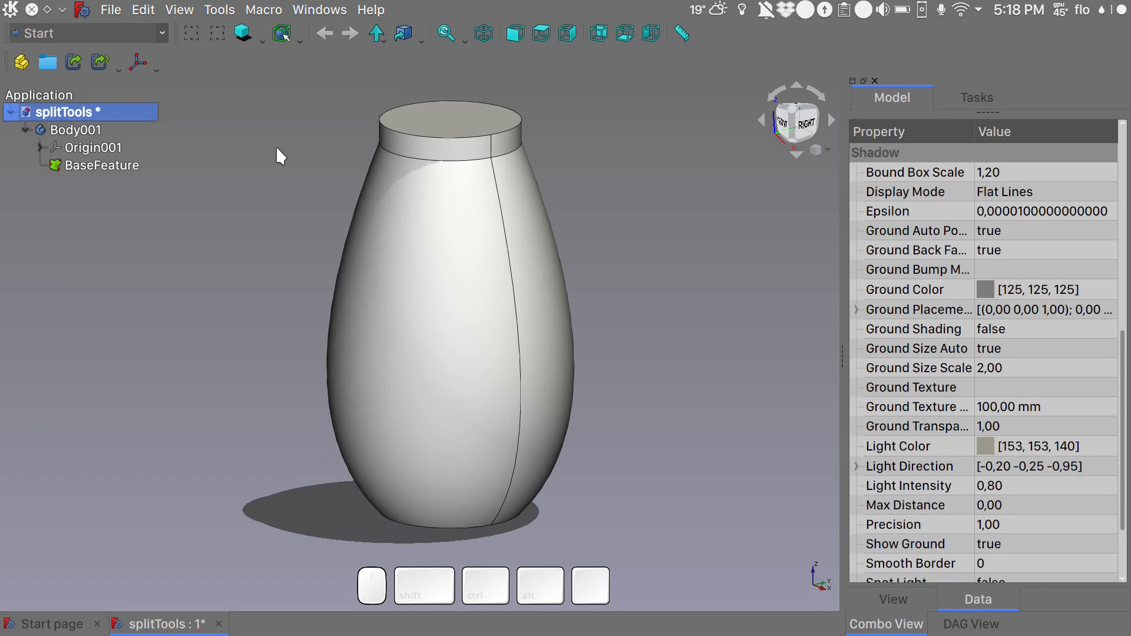
{"action": "key", "text": "alt"}
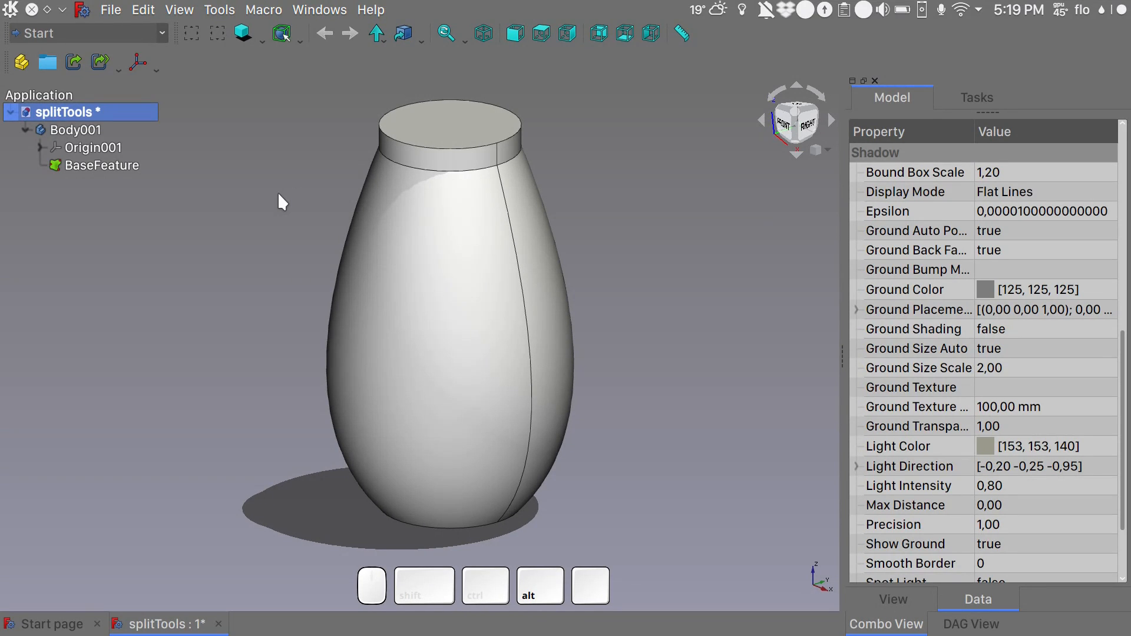
{"action": "key", "text": "alt"}
{"action": "left_click_drag", "start_coordinate": [301, 194], "coordinate": [270, 232], "text": "alt"}
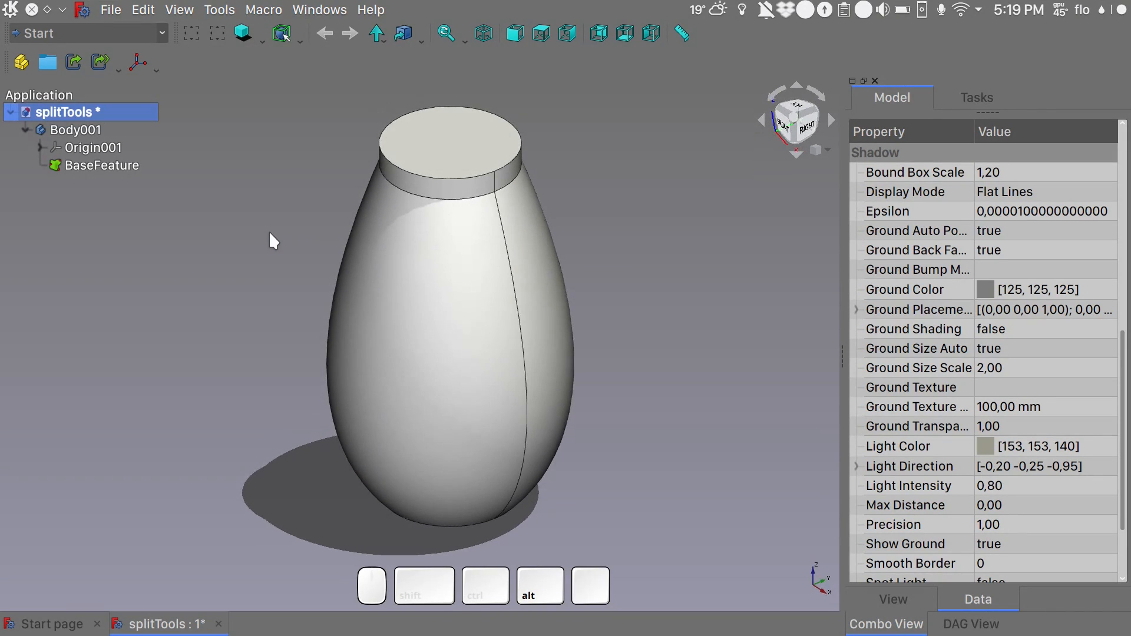
{"action": "left_click_drag", "start_coordinate": [267, 190], "coordinate": [306, 189], "text": "alt"}
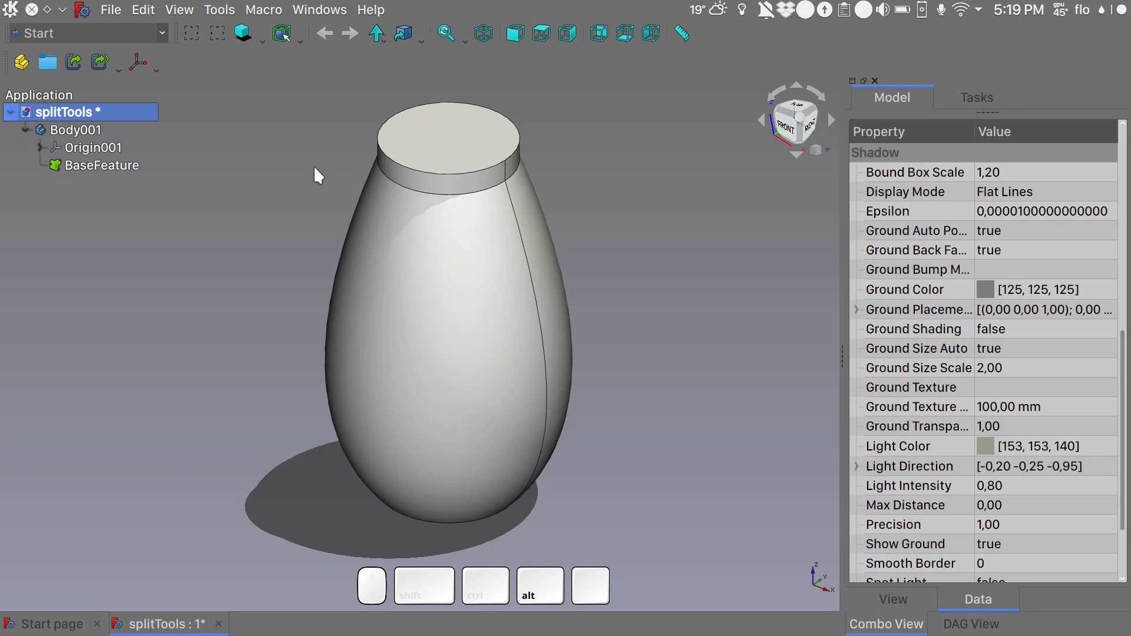
- Switch to the Part Design workbench and create a new body in the splitTools document
{"action": "key", "text": "alt+w"}
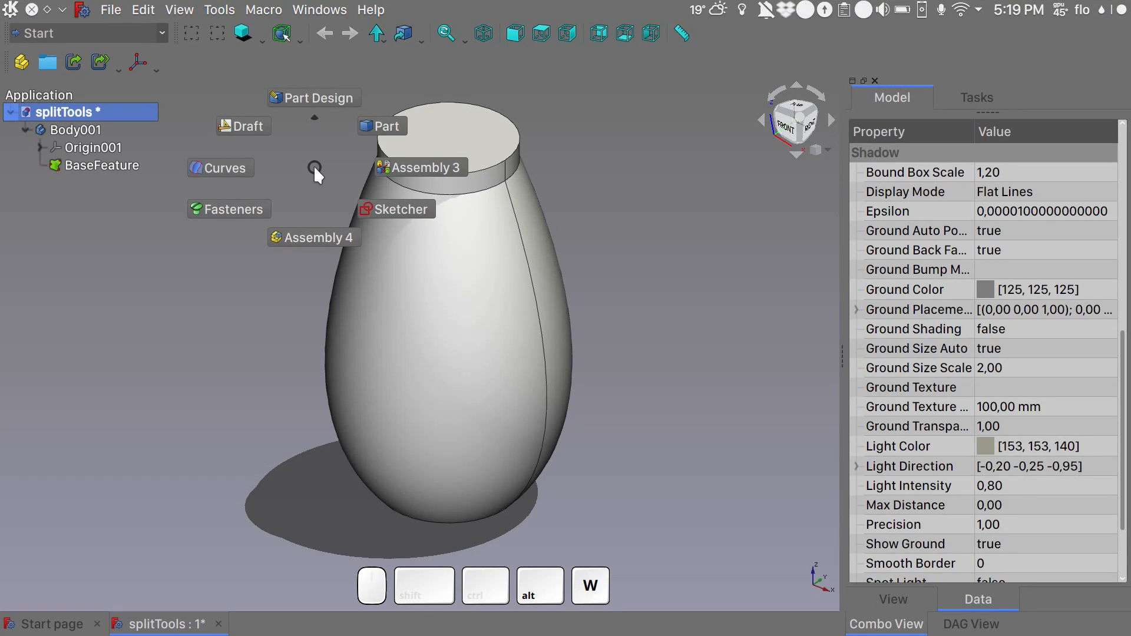
{"action": "left_click", "coordinate": [320, 97]}
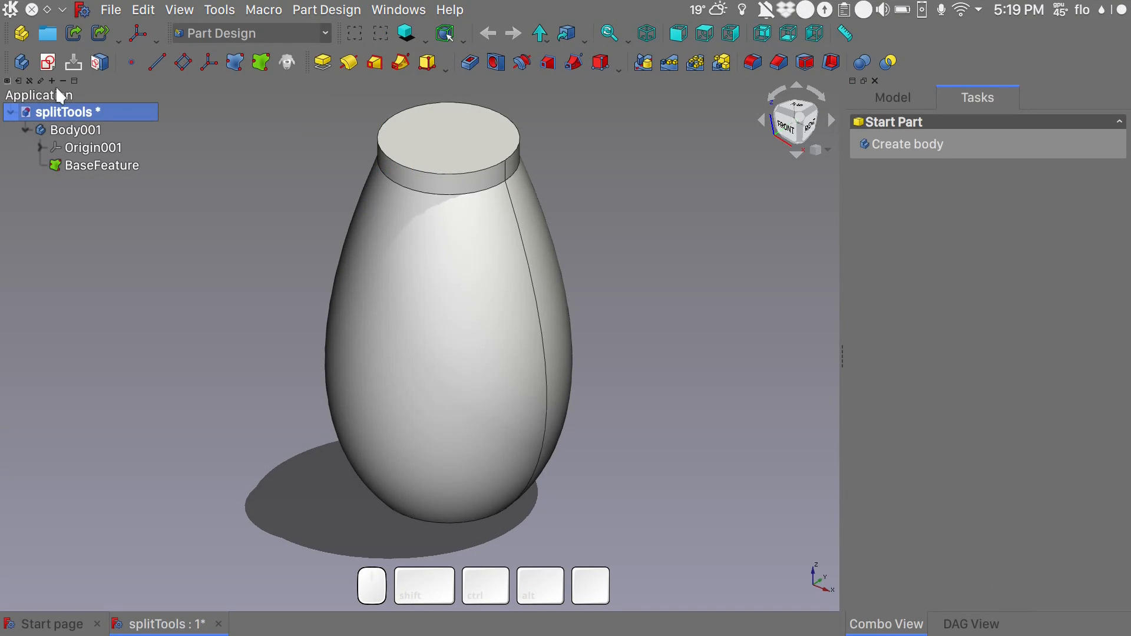
{"action": "left_click", "coordinate": [18, 62]}
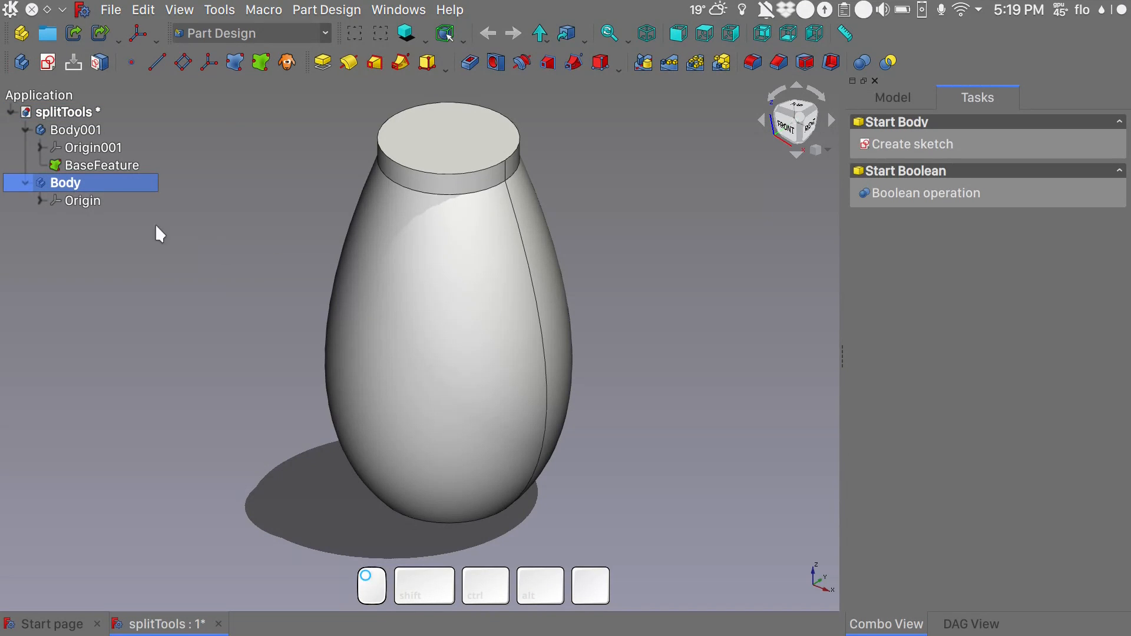
- Start a sketch on the new body's XZ_Plane and hide Body001
{"action": "left_click", "coordinate": [81, 184]}
{"action": "left_click", "coordinate": [47, 63]}
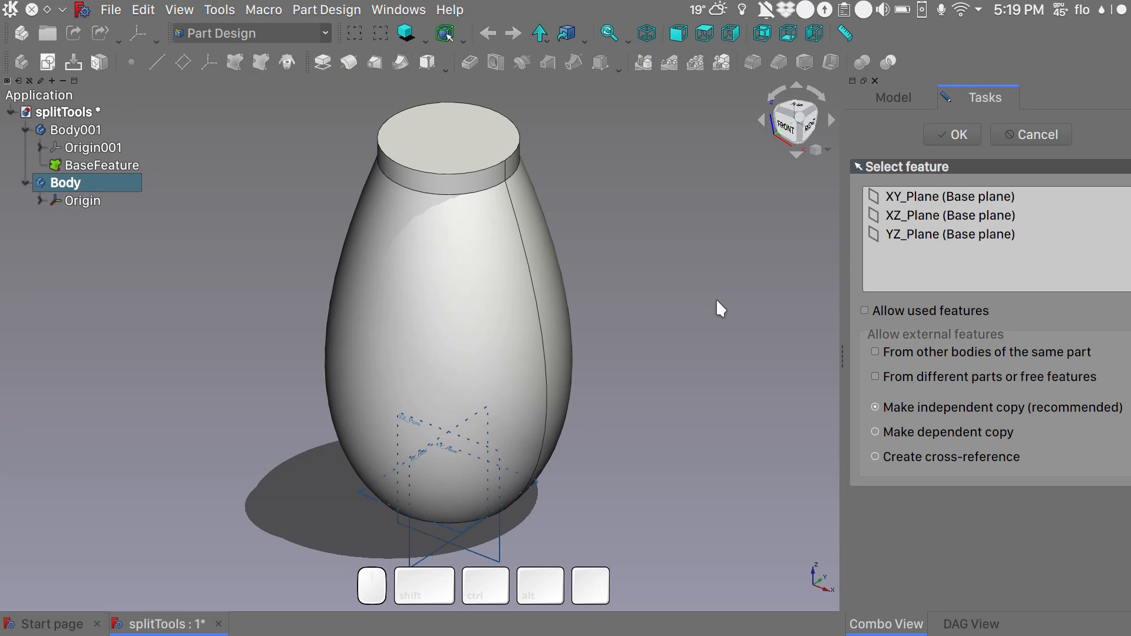
{"action": "left_click", "coordinate": [919, 216]}
{"action": "left_click", "coordinate": [941, 140]}
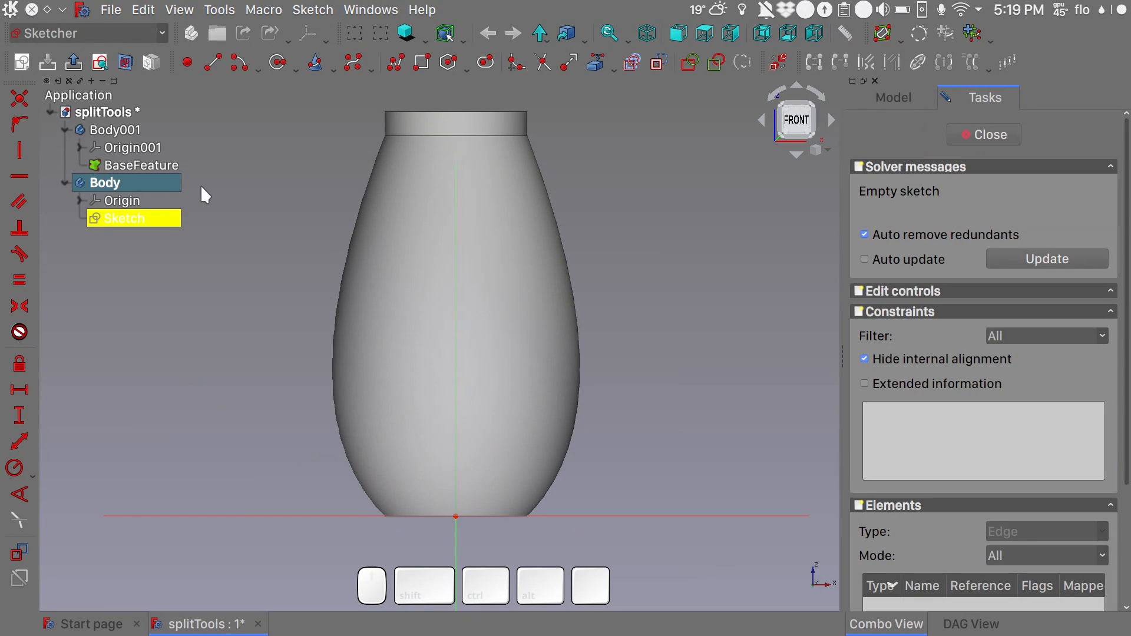
{"action": "left_click", "coordinate": [116, 126]}
{"action": "key", "text": "space"}
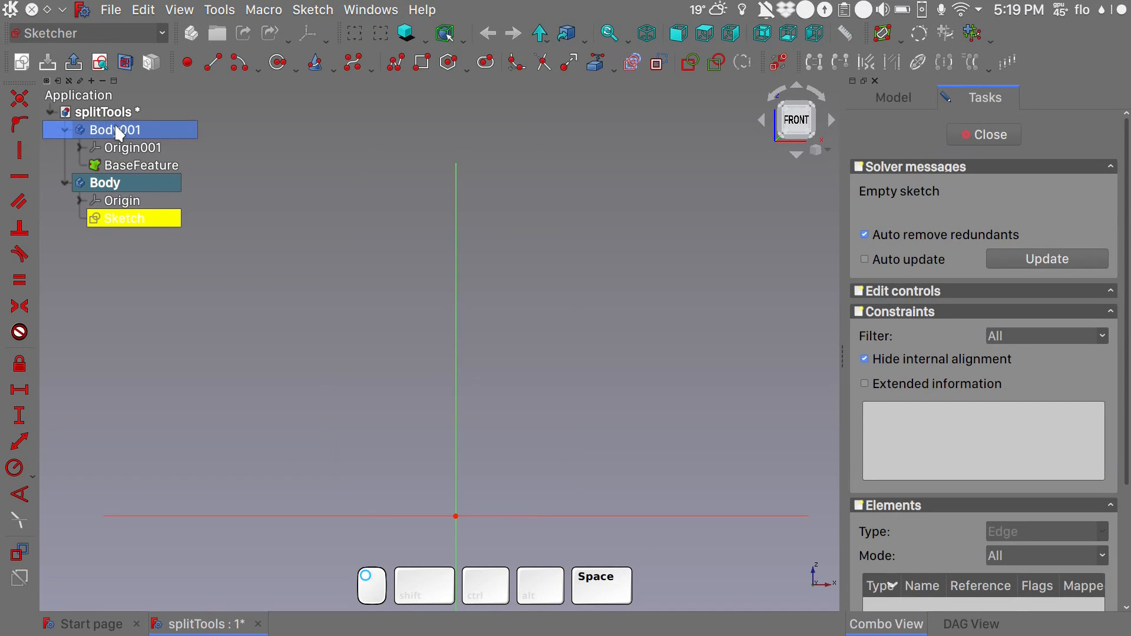
- Sketch an open polyline: an upper horizontal line about 34 mm long, a vertical line down to the origin, and a horizontal line along the X axis
{"action": "left_click", "coordinate": [395, 62]}
{"action": "left_click", "coordinate": [537, 113]}
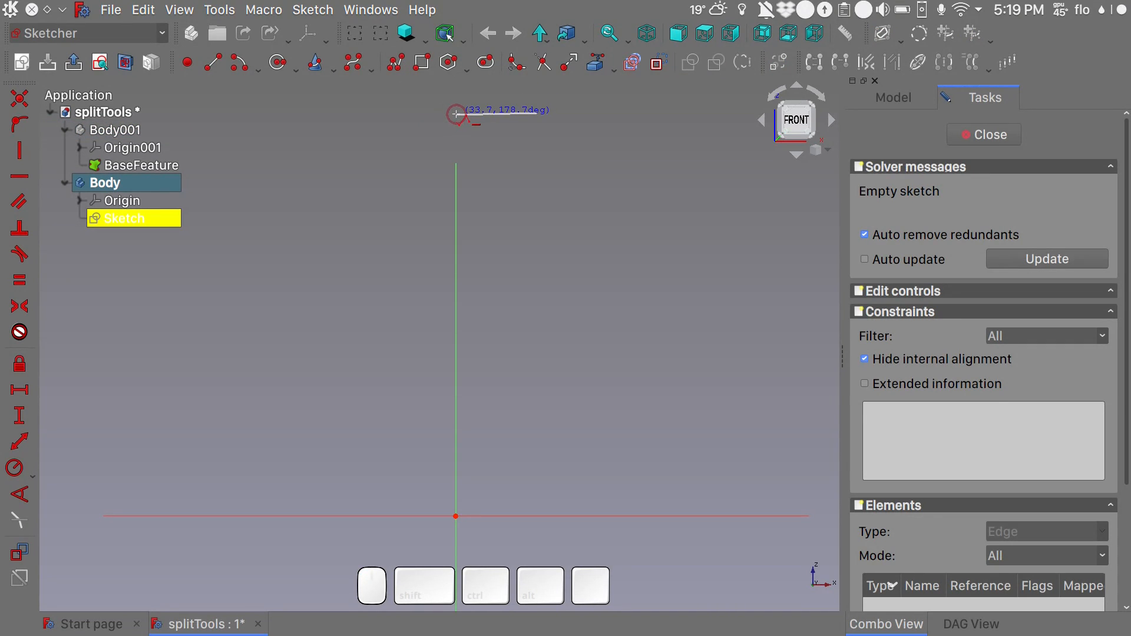
{"action": "left_click", "coordinate": [457, 114]}
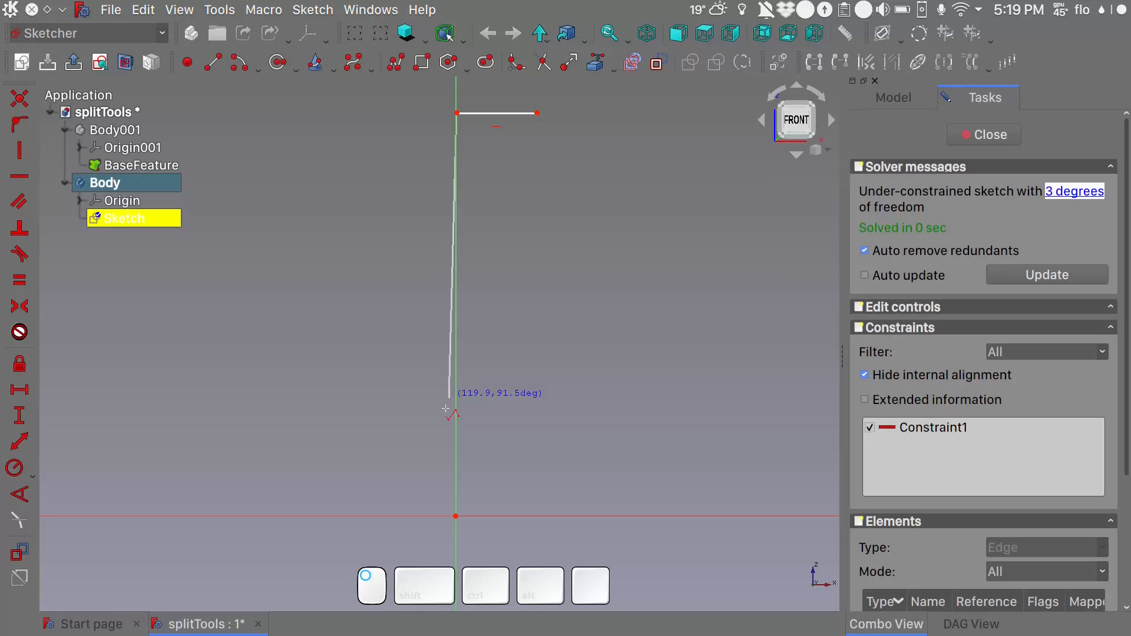
{"action": "left_click", "coordinate": [456, 517]}
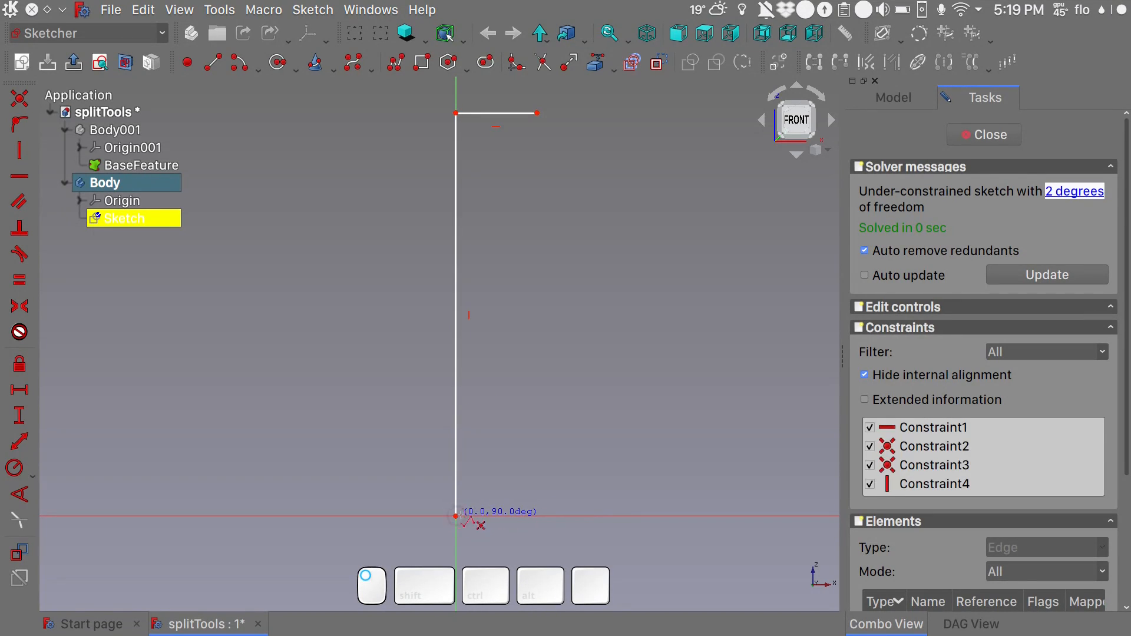
{"action": "left_click", "coordinate": [547, 517]}
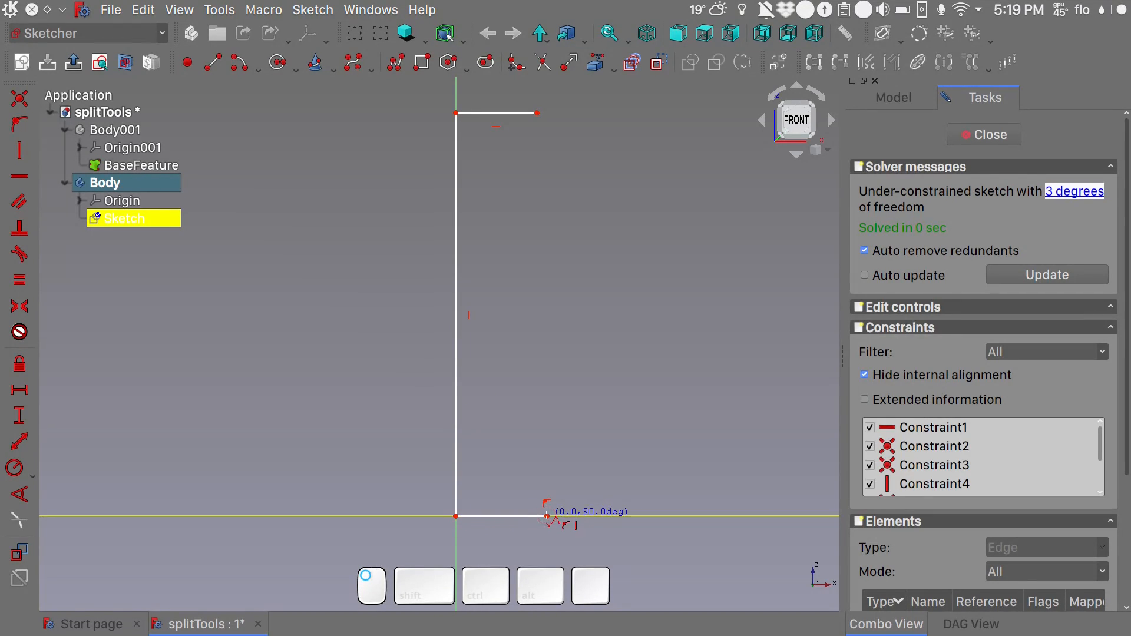
{"action": "right_click", "coordinate": [572, 423]}
{"action": "right_click", "coordinate": [595, 340]}
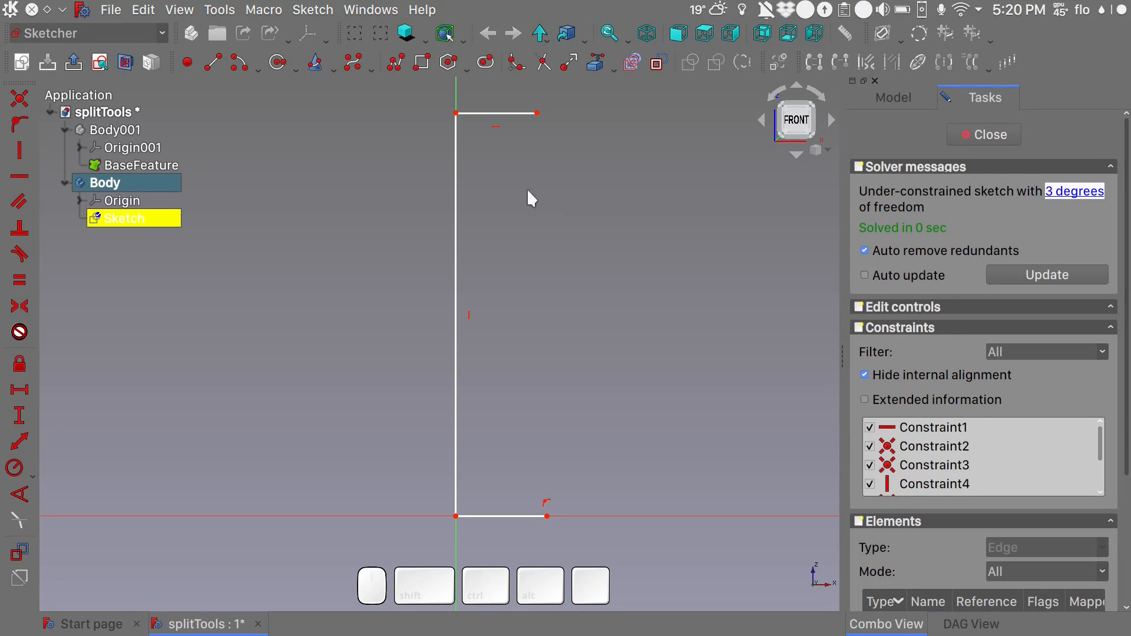
- Constrain the vertical line's length to 150 mm
{"action": "left_click", "coordinate": [457, 249]}
{"action": "key", "text": "shift"}
{"action": "key", "text": "shift+v"}
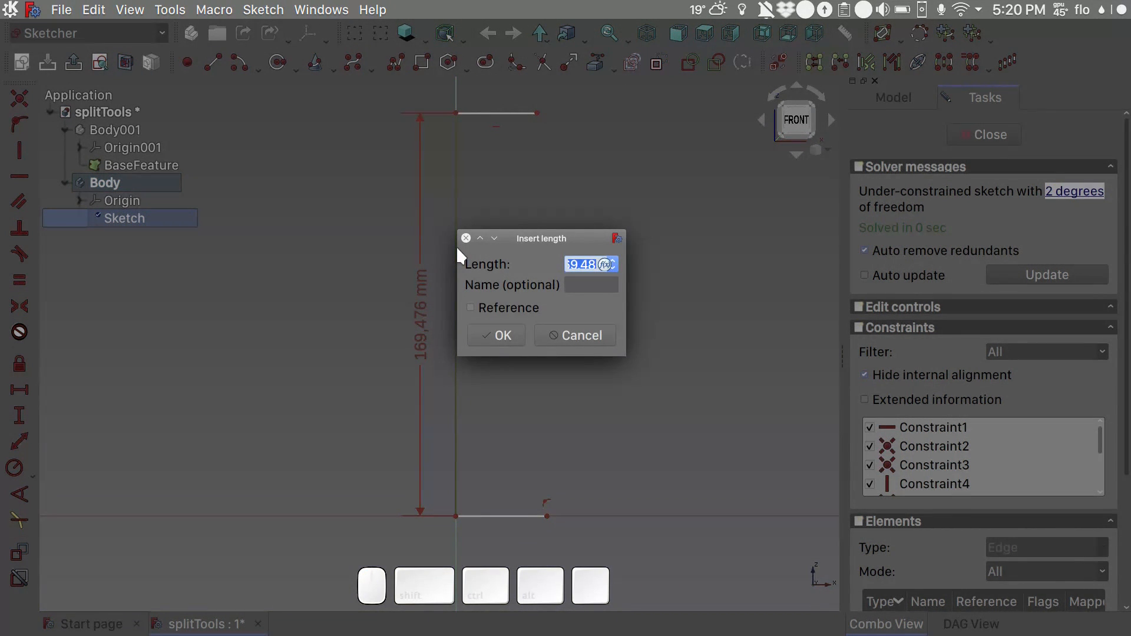
{"action": "type", "text": "50"}
{"action": "left_click", "coordinate": [494, 333]}
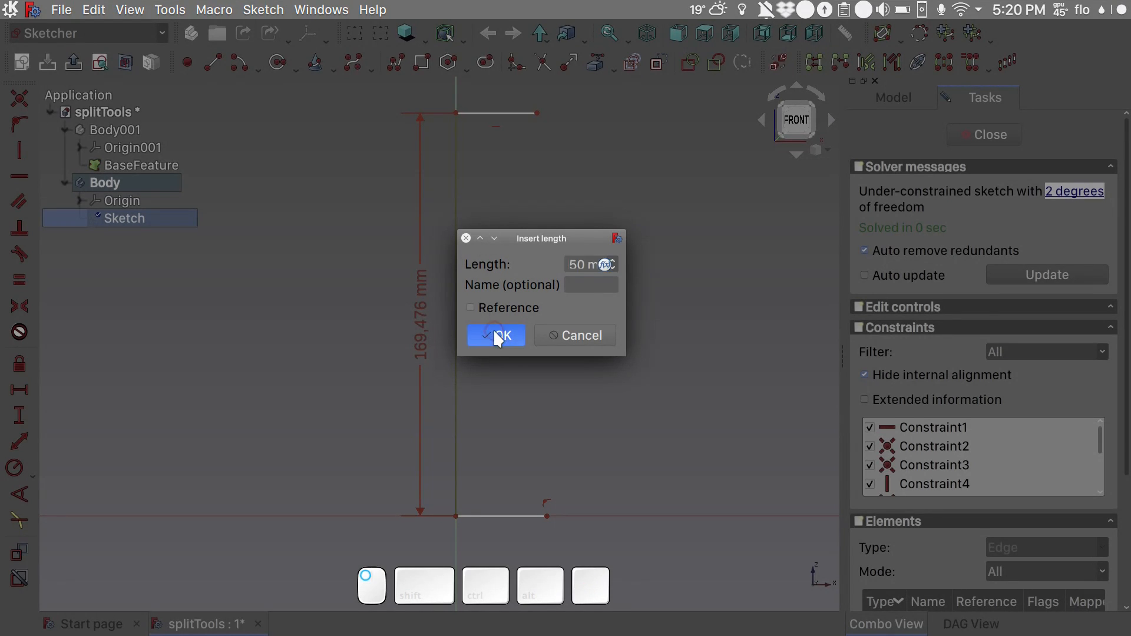
- Make the upper and lower horizontal lines equal in length
{"action": "mouse_move", "coordinate": [592, 295]}
{"action": "middle_mouse_down", "text": "shift"}
{"action": "mouse_move", "coordinate": [553, 197]}
{"action": "mouse_move", "coordinate": [541, 217]}
{"action": "middle_mouse_up", "text": "shift"}
{"action": "left_click", "coordinate": [513, 121]}
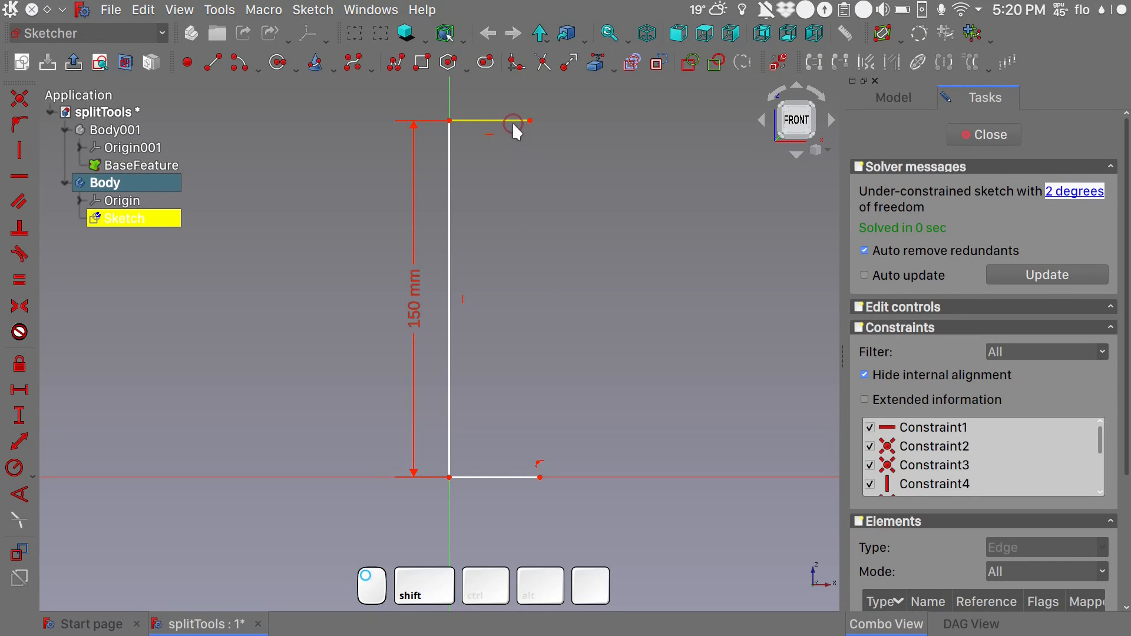
{"action": "left_click", "coordinate": [504, 474]}
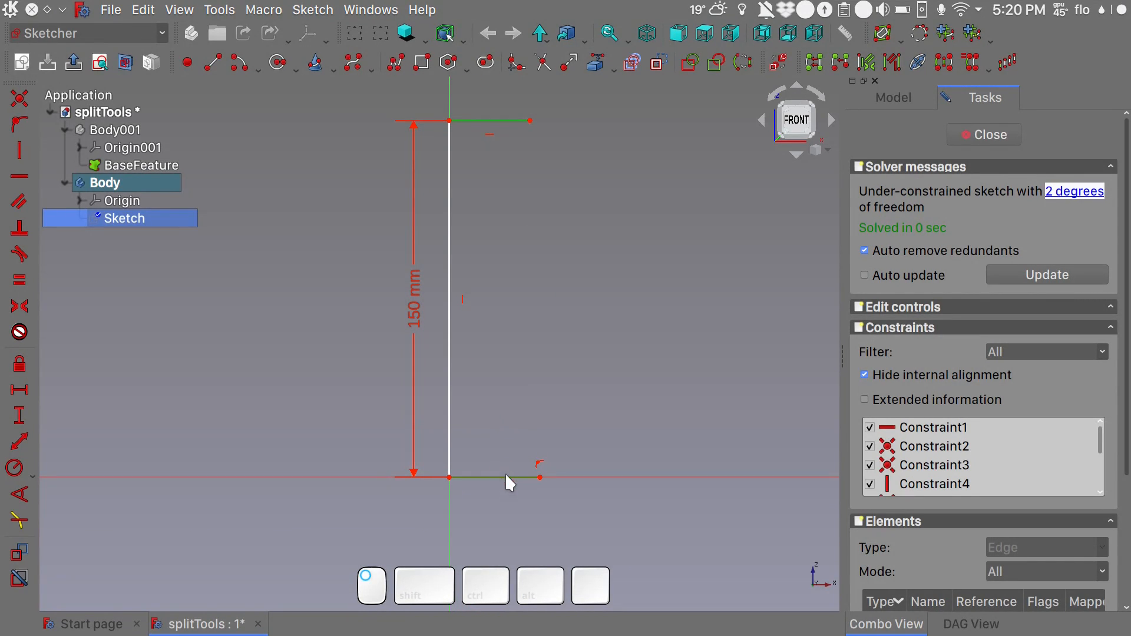
{"action": "key", "text": "e"}
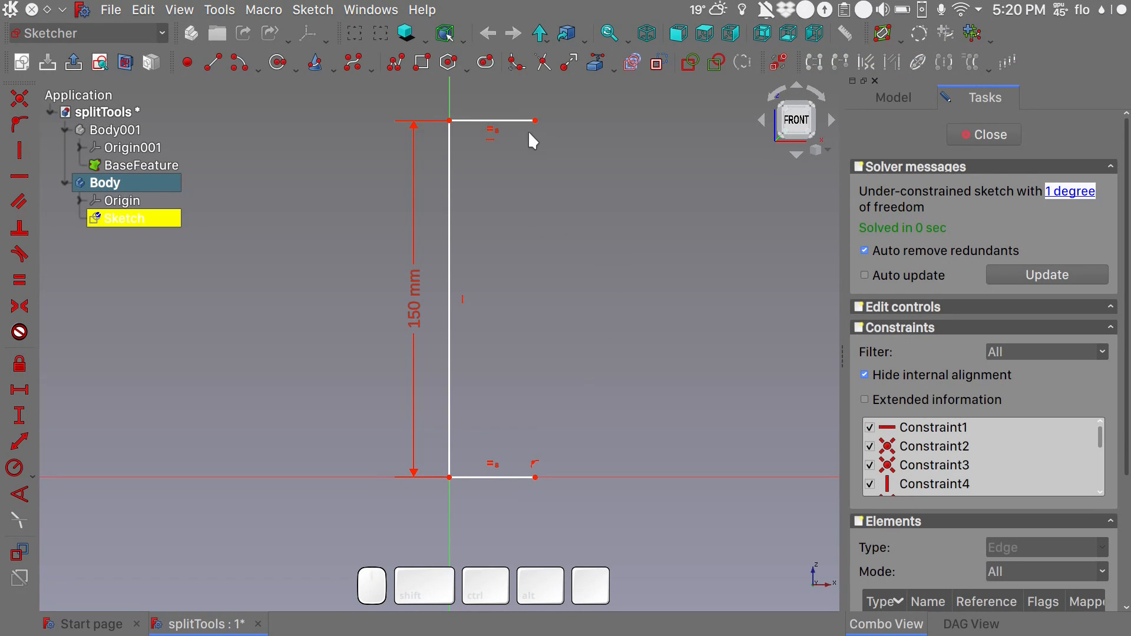
- Constrain the upper horizontal line's length to 30 mm
{"action": "left_click", "coordinate": [506, 124]}
{"action": "key", "text": "shift+h"}
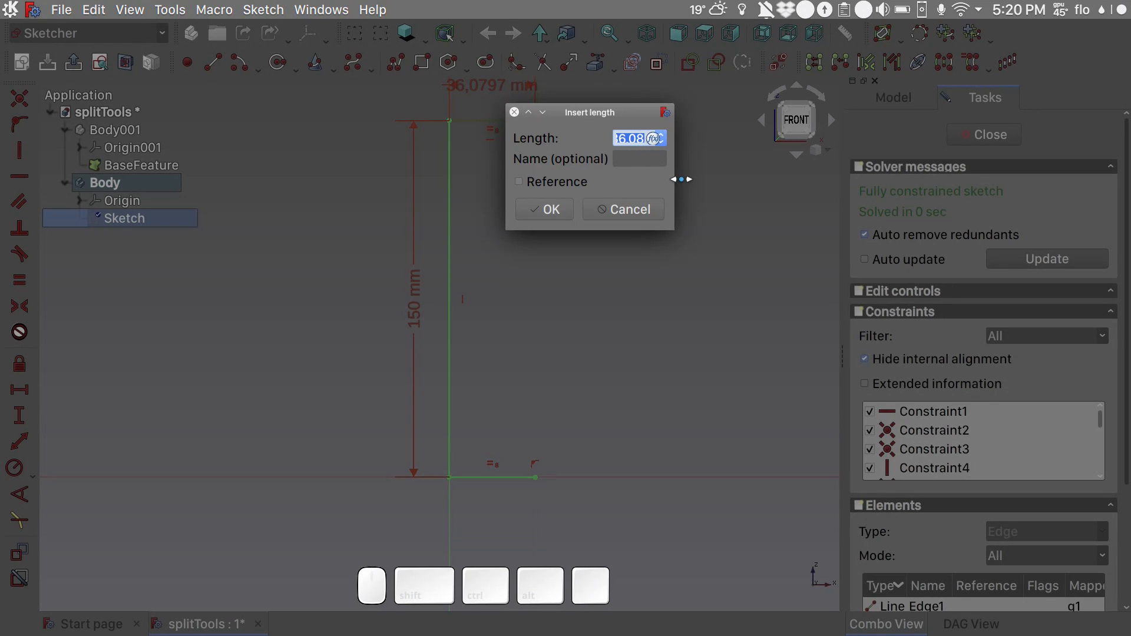
{"action": "type", "text": "30"}
{"action": "key", "text": "Return"}
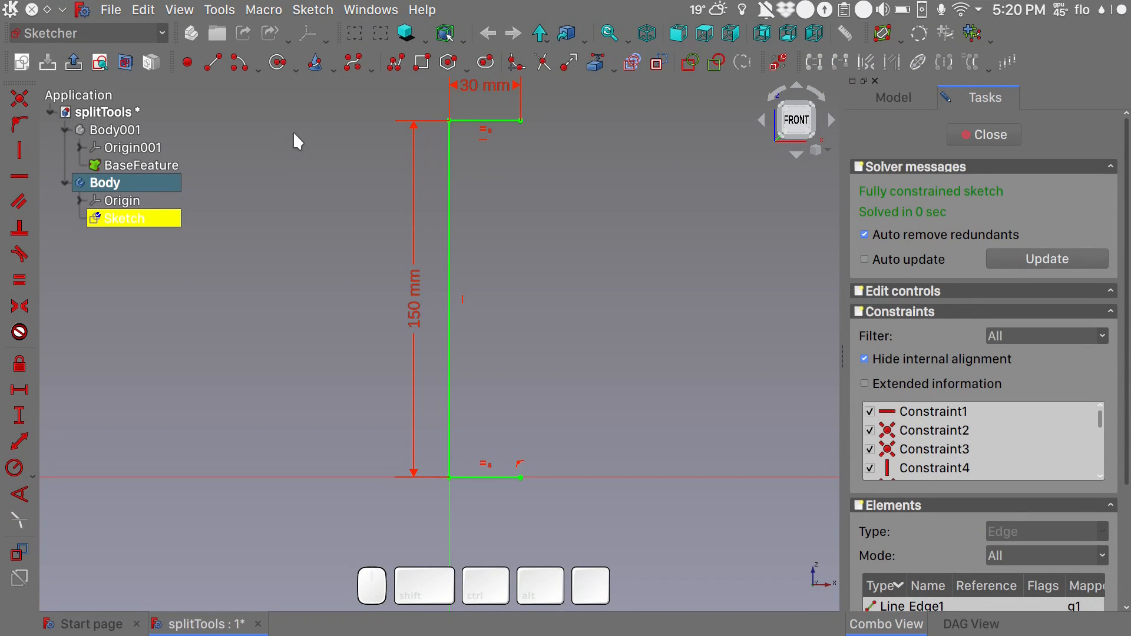
- Close the profile with a three-control-point B-spline between the horizontal lines' free ends, shift its middle point down and outward, and finish the sketch
{"action": "left_click", "coordinate": [350, 69]}
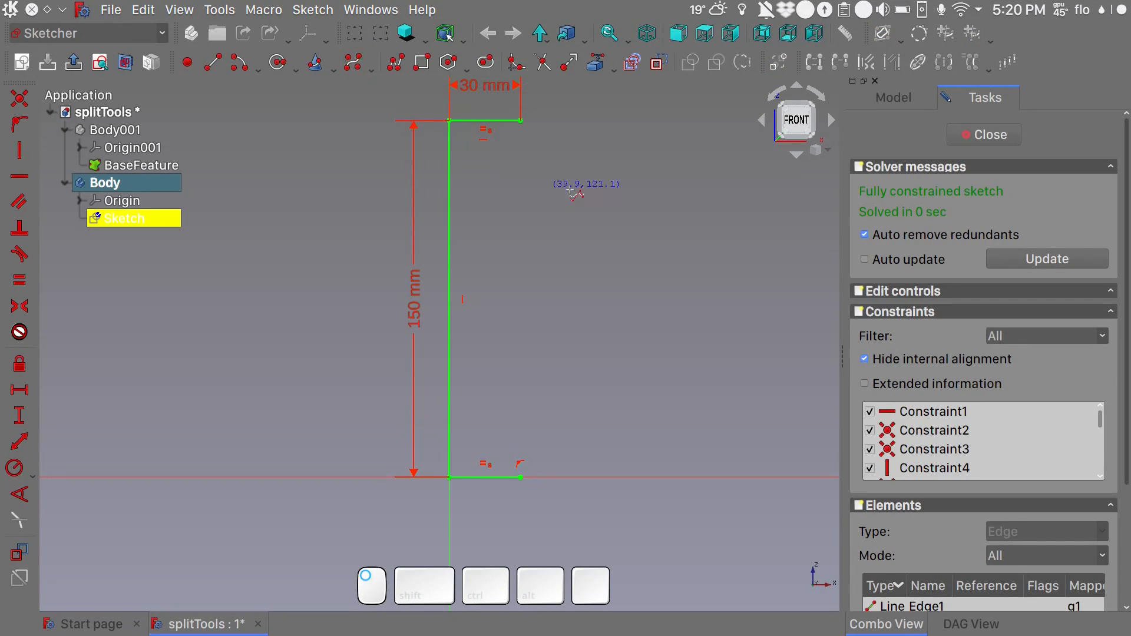
{"action": "left_click", "coordinate": [521, 121]}
{"action": "left_click", "coordinate": [575, 340]}
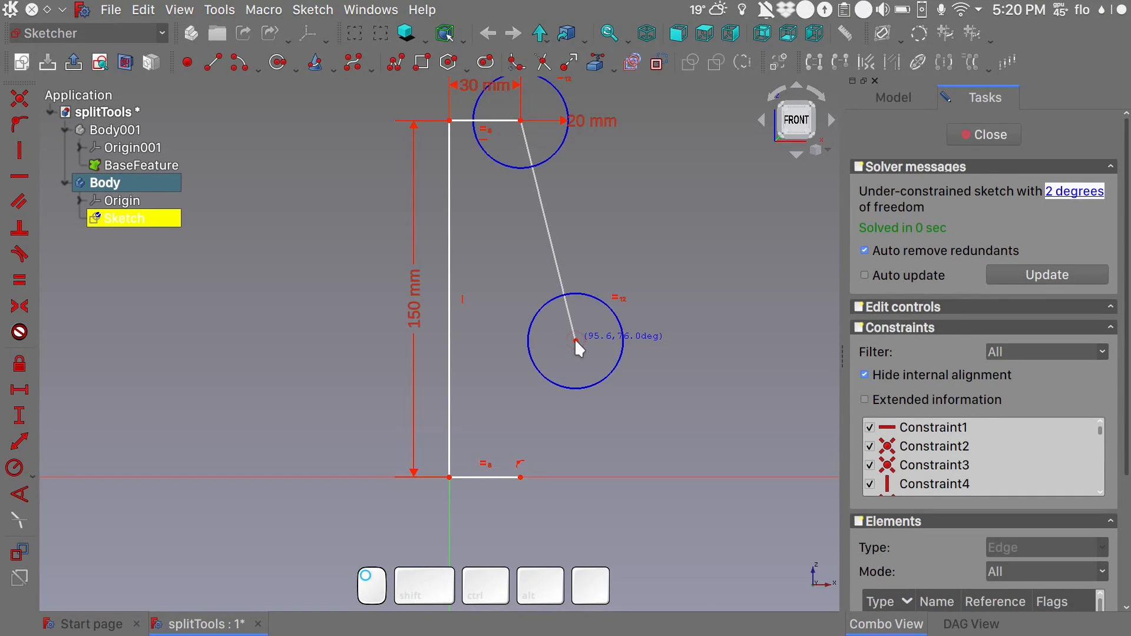
{"action": "left_click", "coordinate": [521, 477]}
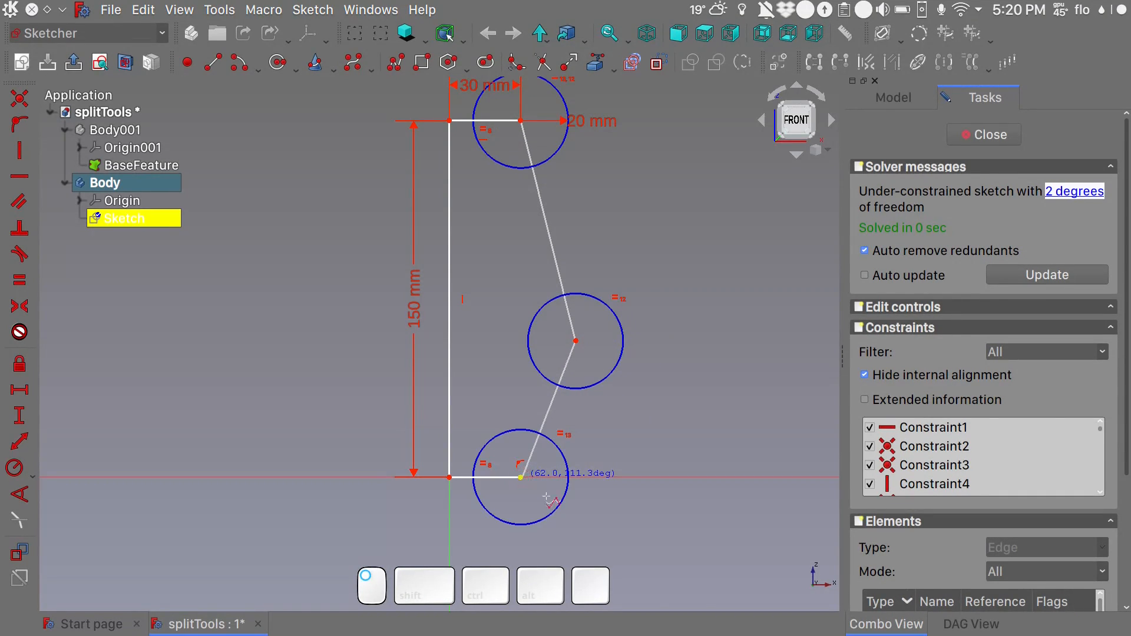
{"action": "right_click", "coordinate": [613, 529]}
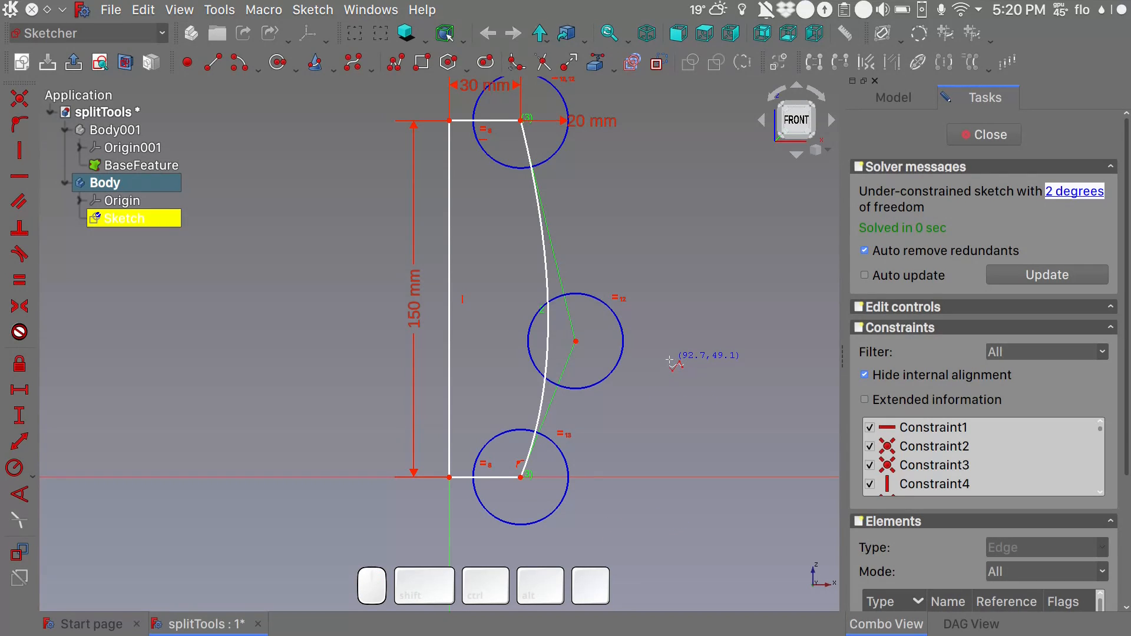
{"action": "left_click_drag", "start_coordinate": [576, 341], "coordinate": [602, 413]}
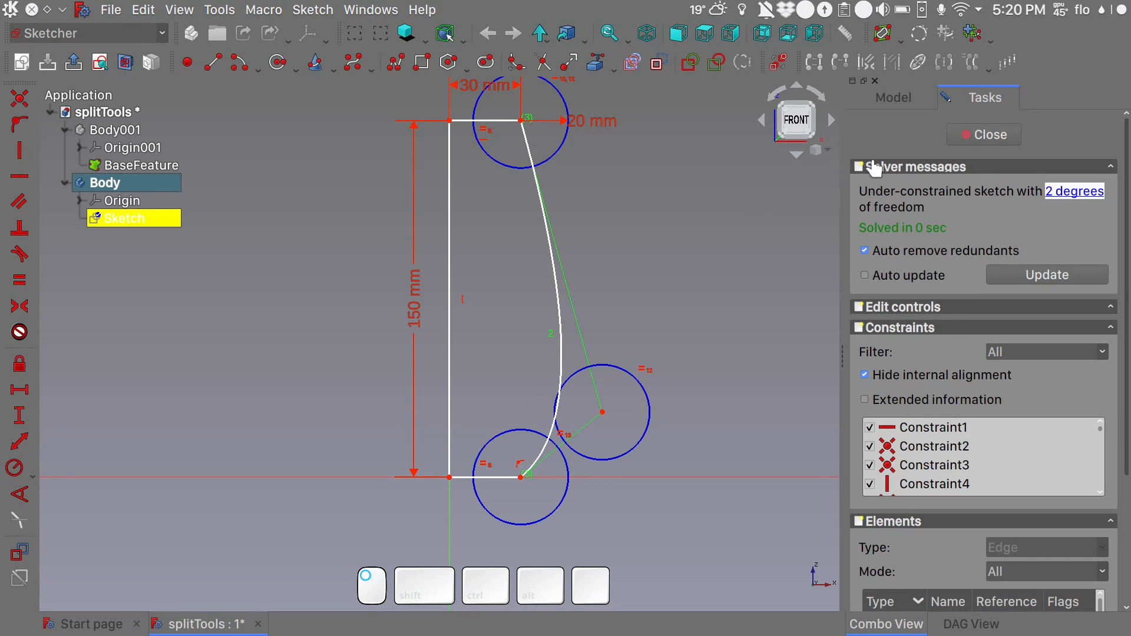
{"action": "left_click", "coordinate": [961, 139]}
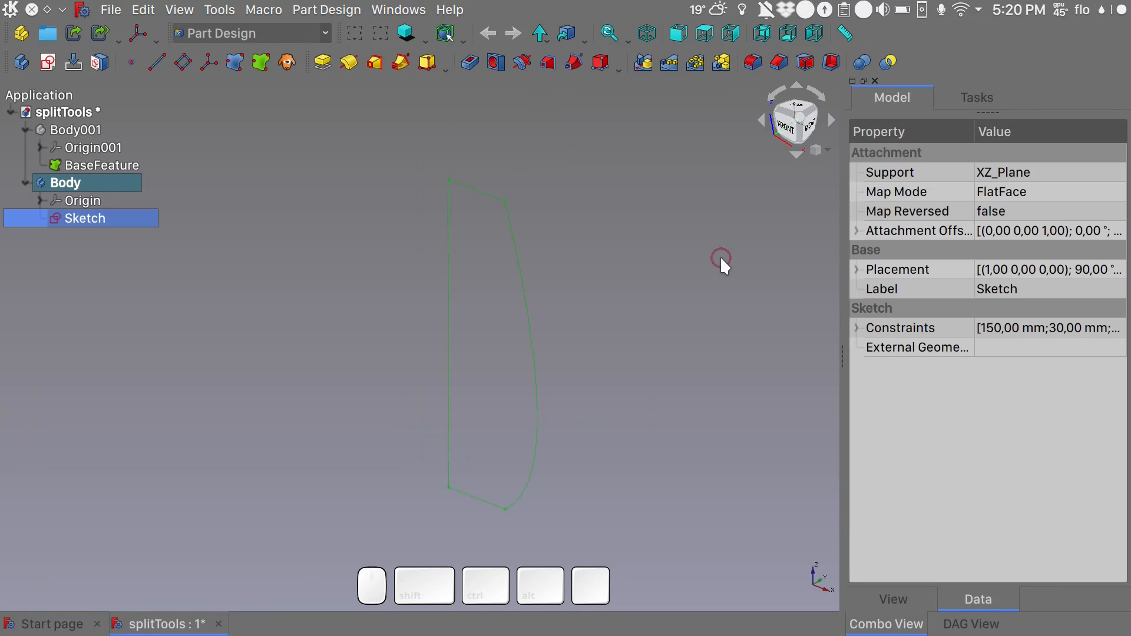
- Revolve the profile sketch 360° around the Base Z axis
{"action": "middle_click_drag", "start_coordinate": [662, 361], "coordinate": [667, 293], "text": "shift"}
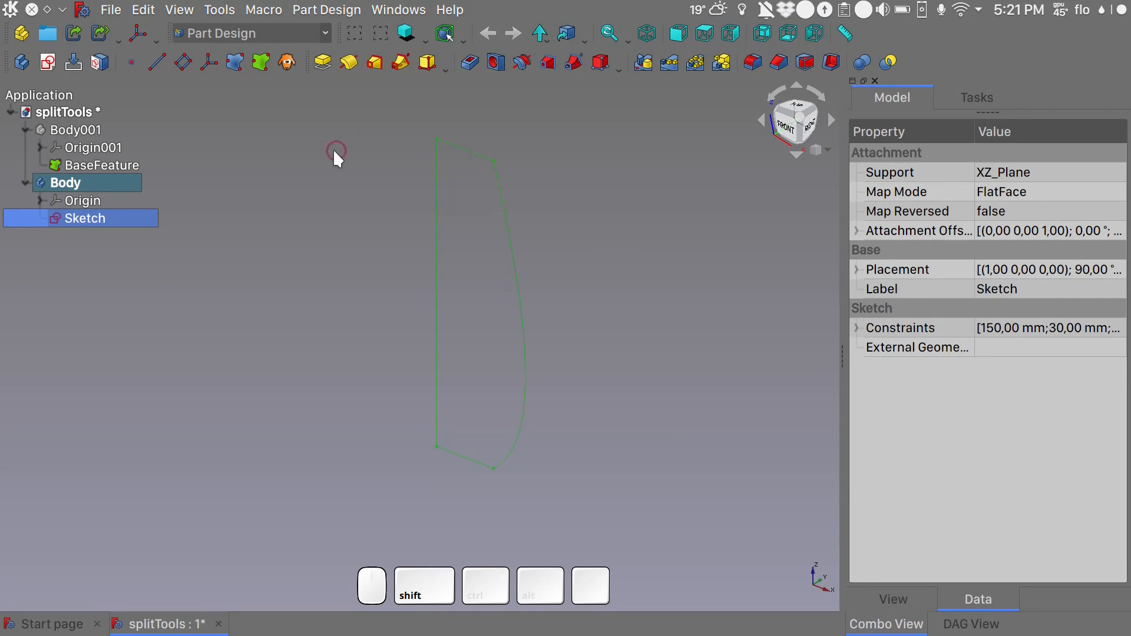
{"action": "left_click", "coordinate": [348, 62]}
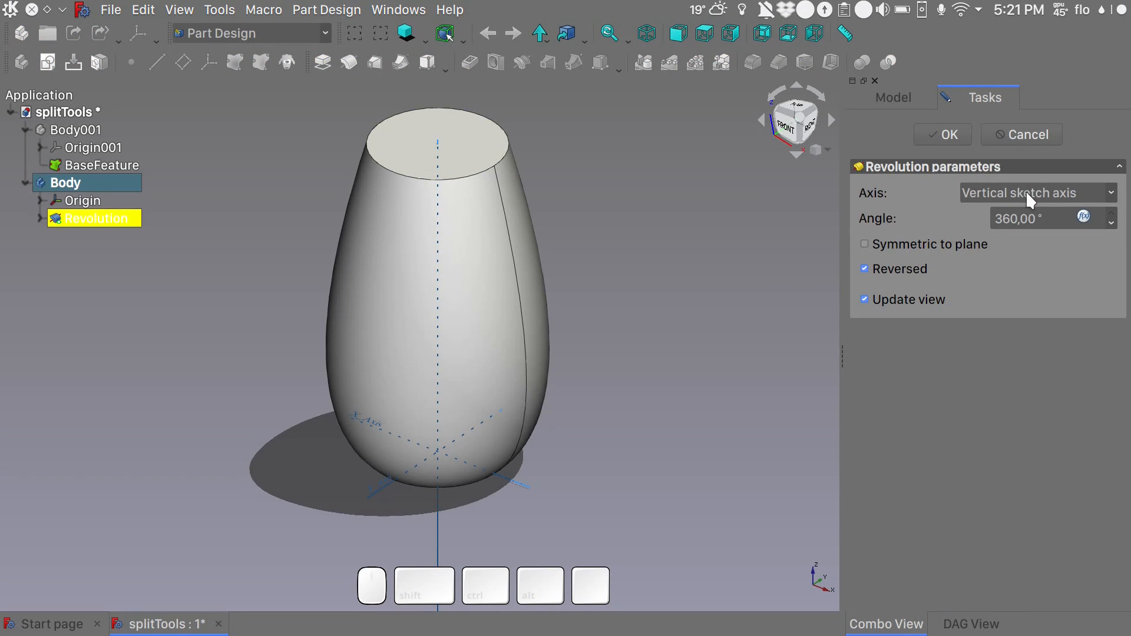
{"action": "left_click", "coordinate": [1030, 194]}
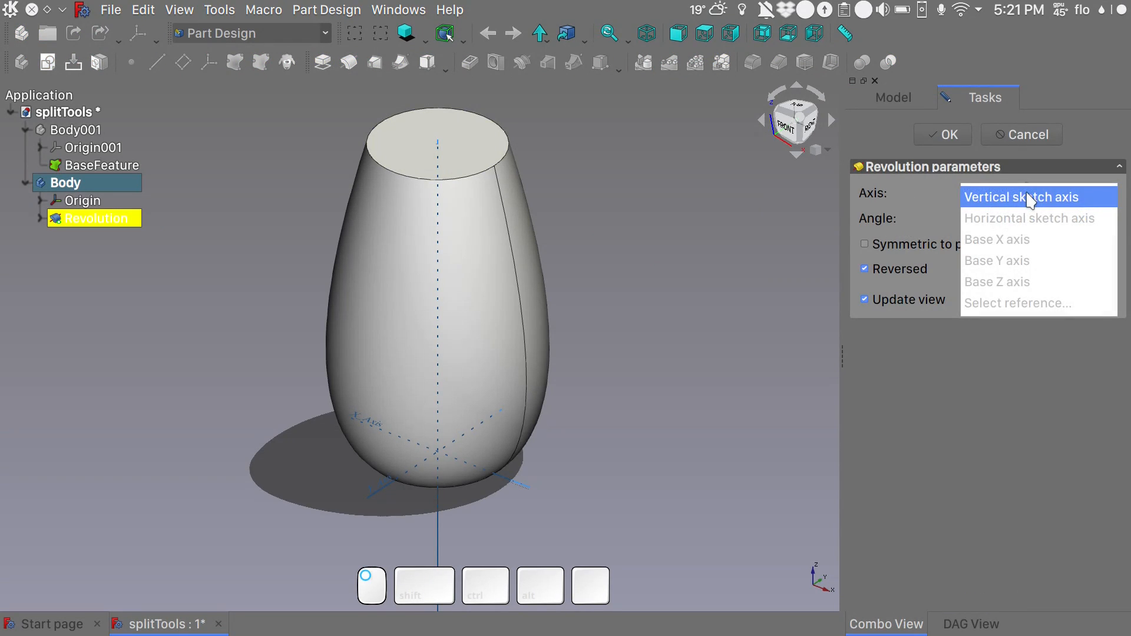
{"action": "left_click", "coordinate": [1031, 285]}
{"action": "left_click", "coordinate": [955, 134]}
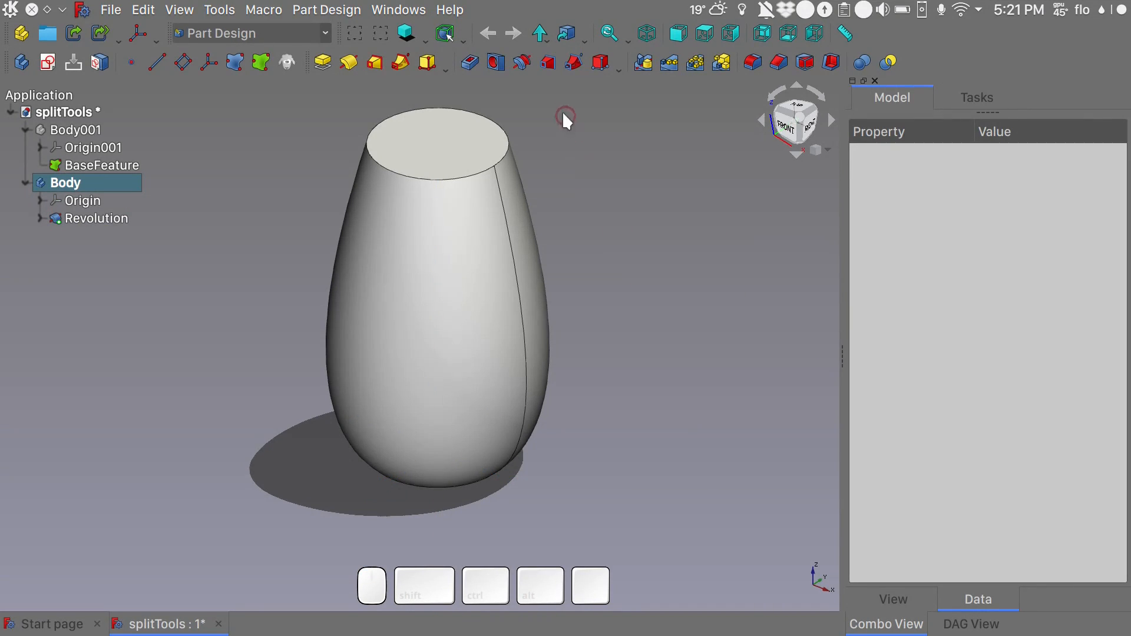
- Pad the top face of the revolved solid by 10 mm to form a neck
{"action": "left_click", "coordinate": [454, 144]}
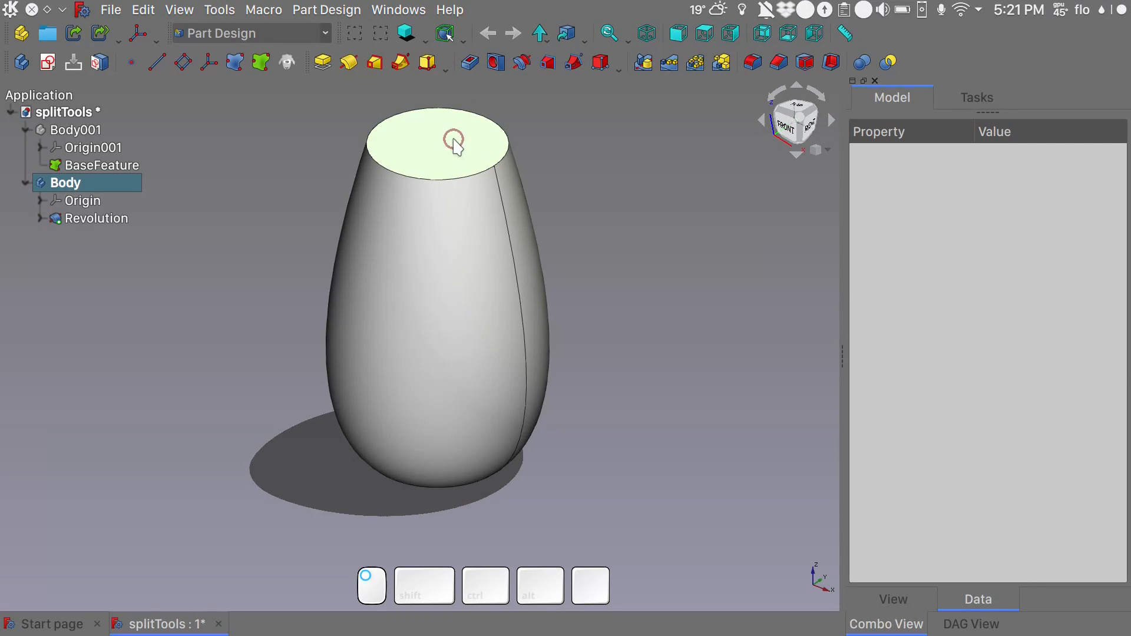
{"action": "left_click", "coordinate": [321, 62]}
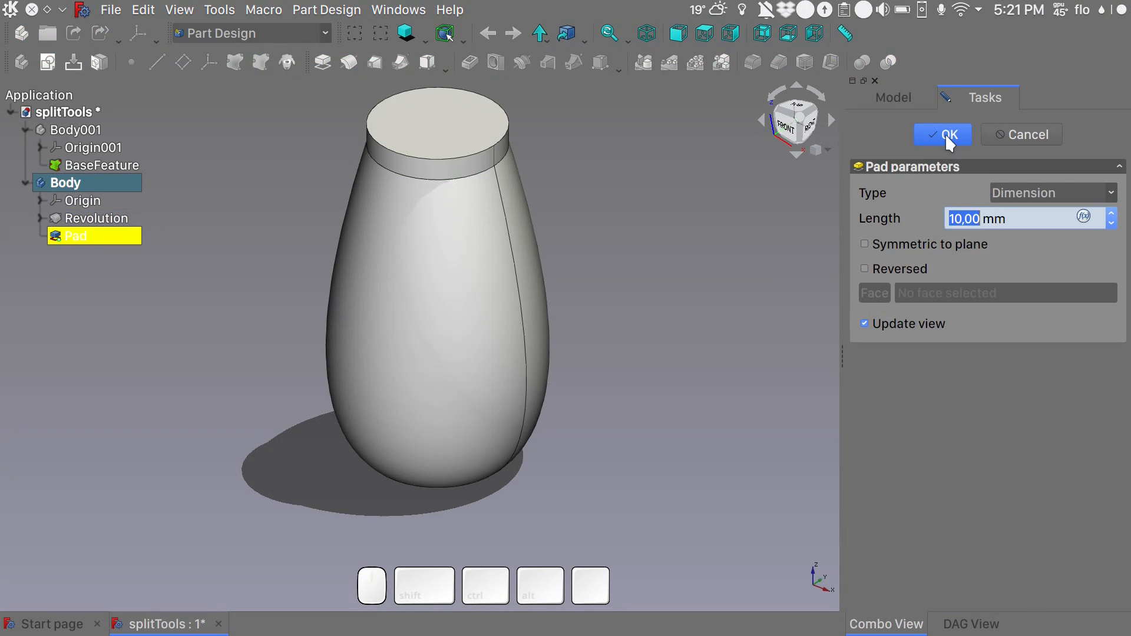
{"action": "left_click", "coordinate": [944, 136]}
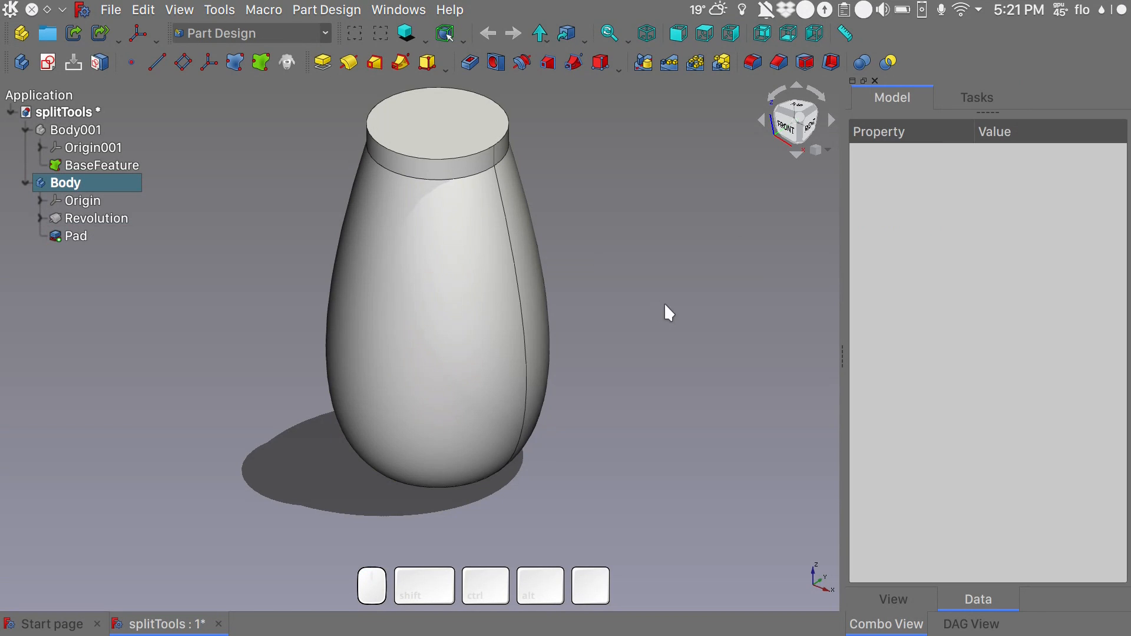
{"action": "key", "text": "shift"}
{"action": "key", "text": "alt"}
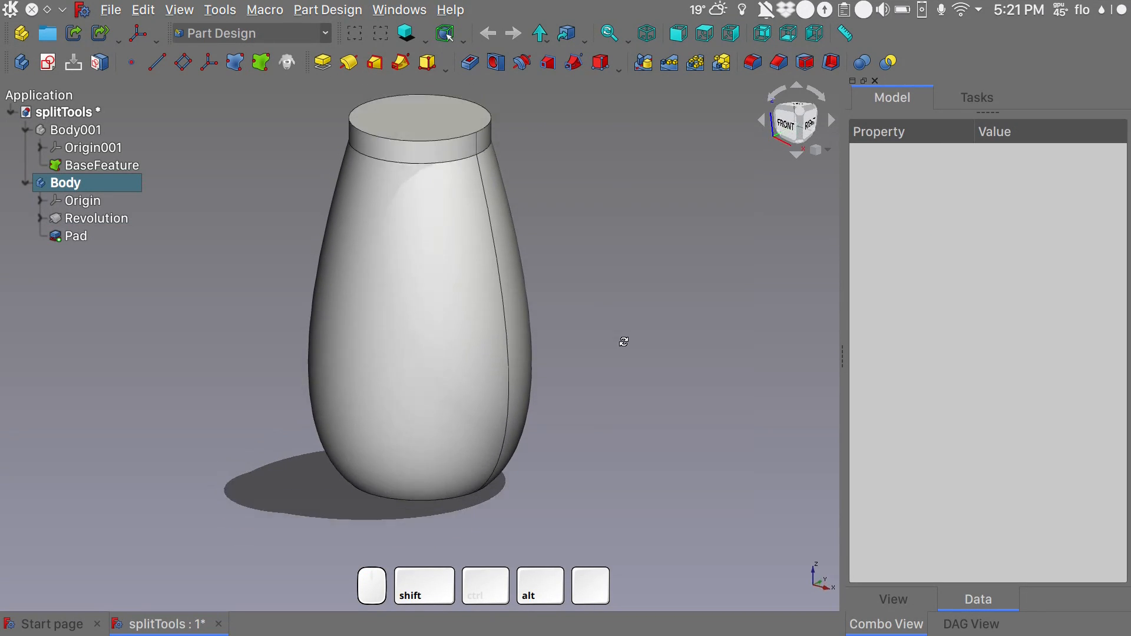
{"action": "key", "text": "shift"}
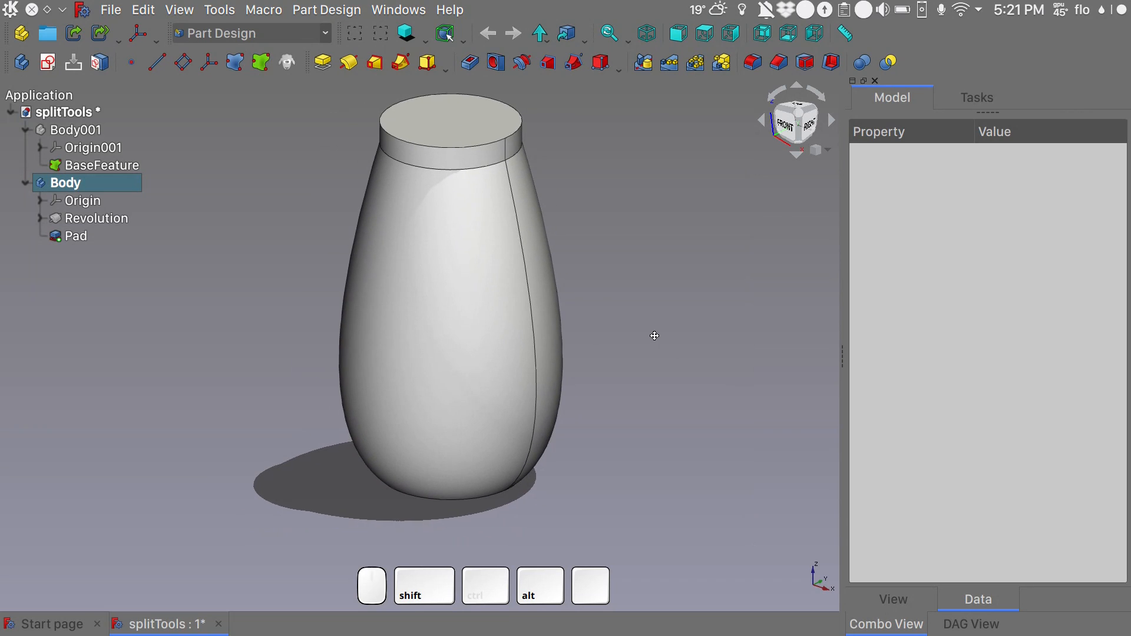
{"action": "left_click", "coordinate": [39, 217]}
{"action": "left_click", "coordinate": [98, 237]}
{"action": "double_click", "coordinate": [97, 237]}
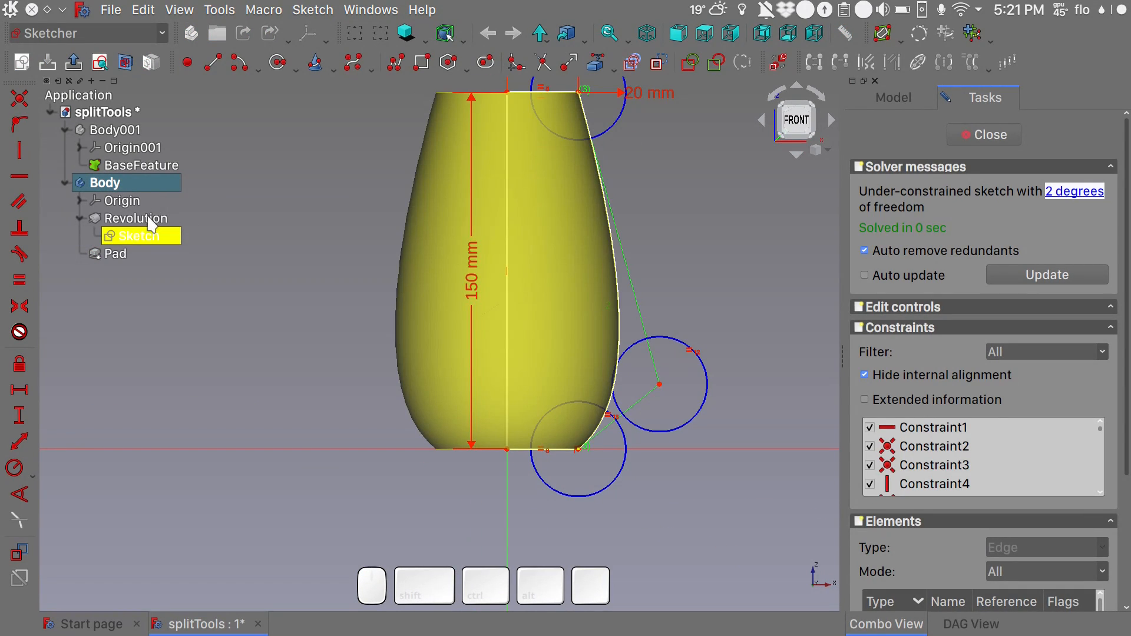
{"action": "left_click", "coordinate": [148, 218]}
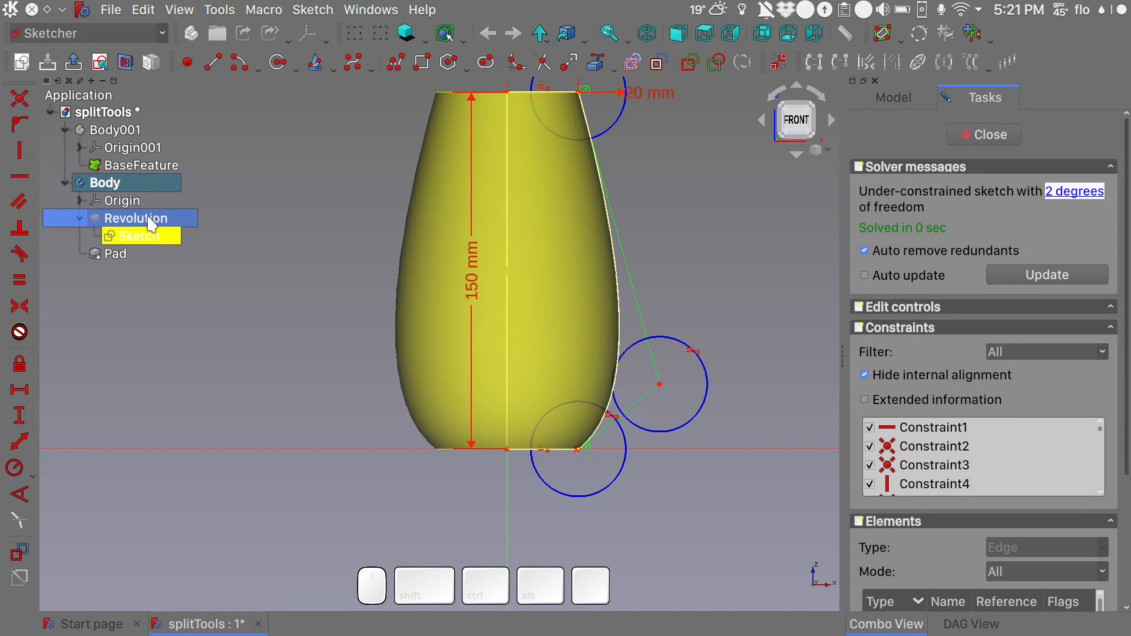
{"action": "key", "text": "space"}
{"action": "left_click", "coordinate": [305, 235]}
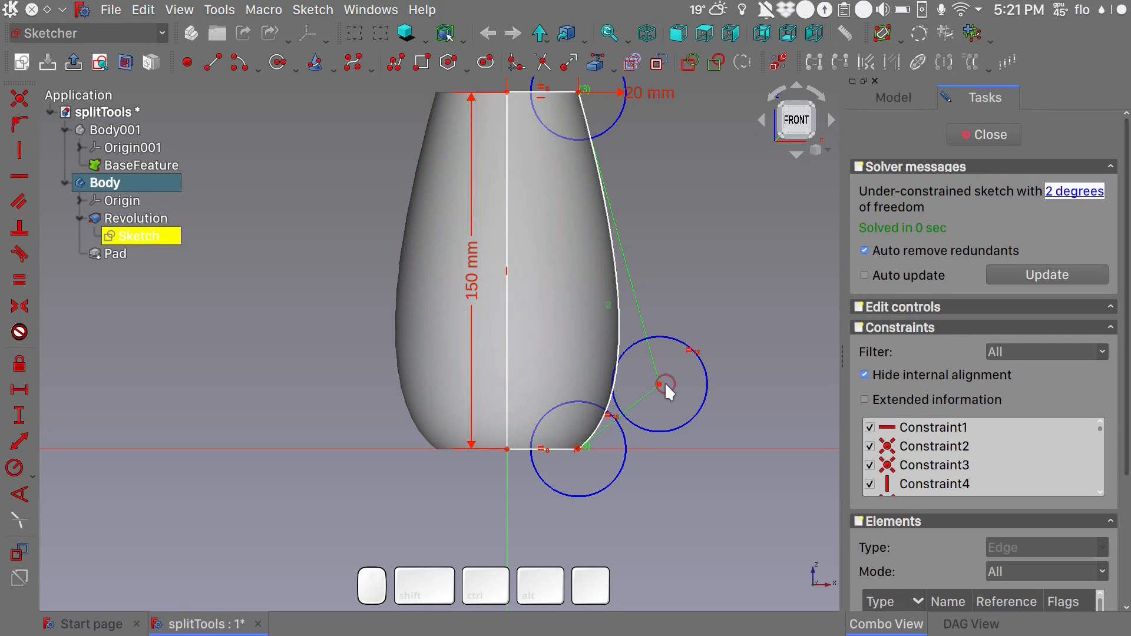
- Move the B-spline's middle control point up to mid-height and back down near the base, recomputing the solid after each move
{"action": "left_click_drag", "start_coordinate": [660, 382], "coordinate": [662, 271]}
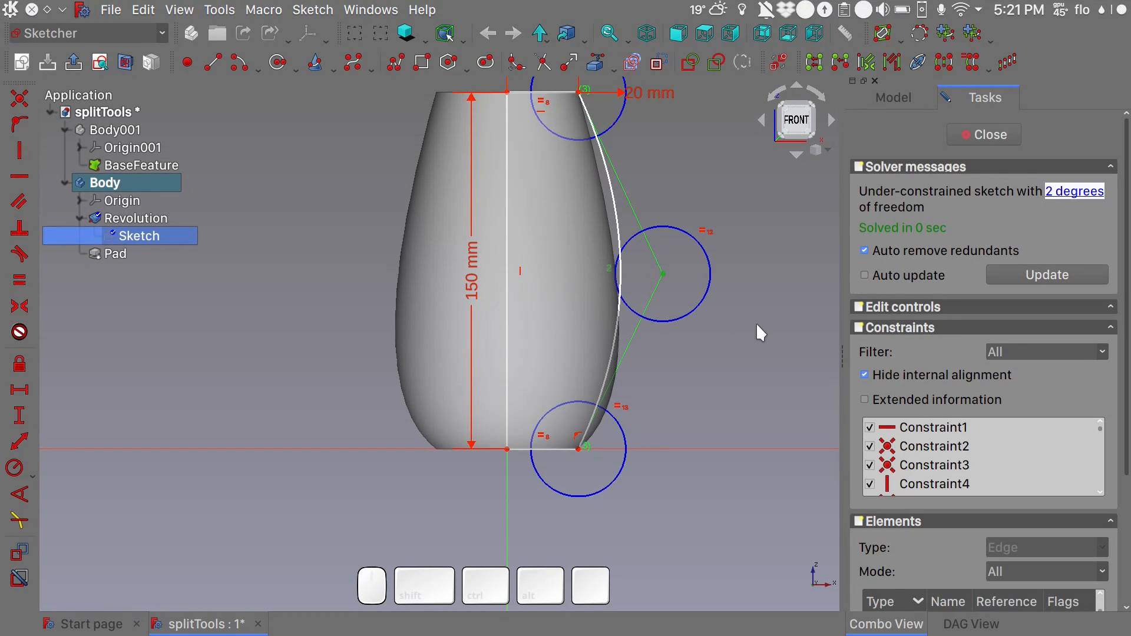
{"action": "key", "text": "F5"}
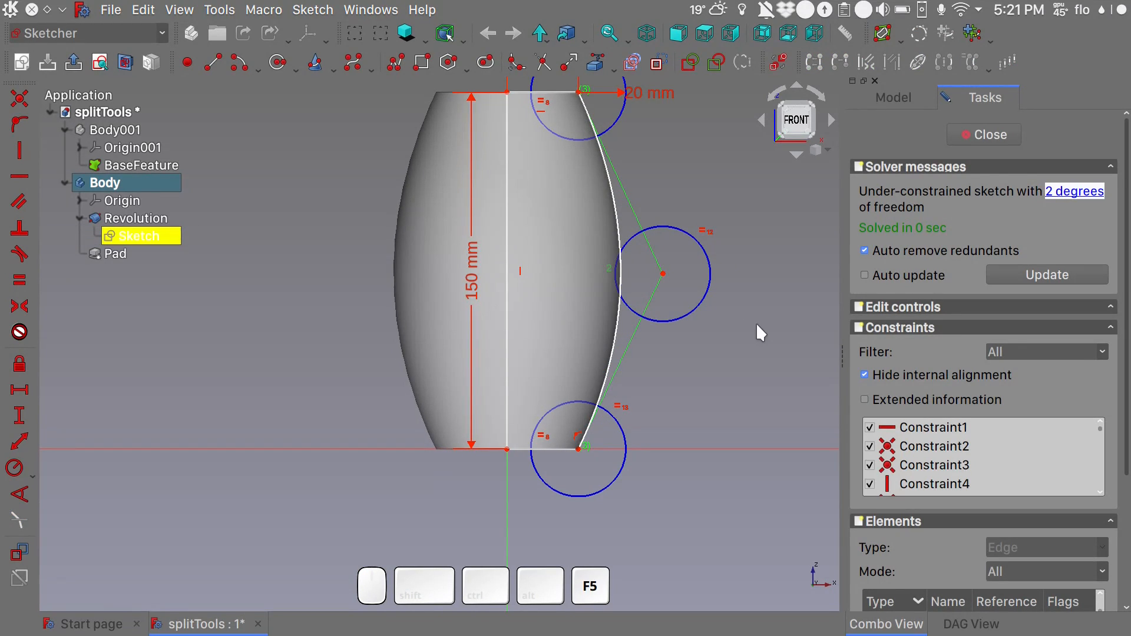
{"action": "mouse_move", "coordinate": [769, 337]}
{"action": "middle_mouse_down", "text": "alt"}
{"action": "mouse_move", "coordinate": [734, 367]}
{"action": "mouse_move", "coordinate": [631, 404]}
{"action": "mouse_move", "coordinate": [675, 425]}
{"action": "mouse_move", "coordinate": [683, 361]}
{"action": "middle_mouse_up", "text": "alt"}
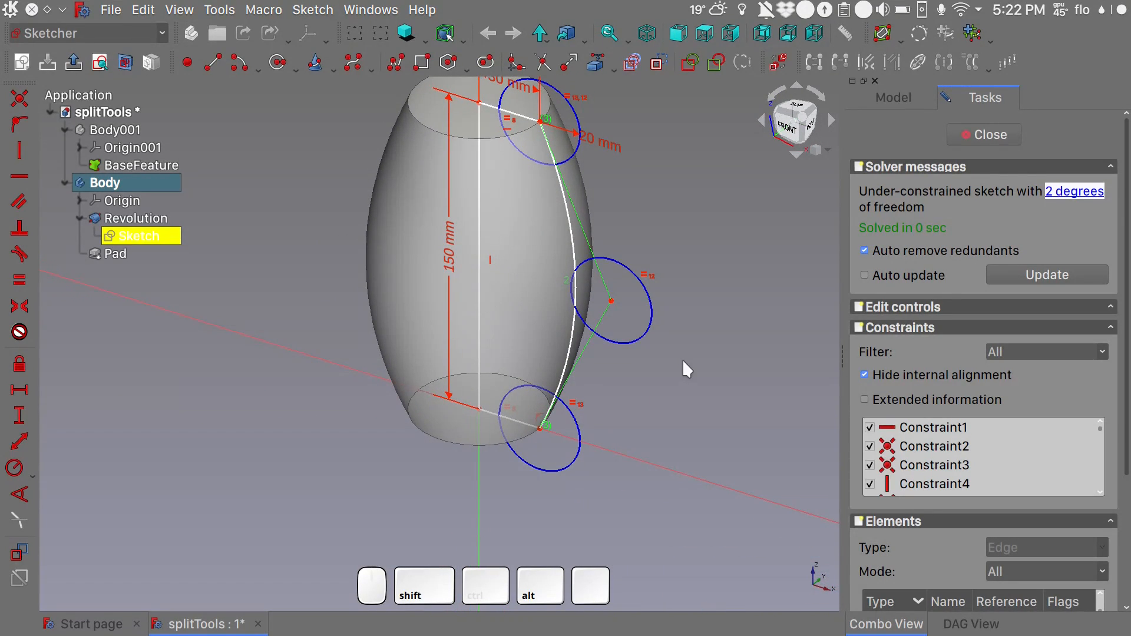
{"action": "left_click_drag", "start_coordinate": [608, 301], "coordinate": [620, 396]}
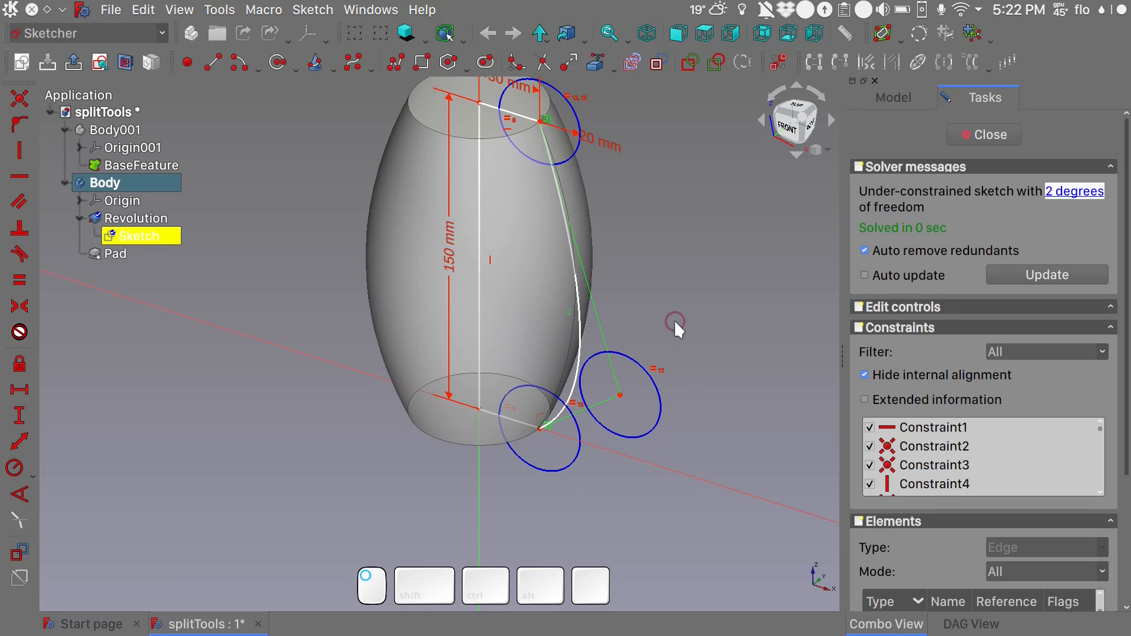
{"action": "key", "text": "F5"}
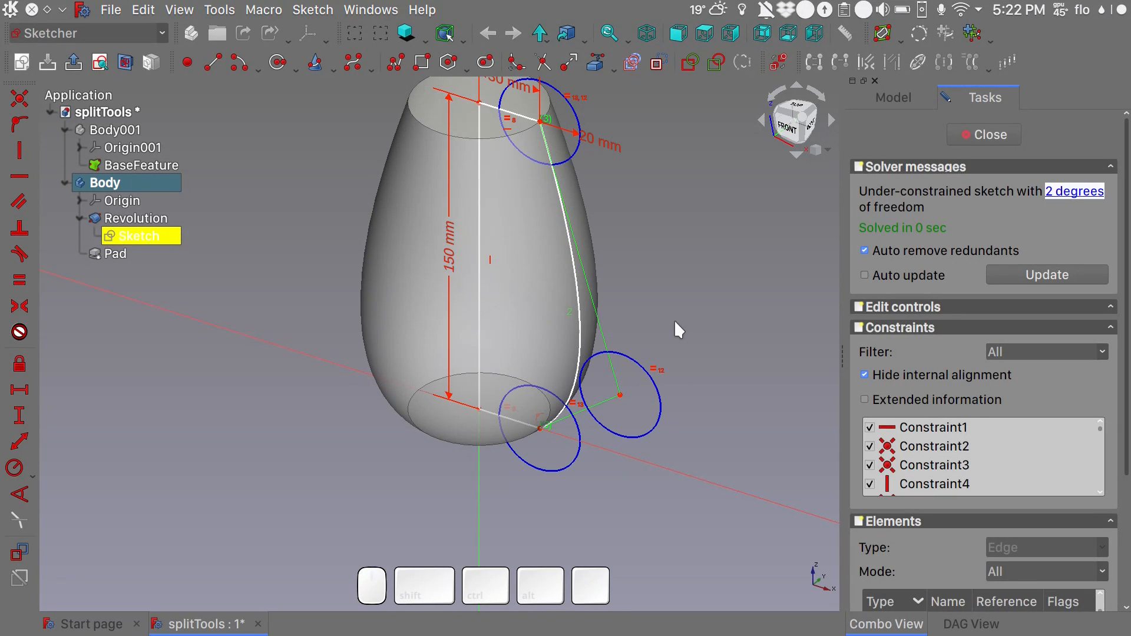
- Set the profile's upper horizontal line to 25 mm and finish editing the sketch
{"action": "key", "text": "1"}
{"action": "middle_click_drag", "start_coordinate": [715, 321], "coordinate": [666, 437], "text": "shift"}
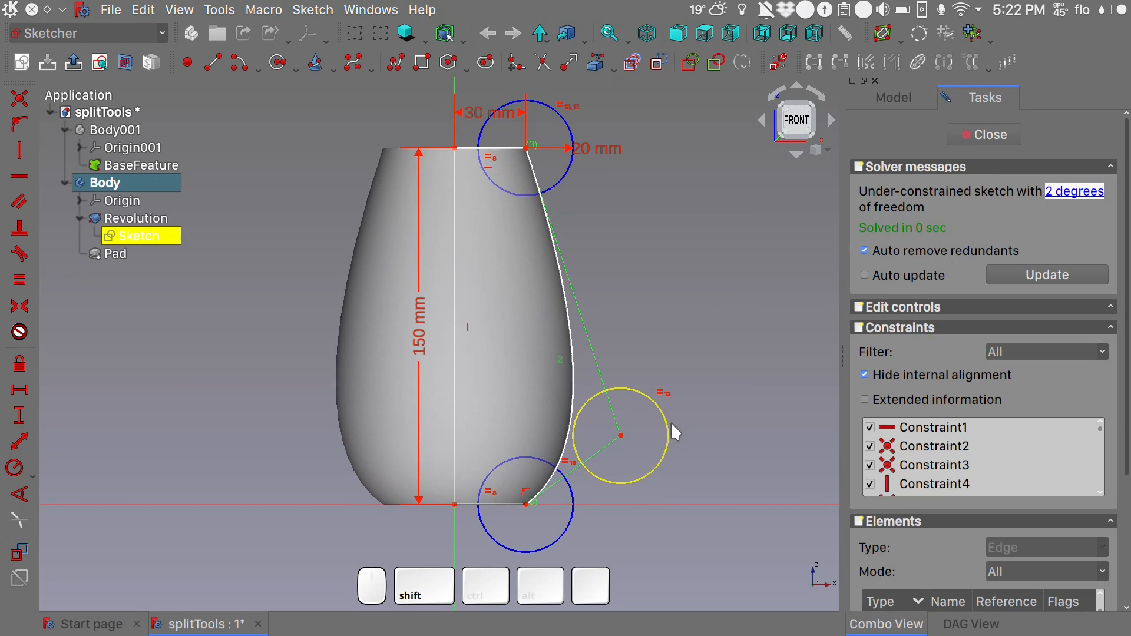
{"action": "double_click", "coordinate": [486, 115]}
{"action": "type", "text": "25"}
{"action": "key", "text": "Return"}
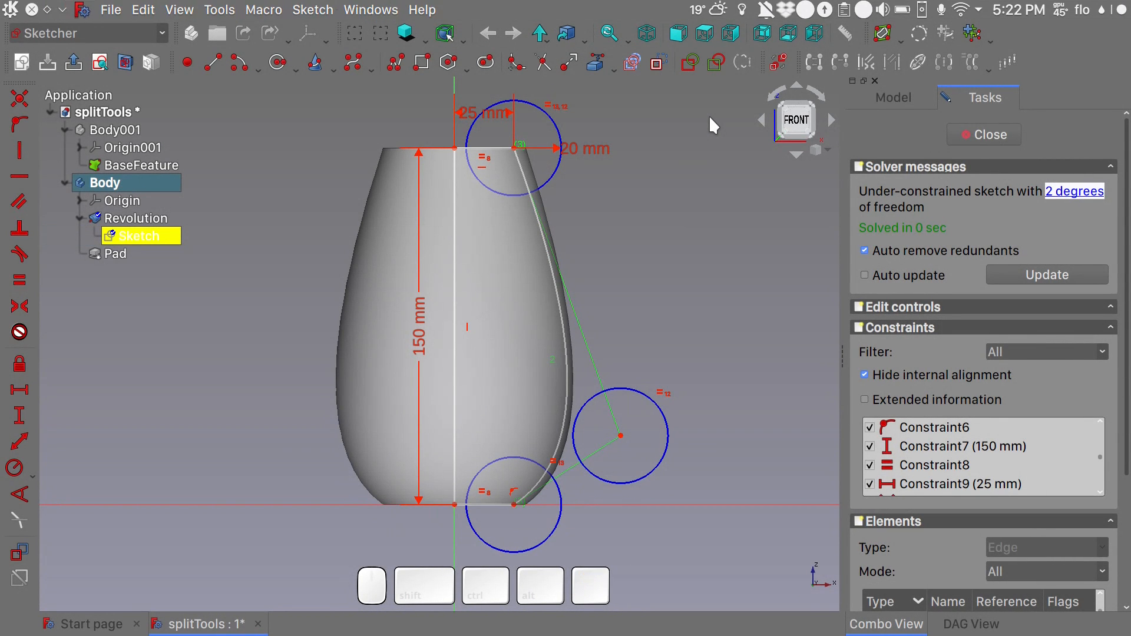
{"action": "left_click", "coordinate": [968, 130]}
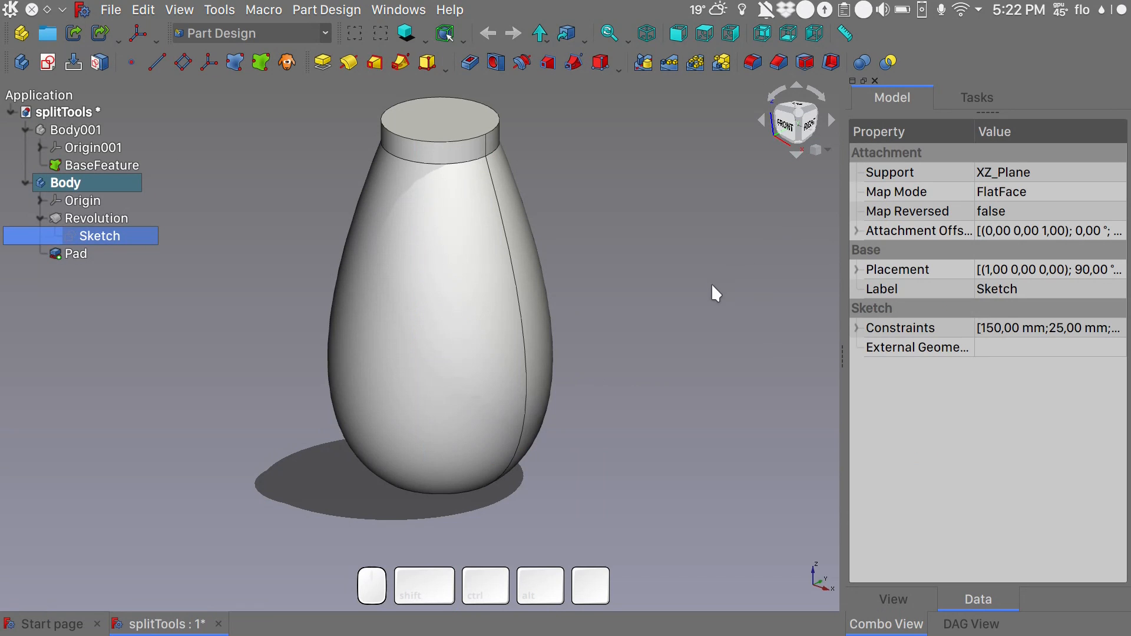
- Delete Body together with its Revolution, Sketch and Pad
{"action": "middle_click_drag", "start_coordinate": [709, 291], "coordinate": [679, 328], "text": "shift"}
{"action": "left_click", "coordinate": [62, 253]}
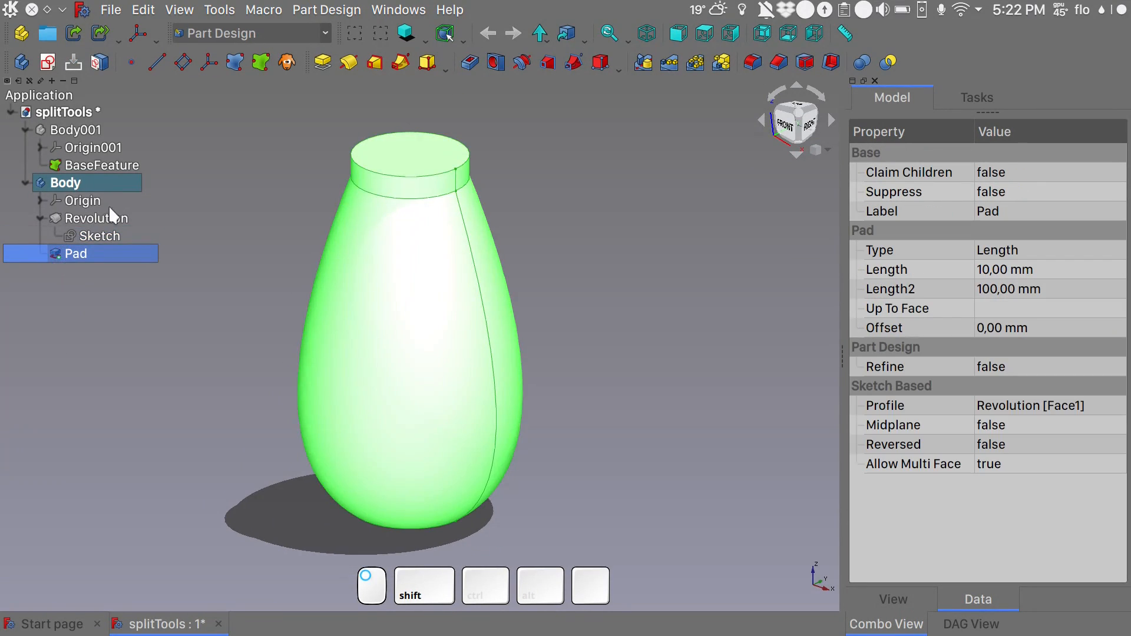
{"action": "left_click", "coordinate": [82, 181], "text": "shift"}
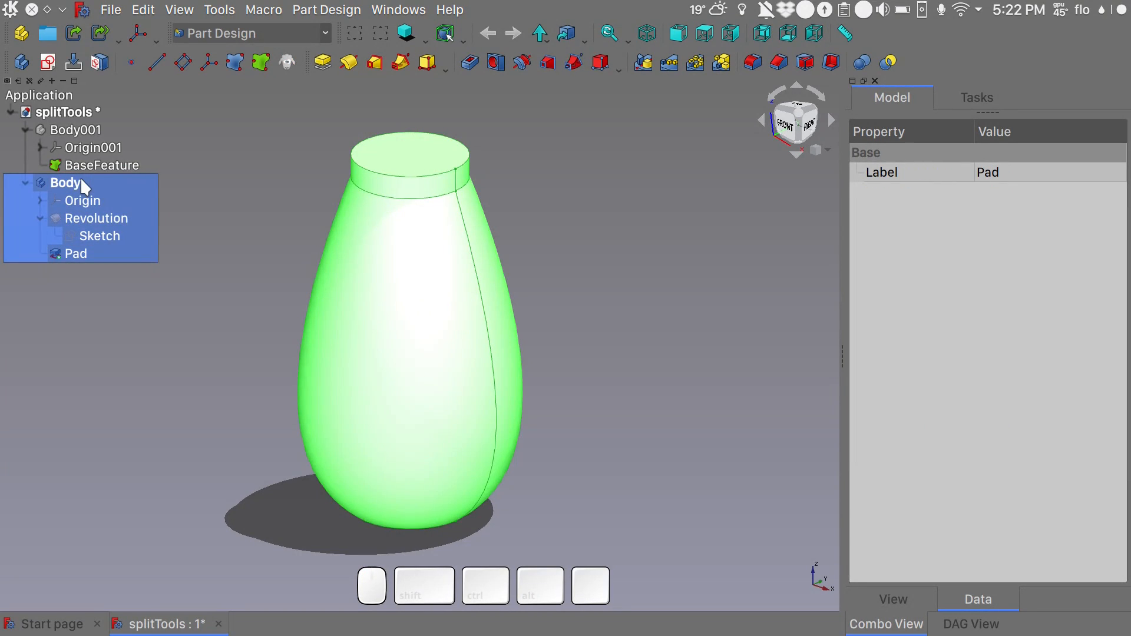
{"action": "key", "text": "Delete"}
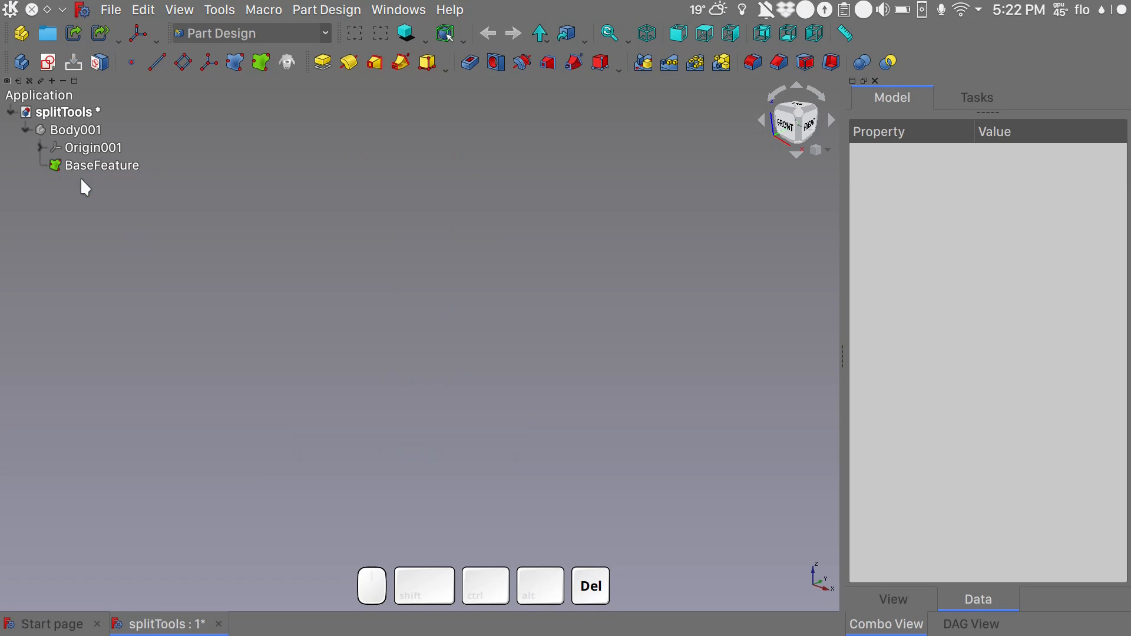
- Make the remaining Body001 visible and rename it as Vase
{"action": "left_click", "coordinate": [91, 133]}
{"action": "key", "text": "space"}
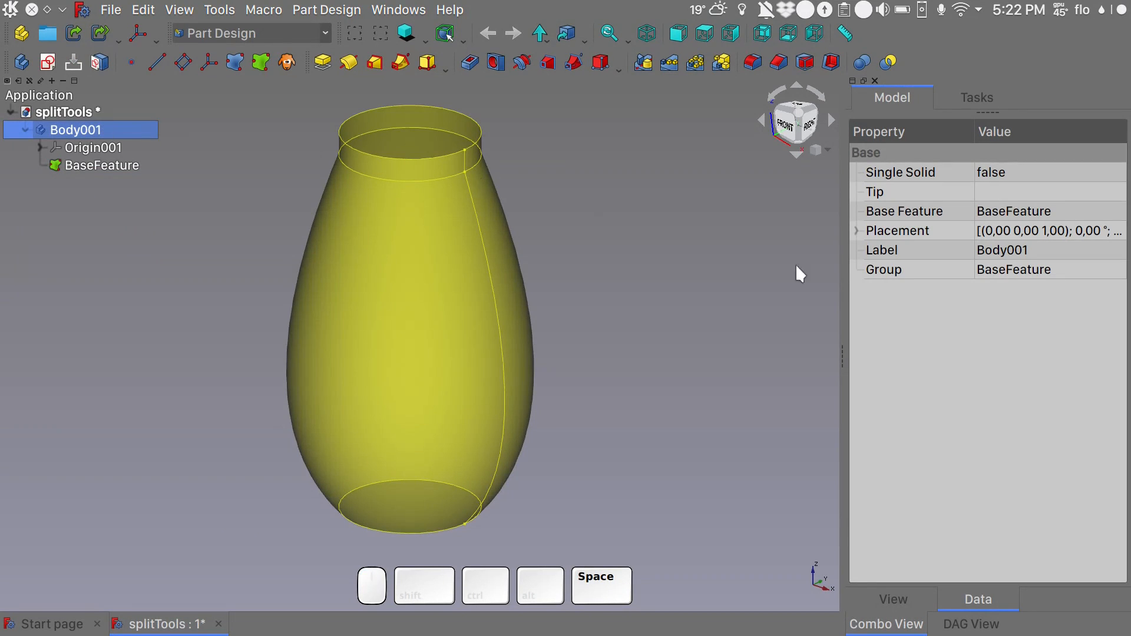
{"action": "left_click", "coordinate": [625, 271]}
{"action": "key", "text": "shift"}
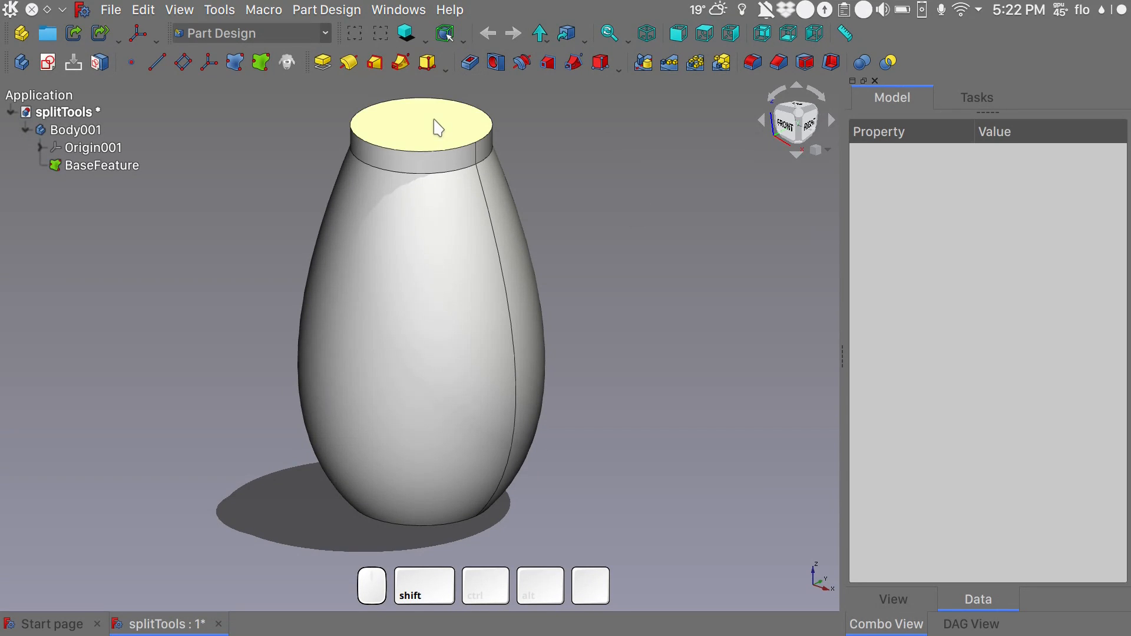
{"action": "left_click", "coordinate": [92, 137]}
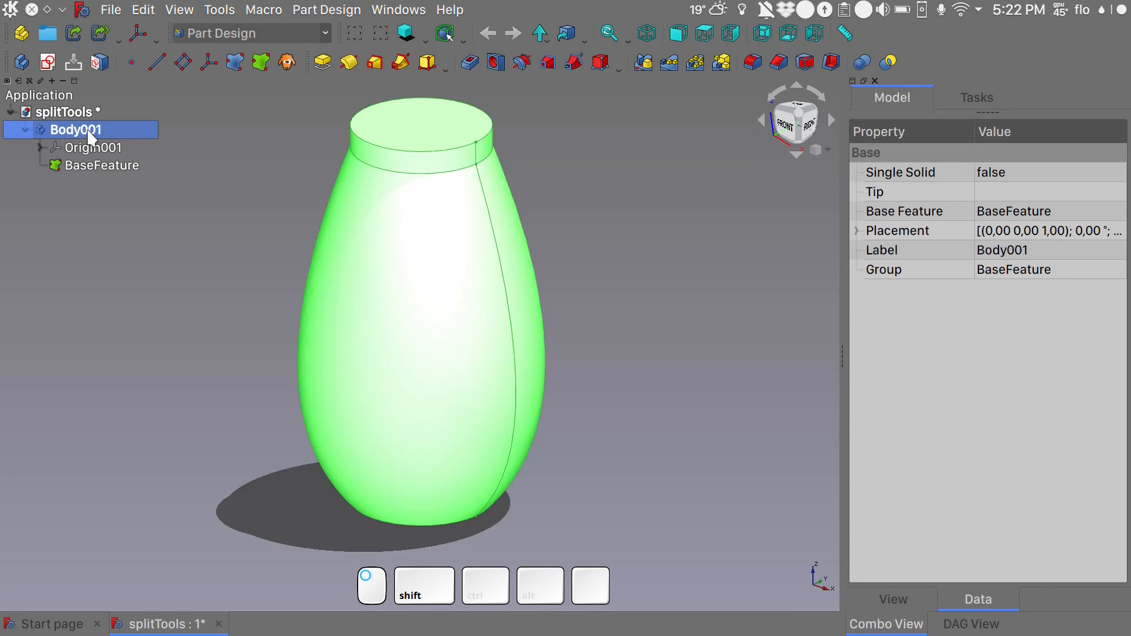
{"action": "key", "text": "F2"}
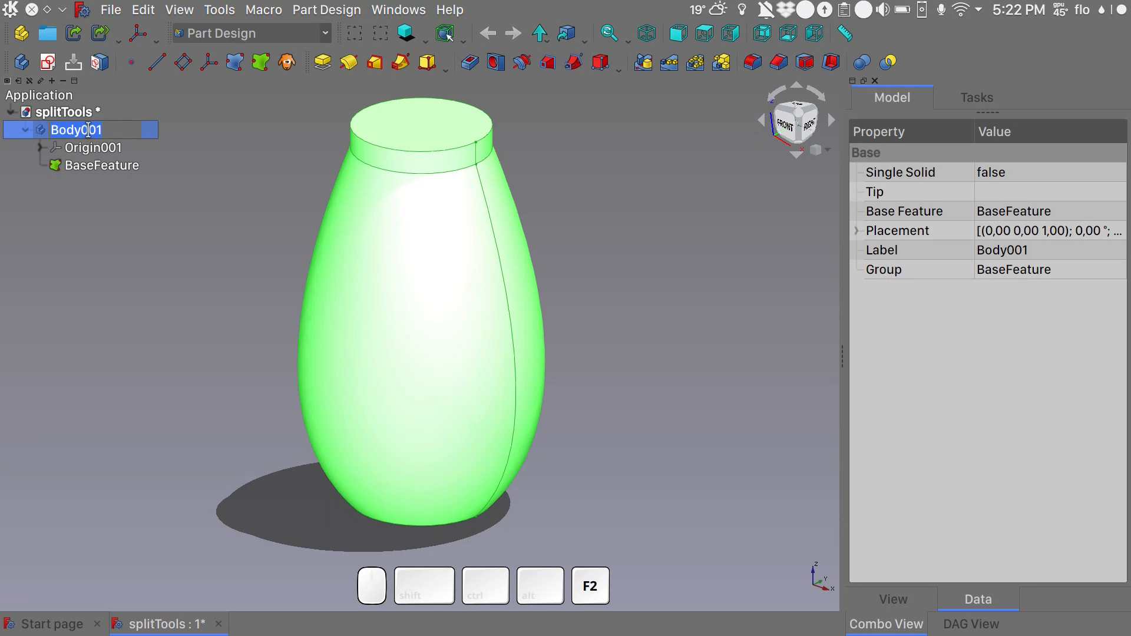
{"action": "type", "text": "Vase"}
{"action": "left_click", "coordinate": [273, 148]}
- Hollow the vase from its top face with a 2 mm Thickness made inwards
{"action": "left_click", "coordinate": [405, 138]}
{"action": "left_click", "coordinate": [830, 62]}
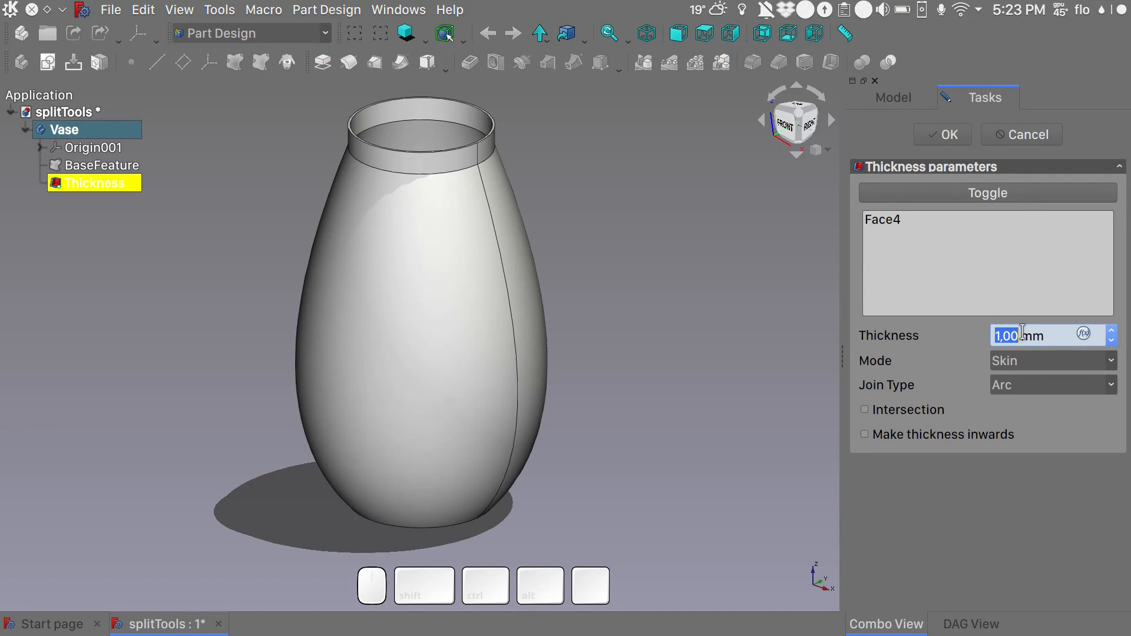
{"action": "type", "text": "2"}
{"action": "left_click", "coordinate": [940, 434]}
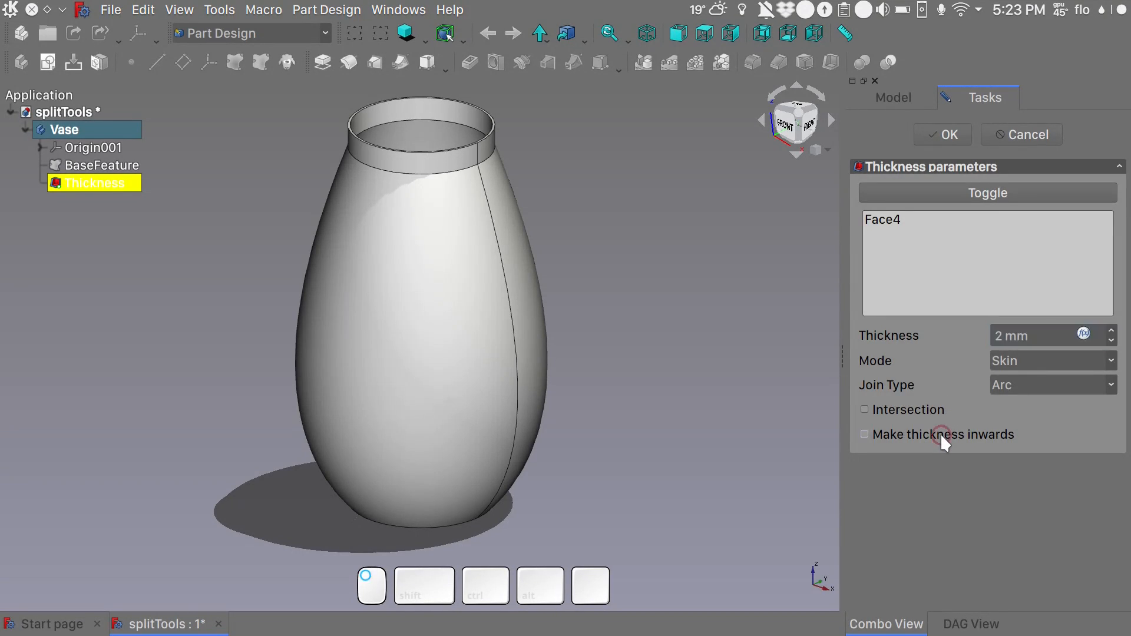
- Set the Thickness join type to Intersection to clean up the inner neck edge, and accept the feature
{"action": "key", "text": "alt"}
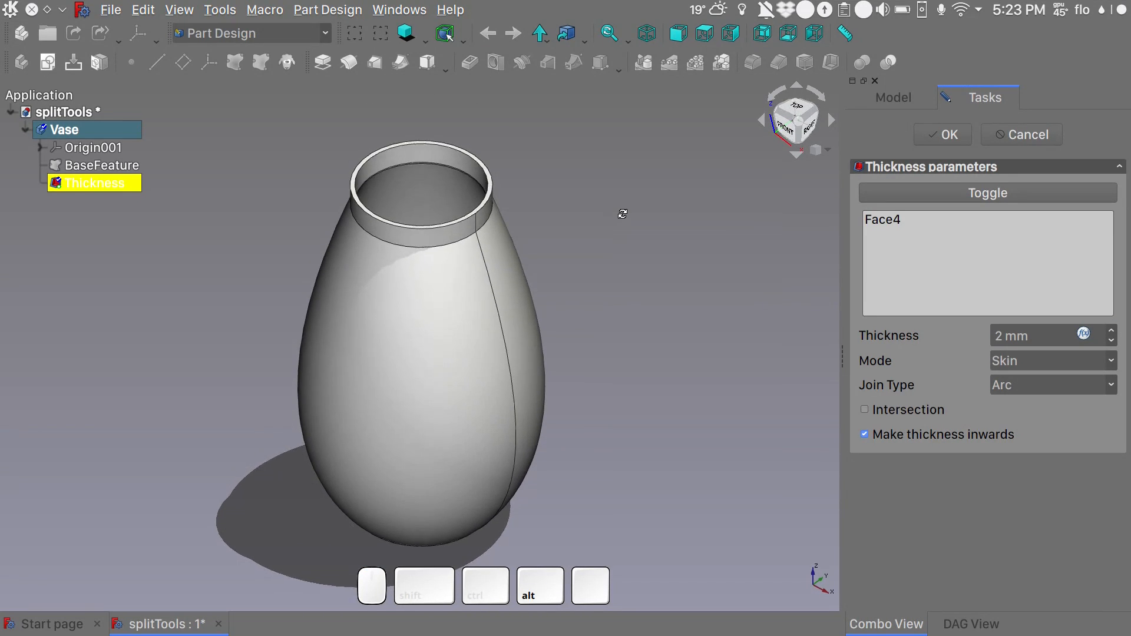
{"action": "scroll", "coordinate": [449, 162], "scroll_direction": "up", "scroll_amount": 2}
{"action": "scroll", "coordinate": [449, 162], "scroll_direction": "up", "scroll_amount": 4}
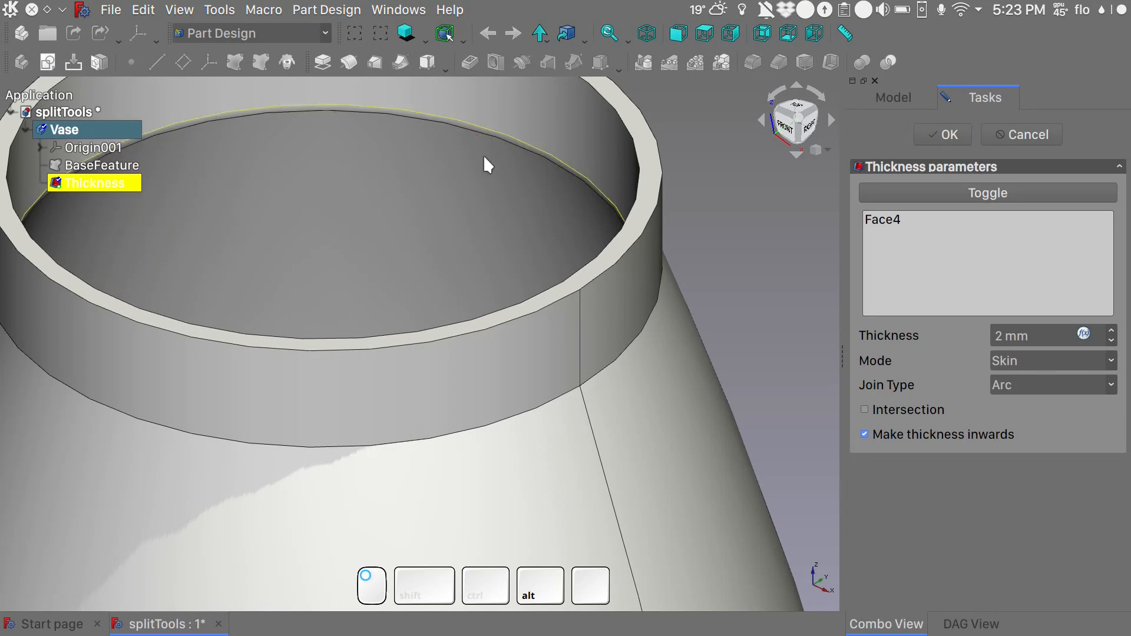
{"action": "left_click", "coordinate": [491, 139]}
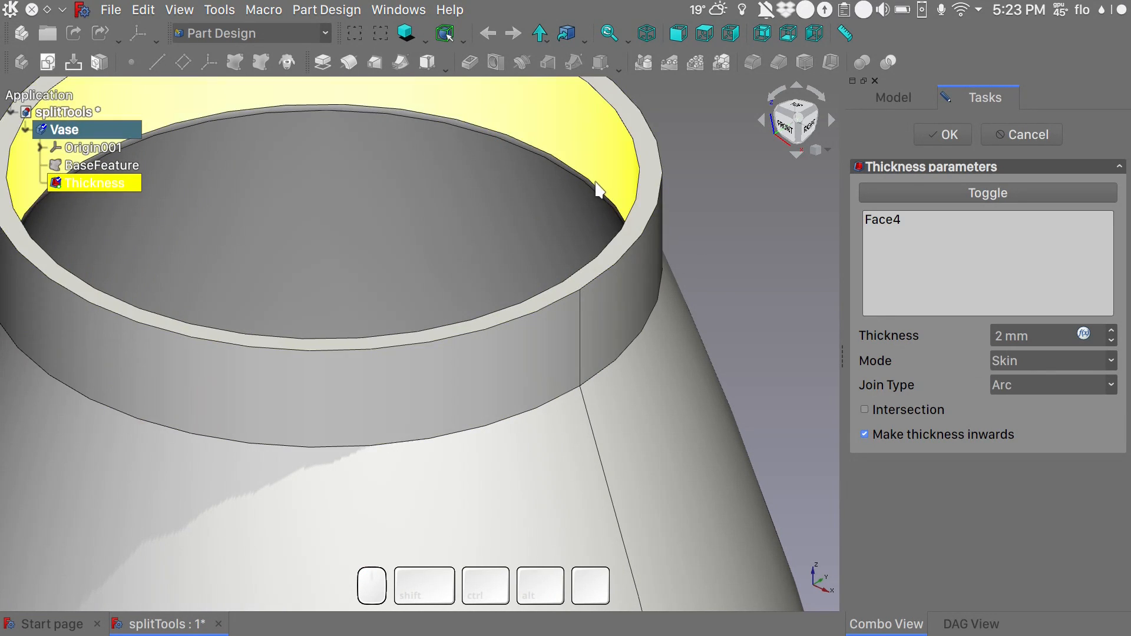
{"action": "left_click", "coordinate": [1024, 385]}
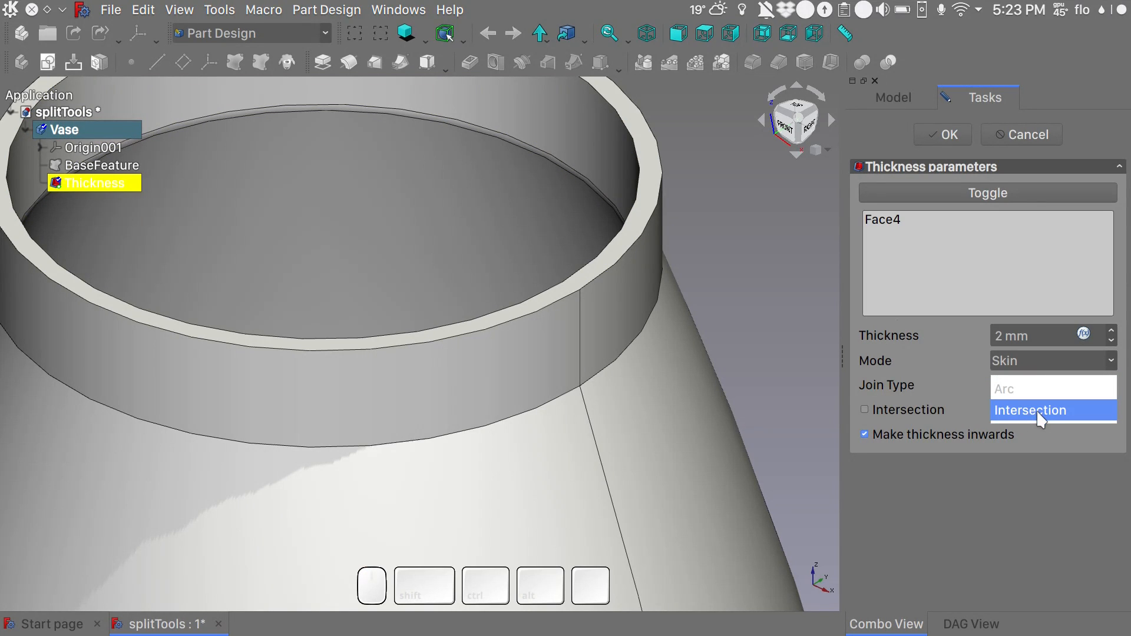
{"action": "left_click", "coordinate": [1037, 410]}
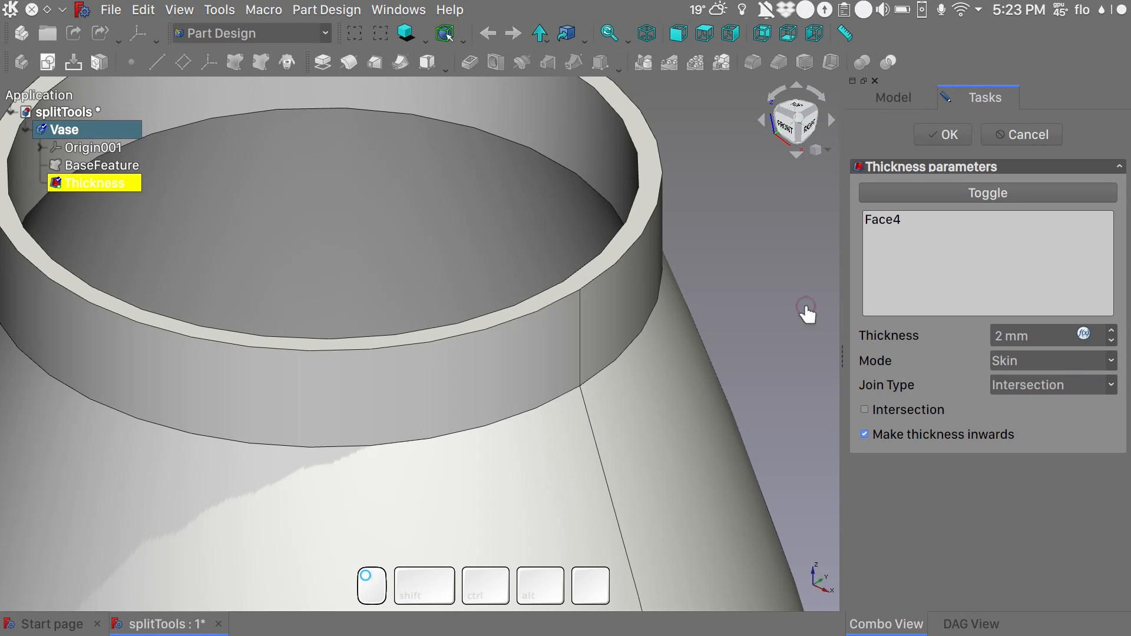
{"action": "scroll", "coordinate": [604, 231], "scroll_direction": "down", "scroll_amount": 8}
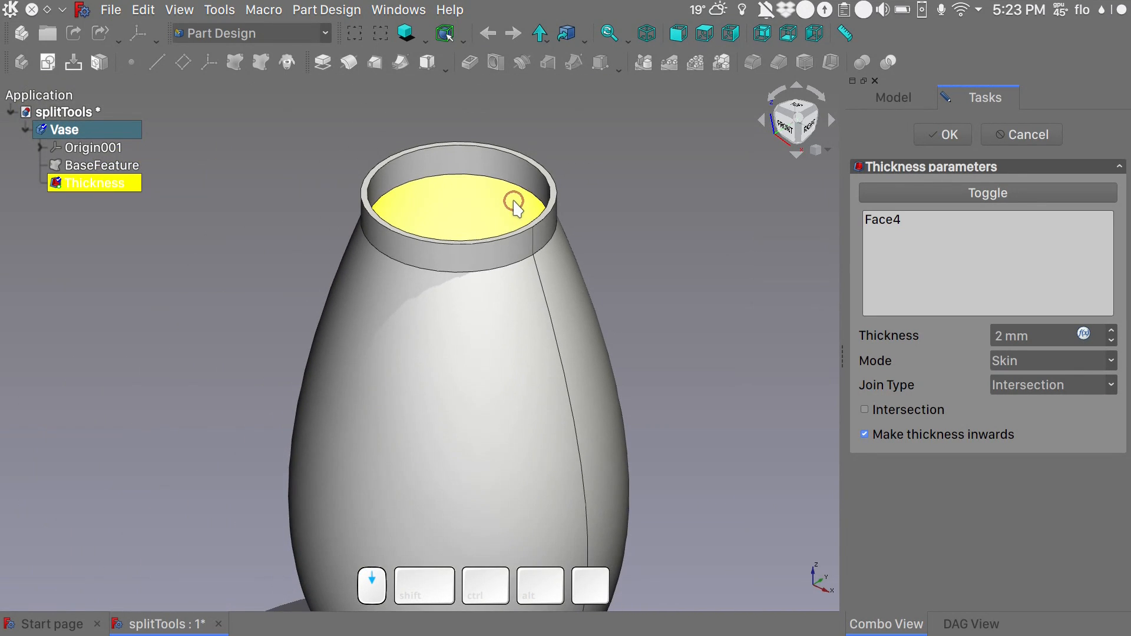
{"action": "left_click", "coordinate": [949, 135]}
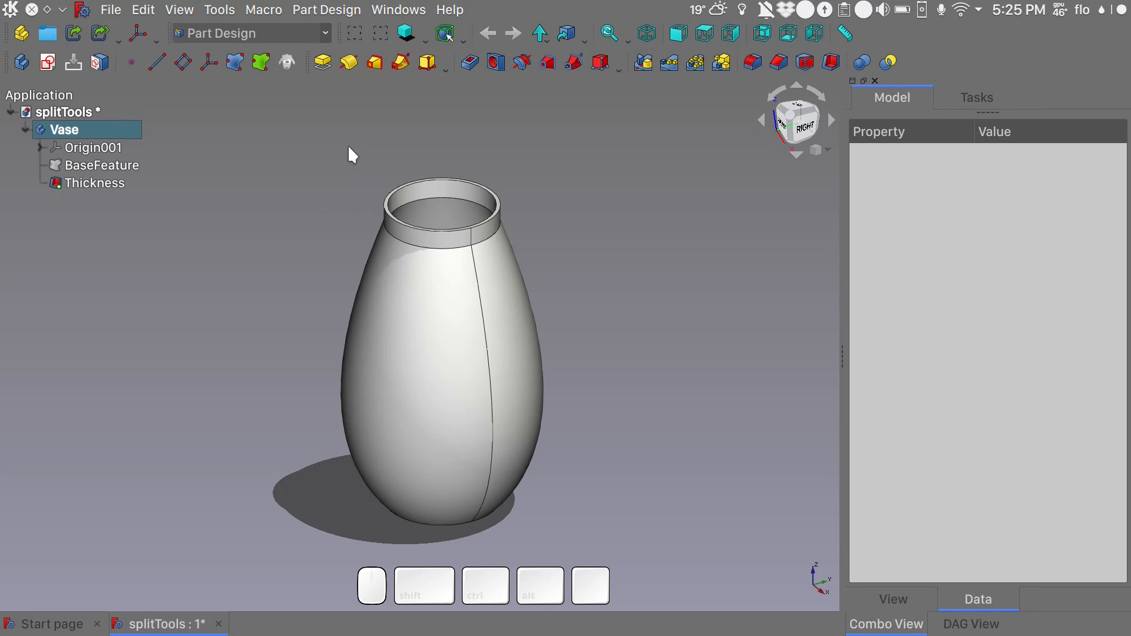
- Add a new body, create a sketch on its YZ plane, and close the sketch empty
{"action": "left_click", "coordinate": [26, 61]}
{"action": "left_click", "coordinate": [92, 147]}
{"action": "left_click", "coordinate": [47, 62]}
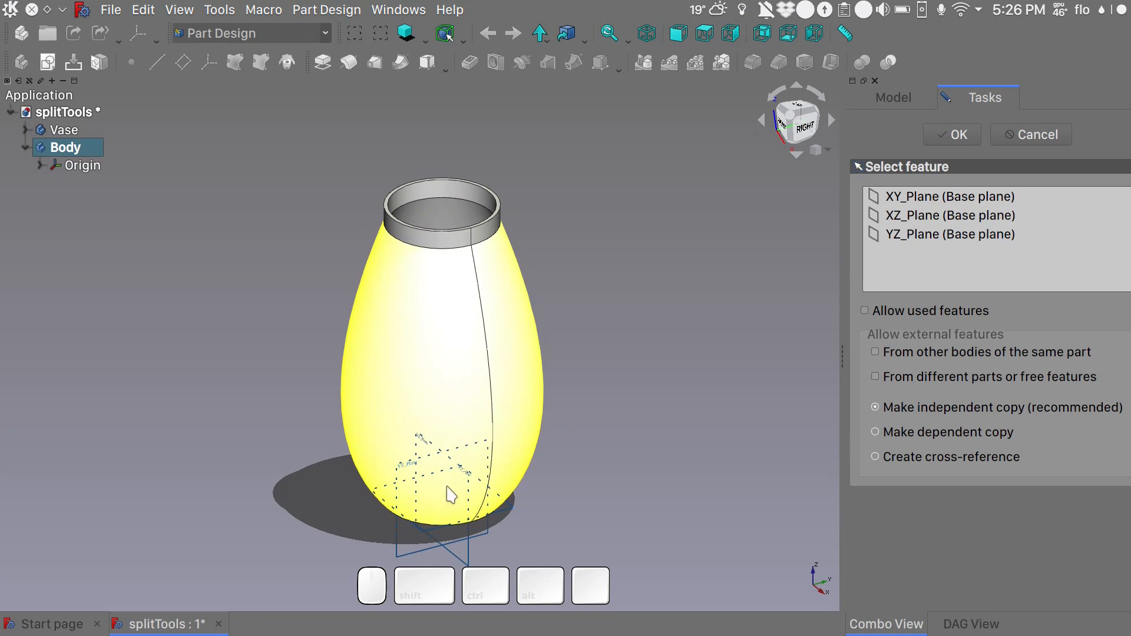
{"action": "left_click", "coordinate": [420, 558]}
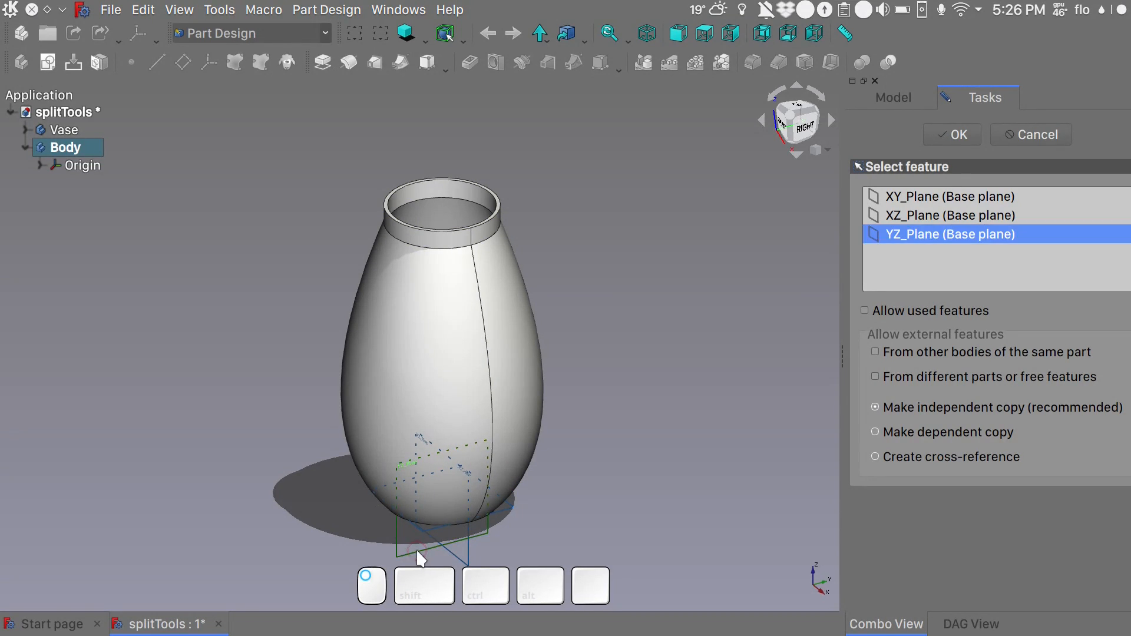
{"action": "left_click", "coordinate": [967, 133]}
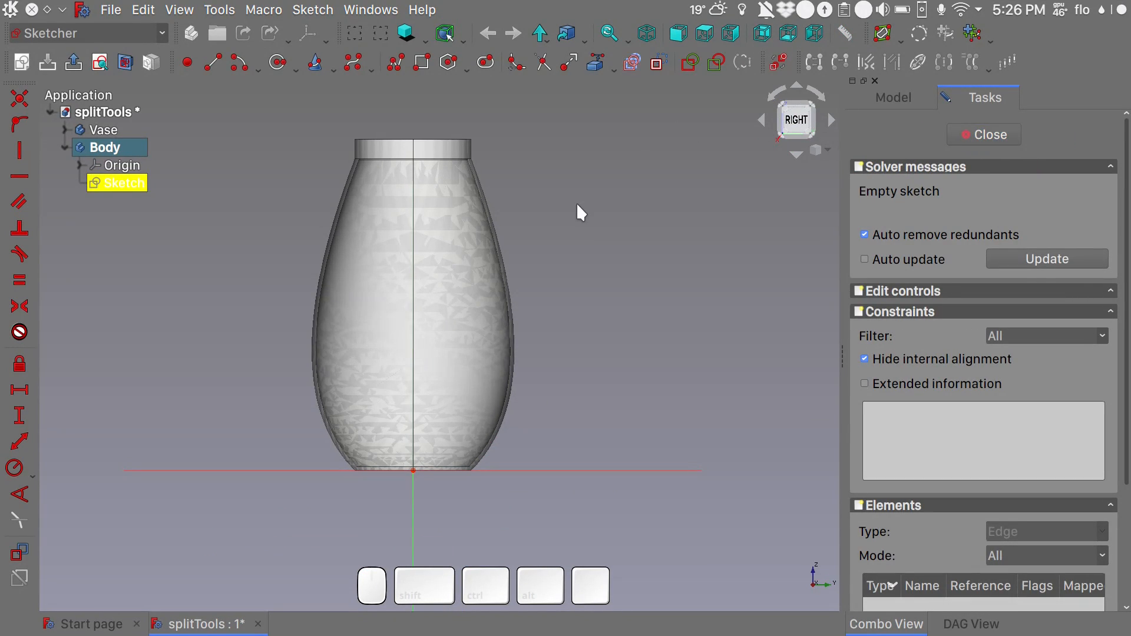
{"action": "left_click_drag", "start_coordinate": [584, 258], "coordinate": [646, 313], "text": "alt"}
{"action": "left_click_drag", "start_coordinate": [576, 406], "coordinate": [606, 408], "text": "shift"}
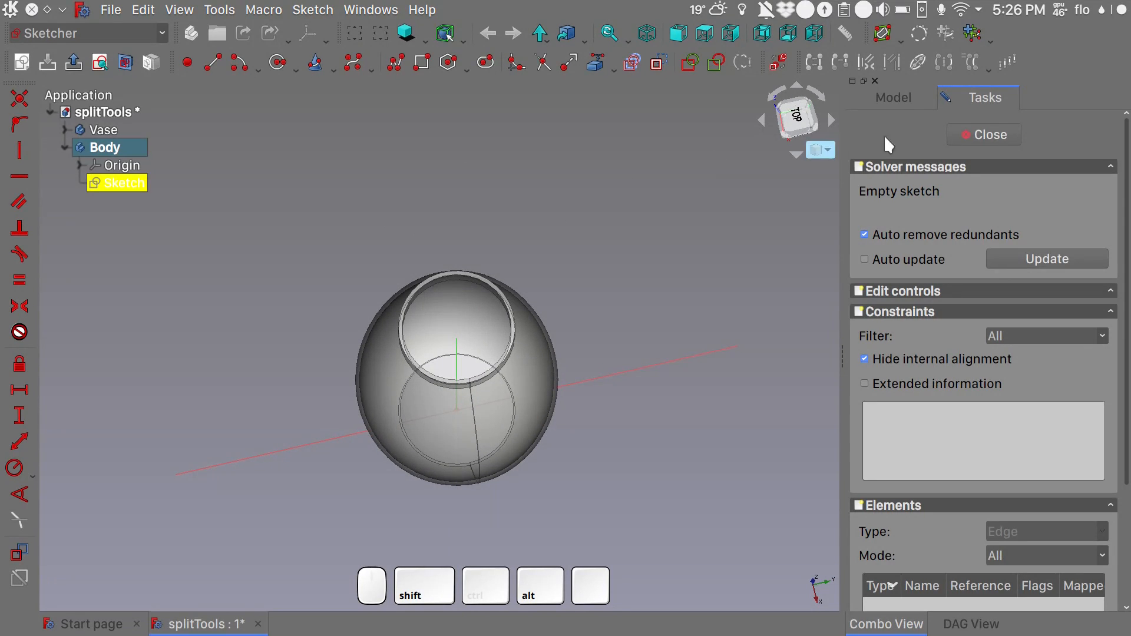
{"action": "left_click", "coordinate": [960, 137]}
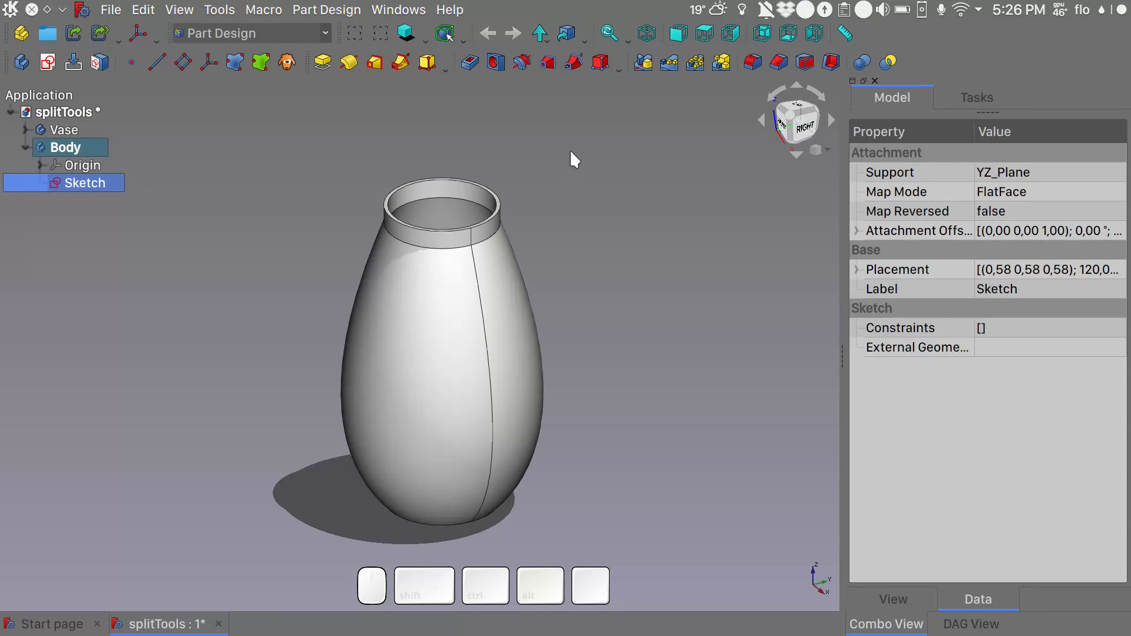
- Rename the new body as SplitingTools
{"action": "left_click_drag", "start_coordinate": [642, 186], "coordinate": [676, 270], "text": "alt"}
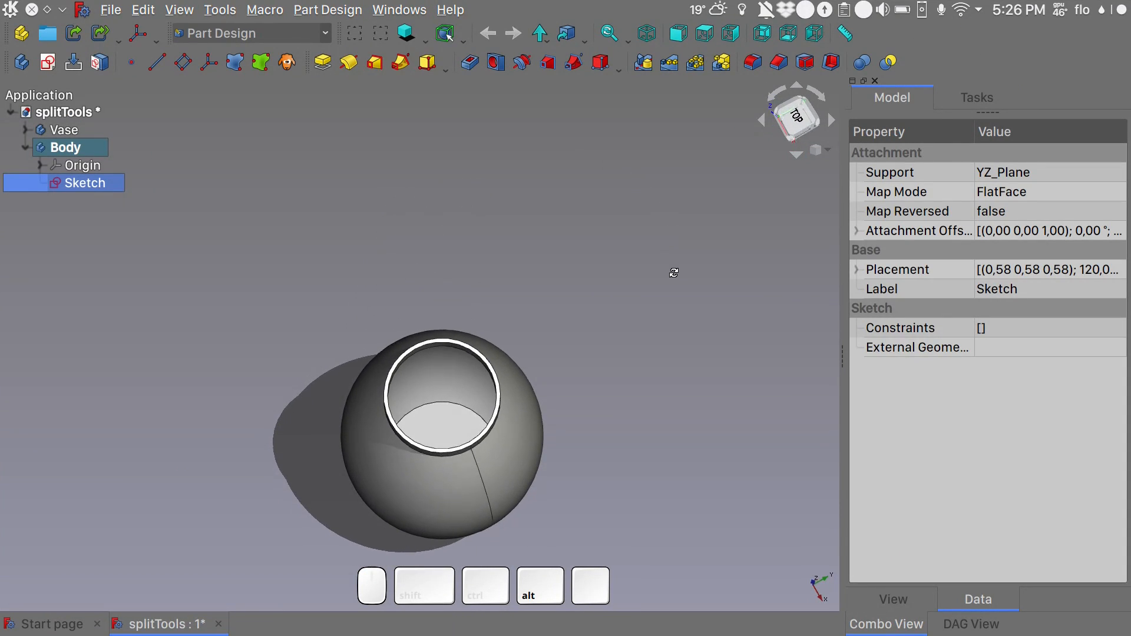
{"action": "left_click", "coordinate": [67, 151]}
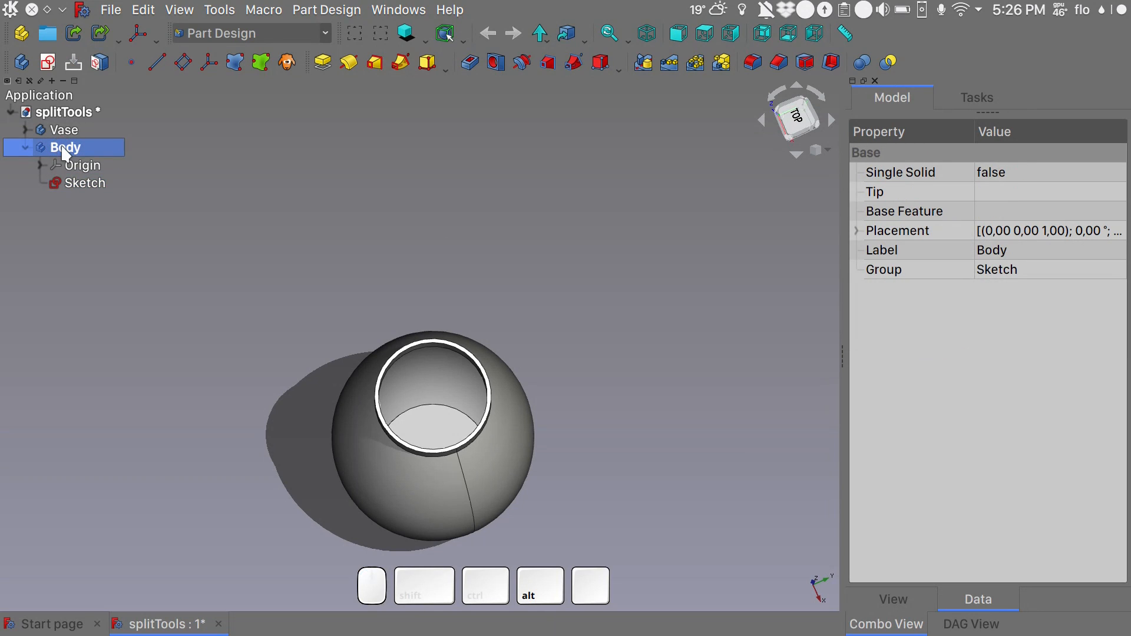
{"action": "key", "text": "F2"}
{"action": "type", "text": "SplitingTools"}
{"action": "key", "text": "Return"}
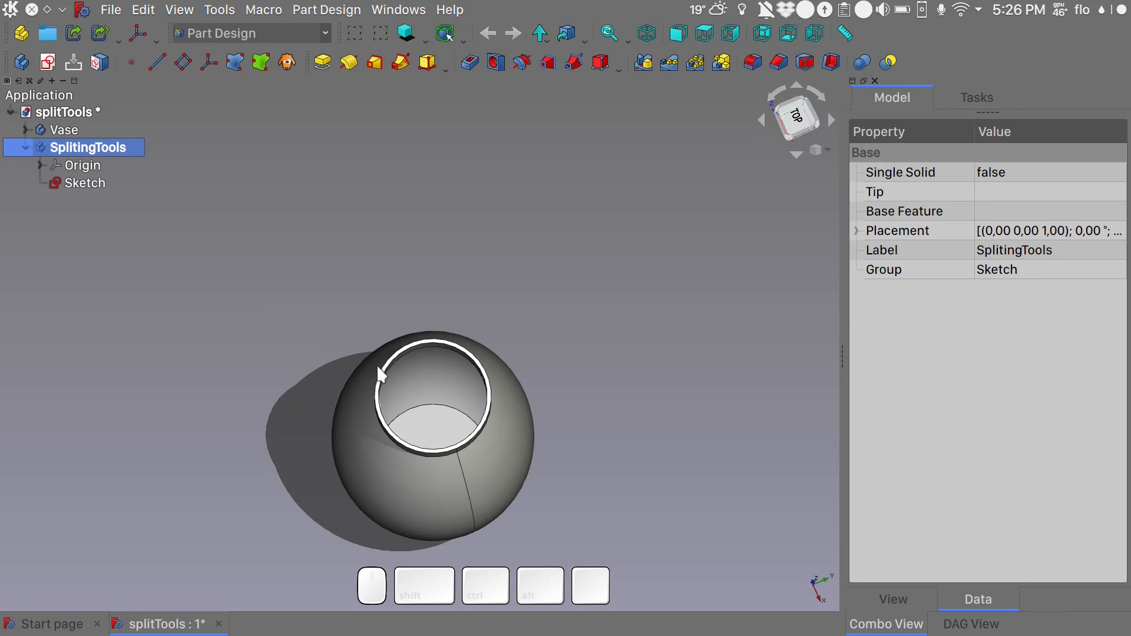
- Create a sub-shape binder of the vase's inner bottom face in the SplitingTools body and hide the Vase body
{"action": "left_click", "coordinate": [439, 424]}
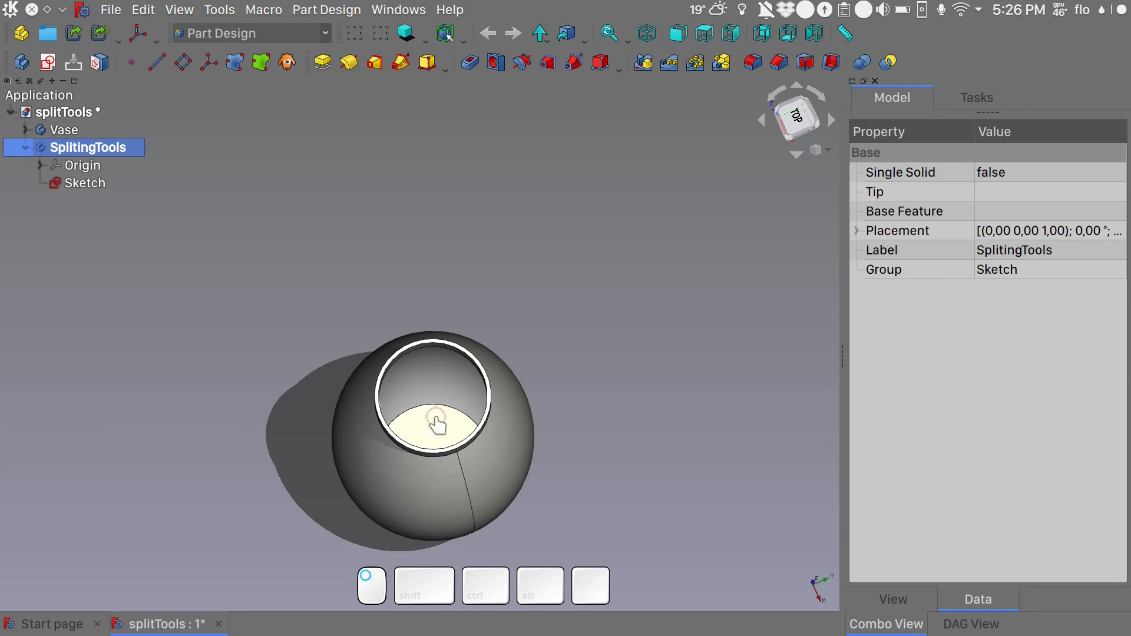
{"action": "left_click", "coordinate": [259, 63]}
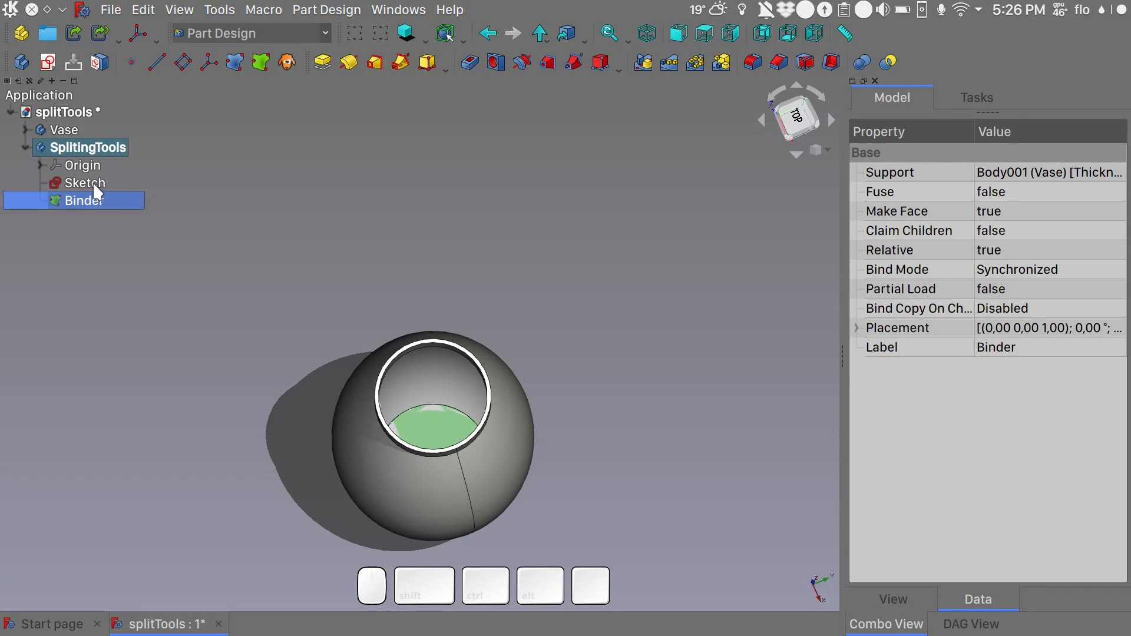
{"action": "left_click", "coordinate": [72, 130]}
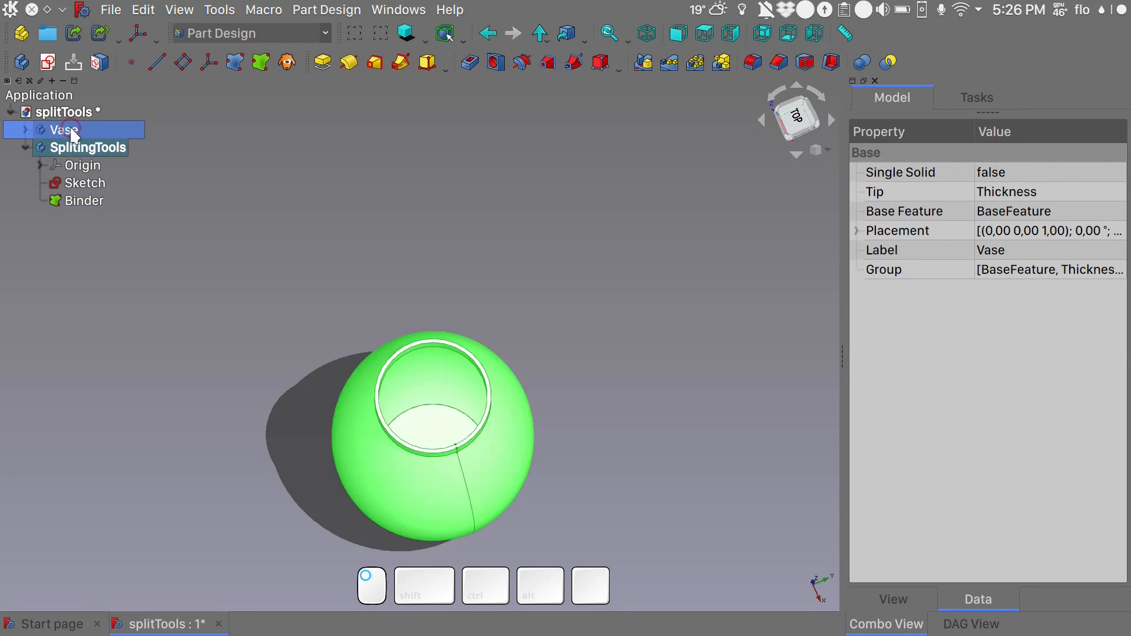
{"action": "key", "text": "space"}
- Reopen the YZ-plane sketch, reference the binder's circular edge as external geometry, and hide the binder
{"action": "left_click", "coordinate": [85, 187]}
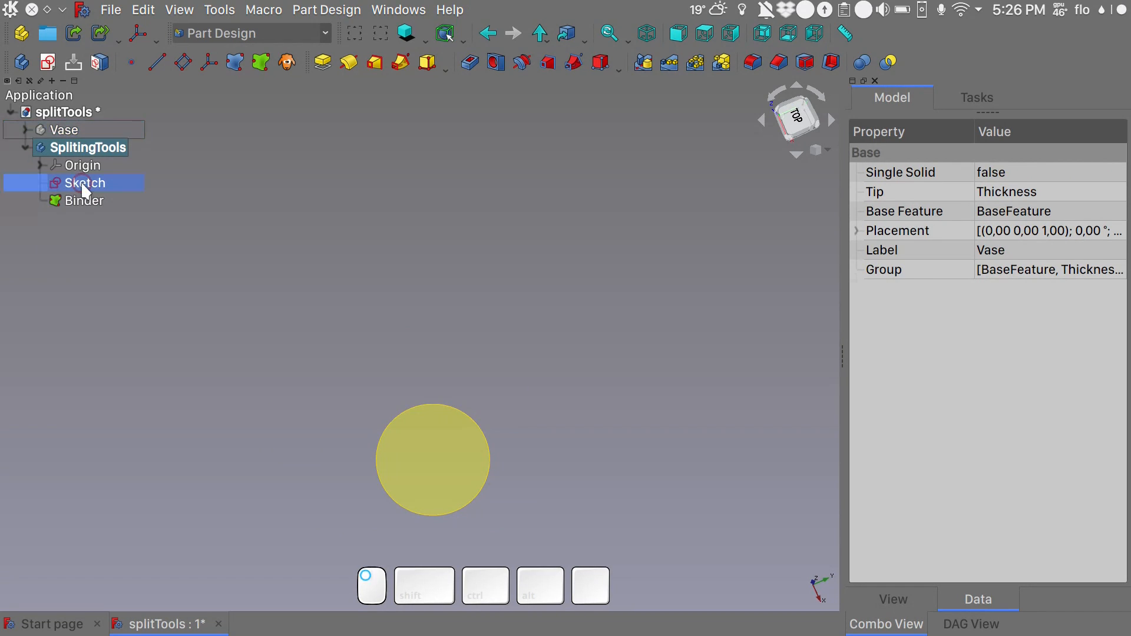
{"action": "double_click", "coordinate": [83, 185]}
{"action": "middle_click_drag", "start_coordinate": [283, 302], "coordinate": [413, 393], "text": "alt"}
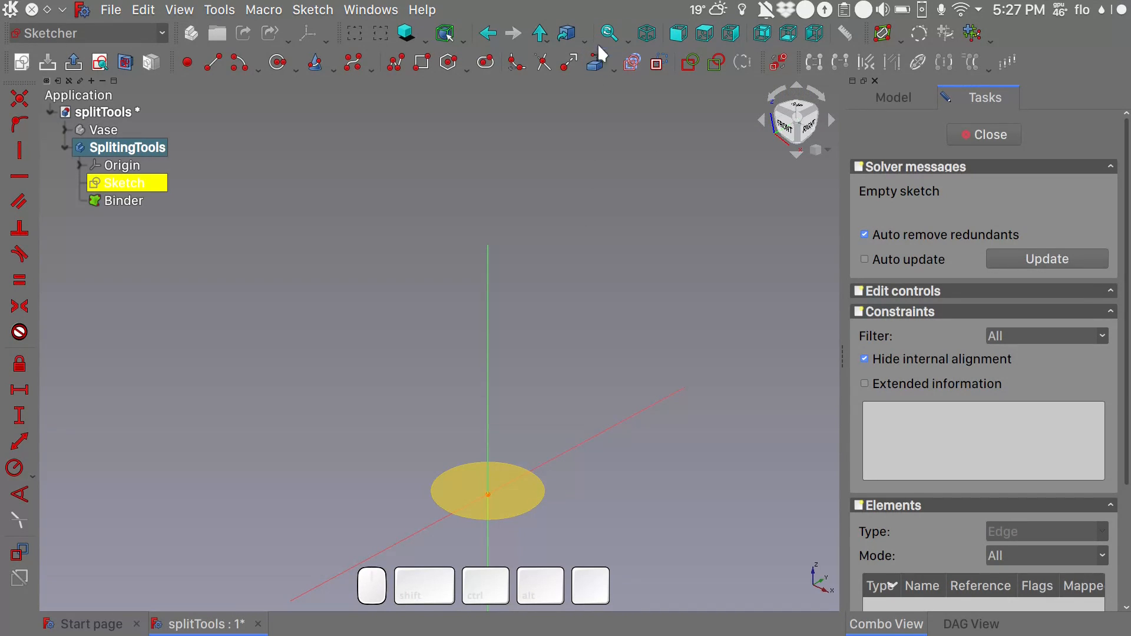
{"action": "left_click", "coordinate": [593, 73]}
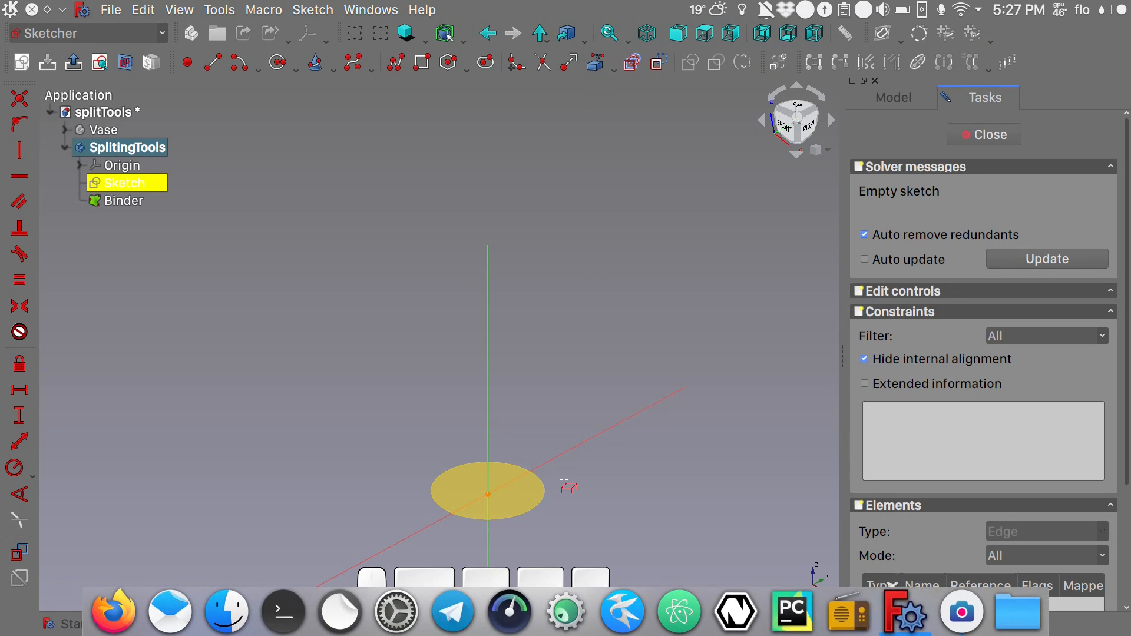
{"action": "left_click", "coordinate": [544, 490]}
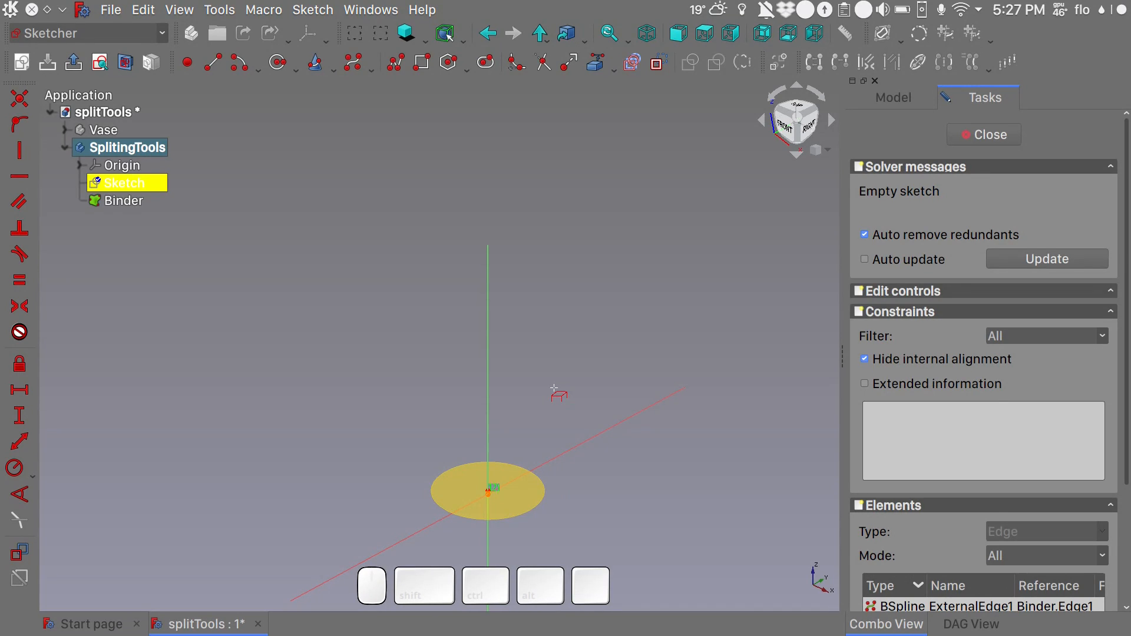
{"action": "right_click", "coordinate": [554, 387]}
{"action": "left_click", "coordinate": [139, 200]}
{"action": "key", "text": "space"}
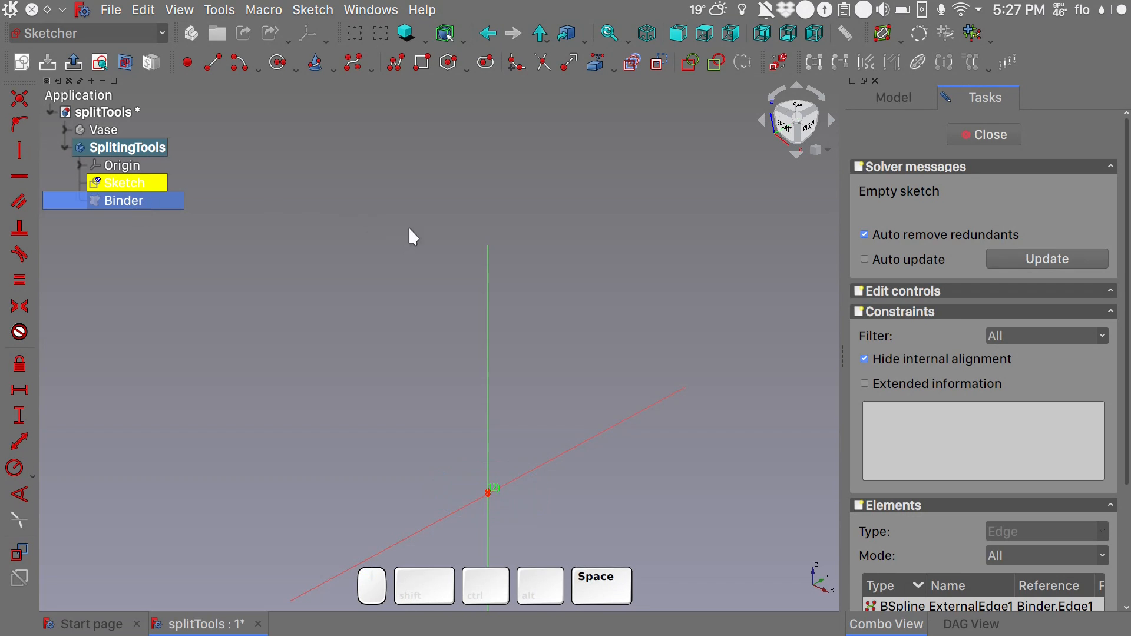
- Draw a two-segment polyline starting beside the vertical axis, running about 71 mm to the external point, then about 143 mm up the axis
{"action": "key", "text": "3"}
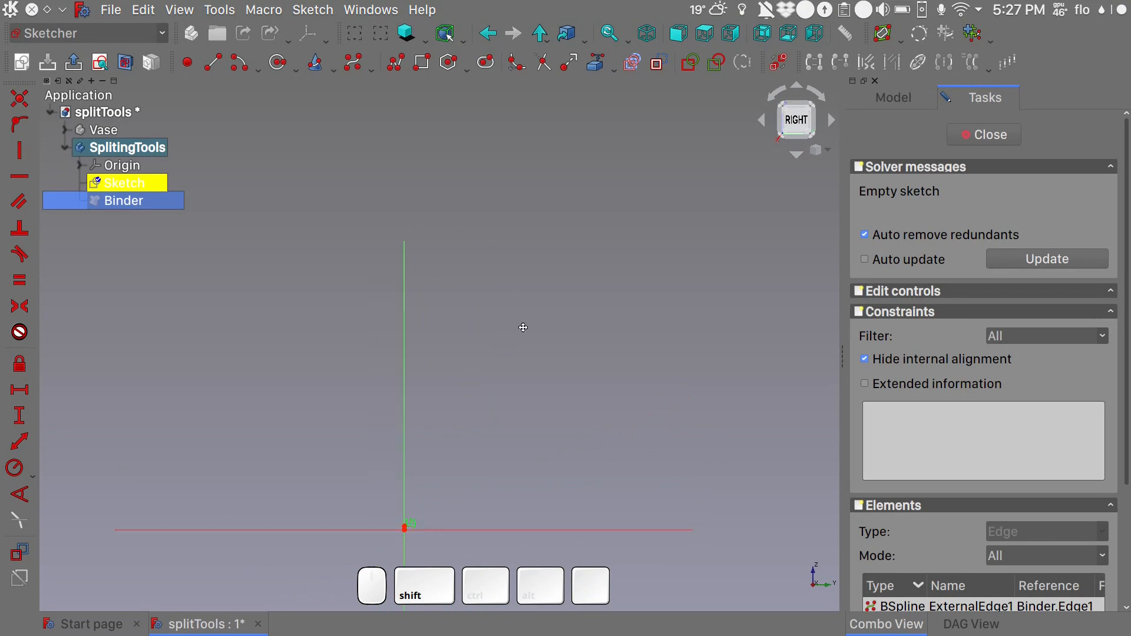
{"action": "middle_click_drag", "start_coordinate": [585, 228], "coordinate": [582, 218], "text": "shift"}
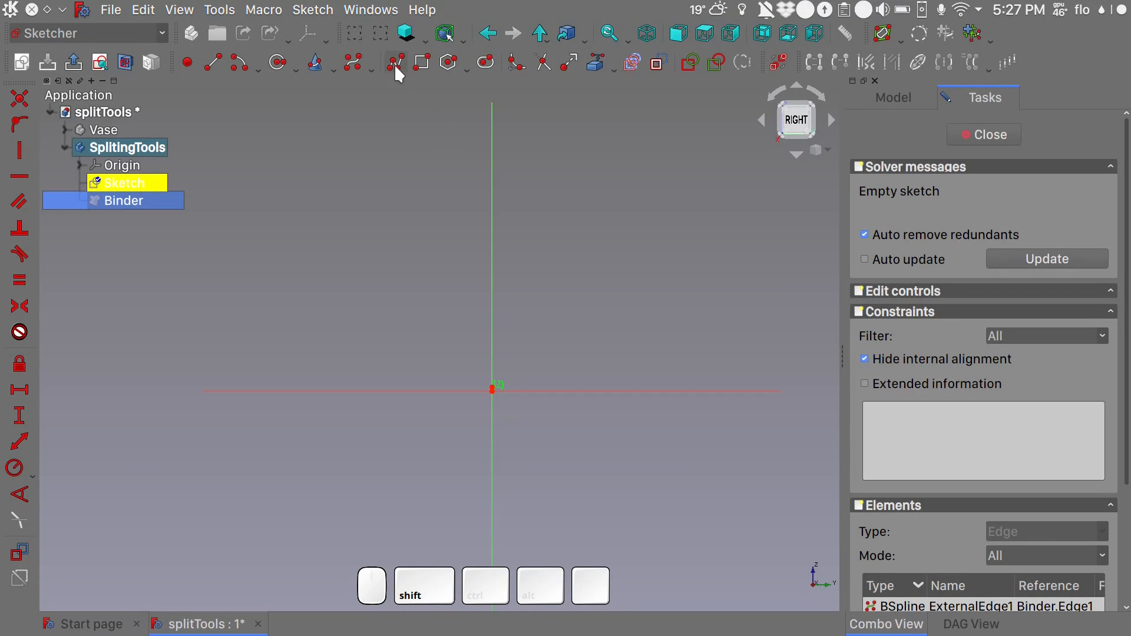
{"action": "left_click", "coordinate": [395, 64], "text": "shift"}
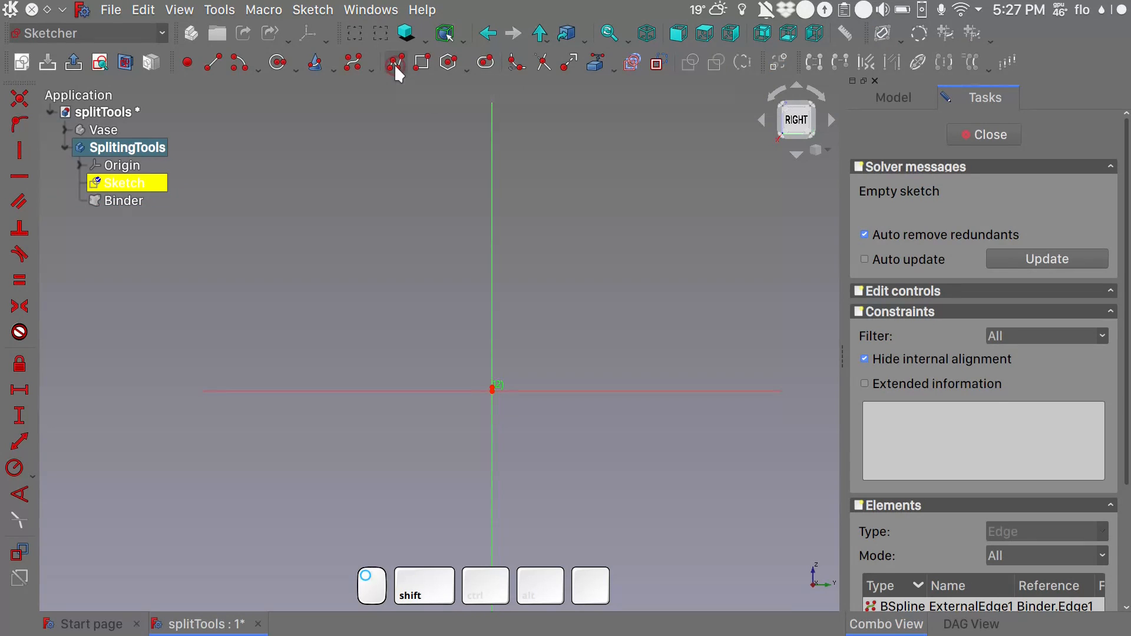
{"action": "left_click", "coordinate": [355, 374]}
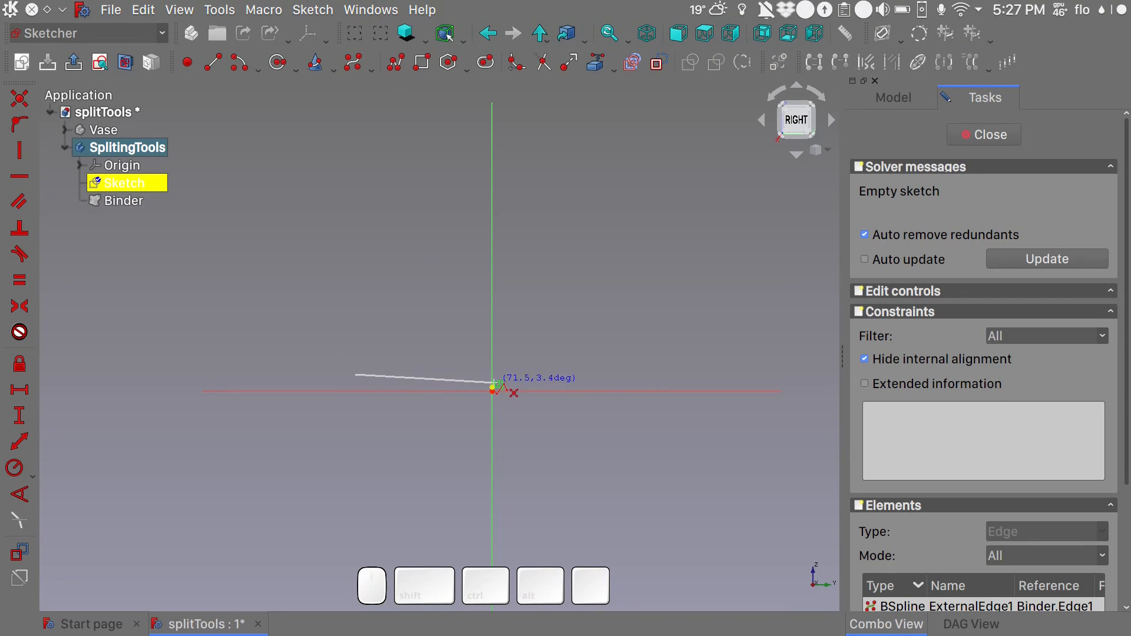
{"action": "left_click", "coordinate": [493, 386]}
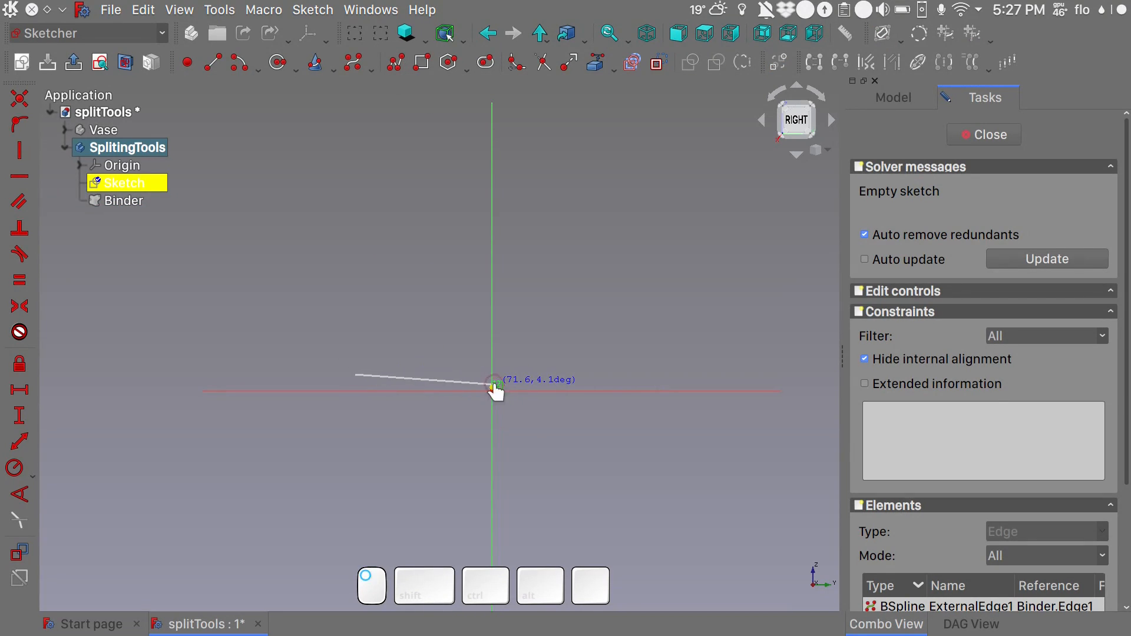
{"action": "left_click", "coordinate": [492, 105]}
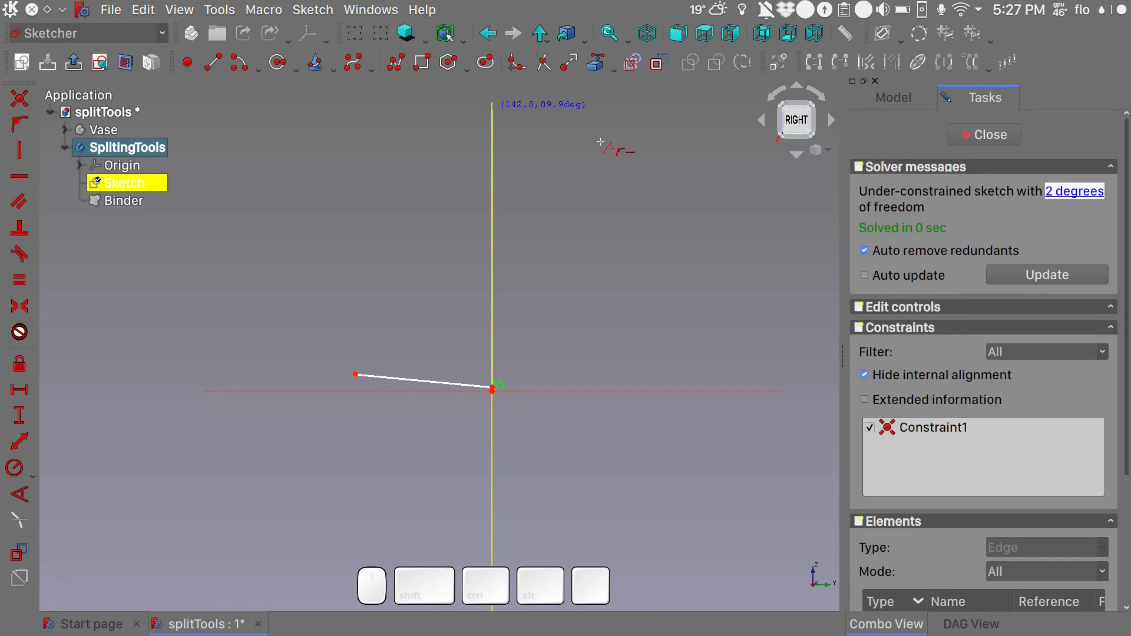
{"action": "right_click", "coordinate": [581, 136]}
{"action": "right_click", "coordinate": [598, 205]}
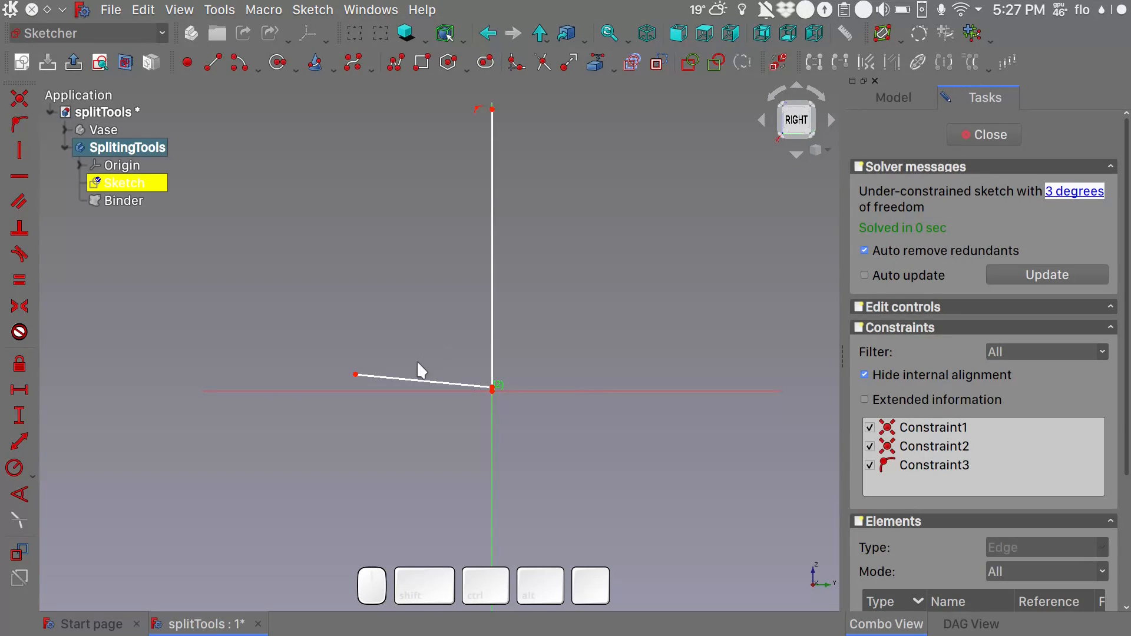
- Constrain the short segment horizontal, extend the vertical segment's upper end further up the axis, and close the sketch
{"action": "left_click", "coordinate": [414, 378]}
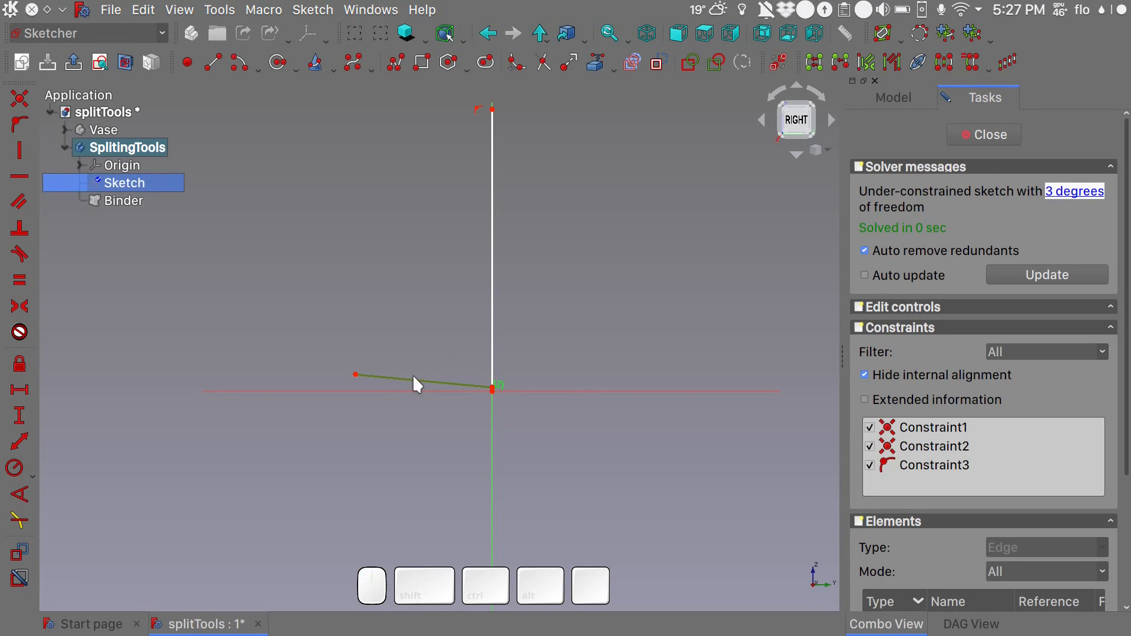
{"action": "key", "text": "h"}
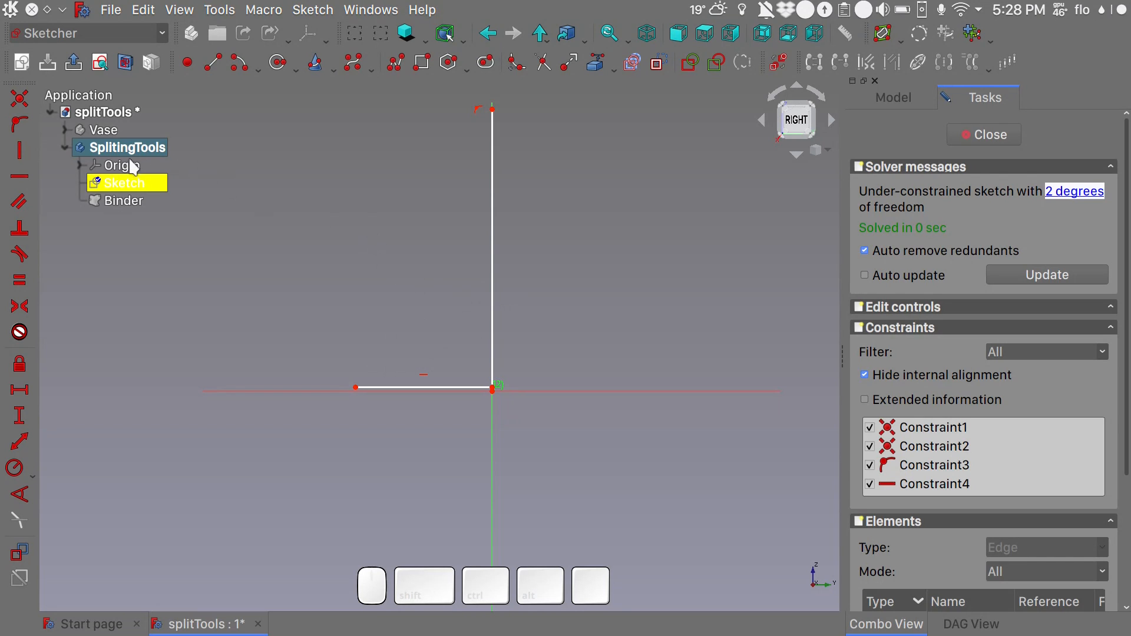
{"action": "left_click", "coordinate": [109, 131]}
{"action": "middle_click_drag", "start_coordinate": [317, 172], "coordinate": [301, 250], "text": "shift"}
{"action": "mouse_move", "coordinate": [114, 131]}
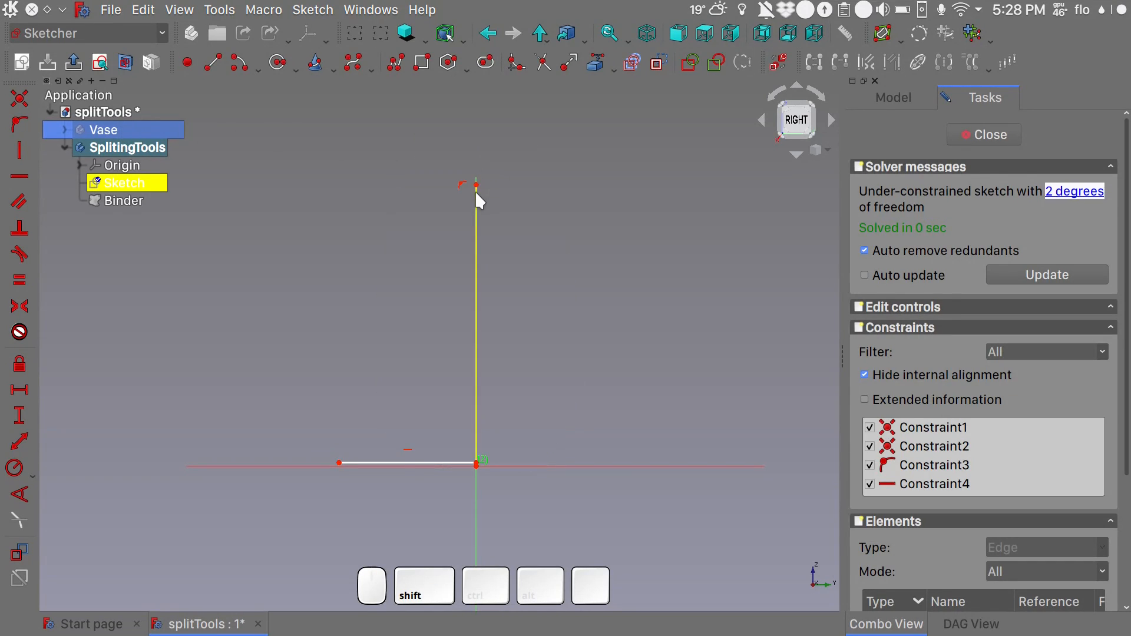
{"action": "left_click", "coordinate": [477, 186]}
{"action": "left_click_drag", "start_coordinate": [477, 187], "coordinate": [477, 97]}
{"action": "mouse_move", "coordinate": [116, 138]}
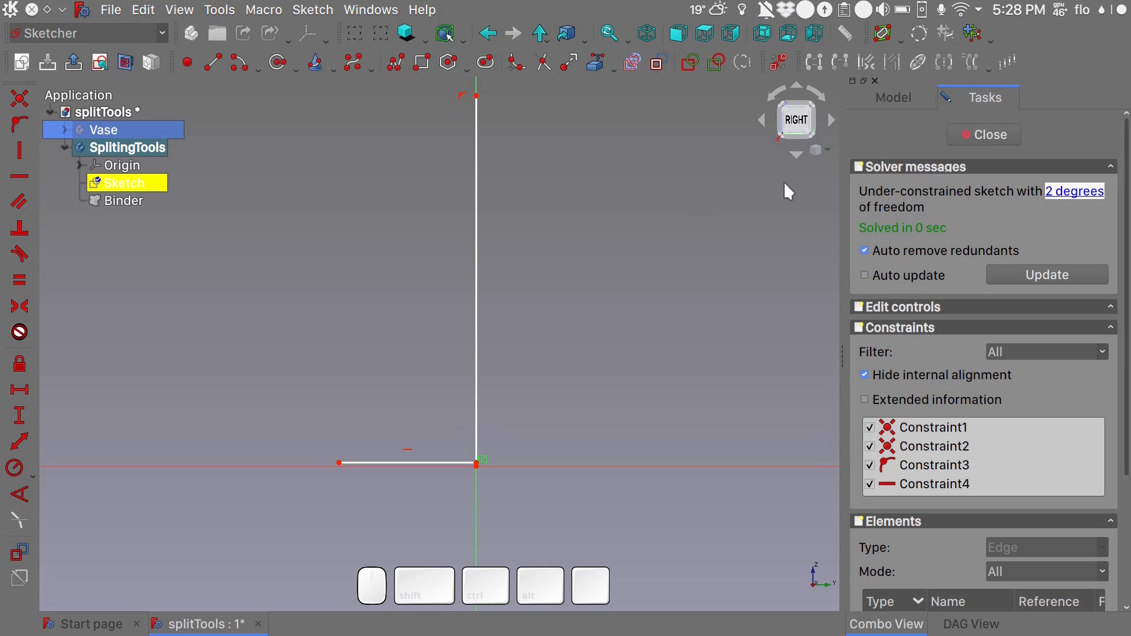
{"action": "left_click", "coordinate": [968, 141]}
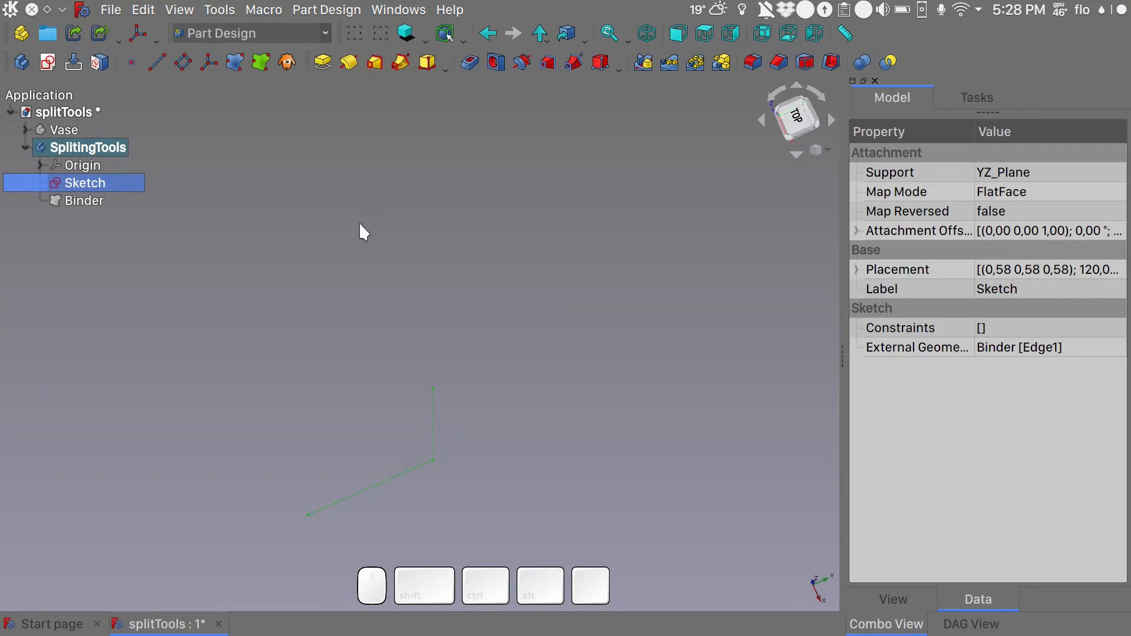
- Show the Vase body again together with the splitting sketch in an isometric view
{"action": "left_click", "coordinate": [70, 130]}
{"action": "key", "text": "space"}
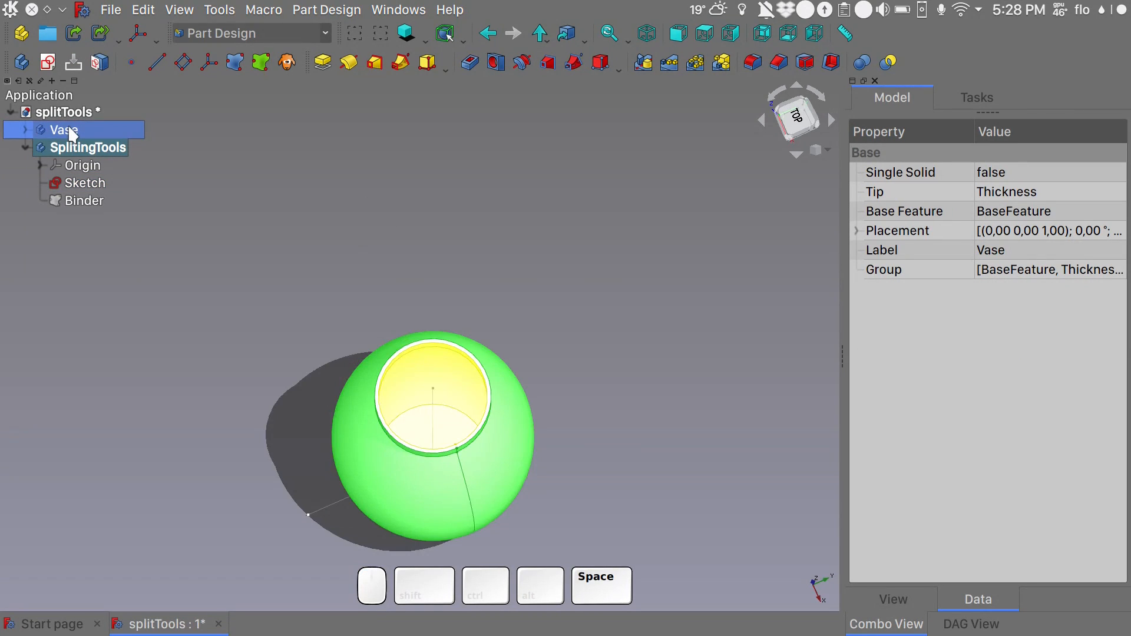
{"action": "key", "text": "0"}
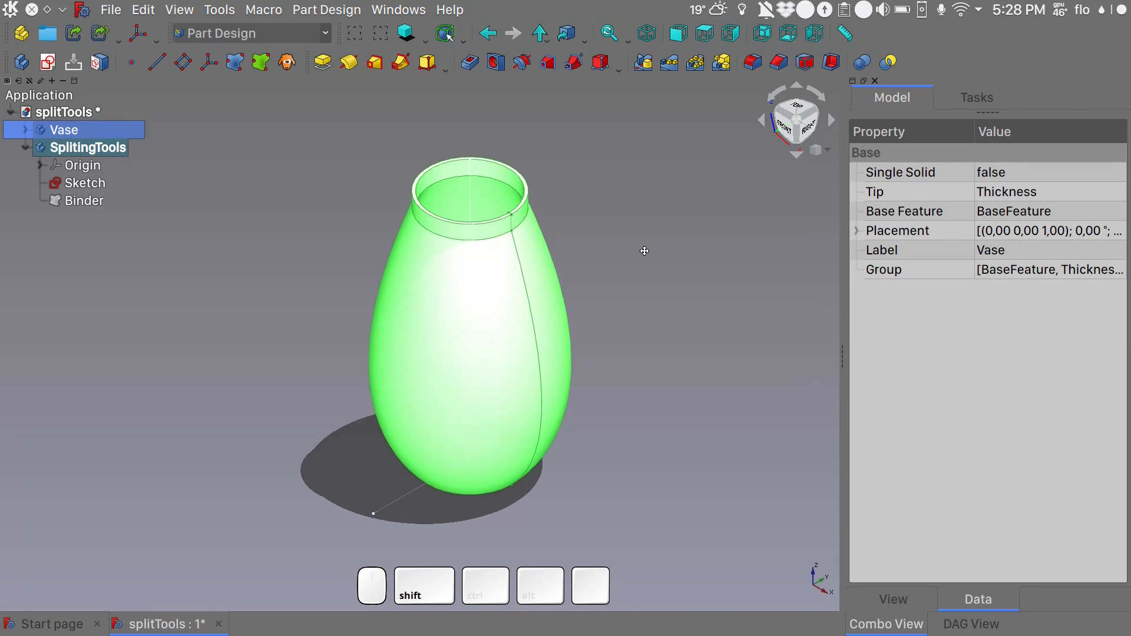
{"action": "left_click", "coordinate": [94, 187]}
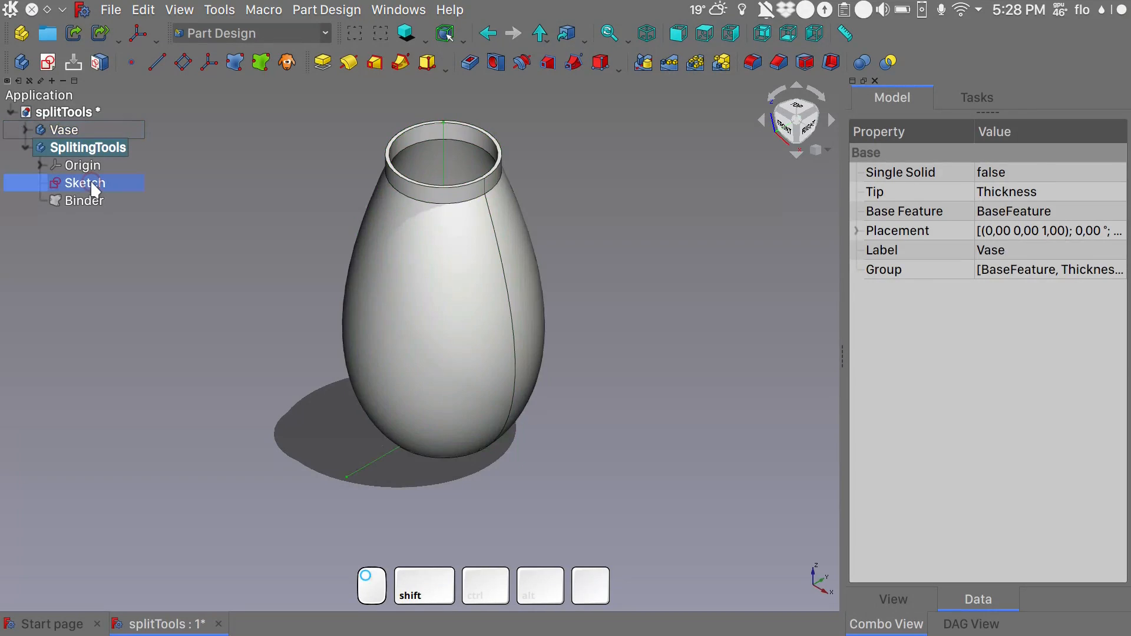
{"action": "left_click", "coordinate": [228, 182]}
- Create a new sketch on the XZ plane of the SplitingTools body
{"action": "left_click", "coordinate": [106, 146]}
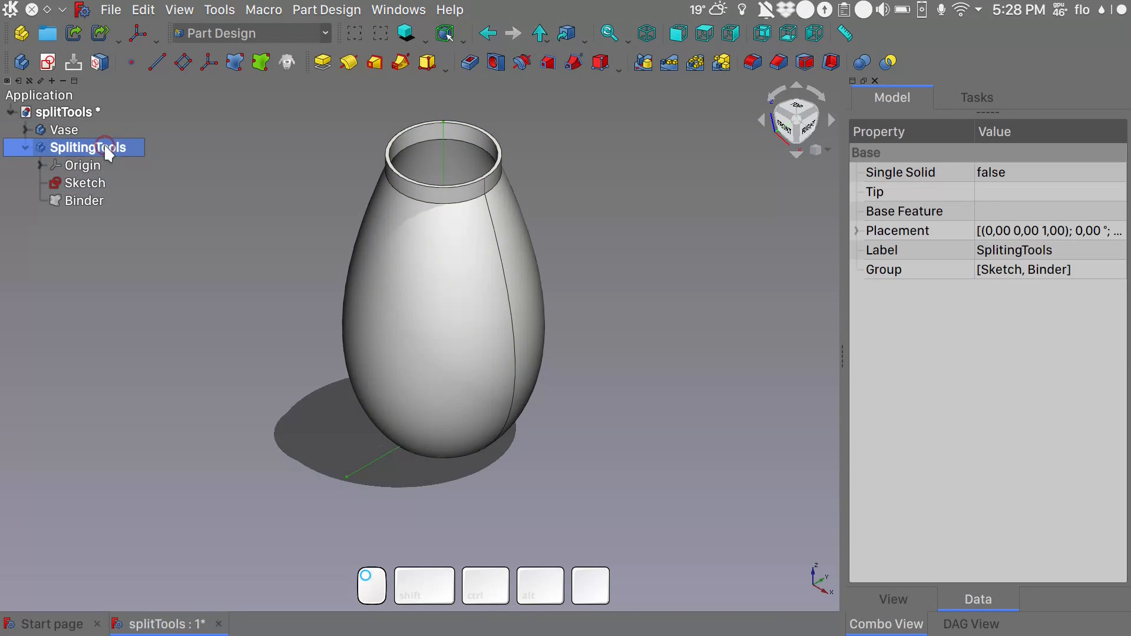
{"action": "left_click", "coordinate": [48, 63]}
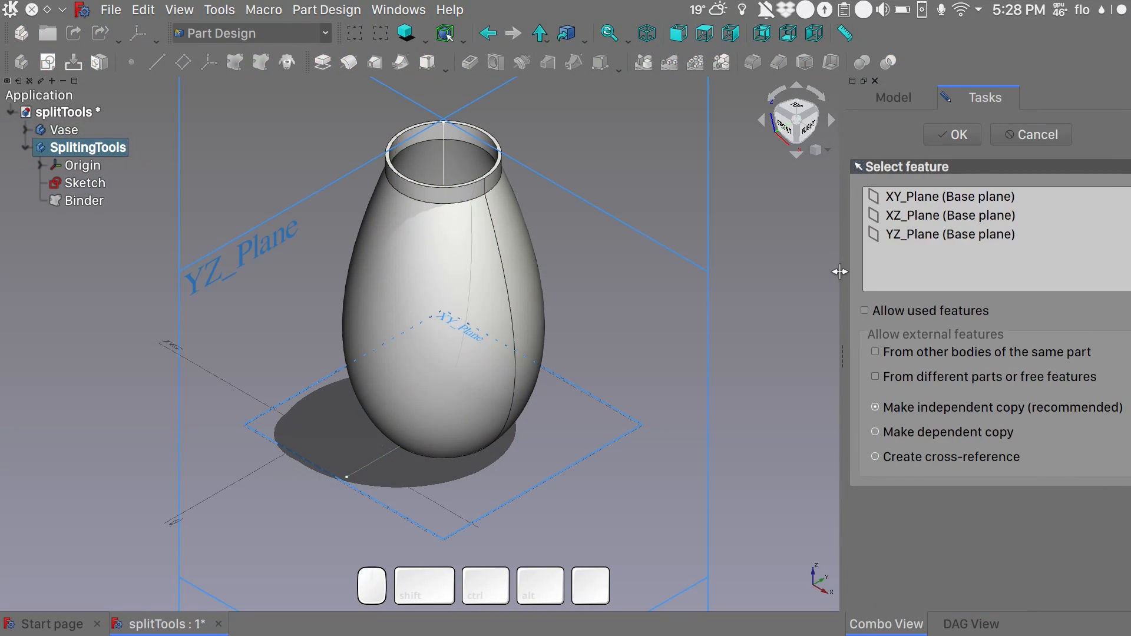
{"action": "left_click", "coordinate": [706, 323]}
{"action": "left_click", "coordinate": [932, 136]}
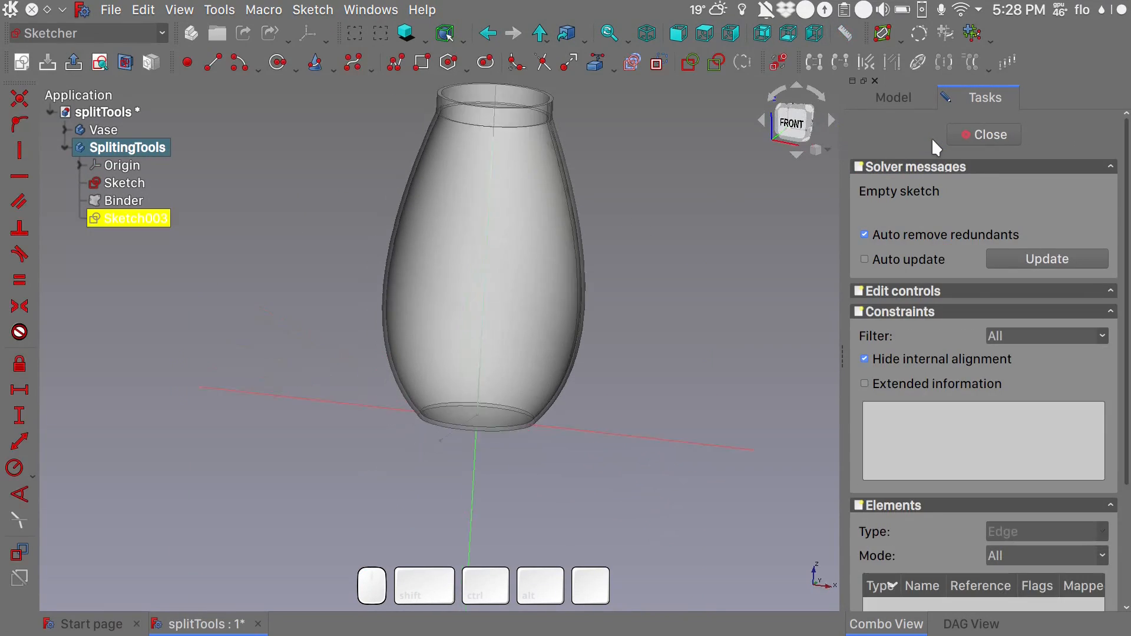
- Draw an arc of about 73° across the vase's middle, centred near the vertical axis about 197 mm above the origin
{"action": "middle_click_drag", "start_coordinate": [656, 172], "coordinate": [633, 237], "text": "shift"}
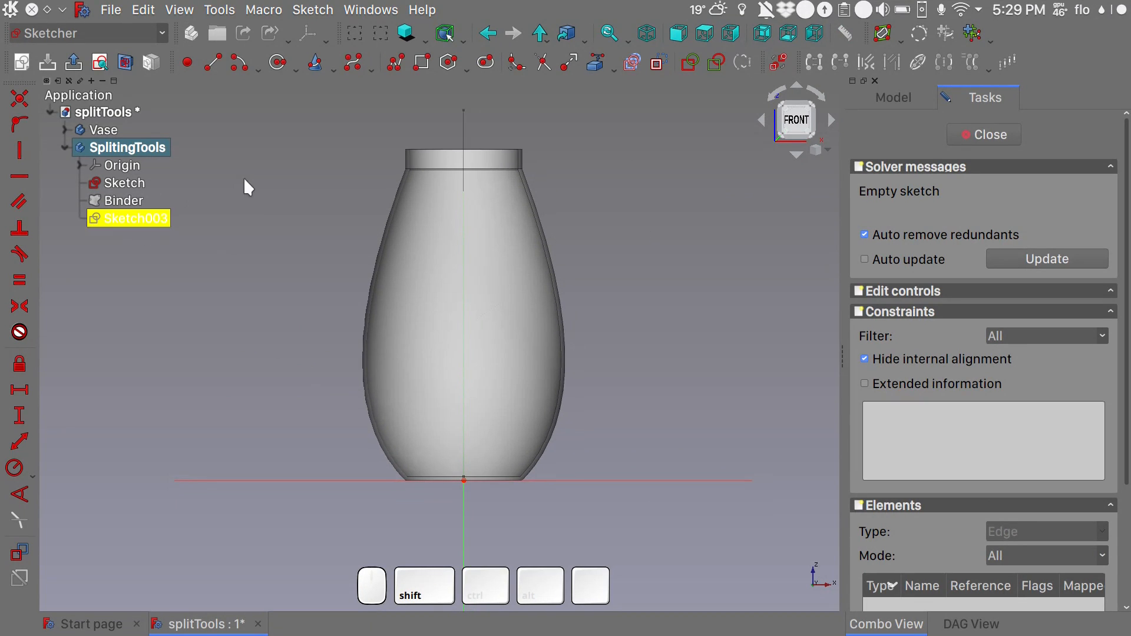
{"action": "left_click", "coordinate": [239, 68]}
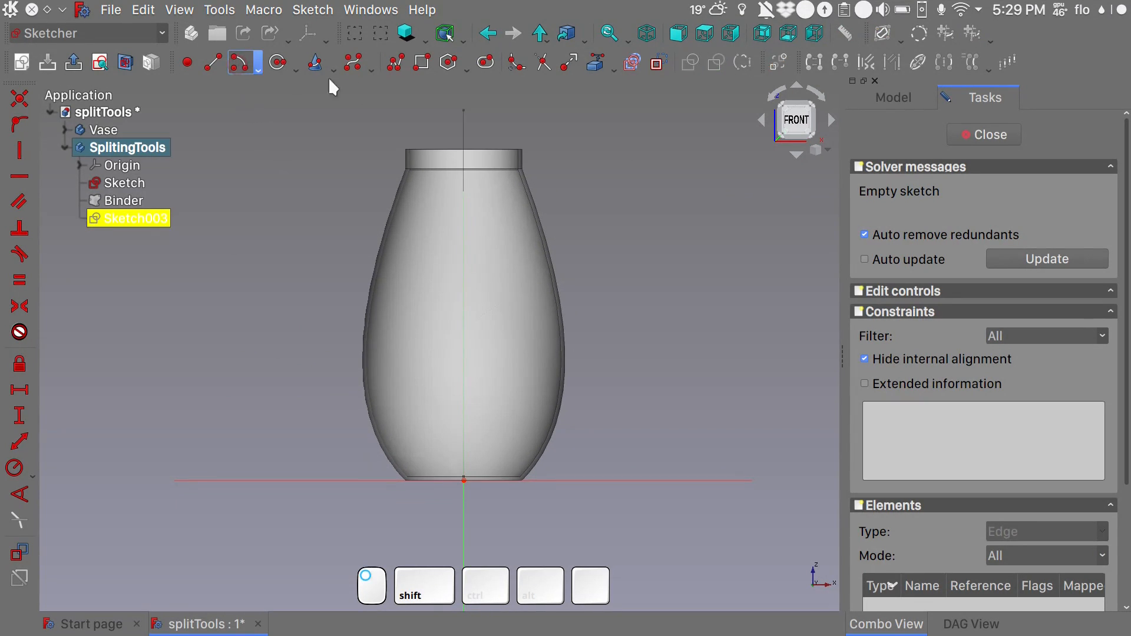
{"action": "left_click", "coordinate": [465, 97]}
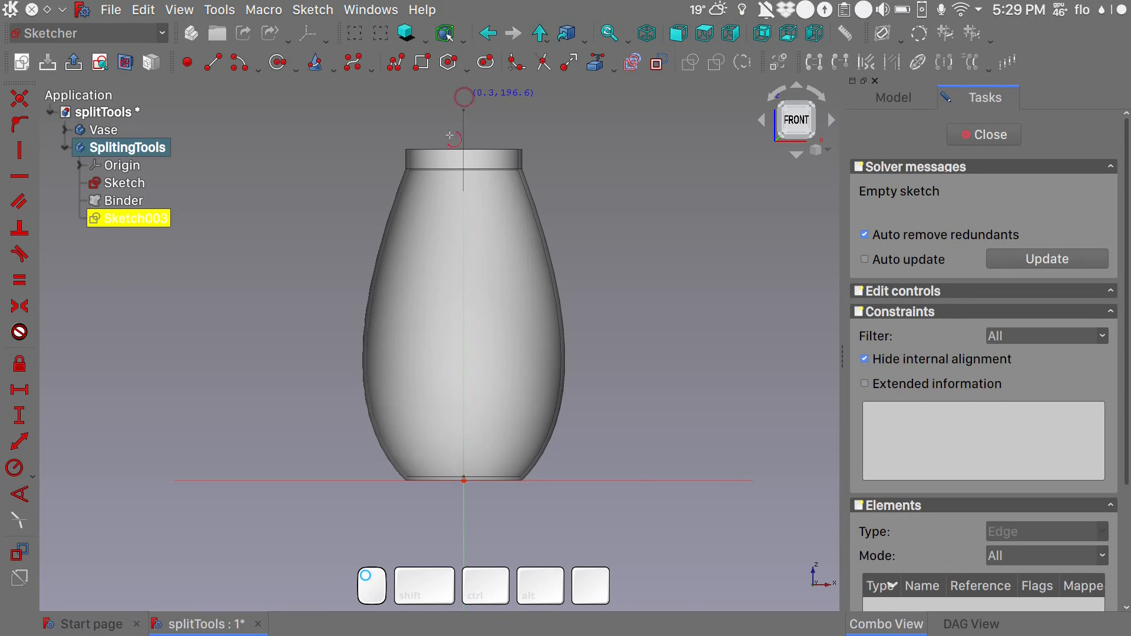
{"action": "left_click", "coordinate": [318, 284]}
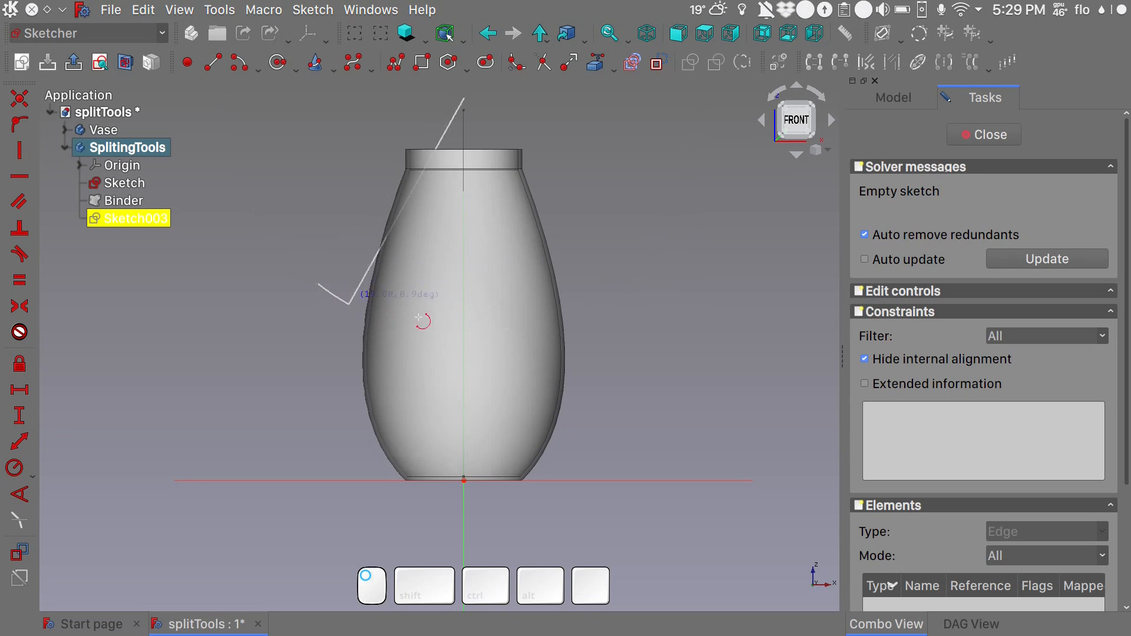
{"action": "left_click", "coordinate": [609, 304]}
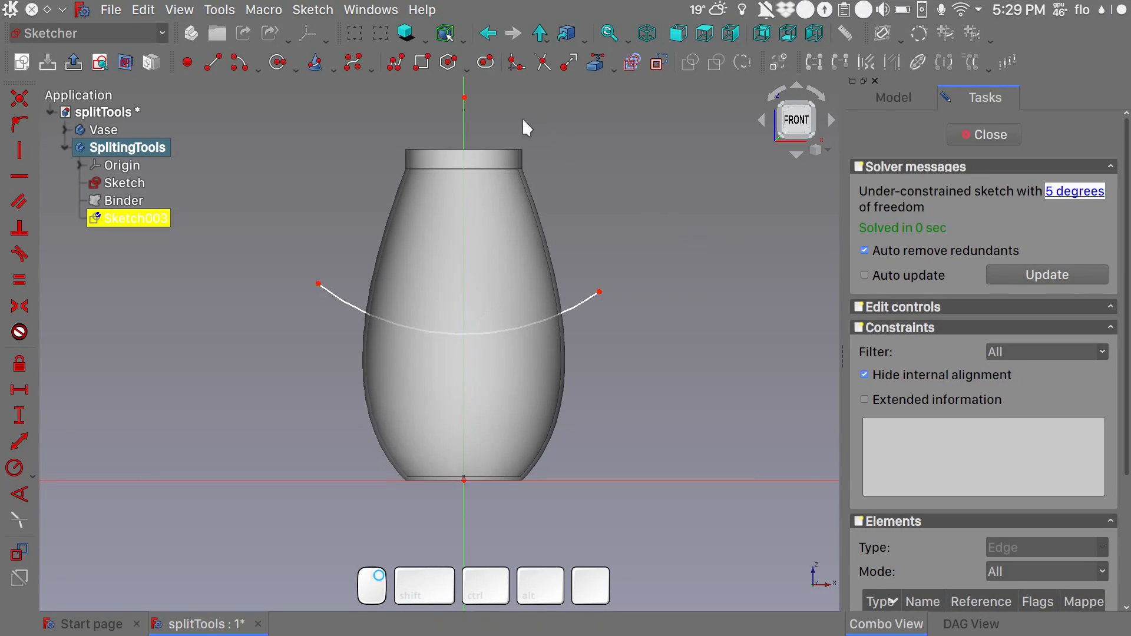
- Constrain the arc's centre point onto the vertical axis
{"action": "left_click", "coordinate": [464, 98]}
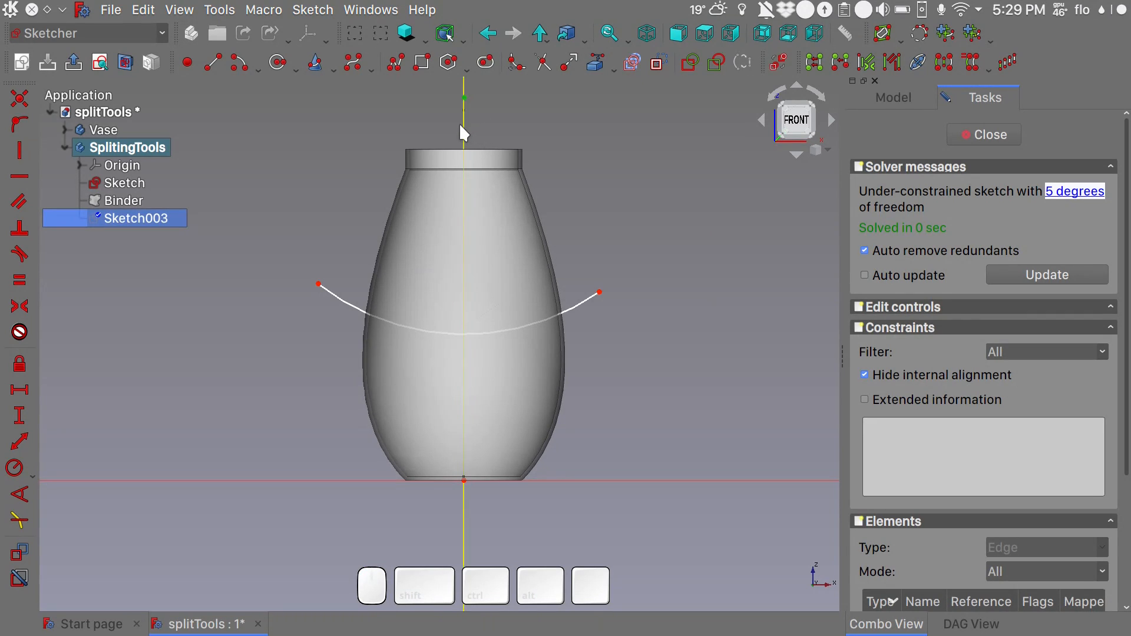
{"action": "left_click", "coordinate": [464, 127]}
{"action": "key", "text": "o"}
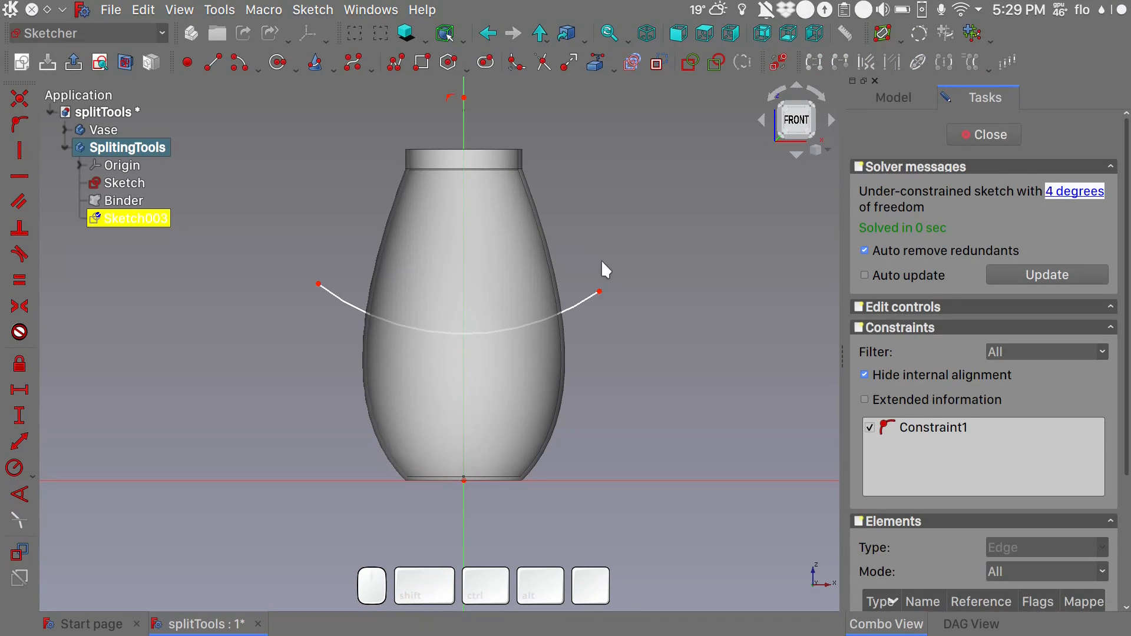
- Make the arc's two endpoints symmetric about the vertical axis and close the sketch
{"action": "left_click", "coordinate": [599, 292]}
{"action": "left_click", "coordinate": [318, 284]}
{"action": "left_click", "coordinate": [467, 115]}
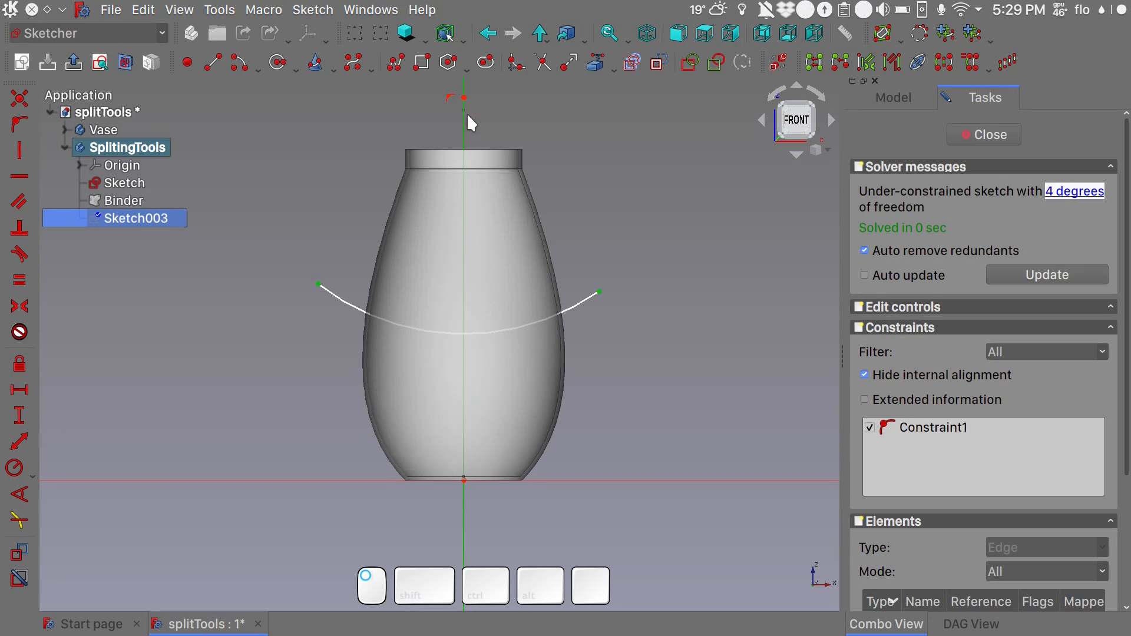
{"action": "key", "text": "s"}
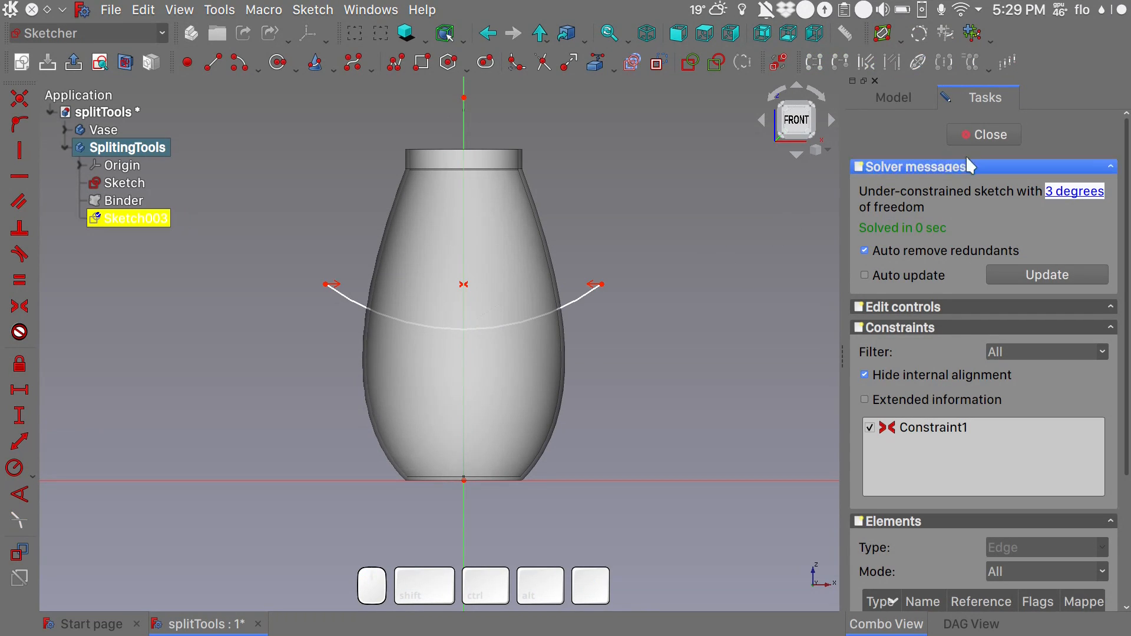
{"action": "left_click", "coordinate": [987, 134]}
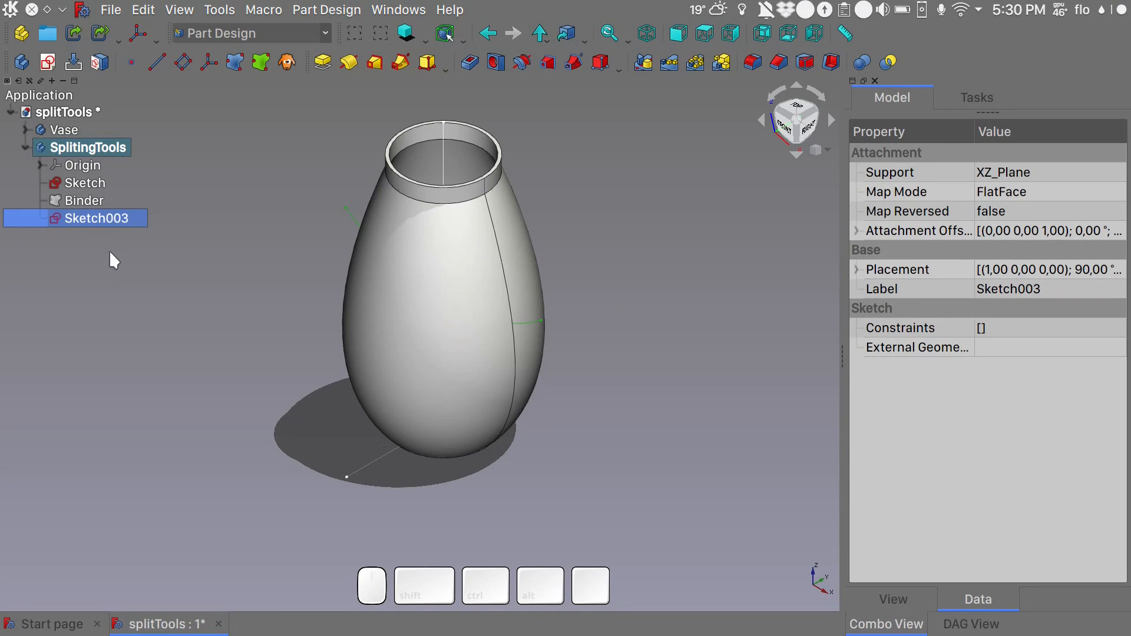
- Switch to the Part workbench and extrude the YZ-plane sketch symmetrically by 200 mm in the custom direction X -1
{"action": "left_click", "coordinate": [97, 181]}
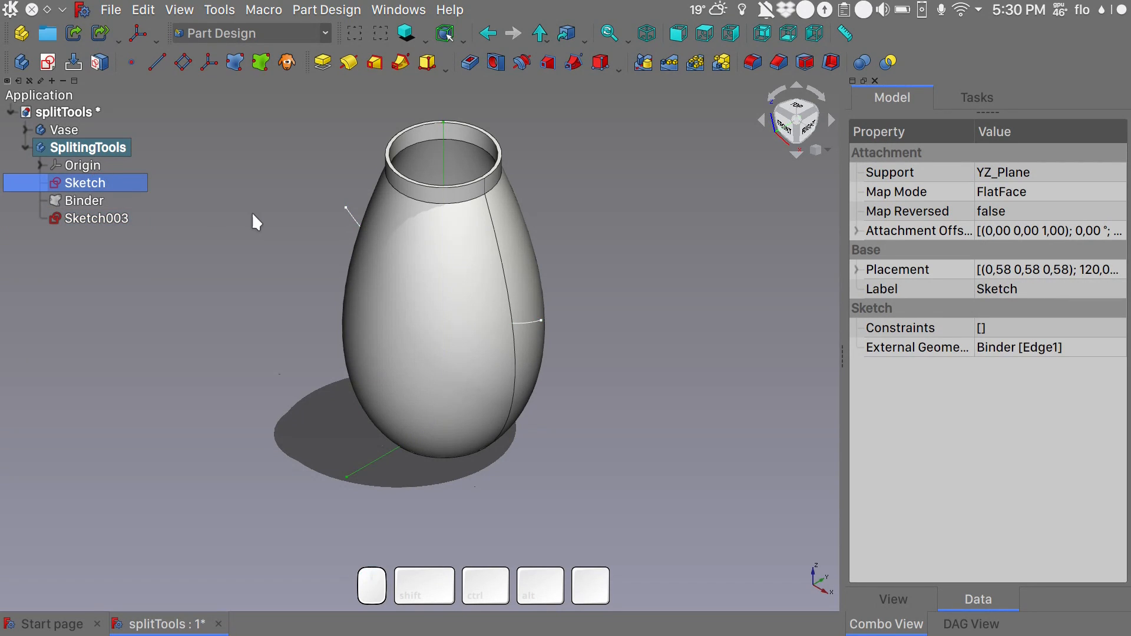
{"action": "key", "text": "w"}
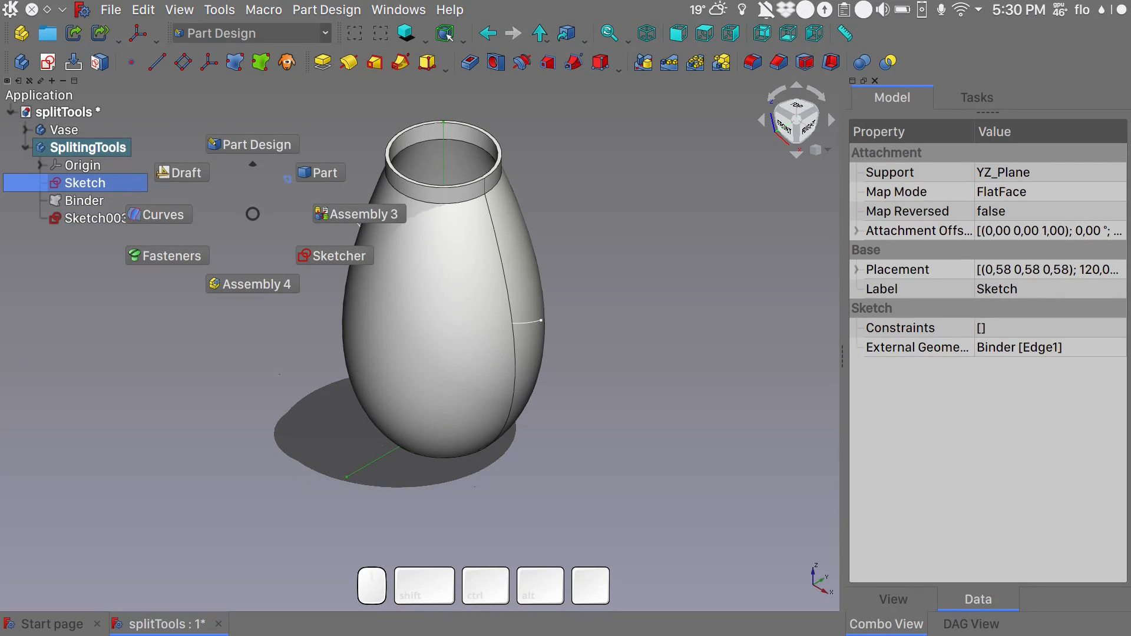
{"action": "left_click", "coordinate": [305, 177]}
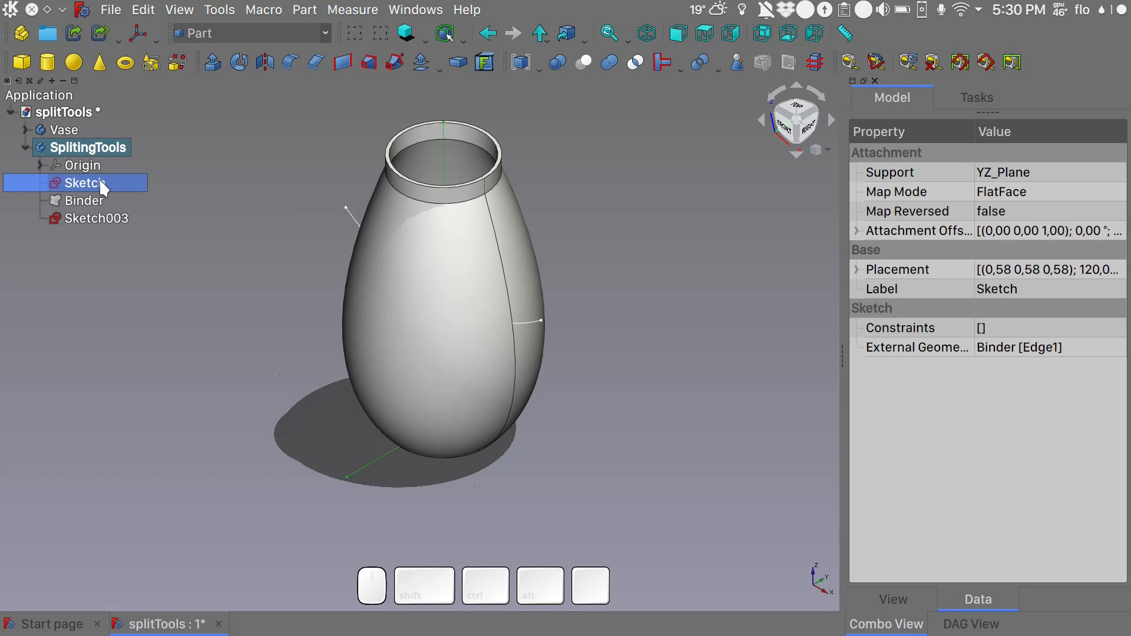
{"action": "left_click", "coordinate": [213, 63]}
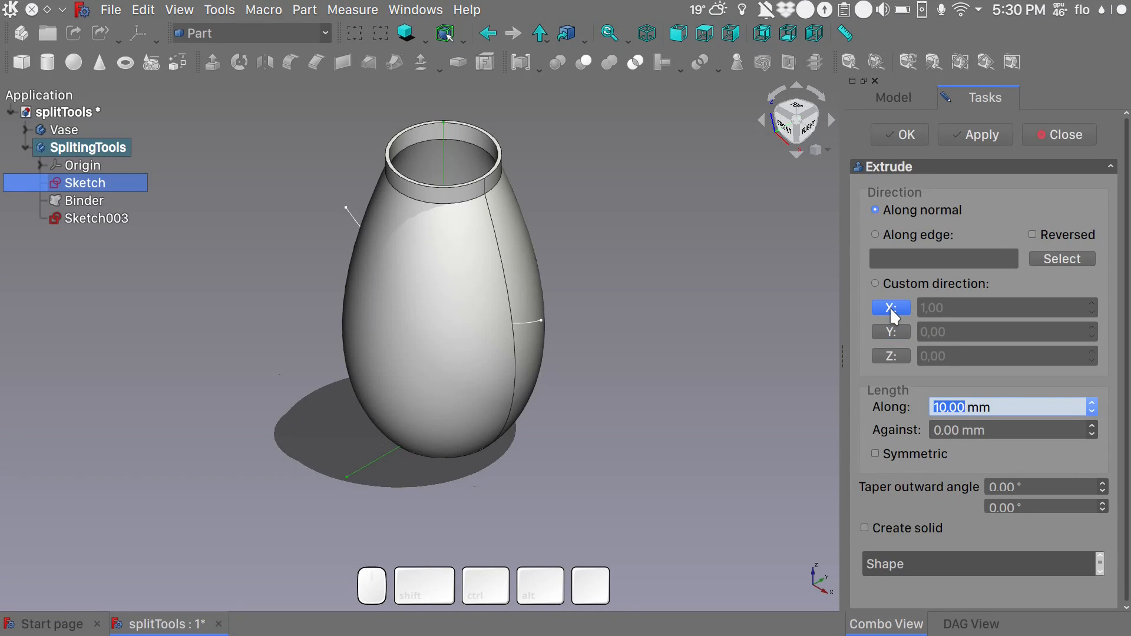
{"action": "left_click", "coordinate": [892, 309]}
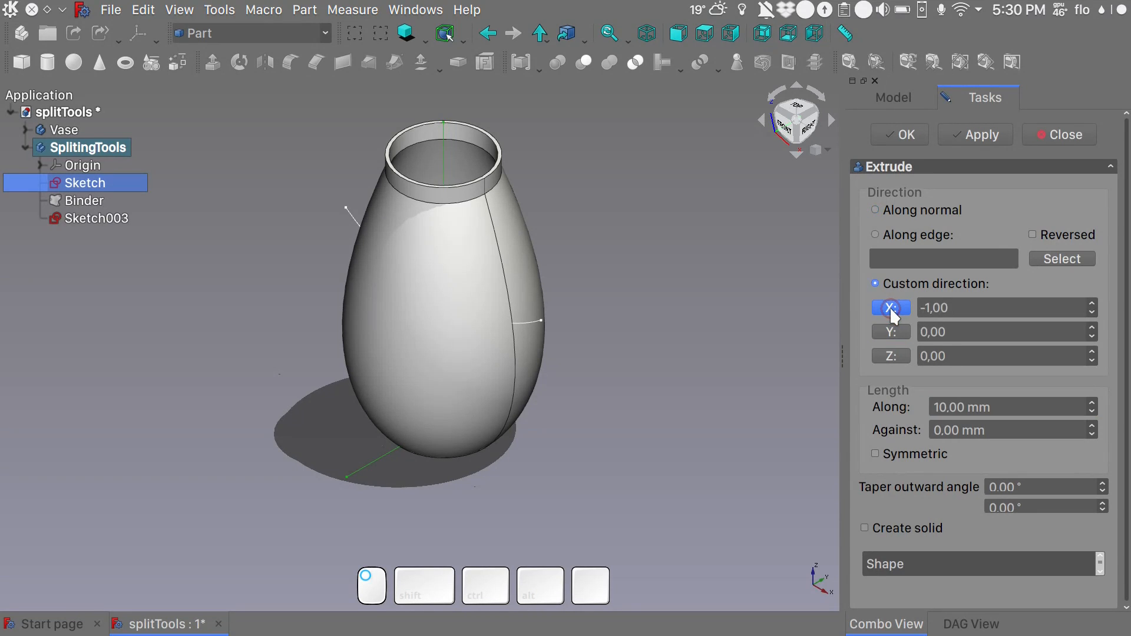
{"action": "double_click", "coordinate": [964, 406]}
{"action": "type", "text": "200"}
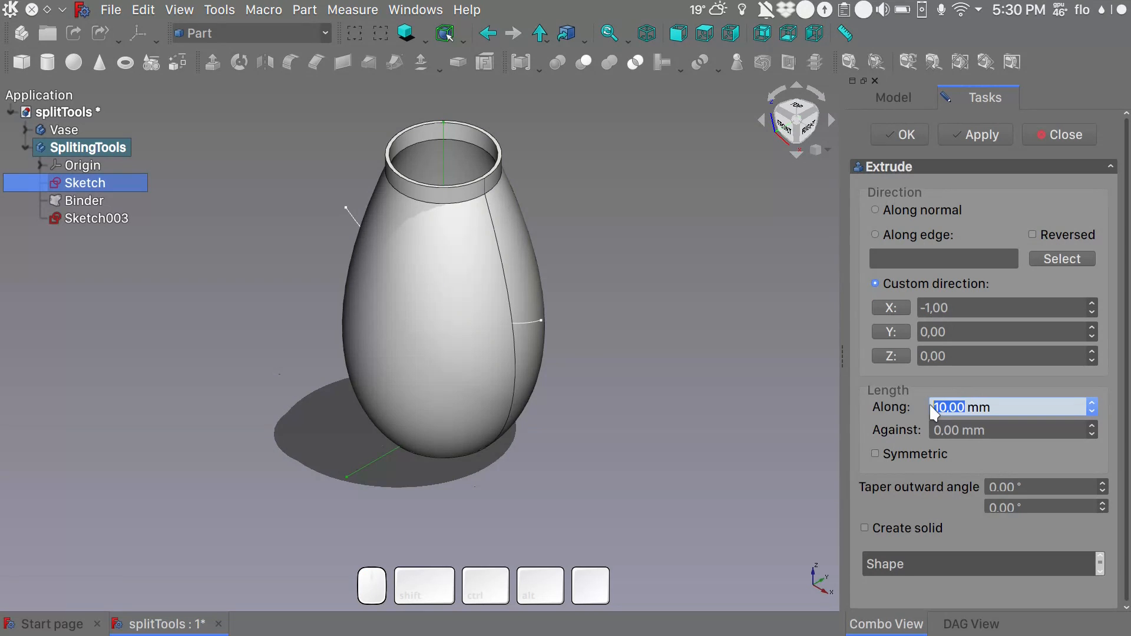
{"action": "left_click", "coordinate": [894, 451]}
{"action": "left_click", "coordinate": [910, 137]}
{"action": "left_click", "coordinate": [910, 137]}
{"action": "left_click_drag", "start_coordinate": [724, 315], "coordinate": [264, 306], "text": "alt"}
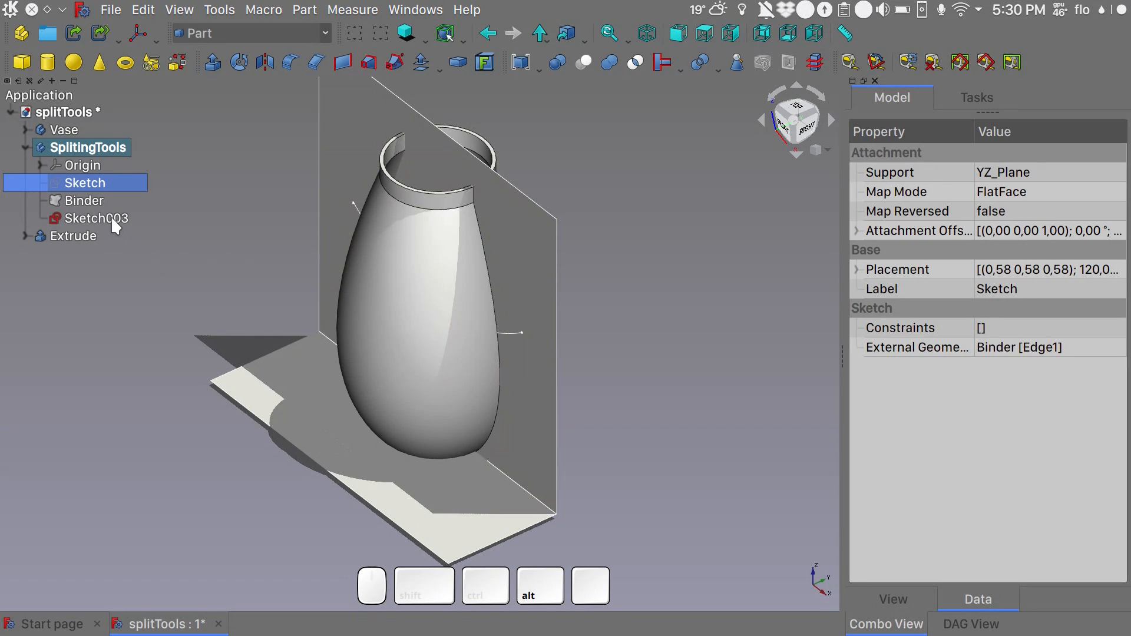
- Extrude the XZ-plane arc sketch symmetrically by 200 mm in the custom direction Y 1
{"action": "left_click", "coordinate": [111, 216]}
{"action": "left_click", "coordinate": [207, 68]}
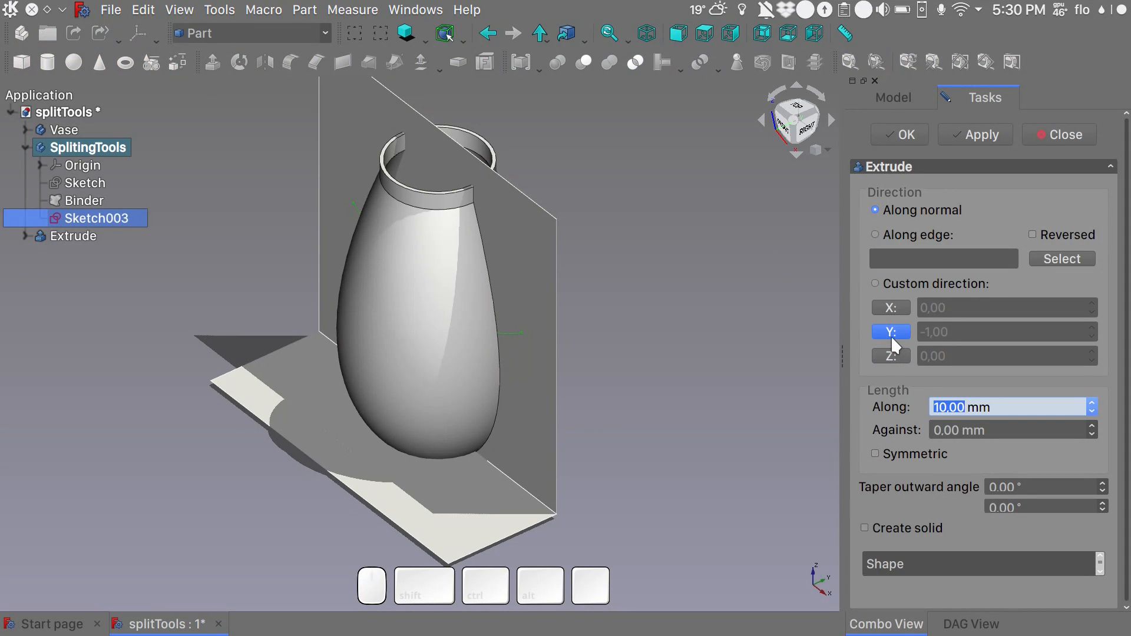
{"action": "left_click", "coordinate": [893, 333]}
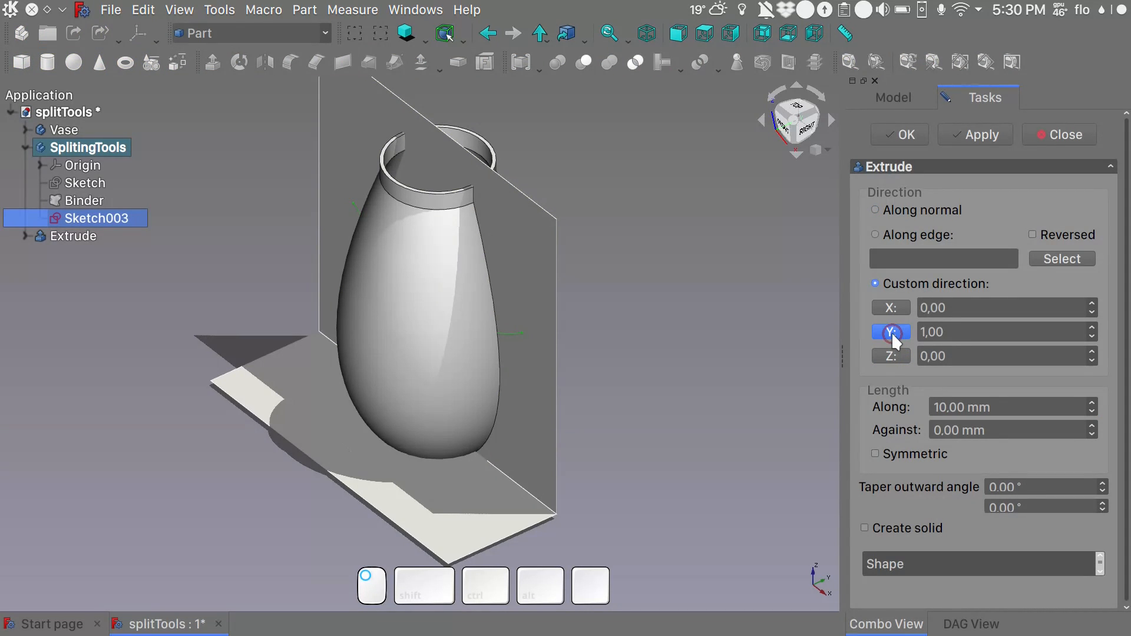
{"action": "left_click", "coordinate": [965, 408]}
{"action": "left_click_drag", "start_coordinate": [964, 408], "coordinate": [909, 410]}
{"action": "type", "text": "200"}
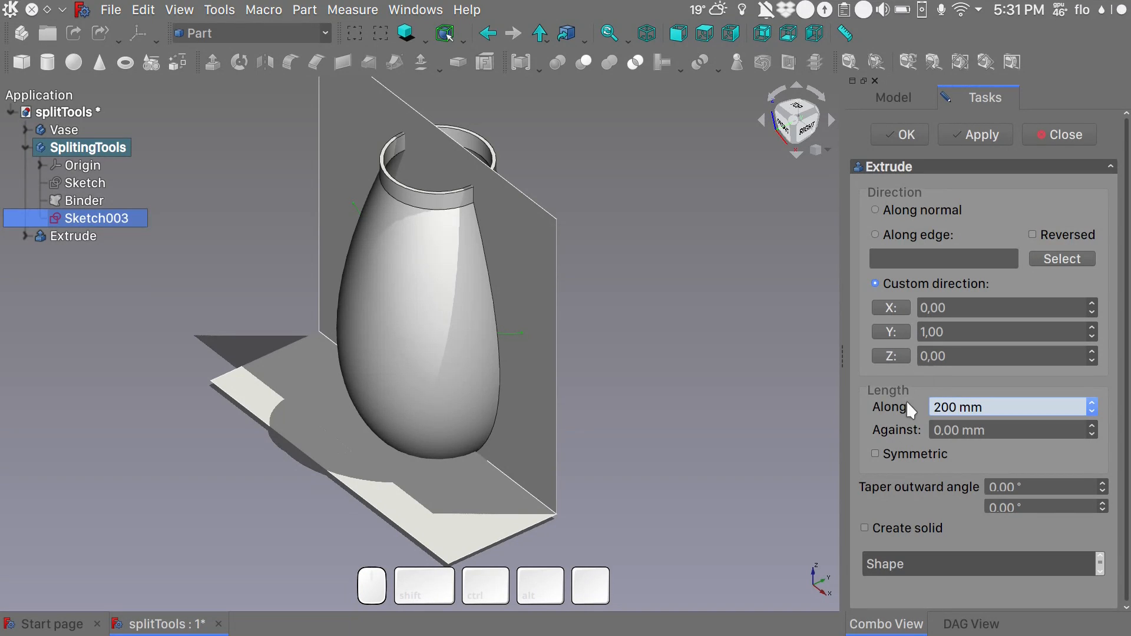
{"action": "left_click", "coordinate": [896, 455]}
{"action": "left_click", "coordinate": [901, 136]}
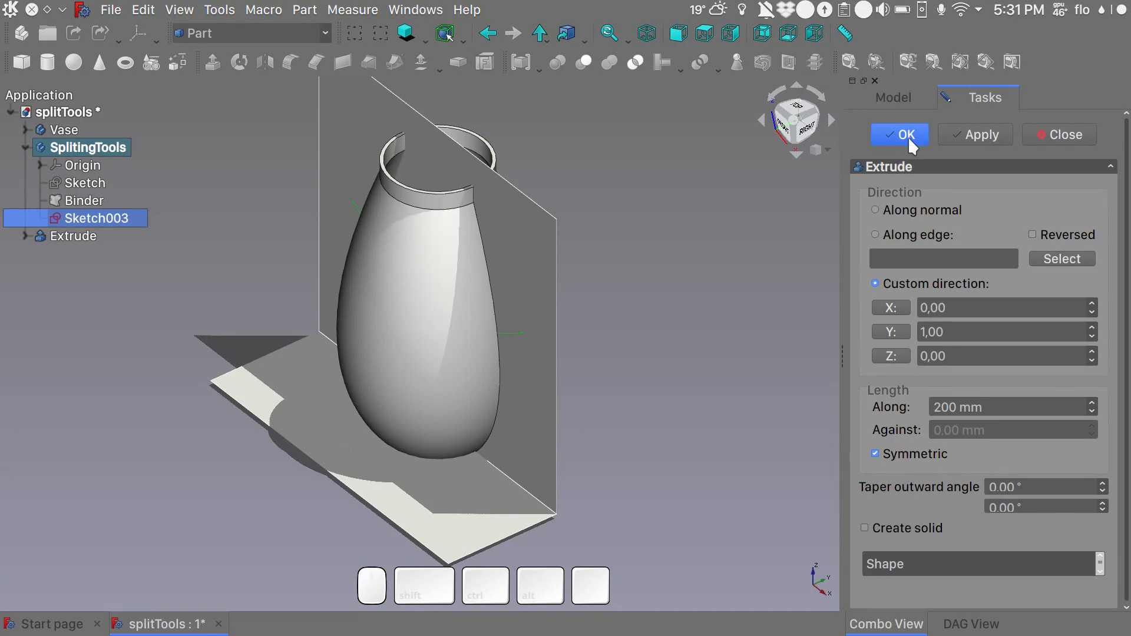
{"action": "left_click_drag", "start_coordinate": [681, 377], "coordinate": [696, 355], "text": "alt"}
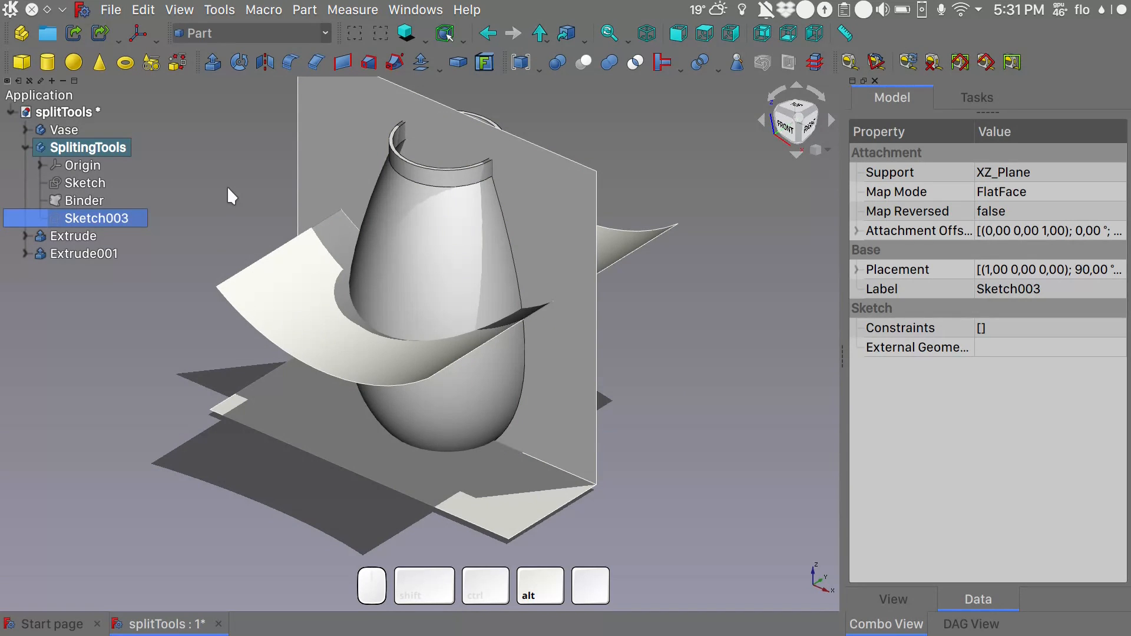
- Create a new group in the document and rename it SplitingTools
{"action": "left_click", "coordinate": [112, 148]}
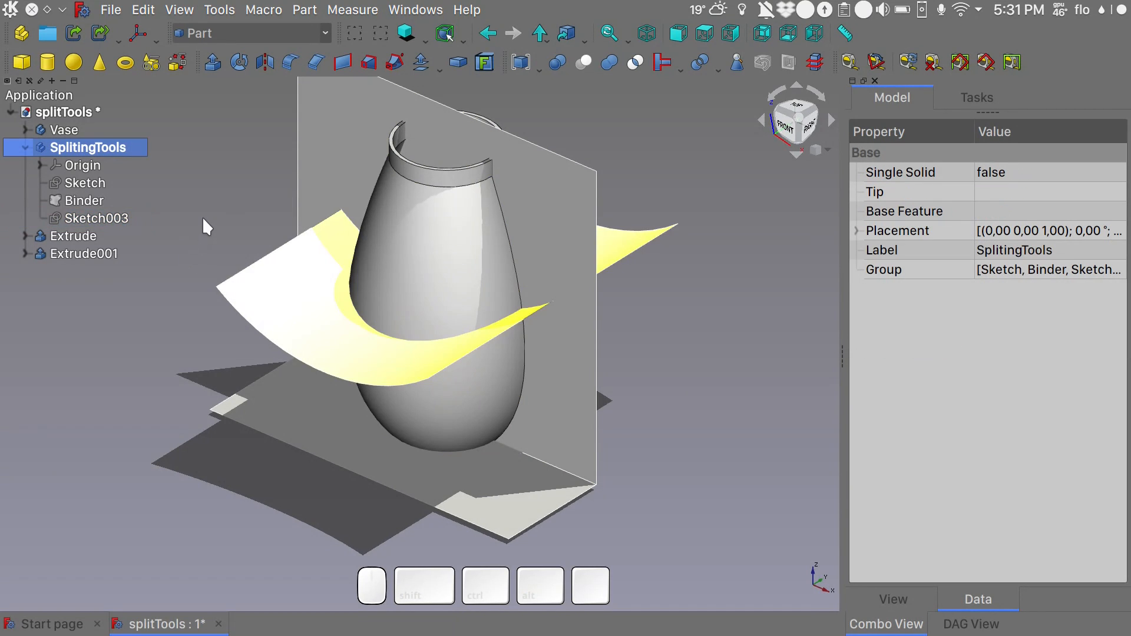
{"action": "mouse_move", "coordinate": [206, 227]}
{"action": "left_mouse_down", "text": "shift"}
{"action": "mouse_move", "coordinate": [218, 252]}
{"action": "mouse_move", "coordinate": [213, 240]}
{"action": "left_mouse_up", "text": "shift"}
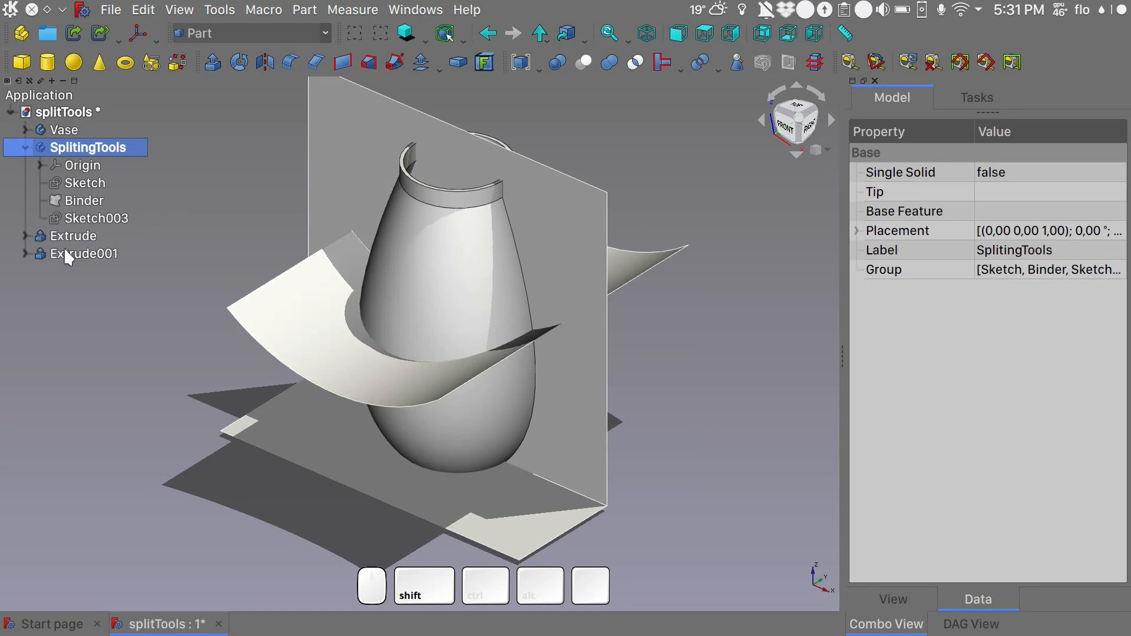
{"action": "left_click", "coordinate": [48, 33]}
{"action": "left_click", "coordinate": [69, 271]}
{"action": "key", "text": "F2"}
{"action": "type", "text": "SplitingTools"}
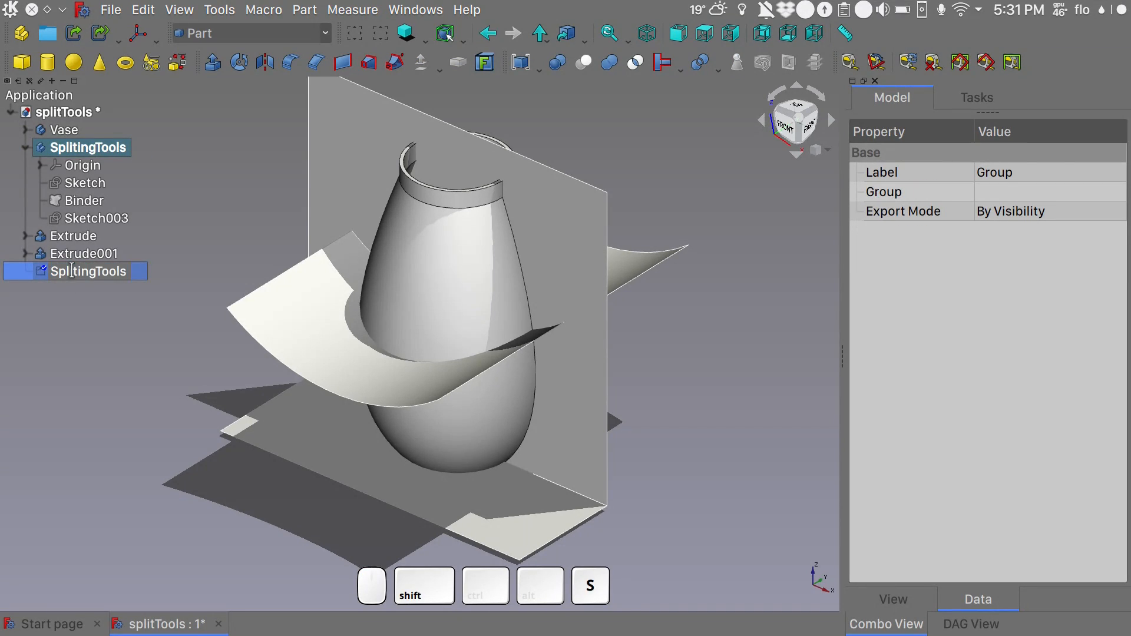
{"action": "key", "text": "Return"}
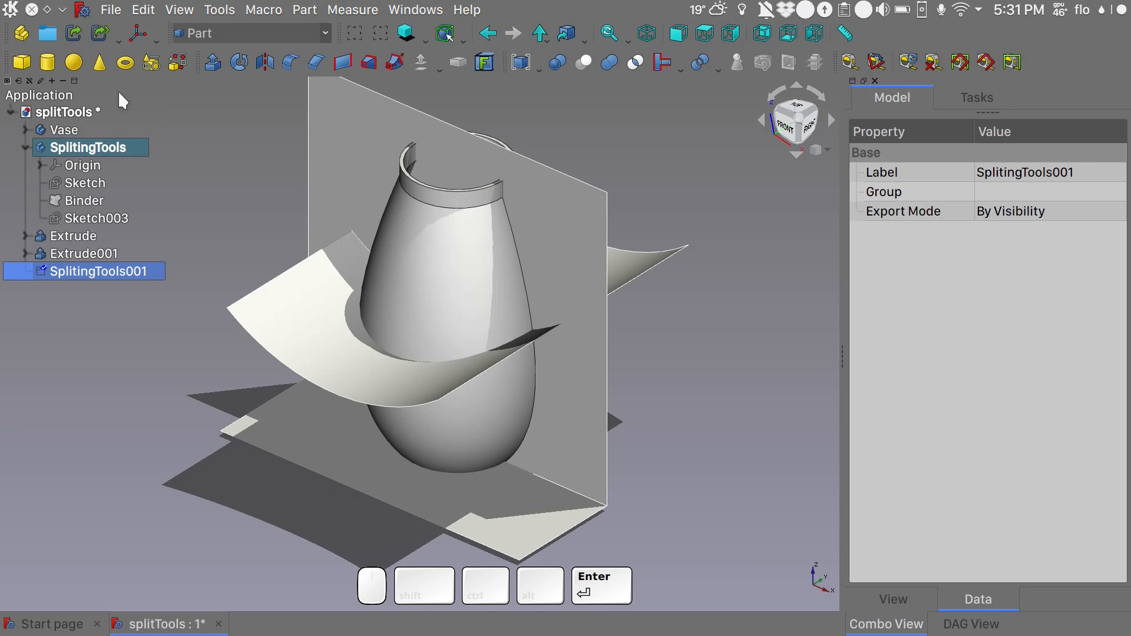
- Create a second group in the document and name it AssemblyTools
{"action": "left_click", "coordinate": [51, 37]}
{"action": "left_click", "coordinate": [64, 295]}
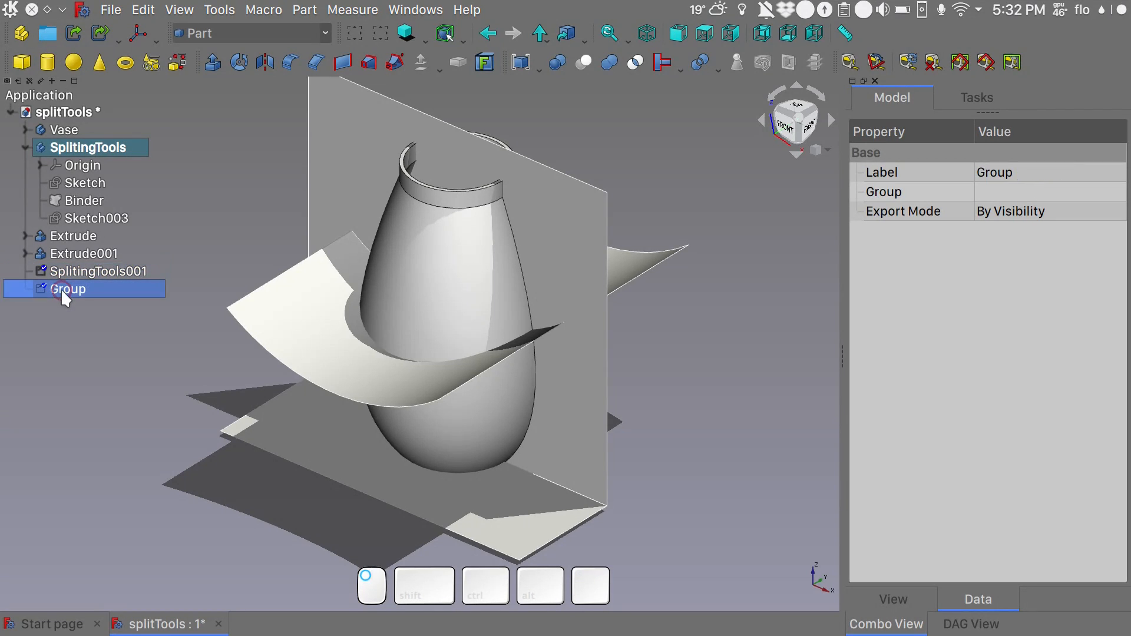
{"action": "key", "text": "F2"}
{"action": "type", "text": "AssemblyTools"}
{"action": "key", "text": "Return"}
{"action": "left_click", "coordinate": [214, 195]}
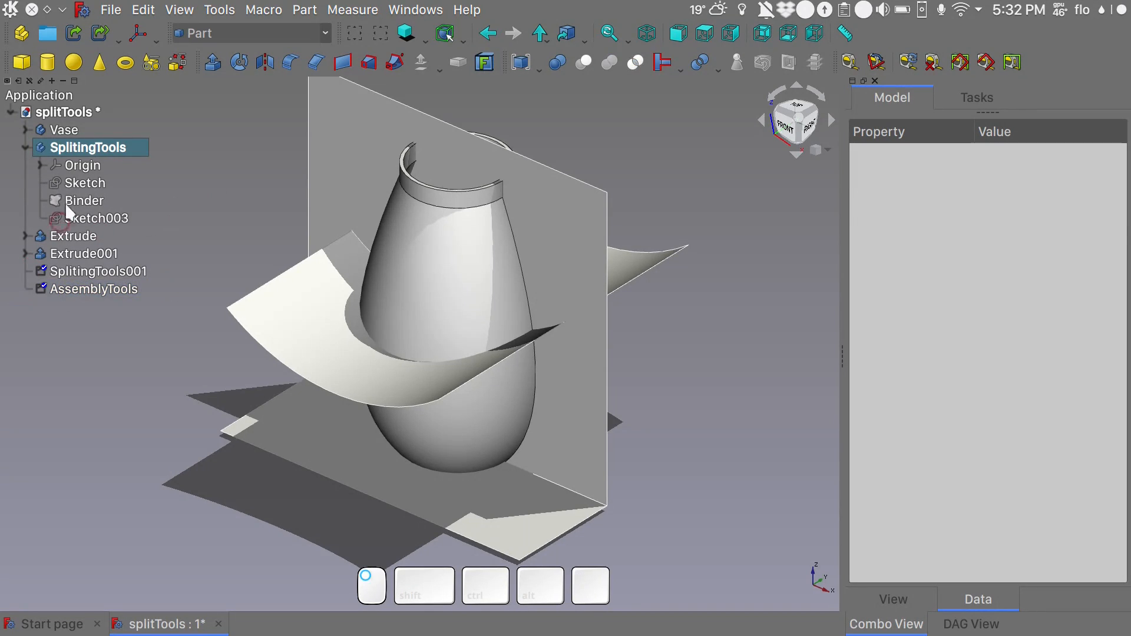
- Move the SplitingTools body and both extrusions into the SplitingTools001 group
{"action": "left_click", "coordinate": [76, 152]}
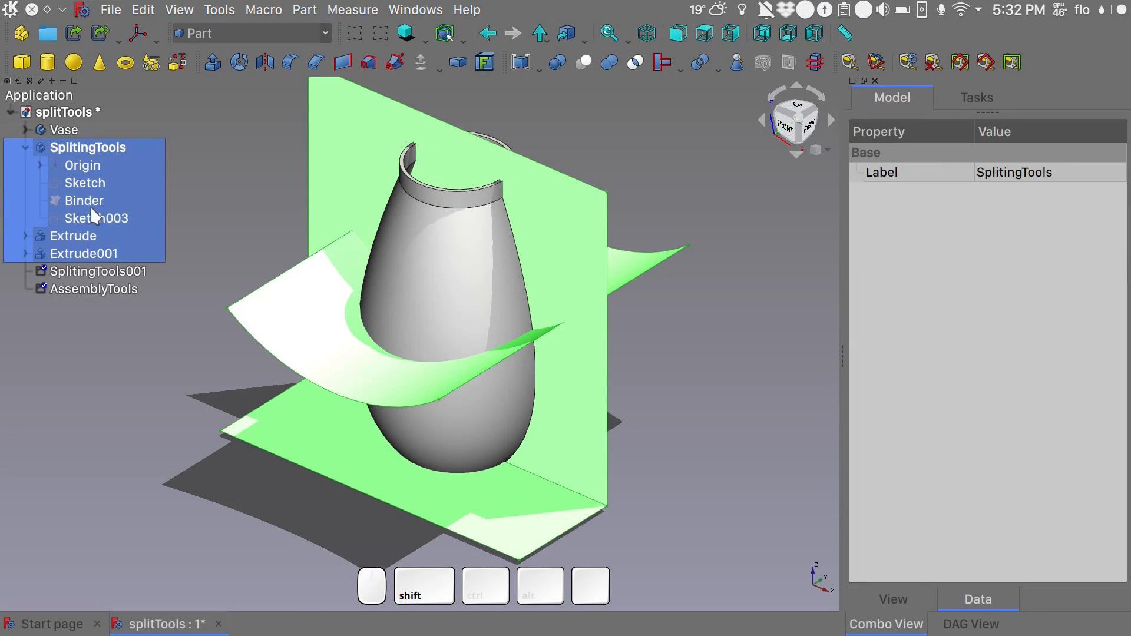
{"action": "left_click_drag", "start_coordinate": [73, 152], "coordinate": [102, 274]}
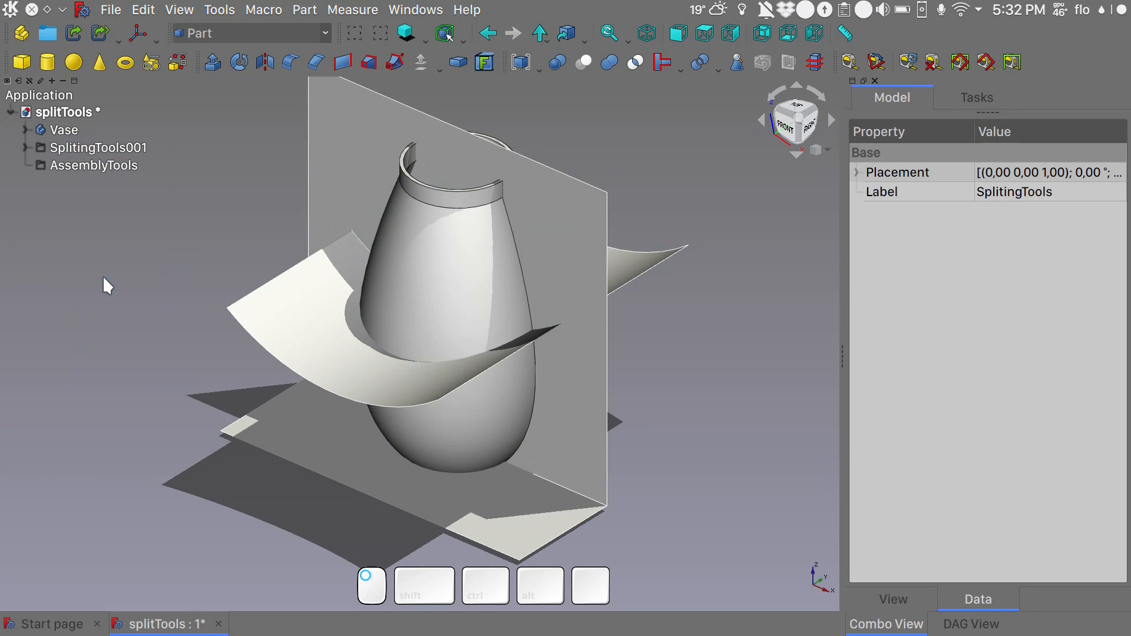
{"action": "left_click", "coordinate": [25, 146]}
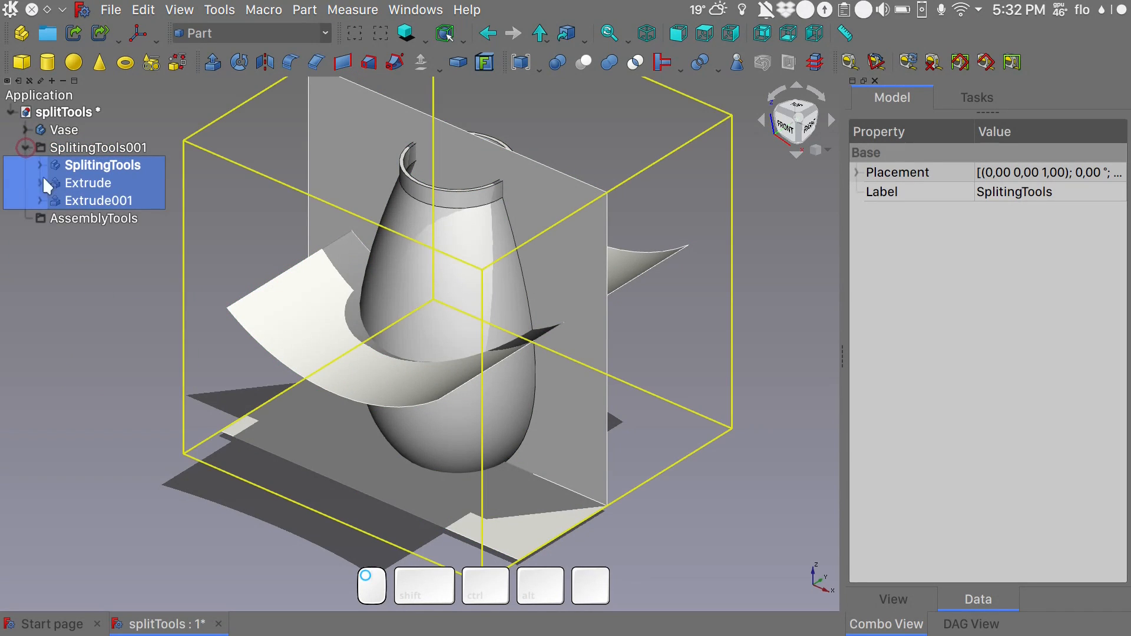
{"action": "left_click", "coordinate": [25, 146]}
{"action": "left_click", "coordinate": [185, 128]}
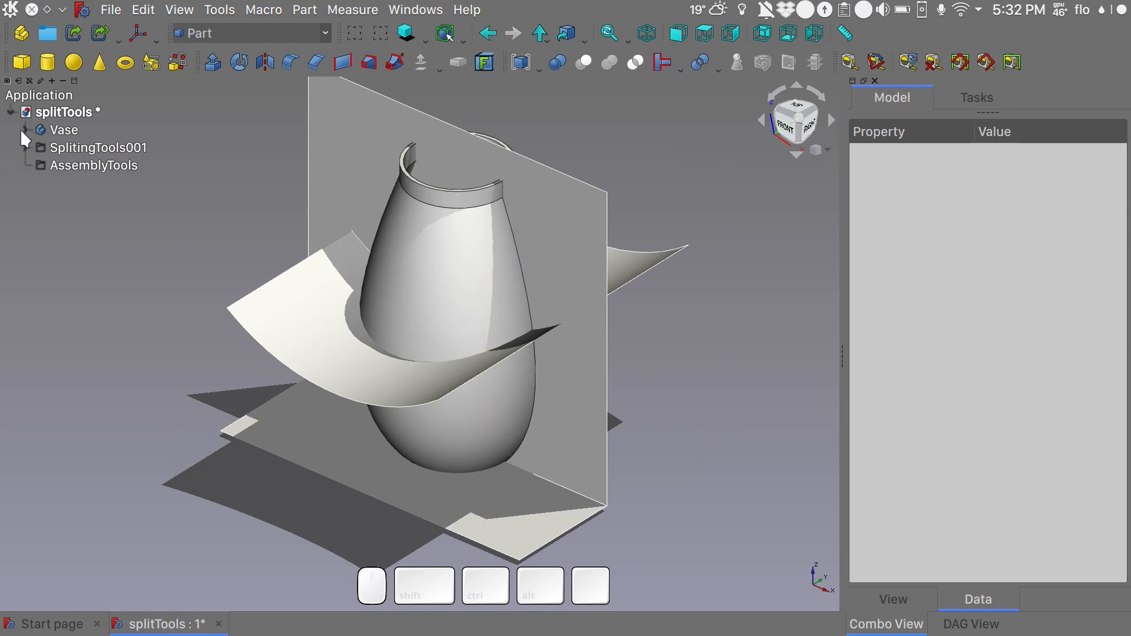
- Activate the Vase body and create a sub-shape binder in it from the curved extruded surface
{"action": "middle_click_drag", "start_coordinate": [256, 197], "coordinate": [274, 232], "text": "shift"}
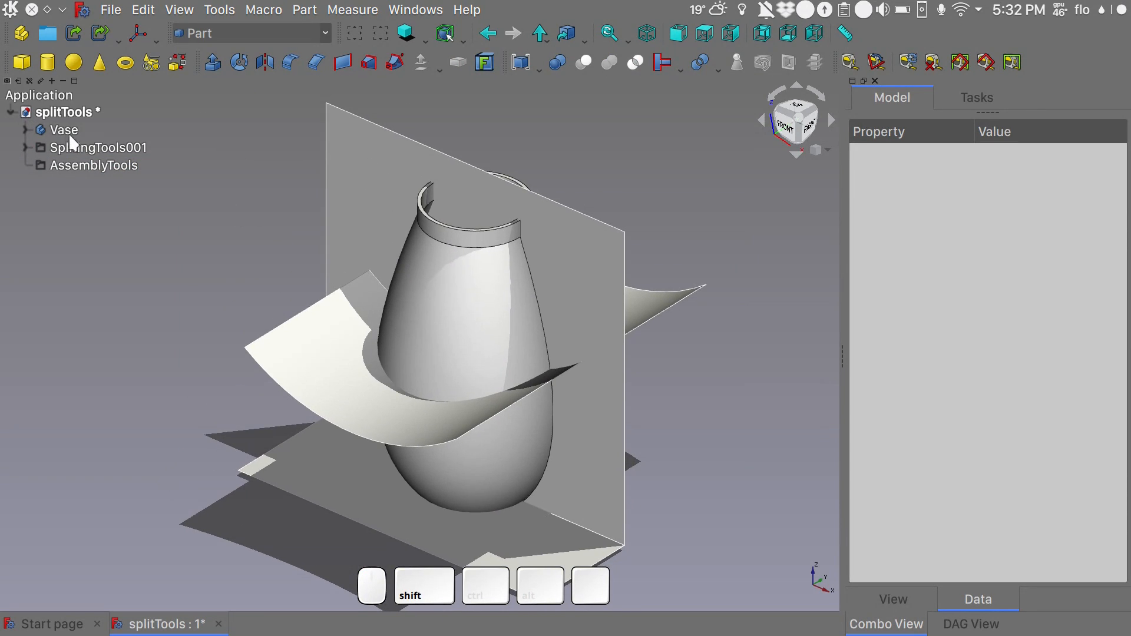
{"action": "double_click", "coordinate": [66, 132]}
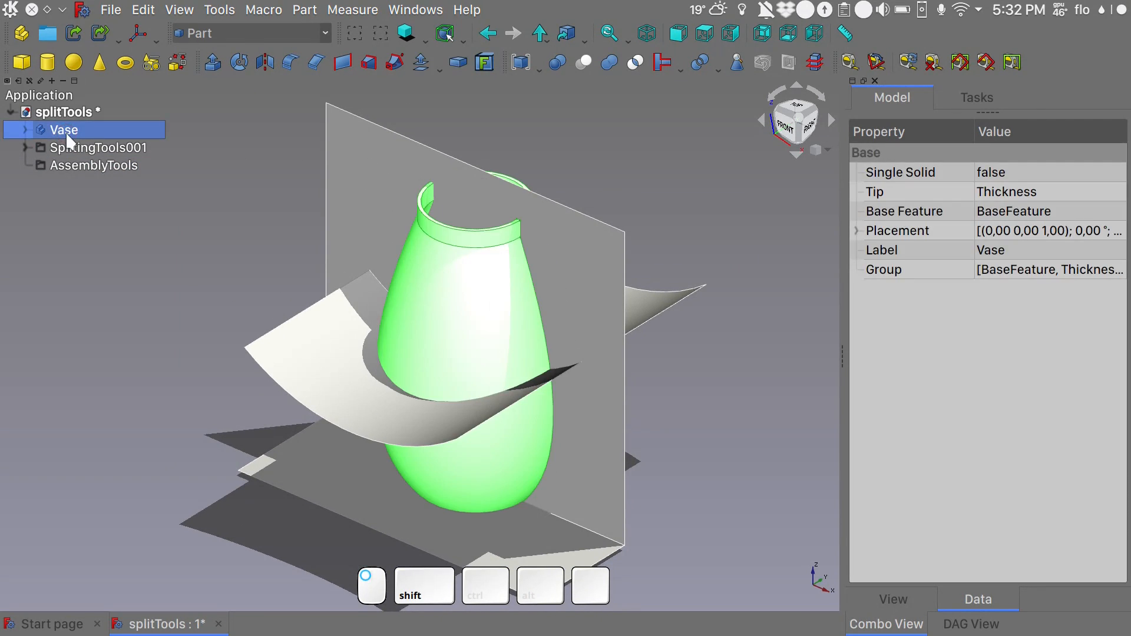
{"action": "left_click", "coordinate": [25, 201]}
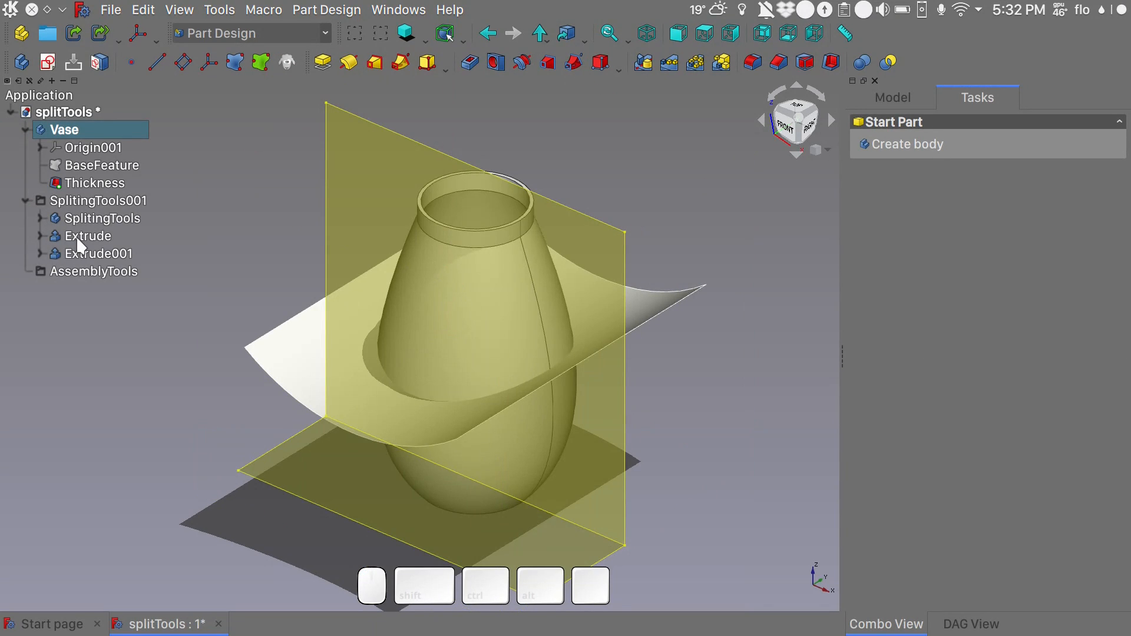
{"action": "left_click", "coordinate": [342, 352]}
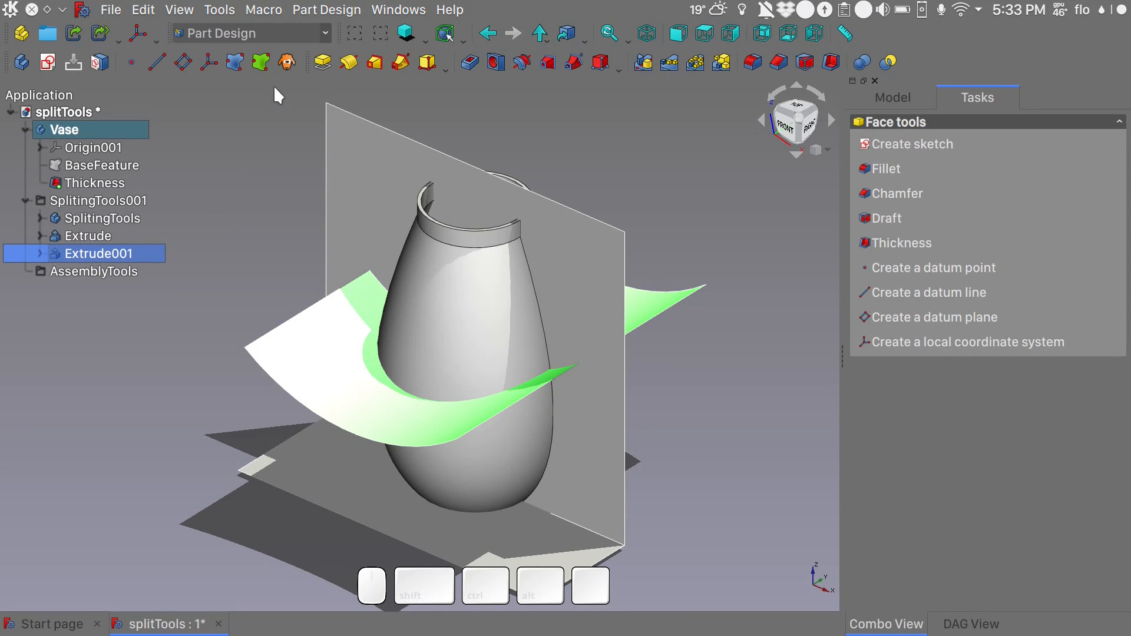
{"action": "left_click", "coordinate": [259, 64]}
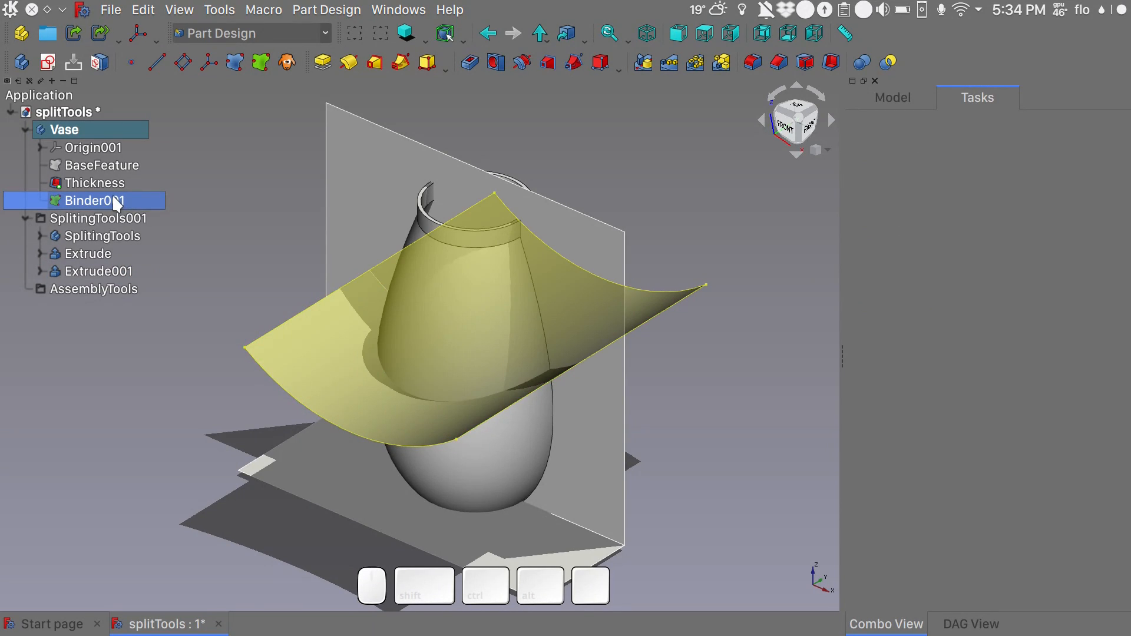
{"action": "left_click", "coordinate": [248, 170]}
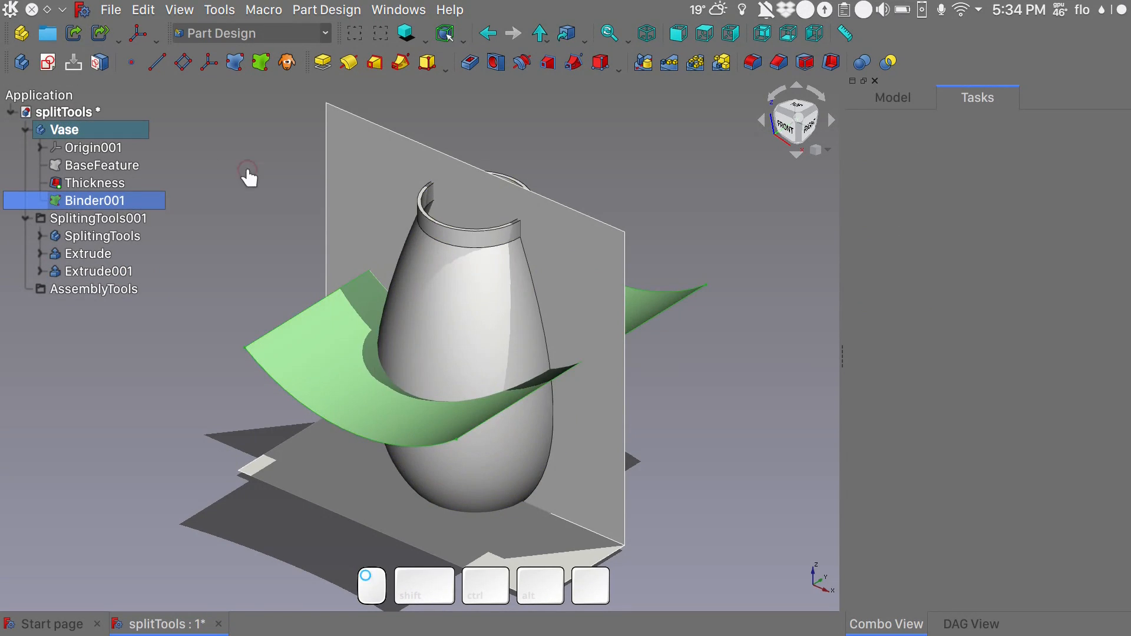
- Split the vase with the binder of the curved surface as the splitting tool
{"action": "left_click", "coordinate": [99, 200]}
{"action": "left_click", "coordinate": [886, 62]}
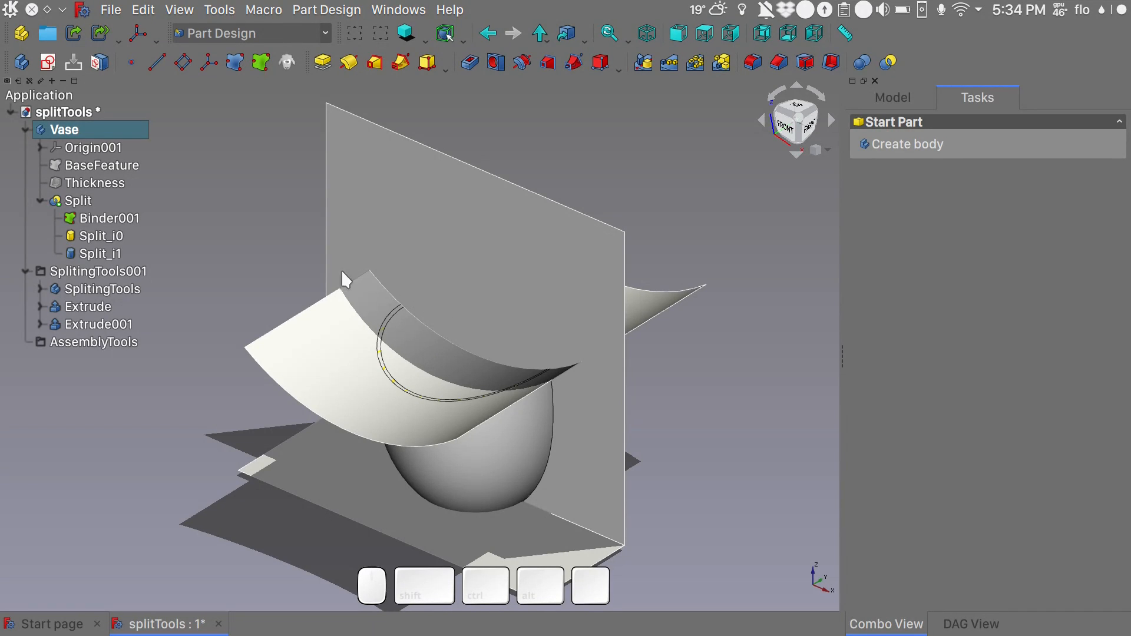
{"action": "mouse_move", "coordinate": [86, 129]}
{"action": "mouse_move", "coordinate": [112, 217]}
- Hide the curved extruded surface and show the vase's upper split piece
{"action": "left_click", "coordinate": [106, 326]}
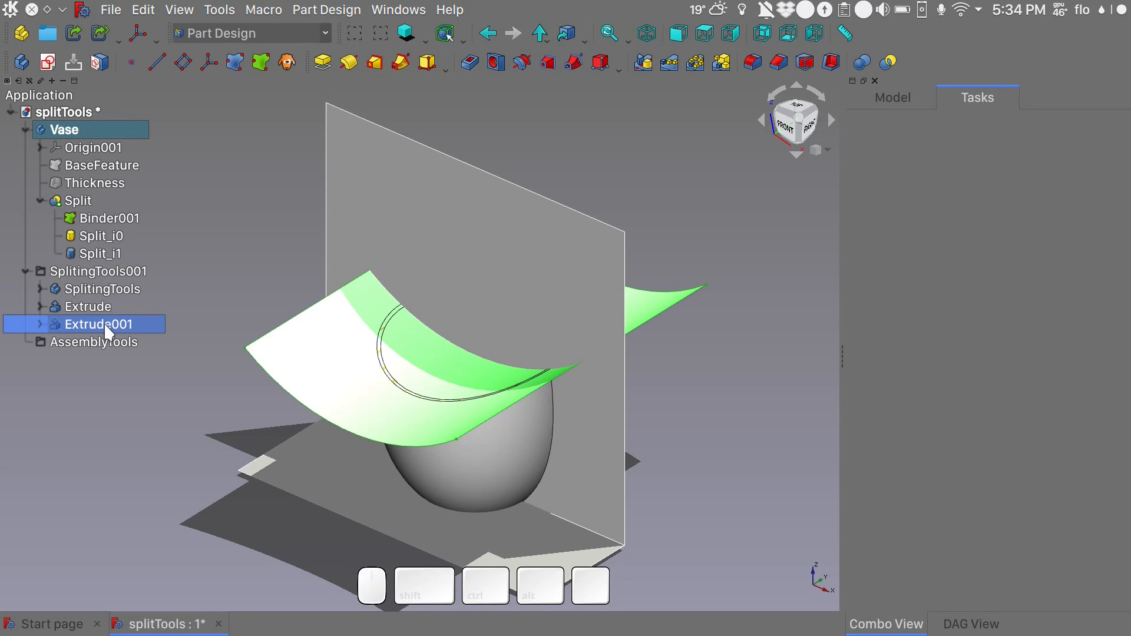
{"action": "key", "text": "space"}
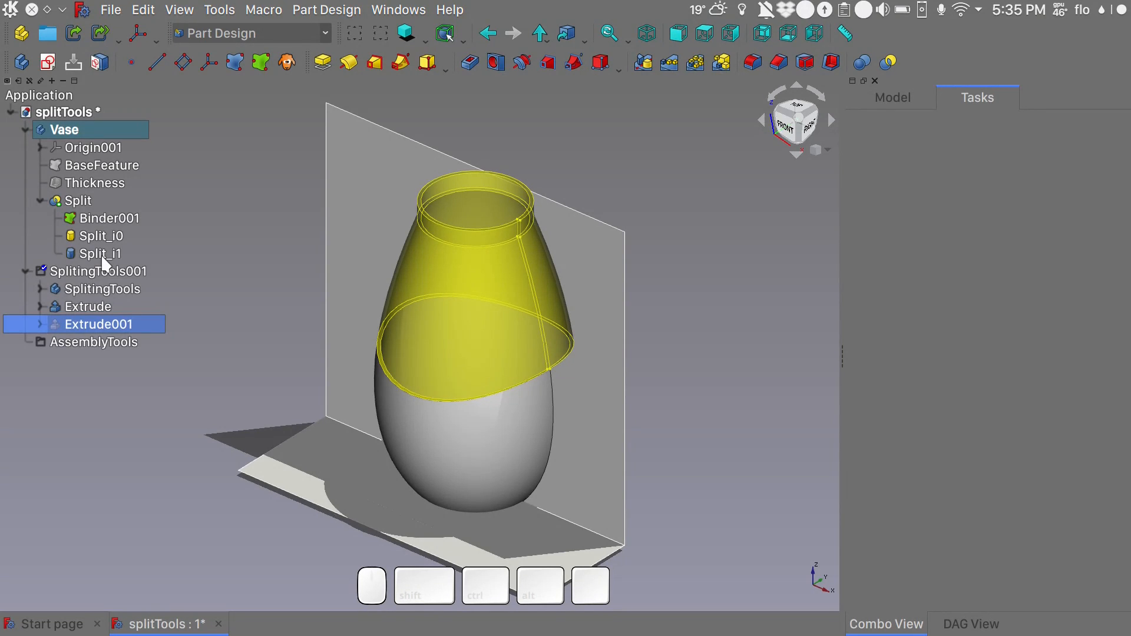
{"action": "left_click", "coordinate": [100, 254]}
{"action": "key", "text": "space"}
{"action": "left_click", "coordinate": [174, 266]}
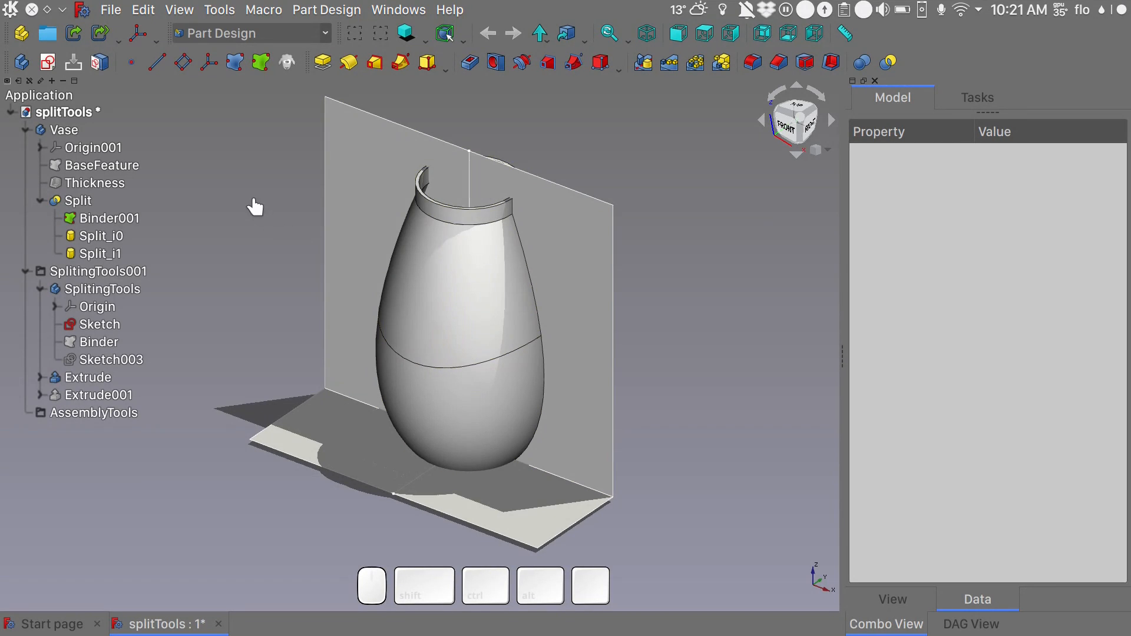
- Reactivate the Vase body and create a sub-shape binder in it from both faces of the L-shaped extrusion
{"action": "left_click", "coordinate": [67, 132]}
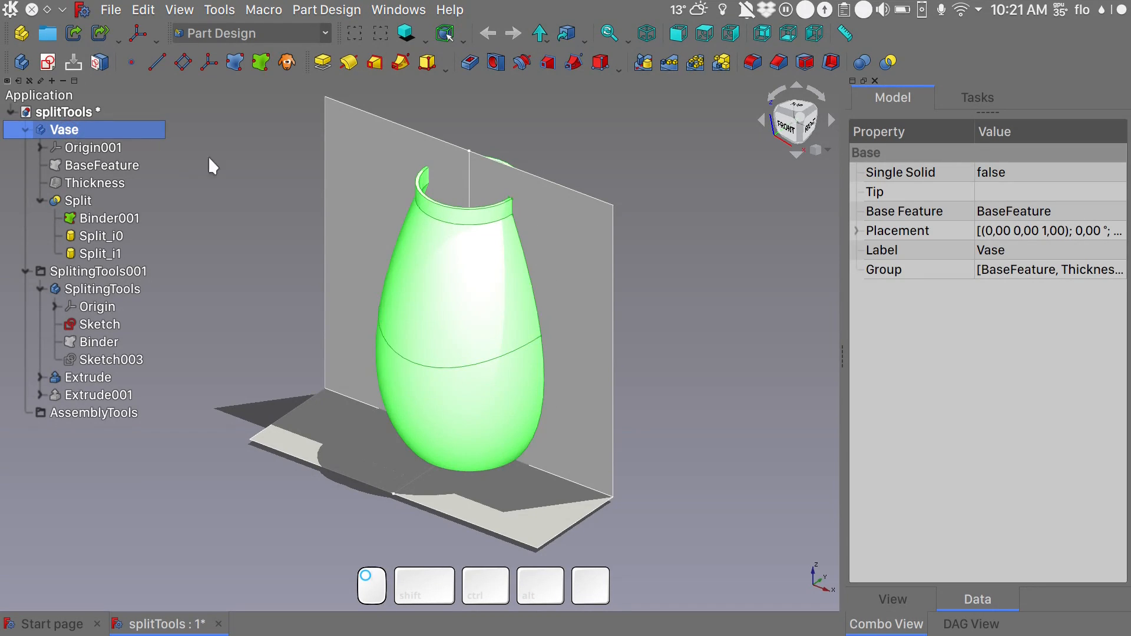
{"action": "left_click", "coordinate": [373, 207]}
{"action": "left_click", "coordinate": [354, 441], "text": "ctrl"}
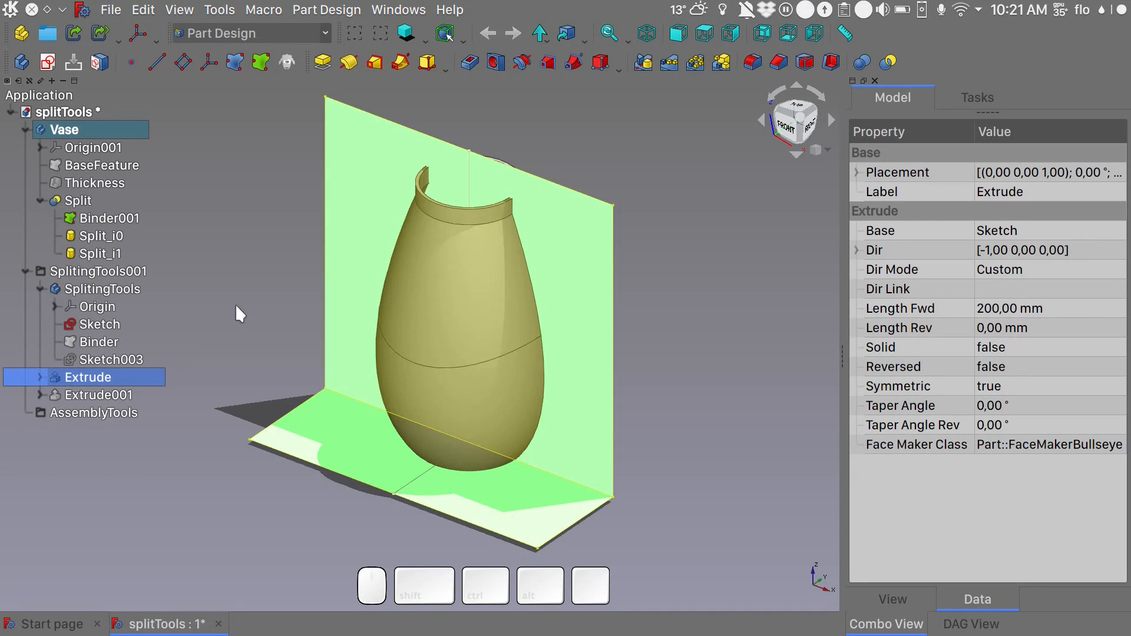
{"action": "left_click", "coordinate": [260, 61]}
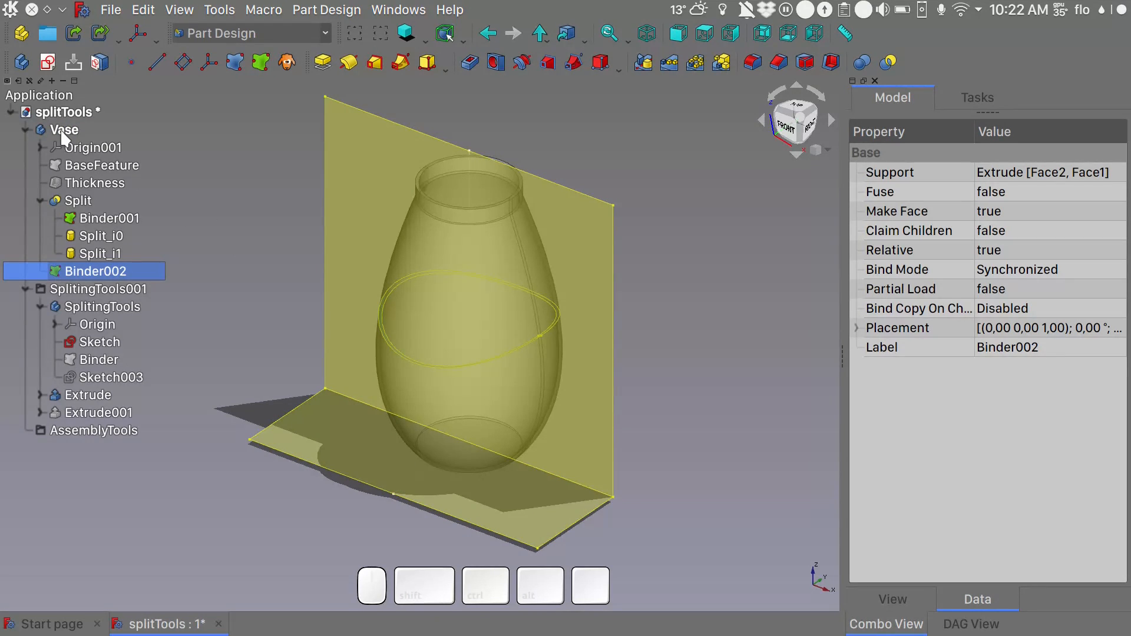
- Activate the Vase body and split the vase with the binder of the L-shaped extrusion as the splitting tool
{"action": "double_click", "coordinate": [62, 131]}
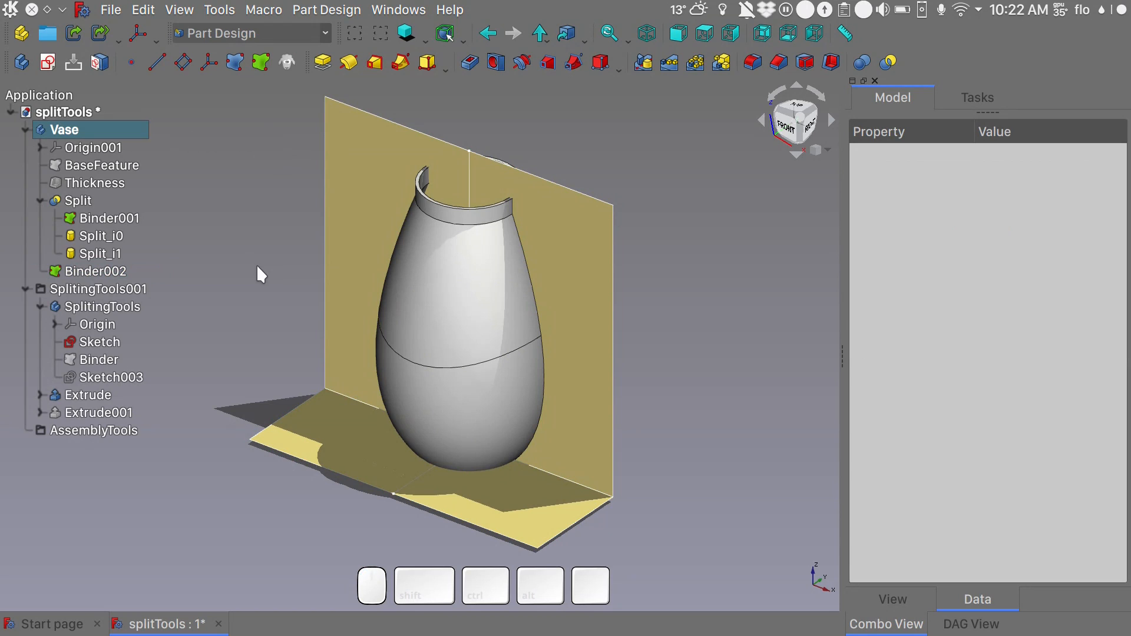
{"action": "left_click", "coordinate": [94, 272]}
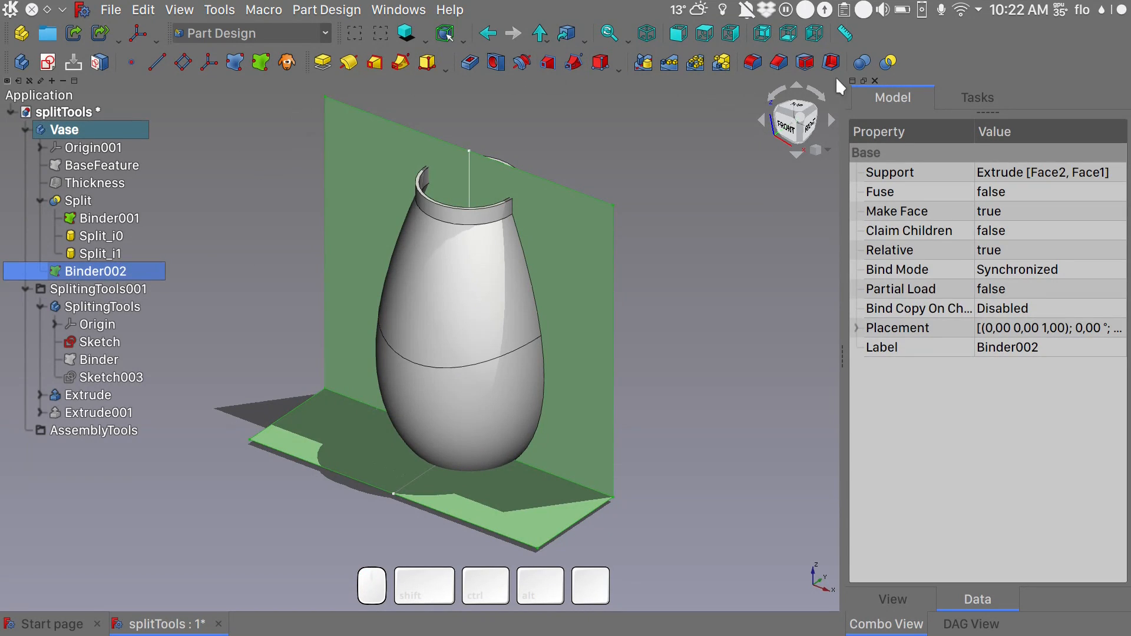
{"action": "left_click", "coordinate": [889, 64]}
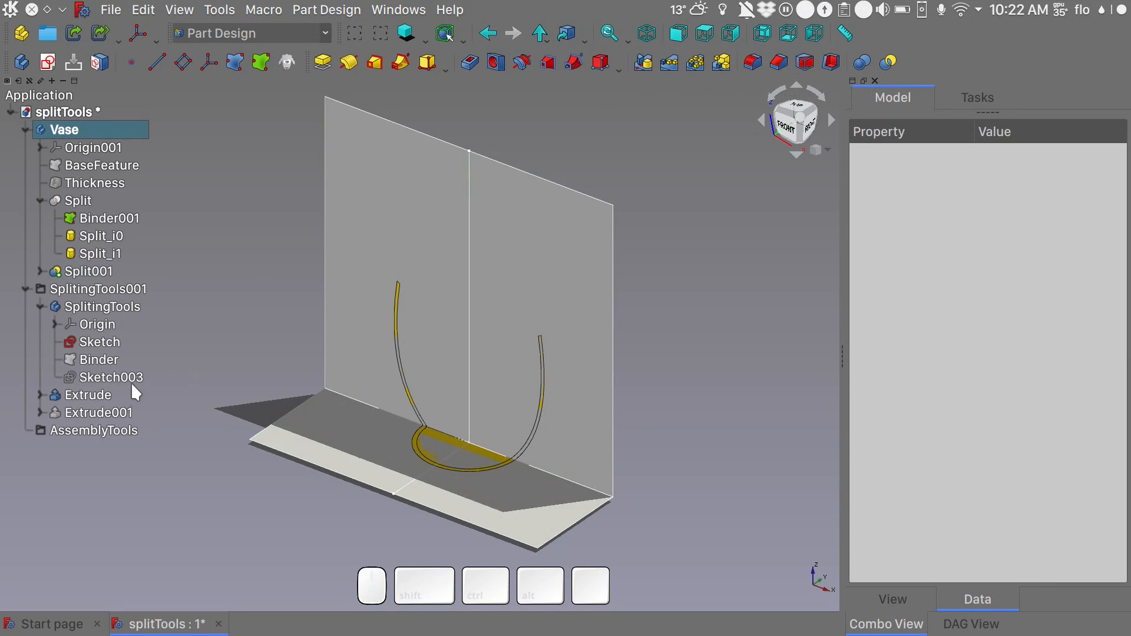
- Hide the L-shaped extrusion and show the remaining hidden pieces of the vase's second split
{"action": "left_click", "coordinate": [104, 398]}
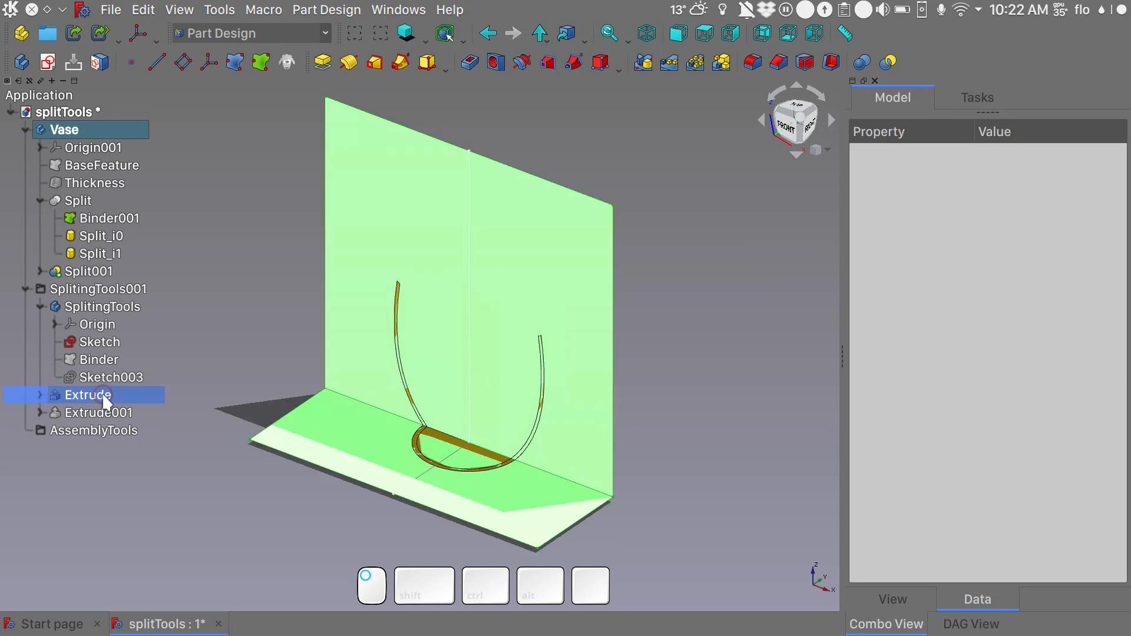
{"action": "key", "text": "space"}
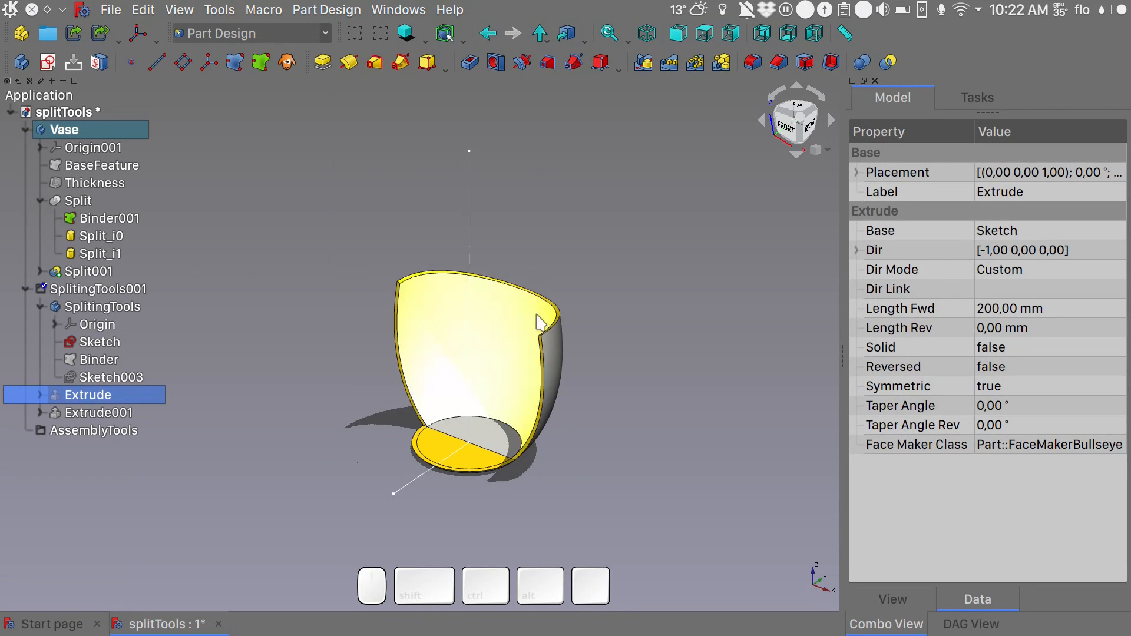
{"action": "left_click", "coordinate": [40, 271]}
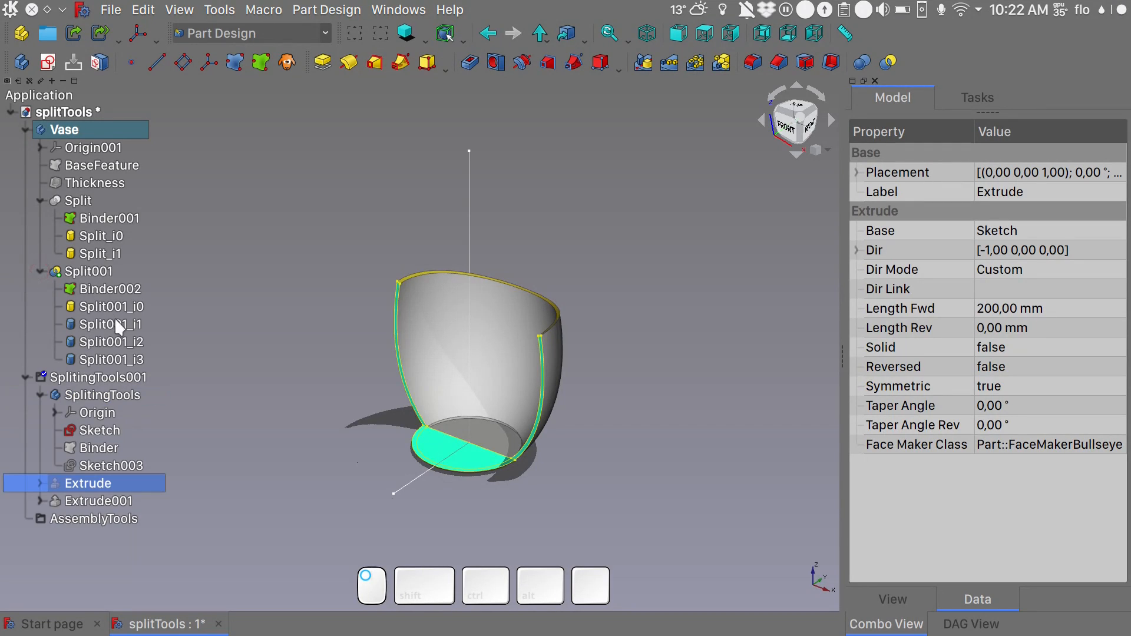
{"action": "left_click", "coordinate": [118, 322]}
{"action": "left_click", "coordinate": [118, 323]}
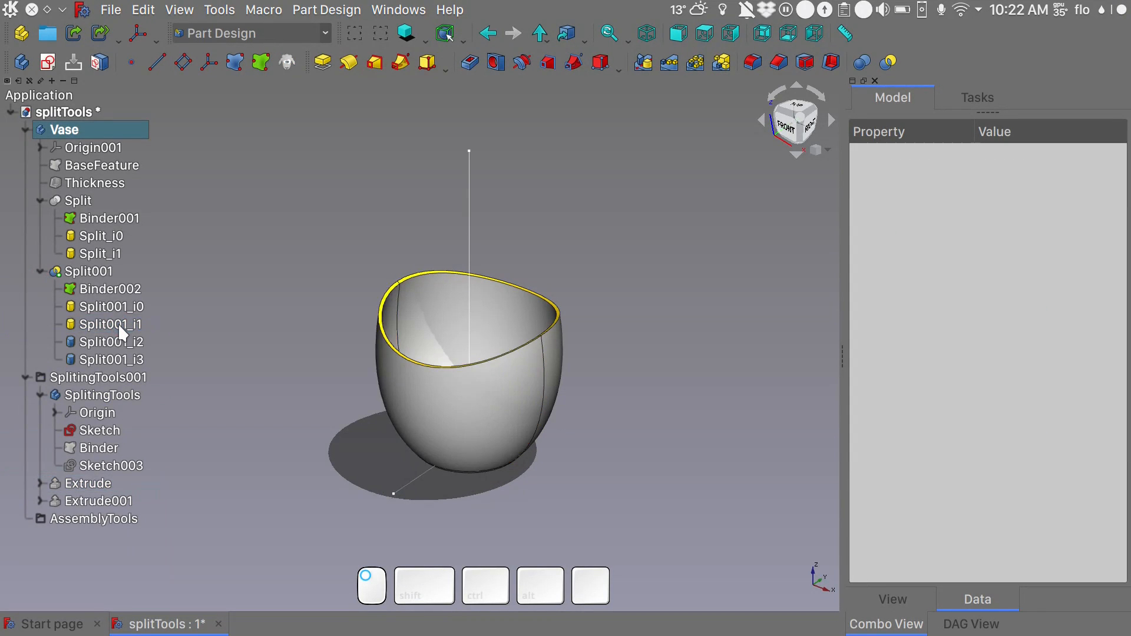
{"action": "left_click", "coordinate": [116, 345]}
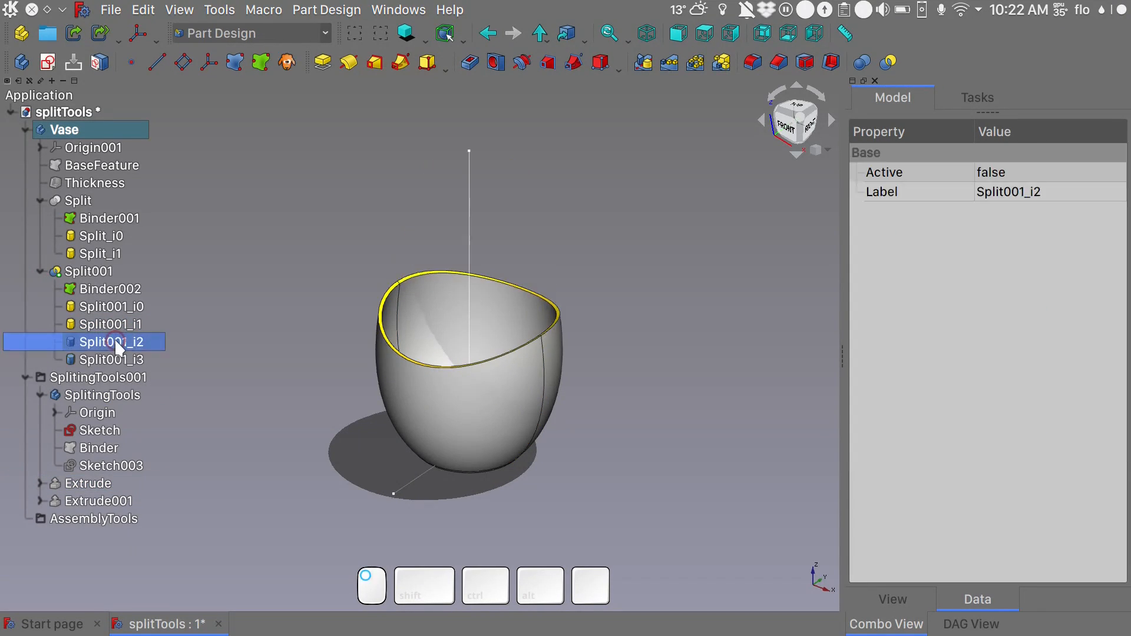
{"action": "left_click", "coordinate": [116, 344]}
{"action": "left_click", "coordinate": [123, 358]}
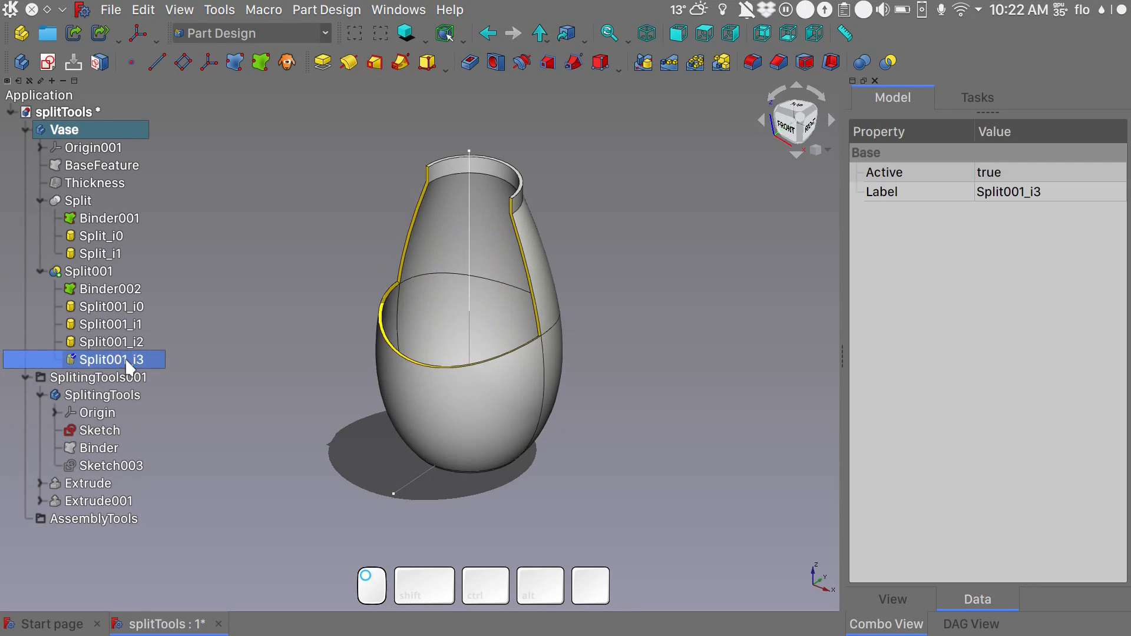
{"action": "left_click", "coordinate": [123, 358]}
{"action": "key", "text": "alt"}
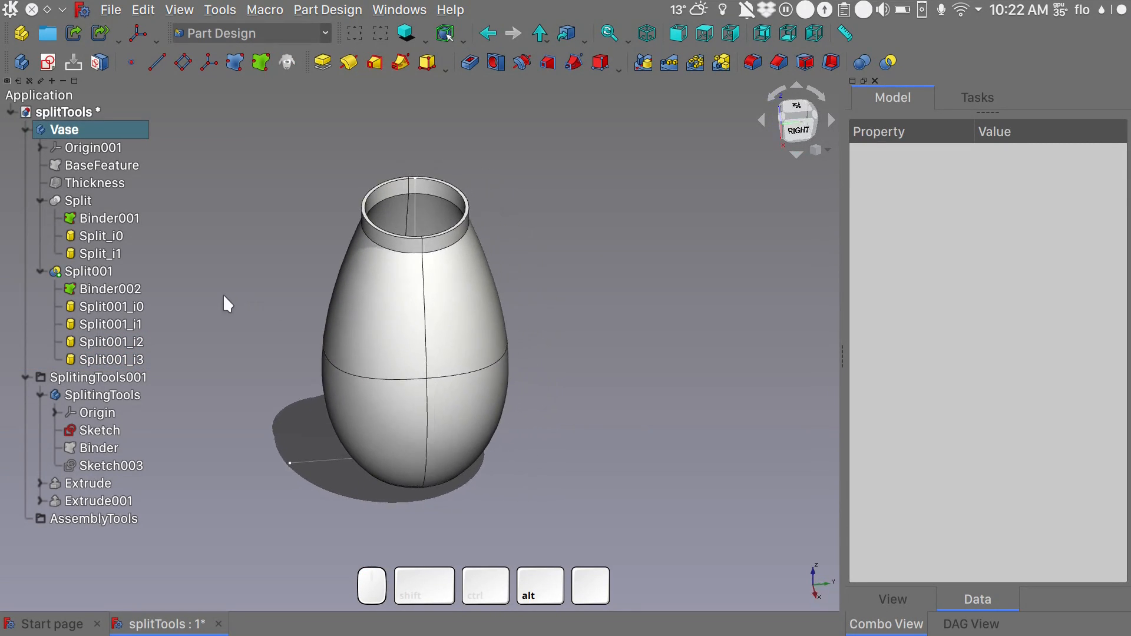
{"action": "key", "text": "alt"}
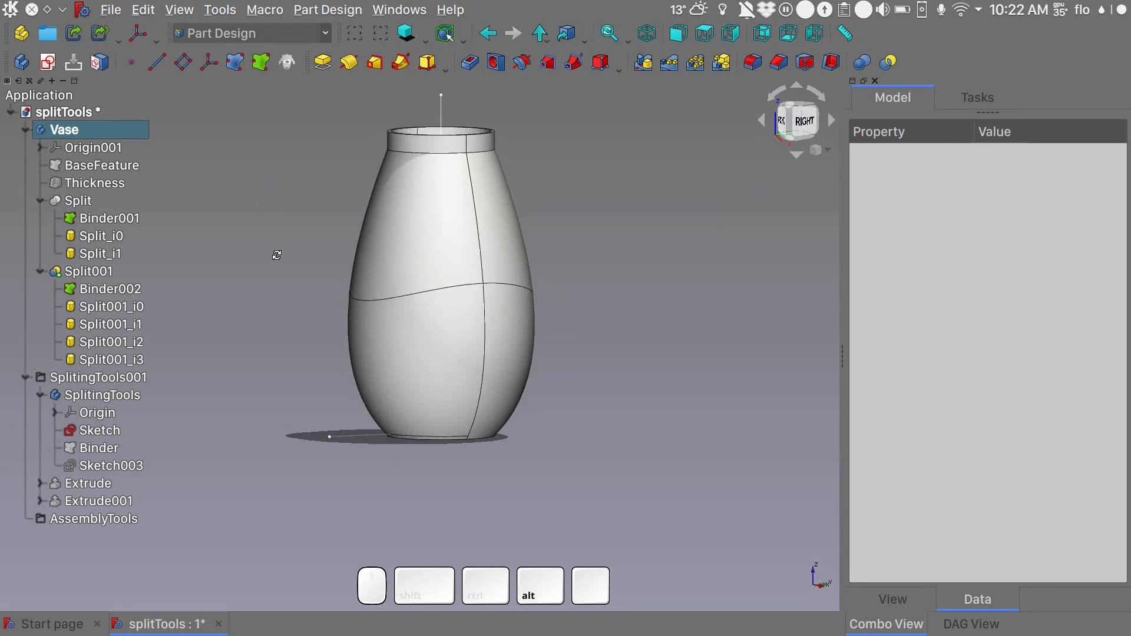
{"action": "key", "text": "alt"}
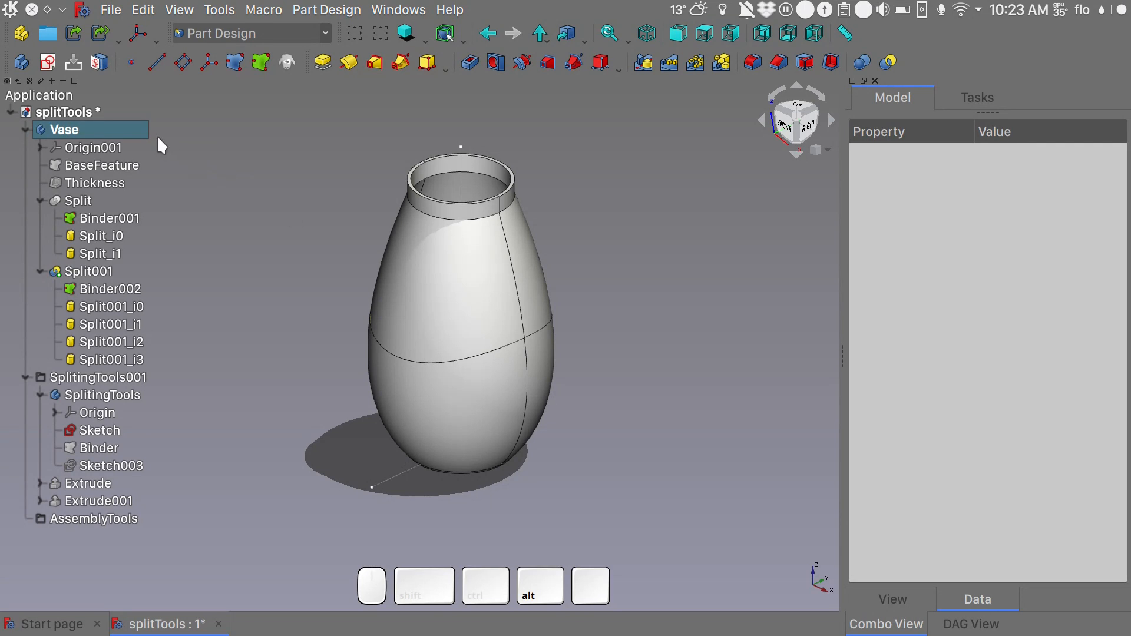
- Collapse the Vase and SplitingTools001 branches and create a new group named Components
{"action": "left_click", "coordinate": [279, 138]}
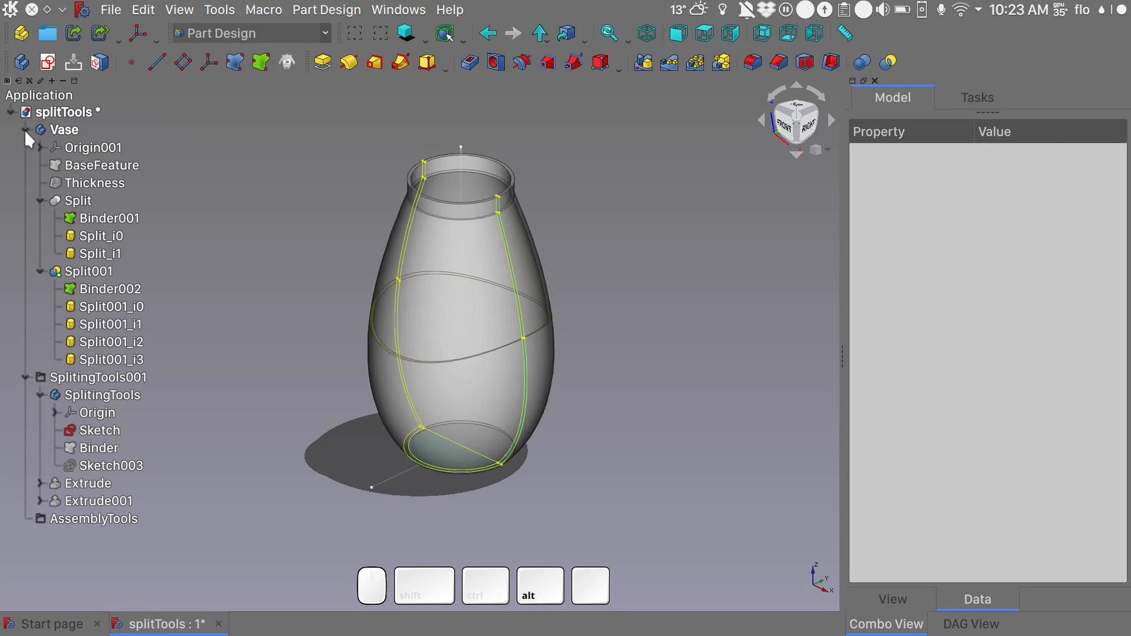
{"action": "left_click", "coordinate": [25, 129]}
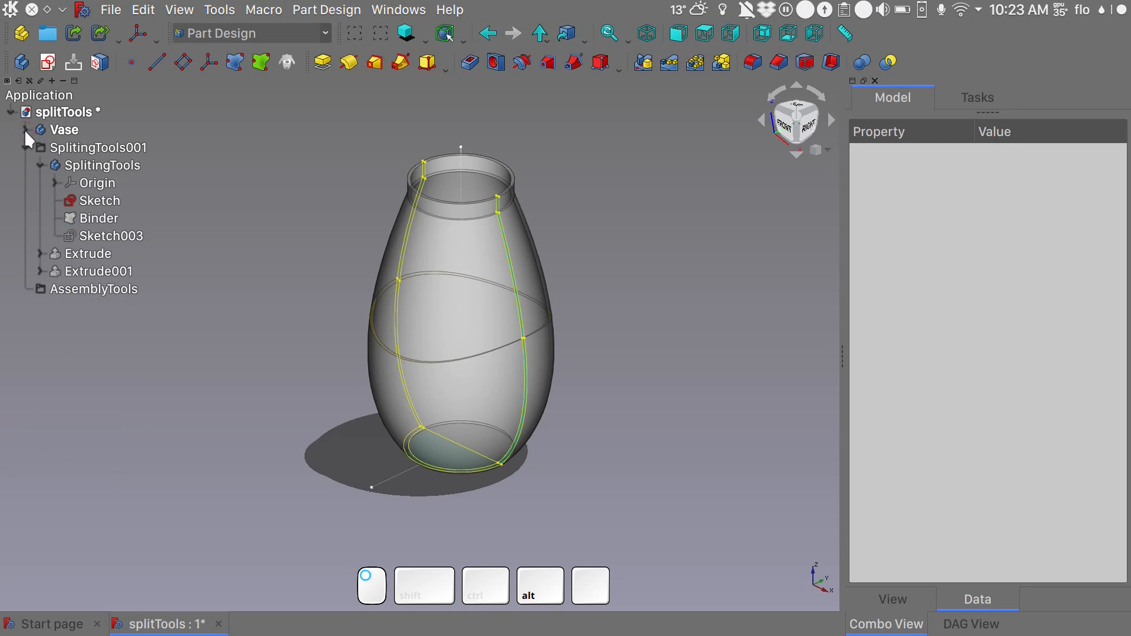
{"action": "left_click", "coordinate": [26, 147]}
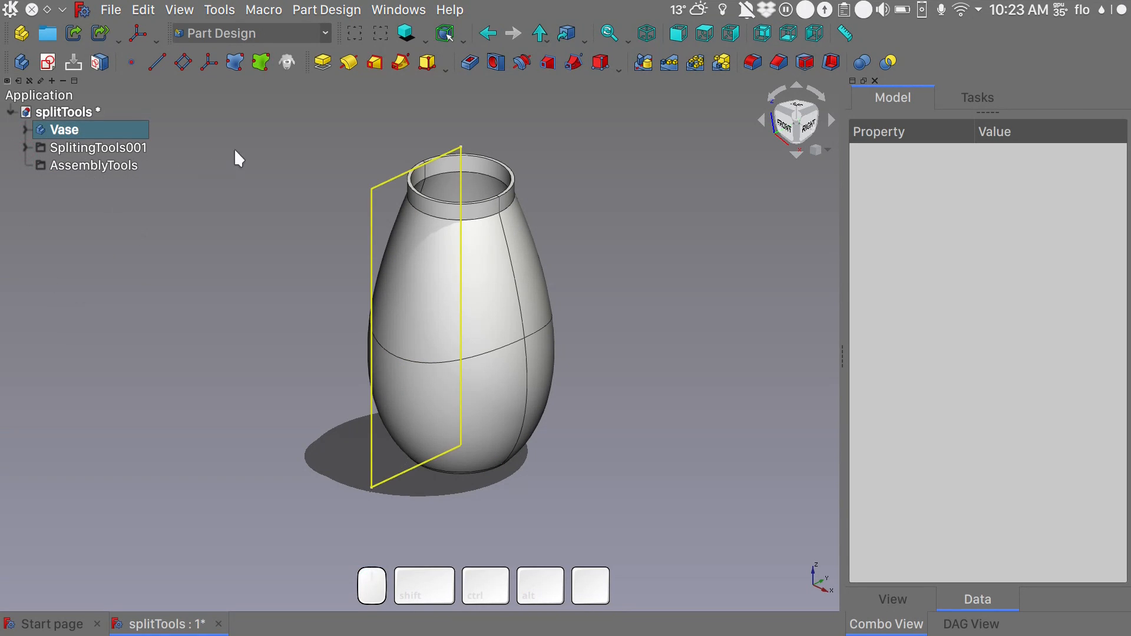
{"action": "left_click", "coordinate": [44, 37]}
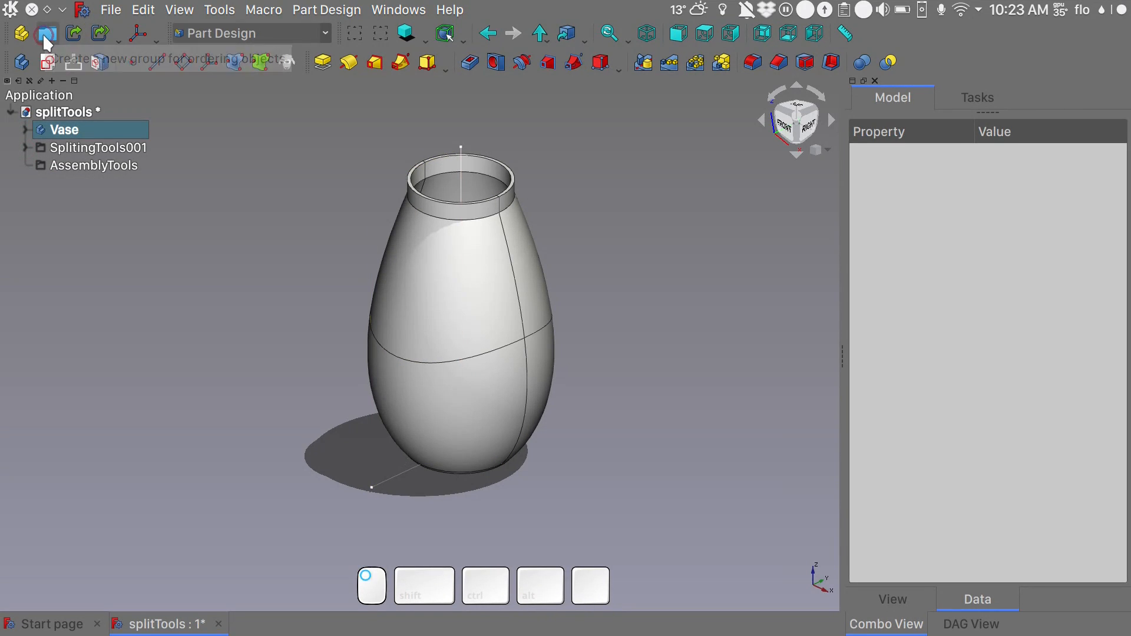
{"action": "left_click", "coordinate": [66, 182]}
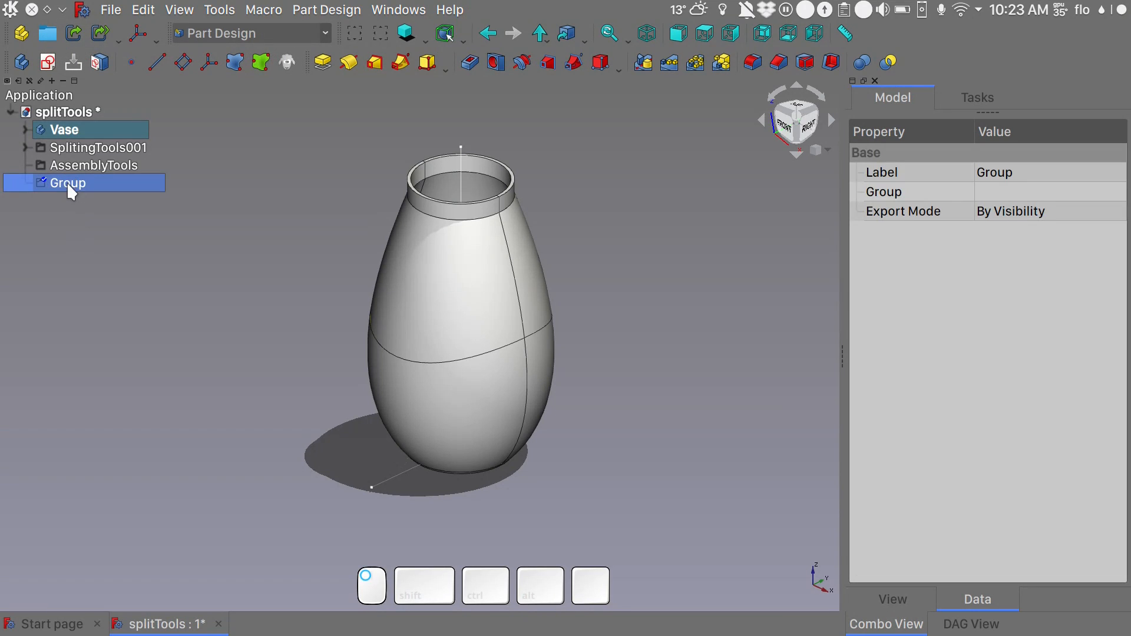
{"action": "key", "text": "F2"}
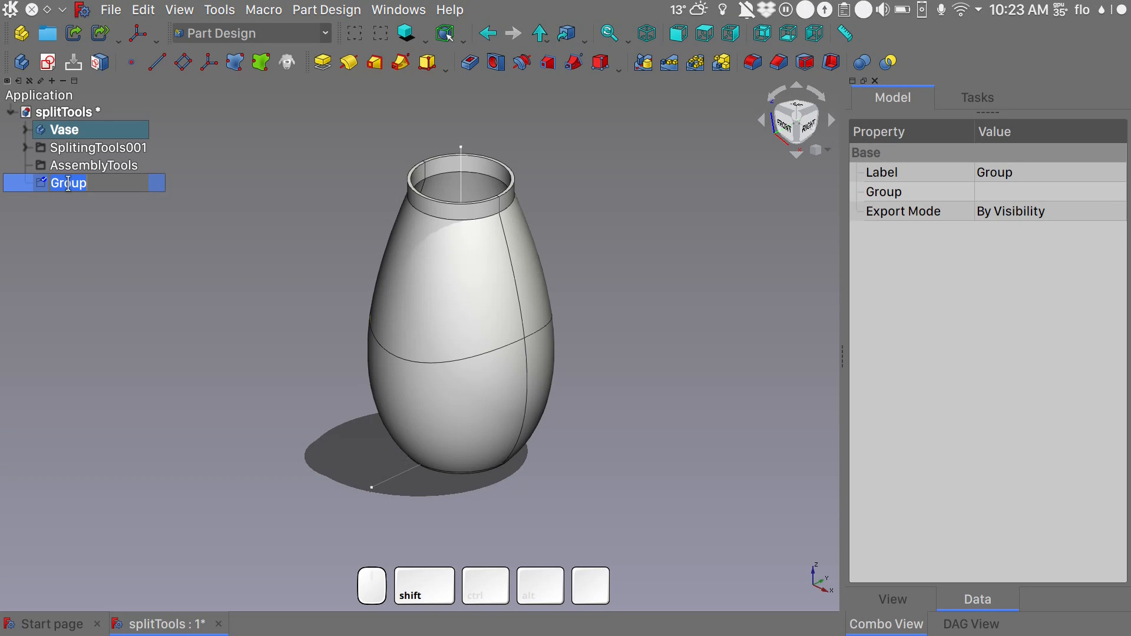
{"action": "type", "text": "Components"}
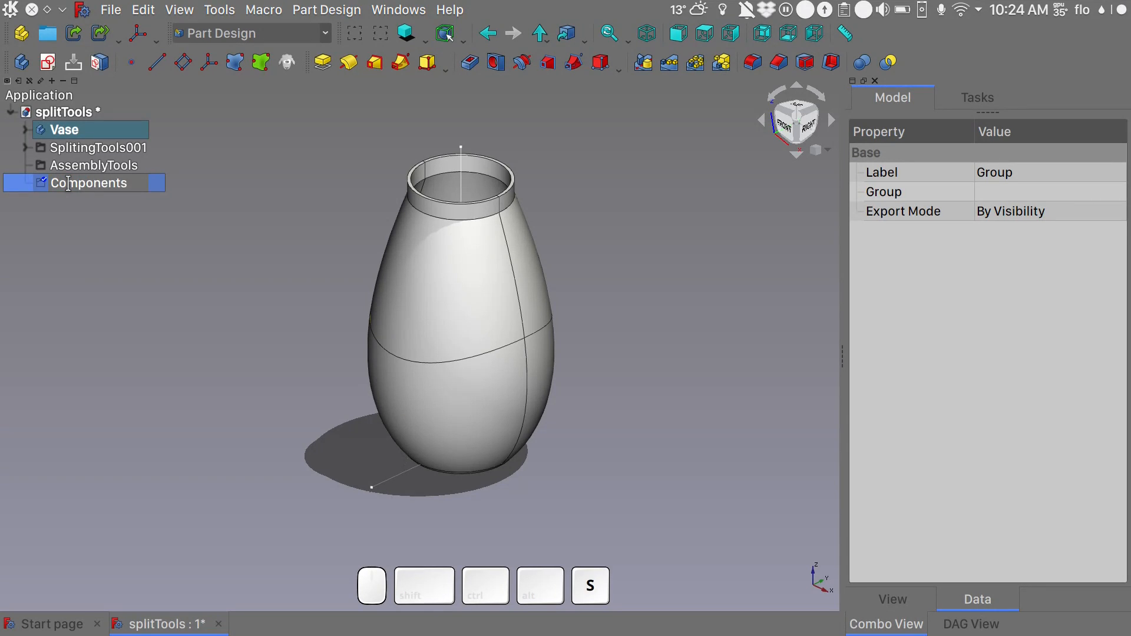
{"action": "key", "text": "Return"}
- Move the Vase body into the Components group and expand the group
{"action": "left_click", "coordinate": [218, 126]}
{"action": "left_click", "coordinate": [65, 137]}
{"action": "left_click_drag", "start_coordinate": [64, 137], "coordinate": [83, 185]}
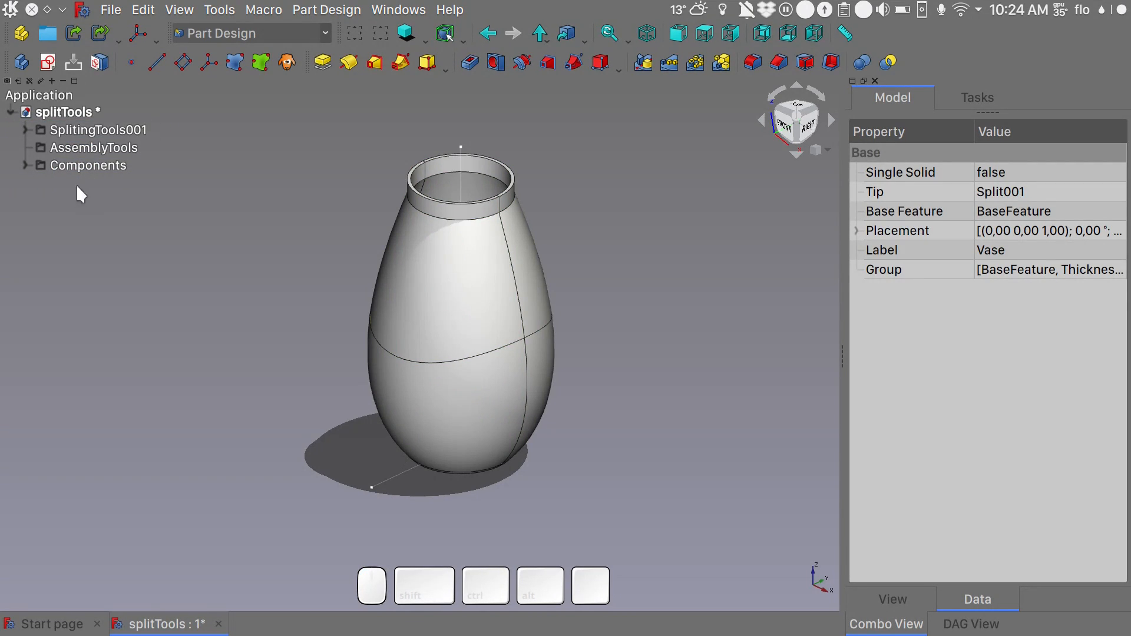
{"action": "left_click", "coordinate": [24, 163]}
{"action": "left_click", "coordinate": [278, 337]}
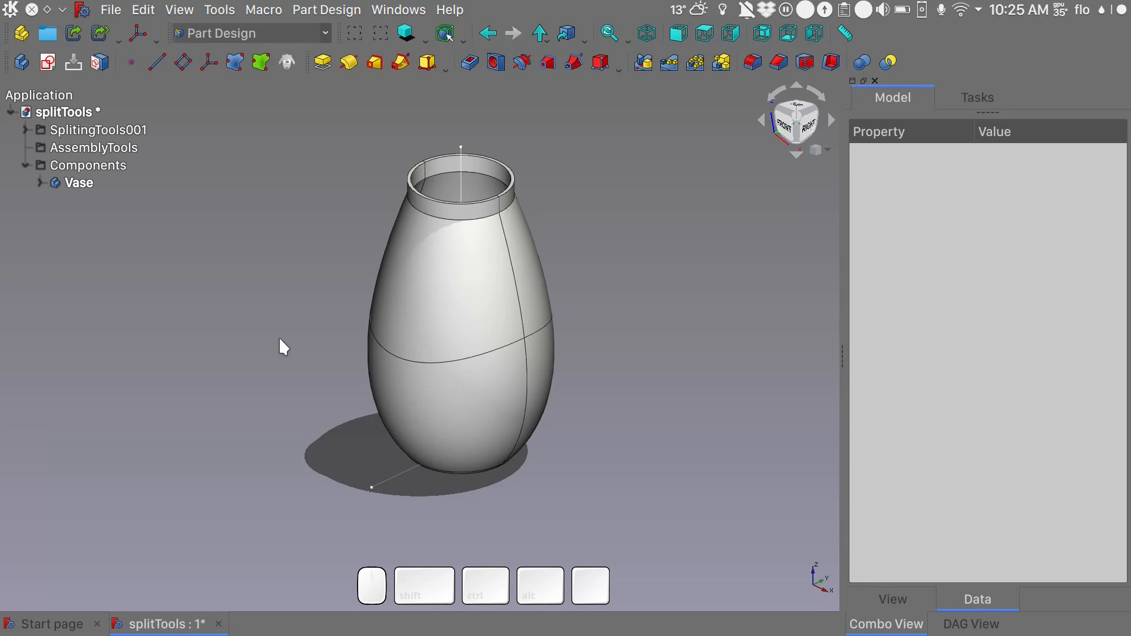
- Locate the L-shaped YZ-plane splitting sketch from the 3D view in the model tree and hide it
{"action": "left_click", "coordinate": [392, 479]}
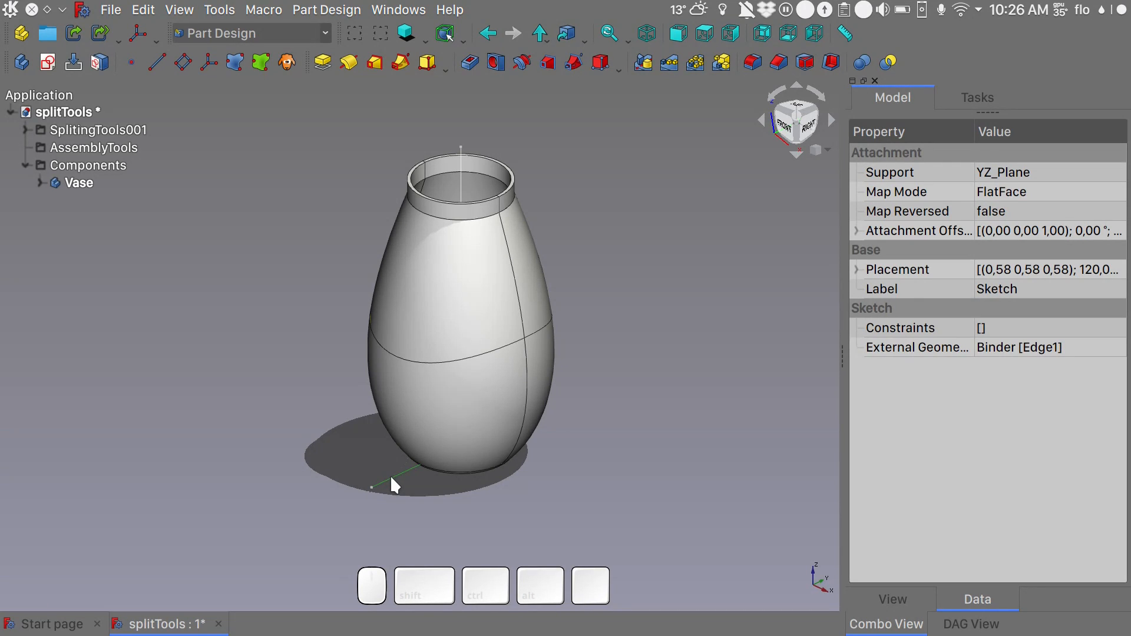
{"action": "right_click", "coordinate": [391, 478]}
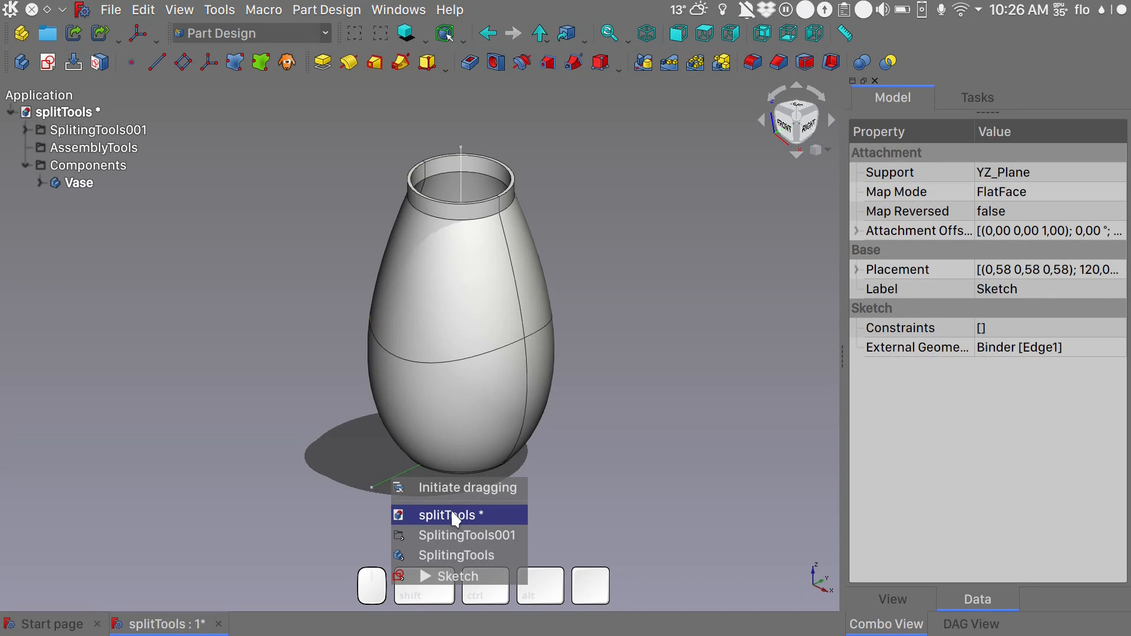
{"action": "left_click", "coordinate": [455, 576]}
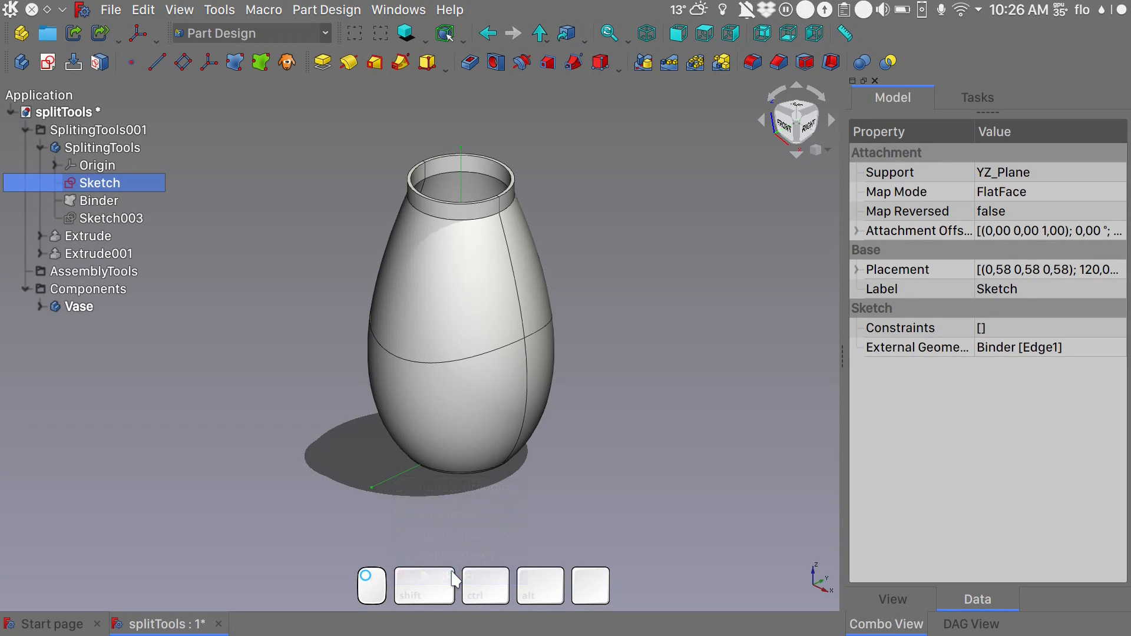
{"action": "double_click", "coordinate": [100, 180]}
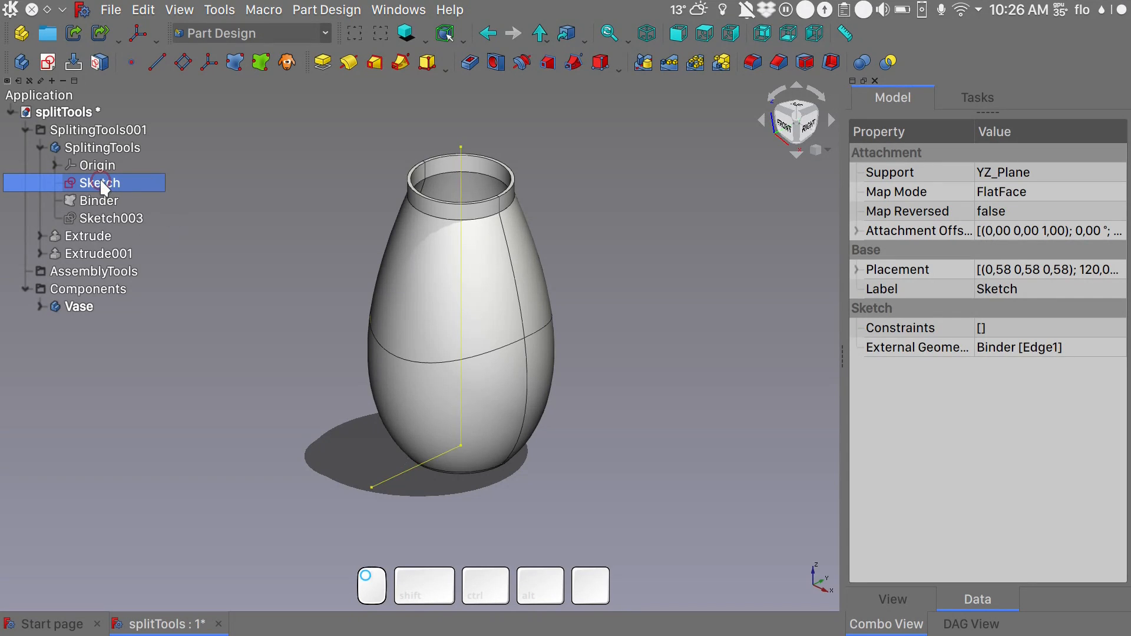
{"action": "key", "text": "space"}
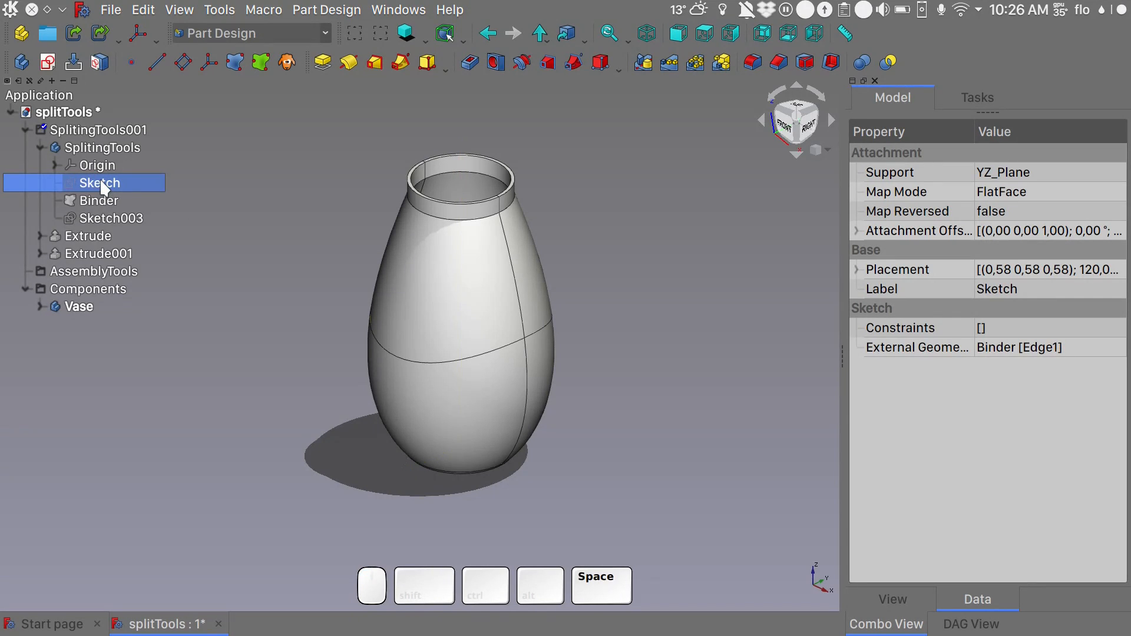
{"action": "left_click", "coordinate": [320, 228]}
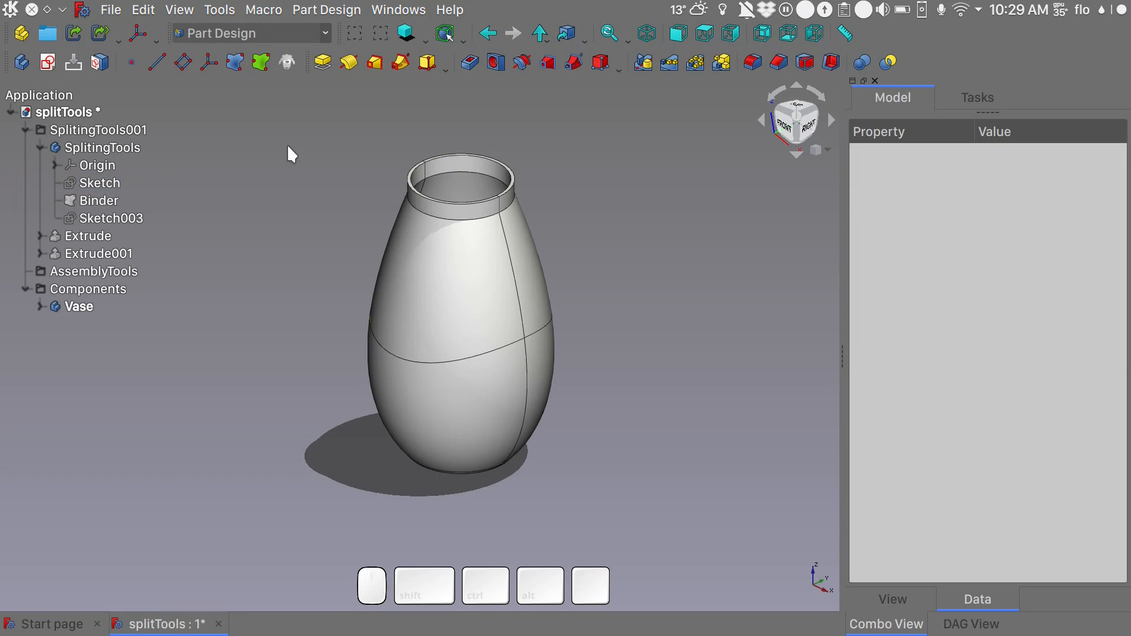
- Create a new Part container and make it the active object
{"action": "left_click", "coordinate": [19, 37]}
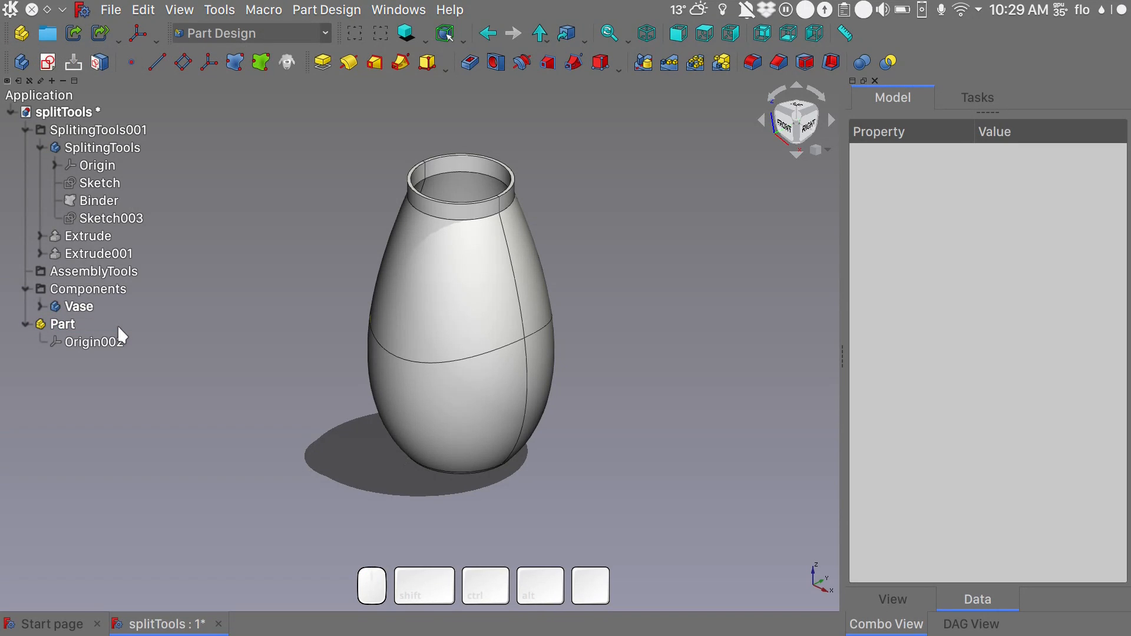
{"action": "left_click", "coordinate": [200, 332]}
{"action": "left_click", "coordinate": [113, 330]}
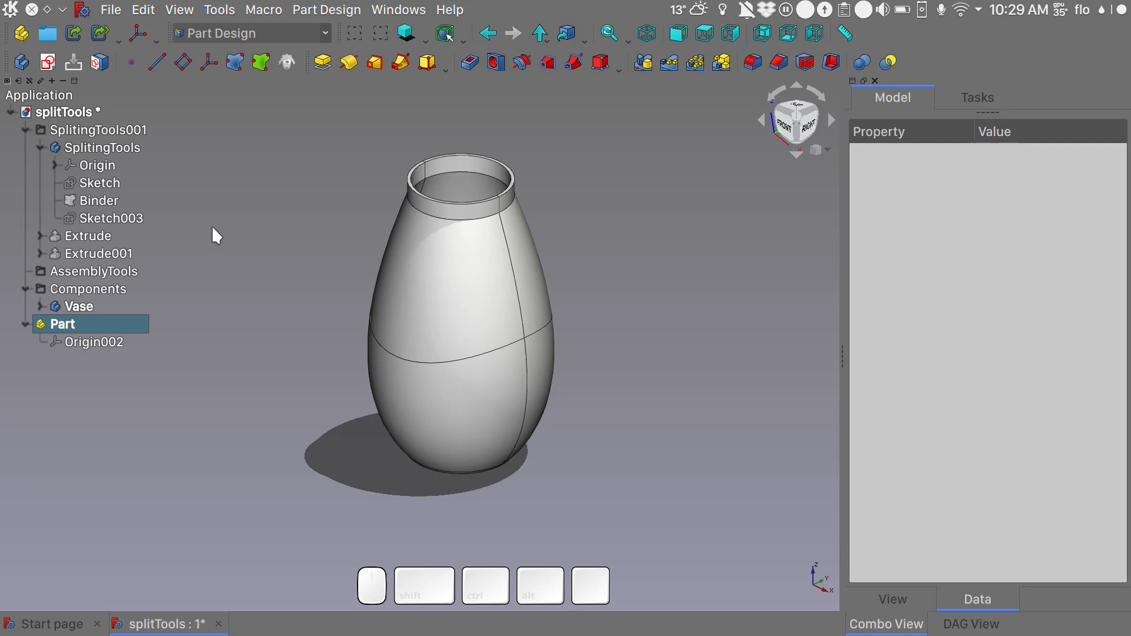
{"action": "left_click", "coordinate": [84, 346]}
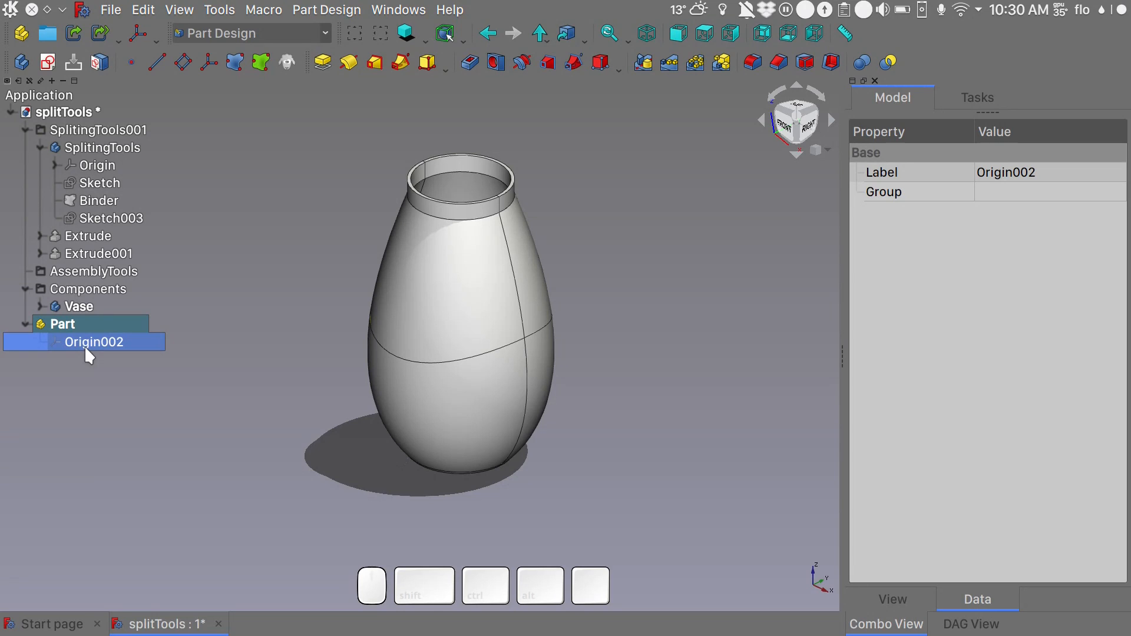
{"action": "left_click", "coordinate": [320, 217]}
- Expand the Vase body's second split and examine its individual pieces alongside the active Part container
{"action": "left_click", "coordinate": [40, 306]}
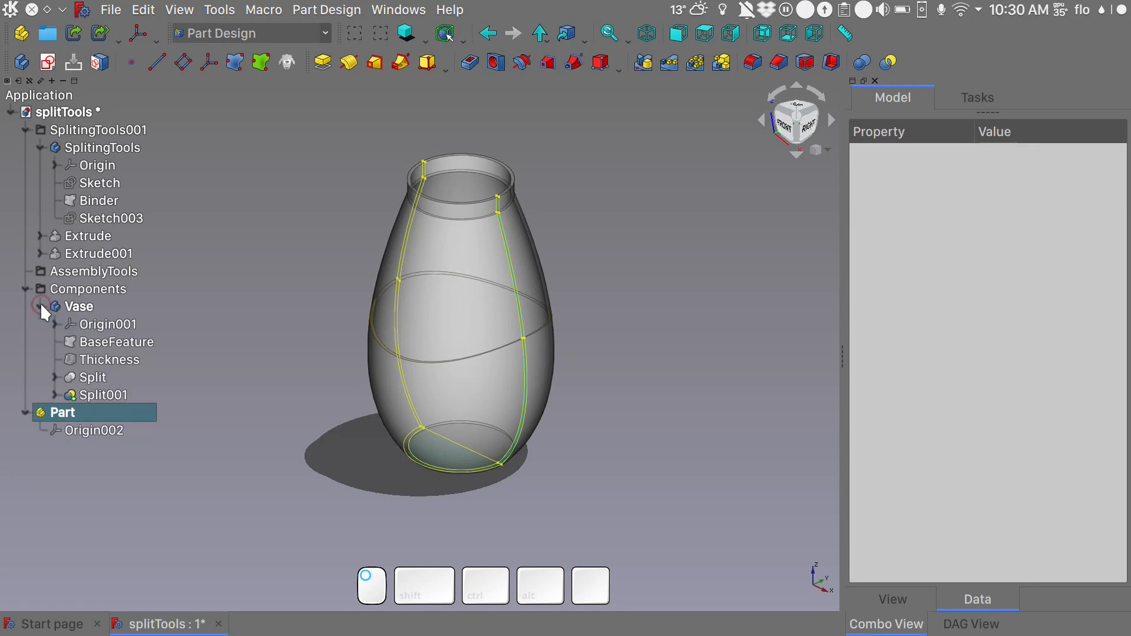
{"action": "left_click", "coordinate": [83, 307]}
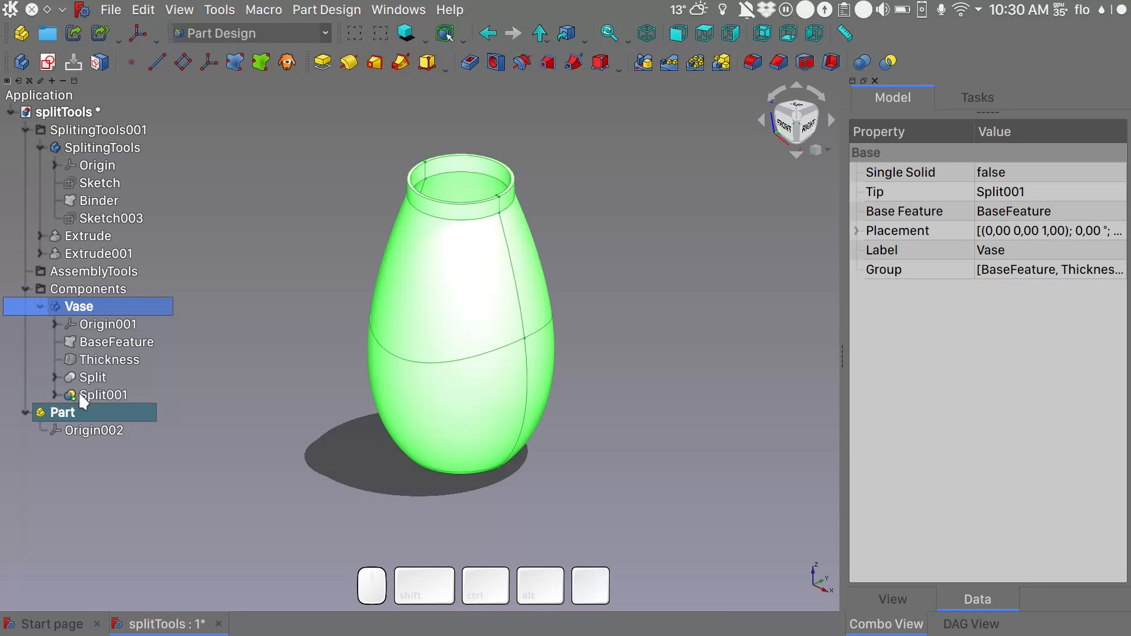
{"action": "left_click", "coordinate": [55, 393]}
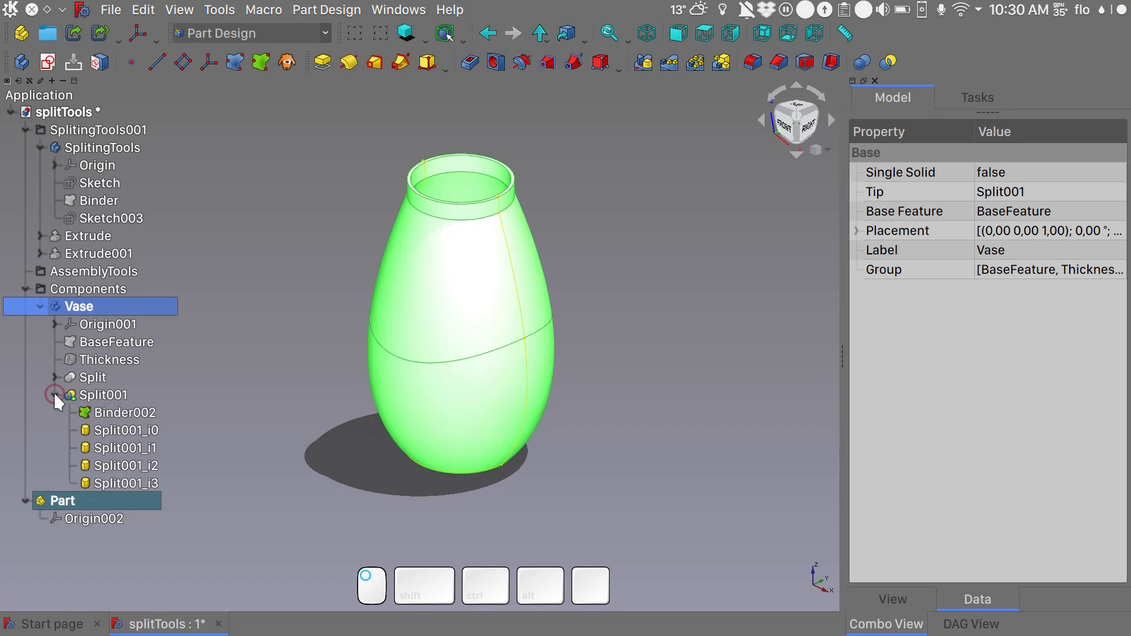
{"action": "left_click", "coordinate": [136, 428]}
{"action": "left_click", "coordinate": [136, 446]}
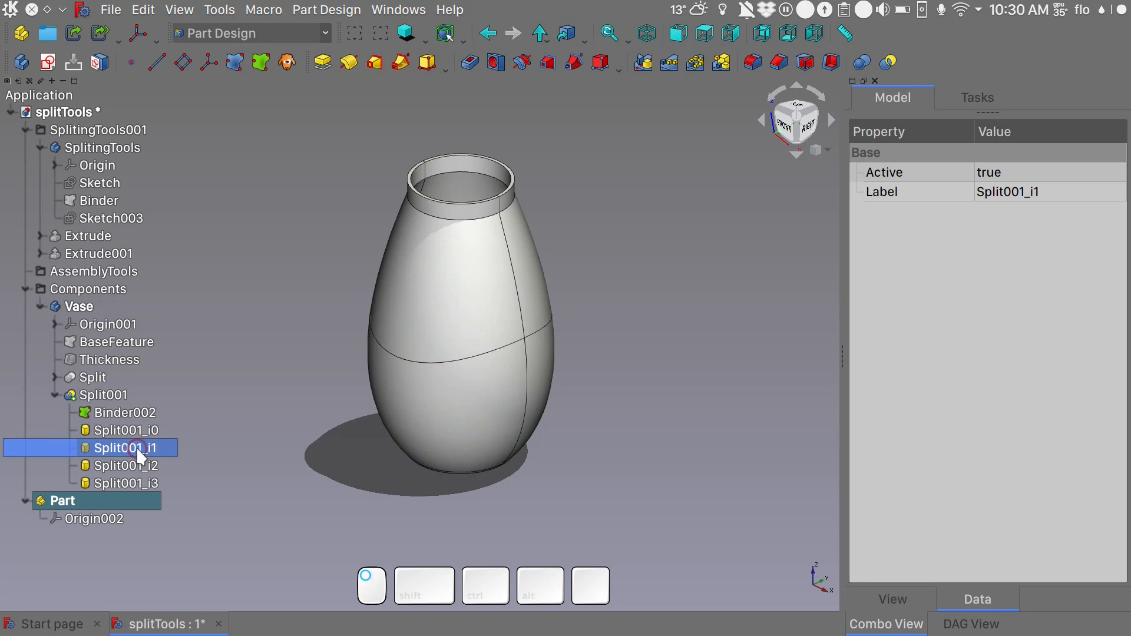
{"action": "left_click", "coordinate": [140, 465]}
{"action": "left_click", "coordinate": [142, 483]}
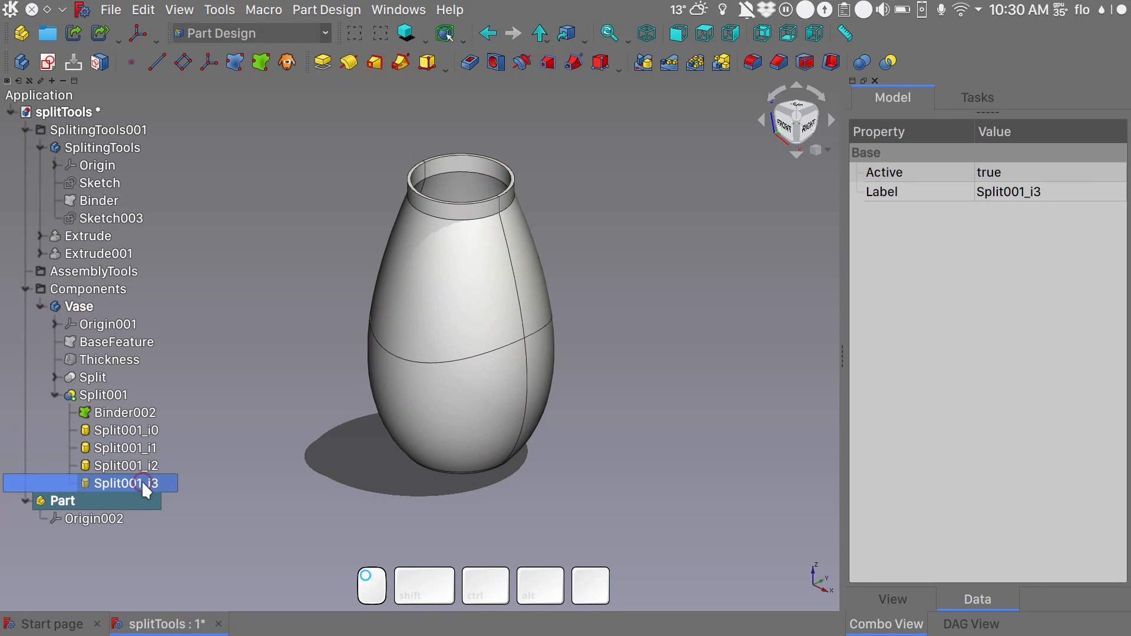
{"action": "left_click", "coordinate": [40, 148]}
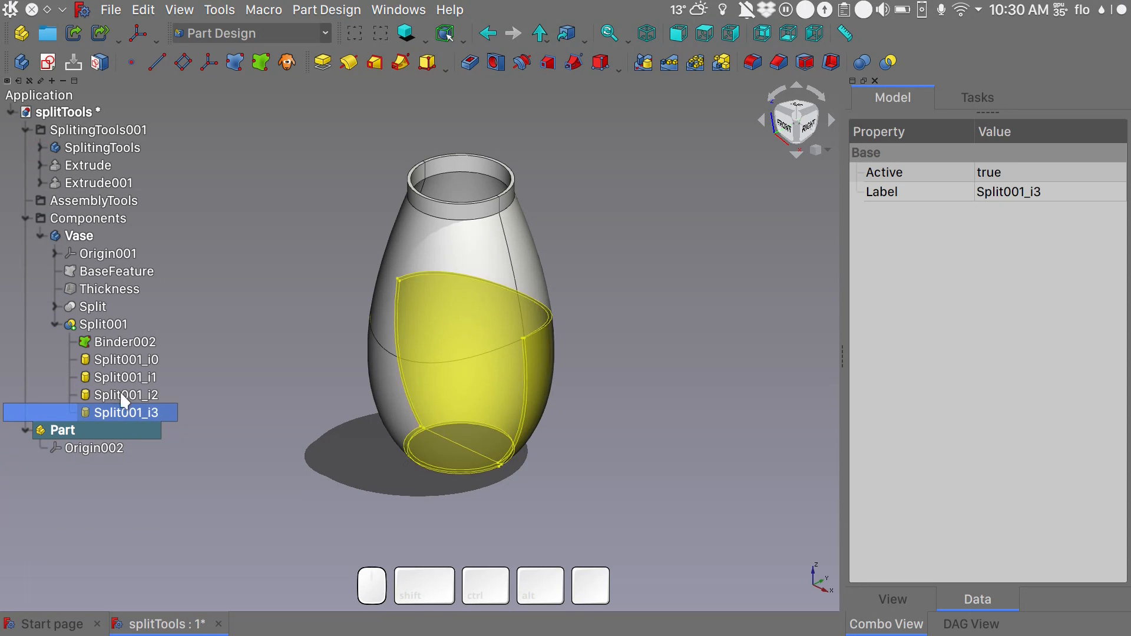
{"action": "left_click", "coordinate": [282, 419]}
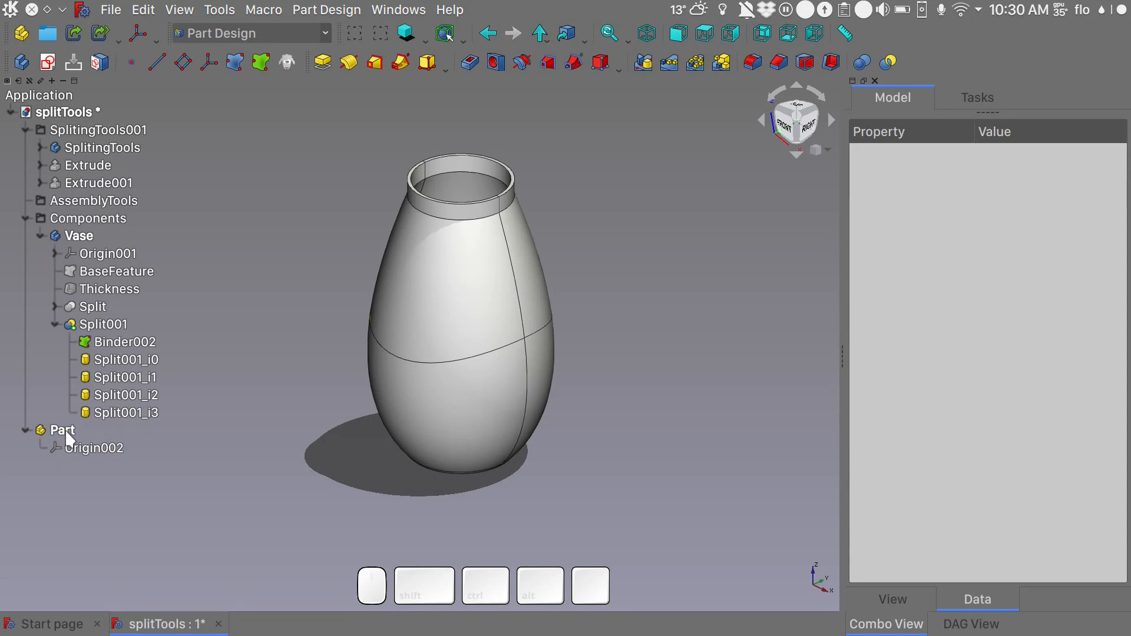
{"action": "left_click", "coordinate": [105, 430]}
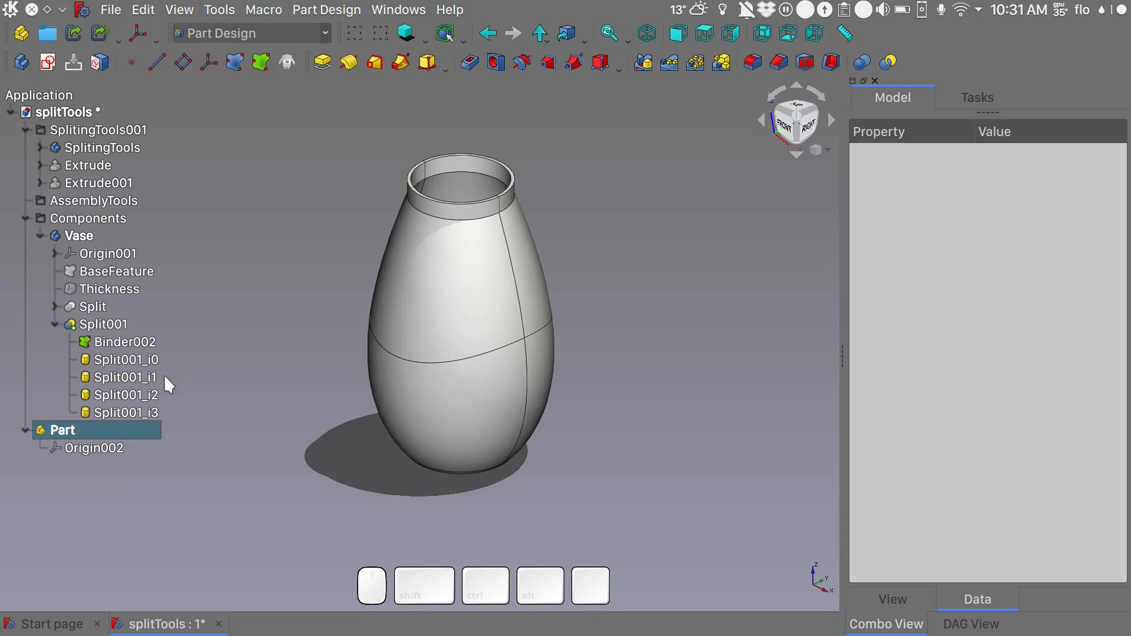
- Create a new body inside the active Part, using the split piece Split001_i0 as its base feature, and select that base feature
{"action": "left_click", "coordinate": [81, 435]}
{"action": "left_click", "coordinate": [140, 361]}
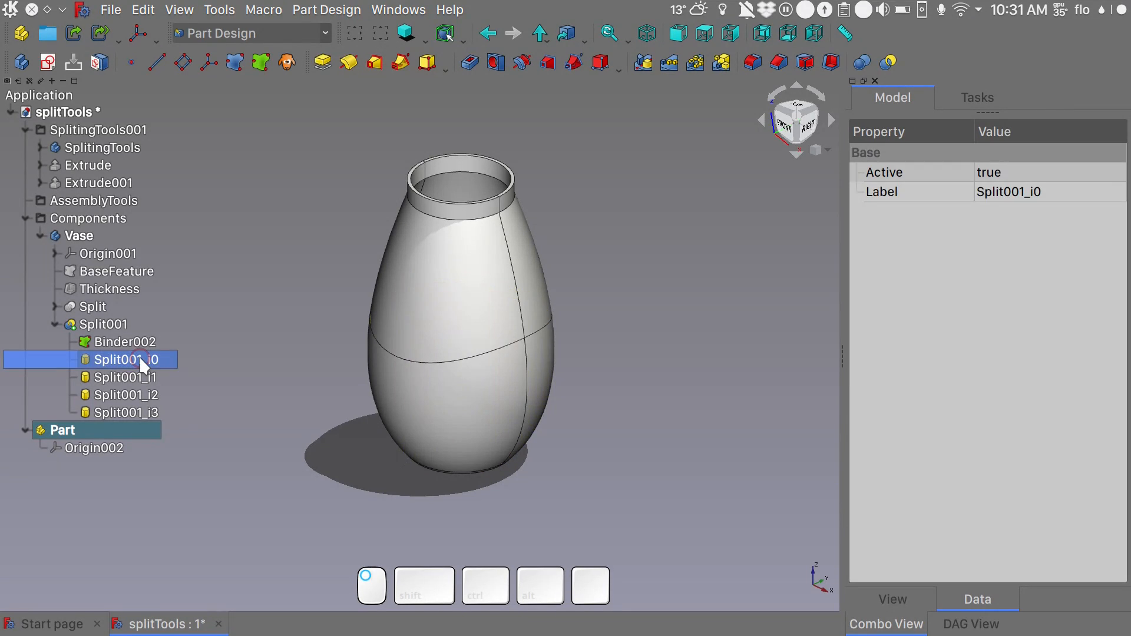
{"action": "left_click", "coordinate": [22, 66]}
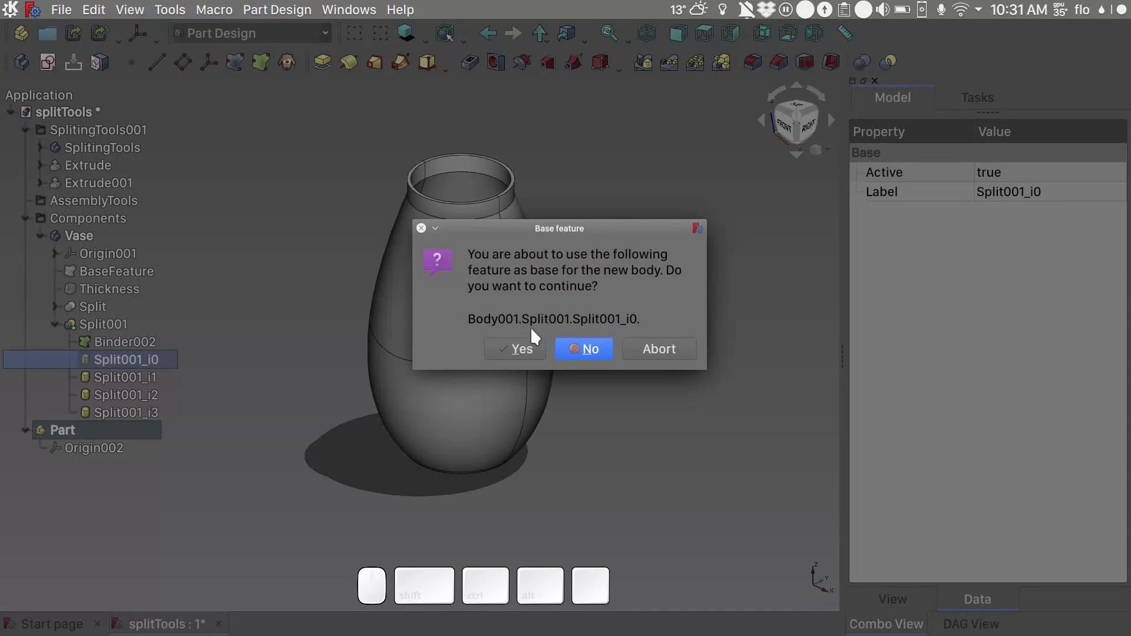
{"action": "left_click", "coordinate": [514, 344]}
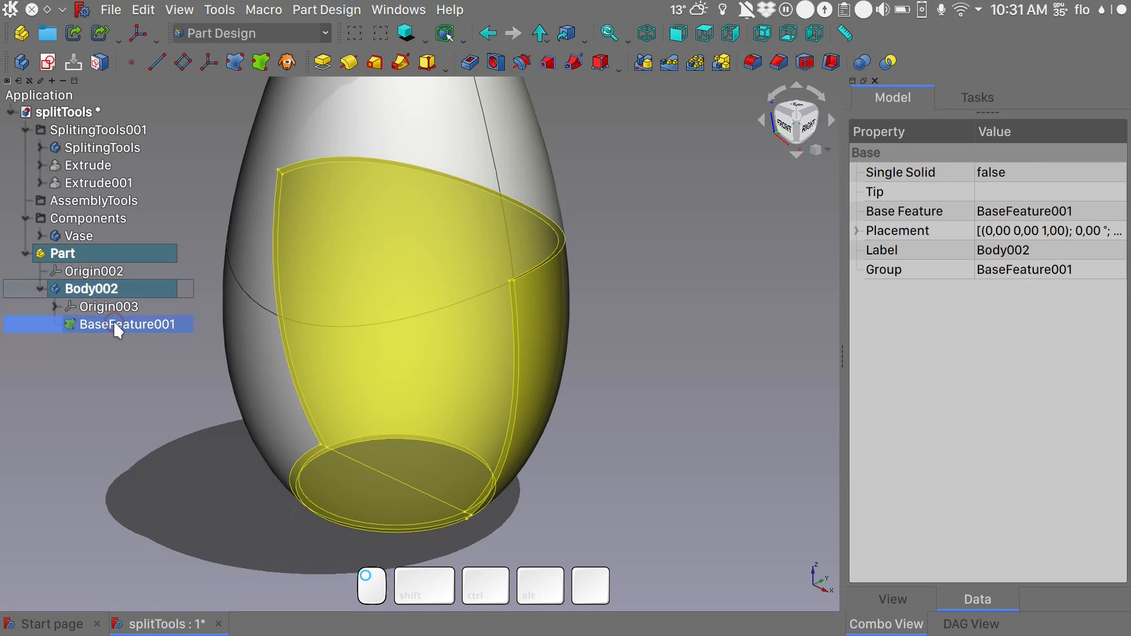
{"action": "left_click", "coordinate": [113, 322]}
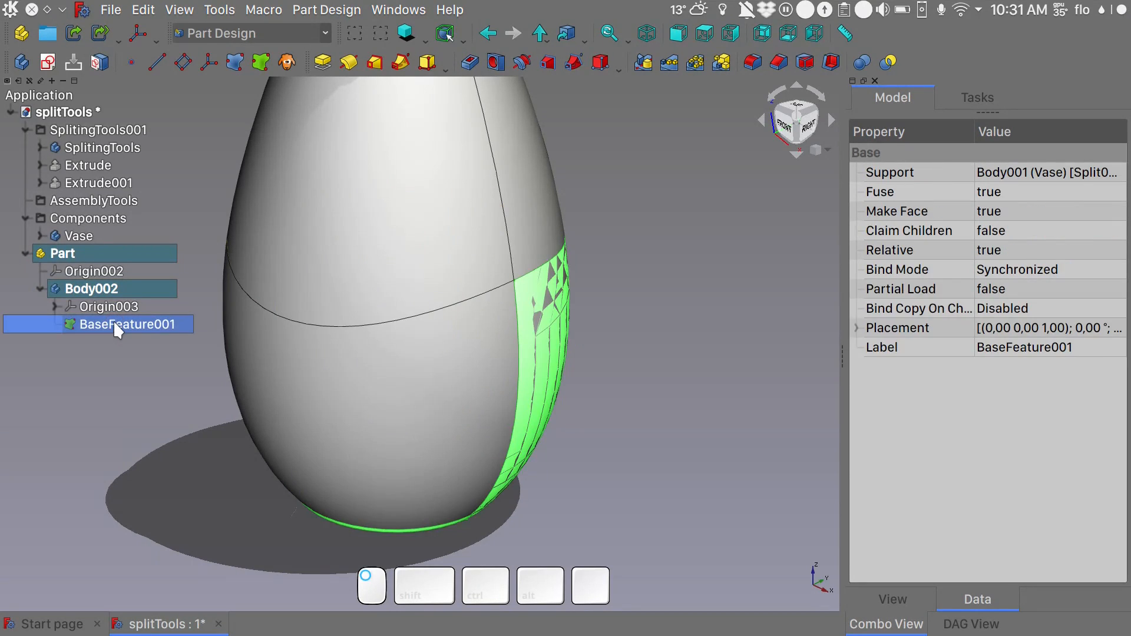
- Expand the Vase body again and create a second body in the Part with Split001_i1 as its base feature
{"action": "left_click", "coordinate": [40, 237]}
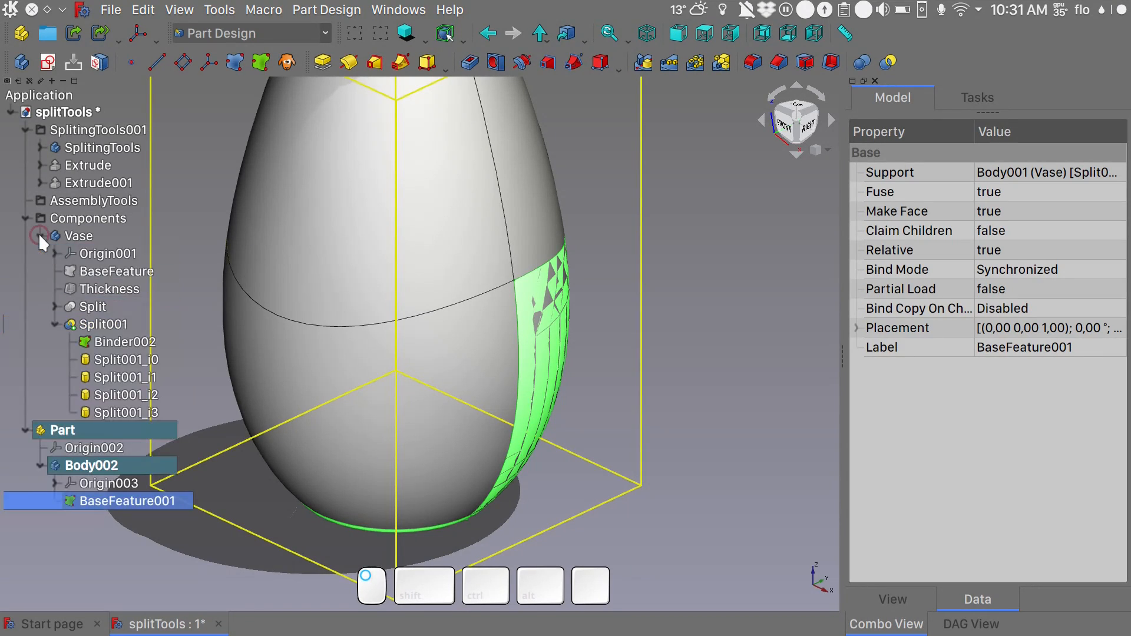
{"action": "left_click", "coordinate": [123, 360]}
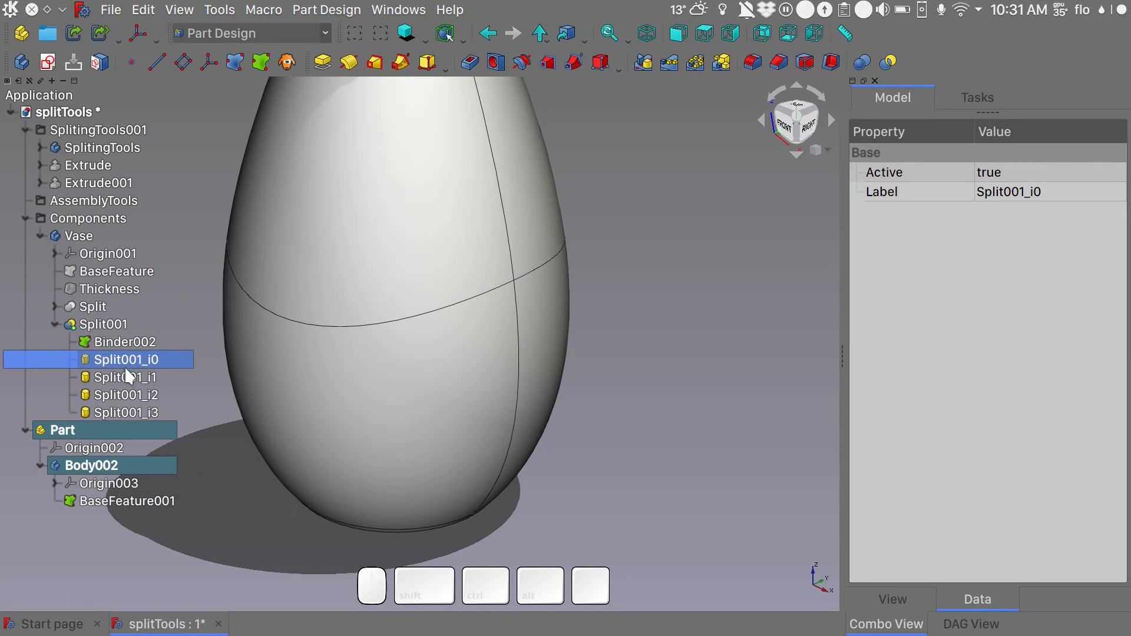
{"action": "left_click", "coordinate": [132, 377]}
{"action": "left_click", "coordinate": [20, 65]}
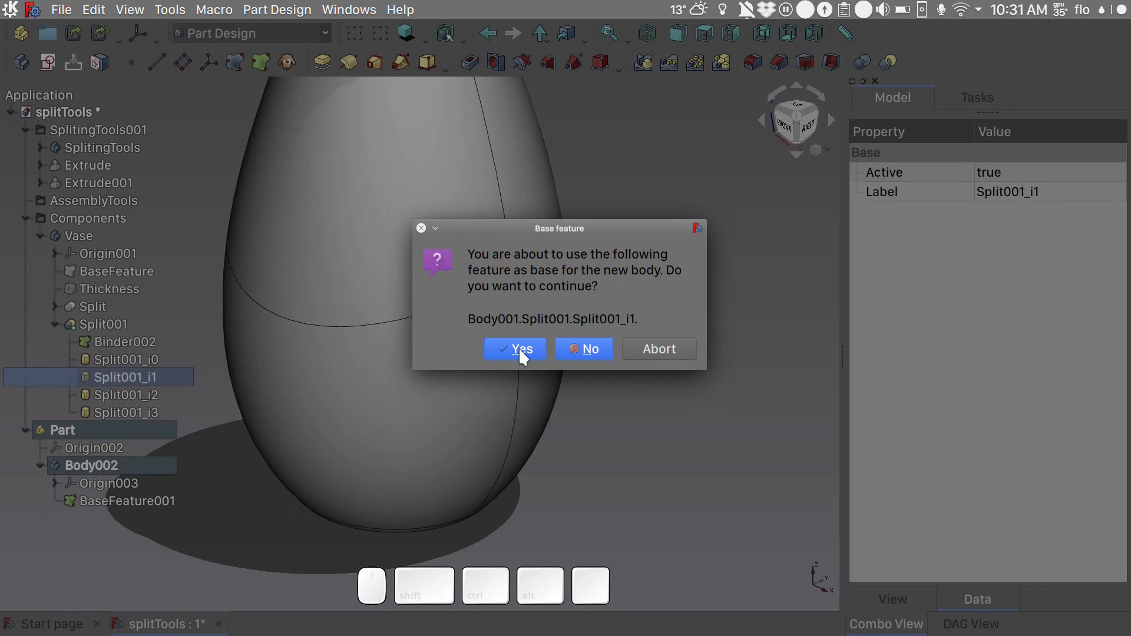
{"action": "left_click", "coordinate": [518, 348]}
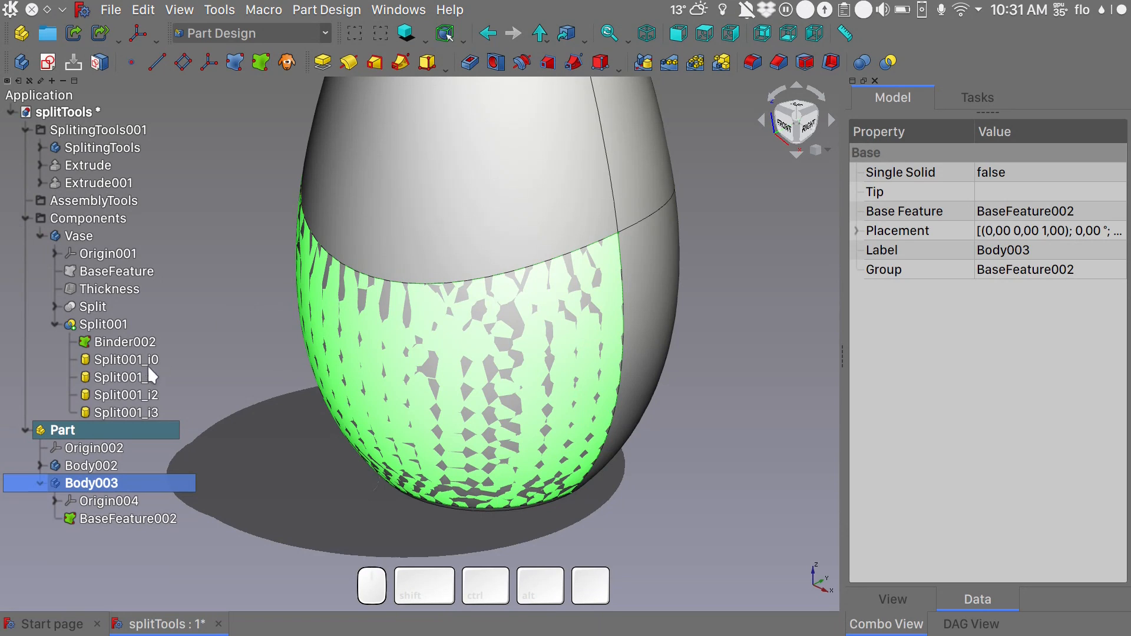
- Create a third body in the Part with the split piece Split001_i2 as its base feature
{"action": "left_click", "coordinate": [135, 395]}
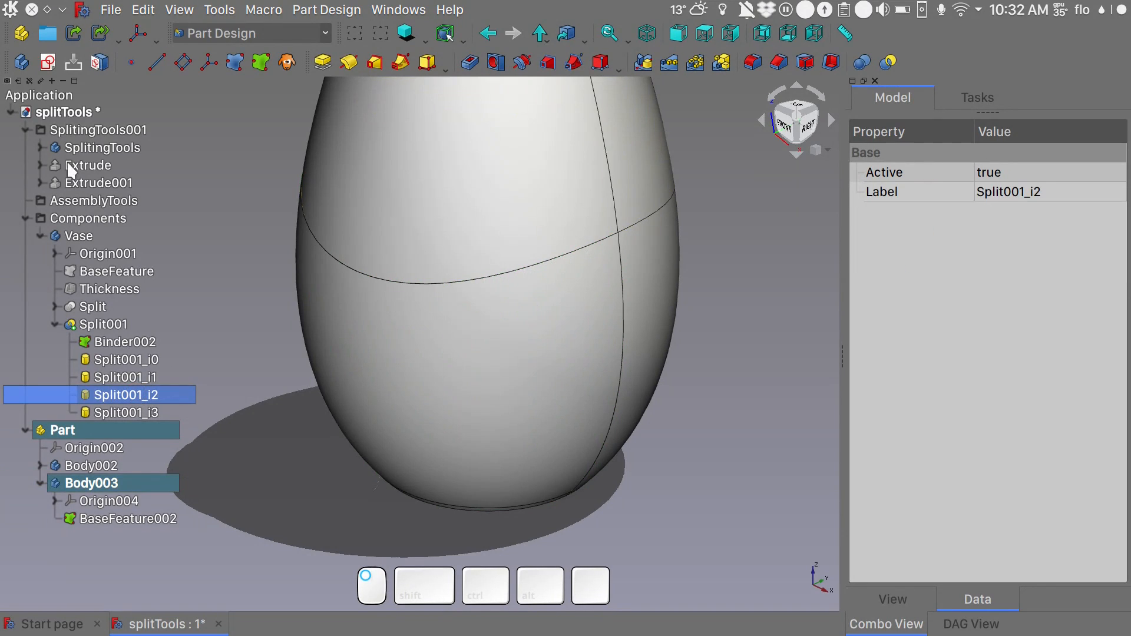
{"action": "left_click", "coordinate": [22, 65]}
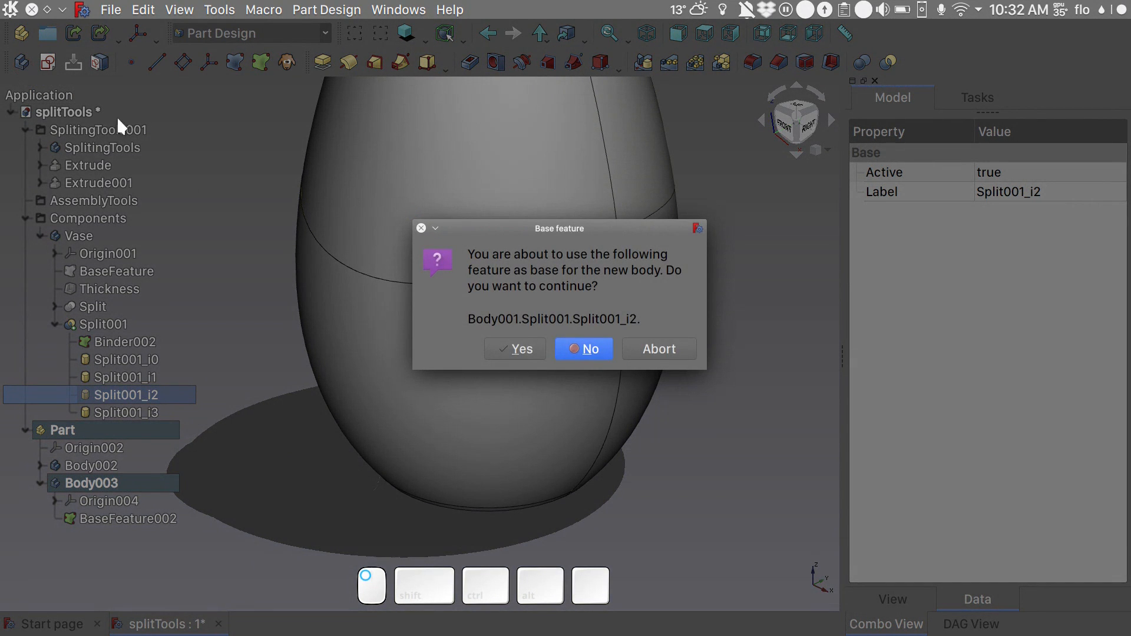
{"action": "left_click", "coordinate": [517, 347]}
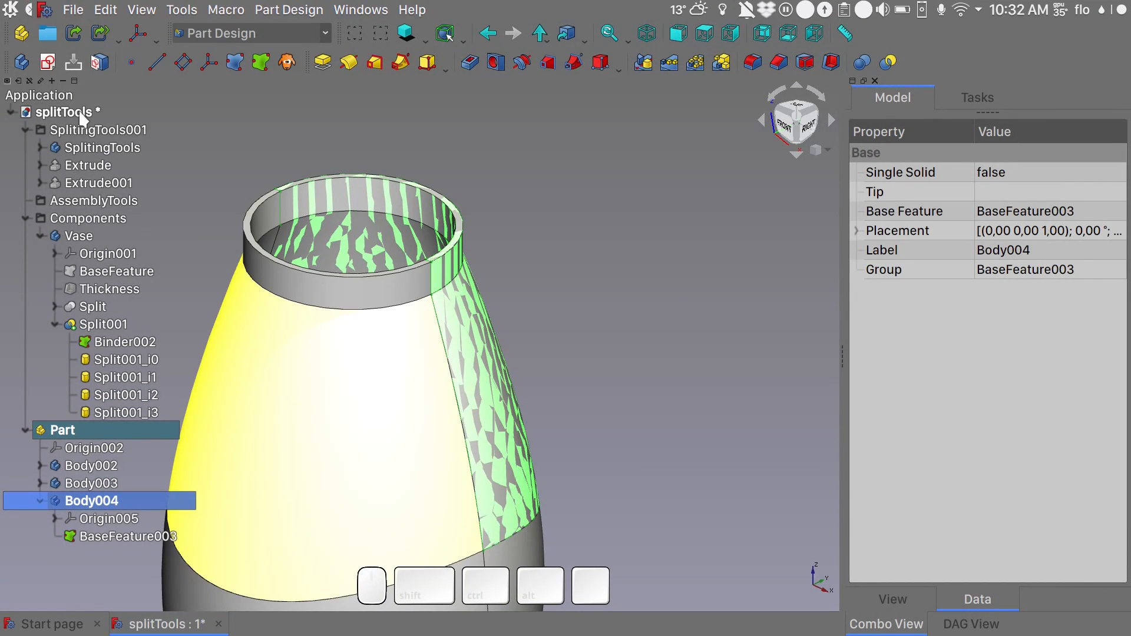
- Create a fourth body in the Part with Split001_i3 as its base feature, and save the document
{"action": "left_click", "coordinate": [126, 412]}
{"action": "left_click", "coordinate": [22, 60]}
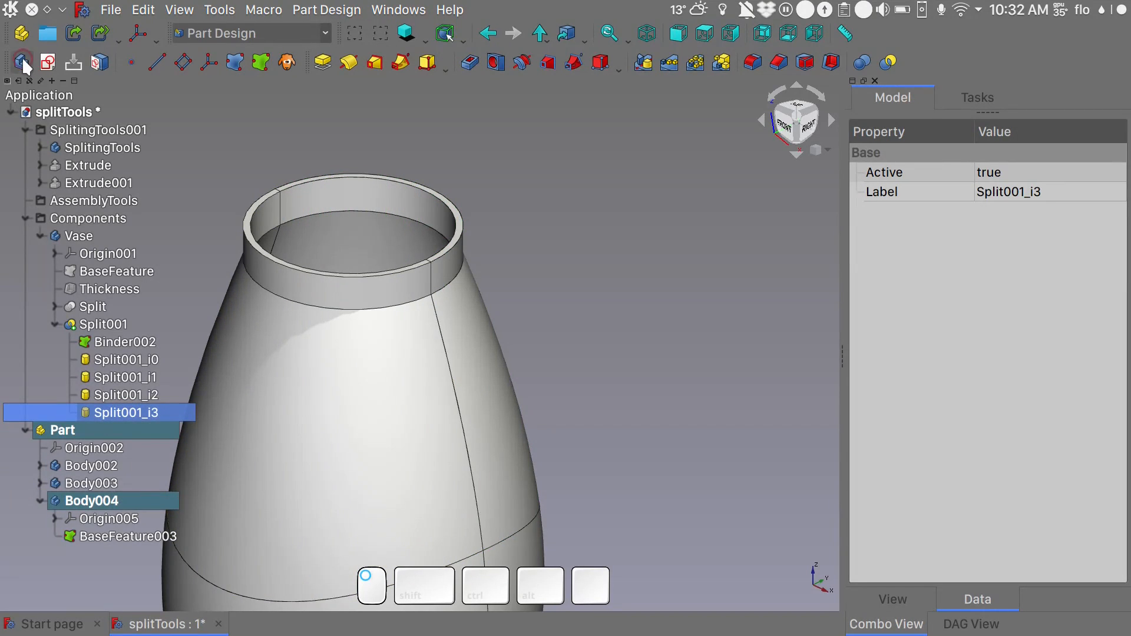
{"action": "left_click", "coordinate": [538, 347]}
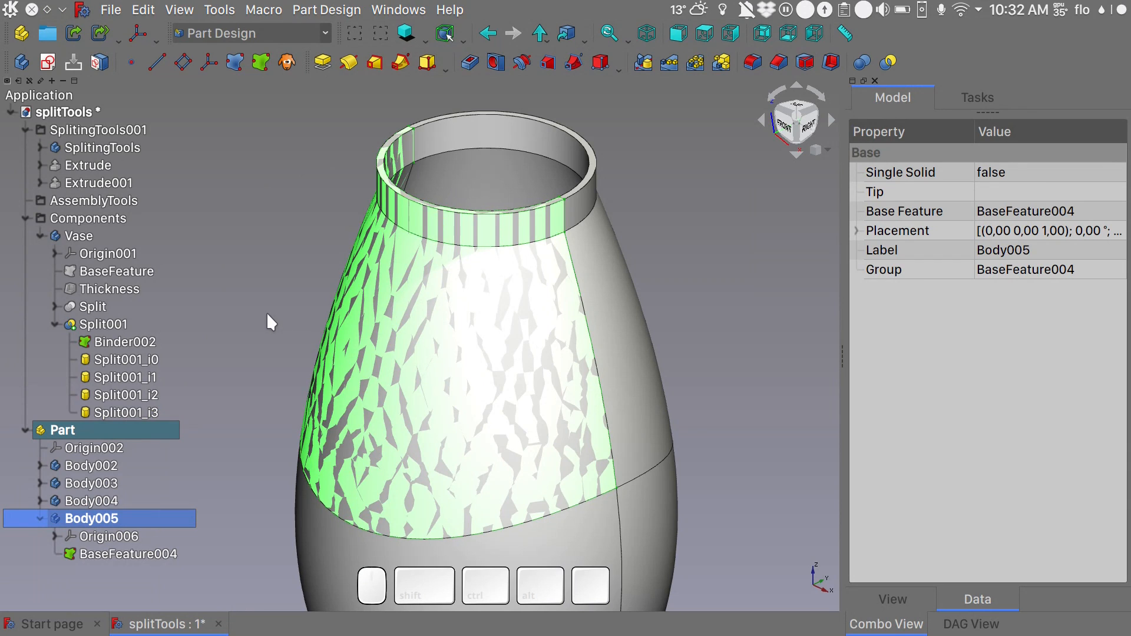
{"action": "key", "text": "ctrl+s"}
- Hide the Components, AssemblyTools and SplitingTools001 groups, and collapse the expanded groups in the model tree
{"action": "left_click", "coordinate": [107, 219]}
{"action": "key", "text": "space"}
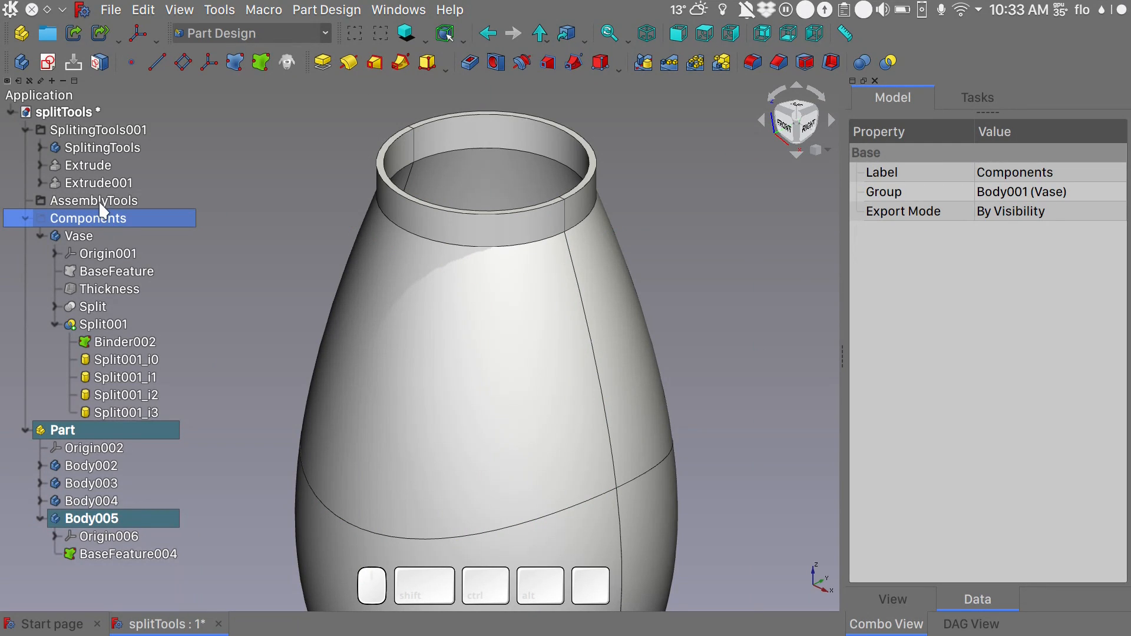
{"action": "left_click", "coordinate": [101, 202]}
{"action": "key", "text": "space"}
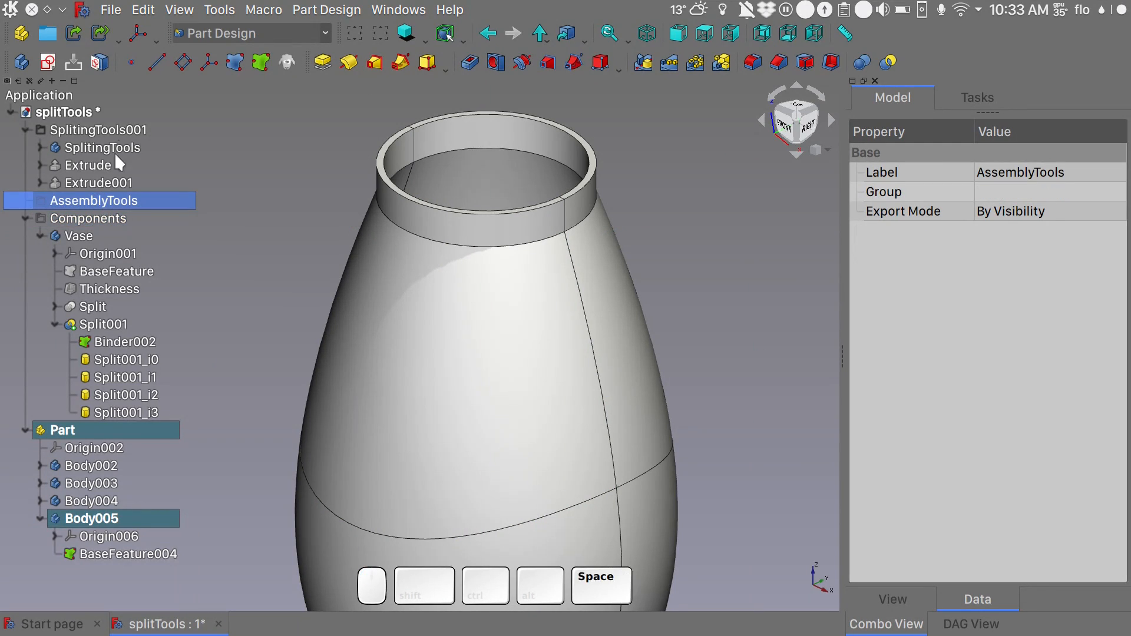
{"action": "left_click", "coordinate": [120, 129]}
{"action": "key", "text": "space"}
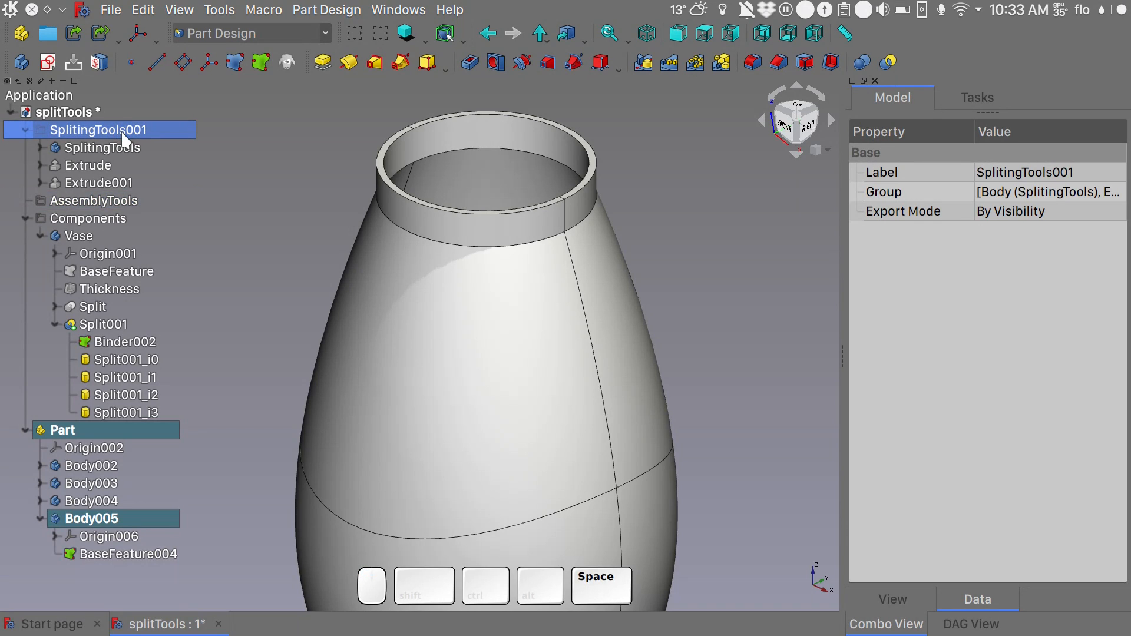
{"action": "left_click", "coordinate": [26, 129]}
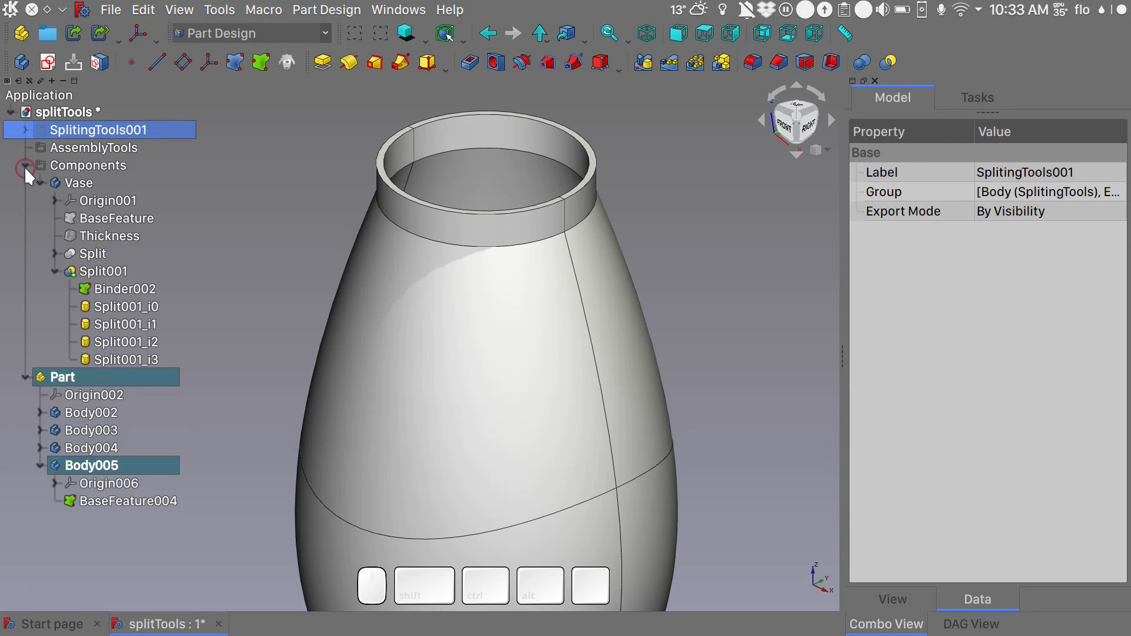
{"action": "left_click", "coordinate": [24, 166]}
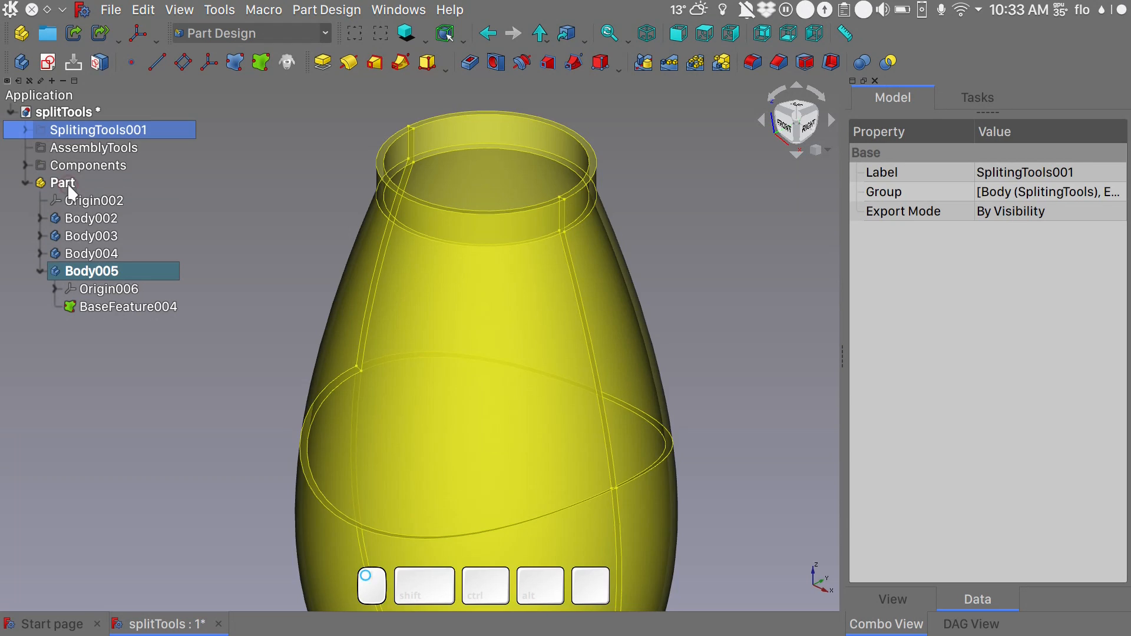
- Rename the Part container as FinalProduct
{"action": "left_click", "coordinate": [68, 186]}
{"action": "key", "text": "F2"}
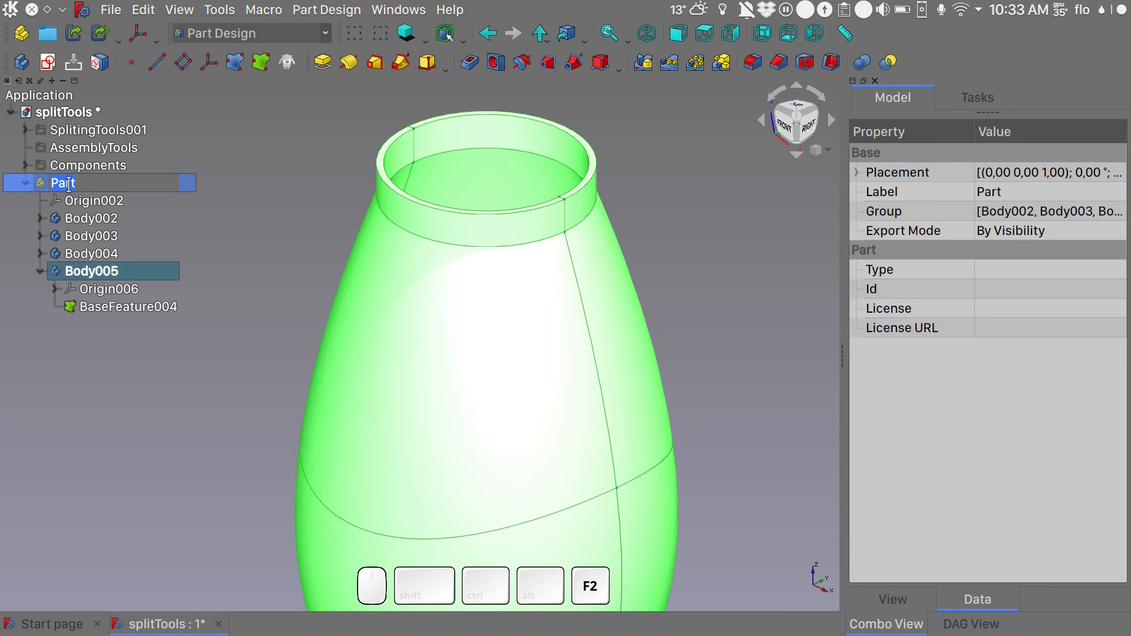
{"action": "type", "text": "FinalProduct"}
{"action": "key", "text": "Return"}
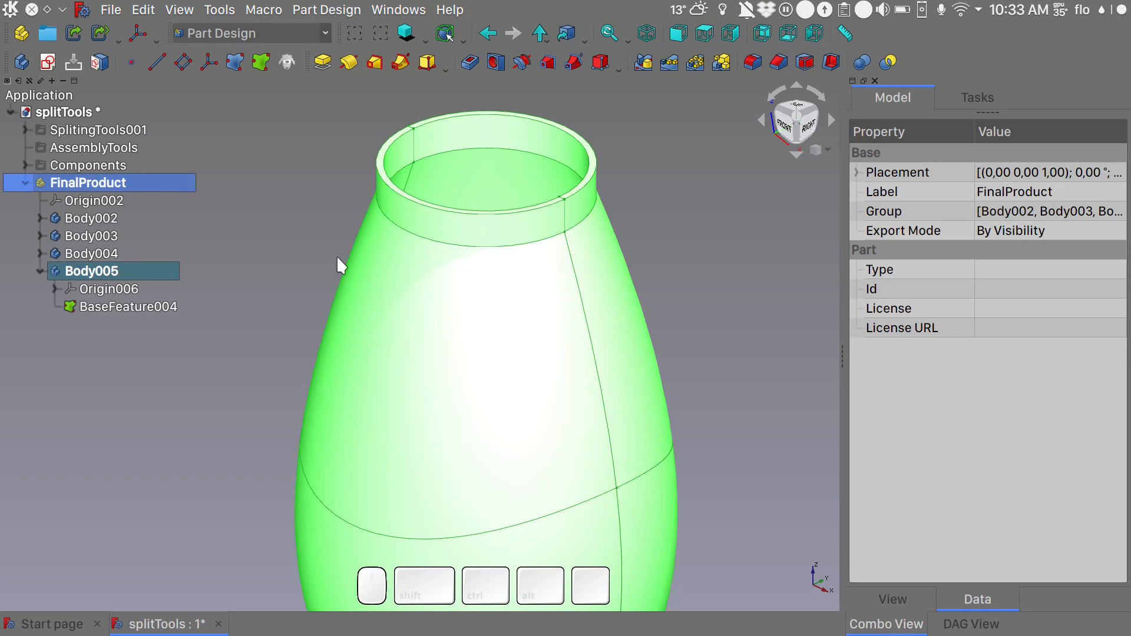
- Identify which vase piece Body002 is in the 3D view and rename the body as Bottom
{"action": "scroll", "coordinate": [337, 257], "scroll_direction": "down", "scroll_amount": 4}
{"action": "middle_click_drag", "start_coordinate": [449, 353], "coordinate": [432, 312], "text": "shift"}
{"action": "left_click", "coordinate": [95, 219]}
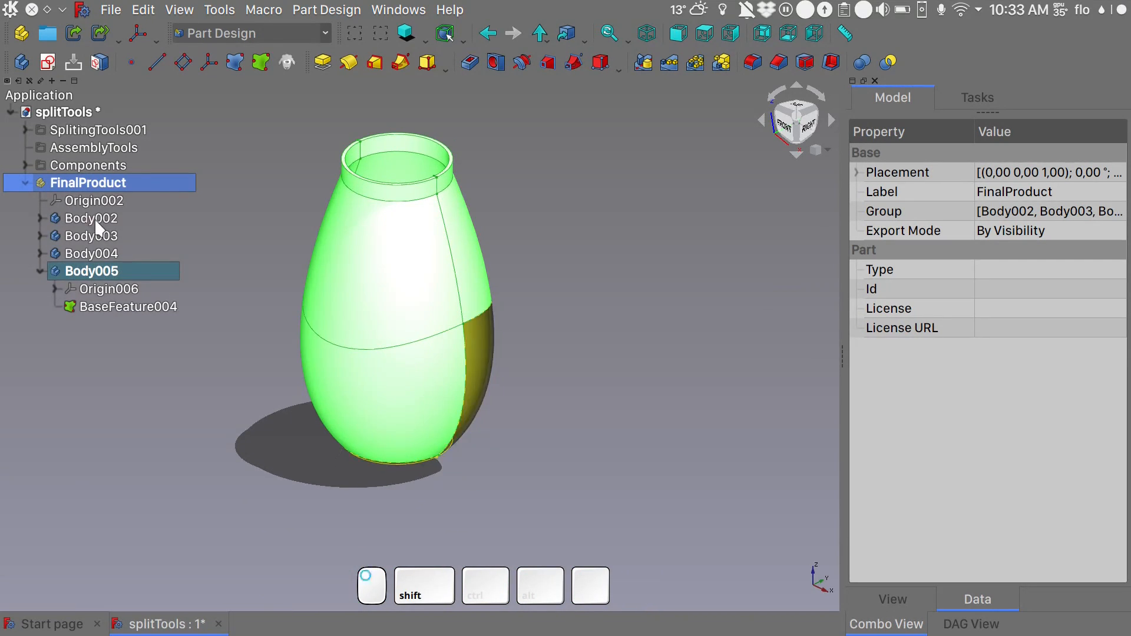
{"action": "middle_click_drag", "start_coordinate": [588, 418], "coordinate": [547, 316], "text": "alt"}
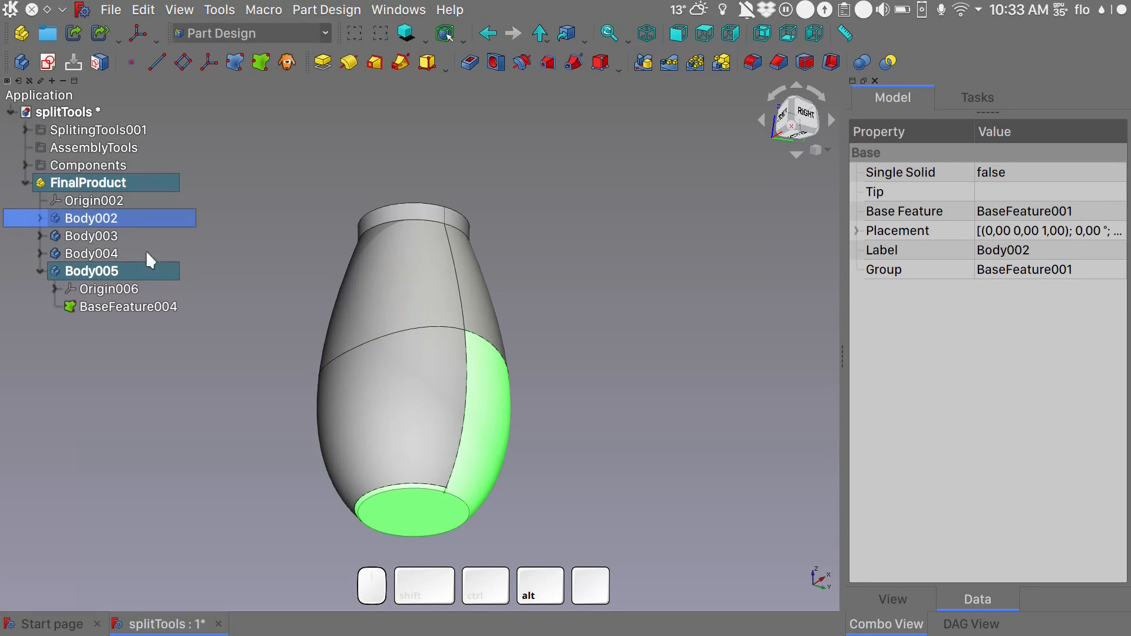
{"action": "left_click", "coordinate": [104, 222]}
{"action": "key", "text": "F2"}
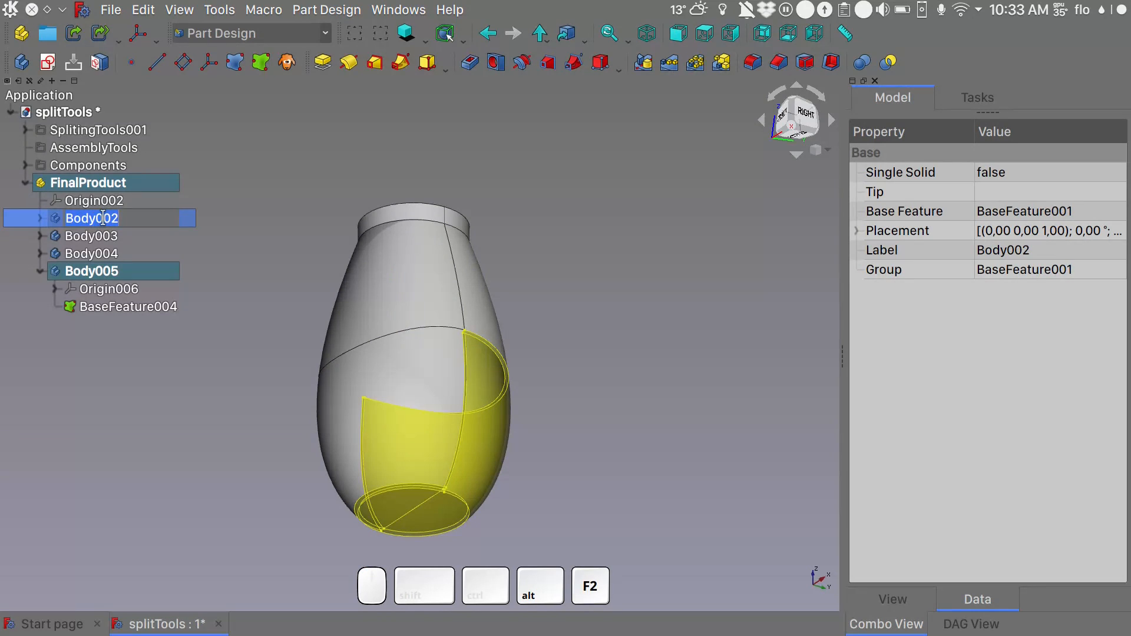
{"action": "type", "text": "Bottom"}
- Rename Body003, the lower side piece of the vase, as BottomSide
{"action": "left_click", "coordinate": [98, 236]}
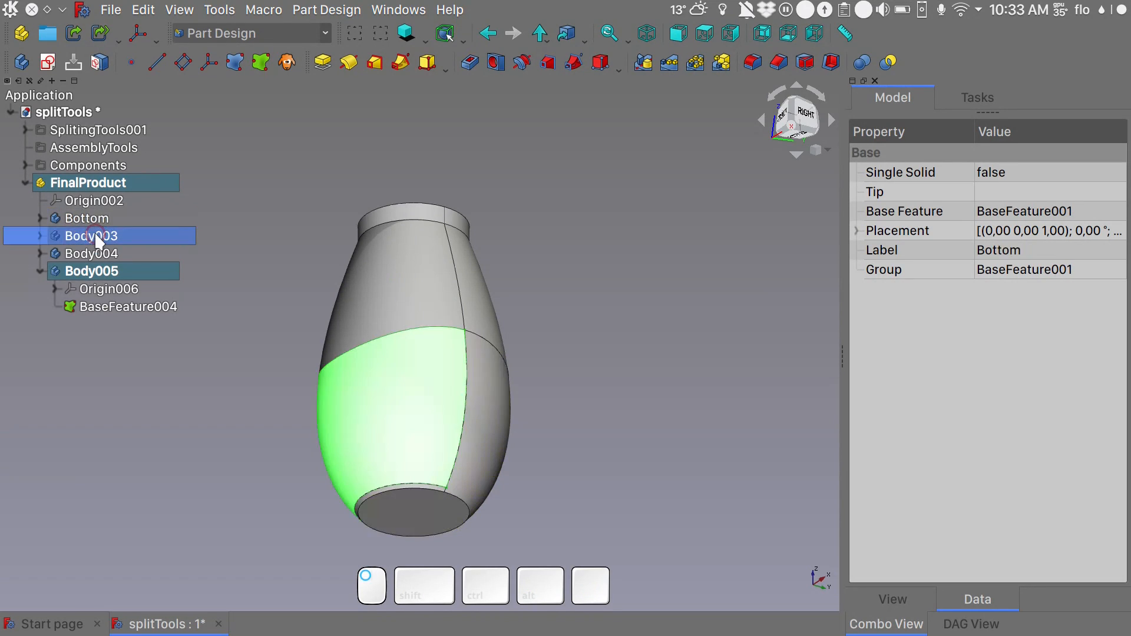
{"action": "key", "text": "F2"}
{"action": "type", "text": "BottomSide"}
{"action": "key", "text": "Return"}
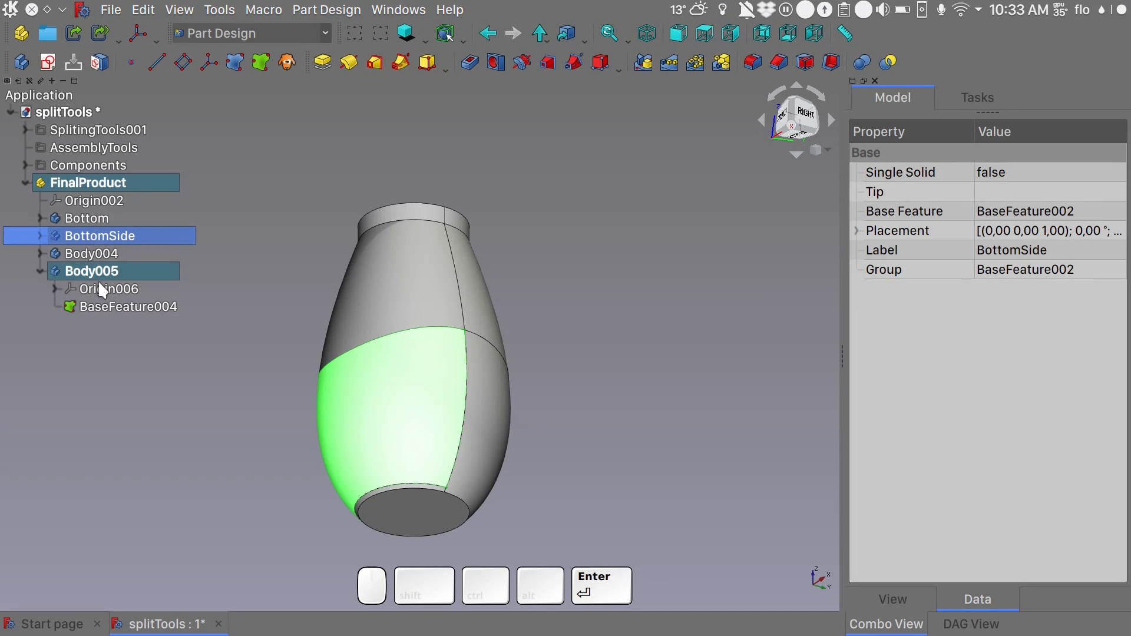
- Hide the two upper vase pieces, Body004 and Body005, and inspect the inside of the lower half
{"action": "left_click", "coordinate": [103, 254]}
{"action": "left_click", "coordinate": [111, 272], "text": "shift"}
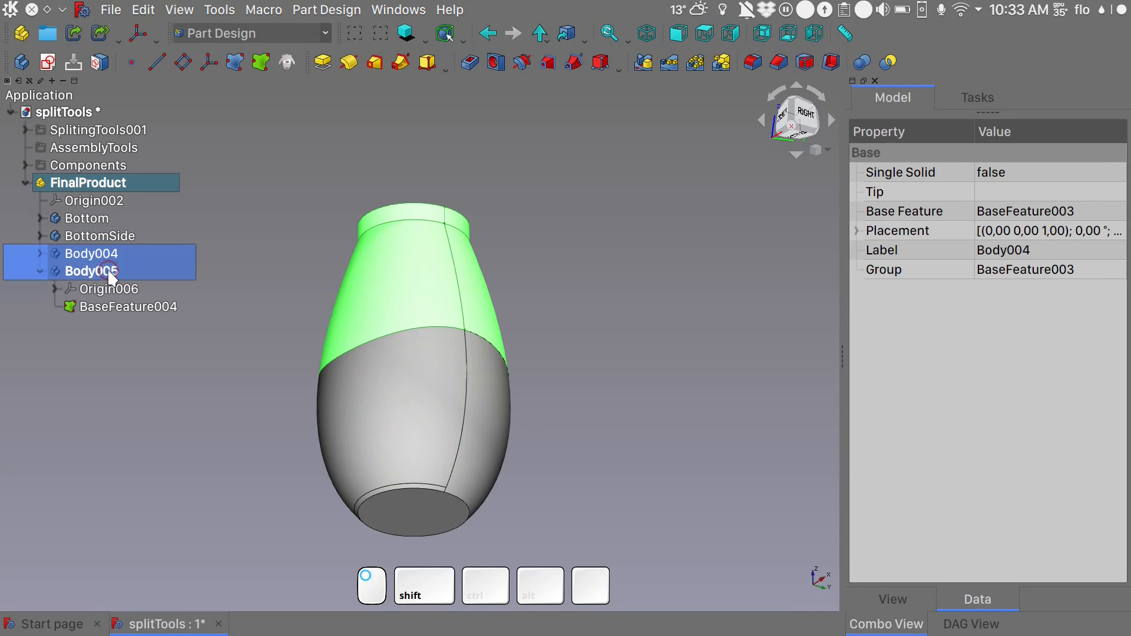
{"action": "key", "text": "space"}
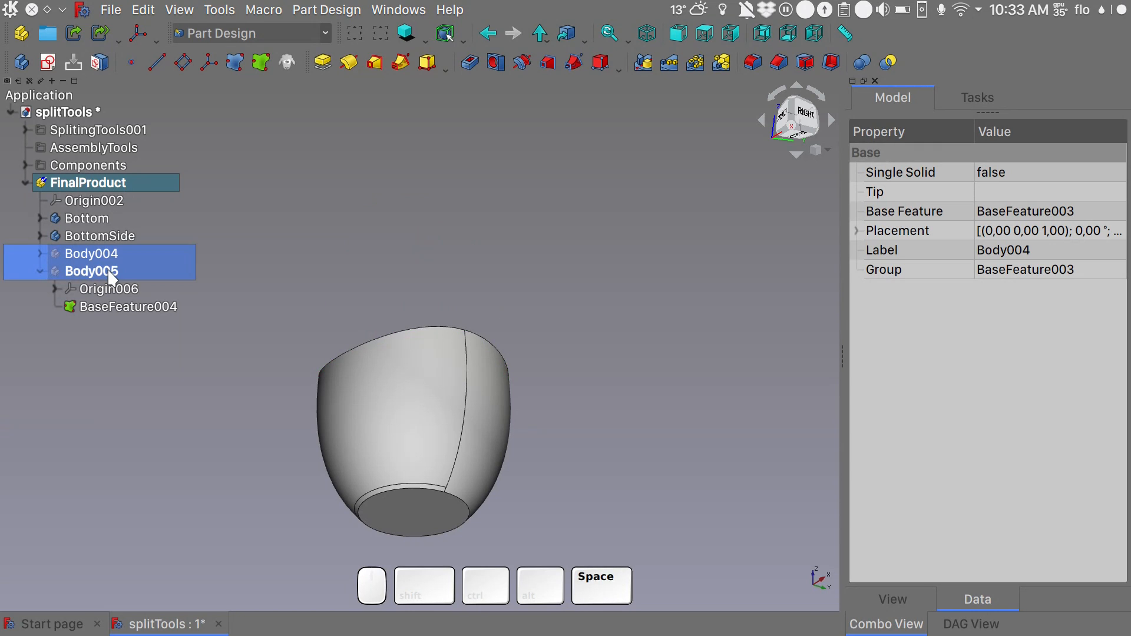
{"action": "left_click_drag", "start_coordinate": [363, 228], "coordinate": [559, 429], "text": "alt"}
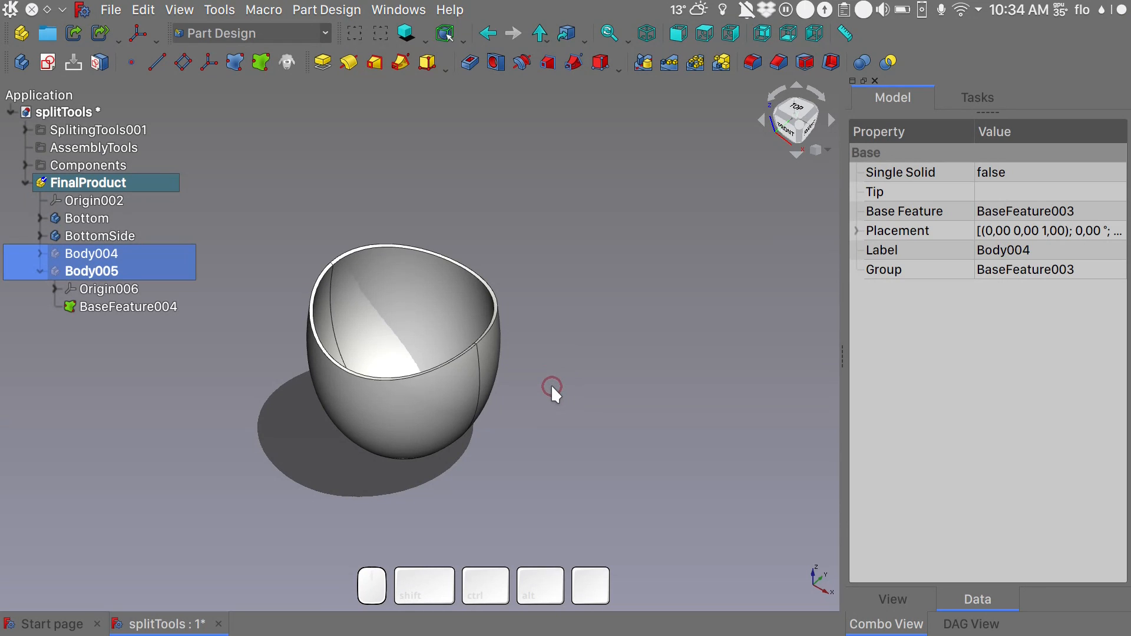
{"action": "left_click_drag", "start_coordinate": [552, 374], "coordinate": [552, 286], "text": "alt"}
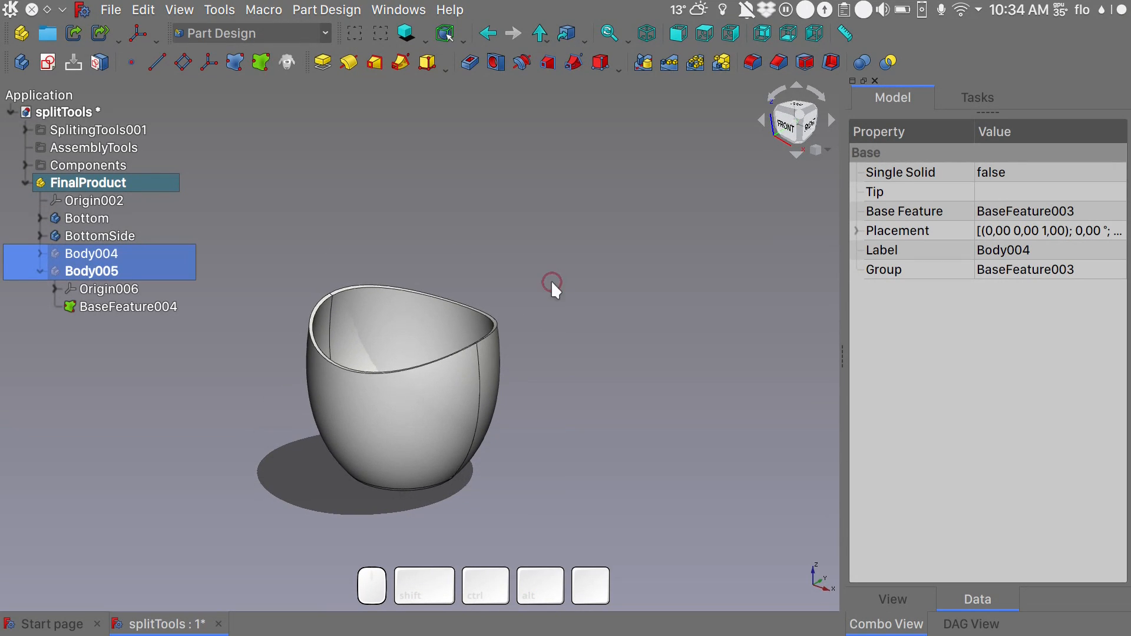
- Set the Bottom body's shape color to light orange #ffba7d in its display properties and check the piece in the 3D view
{"action": "left_click", "coordinate": [80, 221]}
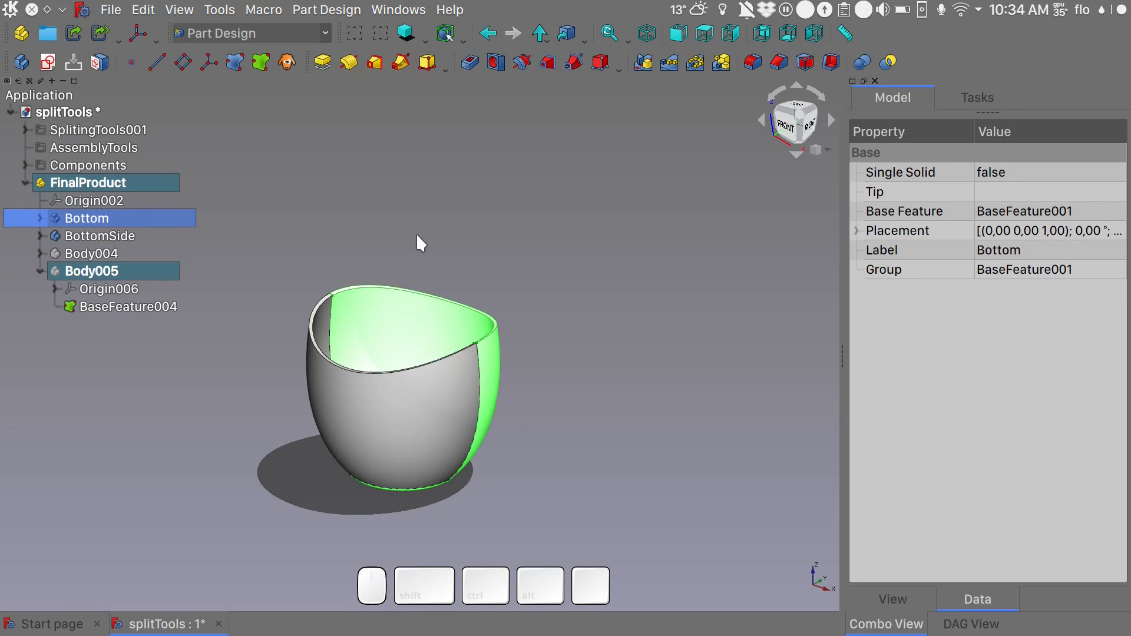
{"action": "left_click", "coordinate": [40, 218]}
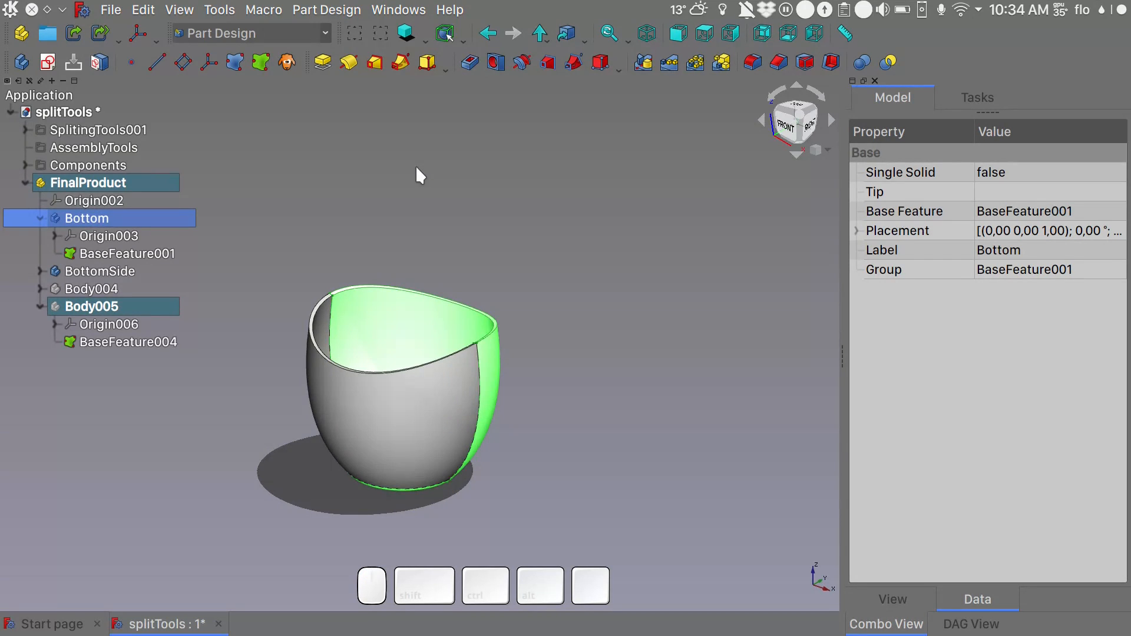
{"action": "key", "text": "ctrl+d"}
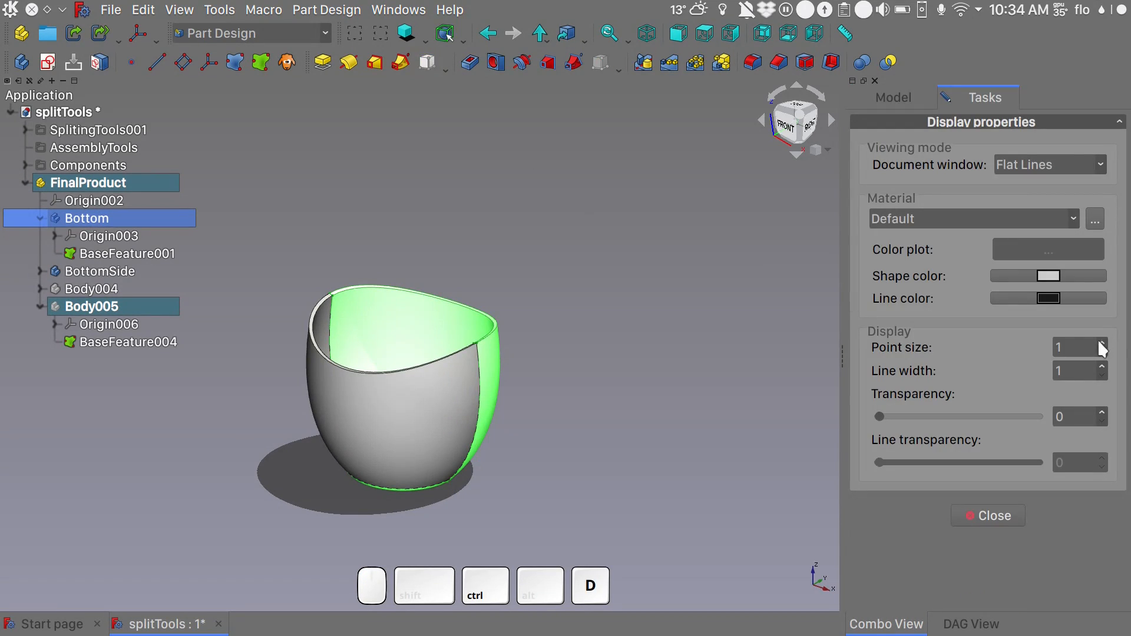
{"action": "left_click", "coordinate": [1049, 280]}
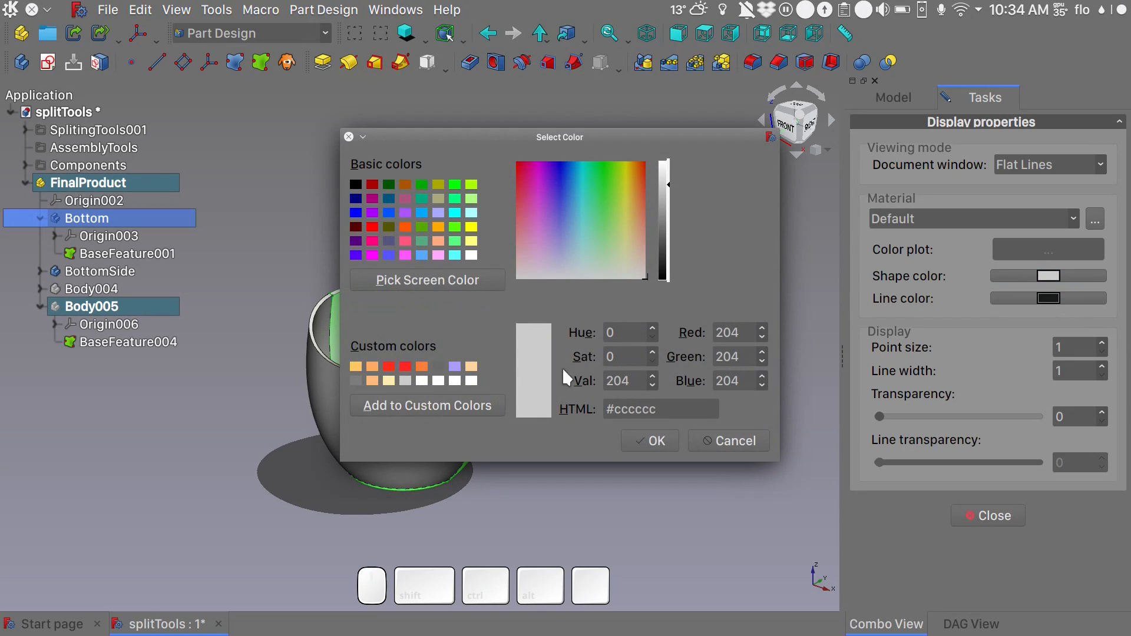
{"action": "left_click", "coordinate": [371, 381]}
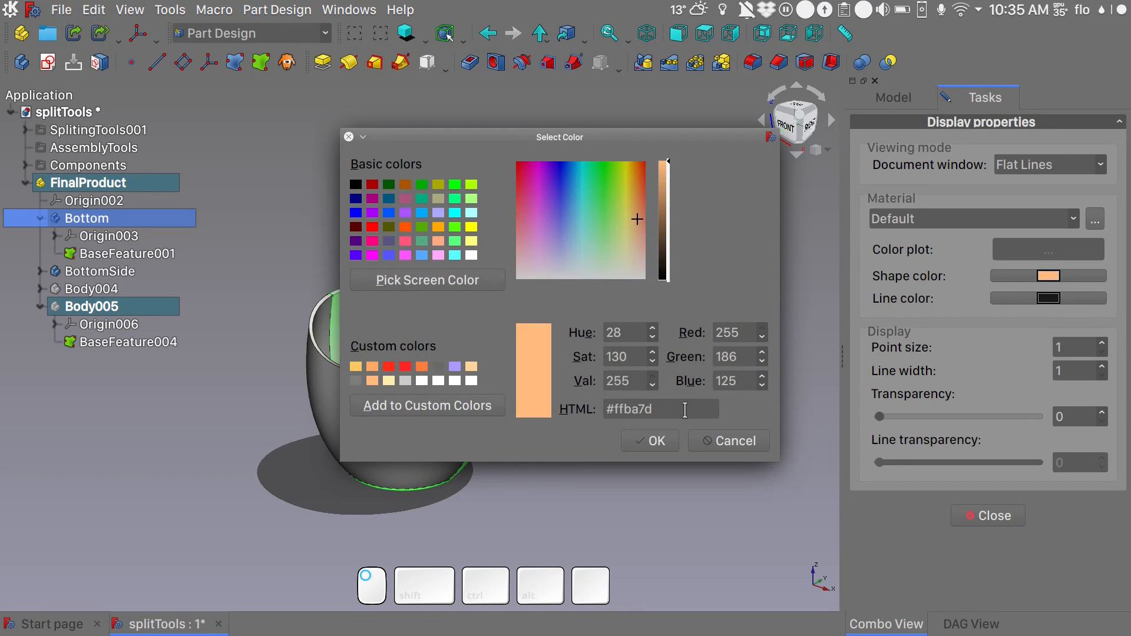
{"action": "left_click", "coordinate": [652, 441]}
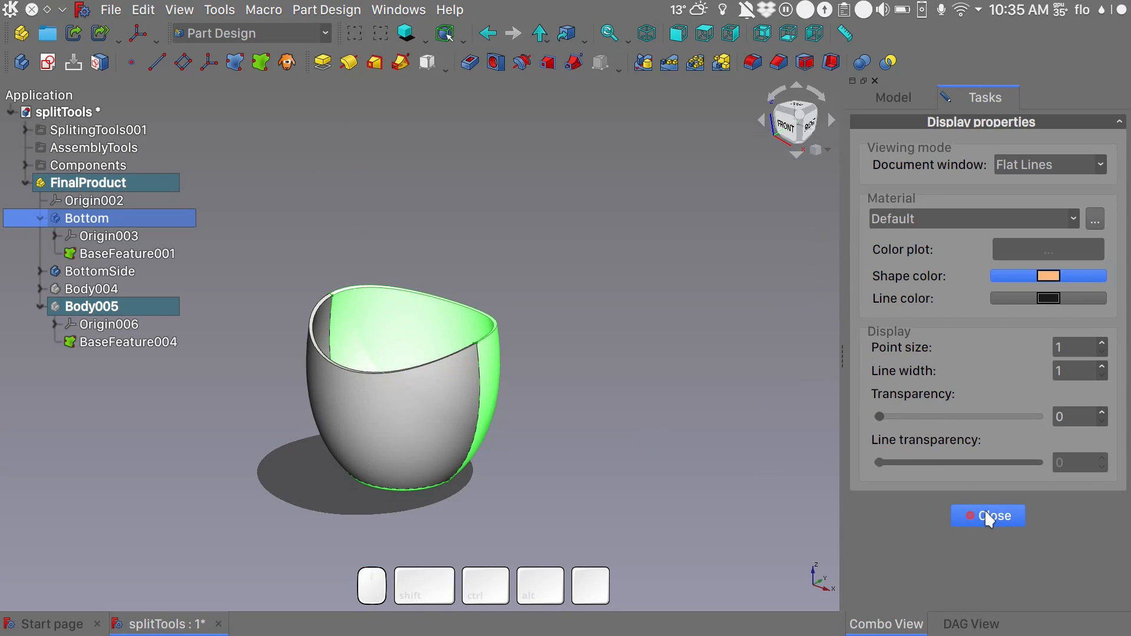
{"action": "left_click", "coordinate": [987, 514]}
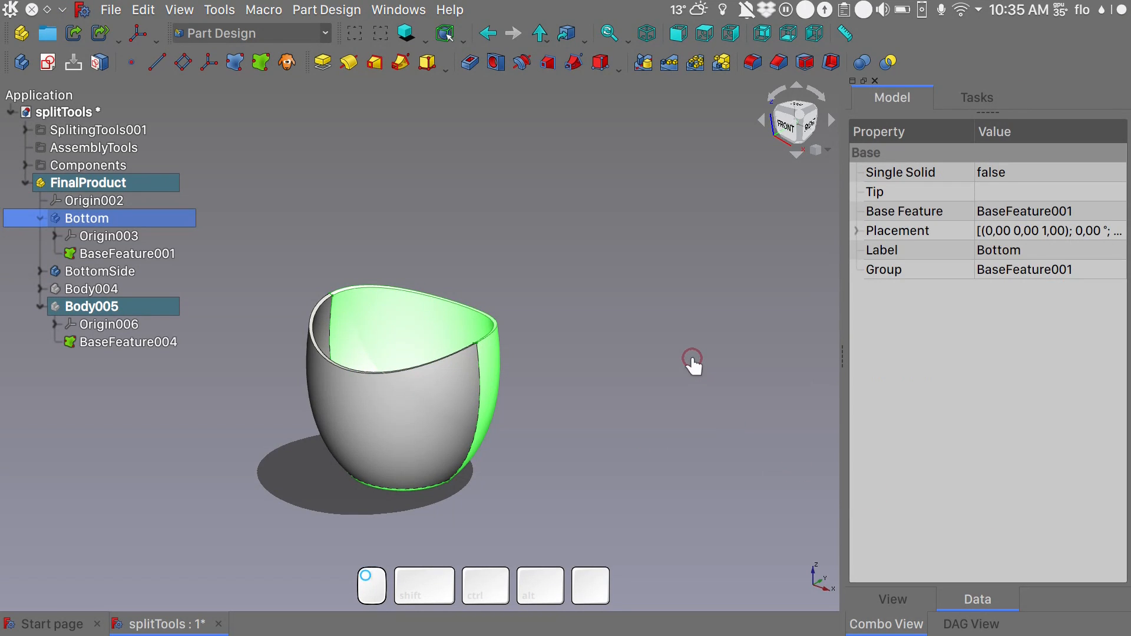
{"action": "left_click", "coordinate": [691, 355]}
{"action": "key", "text": "alt"}
{"action": "middle_click_drag", "start_coordinate": [613, 358], "coordinate": [609, 358], "text": "alt"}
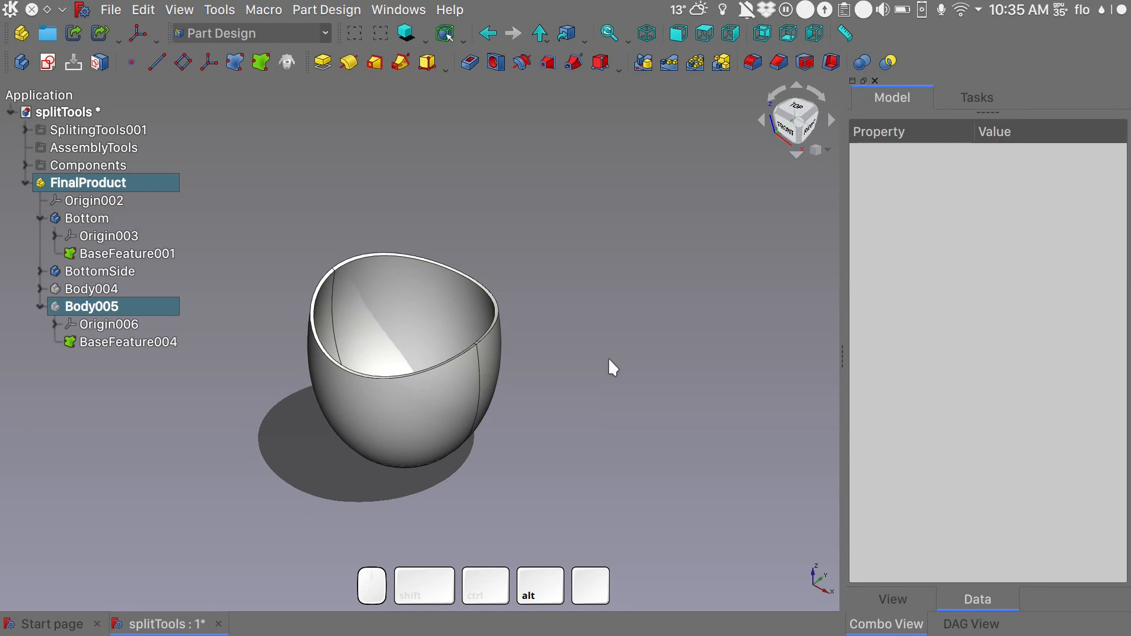
- Show the view properties of the Bottom body's base feature and select its Map Face Color setting
{"action": "left_click", "coordinate": [147, 252]}
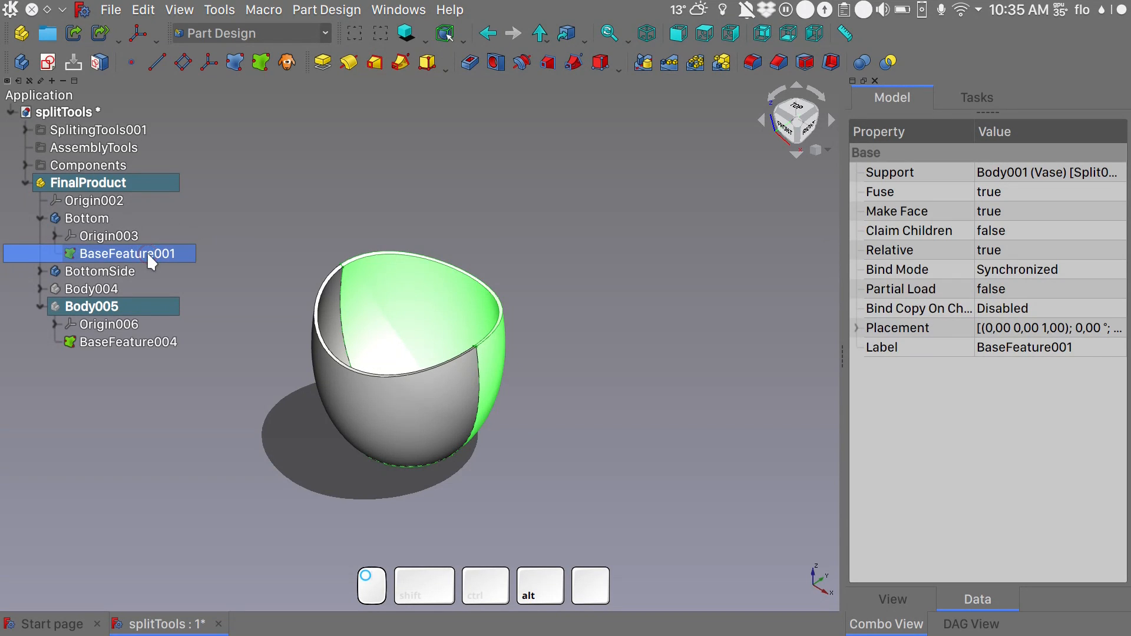
{"action": "left_click", "coordinate": [893, 600]}
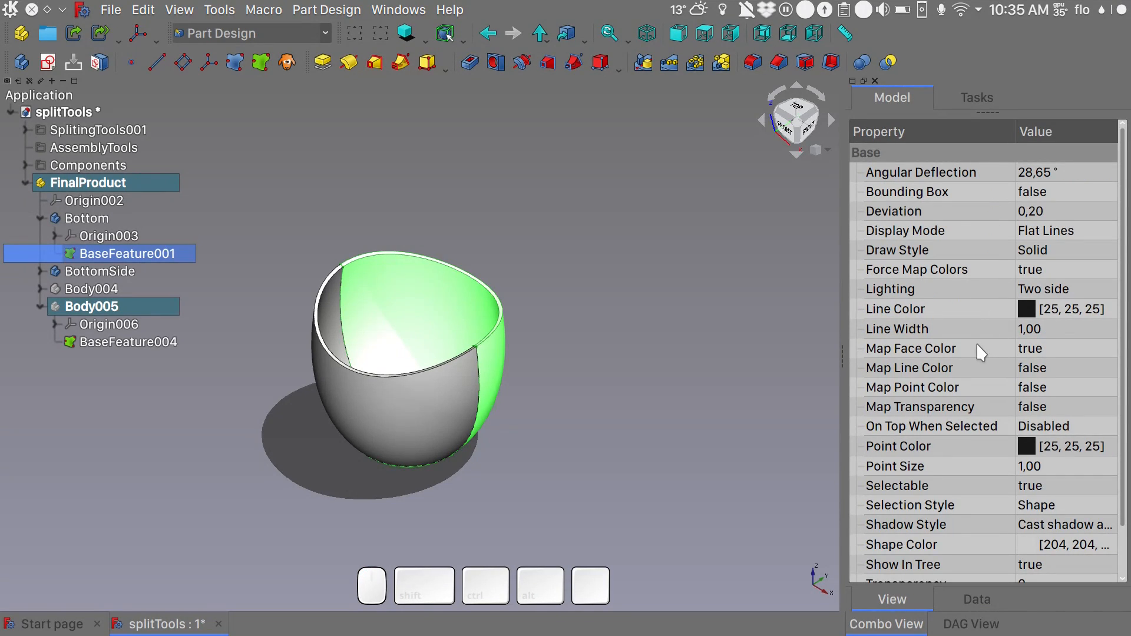
{"action": "left_click", "coordinate": [1030, 353]}
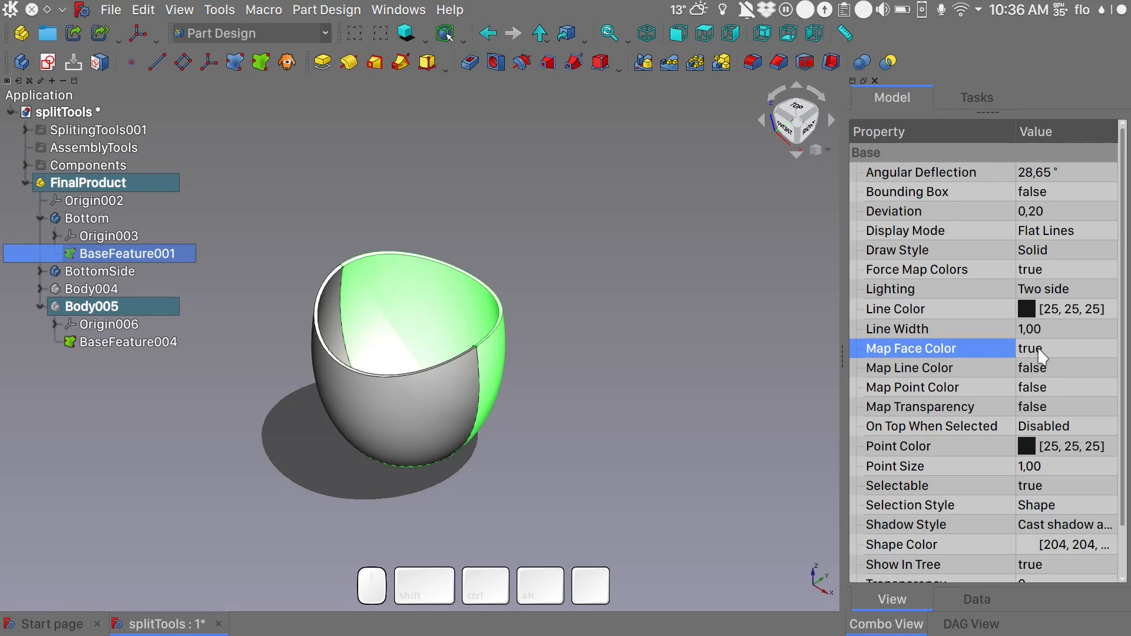
- Set Map Face Color to false for the Bottom body's base feature and clear the selection
{"action": "left_click", "coordinate": [1038, 350]}
{"action": "left_click", "coordinate": [1038, 349]}
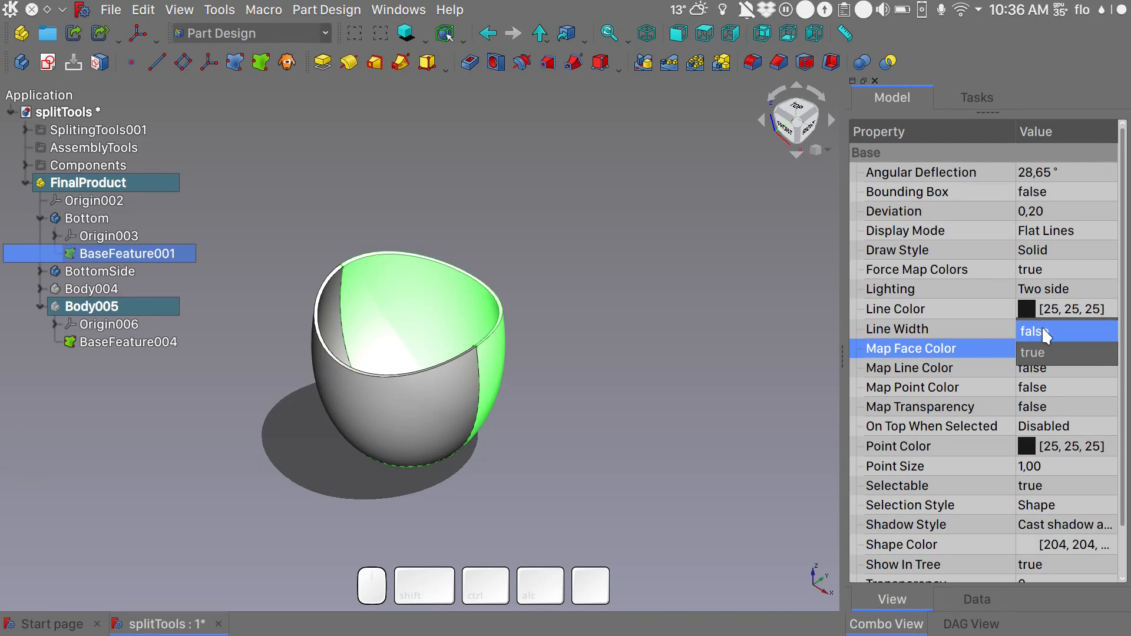
{"action": "left_click", "coordinate": [1040, 331]}
{"action": "left_click", "coordinate": [774, 377]}
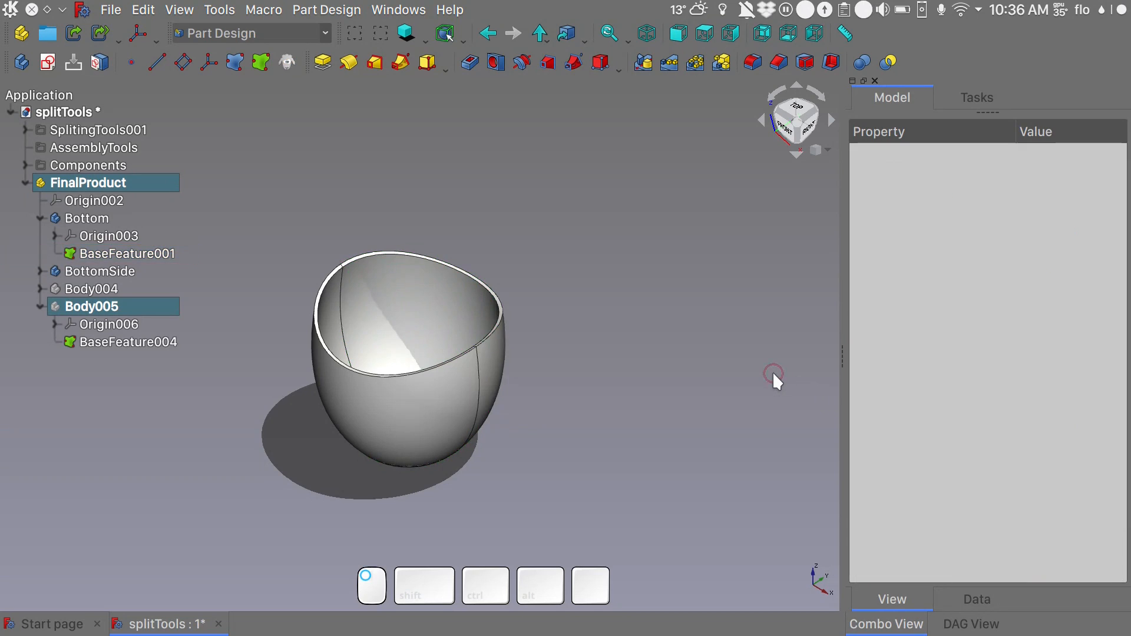
- Set the shape color of the Bottom body's base feature to light orange #ffba7d in its display properties
{"action": "left_click", "coordinate": [143, 252]}
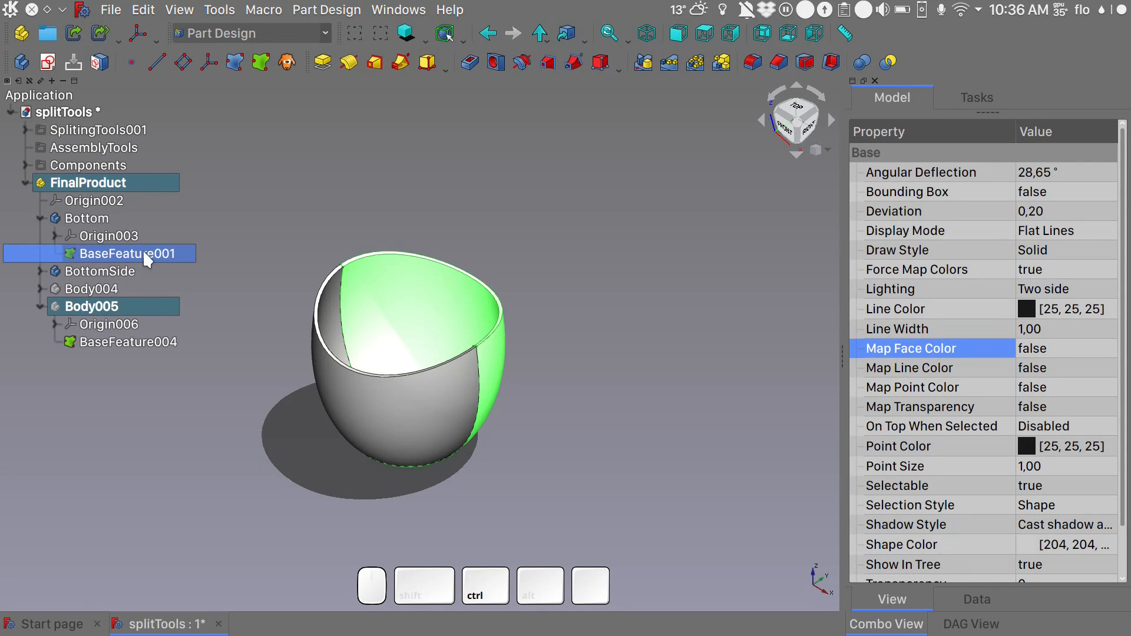
{"action": "key", "text": "ctrl+d"}
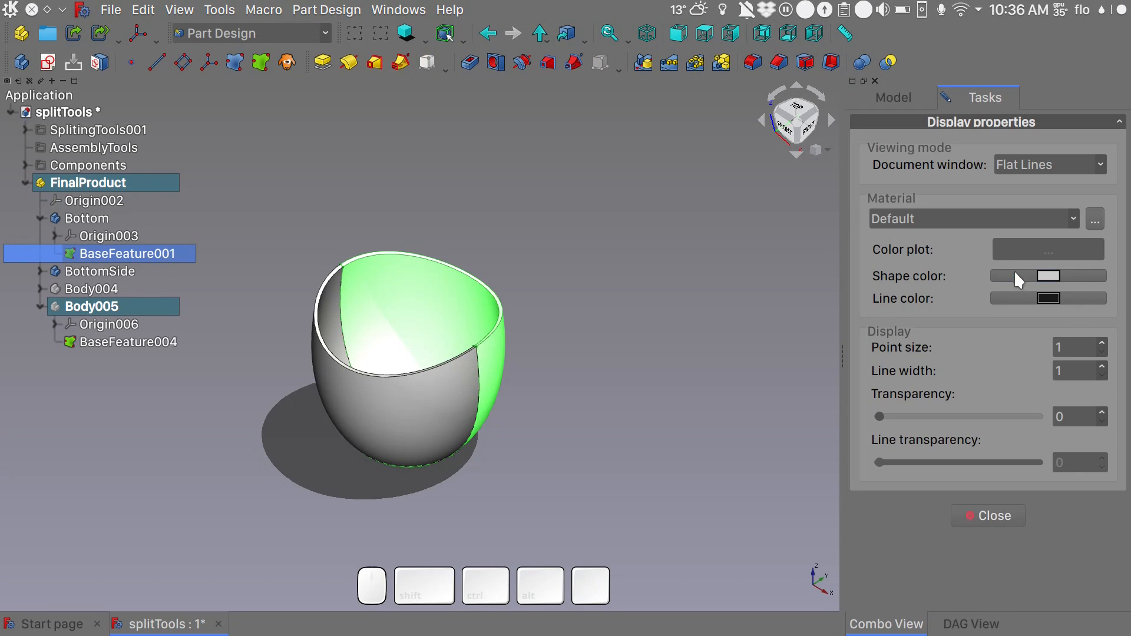
{"action": "left_click", "coordinate": [1050, 278]}
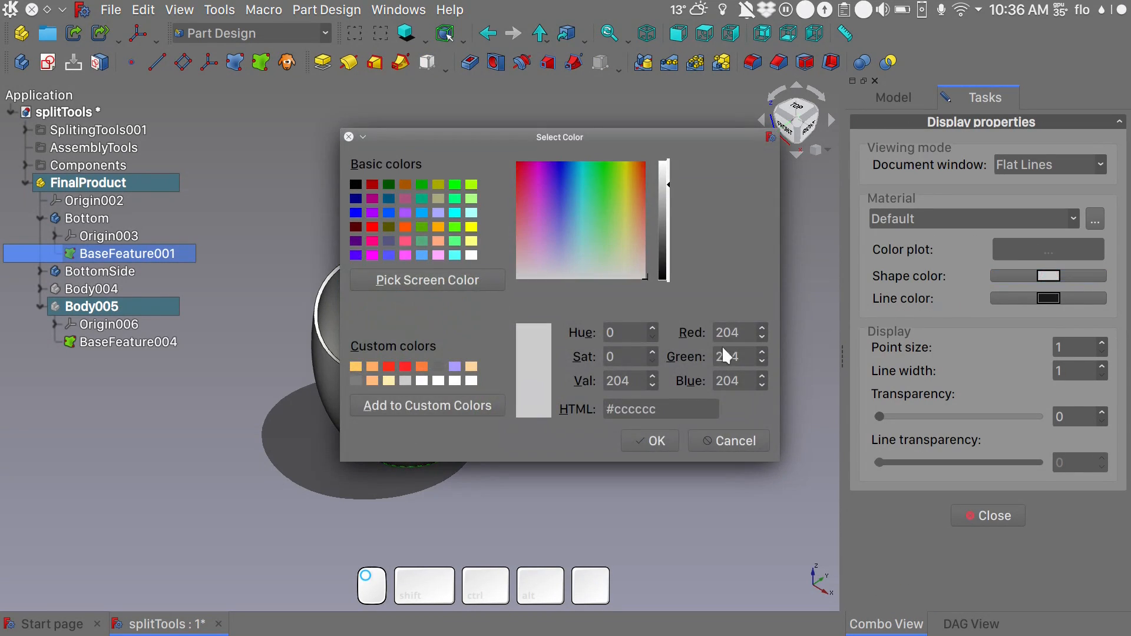
{"action": "left_click", "coordinate": [373, 381]}
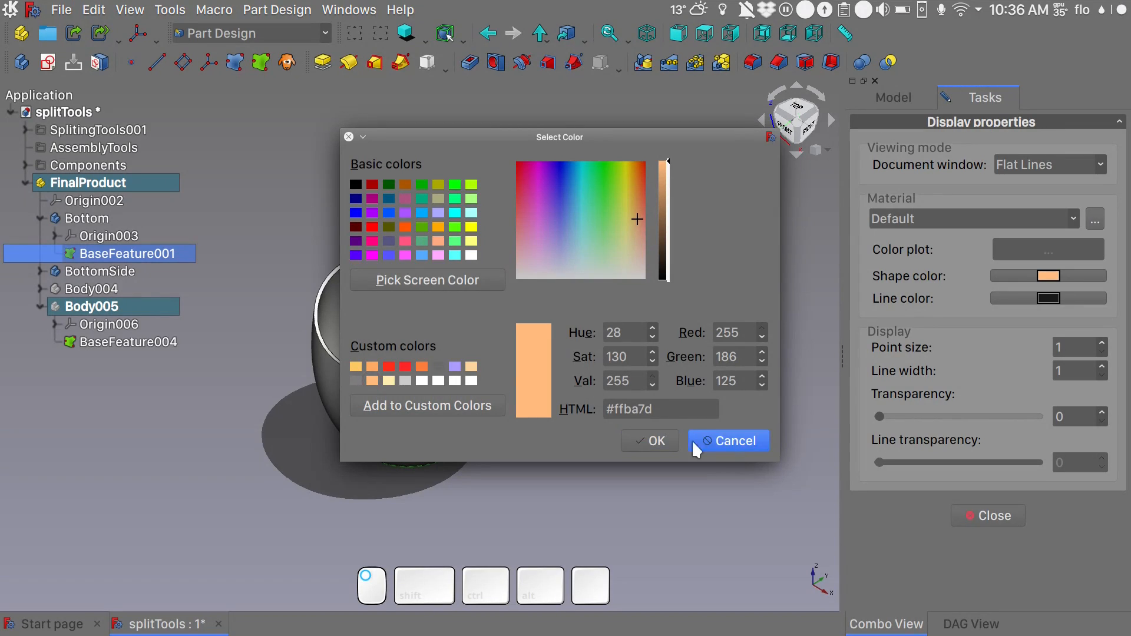
{"action": "left_click", "coordinate": [652, 440]}
{"action": "left_click", "coordinate": [698, 378]}
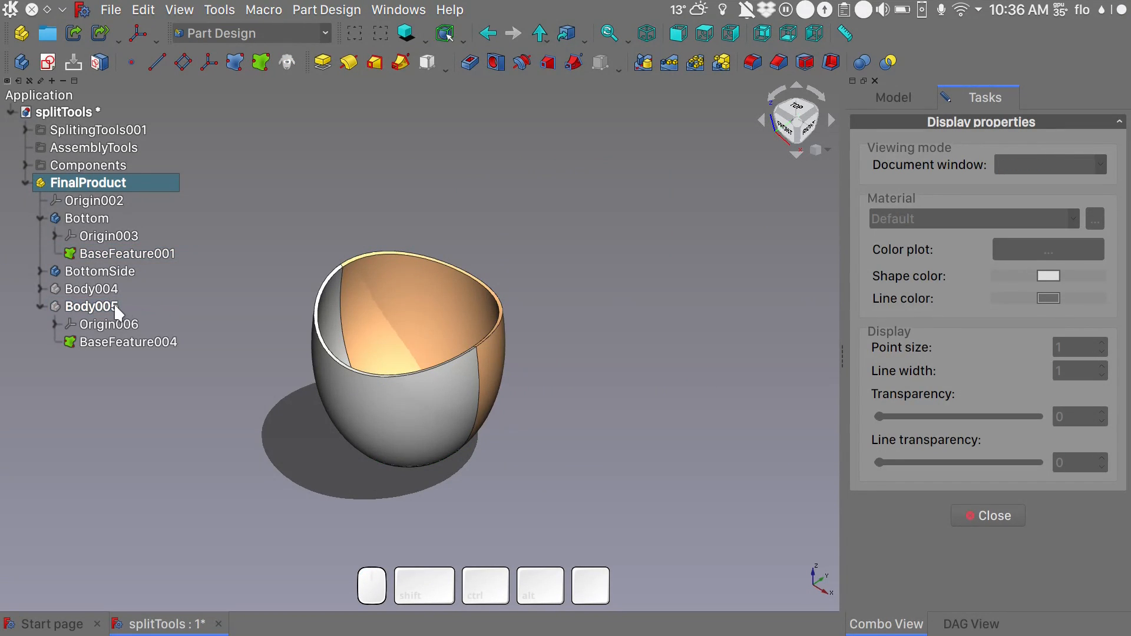
- Set the BottomSide body's shape color to light orange #ffba7d and close the display properties
{"action": "left_click", "coordinate": [107, 273]}
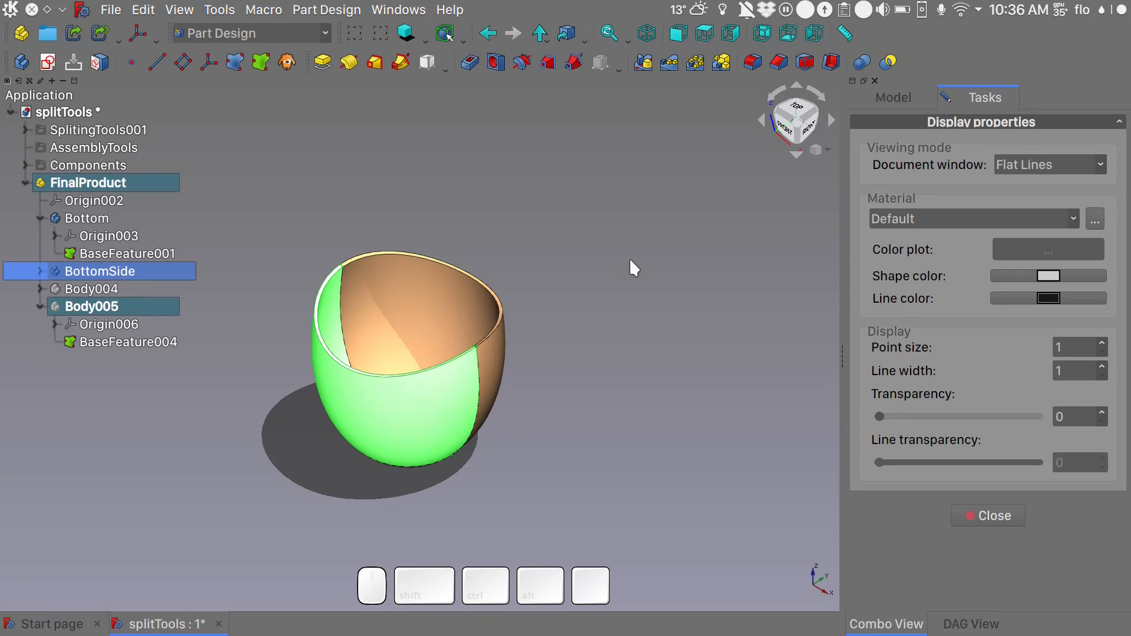
{"action": "left_click", "coordinate": [1054, 279]}
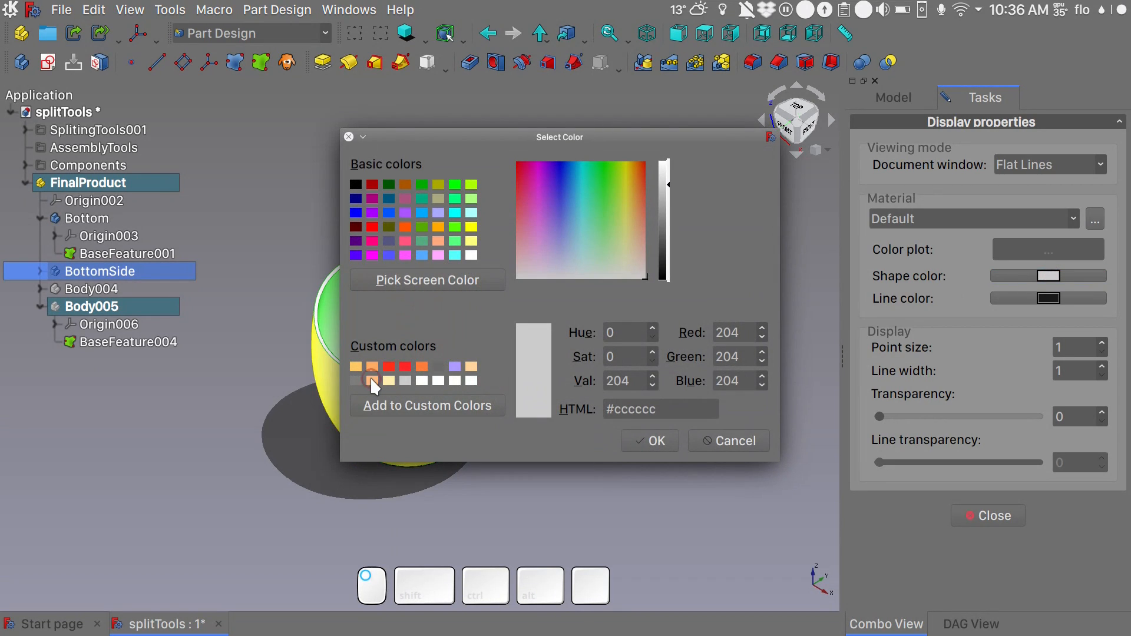
{"action": "left_click", "coordinate": [373, 381]}
{"action": "left_click", "coordinate": [649, 442]}
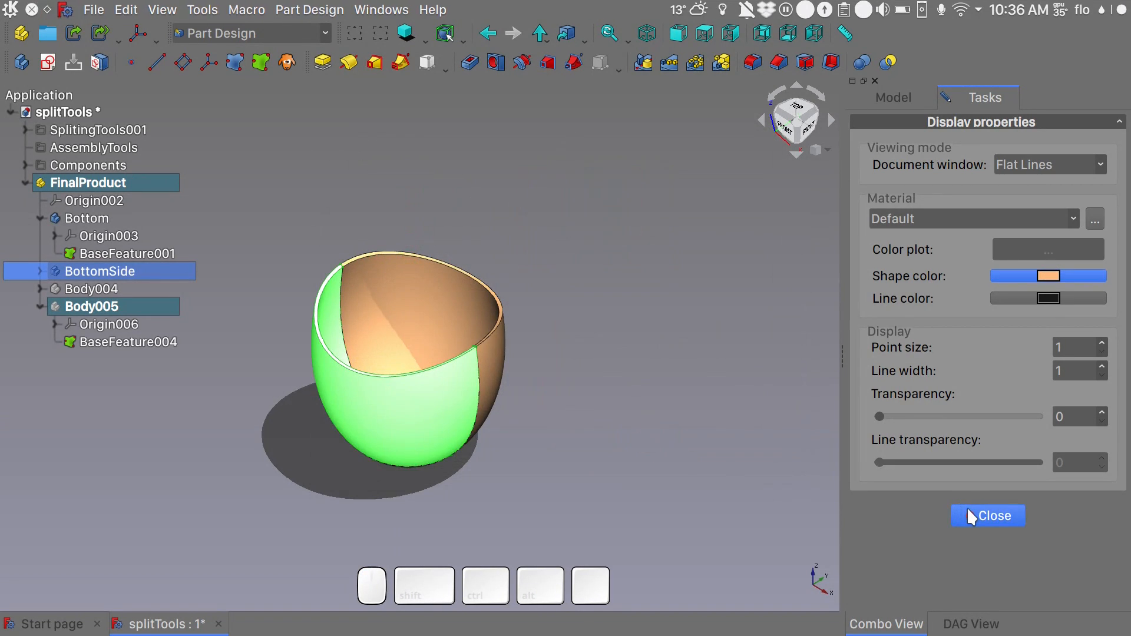
{"action": "left_click", "coordinate": [972, 515]}
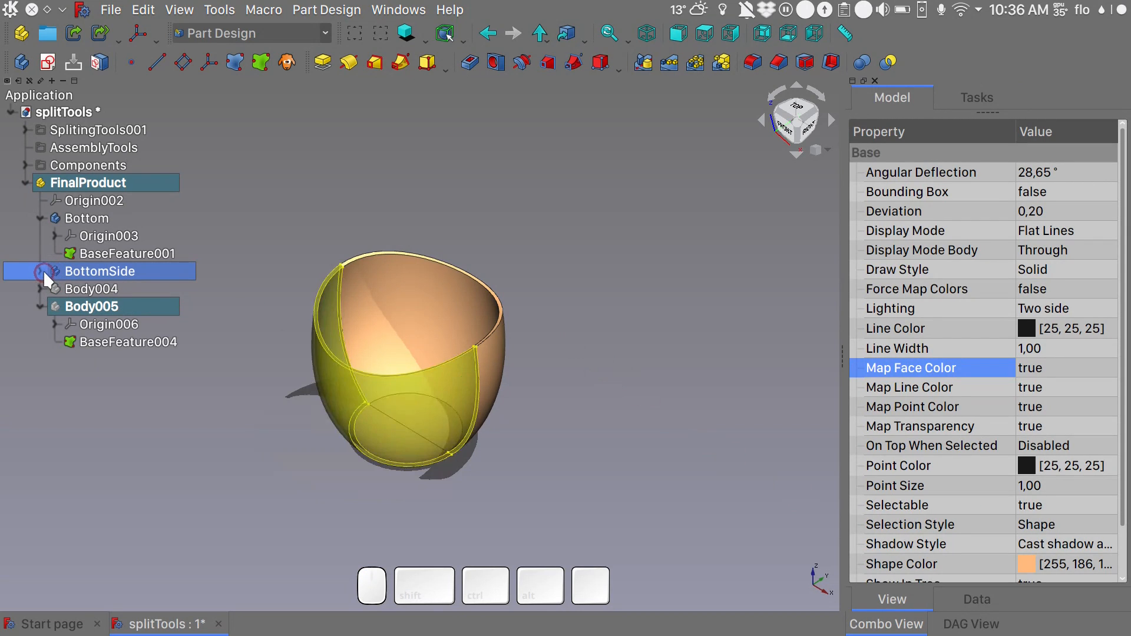
- Expand the BottomSide body and set Map Face Color to false for its base feature
{"action": "left_click", "coordinate": [40, 269]}
{"action": "left_click", "coordinate": [116, 305]}
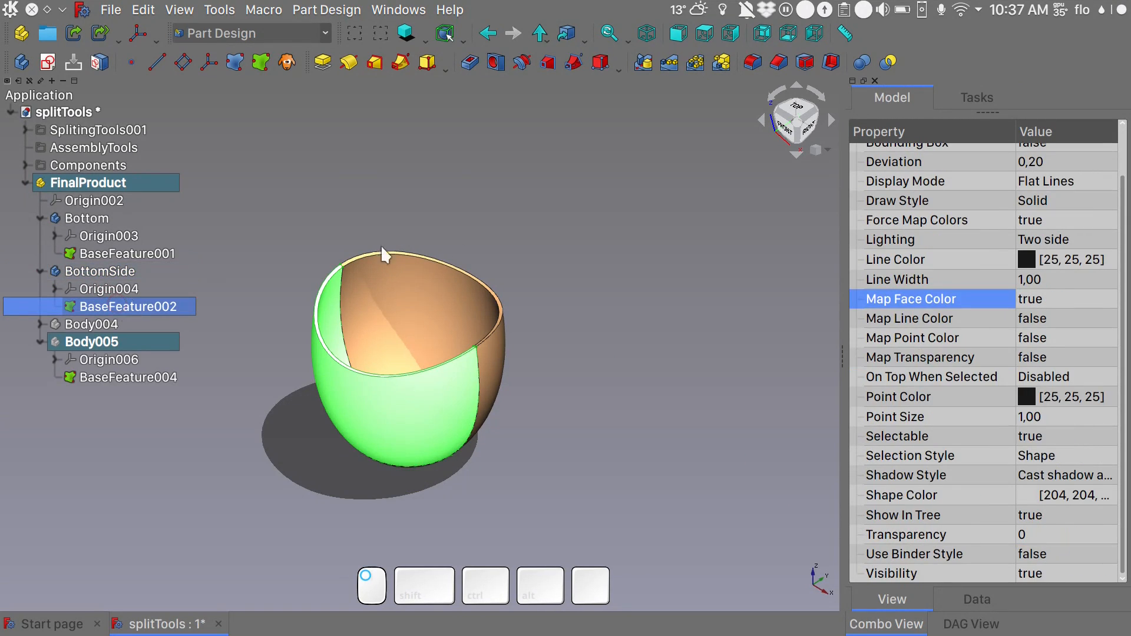
{"action": "left_click", "coordinate": [1060, 302]}
{"action": "left_click", "coordinate": [1060, 300]}
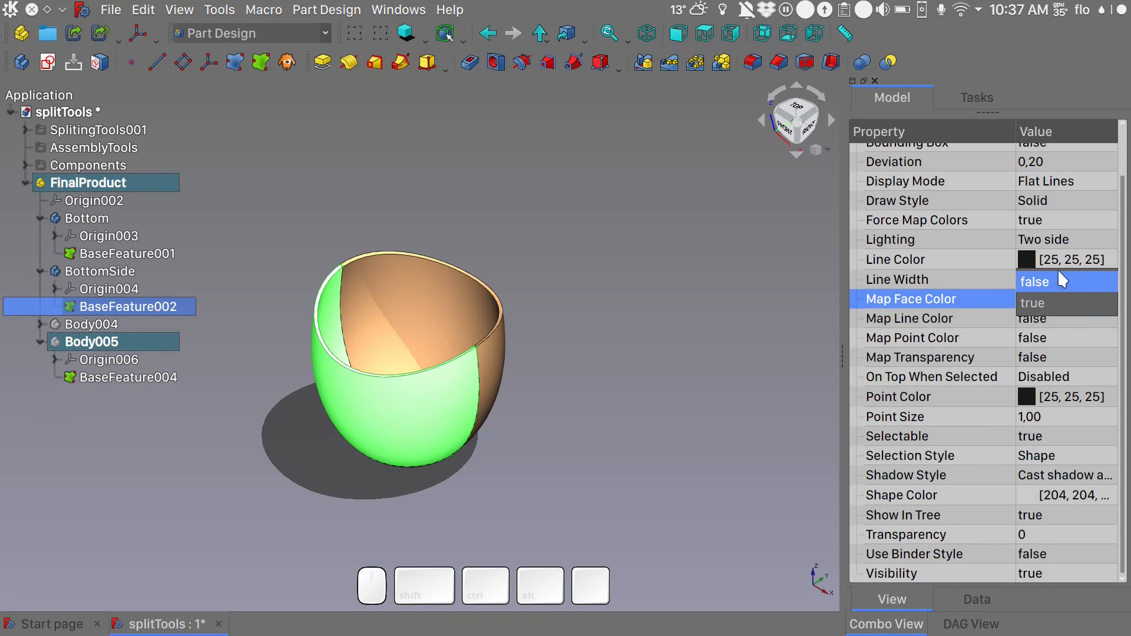
{"action": "left_click", "coordinate": [1059, 277]}
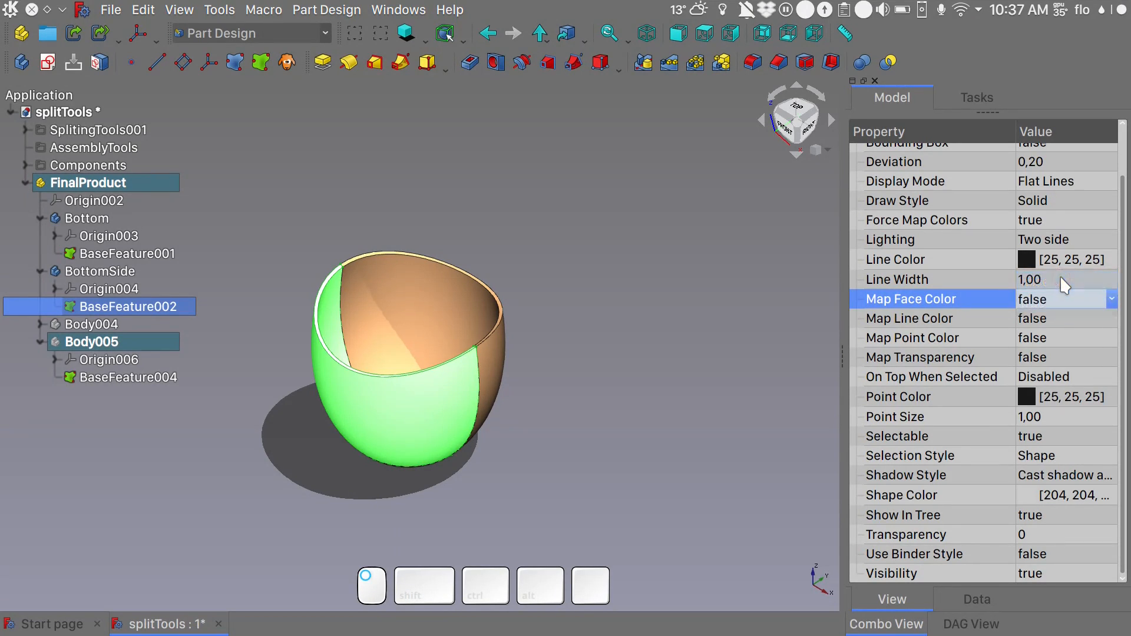
{"action": "left_click", "coordinate": [727, 352]}
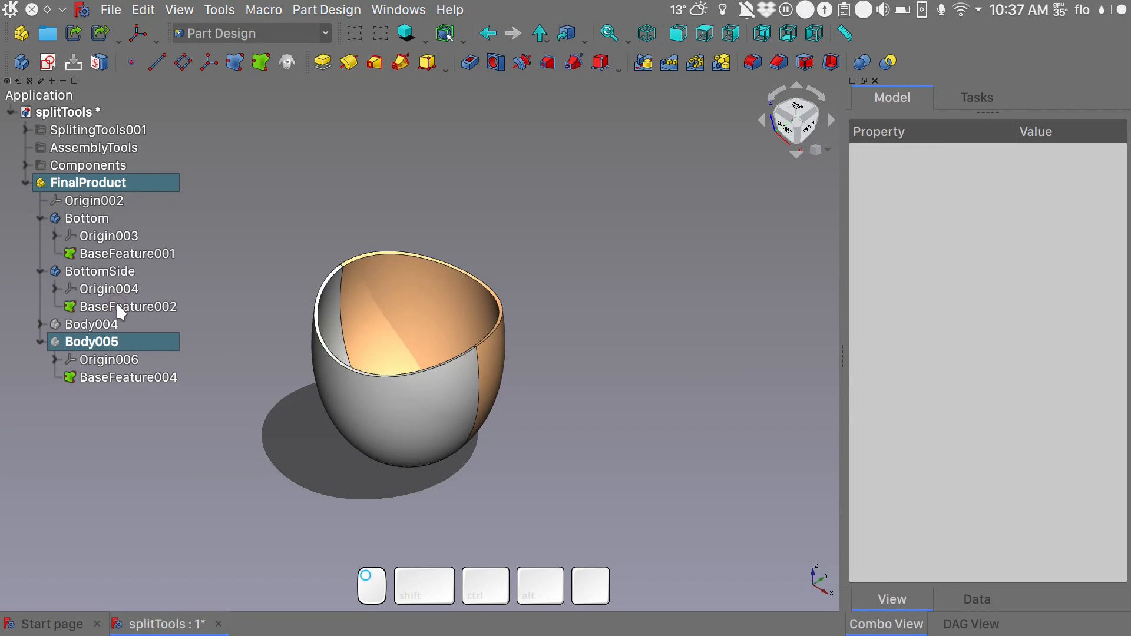
- Set the shape color of the BottomSide body's base feature to light orange #ffba7d in its display properties
{"action": "left_click", "coordinate": [117, 306]}
{"action": "key", "text": "ctrl+d"}
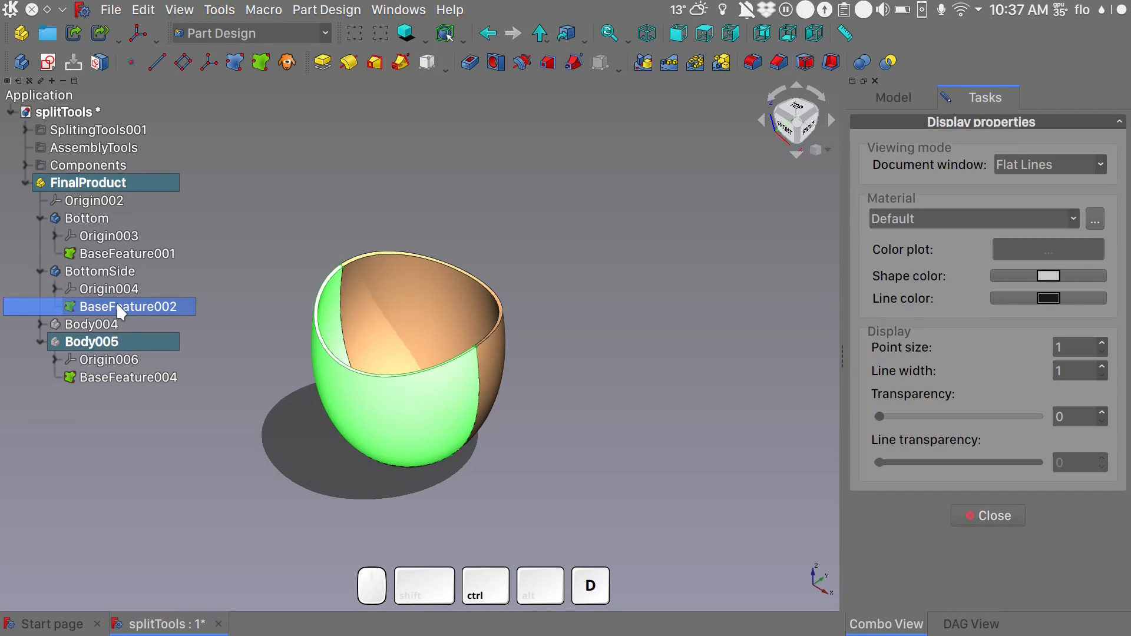
{"action": "left_click", "coordinate": [1049, 275]}
{"action": "left_click", "coordinate": [373, 367]}
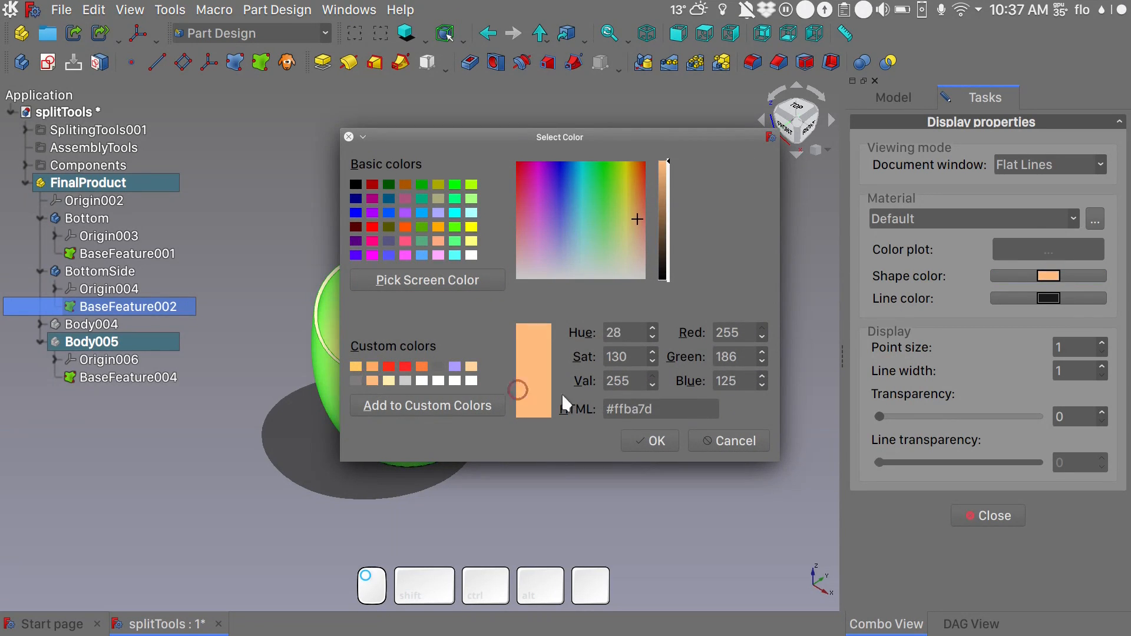
{"action": "left_click", "coordinate": [643, 438]}
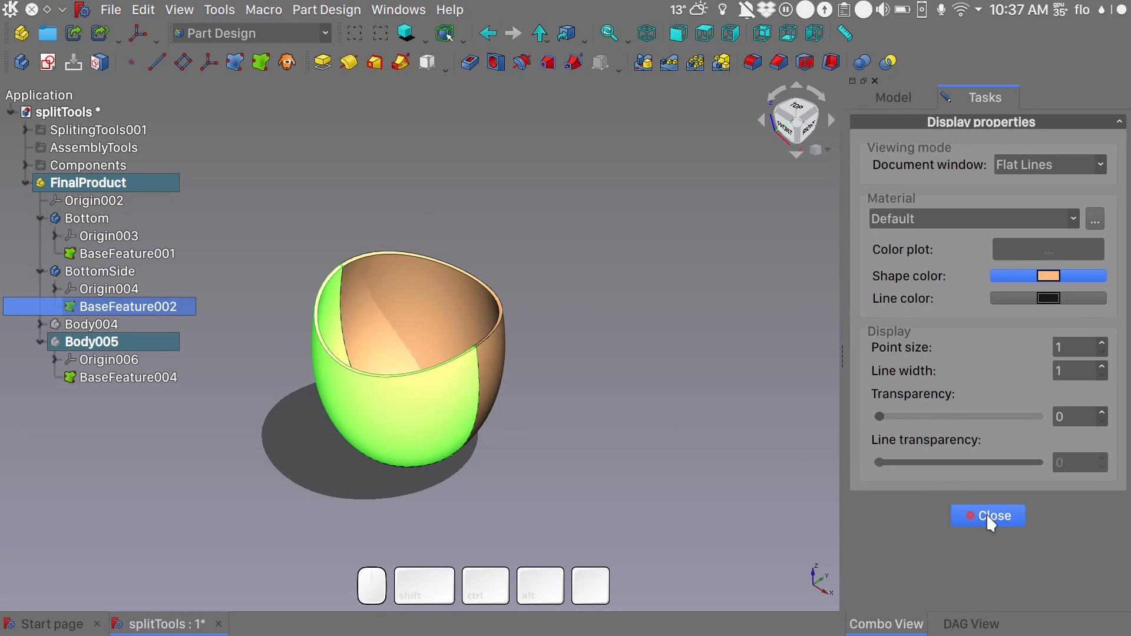
{"action": "left_click", "coordinate": [987, 514]}
{"action": "left_click", "coordinate": [608, 290]}
- Examine the inside of the colored lower half, checking the inner walls of both pieces and the Bottom body
{"action": "left_click_drag", "start_coordinate": [608, 293], "coordinate": [653, 308], "text": "alt"}
{"action": "left_click_drag", "start_coordinate": [591, 254], "coordinate": [586, 280], "text": "alt"}
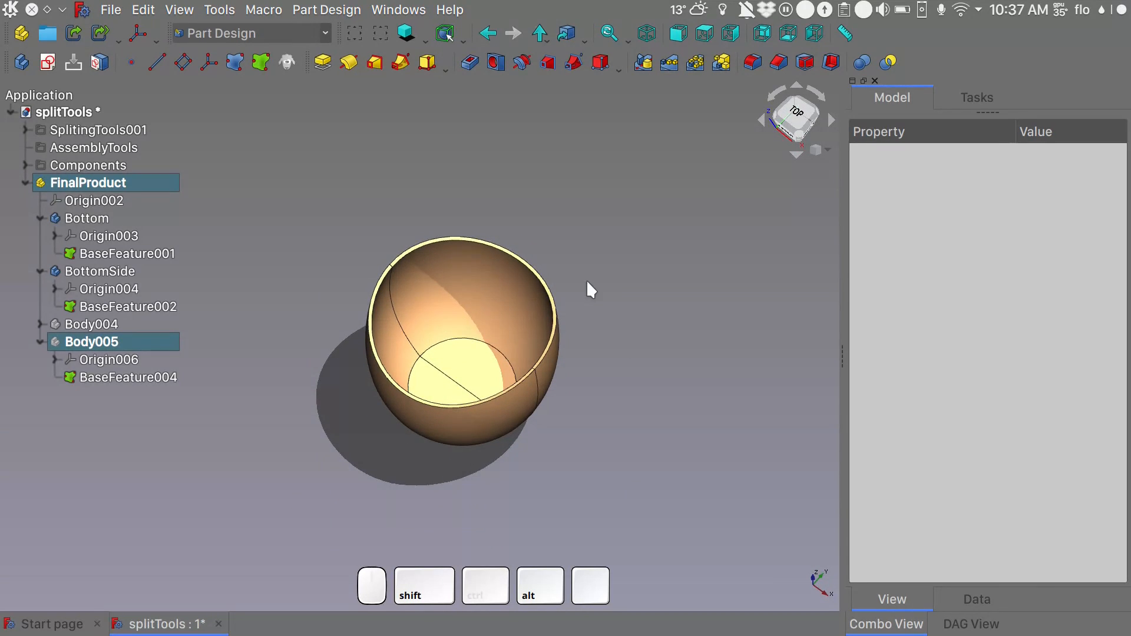
{"action": "scroll", "coordinate": [435, 333], "scroll_direction": "up", "scroll_amount": 3}
{"action": "scroll", "coordinate": [435, 333], "scroll_direction": "up", "scroll_amount": 2}
{"action": "left_click_drag", "start_coordinate": [434, 333], "coordinate": [427, 293], "text": "alt"}
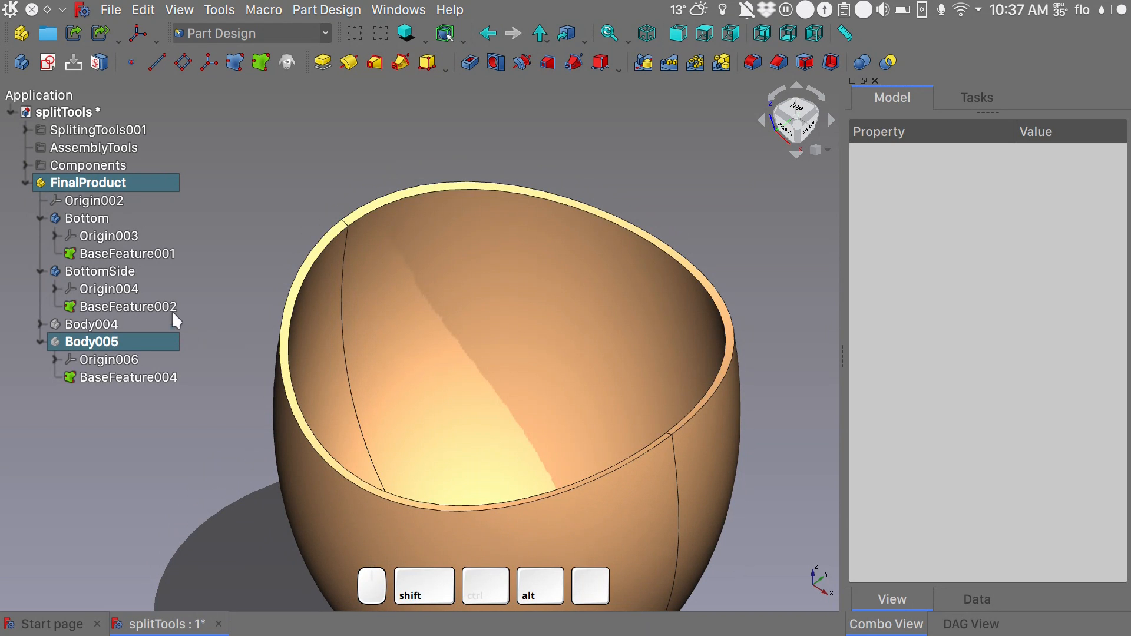
{"action": "left_click_drag", "start_coordinate": [482, 312], "coordinate": [512, 308], "text": "alt"}
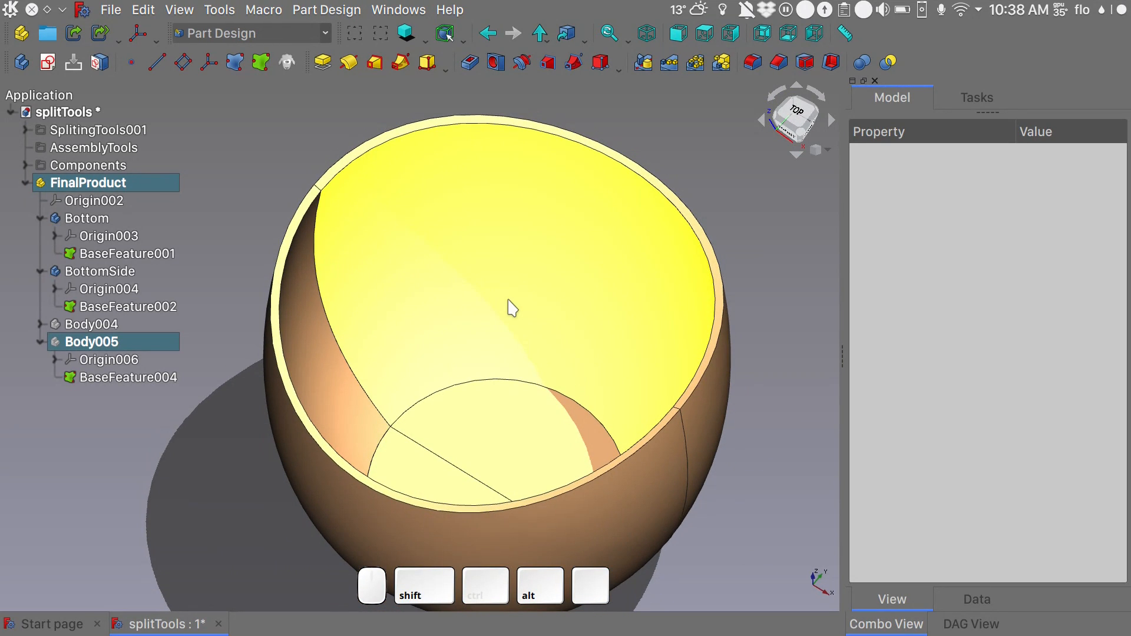
{"action": "left_click", "coordinate": [507, 301]}
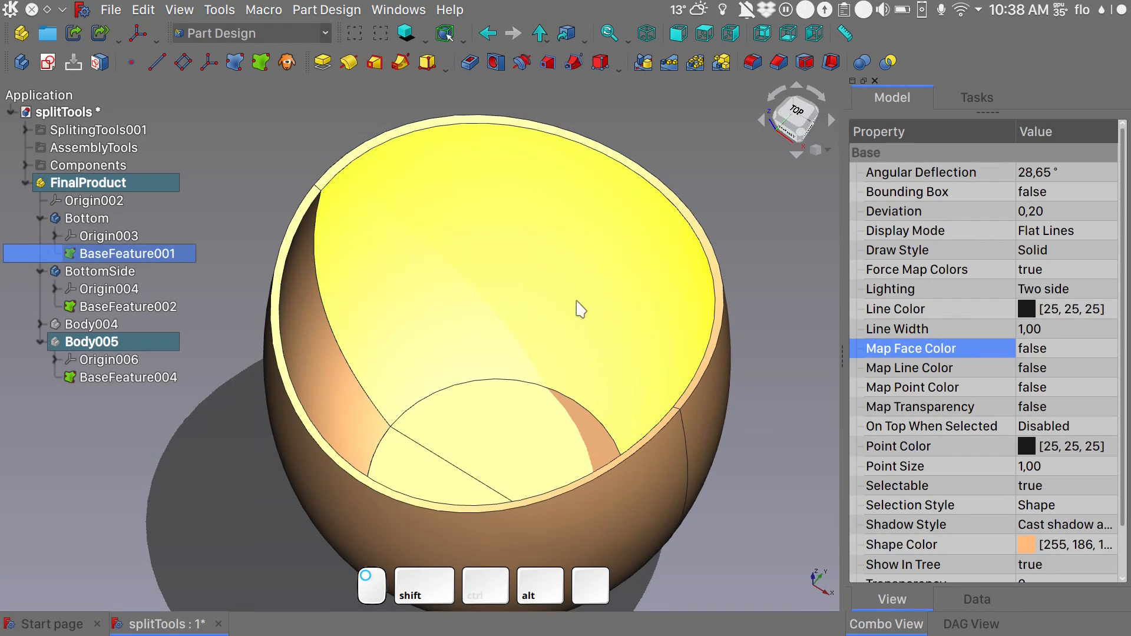
{"action": "left_click", "coordinate": [330, 377]}
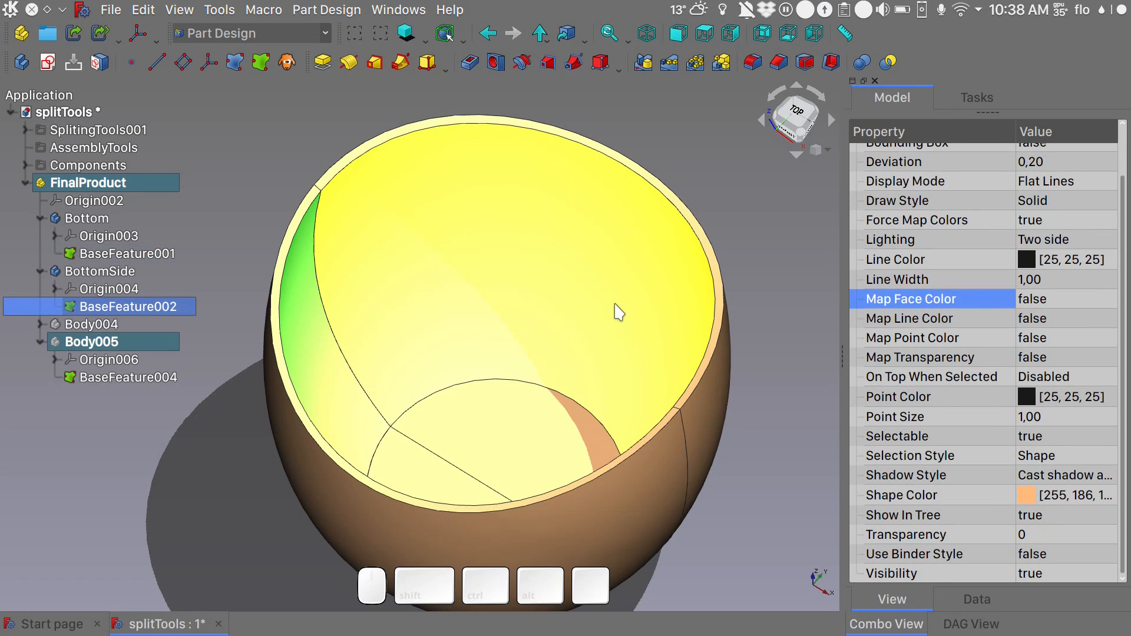
{"action": "left_click", "coordinate": [615, 305], "text": "ctrl"}
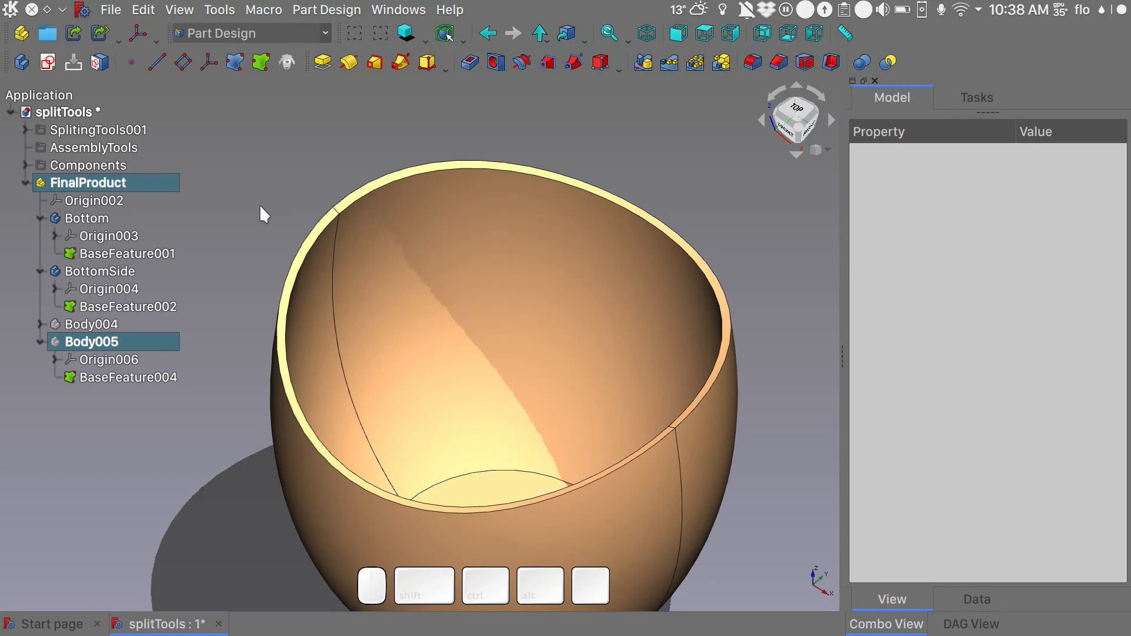
{"action": "left_click", "coordinate": [105, 218]}
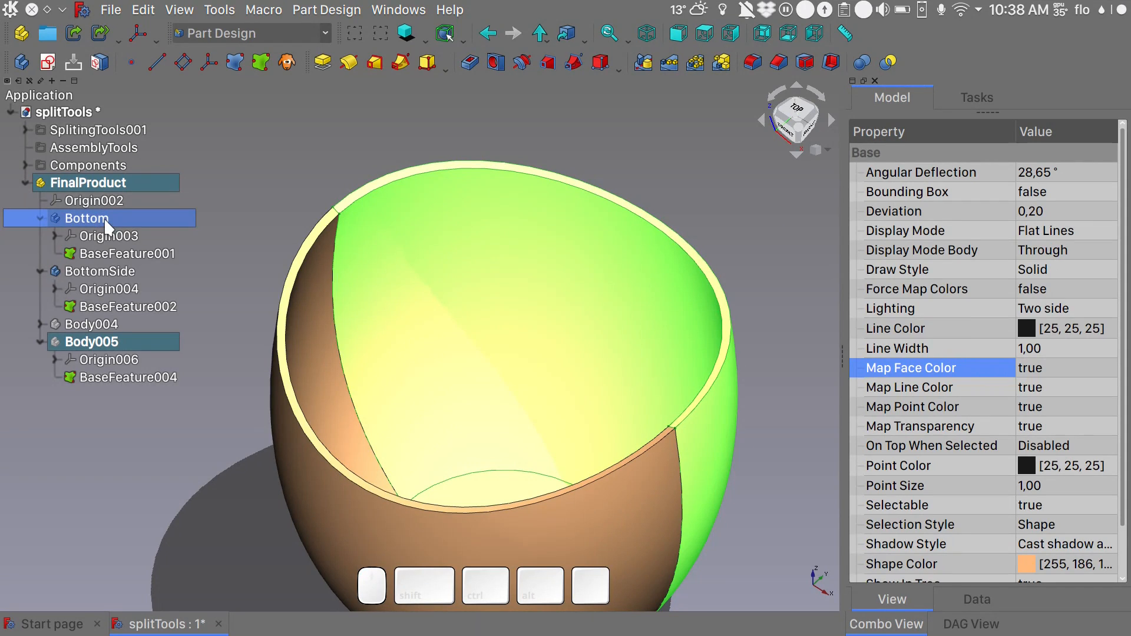
{"action": "left_click", "coordinate": [280, 150]}
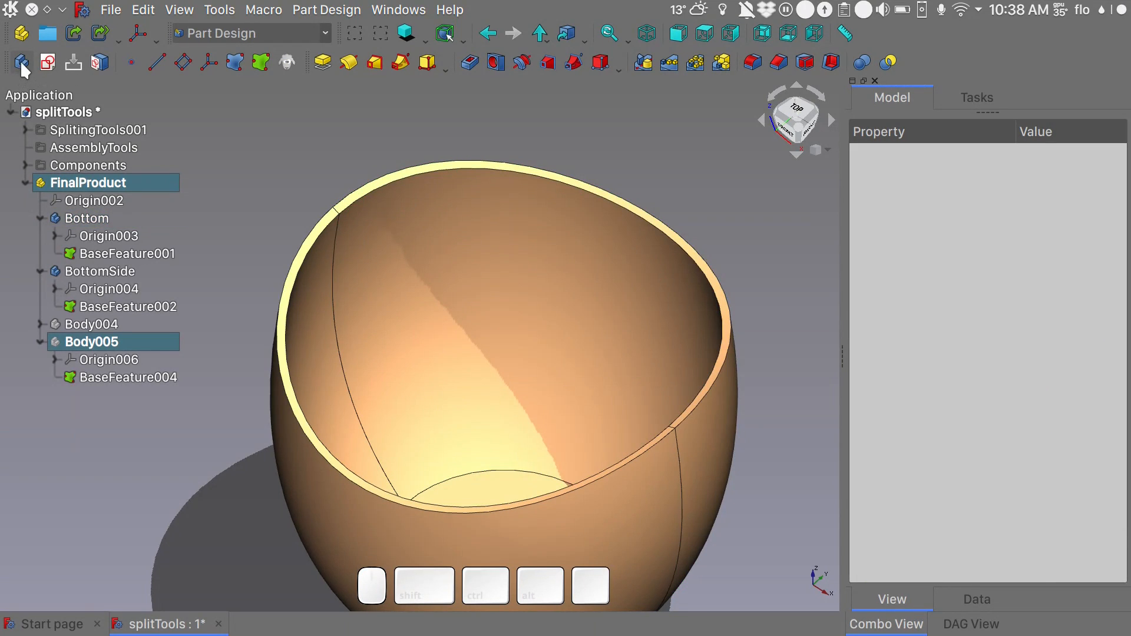
- Create a new body in the FinalProduct container and name it BaseConection
{"action": "left_click", "coordinate": [22, 62]}
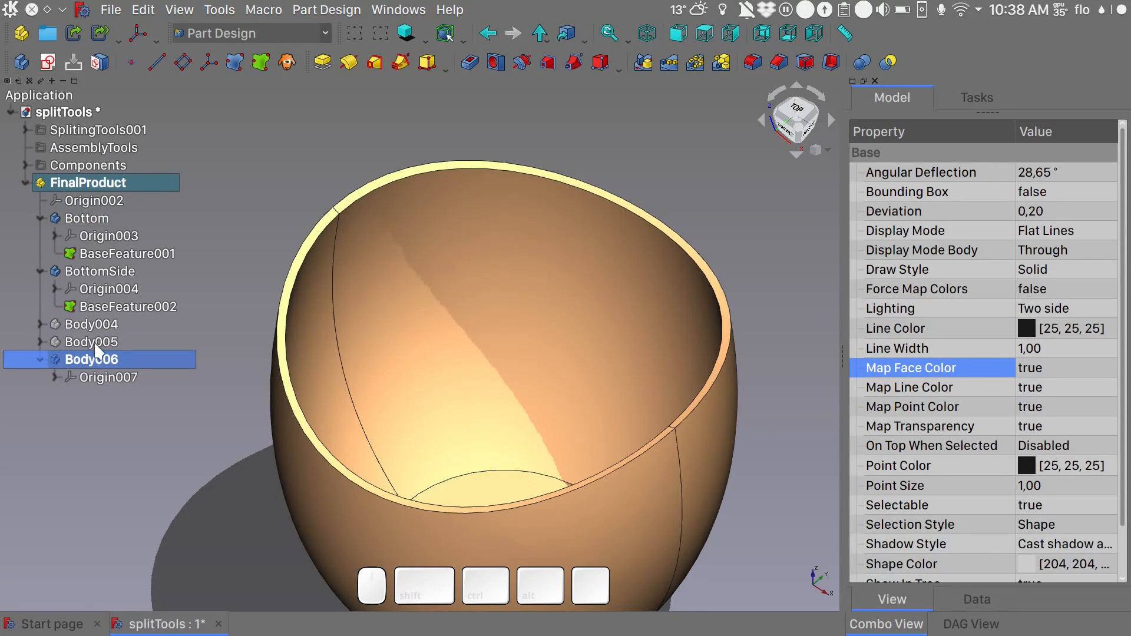
{"action": "left_click", "coordinate": [104, 360]}
{"action": "key", "text": "F2"}
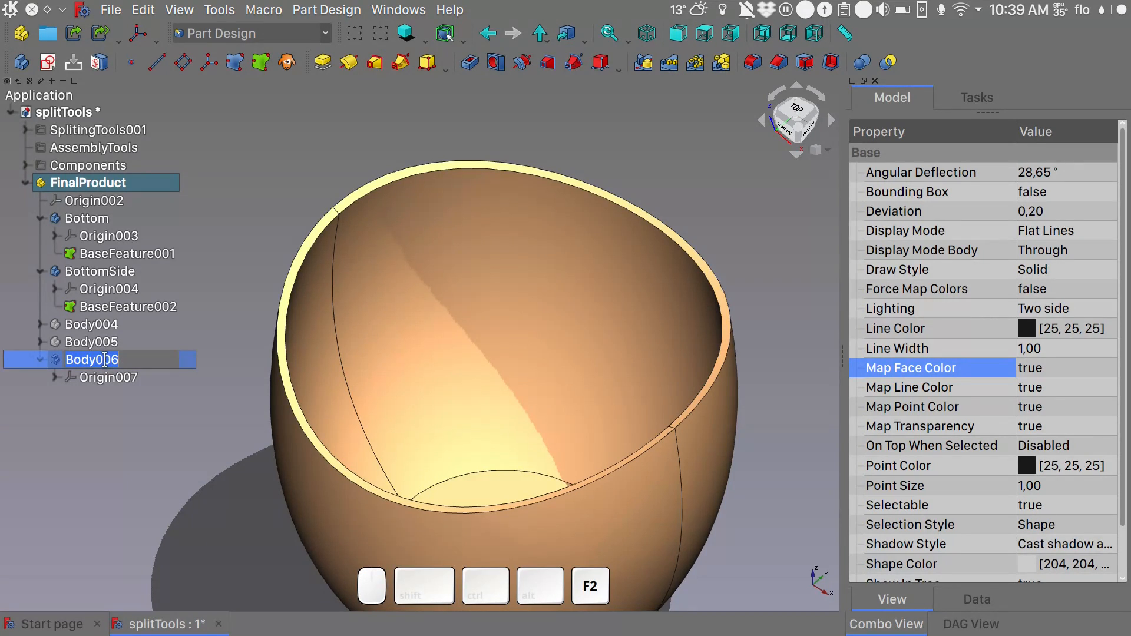
{"action": "key", "text": "shift"}
{"action": "type", "text": "BaseConection"}
{"action": "key", "text": "Return"}
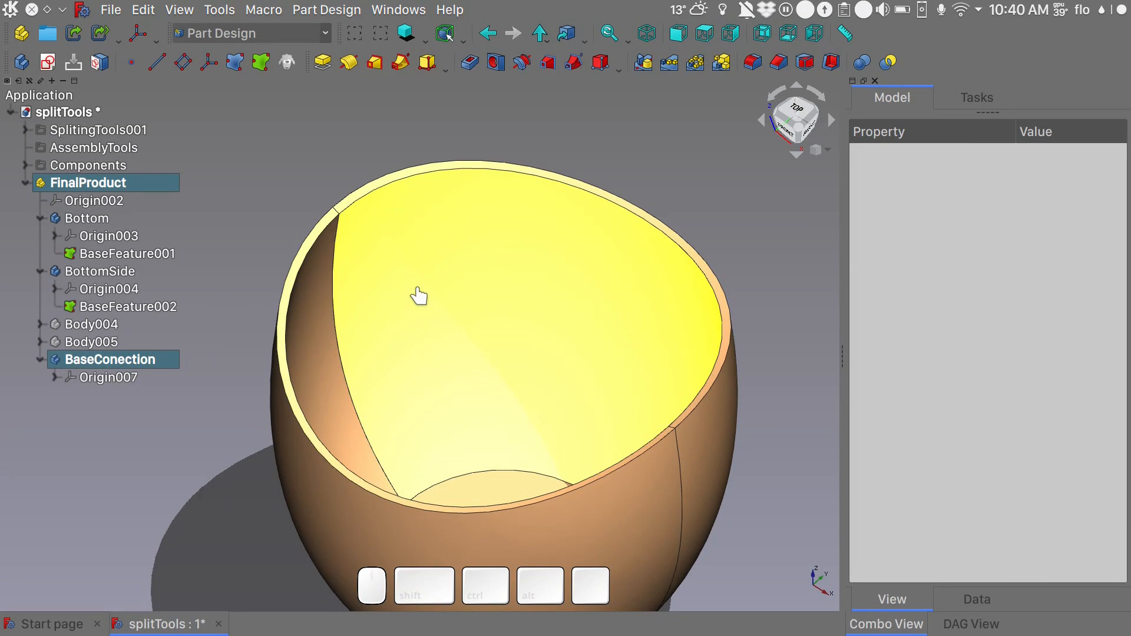
- Create a sub-shape binder in BaseConection from the Bottom piece's inner wall and floor and the BottomSide piece's inner wall
{"action": "left_click", "coordinate": [418, 289]}
{"action": "middle_click_drag", "start_coordinate": [508, 404], "coordinate": [513, 428], "text": "ctrl+alt"}
{"action": "left_click", "coordinate": [524, 417]}
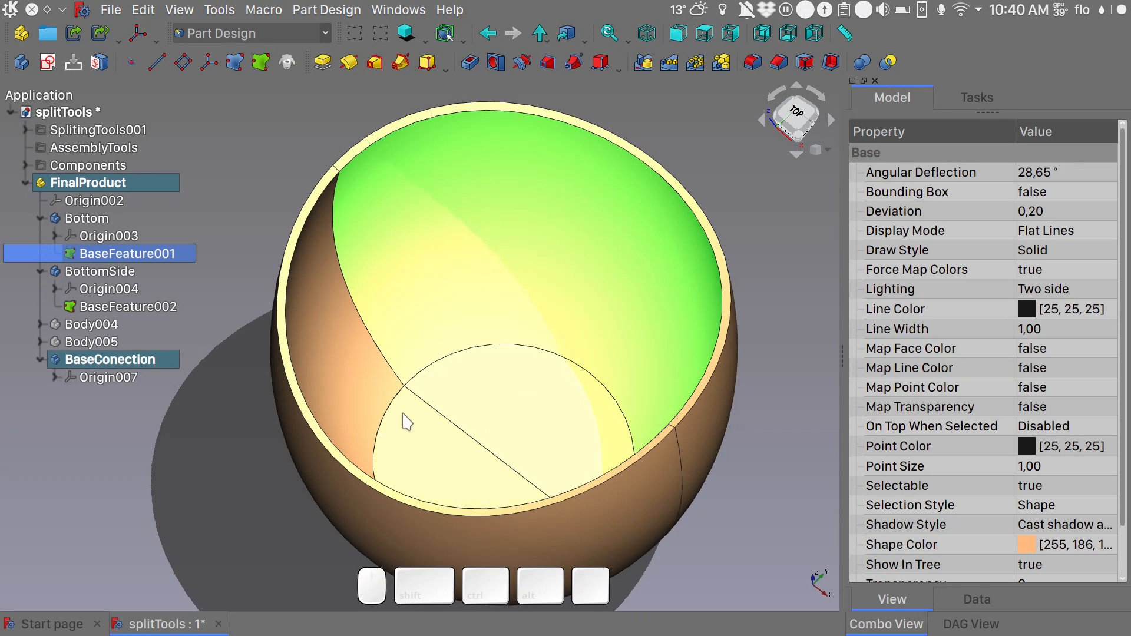
{"action": "left_click", "coordinate": [348, 399], "text": "ctrl"}
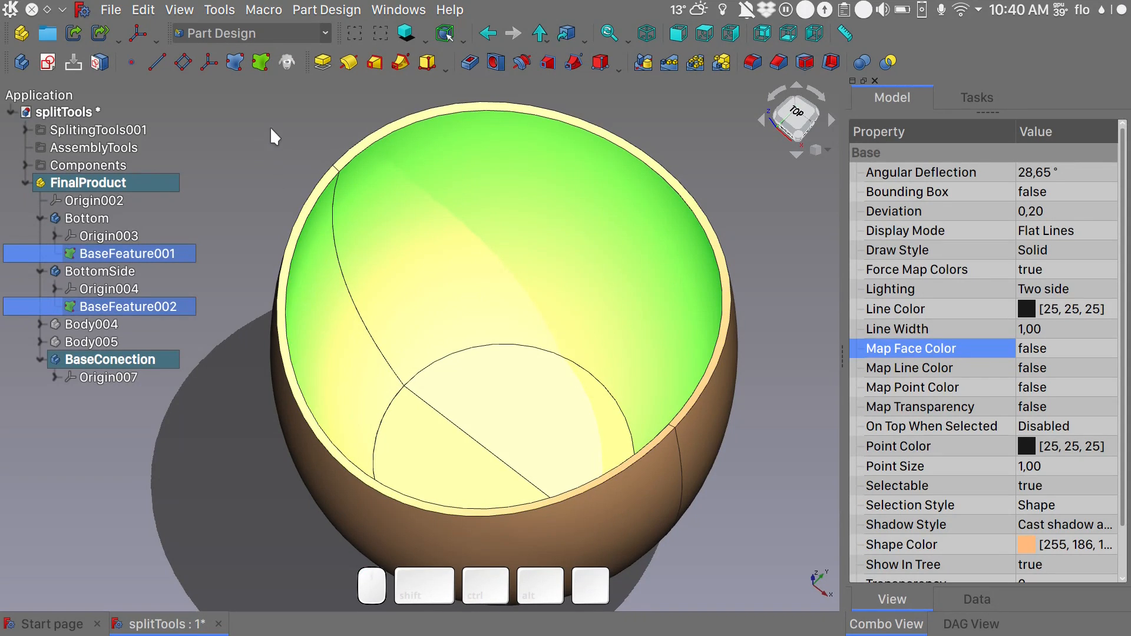
{"action": "left_click", "coordinate": [260, 62]}
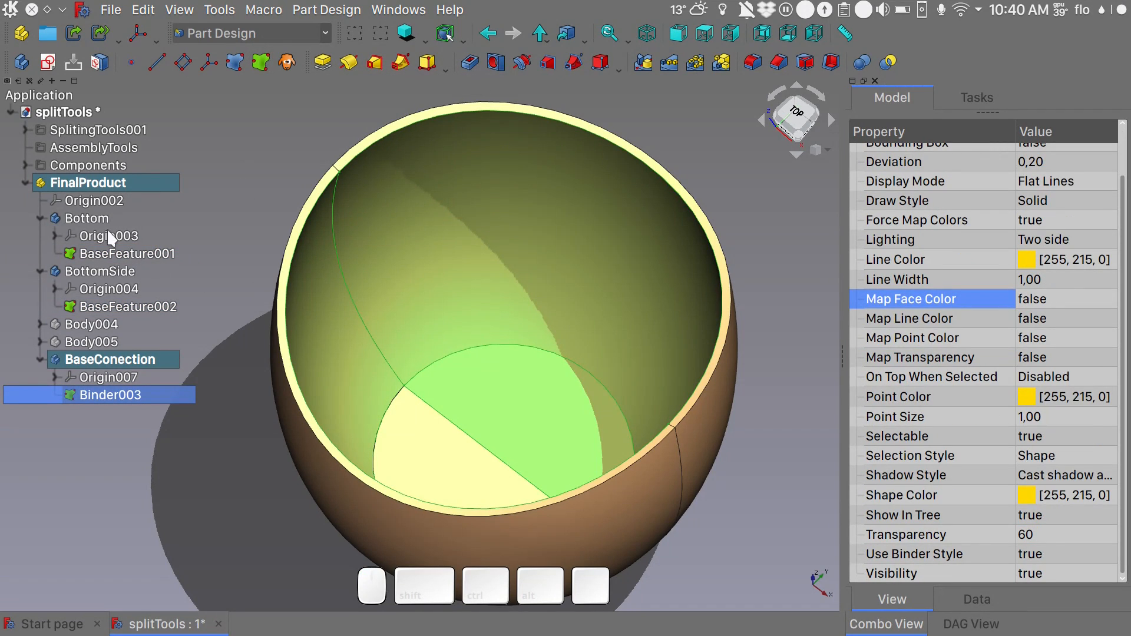
- Try to isolate the new binder by hiding the FinalProduct container and toggling the binder's visibility
{"action": "left_click", "coordinate": [97, 218]}
{"action": "left_click", "coordinate": [94, 184]}
{"action": "key", "text": "space"}
{"action": "left_click", "coordinate": [130, 393]}
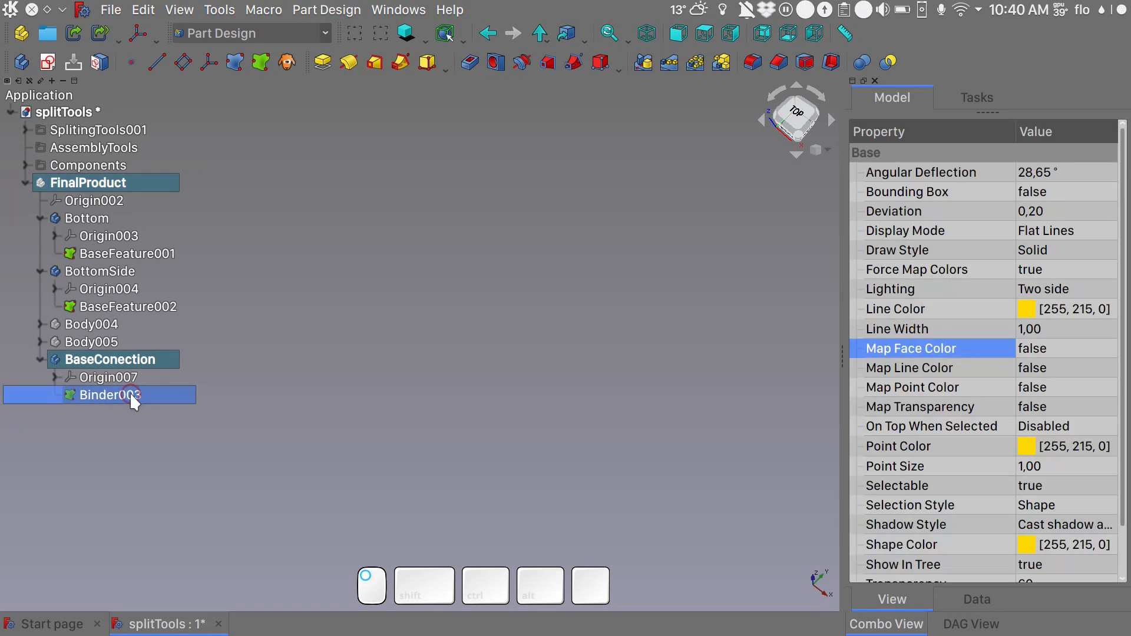
{"action": "key", "text": "space"}
{"action": "key", "text": "space"}
{"action": "left_click", "coordinate": [98, 187]}
{"action": "key", "text": "space"}
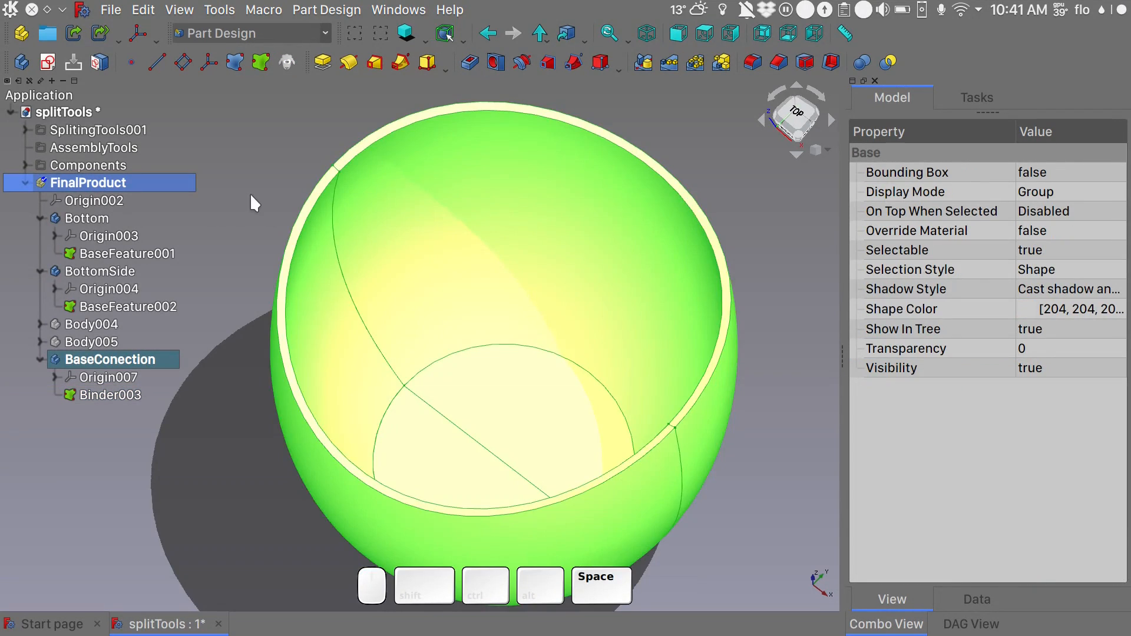
{"action": "left_click", "coordinate": [251, 196]}
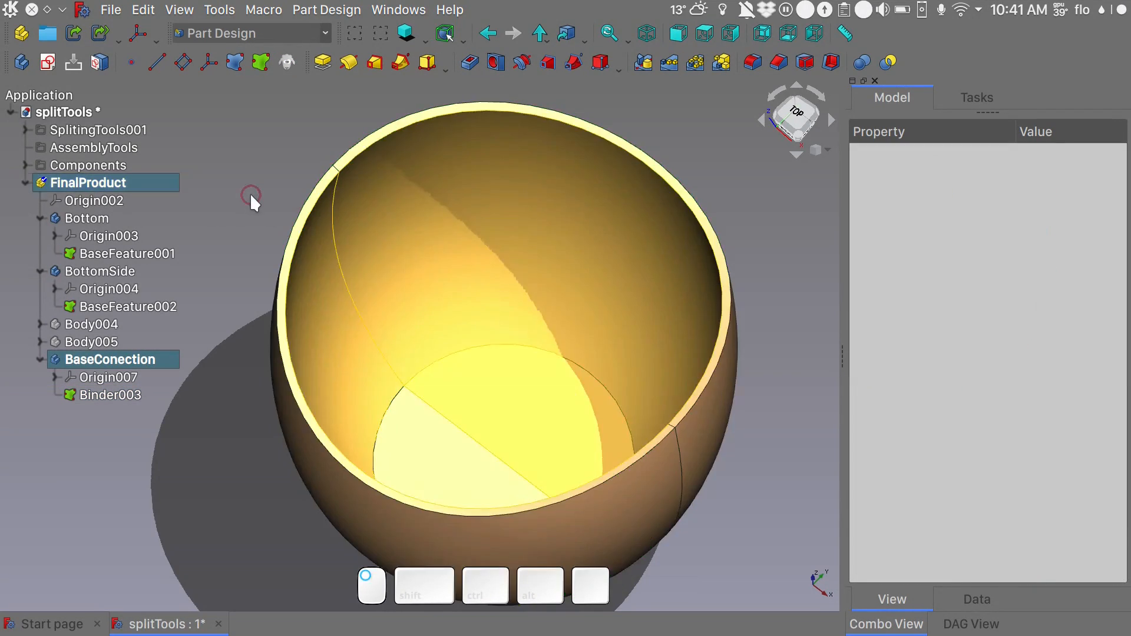
- Hide the Bottom and BottomSide bodies so only the binder's inner surfaces remain visible
{"action": "left_click", "coordinate": [96, 222]}
{"action": "key", "text": "space"}
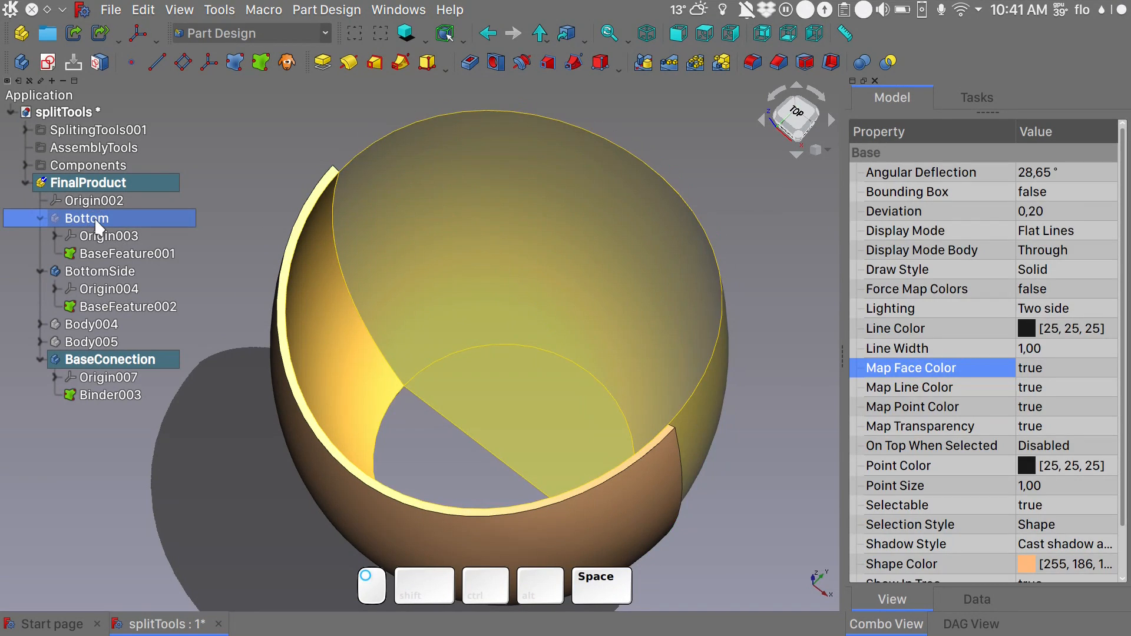
{"action": "left_click", "coordinate": [97, 271]}
{"action": "key", "text": "space"}
- Create a new sketch in BaseConection on its XZ base plane
{"action": "key", "text": "1"}
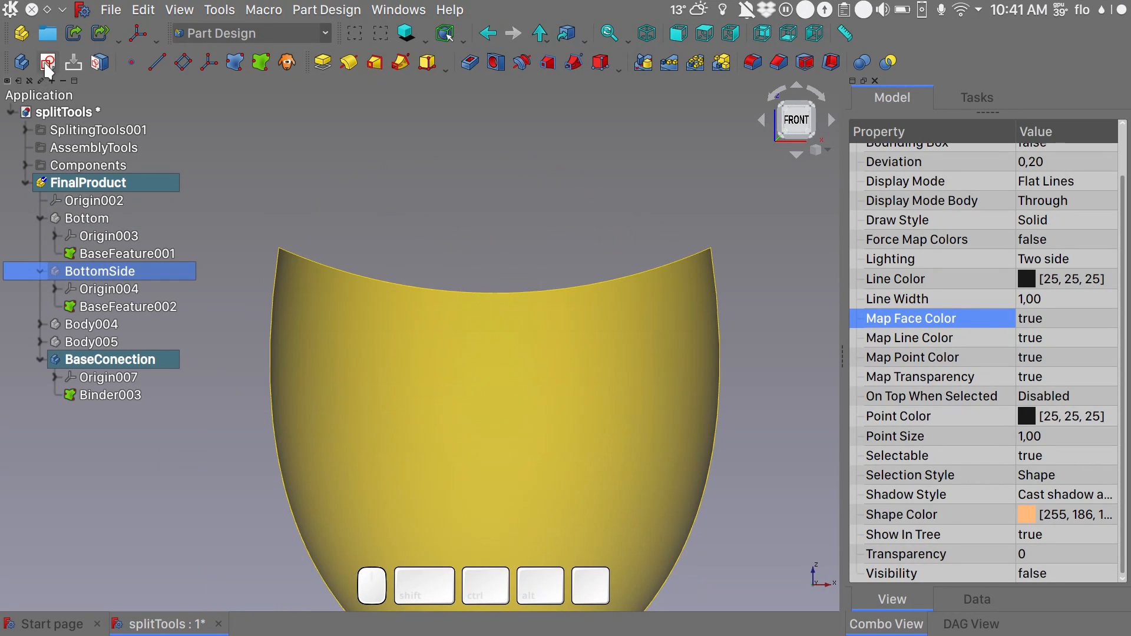
{"action": "left_click", "coordinate": [47, 65]}
{"action": "left_click", "coordinate": [242, 236]}
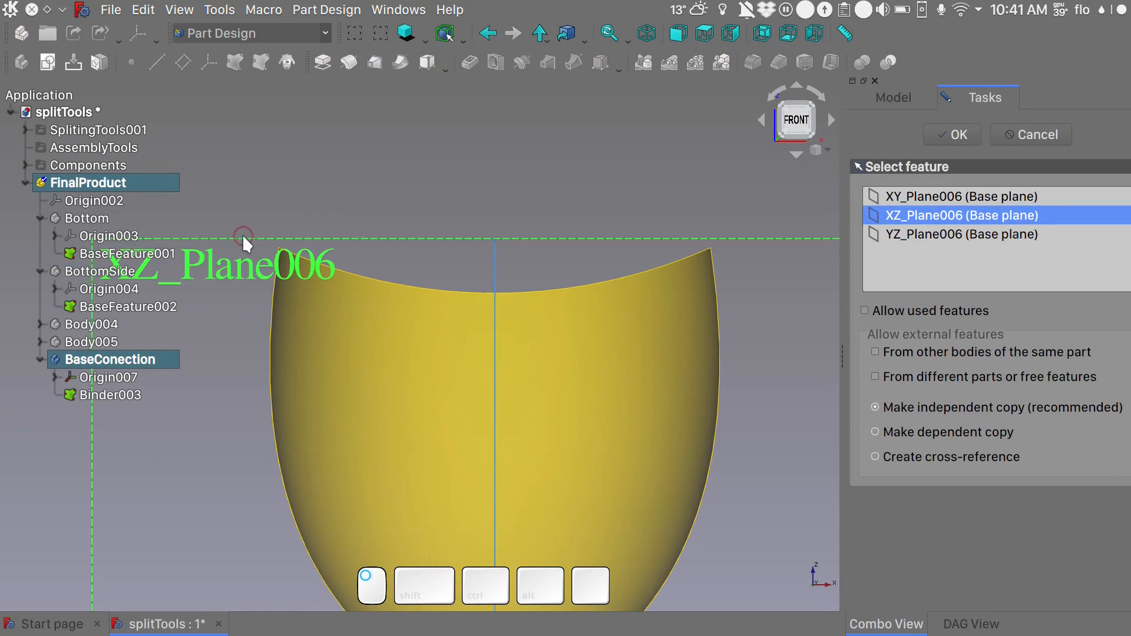
{"action": "left_click", "coordinate": [935, 131]}
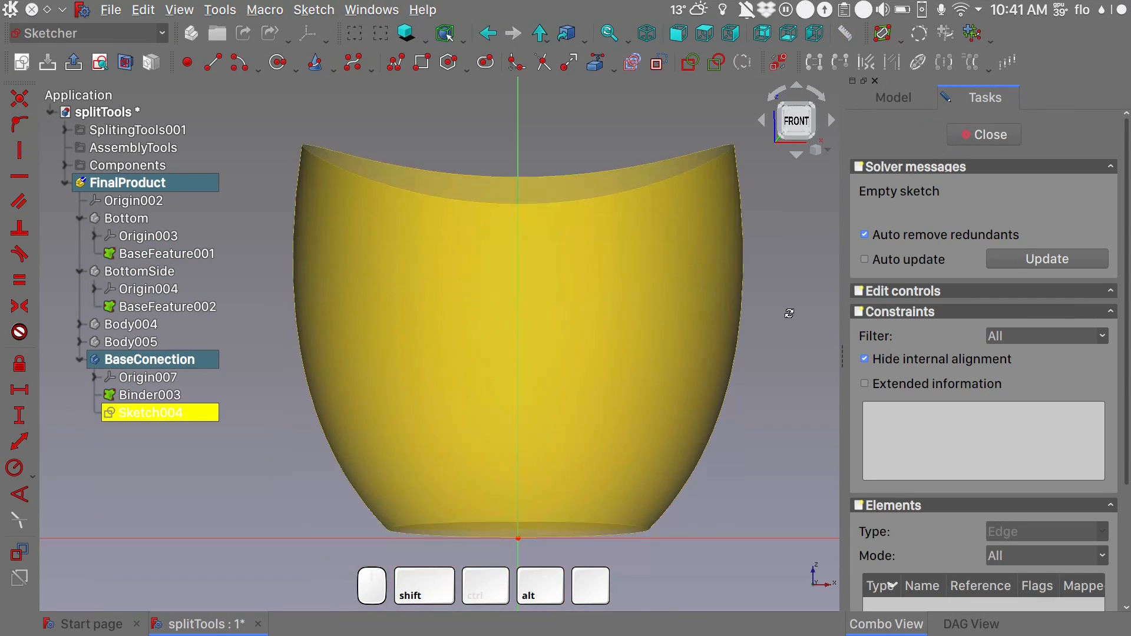
- Import the binder's curved floor edge into the sketch as external geometry and face the sketch plane
{"action": "middle_click_drag", "start_coordinate": [789, 314], "coordinate": [800, 190], "text": "alt"}
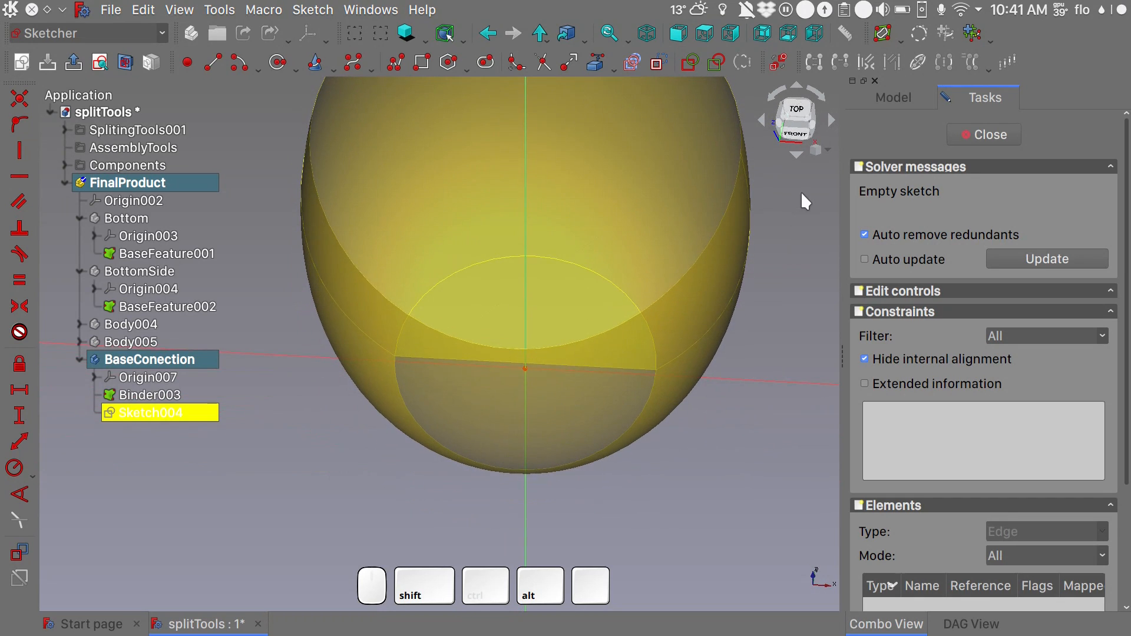
{"action": "left_click", "coordinate": [596, 63]}
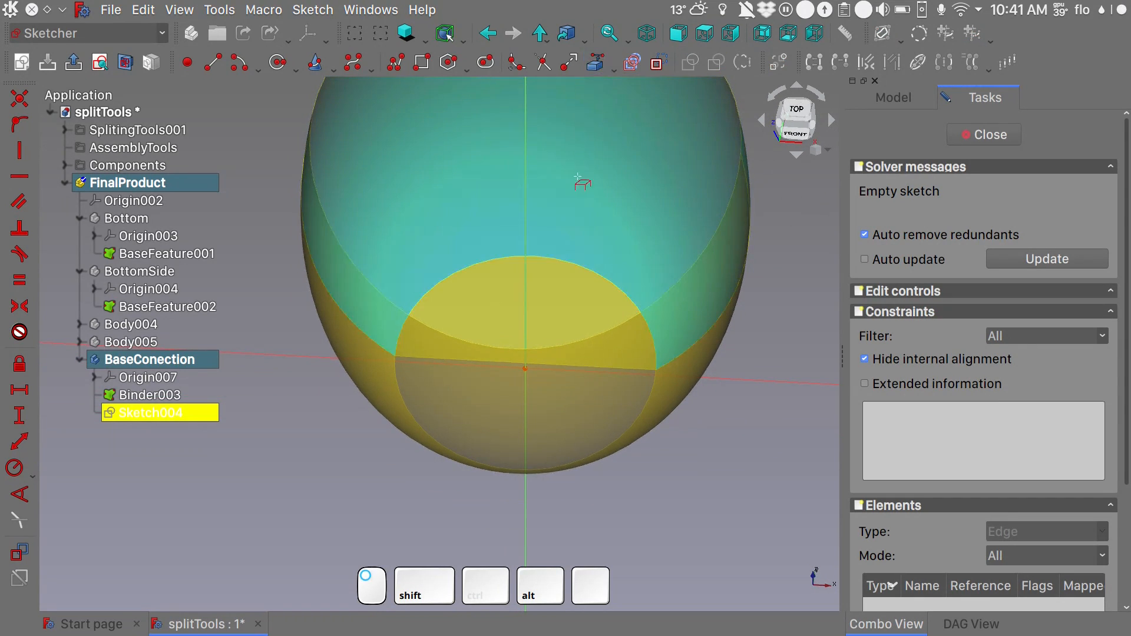
{"action": "left_click", "coordinate": [567, 262]}
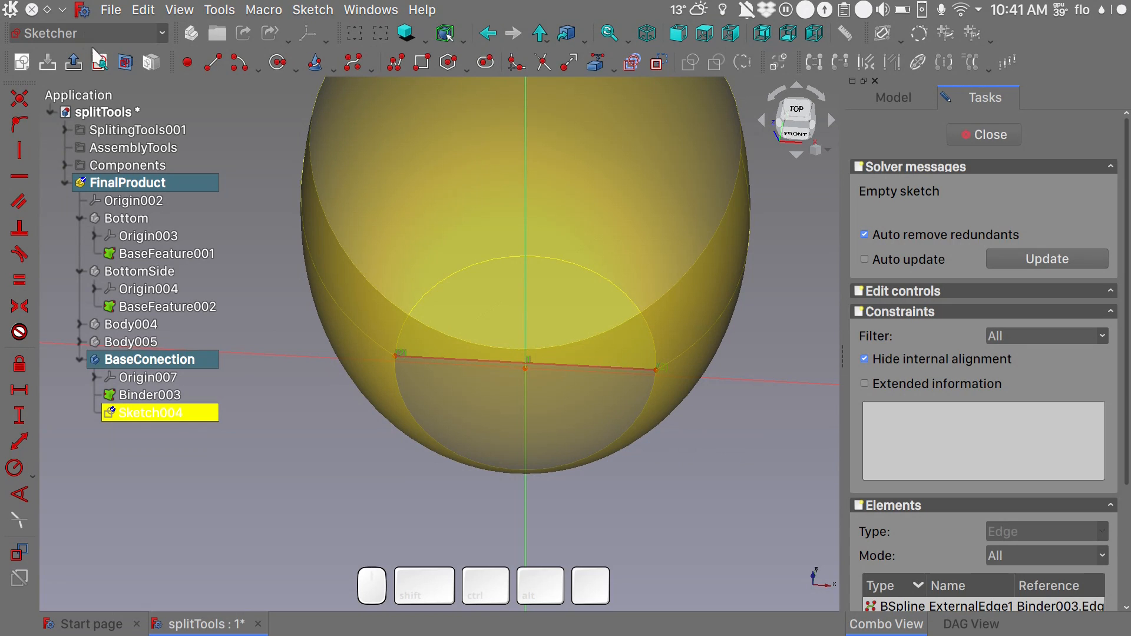
{"action": "left_click", "coordinate": [99, 62]}
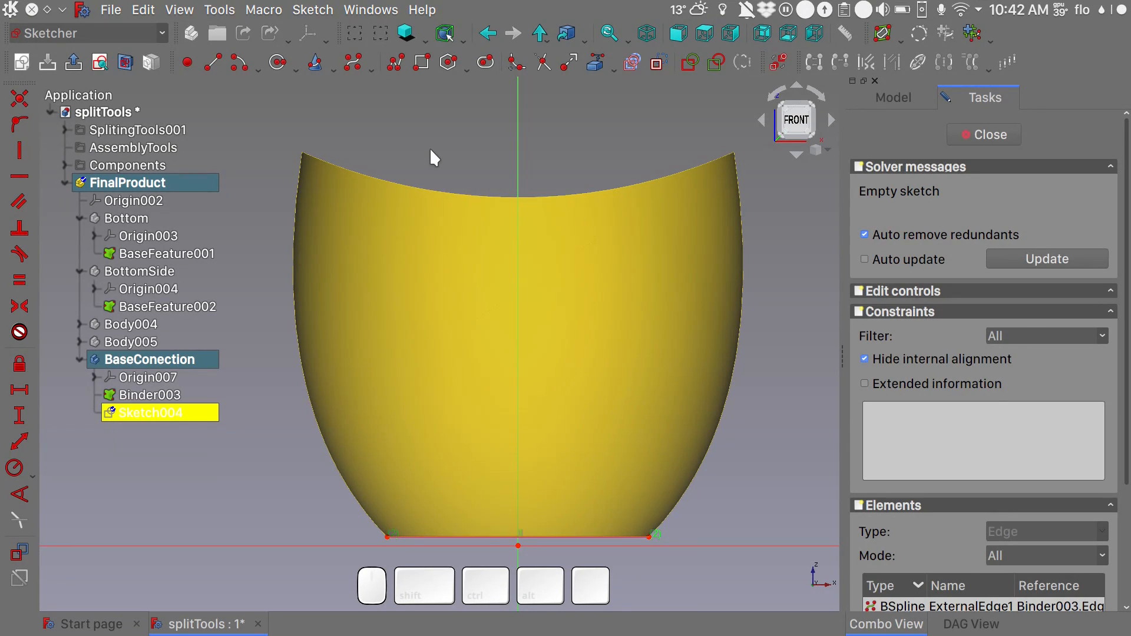
- Sketch two small arcs bulging inward, one near the upper end of the vase's left wall and one above its base corner
{"action": "left_click", "coordinate": [239, 69]}
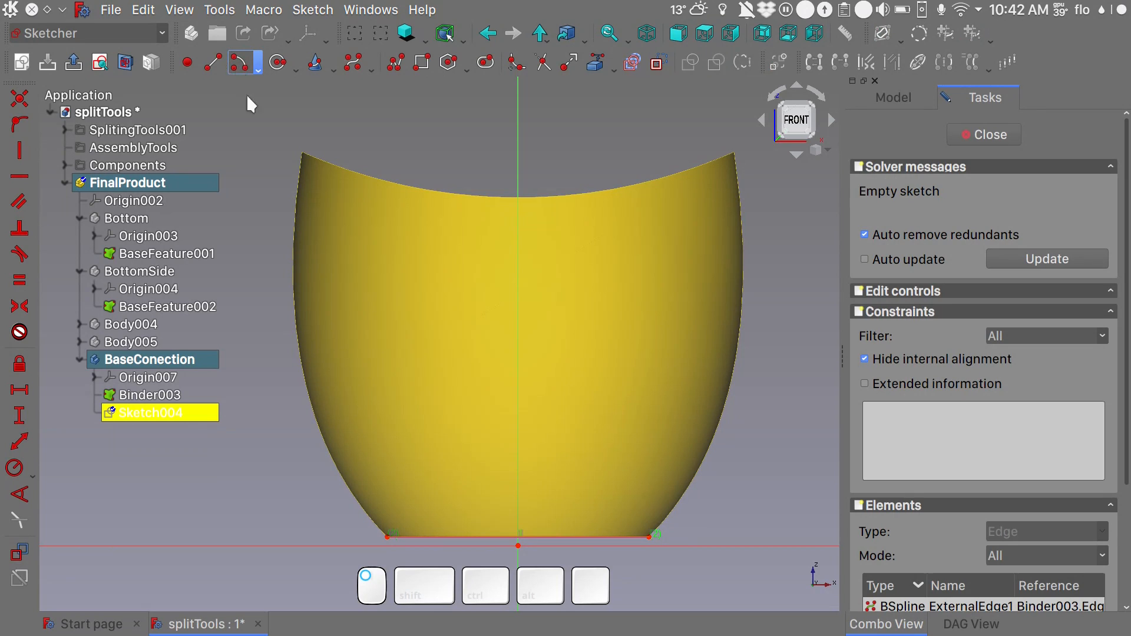
{"action": "left_click", "coordinate": [330, 246]}
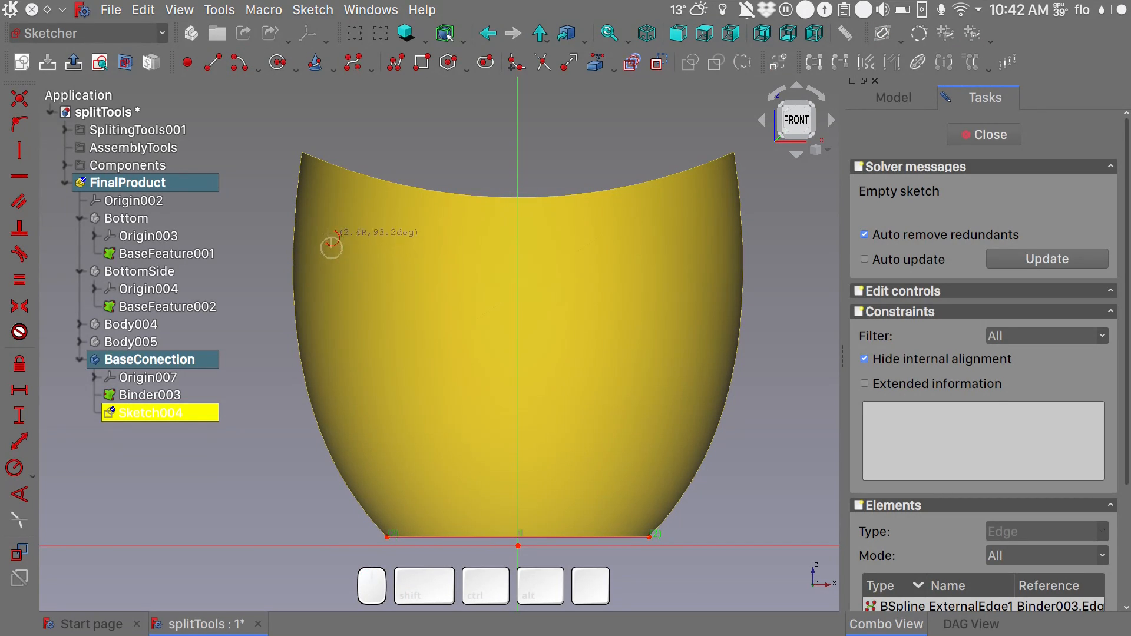
{"action": "left_click", "coordinate": [328, 234]}
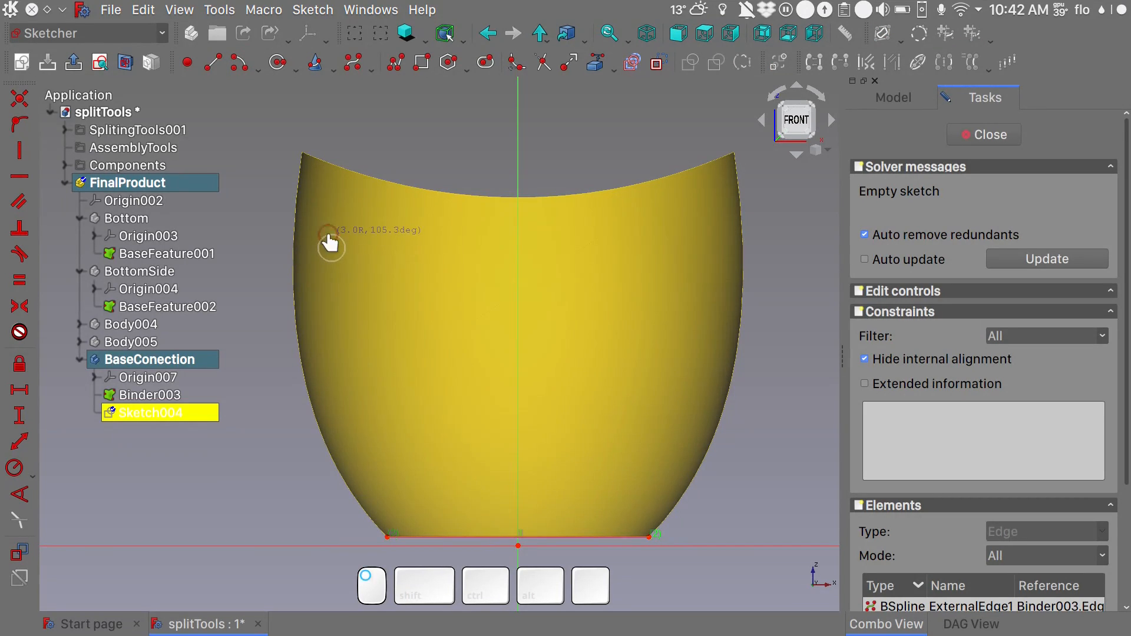
{"action": "left_click", "coordinate": [338, 293]}
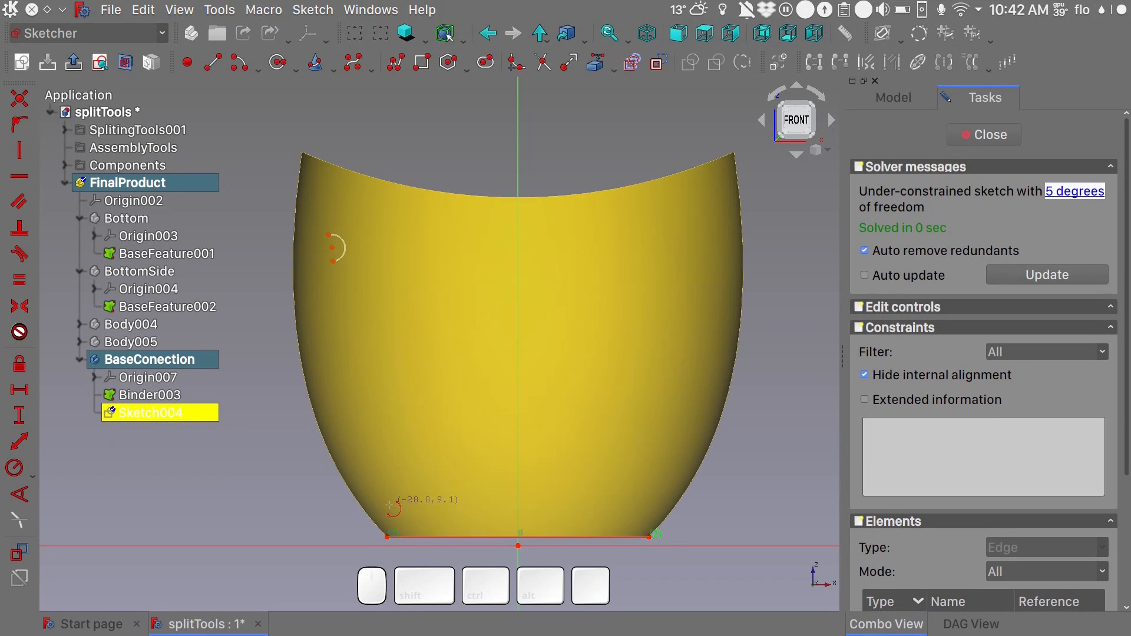
{"action": "left_click", "coordinate": [397, 489]}
{"action": "left_click", "coordinate": [390, 477]}
{"action": "left_click", "coordinate": [400, 503]}
{"action": "right_click", "coordinate": [437, 434]}
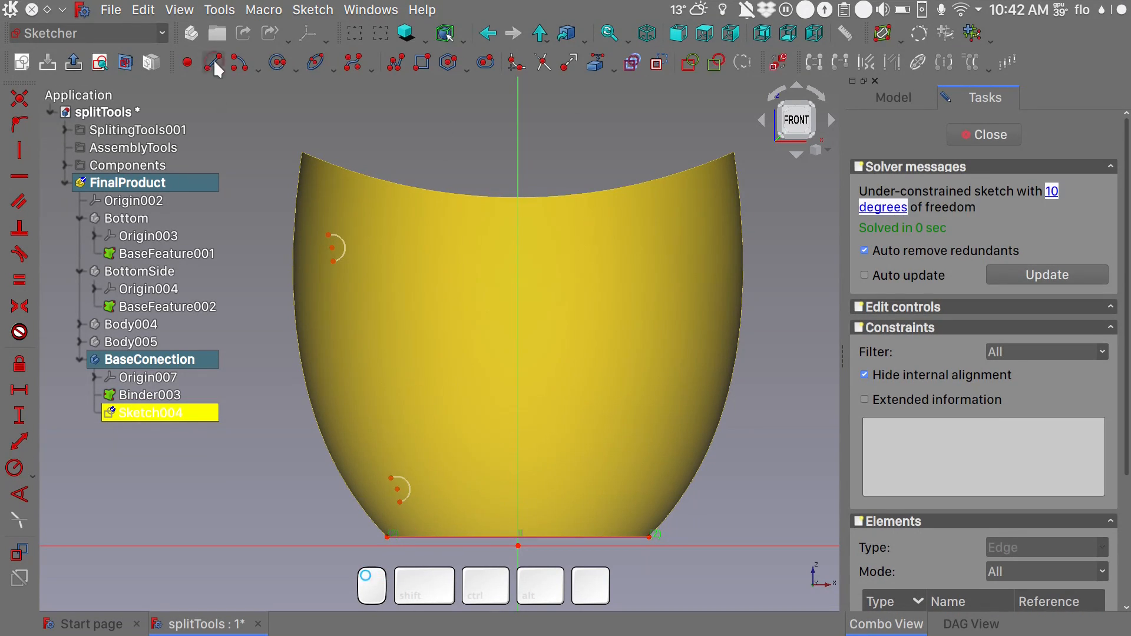
- Close the upper arc with a line between its ends and constrain the arc's centre onto that line
{"action": "left_click", "coordinate": [215, 64]}
{"action": "scroll", "coordinate": [328, 236], "scroll_direction": "up", "scroll_amount": 6}
{"action": "left_click", "coordinate": [328, 231]}
{"action": "left_click", "coordinate": [343, 310]}
{"action": "left_click", "coordinate": [337, 269]}
{"action": "left_click", "coordinate": [337, 280]}
{"action": "key", "text": "shift+o"}
{"action": "scroll", "coordinate": [495, 322], "scroll_direction": "down", "scroll_amount": 7}
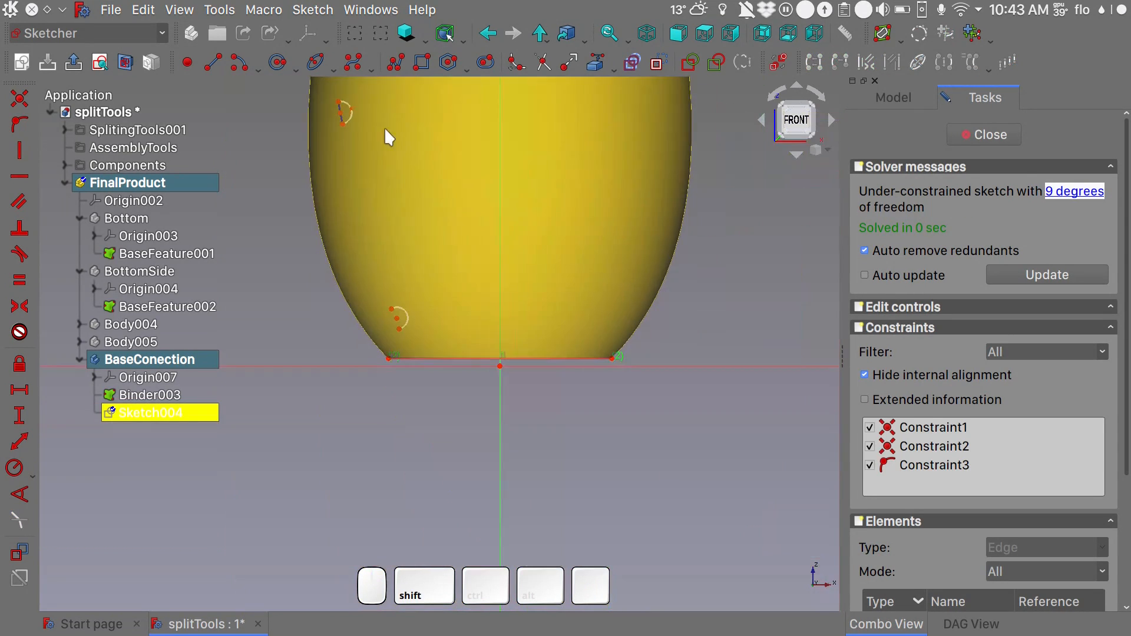
- Close the lower arc with a line between its ends and constrain its centre onto that line
{"action": "scroll", "coordinate": [402, 321], "scroll_direction": "up", "scroll_amount": 8}
{"action": "left_click", "coordinate": [213, 63]}
{"action": "left_click", "coordinate": [361, 273]}
{"action": "left_click", "coordinate": [399, 369]}
{"action": "right_click", "coordinate": [407, 326]}
{"action": "left_click", "coordinate": [380, 320]}
{"action": "left_click", "coordinate": [384, 332]}
{"action": "key", "text": "shift+o"}
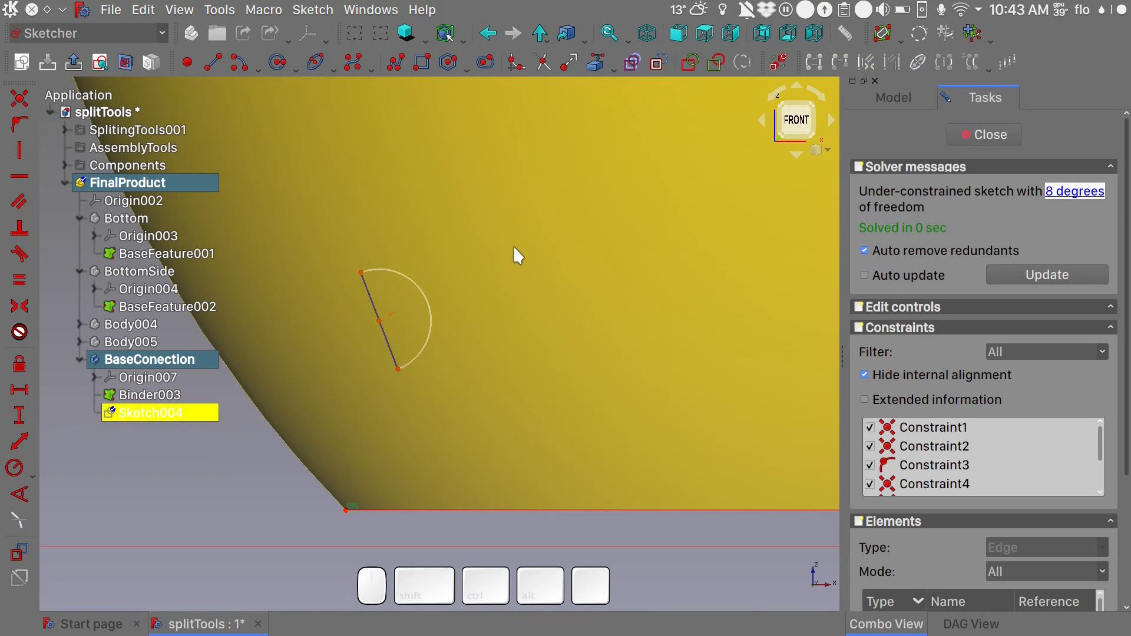
- Constrain the two arcs to be equal and set the upper arc's radius to 4 mm
{"action": "scroll", "coordinate": [514, 245], "scroll_direction": "down", "scroll_amount": 6}
{"action": "left_click", "coordinate": [404, 130]}
{"action": "left_click", "coordinate": [476, 401]}
{"action": "key", "text": "e"}
{"action": "key", "text": "Escape"}
{"action": "left_click", "coordinate": [404, 130]}
{"action": "left_click", "coordinate": [478, 403]}
{"action": "key", "text": "e"}
{"action": "left_click", "coordinate": [403, 128]}
{"action": "key", "text": "shift+r"}
{"action": "type", "text": "4"}
{"action": "key", "text": "Return"}
{"action": "scroll", "coordinate": [486, 260], "scroll_direction": "down", "scroll_amount": 1}
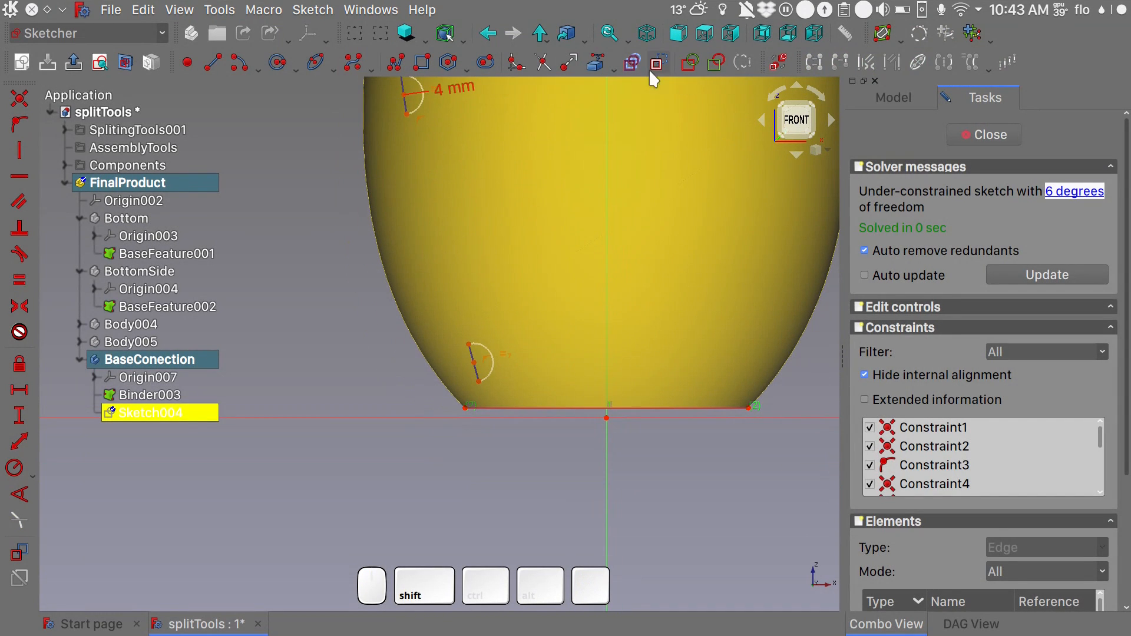
- Draw a polyline from the upper arc around the outside of the wall, through the base corner to the lower arc, with a horizontal bottom edge
{"action": "left_click", "coordinate": [393, 66]}
{"action": "middle_click_drag", "start_coordinate": [399, 81], "coordinate": [405, 139]}
{"action": "scroll", "coordinate": [405, 137], "scroll_direction": "up", "scroll_amount": 1}
{"action": "left_click", "coordinate": [405, 134]}
{"action": "left_click", "coordinate": [406, 101]}
{"action": "left_click", "coordinate": [321, 513]}
{"action": "left_click", "coordinate": [480, 523]}
{"action": "left_click", "coordinate": [481, 497]}
{"action": "left_click", "coordinate": [497, 493]}
{"action": "right_click", "coordinate": [553, 416]}
{"action": "left_click", "coordinate": [376, 511]}
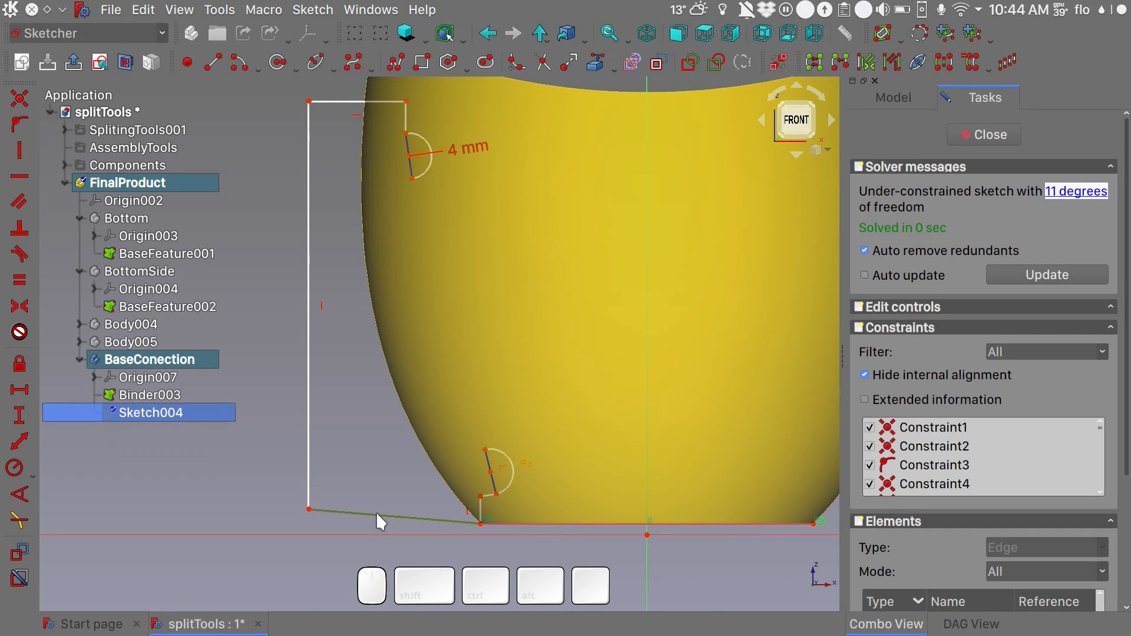
{"action": "key", "text": "h"}
- Connect the facing ends of the two arcs with a B-spline that has one control point between them
{"action": "left_click_drag", "start_coordinate": [567, 266], "coordinate": [706, 303], "text": "alt"}
{"action": "key", "text": "1"}
{"action": "left_click", "coordinate": [352, 62]}
{"action": "left_click", "coordinate": [412, 178]}
{"action": "left_click", "coordinate": [431, 352]}
{"action": "left_click", "coordinate": [485, 450]}
{"action": "right_click", "coordinate": [534, 377]}
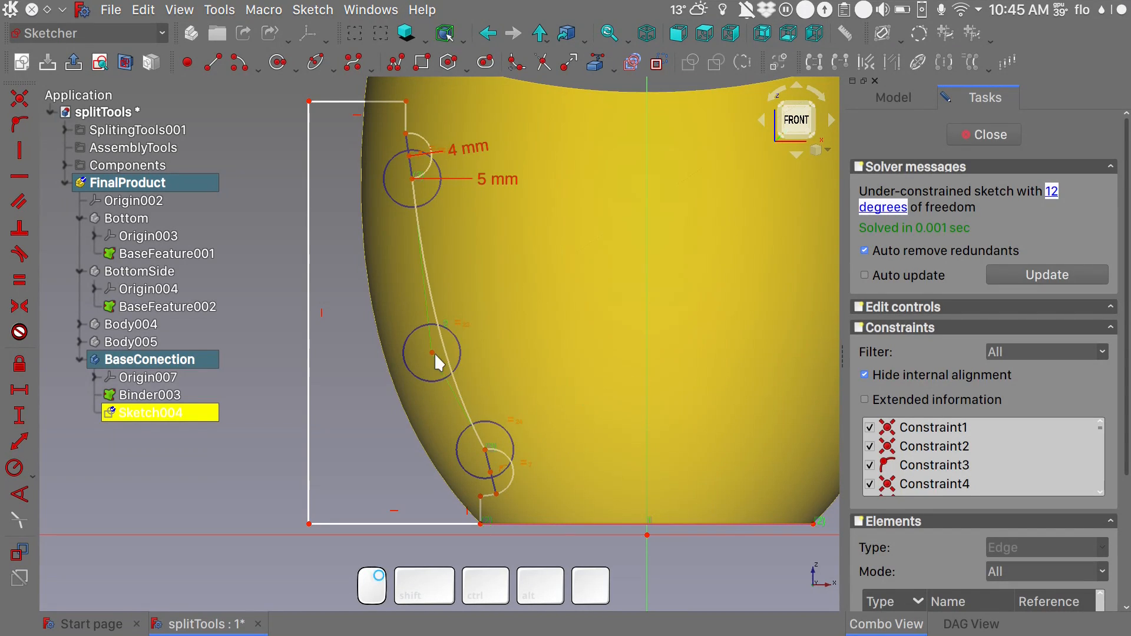
- Adjust the B-spline's shape and make the upper arc's closing line and the short segment above it vertical
{"action": "scroll", "coordinate": [536, 484], "scroll_direction": "up", "scroll_amount": 3}
{"action": "left_click_drag", "start_coordinate": [455, 461], "coordinate": [450, 429]}
{"action": "scroll", "coordinate": [483, 499], "scroll_direction": "down", "scroll_amount": 4}
{"action": "left_click_drag", "start_coordinate": [472, 328], "coordinate": [466, 360], "text": "shift"}
{"action": "left_click", "coordinate": [393, 226]}
{"action": "key", "text": "v"}
{"action": "left_click", "coordinate": [396, 197]}
{"action": "key", "text": "v"}
{"action": "left_click_drag", "start_coordinate": [440, 236], "coordinate": [482, 192]}
{"action": "scroll", "coordinate": [429, 439], "scroll_direction": "up", "scroll_amount": 9}
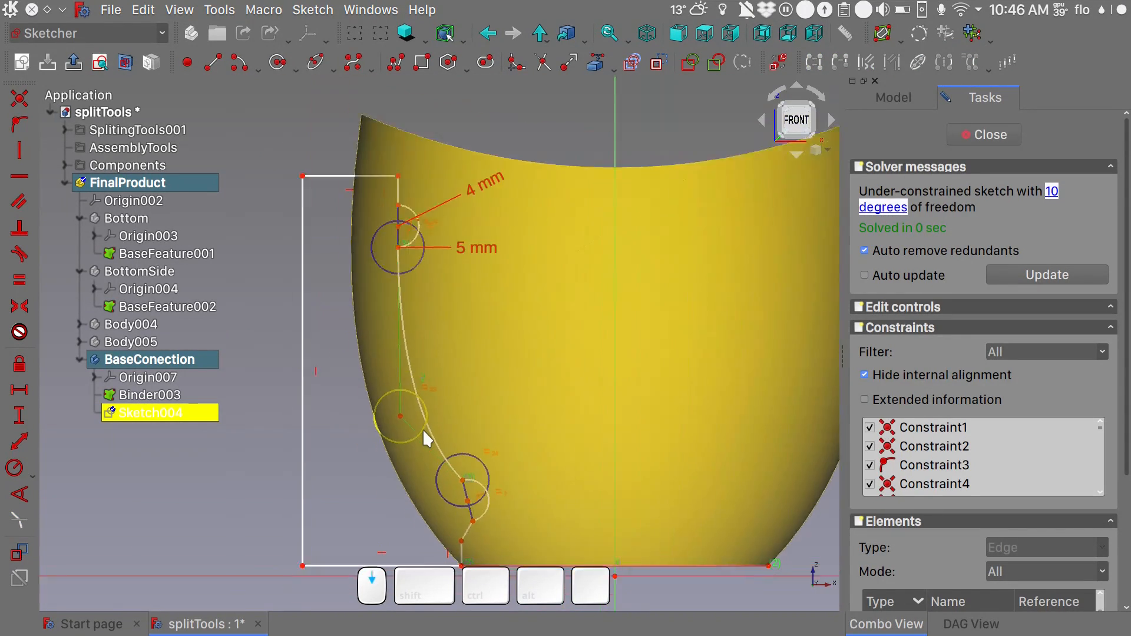
- Delete the short slanted segment below the lower arc and join the two open endpoints with a coincident constraint
{"action": "left_click_drag", "start_coordinate": [466, 525], "coordinate": [387, 345], "text": "shift"}
{"action": "left_click", "coordinate": [387, 344]}
{"action": "key", "text": "Delete"}
{"action": "left_click", "coordinate": [352, 404]}
{"action": "left_click", "coordinate": [411, 300]}
{"action": "key", "text": "c"}
- Reposition the arcs and the B-spline's middle control point so the profile follows the vase's inner wall
{"action": "scroll", "coordinate": [411, 301], "scroll_direction": "down", "scroll_amount": 5}
{"action": "middle_click_drag", "start_coordinate": [412, 301], "coordinate": [464, 374], "text": "shift"}
{"action": "left_click_drag", "start_coordinate": [443, 283], "coordinate": [397, 290]}
{"action": "middle_click_drag", "start_coordinate": [491, 305], "coordinate": [489, 436], "text": "shift"}
{"action": "scroll", "coordinate": [489, 436], "scroll_direction": "down", "scroll_amount": 4}
{"action": "scroll", "coordinate": [397, 229], "scroll_direction": "up", "scroll_amount": 6}
{"action": "mouse_move", "coordinate": [440, 155]}
{"action": "left_mouse_down"}
{"action": "mouse_move", "coordinate": [405, 156]}
{"action": "mouse_move", "coordinate": [427, 157]}
{"action": "left_mouse_up"}
{"action": "scroll", "coordinate": [426, 157], "scroll_direction": "down", "scroll_amount": 6}
{"action": "left_click_drag", "start_coordinate": [432, 324], "coordinate": [428, 330]}
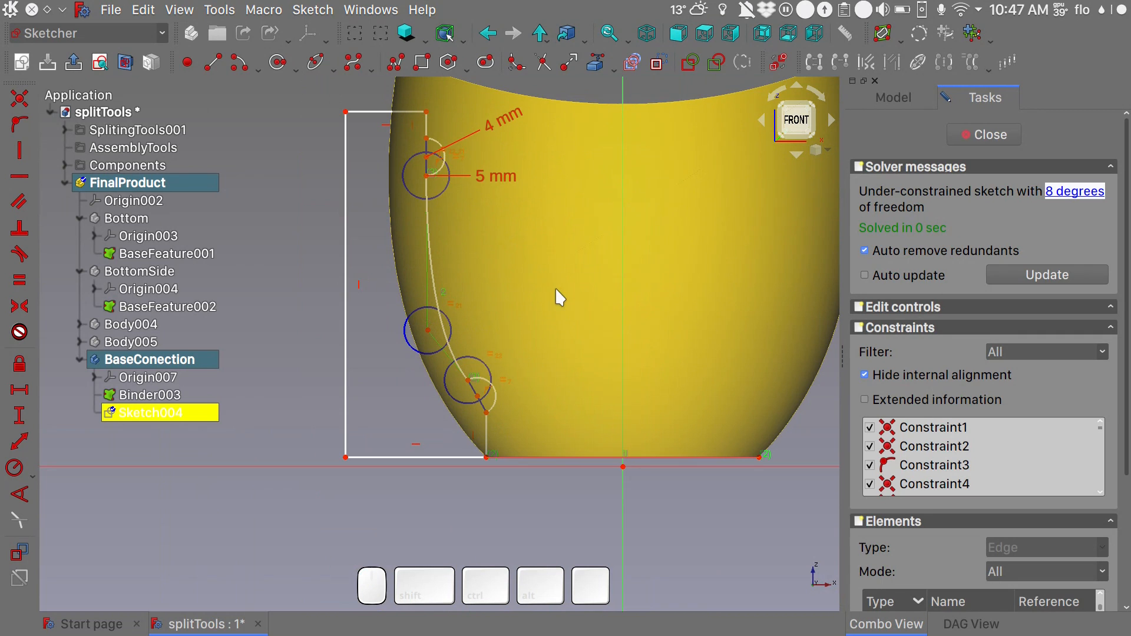
{"action": "scroll", "coordinate": [489, 377], "scroll_direction": "up", "scroll_amount": 7}
{"action": "scroll", "coordinate": [438, 318], "scroll_direction": "down", "scroll_amount": 9}
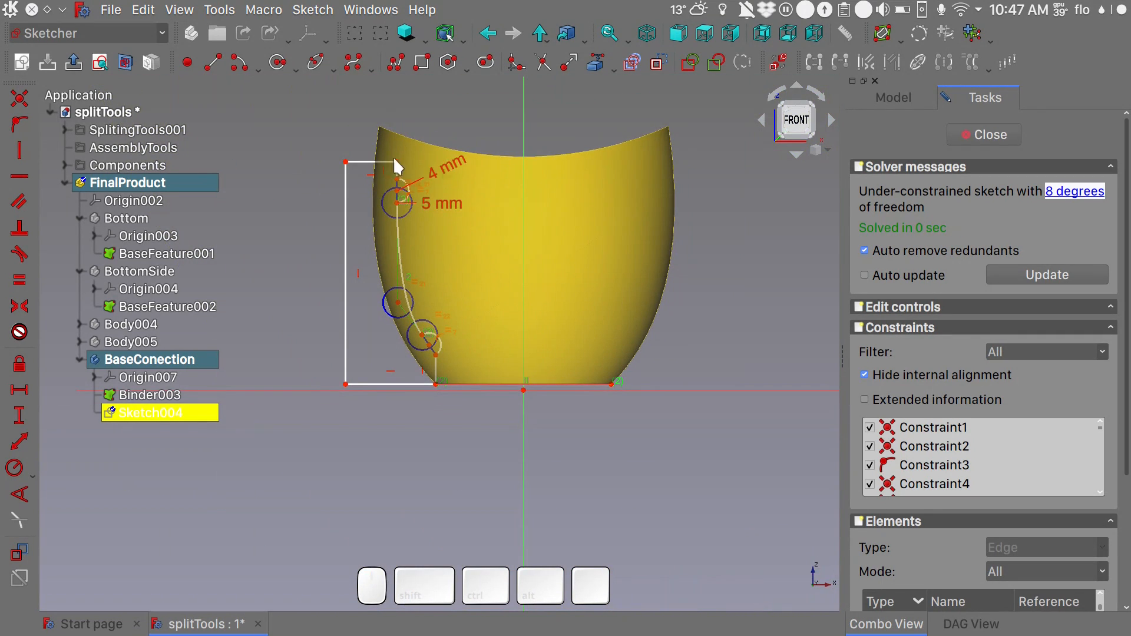
{"action": "scroll", "coordinate": [401, 218], "scroll_direction": "up", "scroll_amount": 8}
{"action": "key", "text": "ctrl+z"}
- Draw a hole circle at the centre of each arc and set the radius to 1.5 mm
{"action": "left_click", "coordinate": [449, 199]}
{"action": "left_click", "coordinate": [472, 178]}
{"action": "scroll", "coordinate": [472, 178], "scroll_direction": "down", "scroll_amount": 8}
{"action": "scroll", "coordinate": [506, 354], "scroll_direction": "up", "scroll_amount": 10}
{"action": "left_click", "coordinate": [499, 340]}
{"action": "left_click", "coordinate": [559, 329]}
{"action": "scroll", "coordinate": [559, 329], "scroll_direction": "down", "scroll_amount": 2}
{"action": "scroll", "coordinate": [558, 328], "scroll_direction": "down", "scroll_amount": 6}
{"action": "left_click", "coordinate": [490, 108]}
{"action": "type", "text": "1,5"}
{"action": "key", "text": "Return"}
- Mirror the whole profile about the sketch's vertical axis and close the sketch
{"action": "key", "text": "1"}
{"action": "mouse_move", "coordinate": [627, 260]}
{"action": "middle_mouse_down", "text": "alt"}
{"action": "mouse_move", "coordinate": [540, 210]}
{"action": "mouse_move", "coordinate": [452, 266]}
{"action": "middle_mouse_up", "text": "alt"}
{"action": "scroll", "coordinate": [539, 216], "scroll_direction": "down", "scroll_amount": 4}
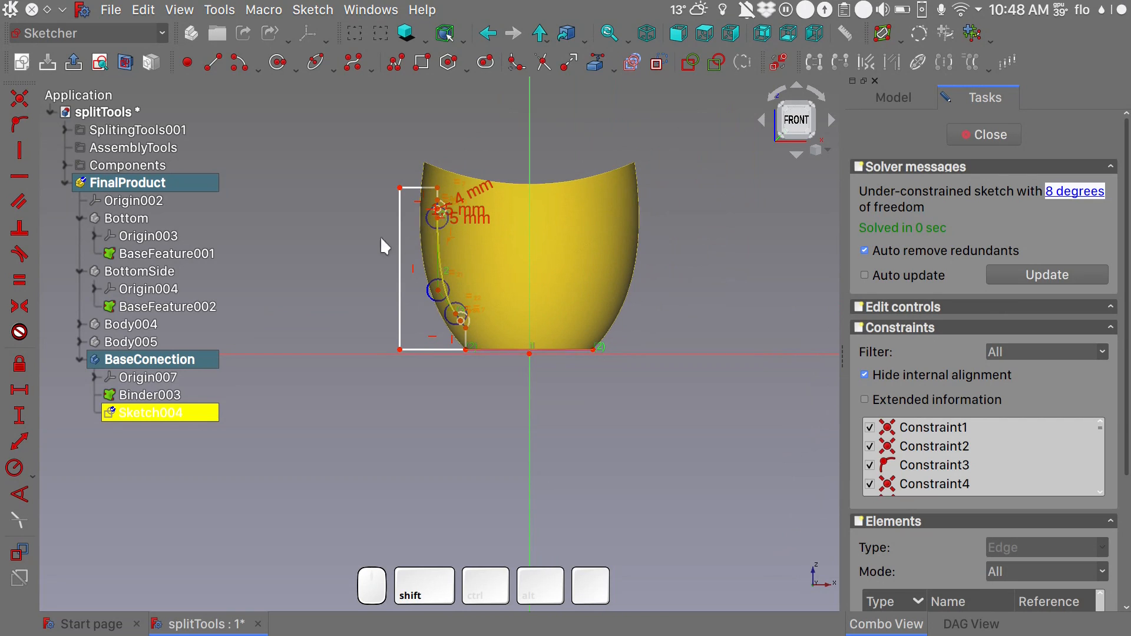
{"action": "mouse_move", "coordinate": [347, 148]}
{"action": "left_mouse_down"}
{"action": "mouse_move", "coordinate": [412, 260]}
{"action": "mouse_move", "coordinate": [507, 377]}
{"action": "left_mouse_up"}
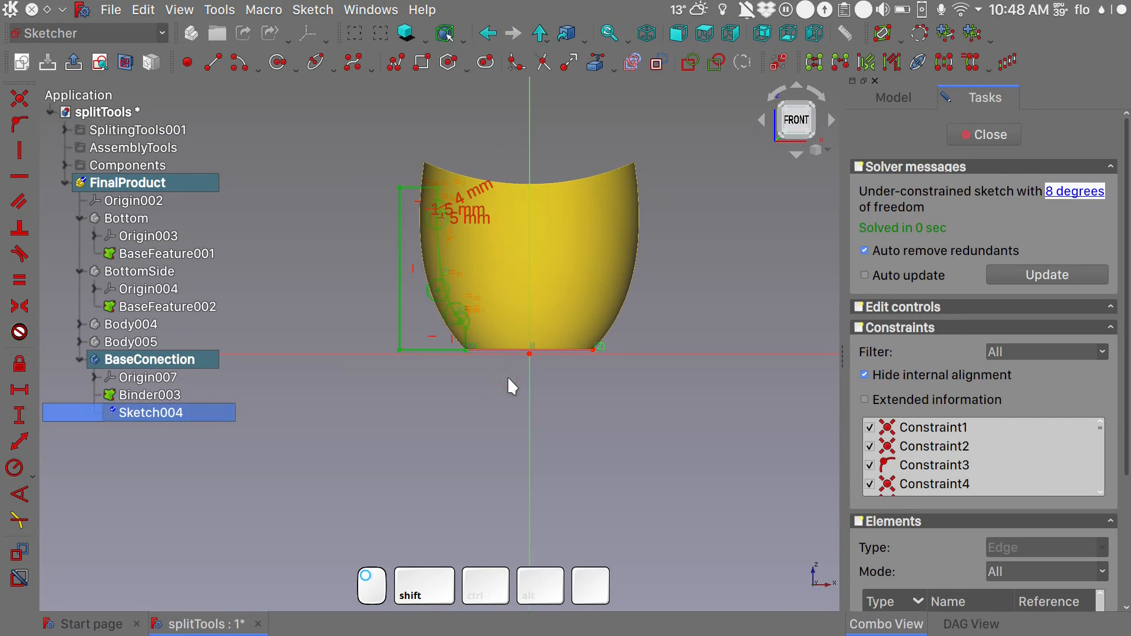
{"action": "left_click", "coordinate": [531, 133]}
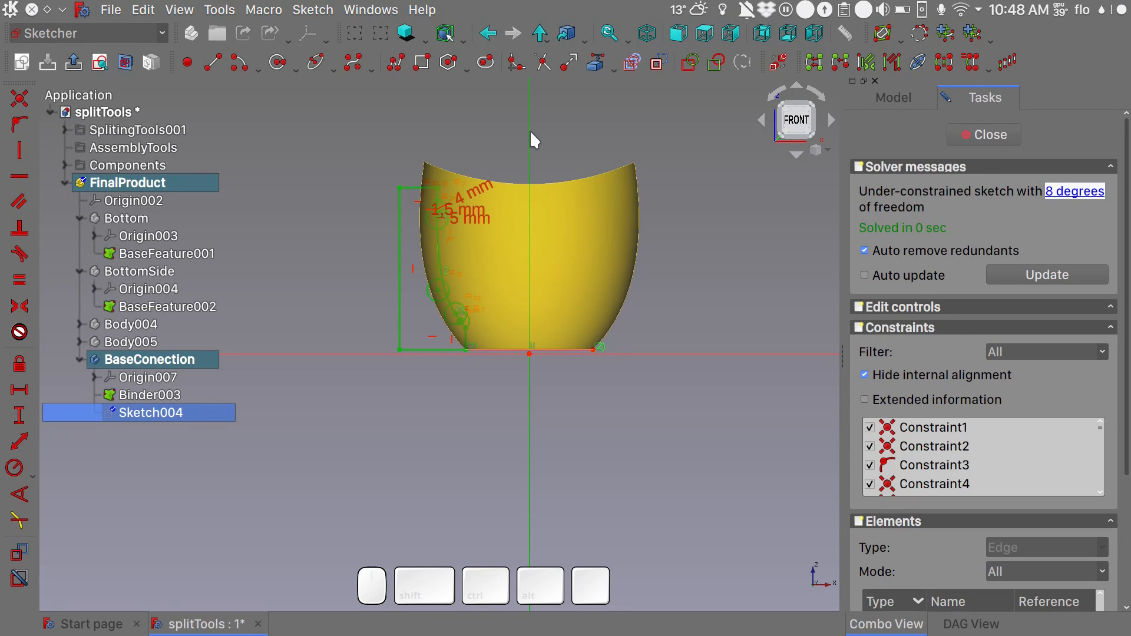
{"action": "left_click", "coordinate": [945, 62]}
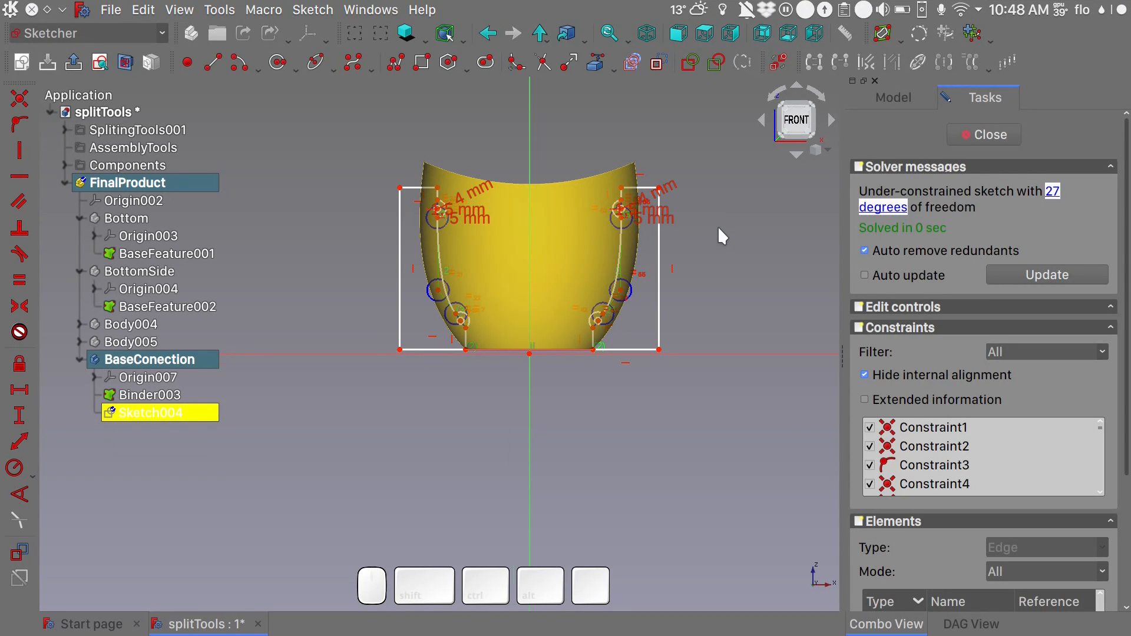
{"action": "scroll", "coordinate": [719, 231], "scroll_direction": "down", "scroll_amount": 4}
{"action": "scroll", "coordinate": [717, 225], "scroll_direction": "up", "scroll_amount": 2}
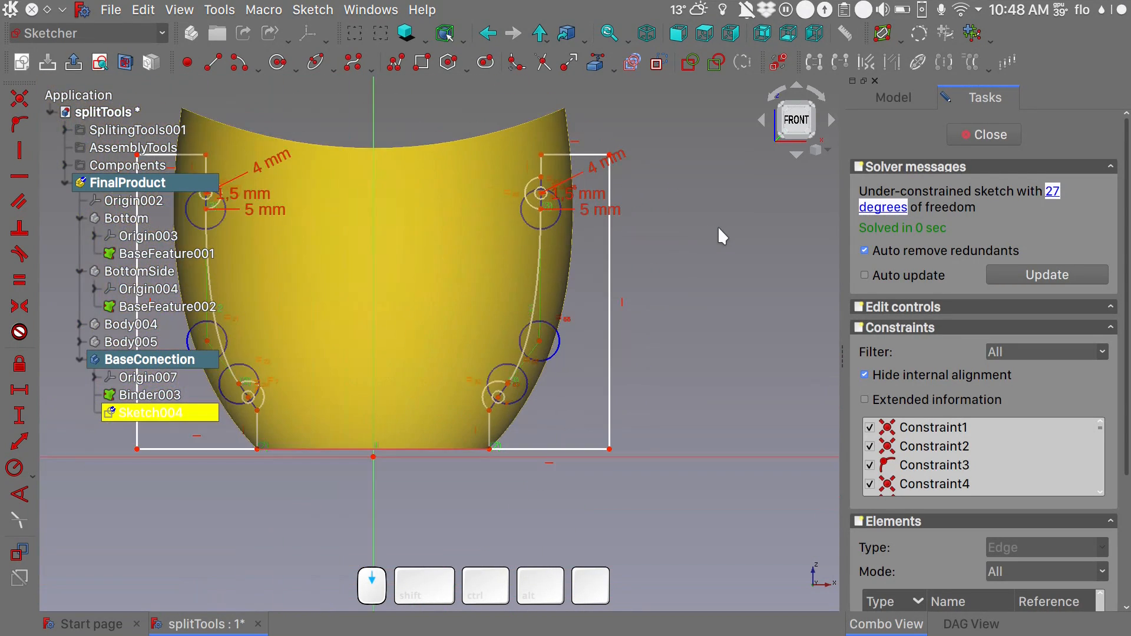
{"action": "scroll", "coordinate": [717, 225], "scroll_direction": "up", "scroll_amount": 2}
{"action": "left_click", "coordinate": [966, 135]}
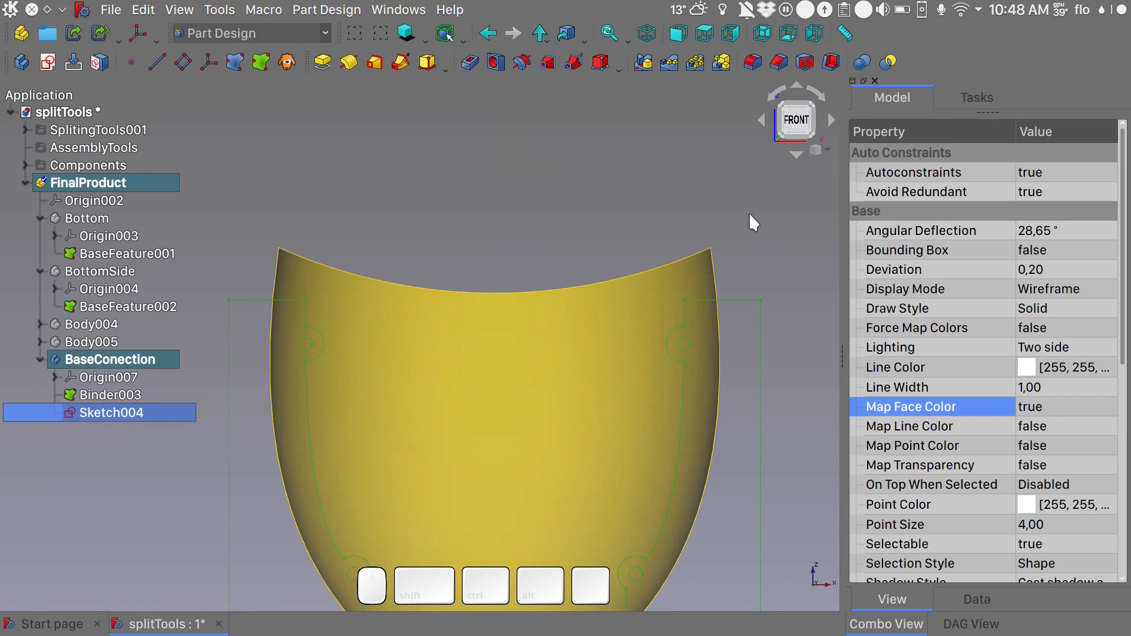
- View the model isometrically and make the Bottom and BottomSide bodies visible again
{"action": "key", "text": "0"}
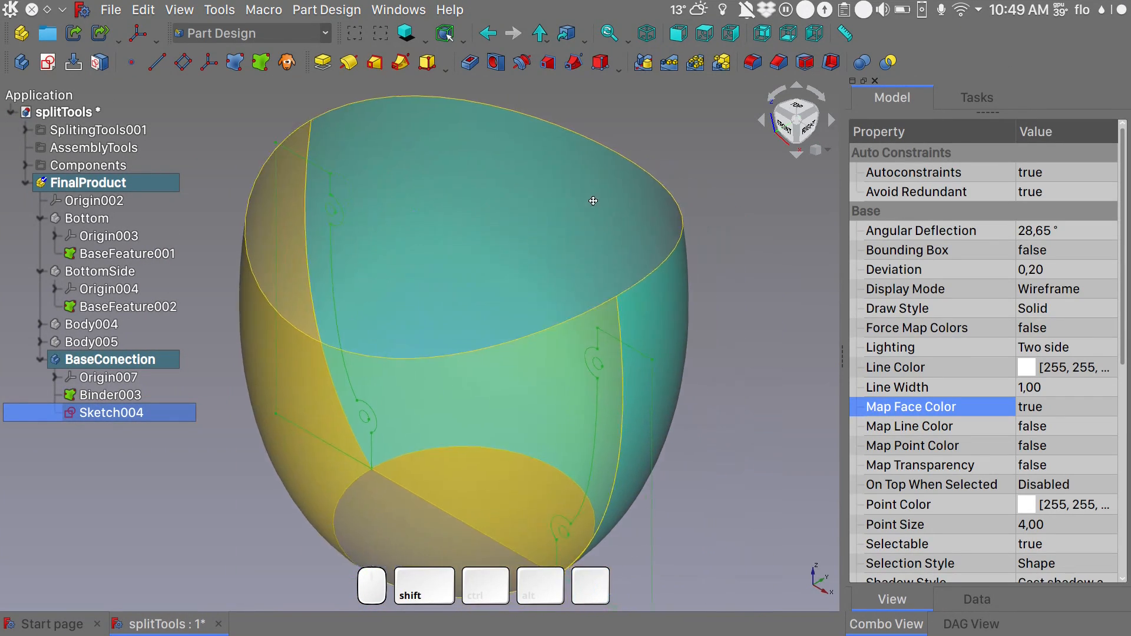
{"action": "left_click", "coordinate": [91, 220]}
{"action": "key", "text": "space"}
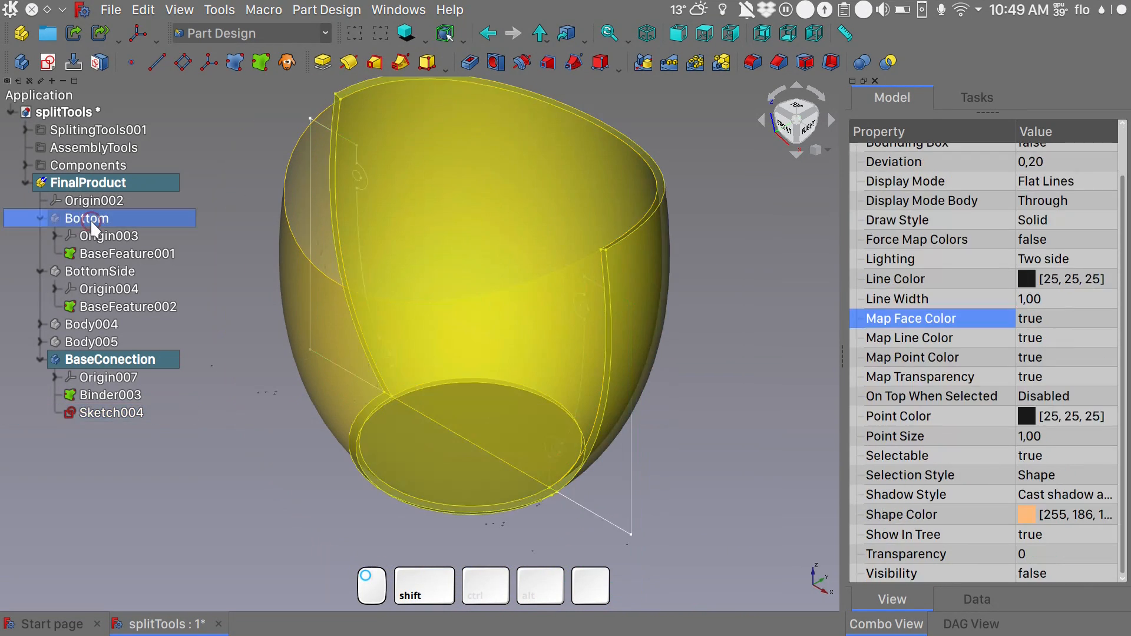
- Move the BaseConection body from FinalProduct into the Components group and collapse the Vase body in the tree
{"action": "left_click", "coordinate": [142, 359]}
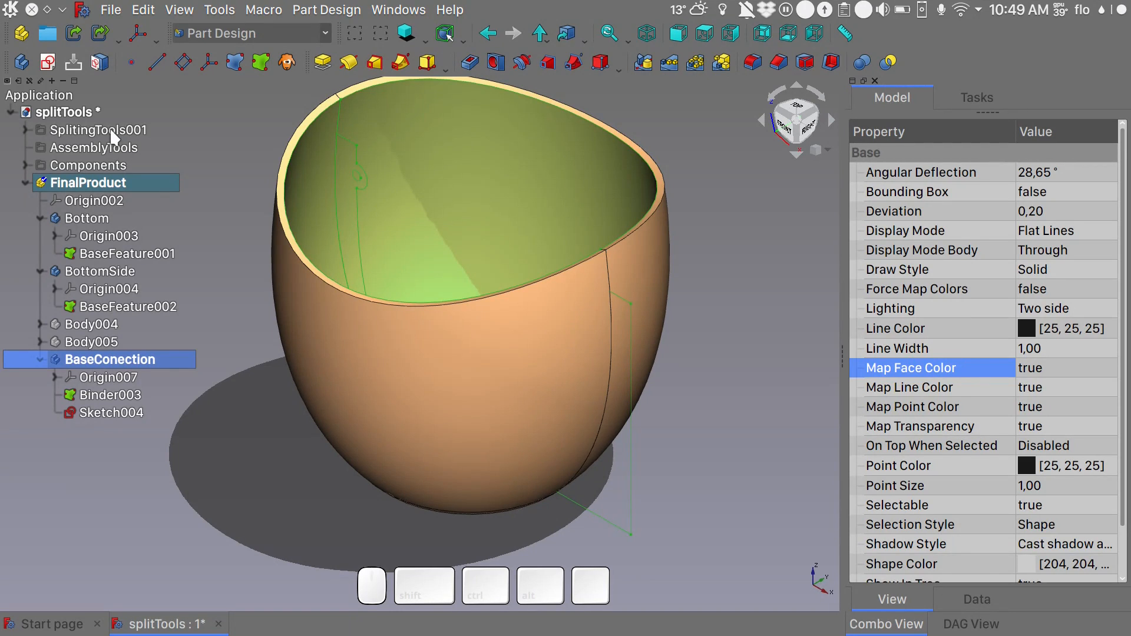
{"action": "left_click_drag", "start_coordinate": [105, 369], "coordinate": [70, 168]}
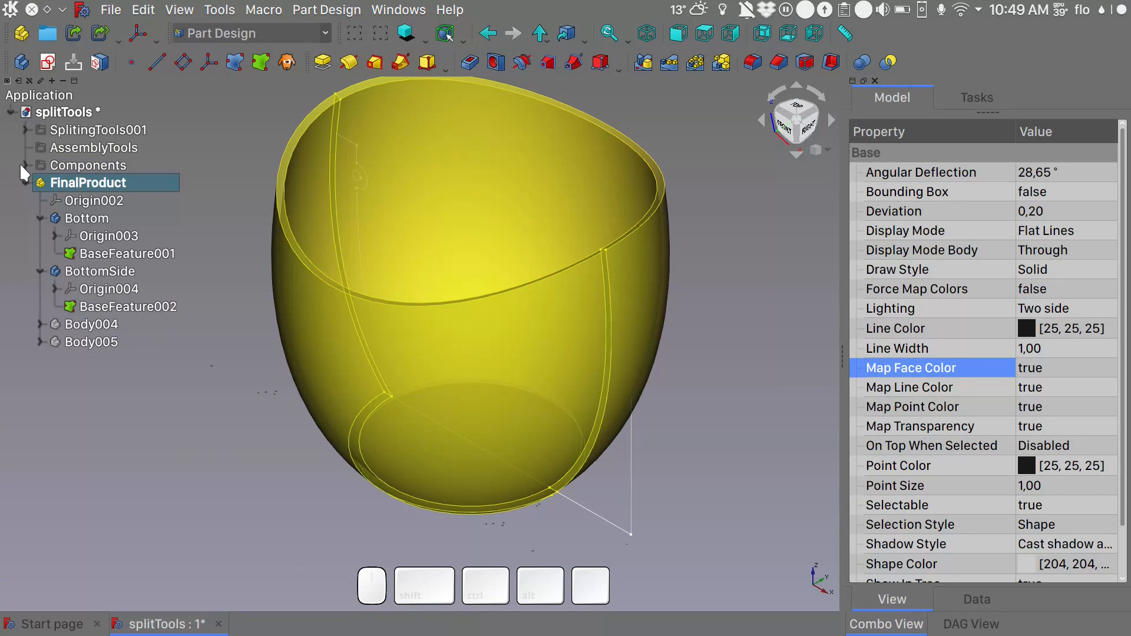
{"action": "left_click", "coordinate": [25, 165]}
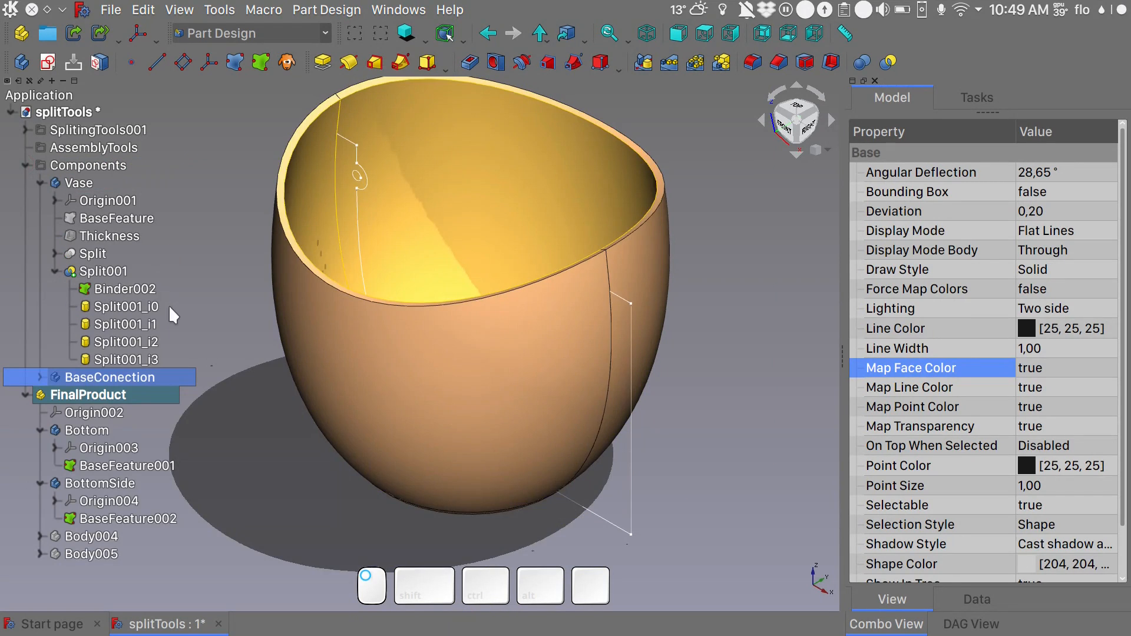
{"action": "left_click", "coordinate": [40, 183]}
{"action": "left_click", "coordinate": [141, 200]}
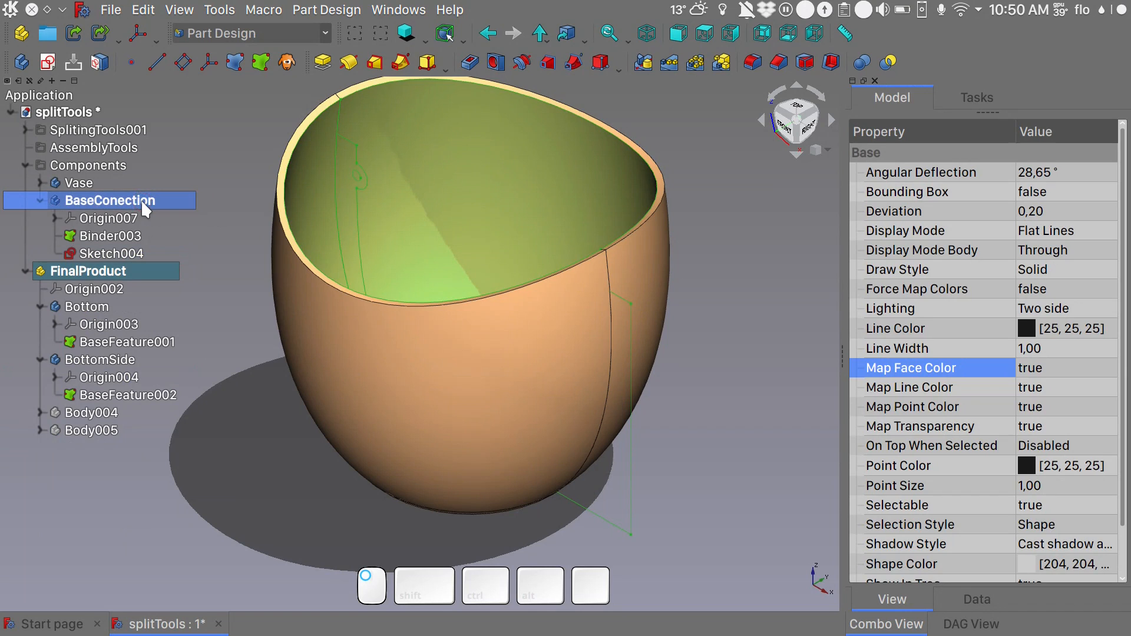
- Pad the BaseConection profile sketch symmetrically to its plane with a length of 200 mm
{"action": "left_click", "coordinate": [125, 249]}
{"action": "left_click", "coordinate": [322, 61]}
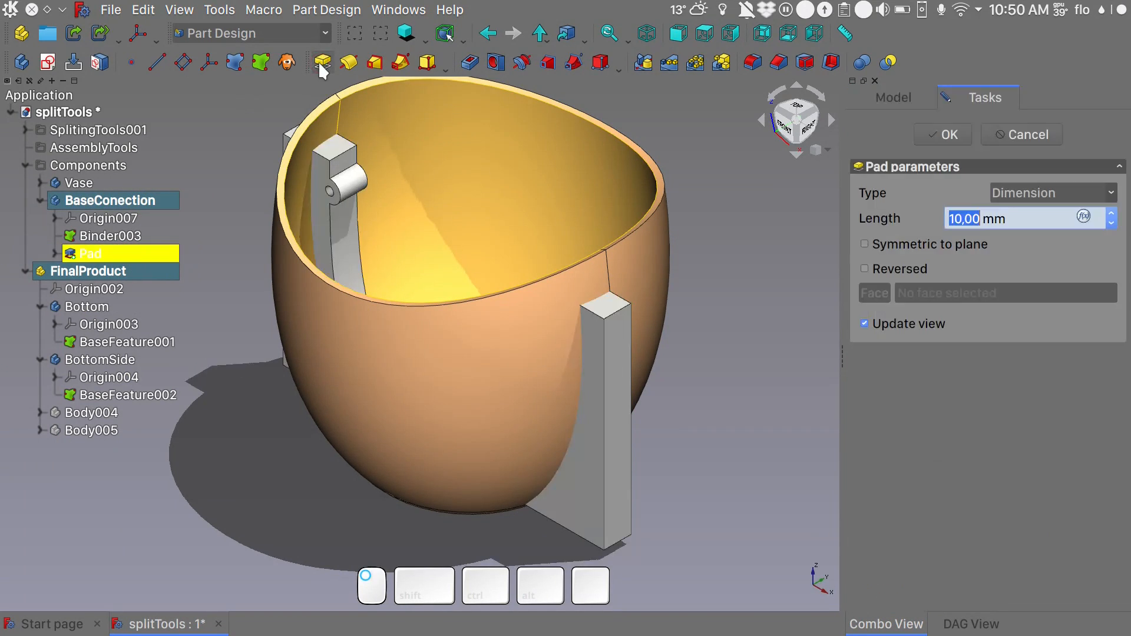
{"action": "left_click", "coordinate": [872, 239]}
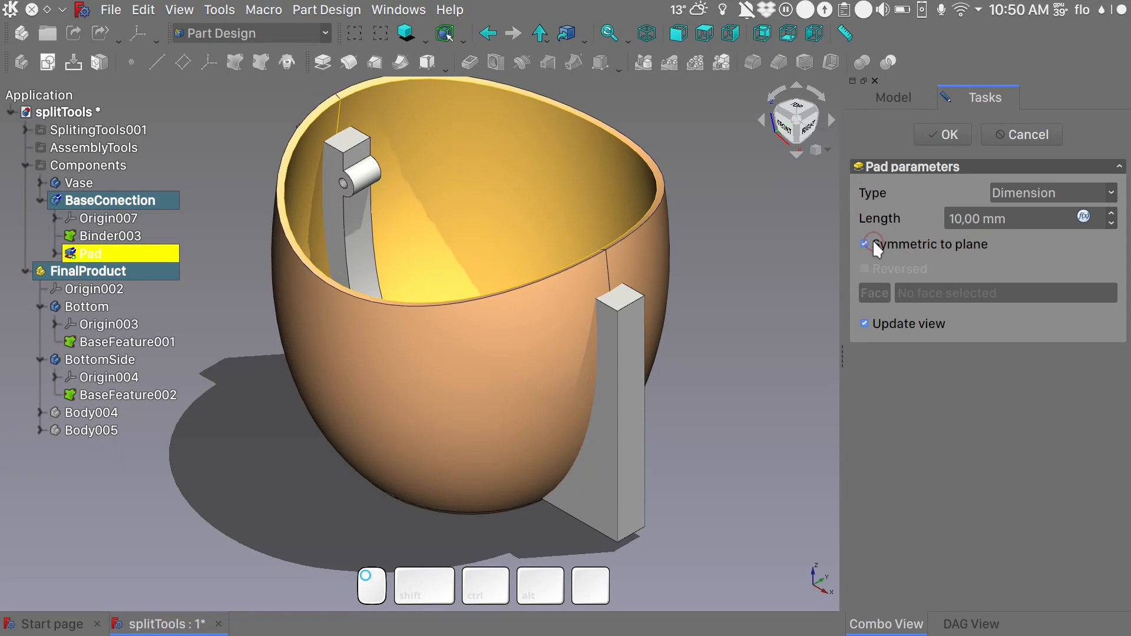
{"action": "left_click_drag", "start_coordinate": [977, 219], "coordinate": [926, 223]}
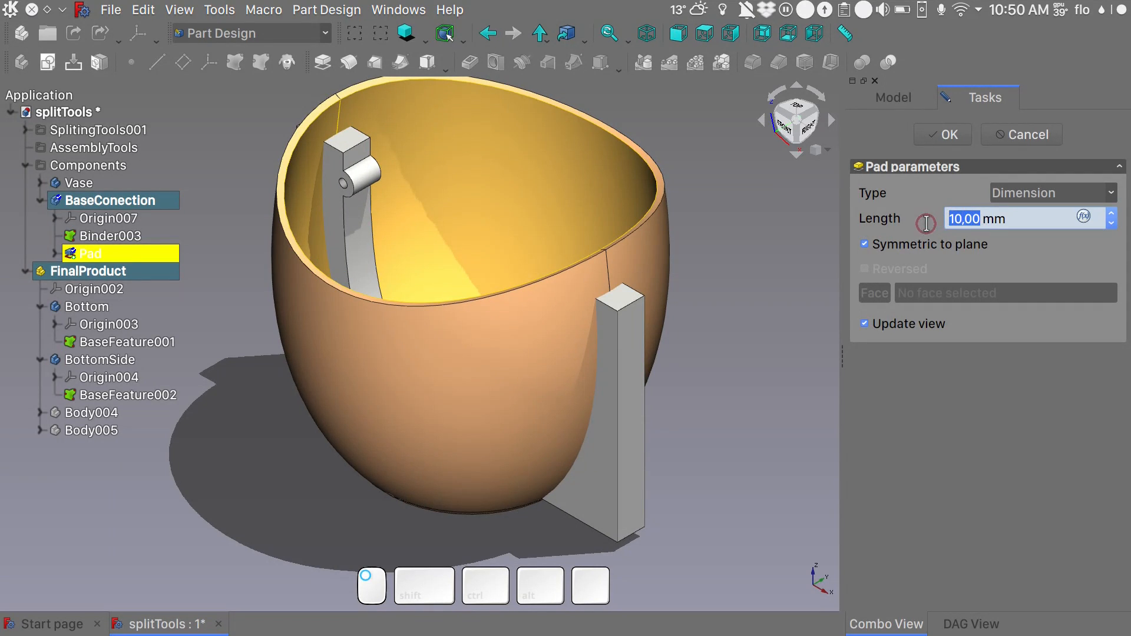
{"action": "type", "text": "200"}
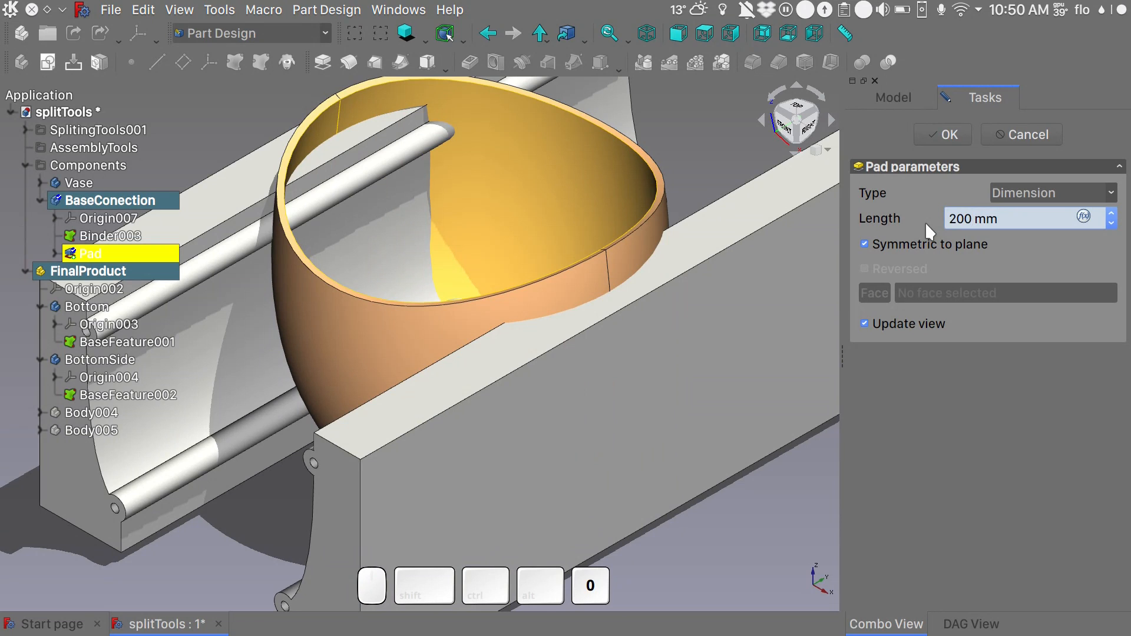
- Set the symmetric pad's length to 100 mm and finish the pad
{"action": "key", "text": "BackSpace"}
{"action": "key", "text": "BackSpace"}
{"action": "key", "text": "BackSpace"}
{"action": "type", "text": "10"}
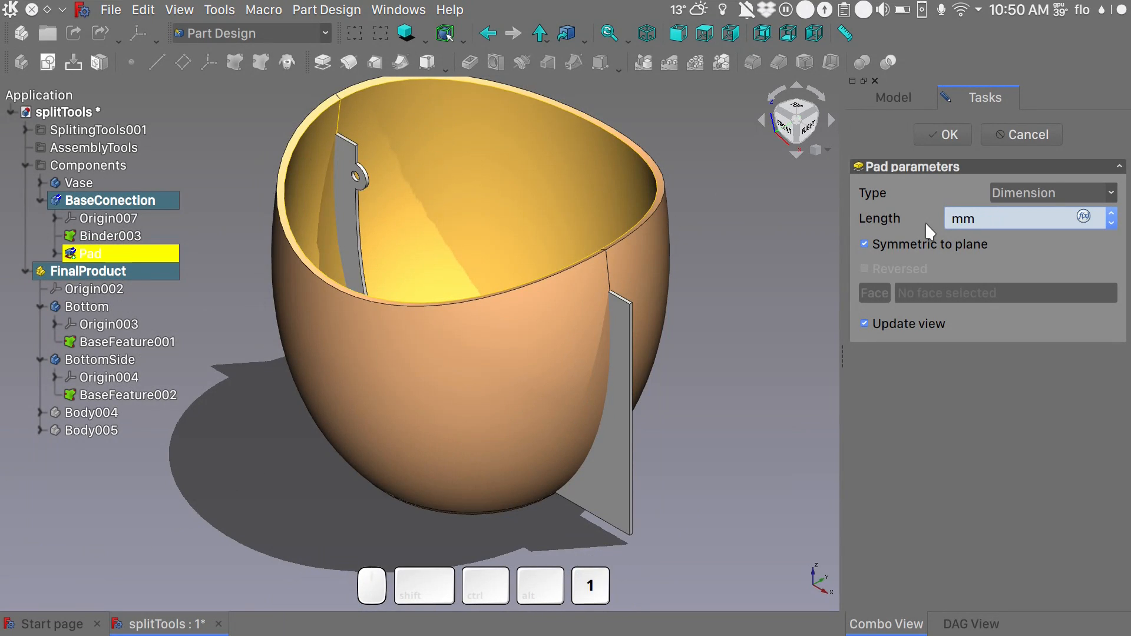
{"action": "type", "text": "0"}
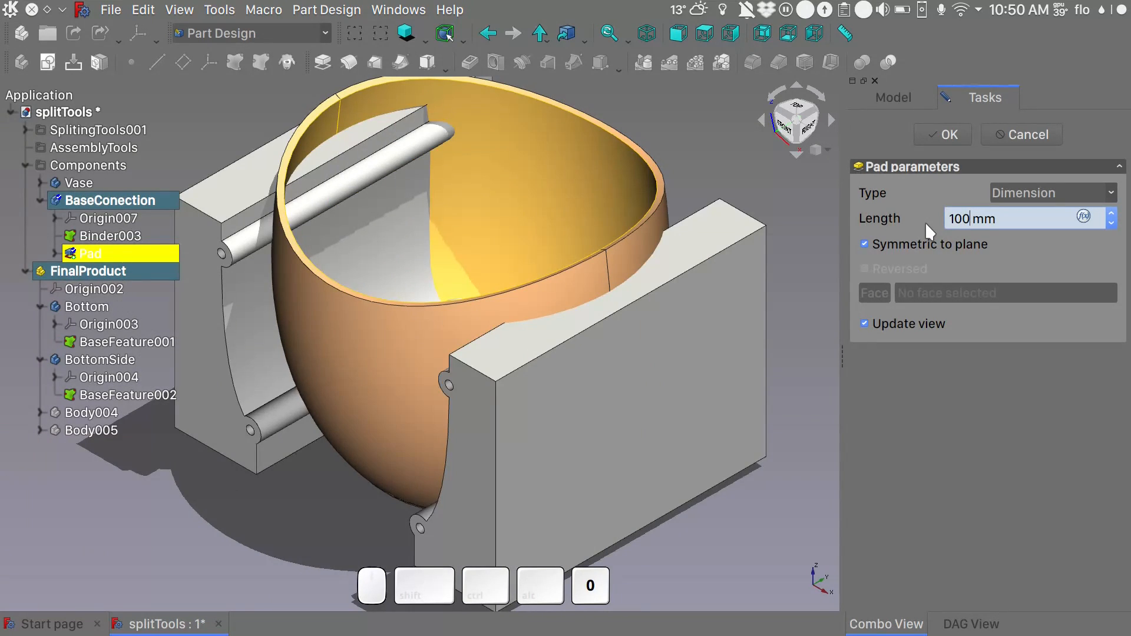
{"action": "left_click", "coordinate": [959, 134]}
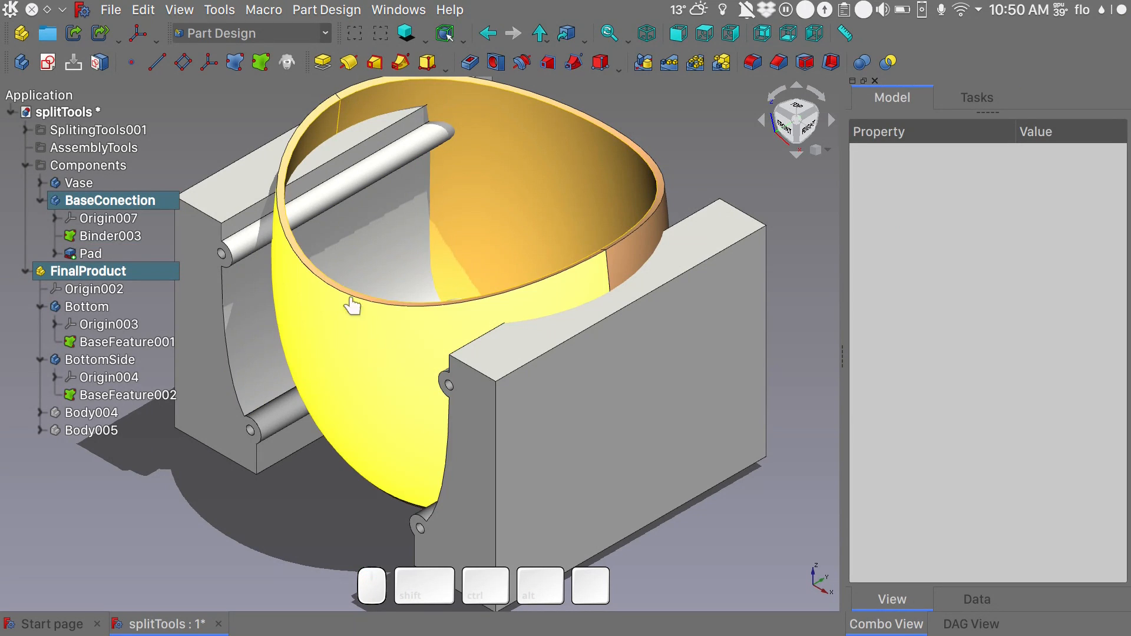
- Split the BaseConection pad with the Binder003 surface
{"action": "middle_click_drag", "start_coordinate": [359, 263], "coordinate": [383, 288], "text": "alt"}
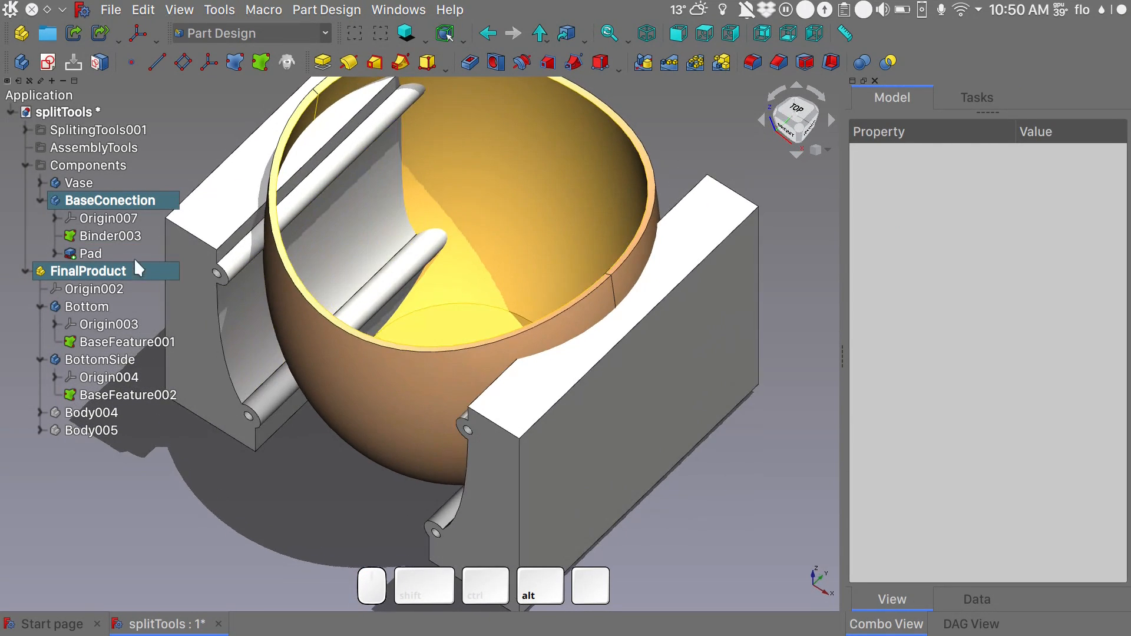
{"action": "left_click", "coordinate": [127, 238]}
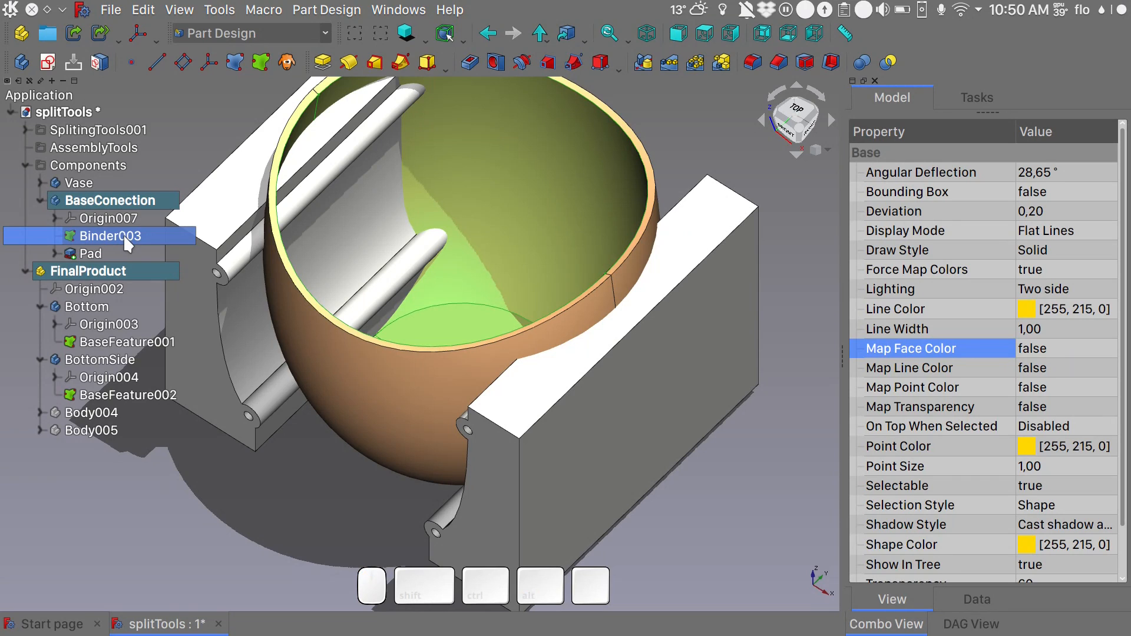
{"action": "left_click", "coordinate": [889, 61]}
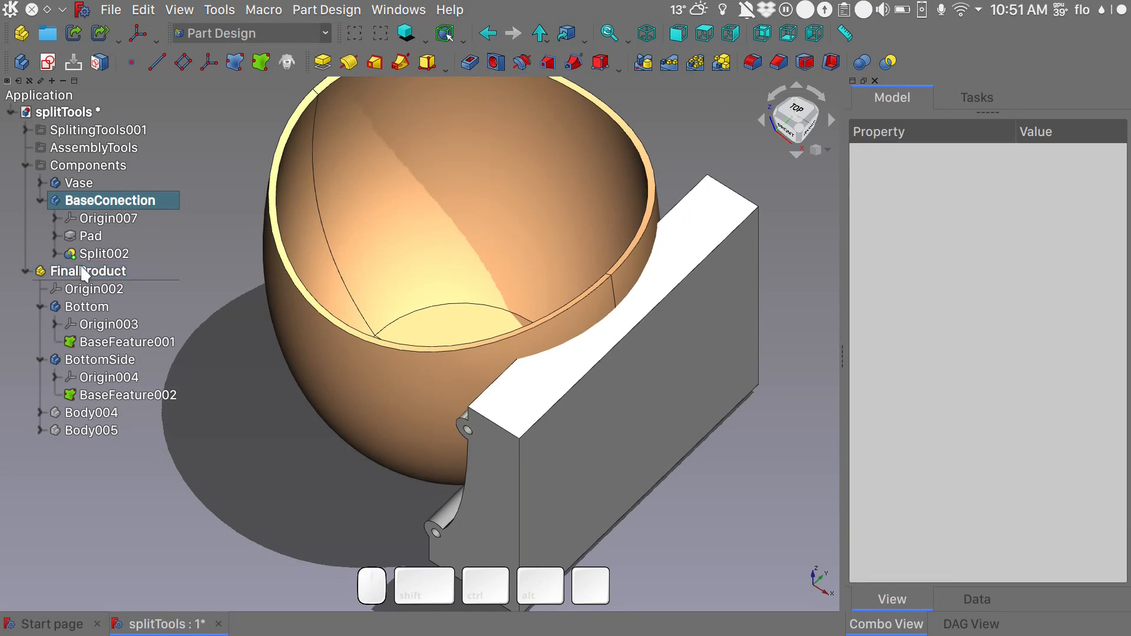
- Enable the Split002_i1 and Split002_i3 pieces and disable Split002_i0 so only the parts inside the vase are kept
{"action": "left_click", "coordinate": [54, 253]}
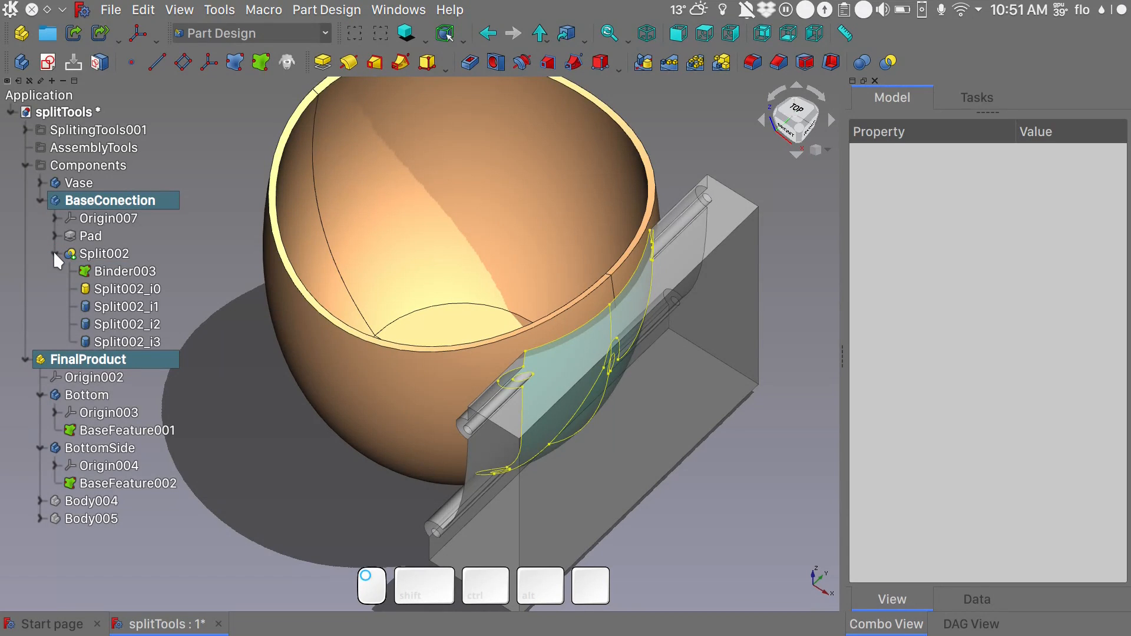
{"action": "double_click", "coordinate": [137, 312]}
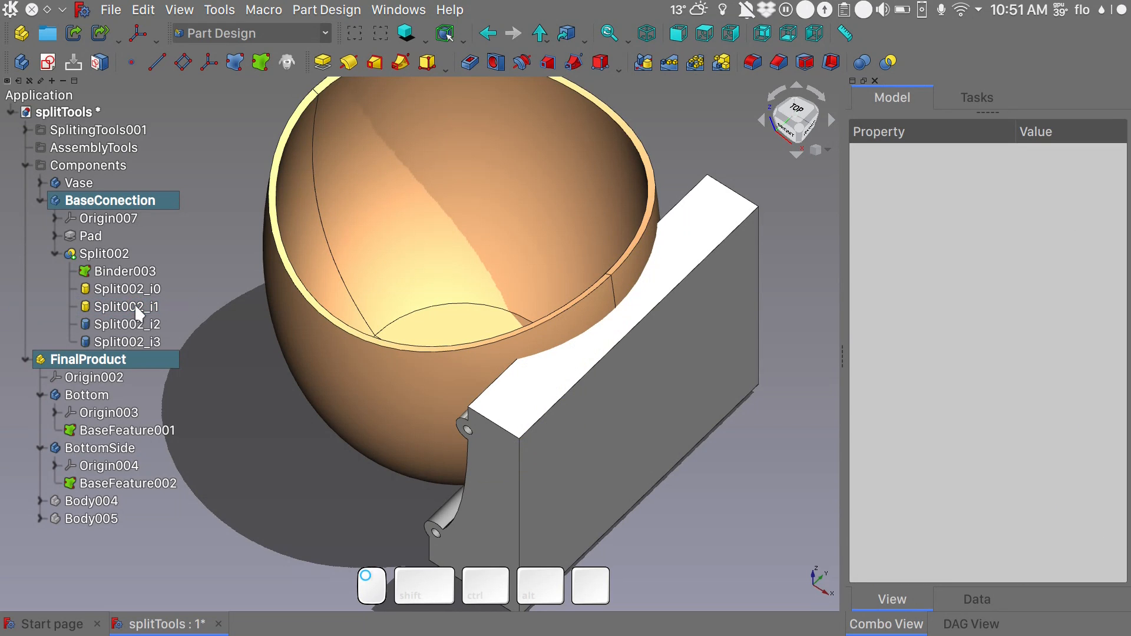
{"action": "double_click", "coordinate": [133, 288]}
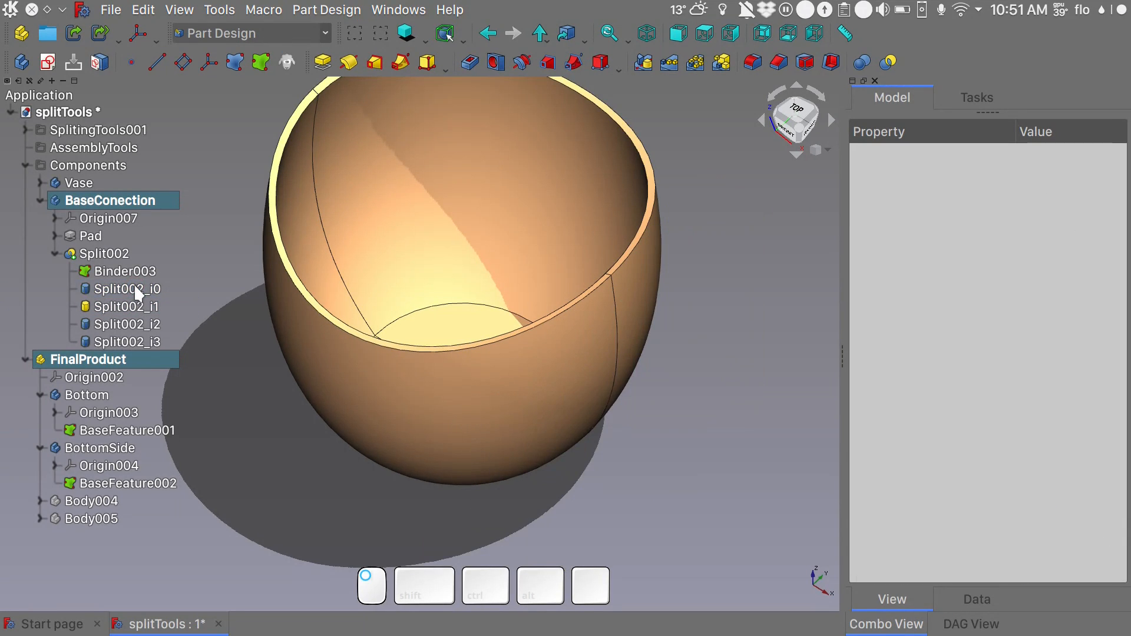
{"action": "double_click", "coordinate": [124, 343]}
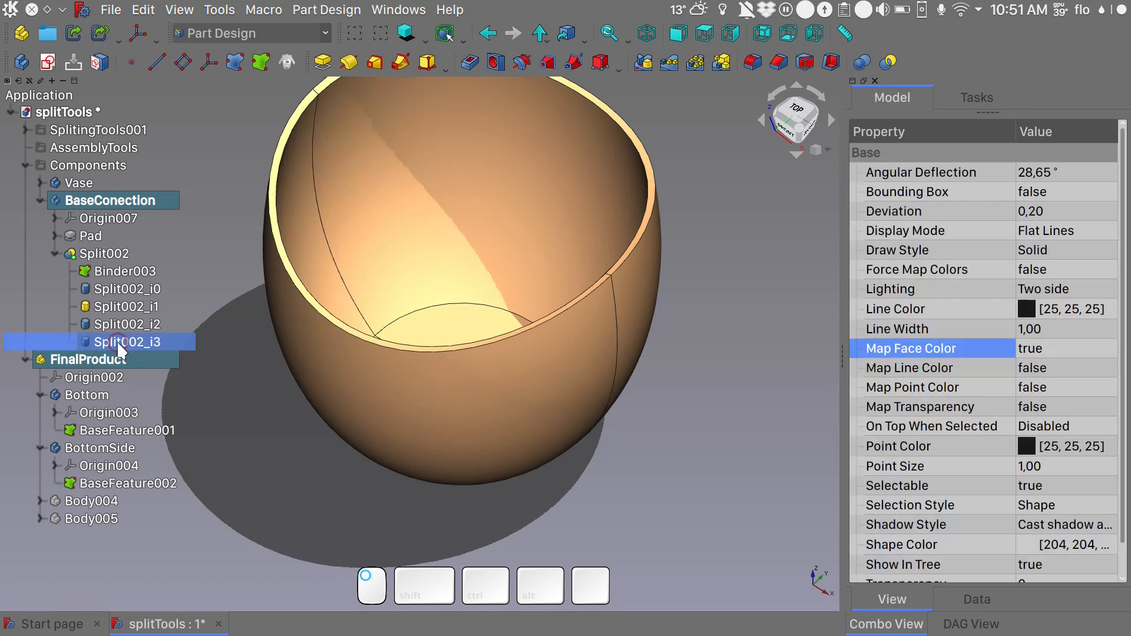
{"action": "middle_click_drag", "start_coordinate": [412, 220], "coordinate": [478, 227], "text": "alt"}
{"action": "middle_click_drag", "start_coordinate": [478, 227], "coordinate": [484, 281], "text": "shift"}
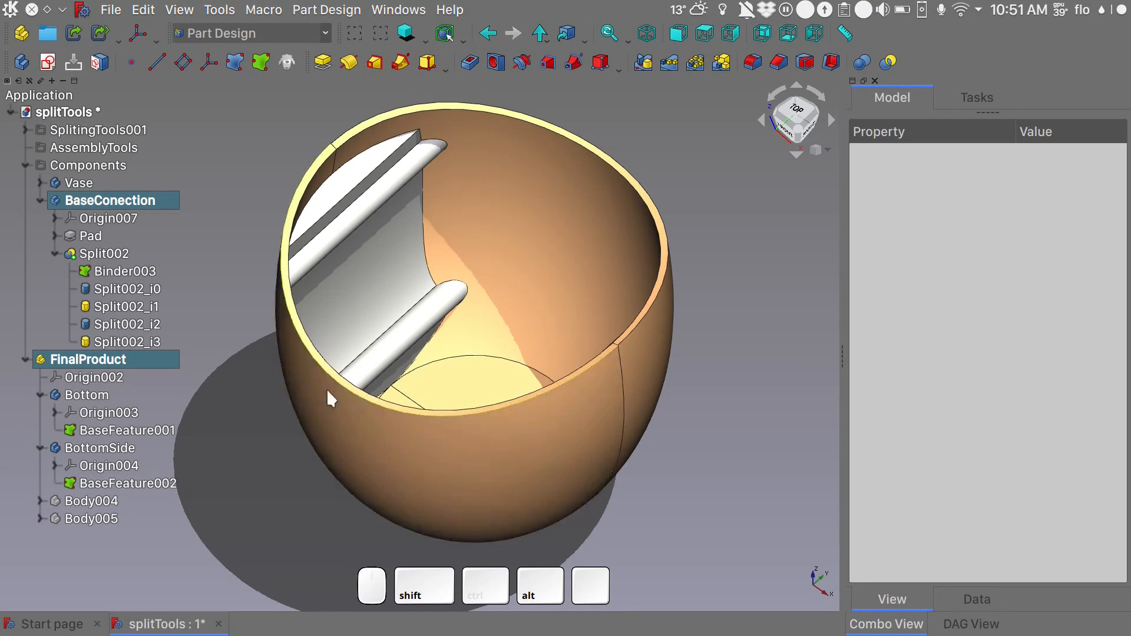
- Create a datum plane attached to the Pad in Object's XY mode
{"action": "left_click", "coordinate": [100, 255]}
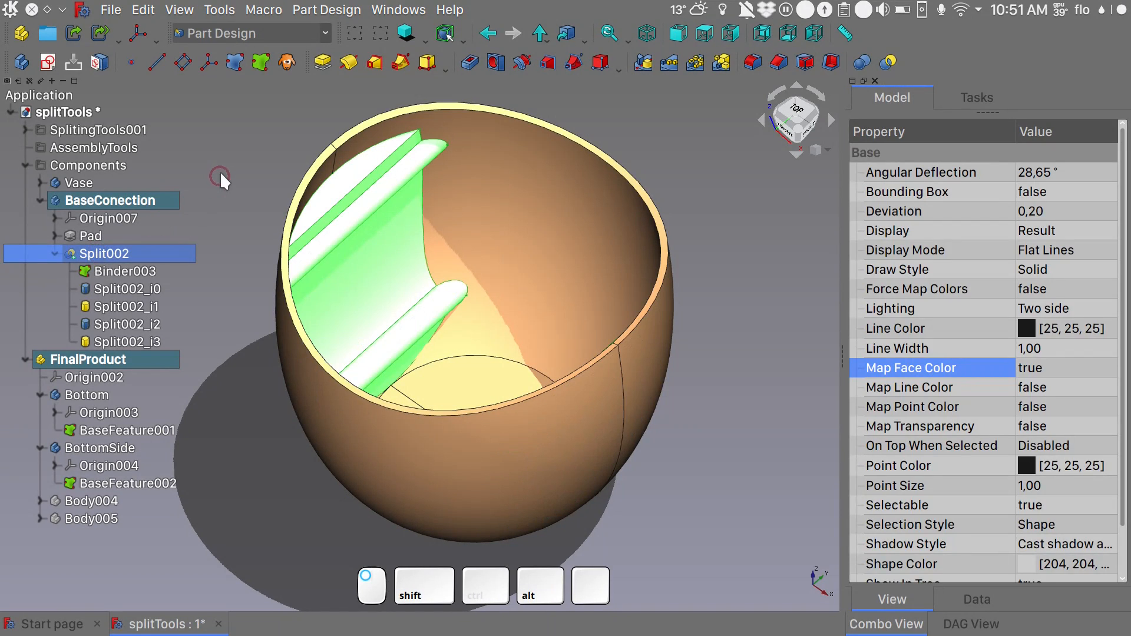
{"action": "left_click", "coordinate": [183, 63]}
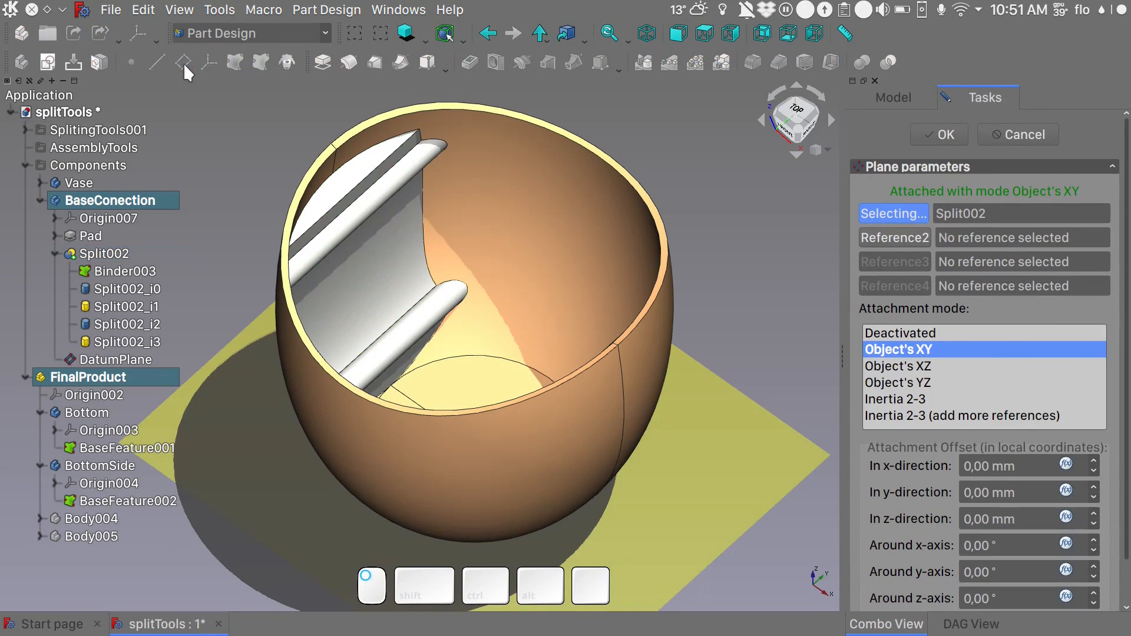
{"action": "left_click", "coordinate": [93, 237]}
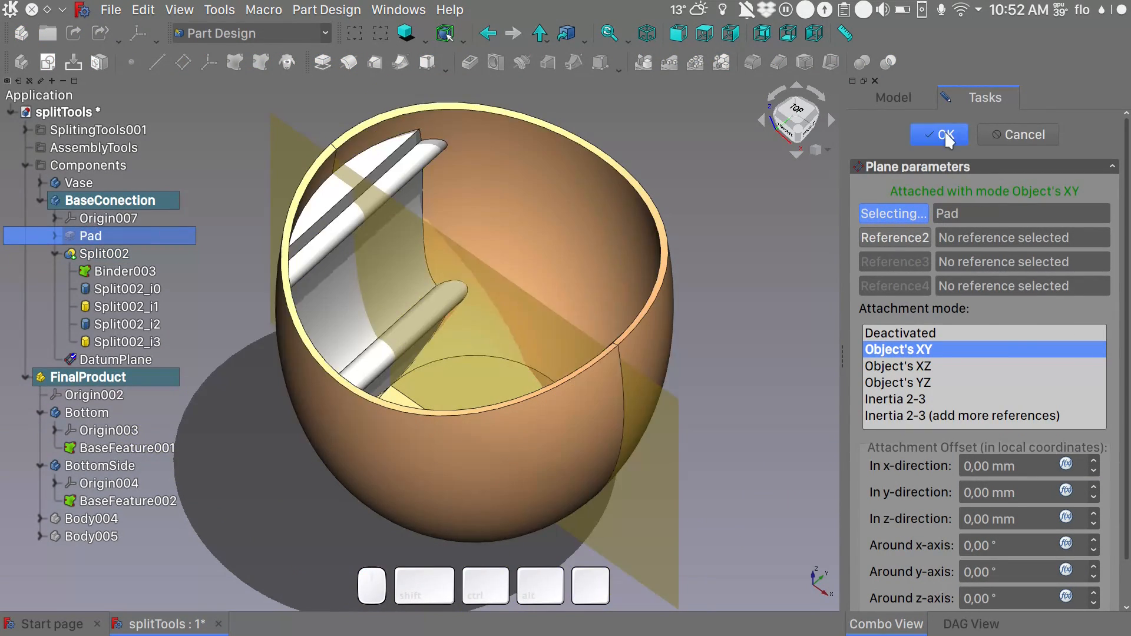
{"action": "left_click", "coordinate": [943, 133]}
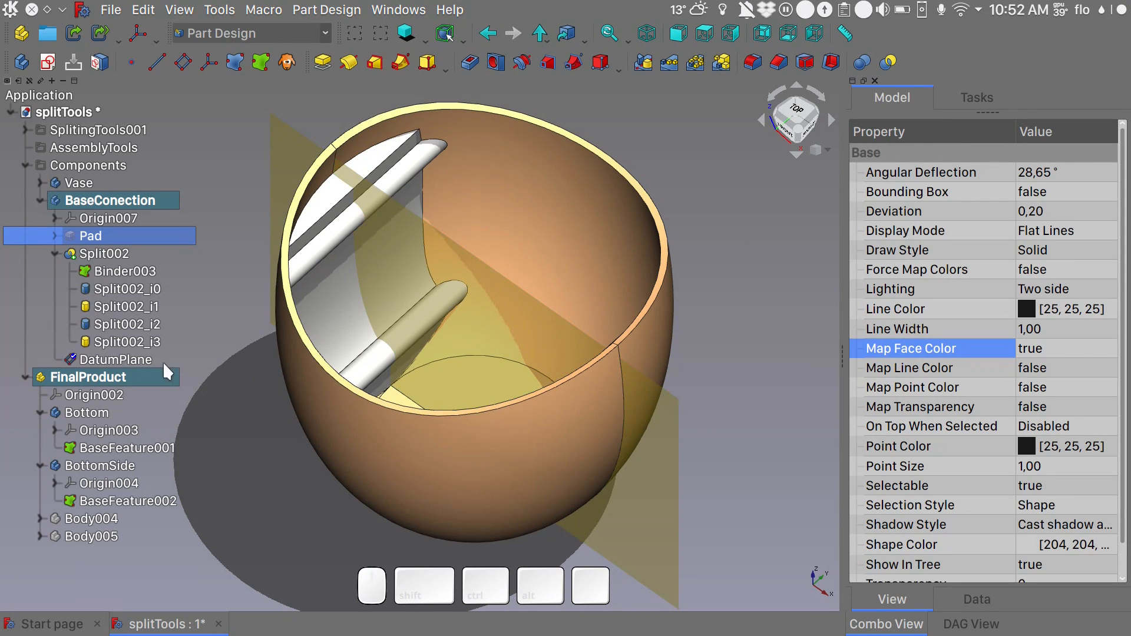
- Split the connector solids with the datum plane and enable the pieces Split003_i1, Split003_i2 and Split003_i3
{"action": "left_click", "coordinate": [134, 360]}
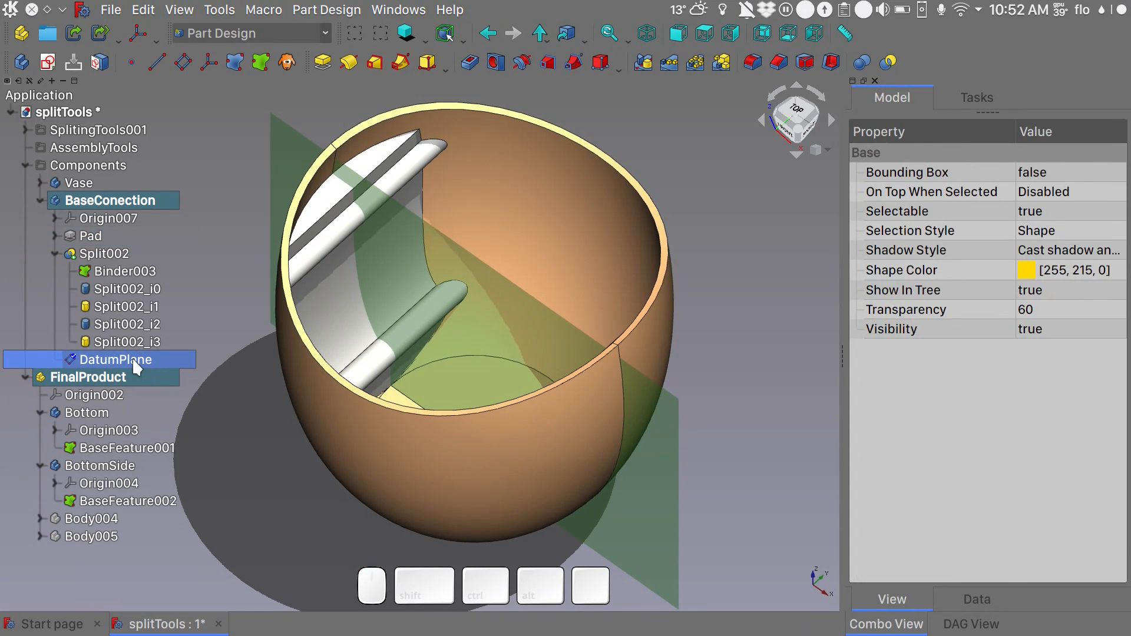
{"action": "left_click", "coordinate": [888, 59]}
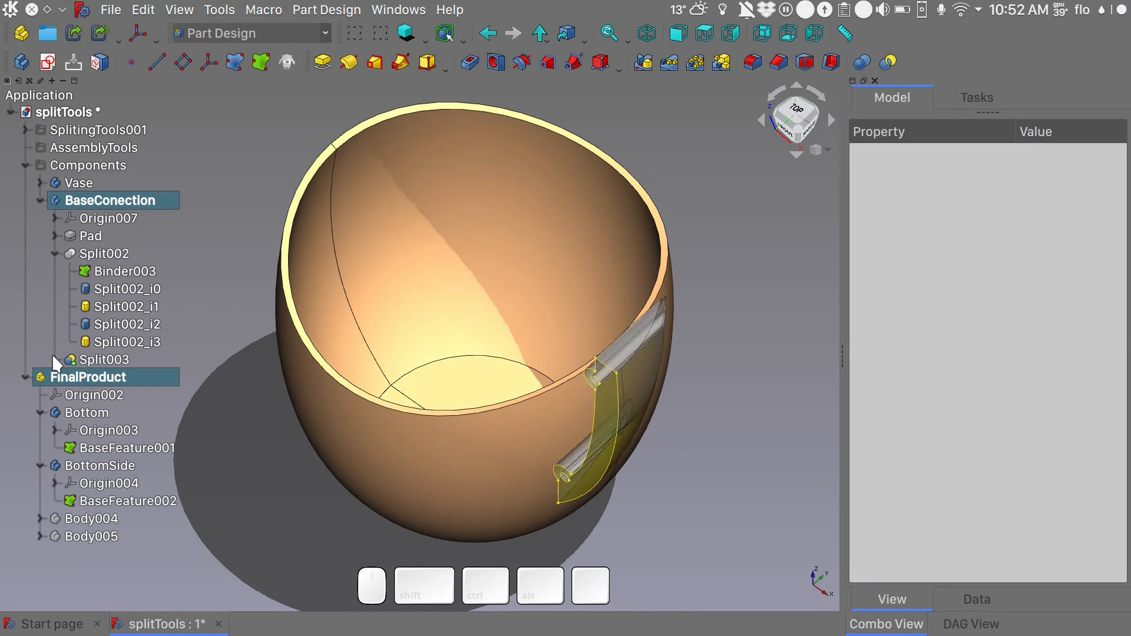
{"action": "left_click", "coordinate": [54, 359]}
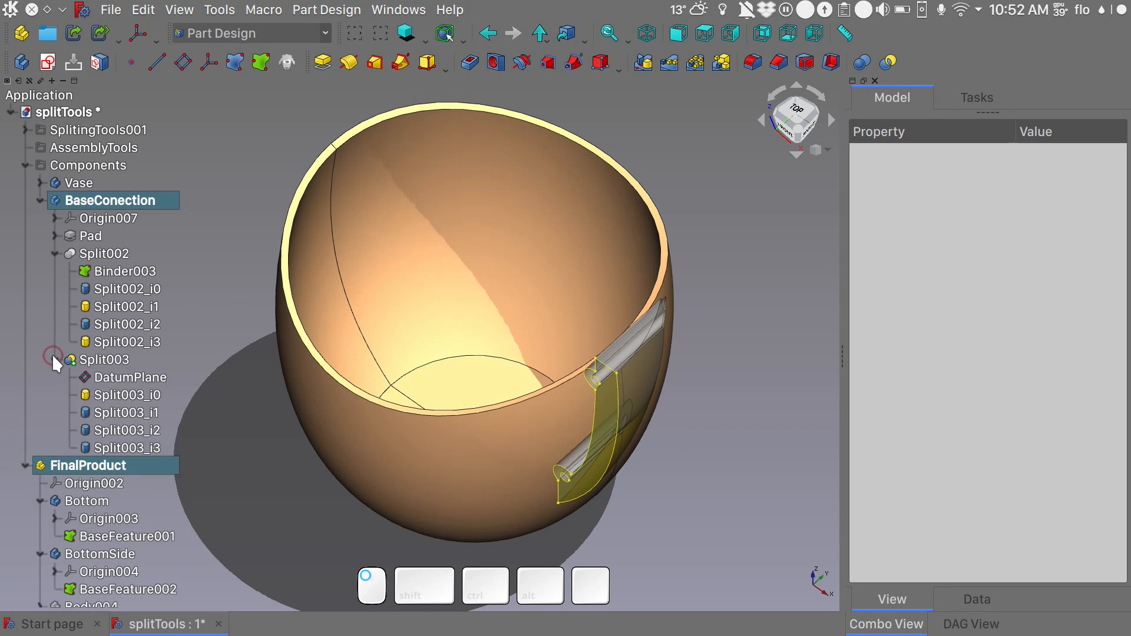
{"action": "double_click", "coordinate": [149, 413]}
{"action": "double_click", "coordinate": [139, 428]}
{"action": "double_click", "coordinate": [133, 446]}
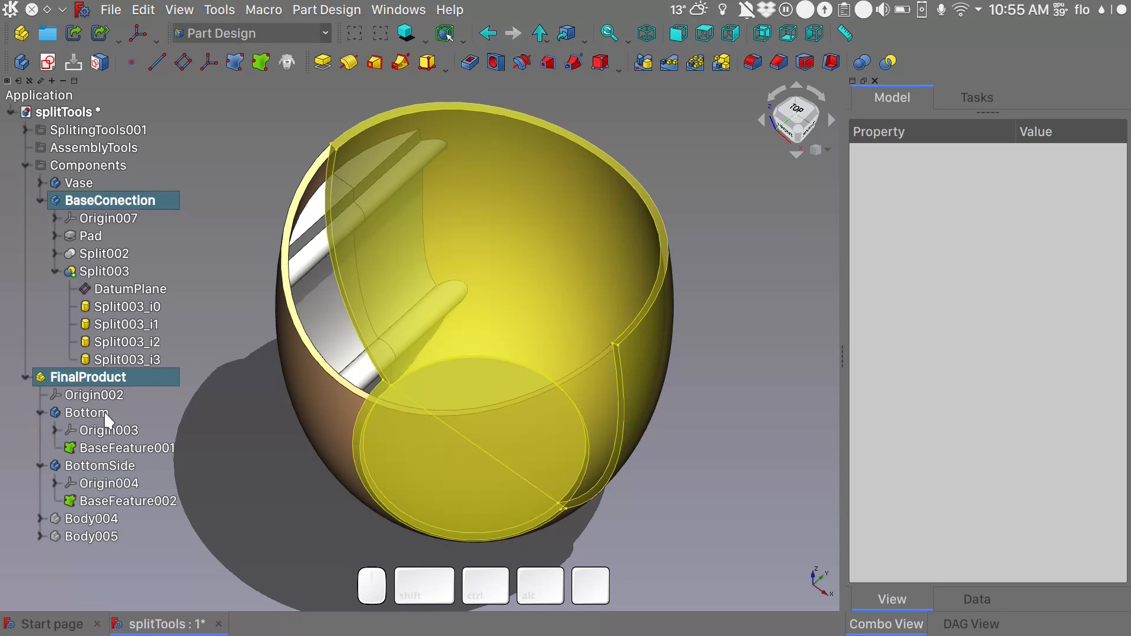
- Make Bottom the active body and hide the BottomSide body
{"action": "left_click", "coordinate": [107, 417]}
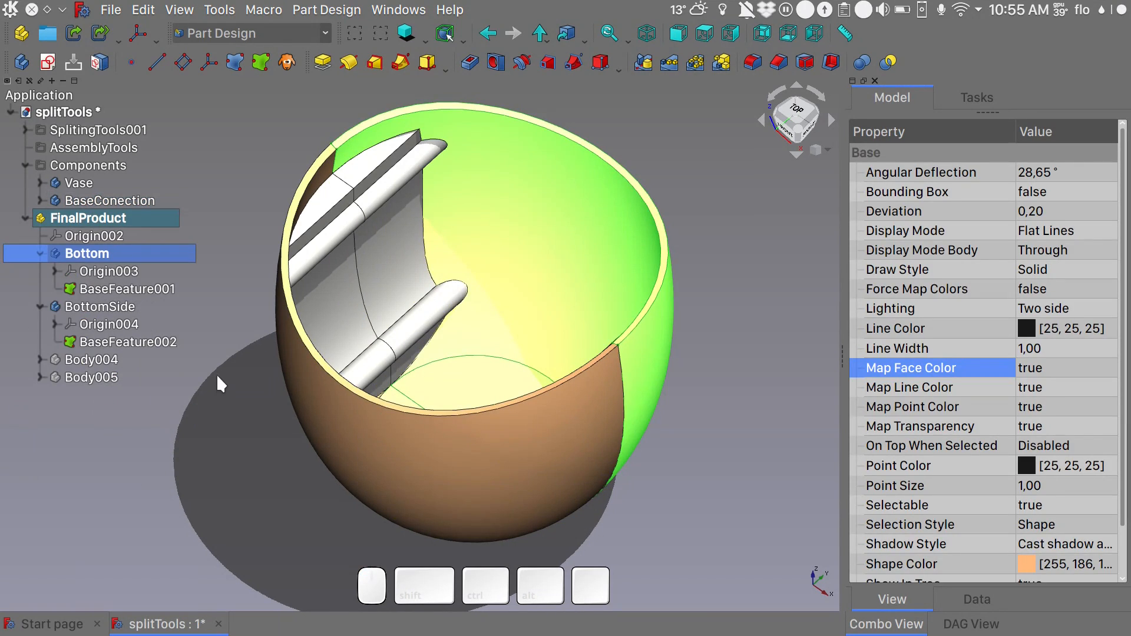
{"action": "left_click", "coordinate": [108, 311]}
{"action": "key", "text": "space"}
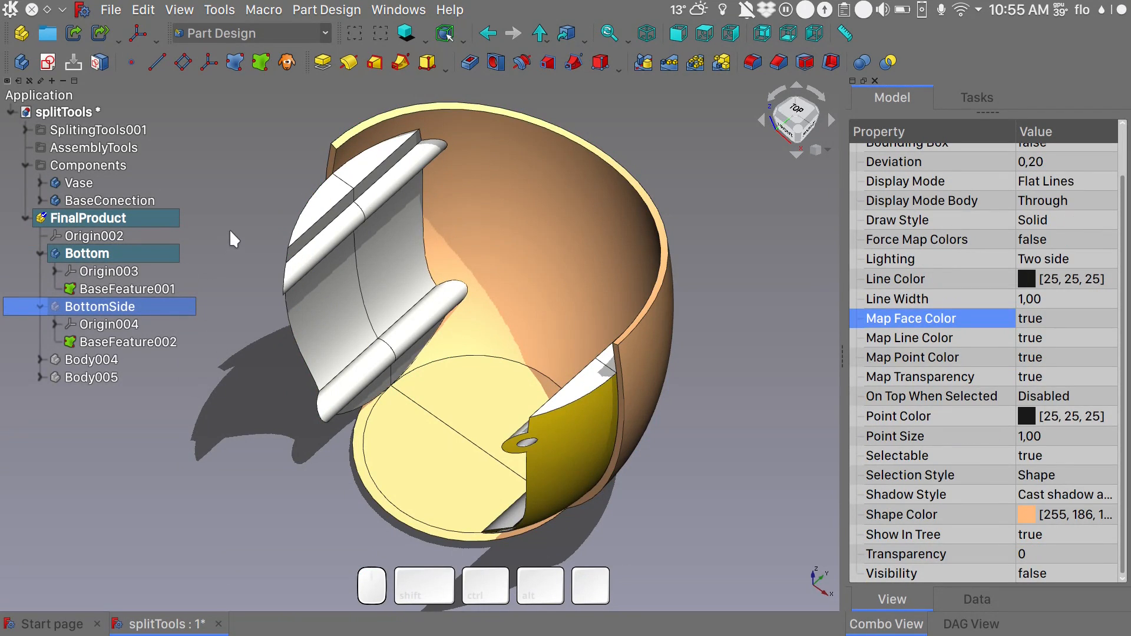
- Disable the BottomSide connector halves Split003_i3 and Split003_i1 in the BaseConection body
{"action": "left_click", "coordinate": [40, 200]}
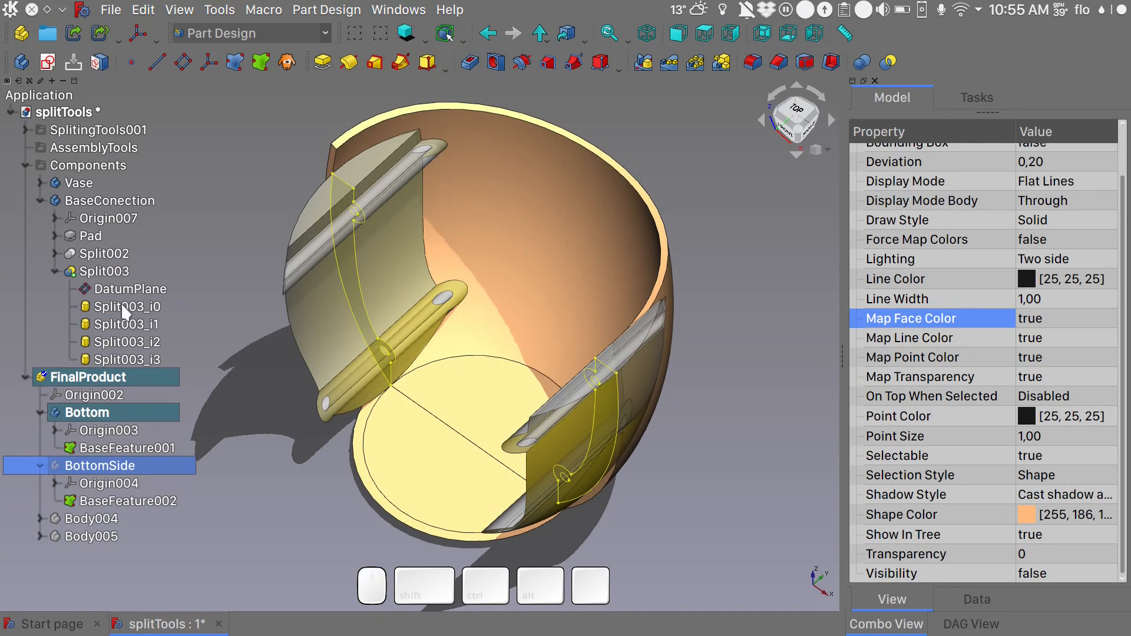
{"action": "left_click", "coordinate": [129, 356]}
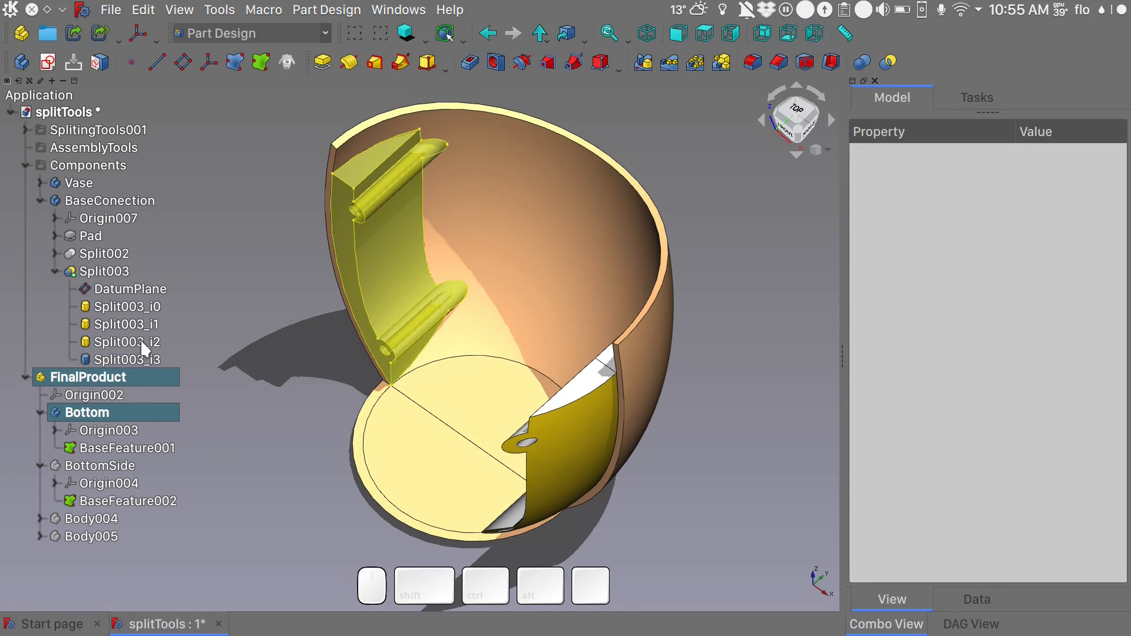
{"action": "left_click", "coordinate": [139, 324]}
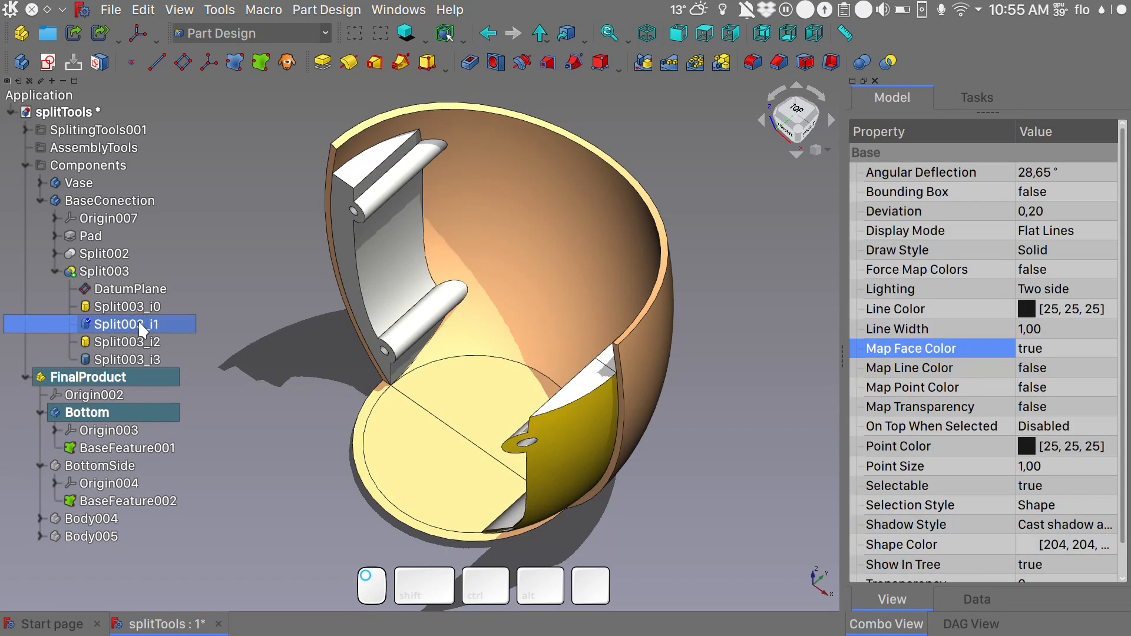
{"action": "key", "text": "space"}
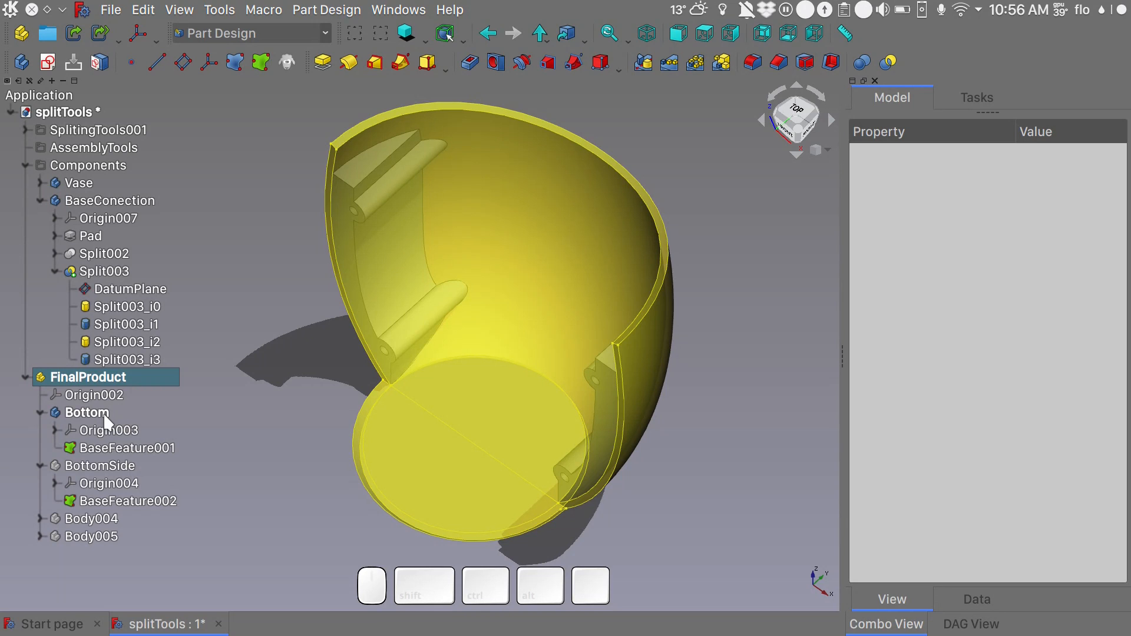
- Try to fuse Split003_i0 into the active Bottom body with a Boolean operation
{"action": "double_click", "coordinate": [105, 415]}
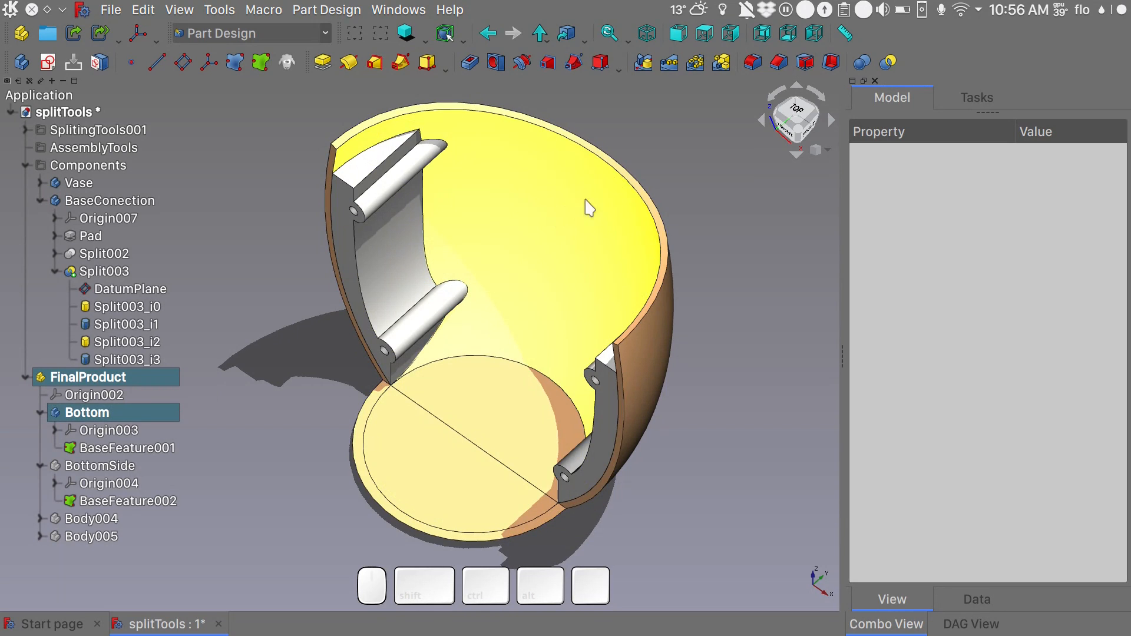
{"action": "left_click", "coordinate": [862, 65]}
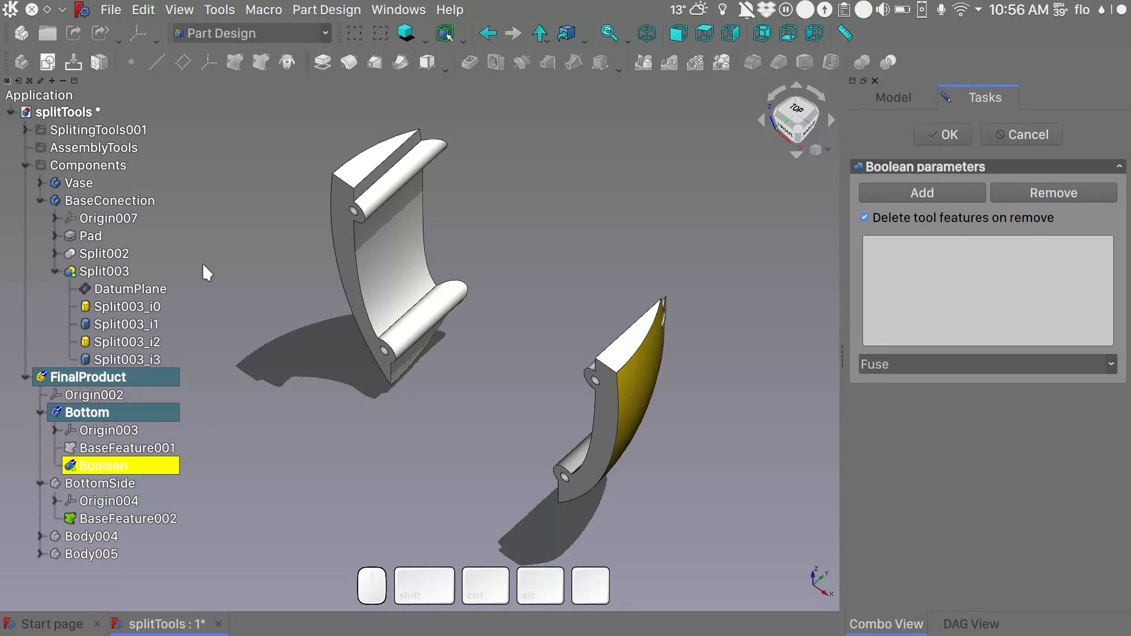
{"action": "left_click", "coordinate": [139, 307]}
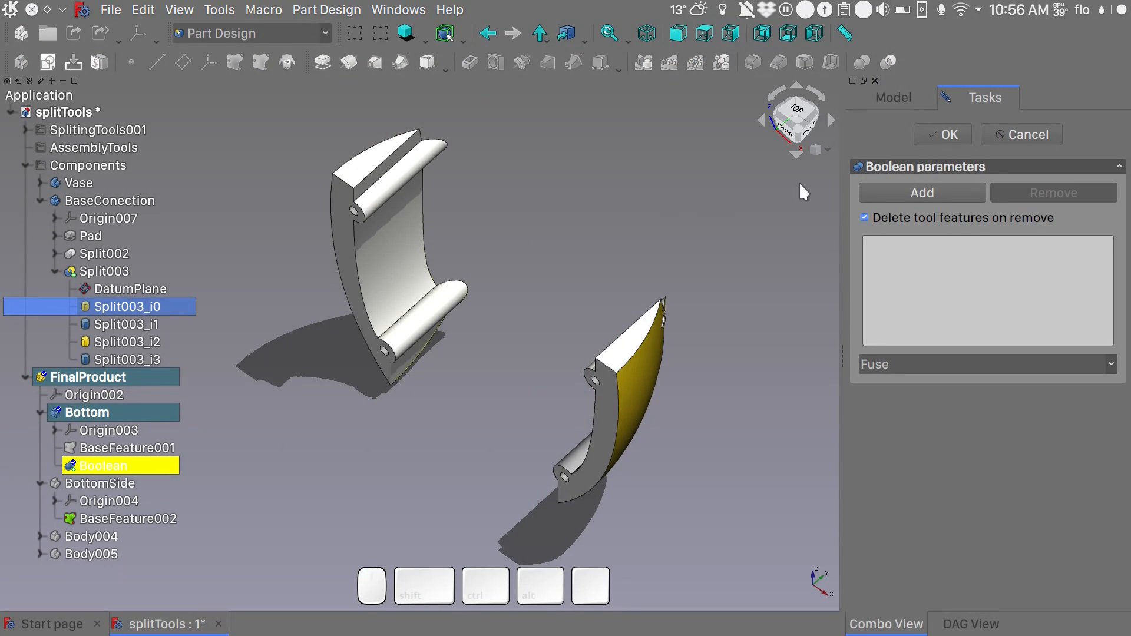
{"action": "left_click", "coordinate": [924, 193]}
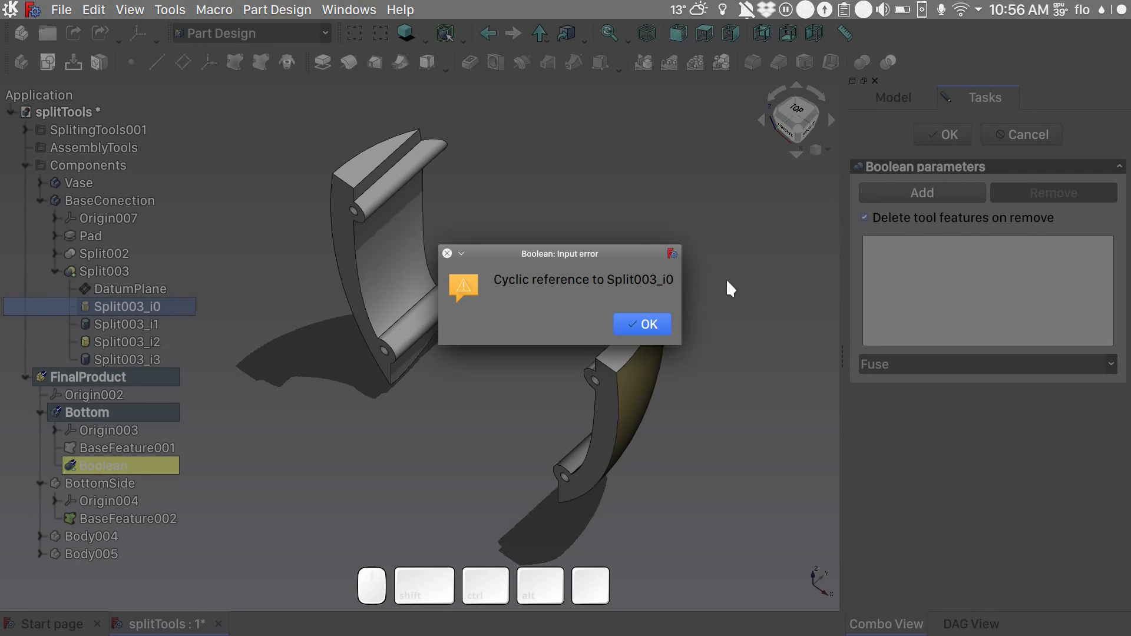
{"action": "left_click", "coordinate": [648, 324]}
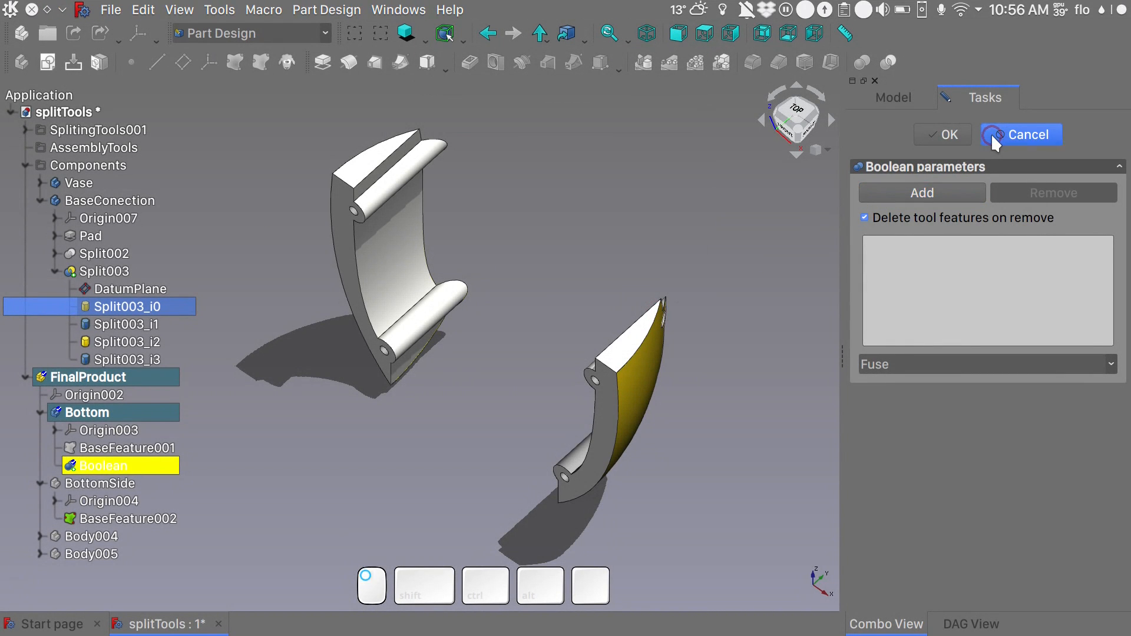
{"action": "left_click", "coordinate": [991, 134]}
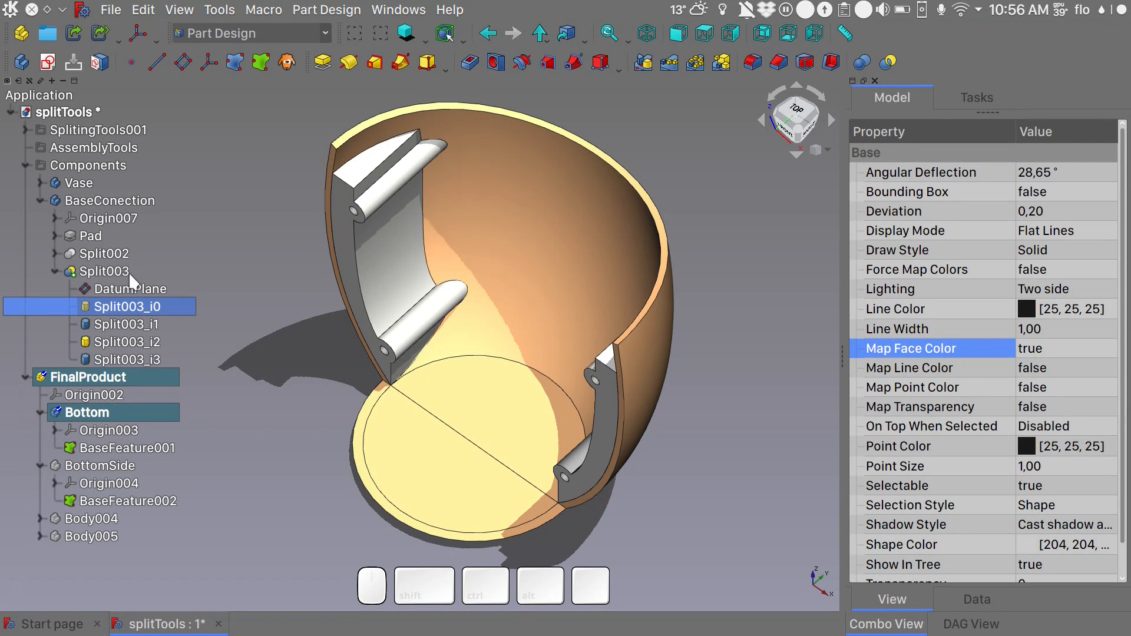
- Set the bind mode of Binder003, the splitting tool of Split002, to Detached
{"action": "left_click", "coordinate": [54, 253]}
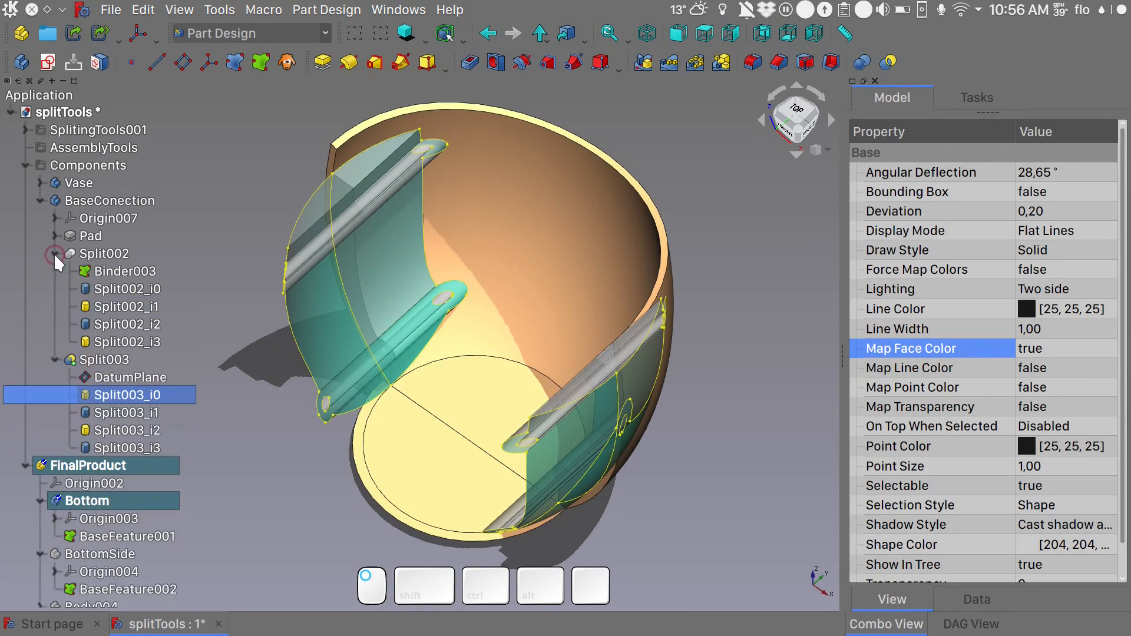
{"action": "left_click", "coordinate": [135, 275]}
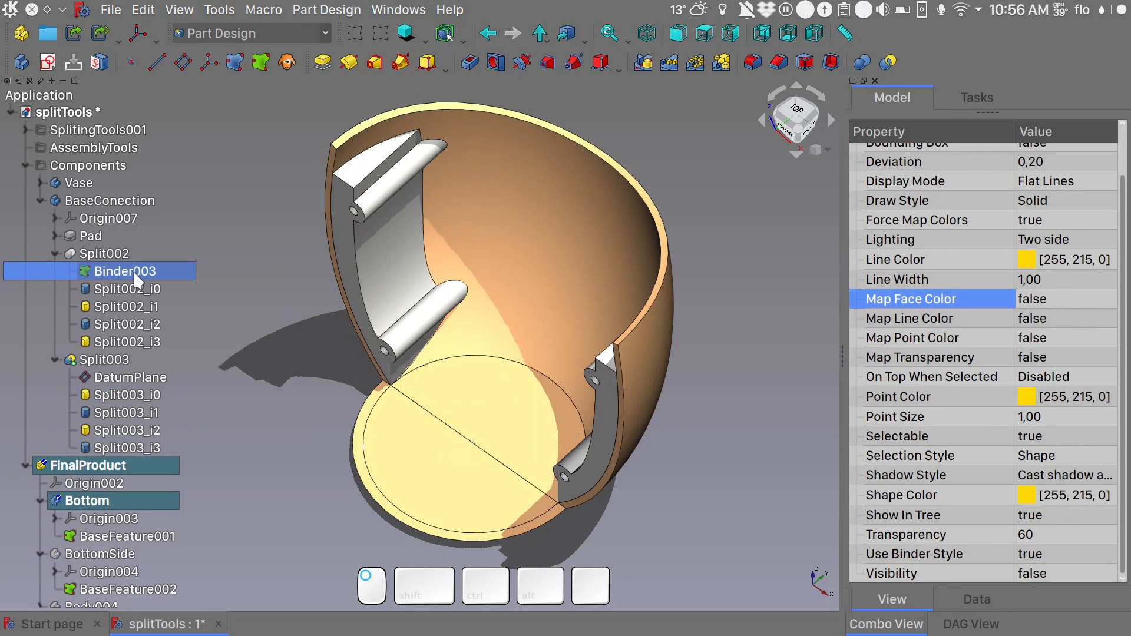
{"action": "left_click", "coordinate": [977, 599]}
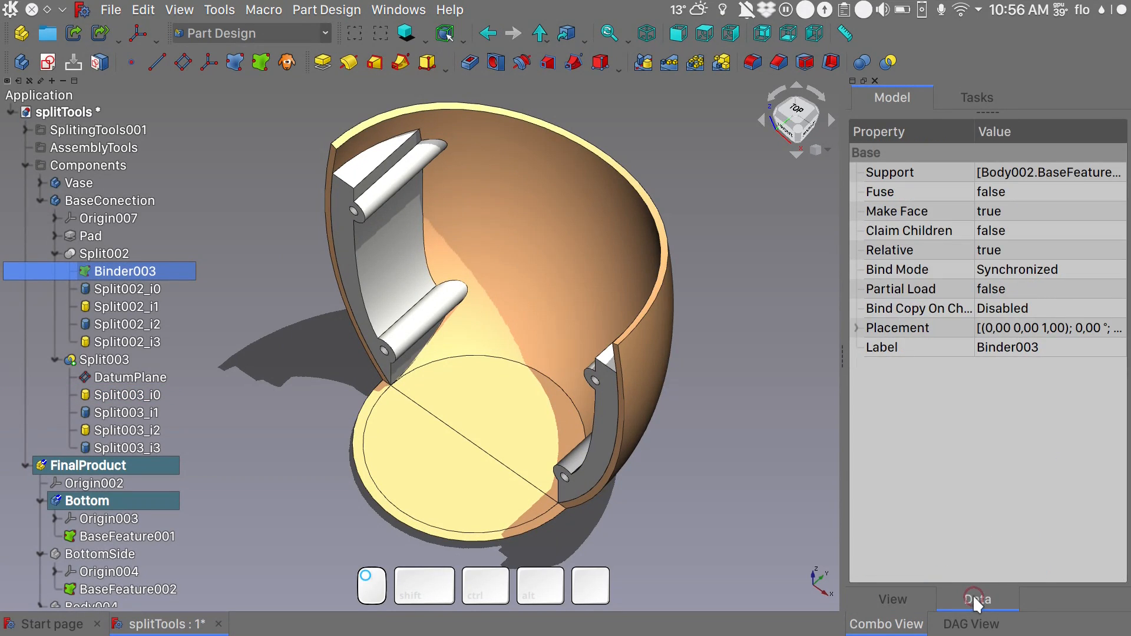
{"action": "left_click", "coordinate": [1014, 271]}
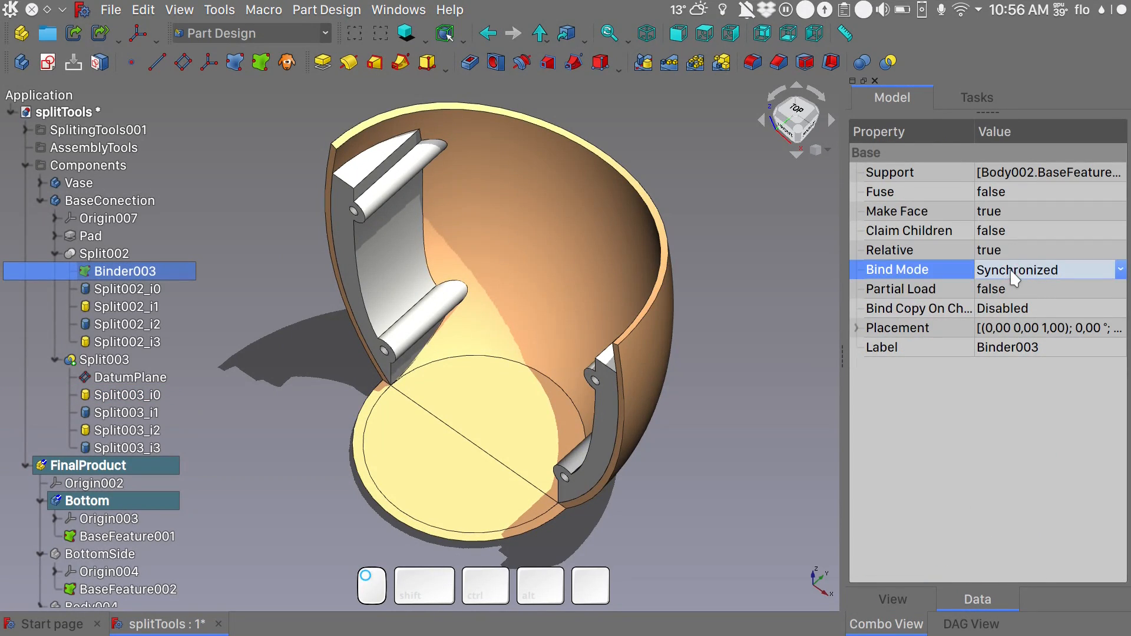
{"action": "left_click", "coordinate": [1014, 272]}
{"action": "left_click", "coordinate": [1020, 318]}
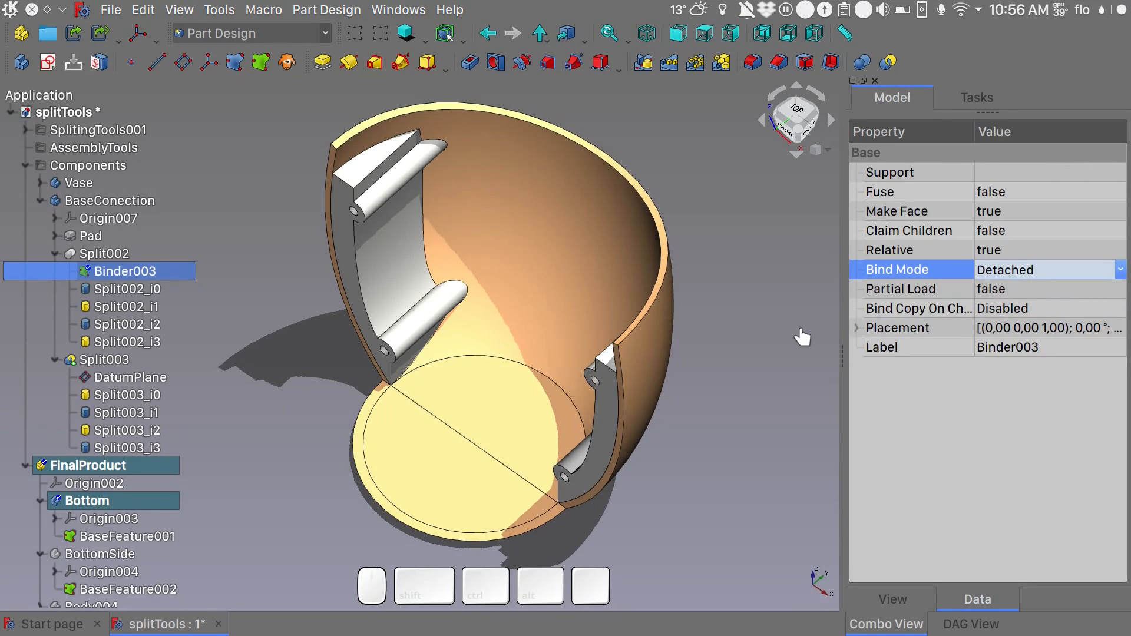
- Fuse the connector pieces Split003_i0 and Split003_i2 into the Bottom body with a Boolean operation
{"action": "scroll", "coordinate": [124, 396], "scroll_direction": "down", "scroll_amount": 1}
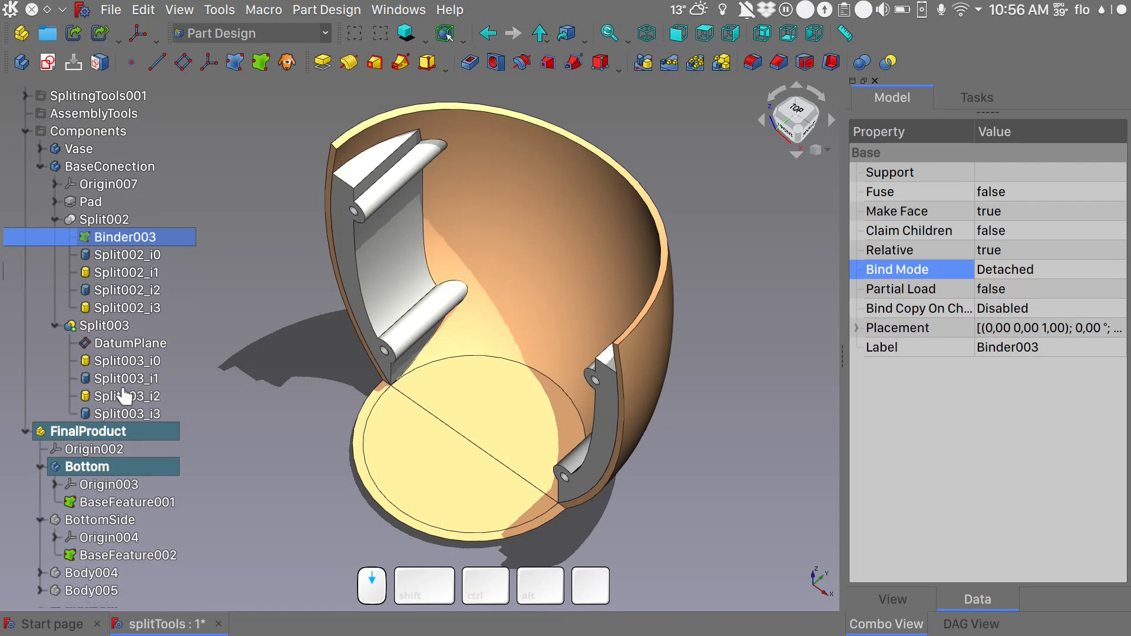
{"action": "left_click", "coordinate": [94, 468]}
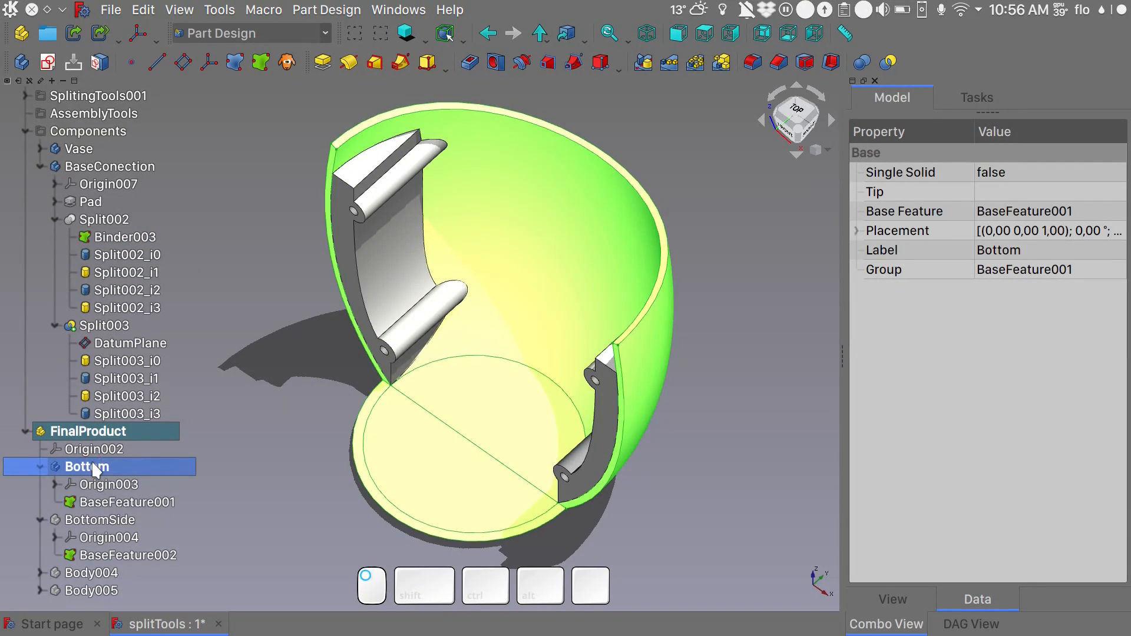
{"action": "left_click", "coordinate": [860, 62]}
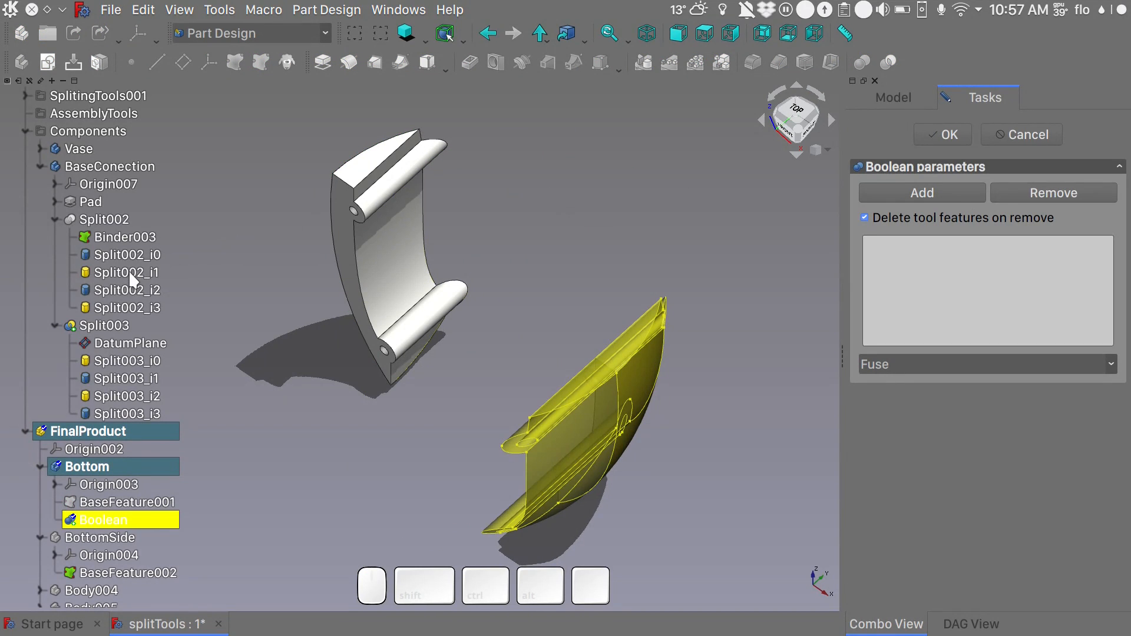
{"action": "left_click", "coordinate": [108, 362]}
{"action": "left_click", "coordinate": [872, 195]}
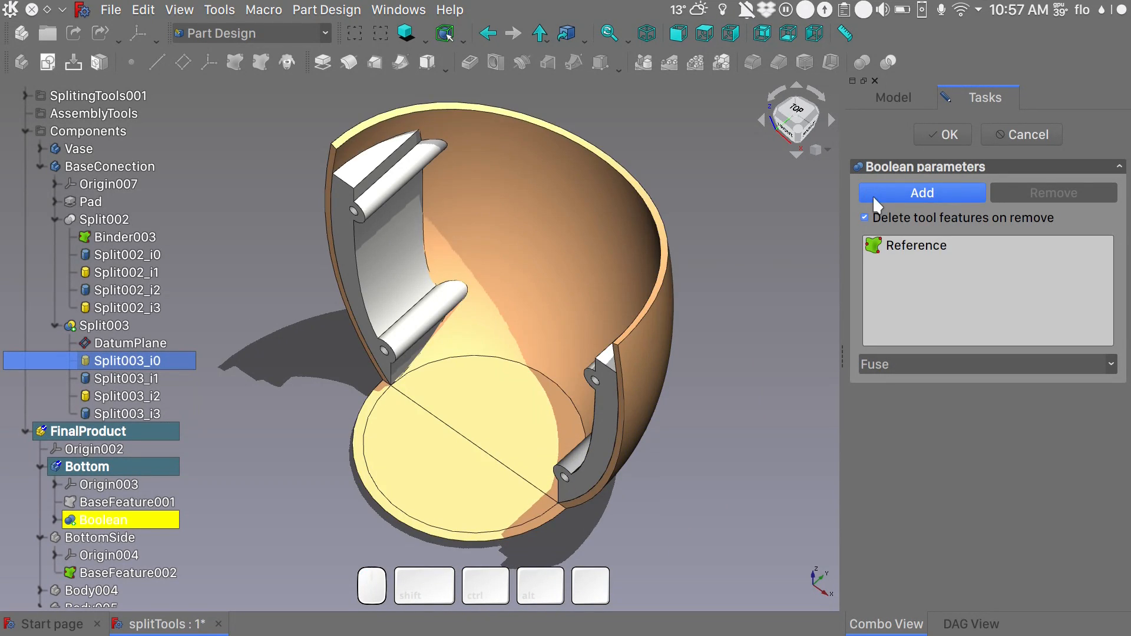
{"action": "left_click", "coordinate": [149, 397]}
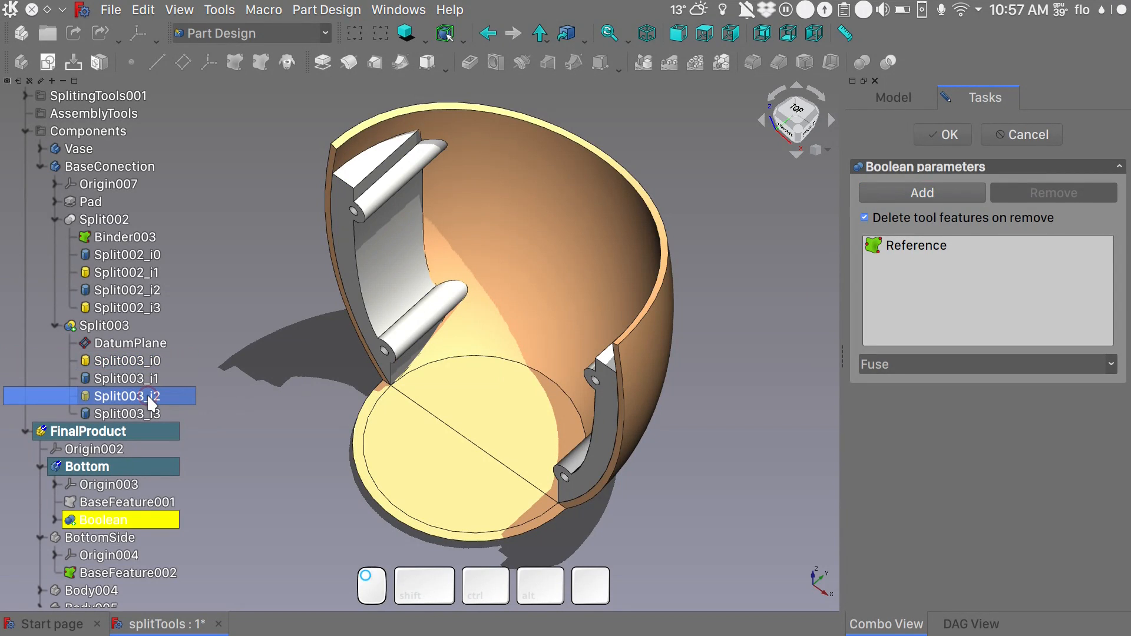
{"action": "left_click", "coordinate": [931, 191]}
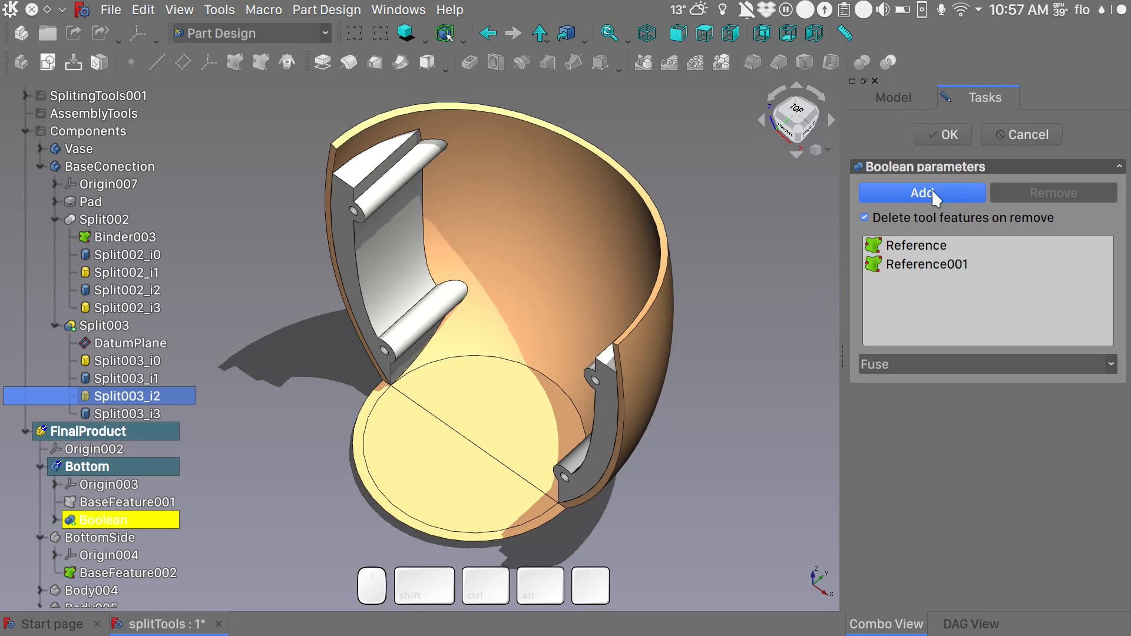
{"action": "left_click", "coordinate": [945, 136]}
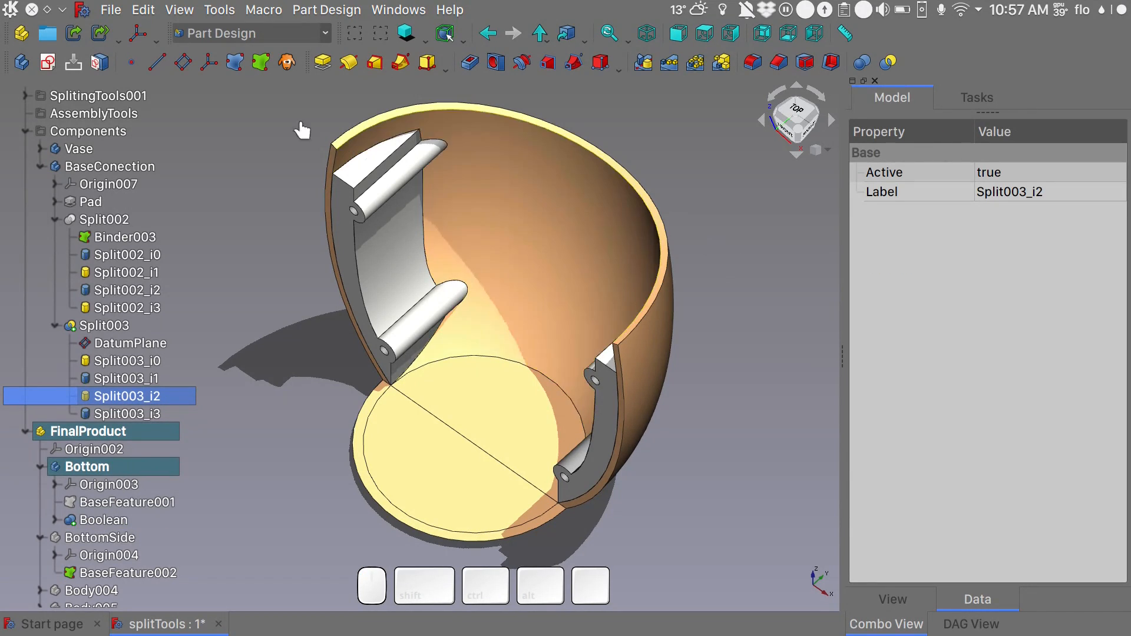
- Hide the BaseConection body and examine the fused connectors inside the Bottom body
{"action": "left_click", "coordinate": [126, 170]}
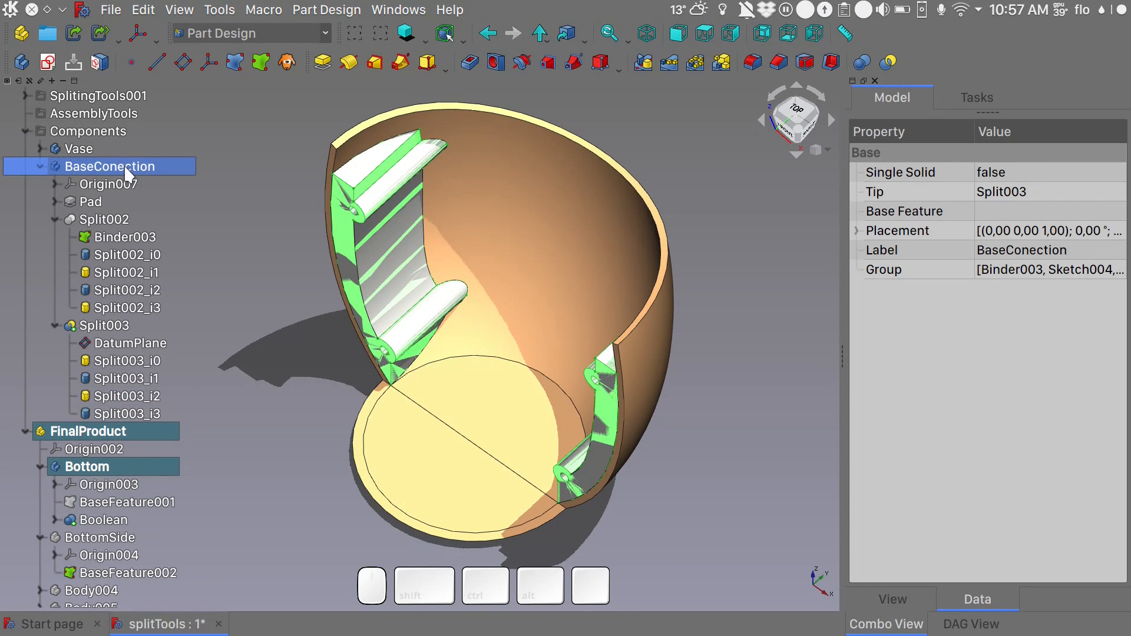
{"action": "double_click", "coordinate": [88, 466]}
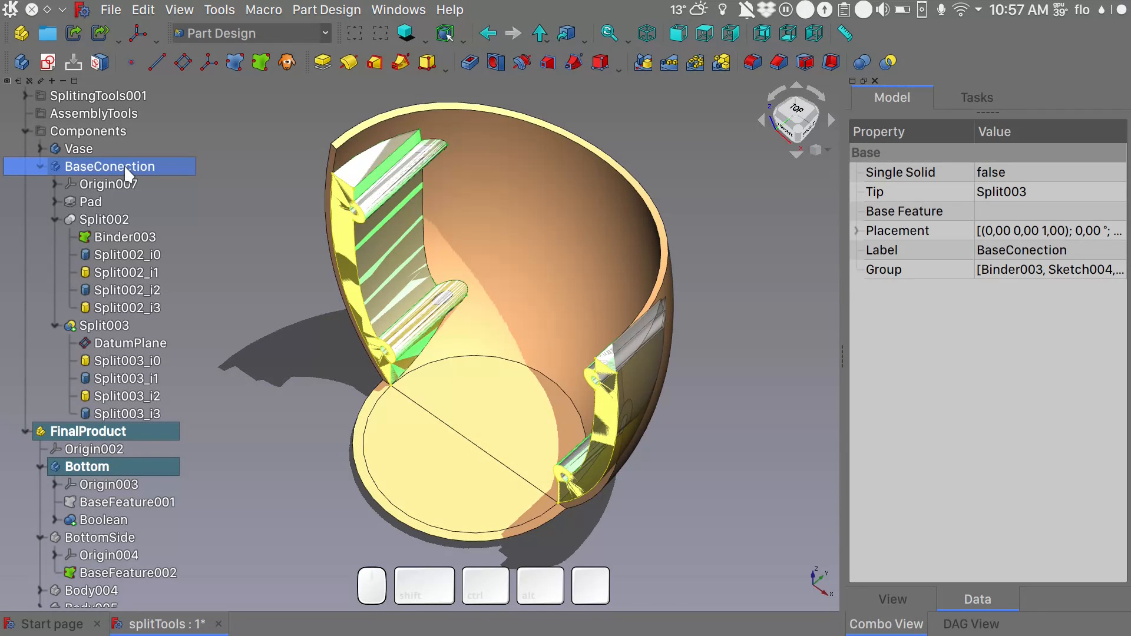
{"action": "key", "text": "space"}
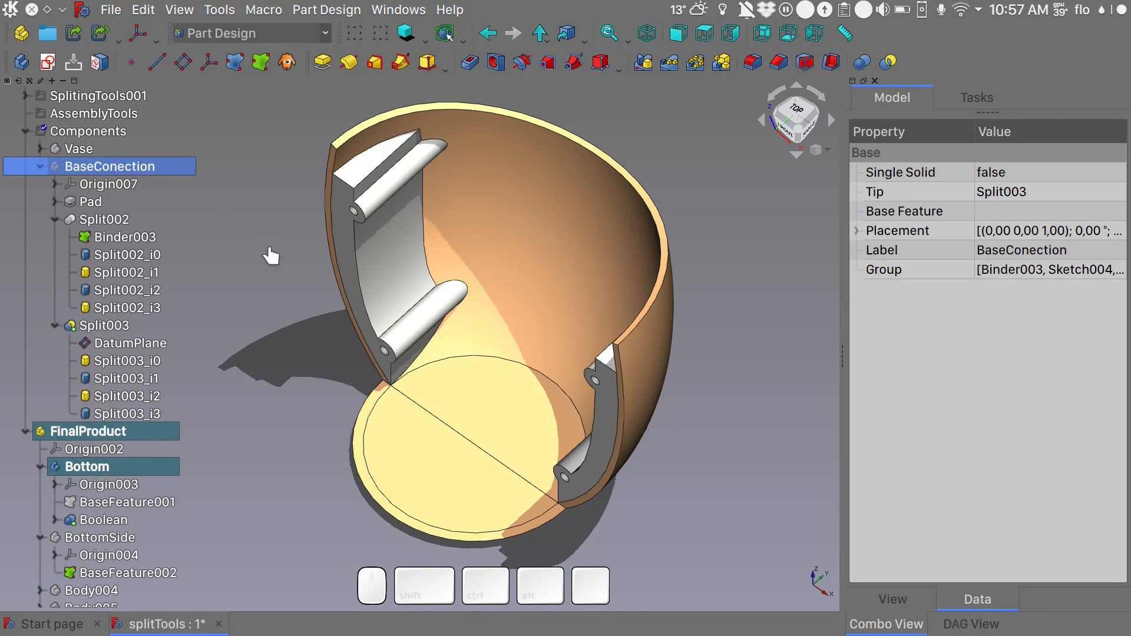
{"action": "left_click_drag", "start_coordinate": [290, 293], "coordinate": [276, 377]}
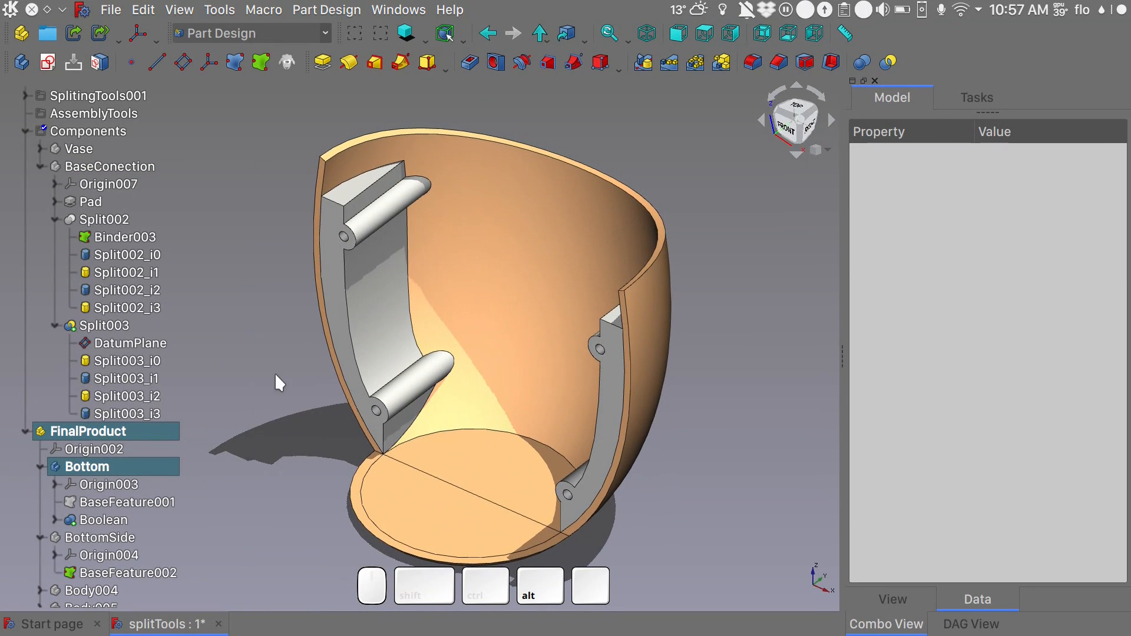
{"action": "key", "text": "1"}
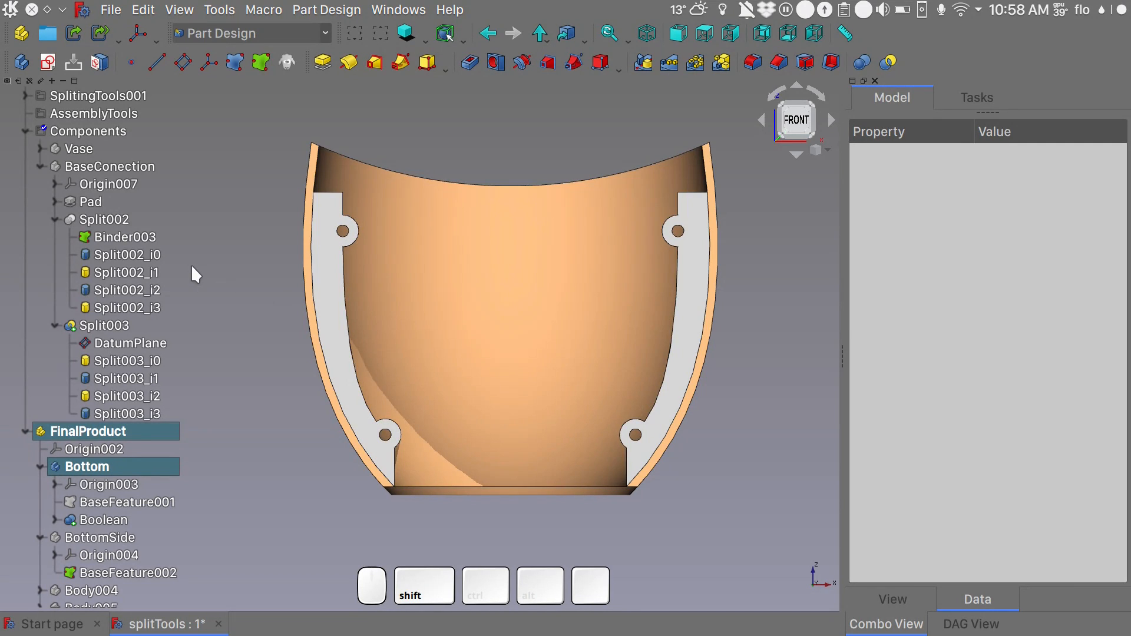
- Show BaseConection, edit the Pad's Sketch004 and delete the right-hand half of the connector profile
{"action": "left_click", "coordinate": [123, 167], "text": "shift"}
{"action": "key", "text": "space"}
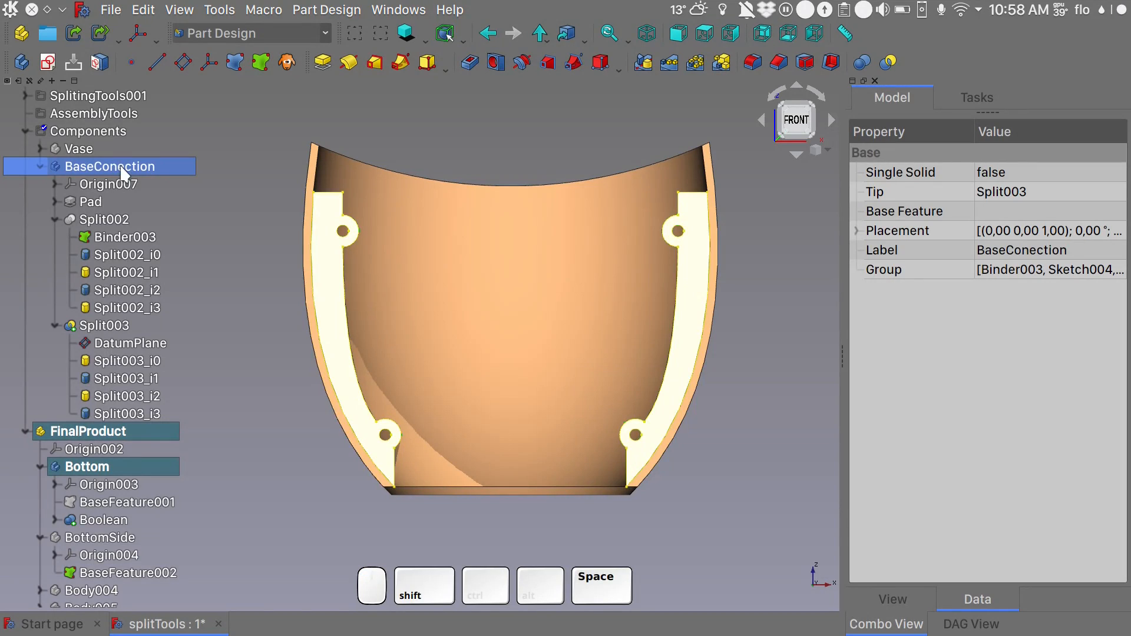
{"action": "left_click", "coordinate": [55, 201]}
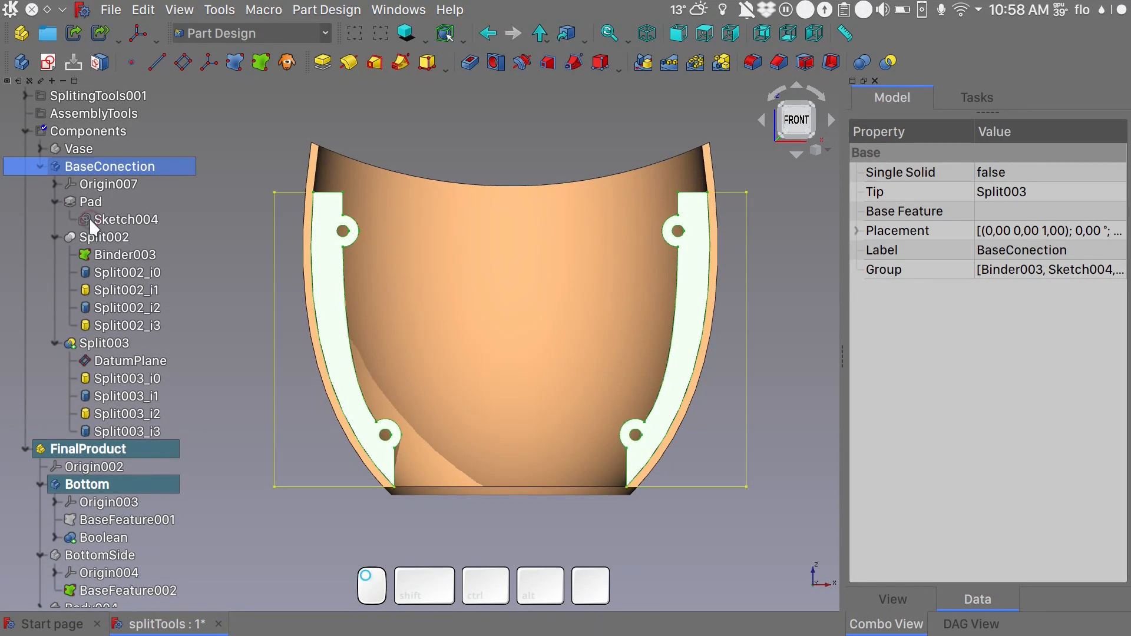
{"action": "left_click", "coordinate": [112, 219]}
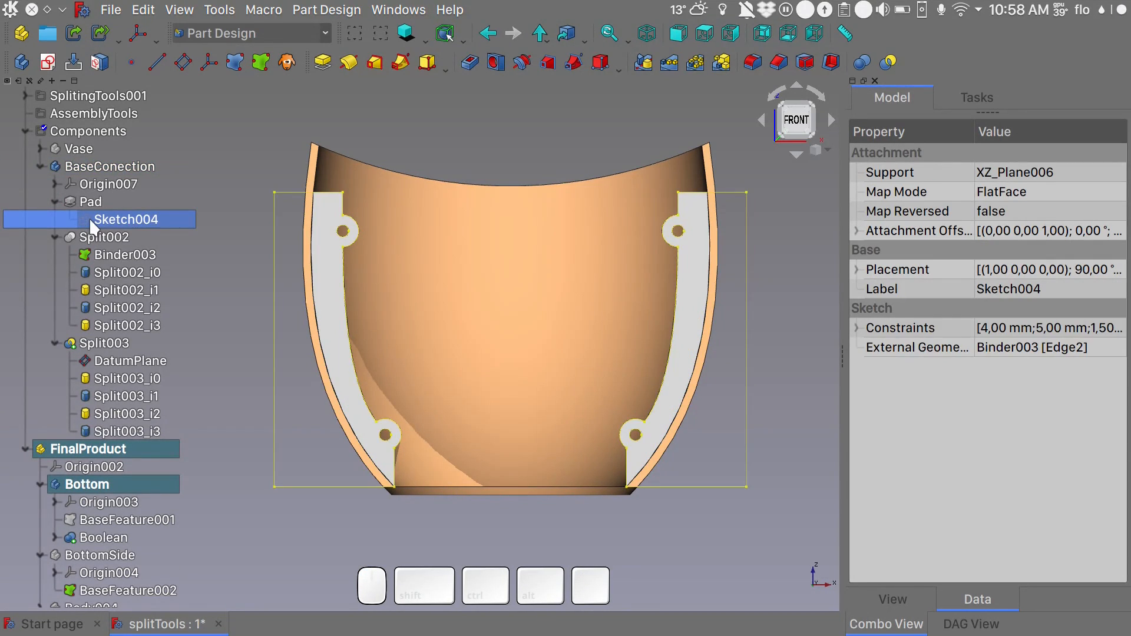
{"action": "double_click", "coordinate": [92, 221]}
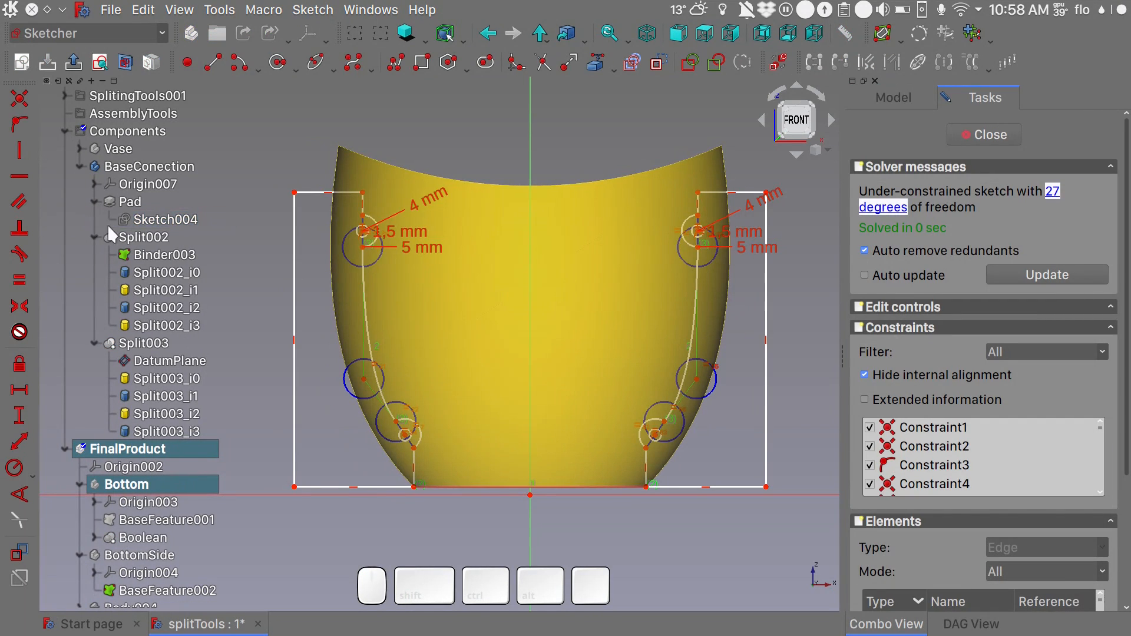
{"action": "scroll", "coordinate": [312, 142], "scroll_direction": "up", "scroll_amount": 5}
{"action": "scroll", "coordinate": [312, 145], "scroll_direction": "down", "scroll_amount": 5}
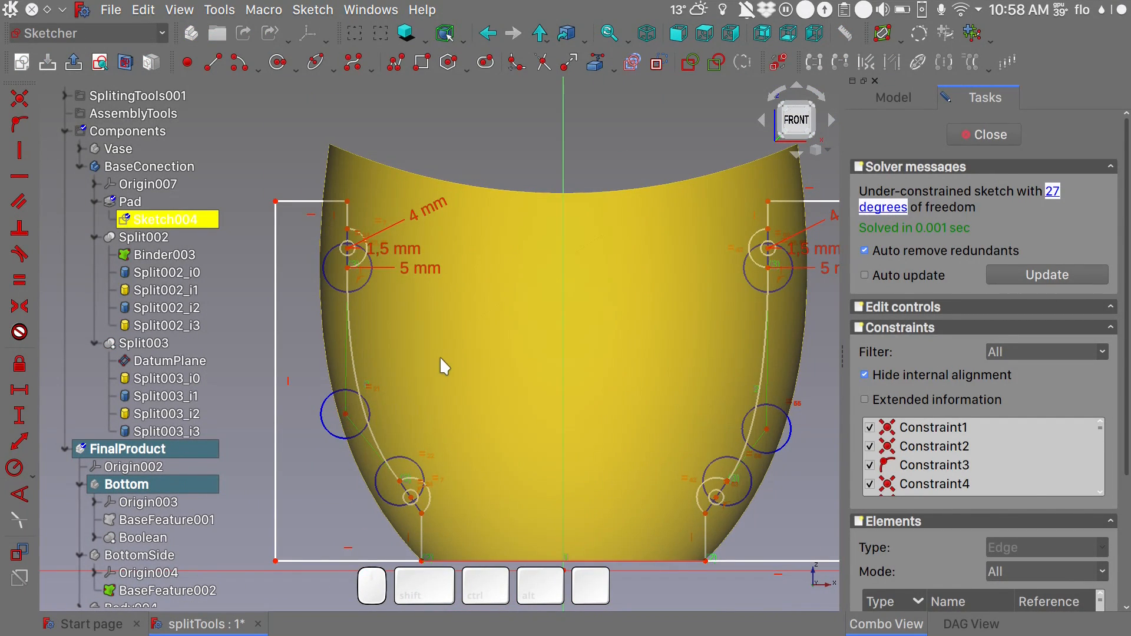
{"action": "scroll", "coordinate": [439, 356], "scroll_direction": "down", "scroll_amount": 1}
{"action": "left_click_drag", "start_coordinate": [773, 521], "coordinate": [539, 505]}
{"action": "key", "text": "Delete"}
- Reshape the remaining connector profile by moving its inner curve closer to the vase wall
{"action": "middle_click_drag", "start_coordinate": [327, 284], "coordinate": [401, 271], "text": "shift"}
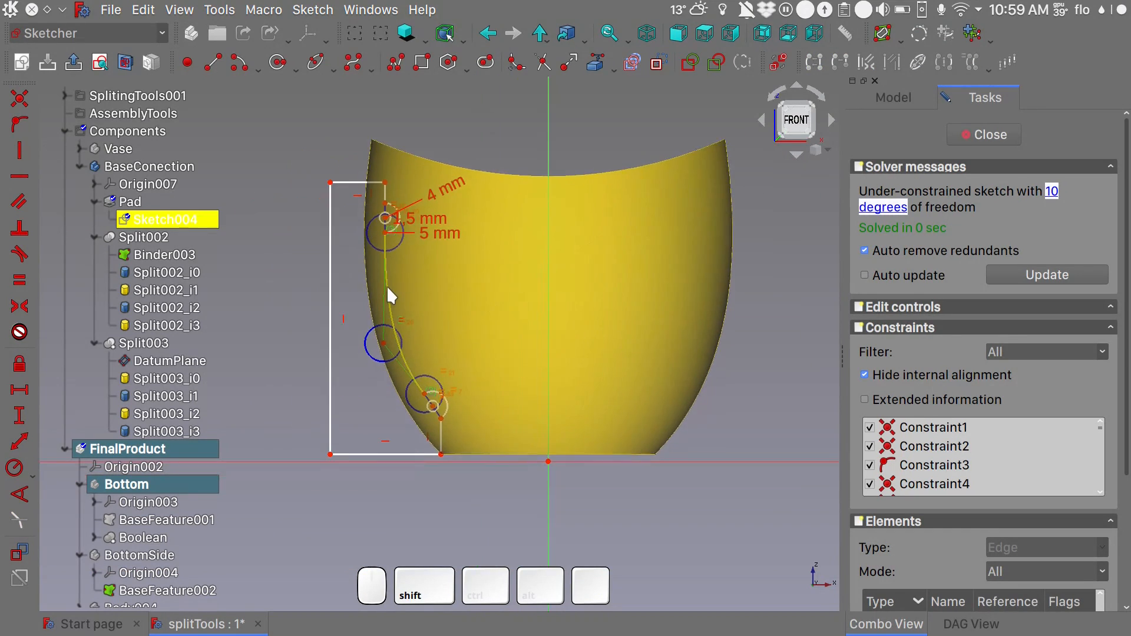
{"action": "scroll", "coordinate": [390, 289], "scroll_direction": "up", "scroll_amount": 4}
{"action": "left_click_drag", "start_coordinate": [376, 394], "coordinate": [375, 404]}
{"action": "scroll", "coordinate": [377, 409], "scroll_direction": "down", "scroll_amount": 5}
- Mirror the whole connector profile about the sketch's vertical axis and finish editing the sketch
{"action": "left_click_drag", "start_coordinate": [280, 250], "coordinate": [464, 543]}
{"action": "left_click", "coordinate": [518, 480]}
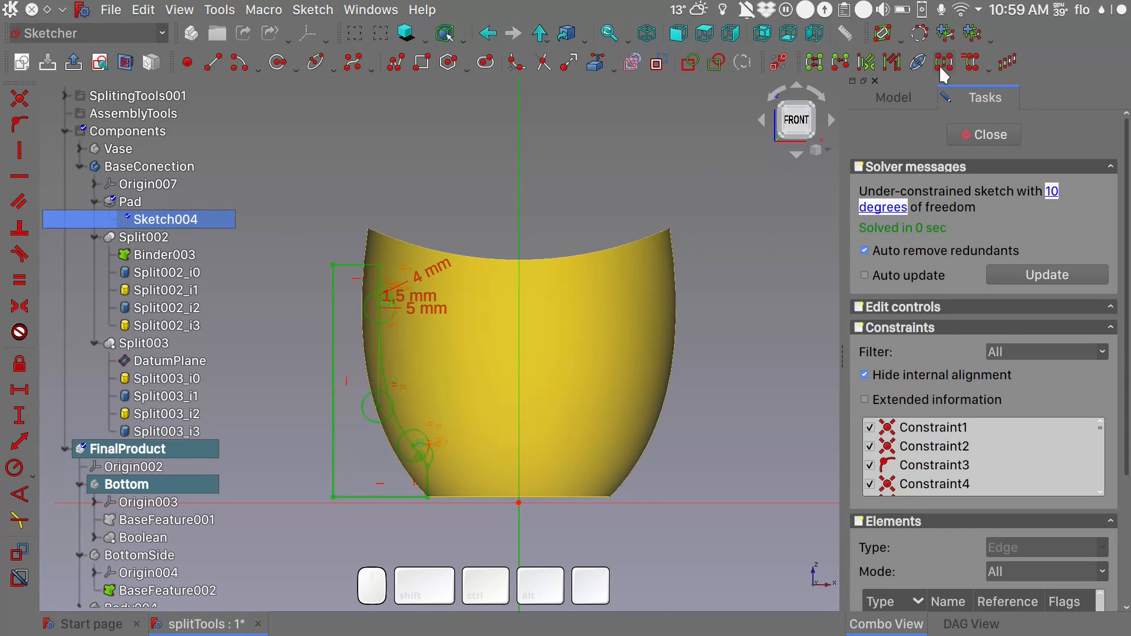
{"action": "left_click", "coordinate": [943, 62]}
{"action": "left_click", "coordinate": [995, 140]}
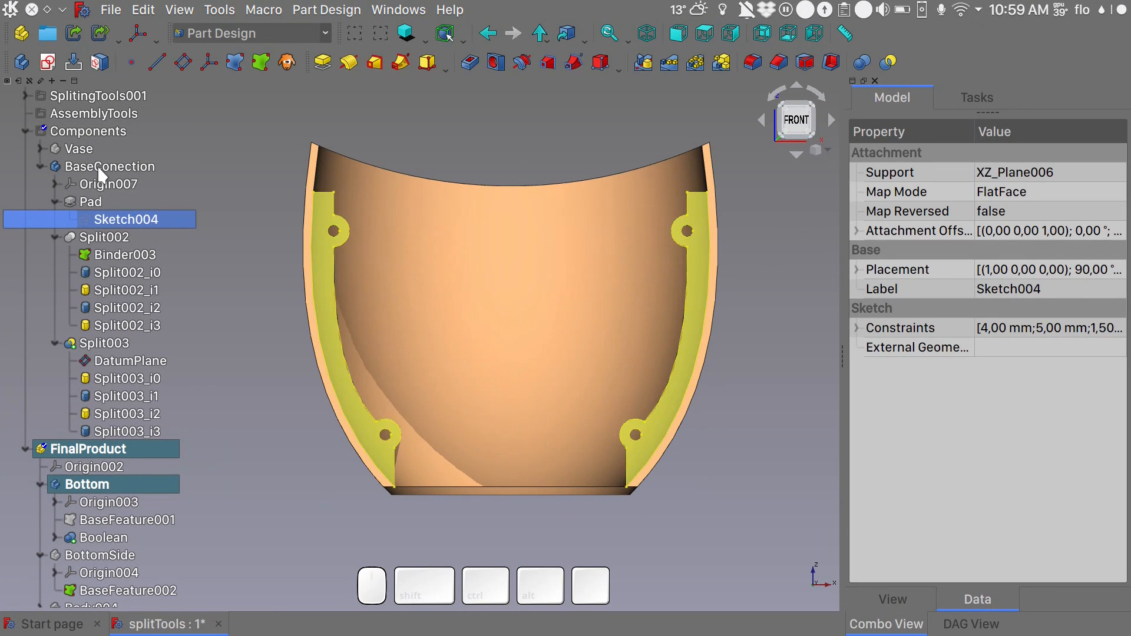
- Hide the BaseConection body and check the updated connectors inside the Bottom body
{"action": "left_click", "coordinate": [98, 168]}
{"action": "key", "text": "space"}
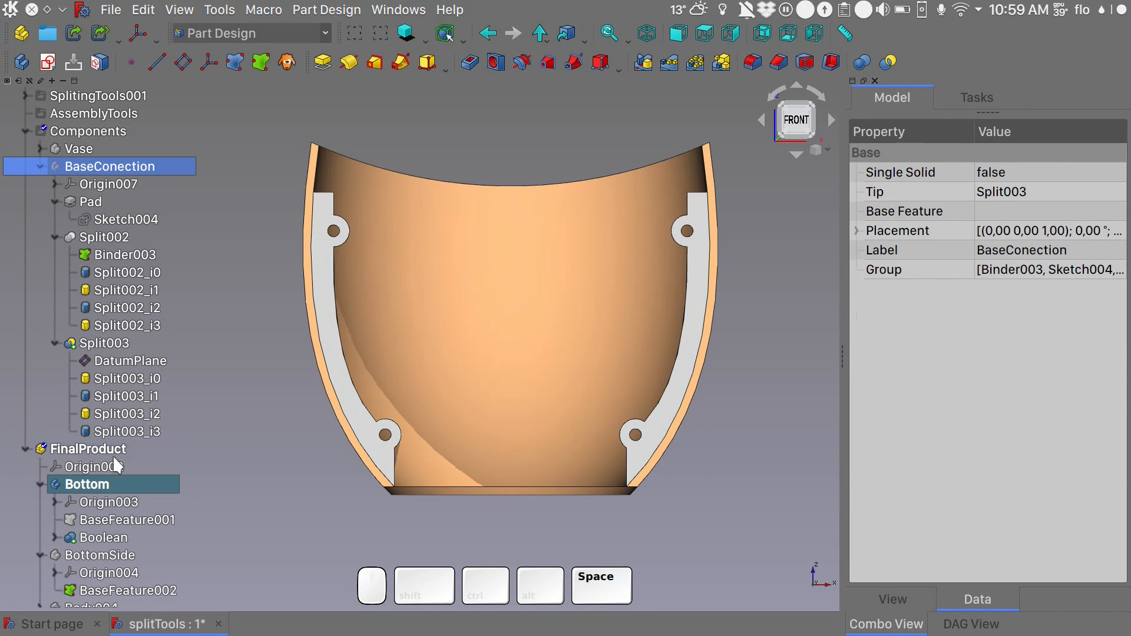
{"action": "scroll", "coordinate": [112, 454], "scroll_direction": "down", "scroll_amount": 1}
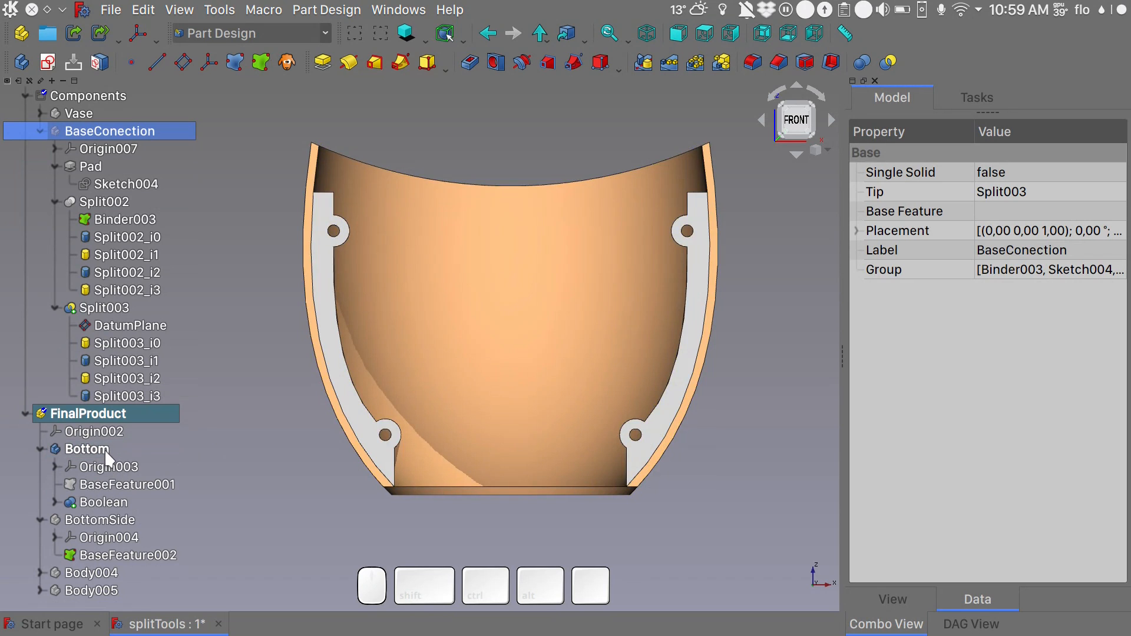
{"action": "left_click", "coordinate": [112, 450]}
{"action": "left_click_drag", "start_coordinate": [723, 446], "coordinate": [610, 488], "text": "alt"}
{"action": "left_click", "coordinate": [774, 359]}
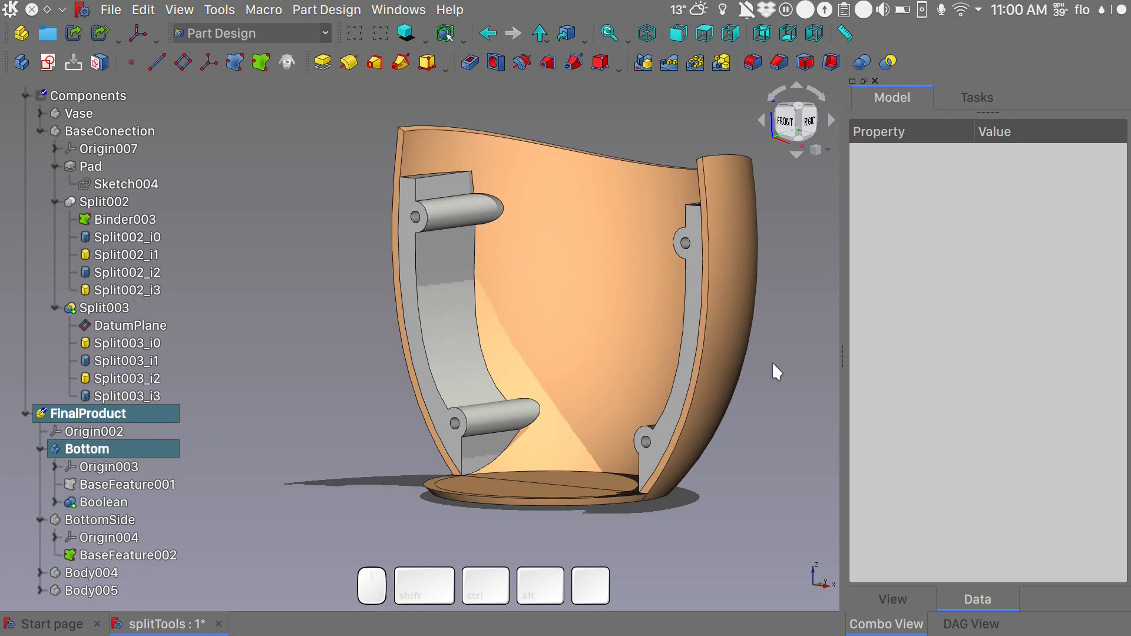
- Set Map Face Color to false for the Boolean feature of the Bottom body
{"action": "left_click", "coordinate": [106, 501]}
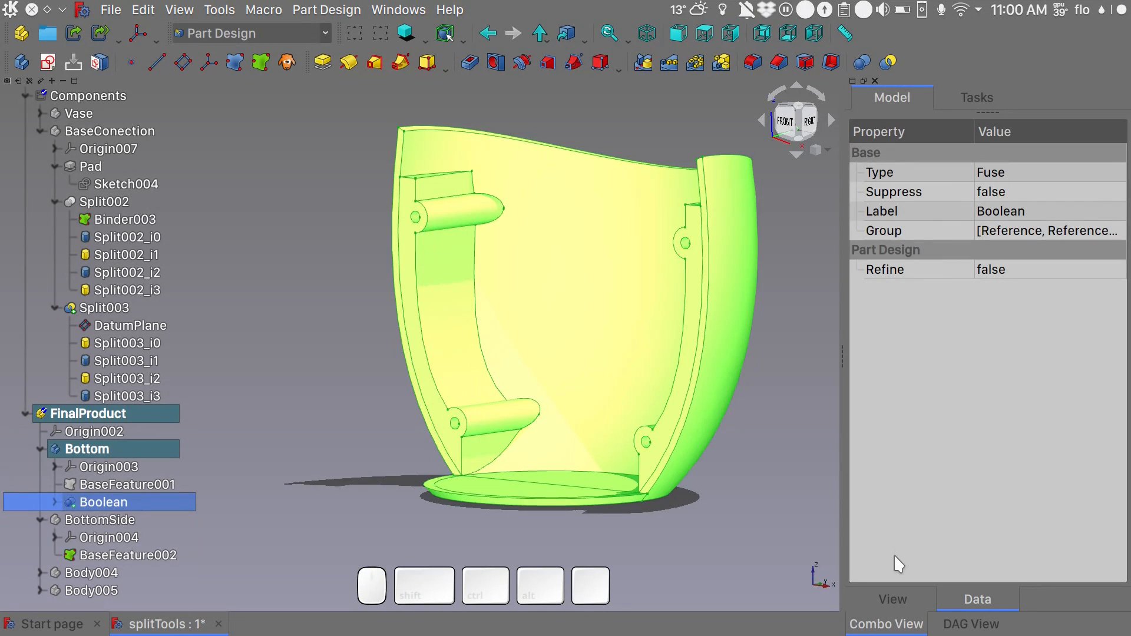
{"action": "left_click", "coordinate": [891, 599]}
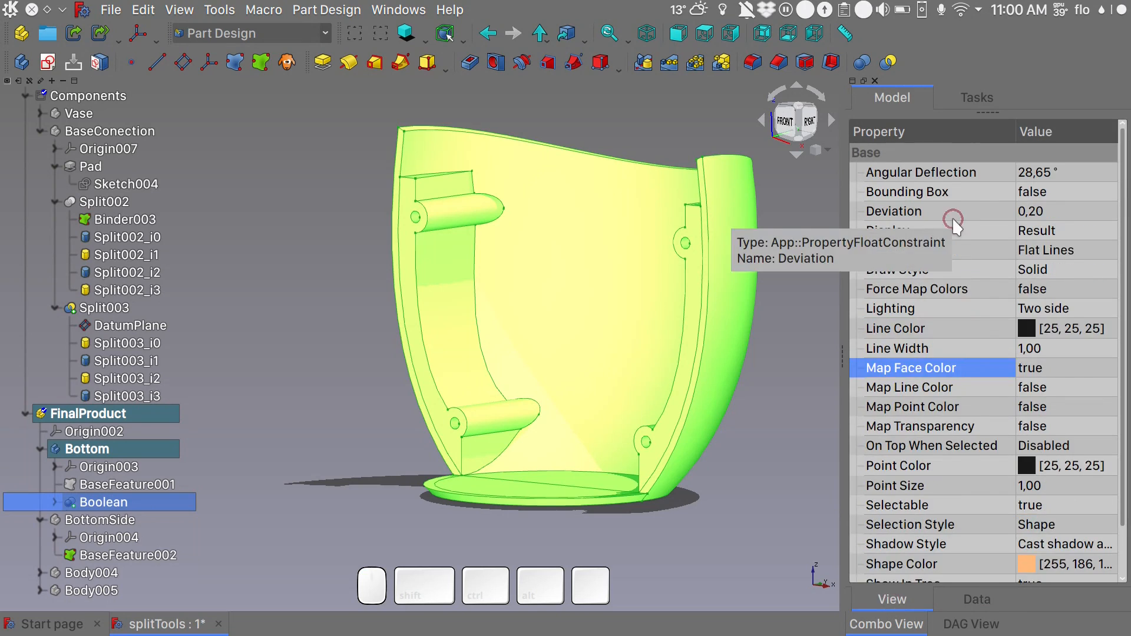
{"action": "left_click", "coordinate": [1044, 366]}
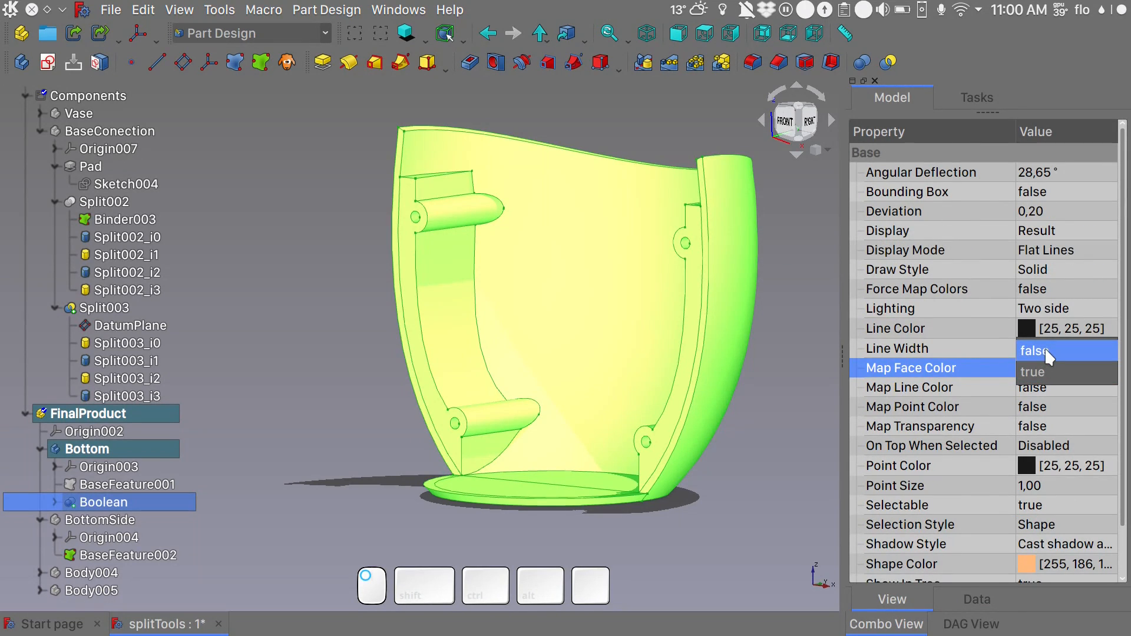
{"action": "left_click", "coordinate": [1046, 352]}
{"action": "left_click", "coordinate": [790, 388]}
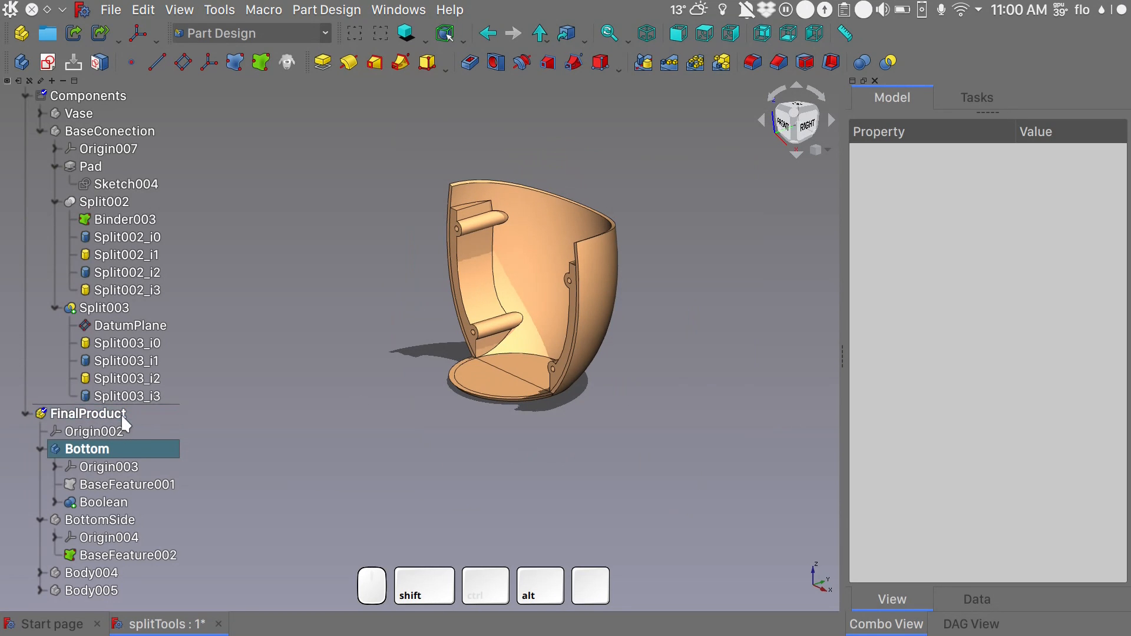
- Show the BottomSide body and hide the Bottom body
{"action": "left_click", "coordinate": [104, 520]}
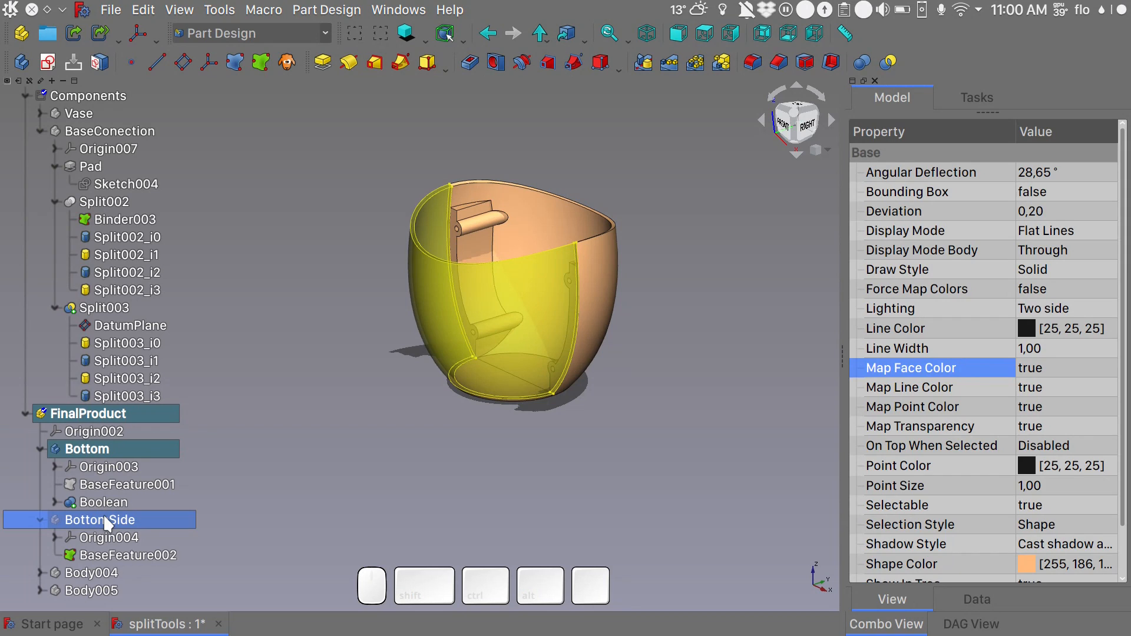
{"action": "key", "text": "space"}
{"action": "left_click", "coordinate": [284, 425]}
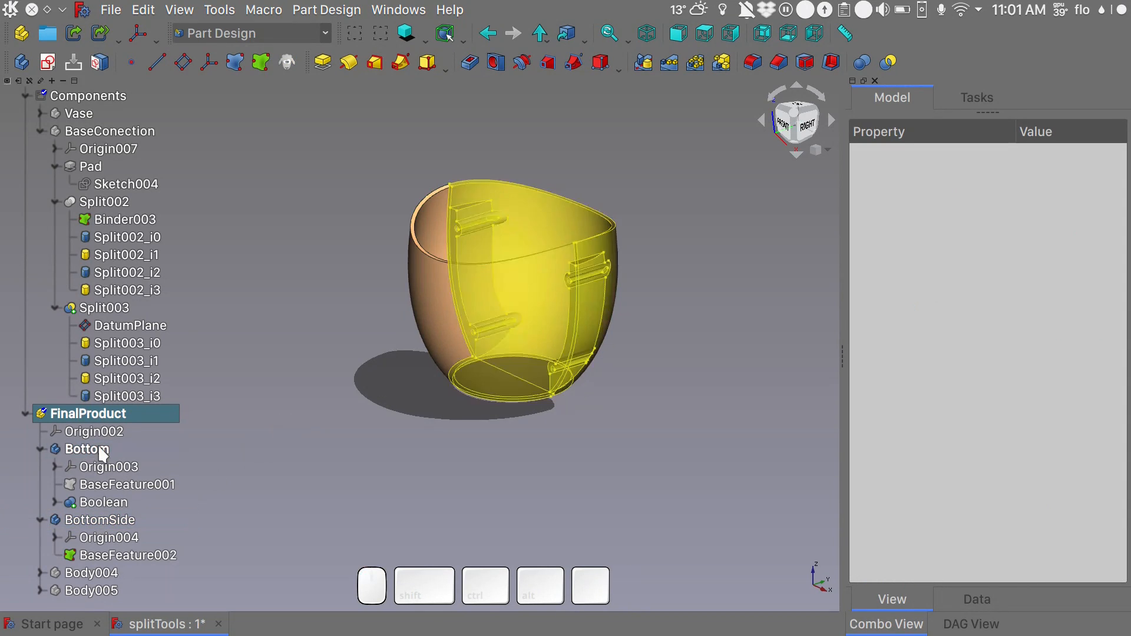
{"action": "left_click", "coordinate": [101, 450]}
{"action": "key", "text": "space"}
{"action": "middle_click_drag", "start_coordinate": [354, 490], "coordinate": [339, 512], "text": "alt"}
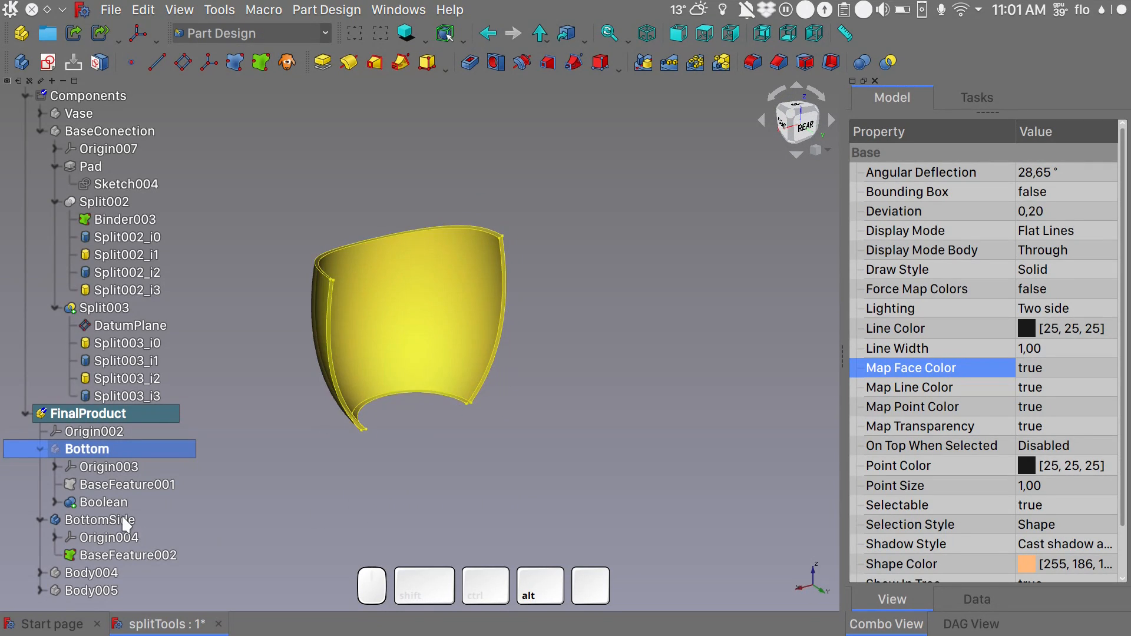
- Activate the BottomSide body and show the BaseConection body together with it
{"action": "left_click", "coordinate": [125, 520]}
{"action": "left_click", "coordinate": [424, 473]}
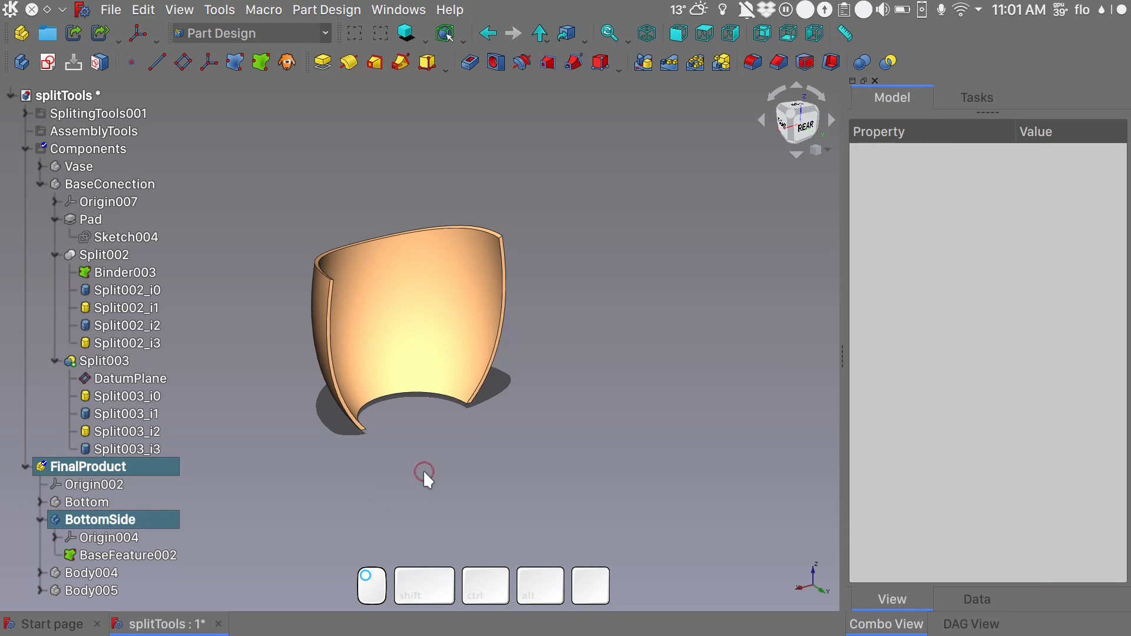
{"action": "left_click", "coordinate": [97, 182]}
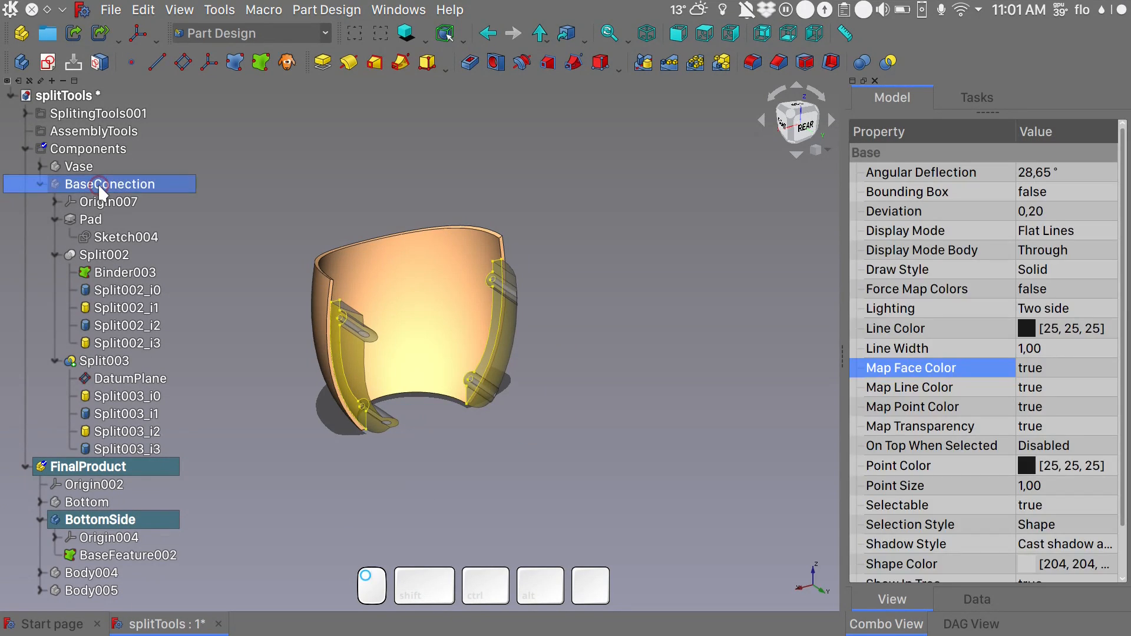
{"action": "left_click", "coordinate": [140, 285]}
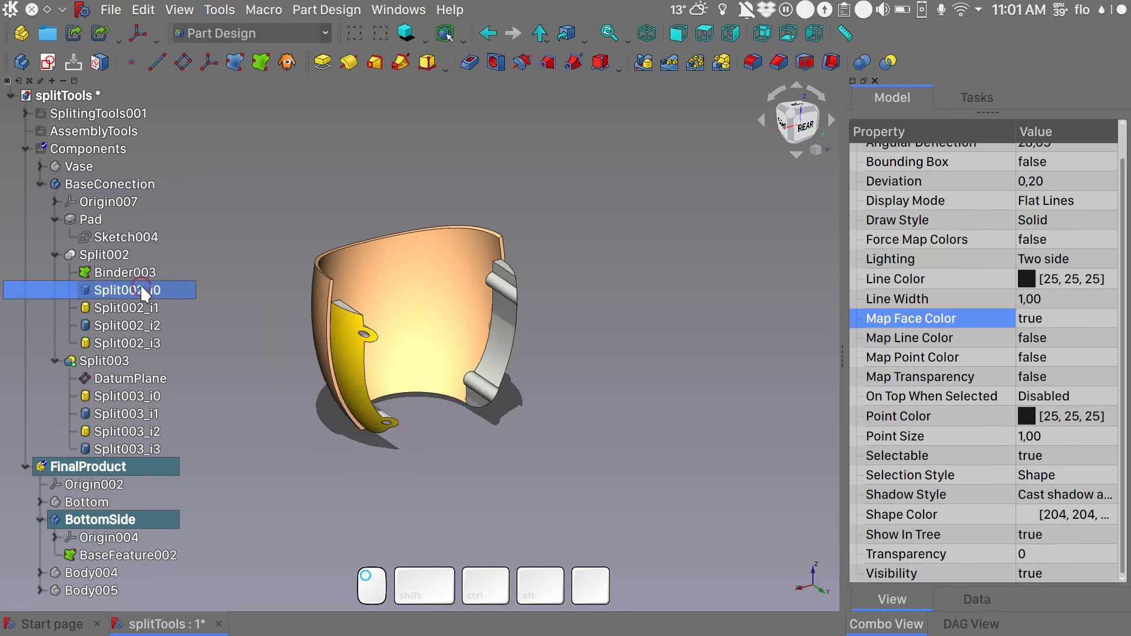
{"action": "key", "text": "space"}
{"action": "middle_click_drag", "start_coordinate": [278, 232], "coordinate": [265, 305], "text": "alt"}
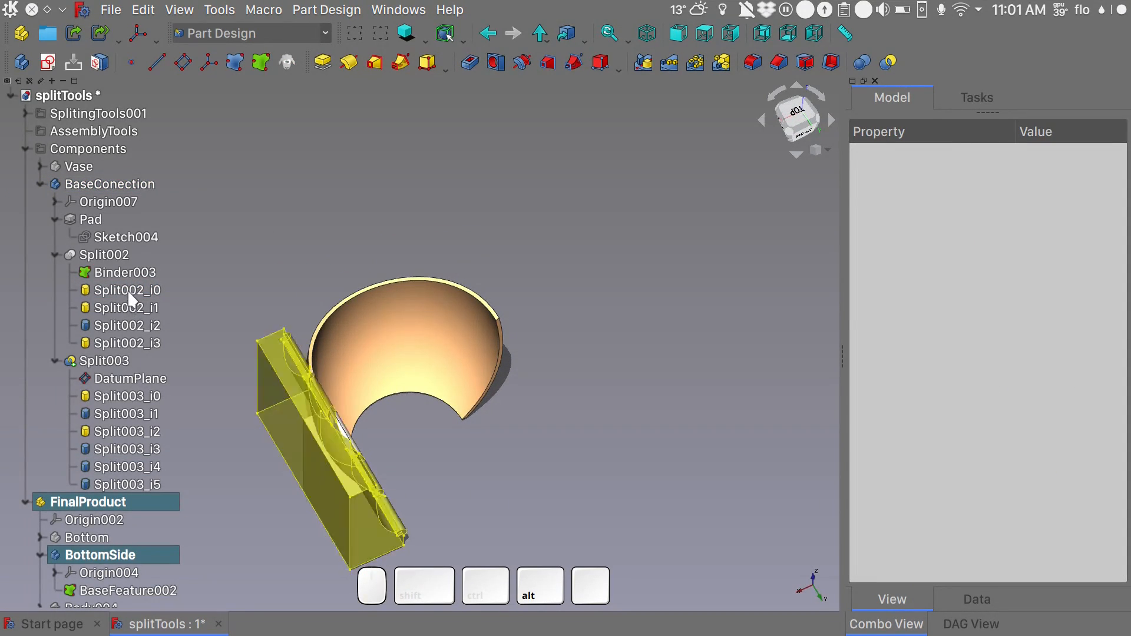
{"action": "left_click", "coordinate": [133, 309]}
{"action": "key", "text": "space"}
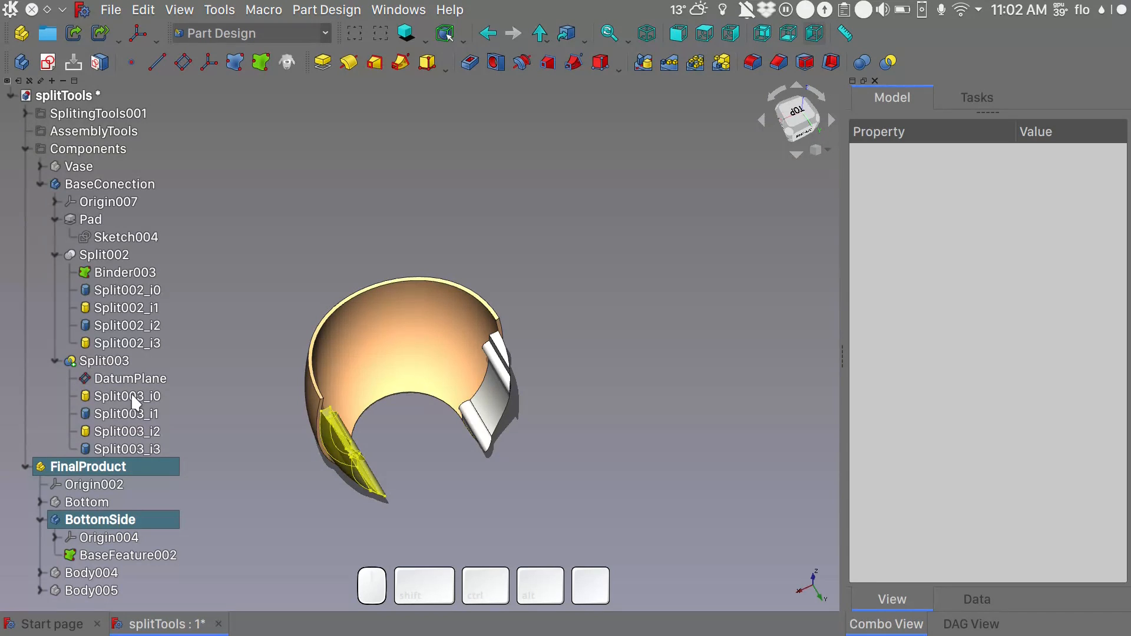
- Hide the connector pieces Split003_i0 and Split003_i2, and show Split003_i1 and Split003_i3 instead
{"action": "left_click", "coordinate": [131, 396]}
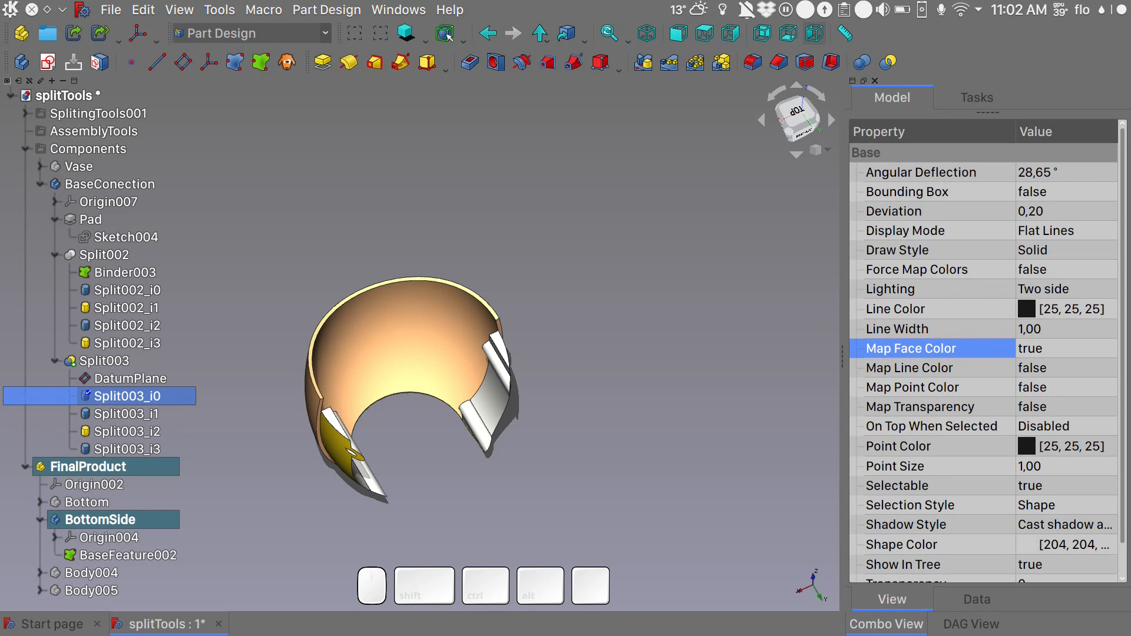
{"action": "key", "text": "space"}
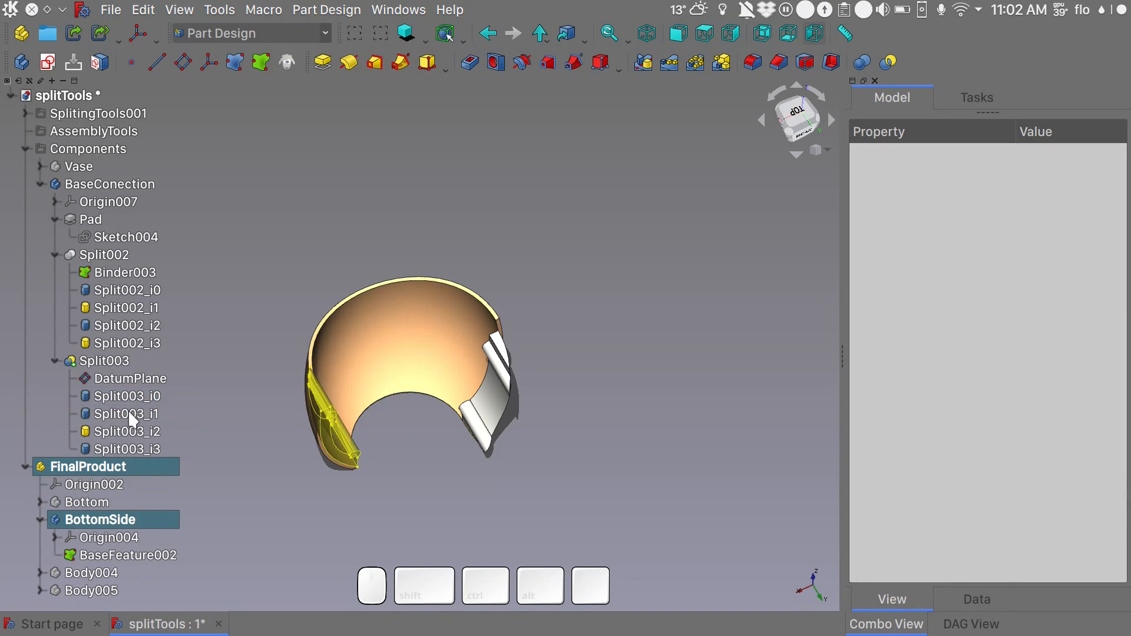
{"action": "left_click", "coordinate": [130, 414]}
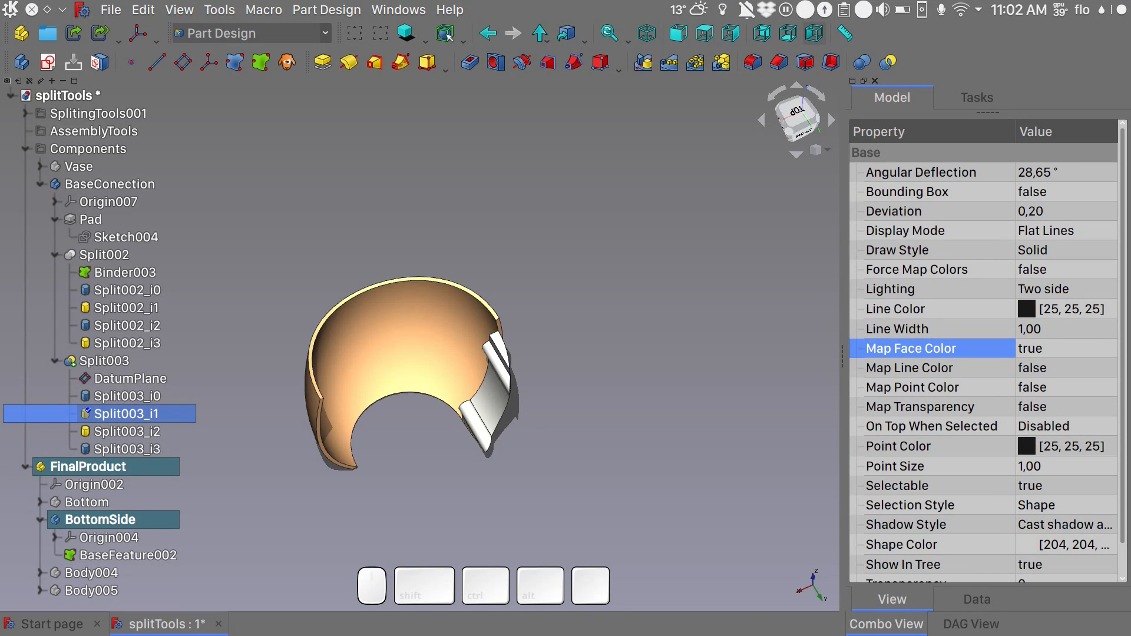
{"action": "key", "text": "space"}
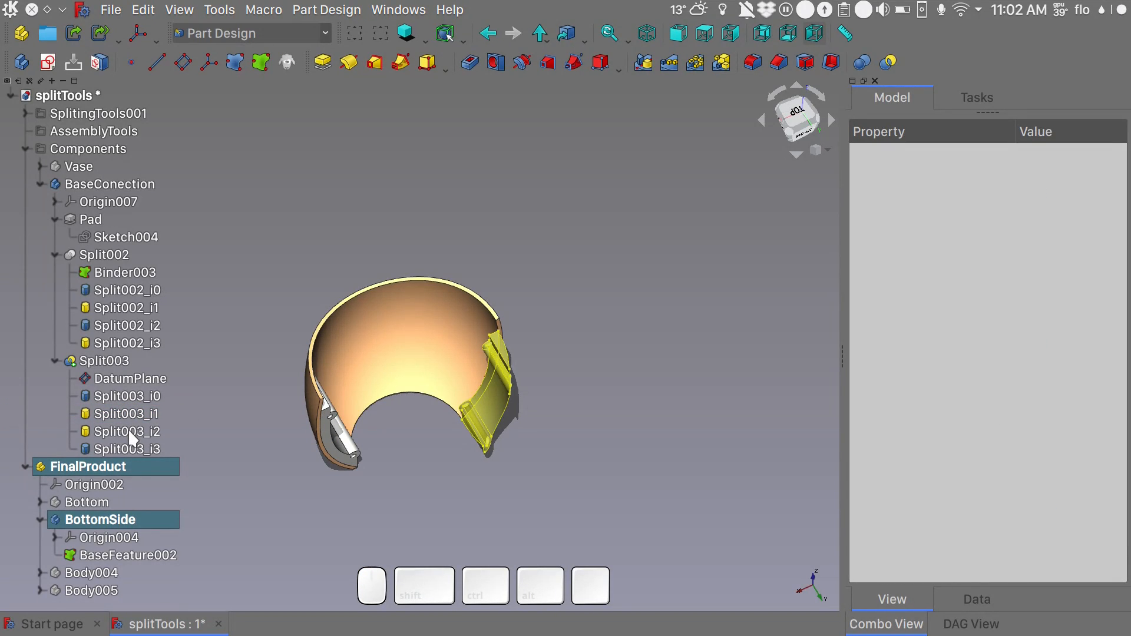
{"action": "left_click", "coordinate": [130, 434]}
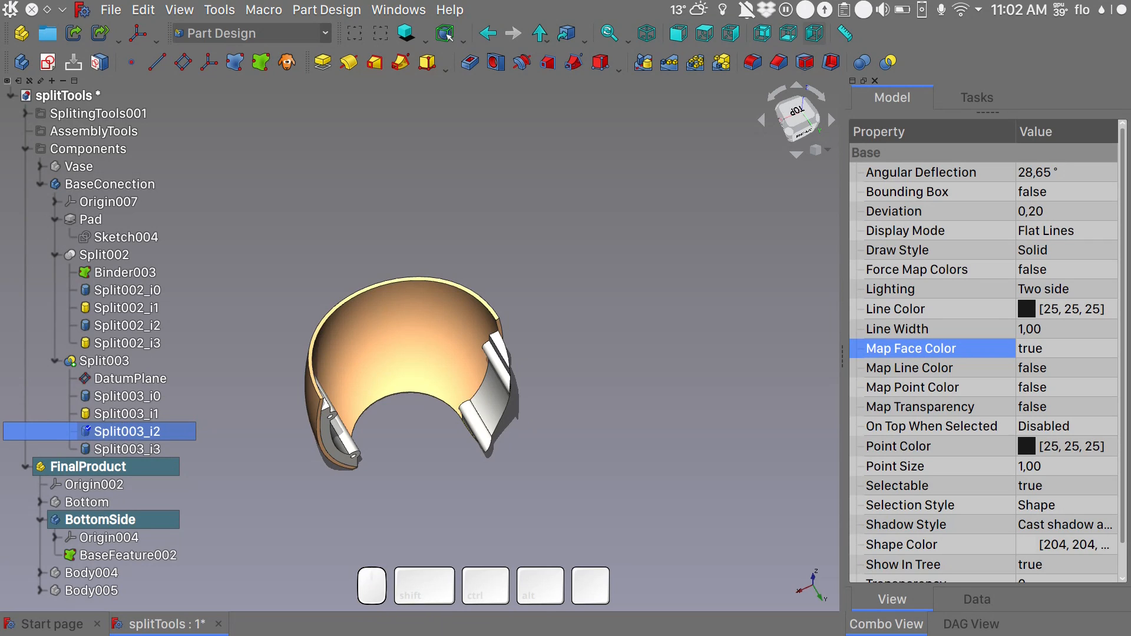
{"action": "key", "text": "space"}
{"action": "left_click", "coordinate": [132, 449]}
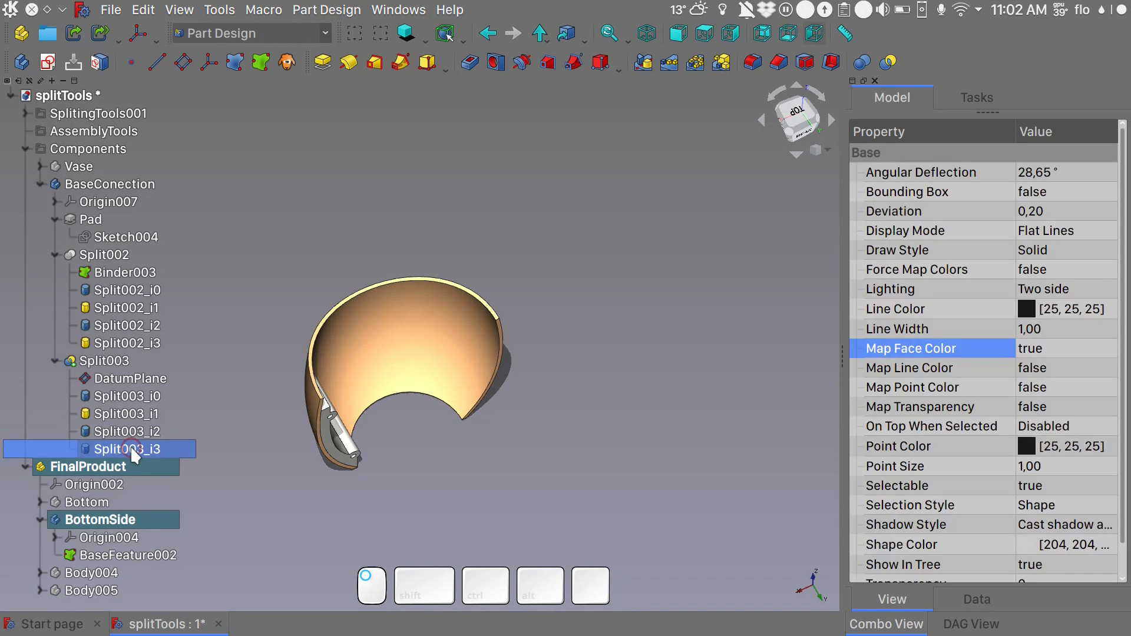
{"action": "key", "text": "space"}
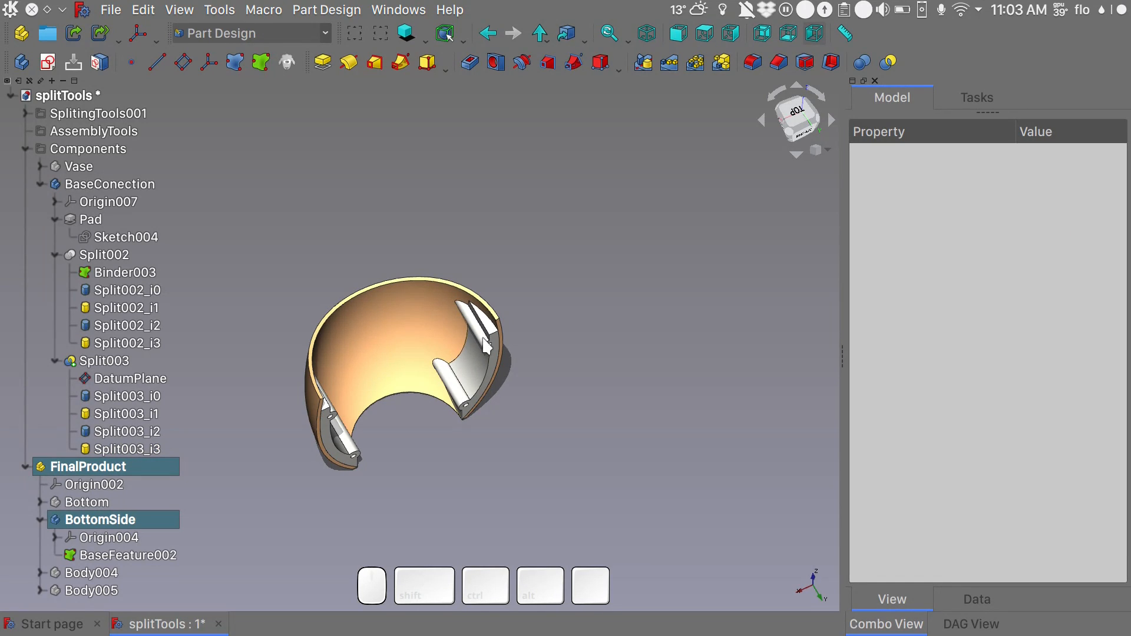
{"action": "left_click", "coordinate": [136, 182]}
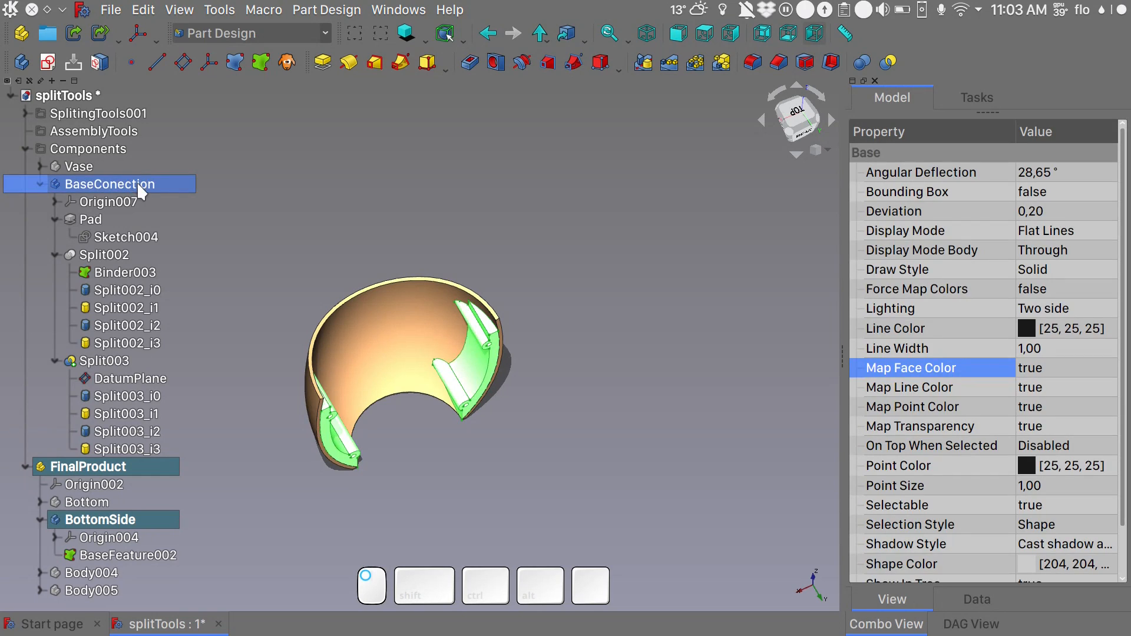
{"action": "key", "text": "space"}
{"action": "key", "text": "space"}
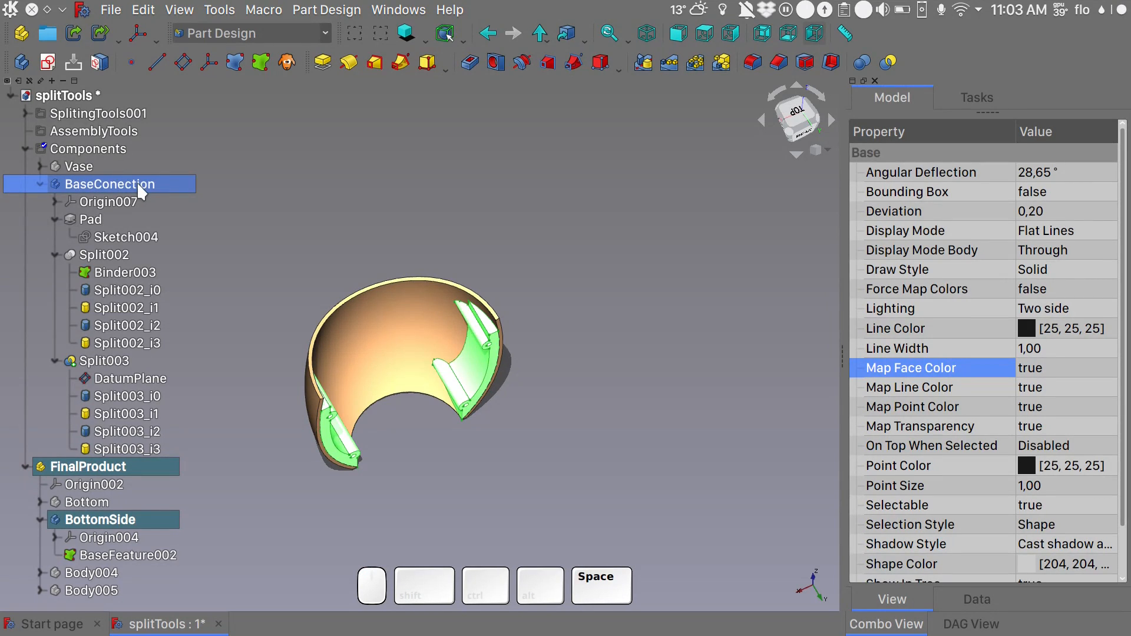
{"action": "left_click", "coordinate": [130, 521]}
{"action": "right_click", "coordinate": [130, 522]}
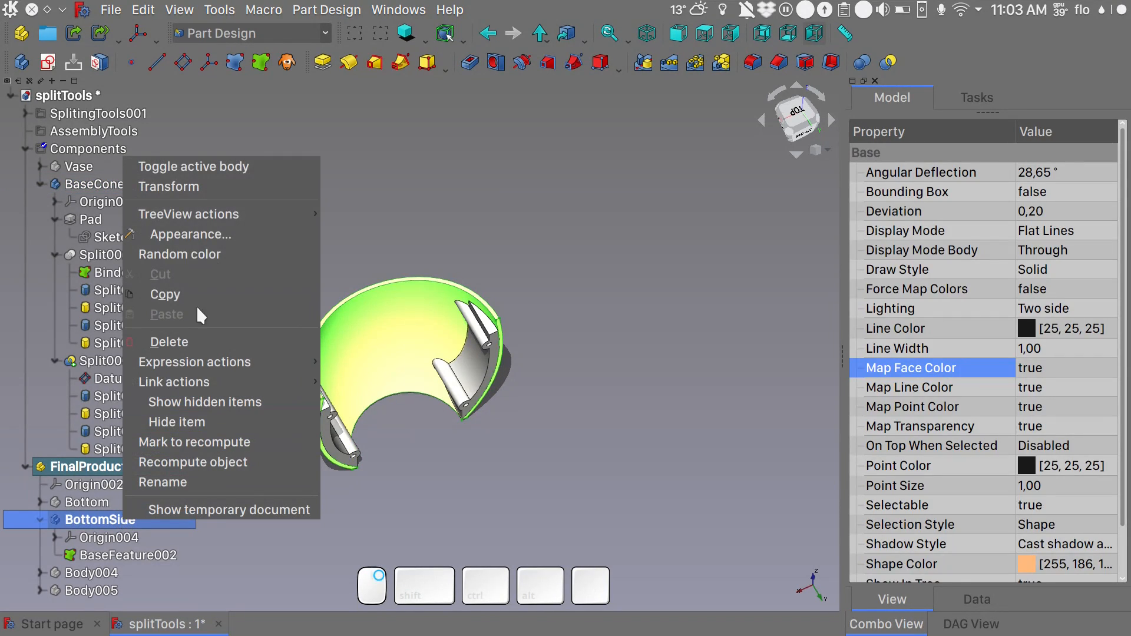
{"action": "left_click", "coordinate": [227, 168]}
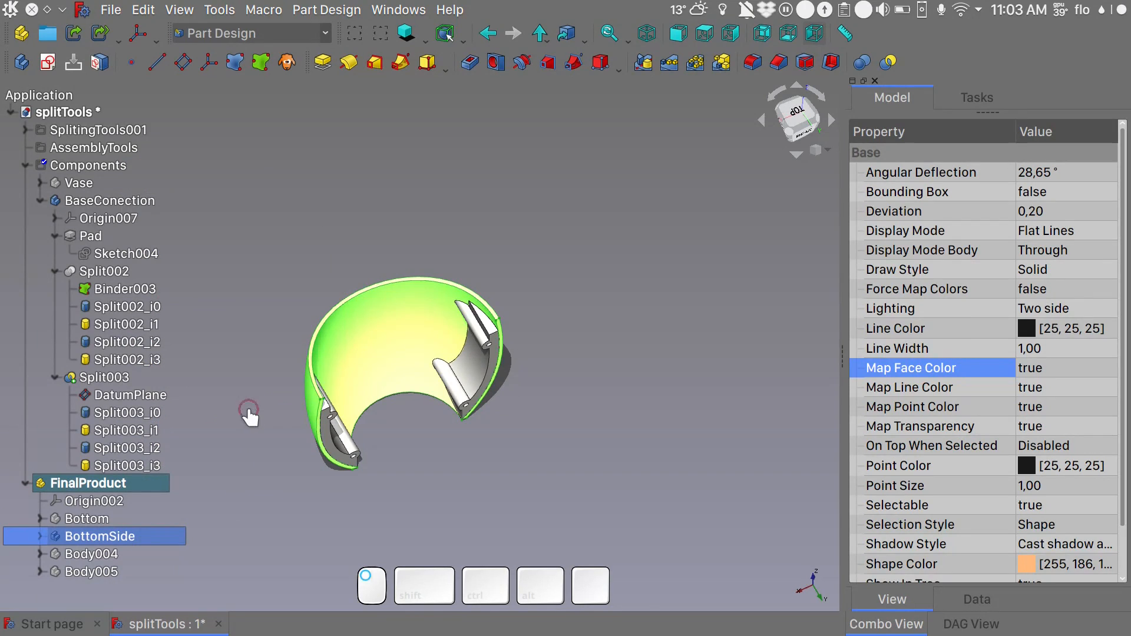
{"action": "double_click", "coordinate": [119, 534]}
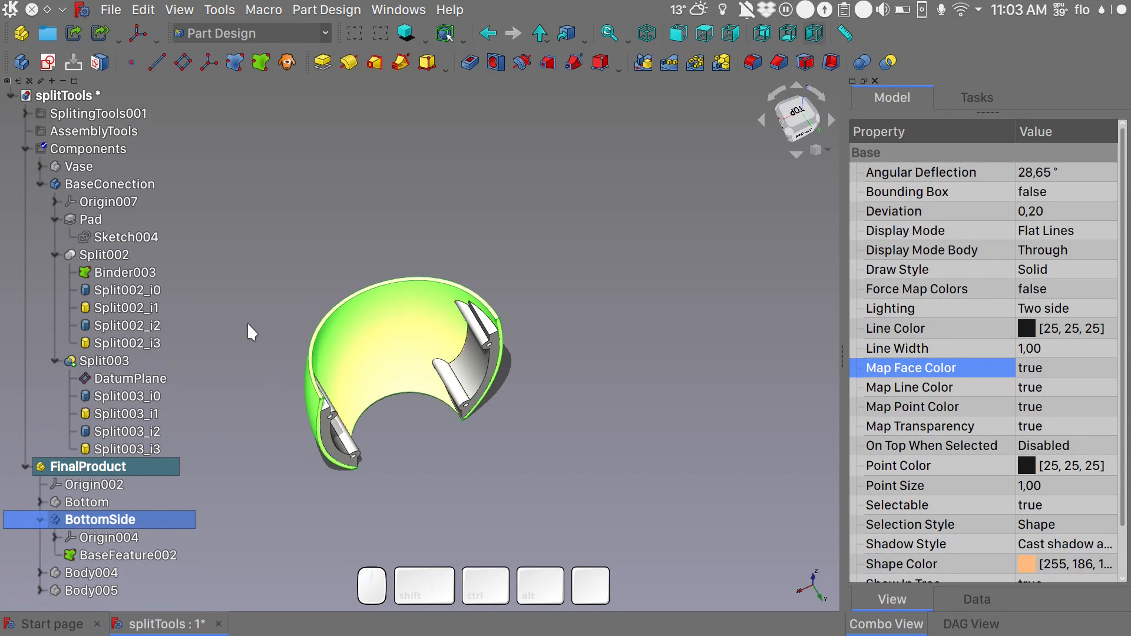
- Fuse the connector pieces Split003_i1 and Split003_i3 into the BottomSide body with a Boolean operation
{"action": "left_click", "coordinate": [861, 62]}
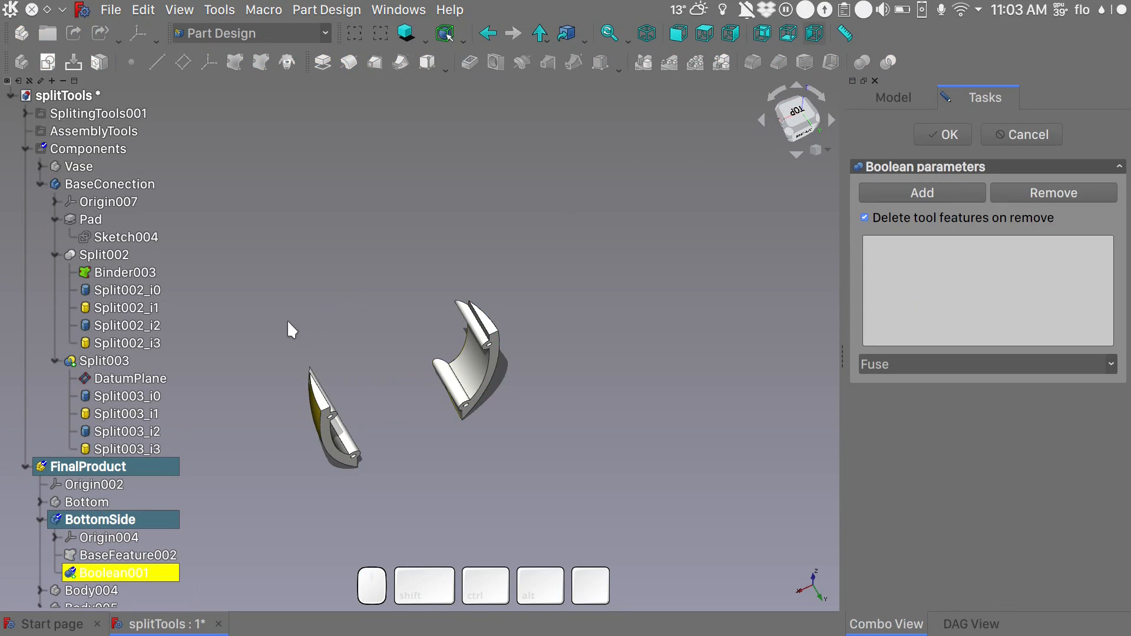
{"action": "left_click", "coordinate": [134, 419]}
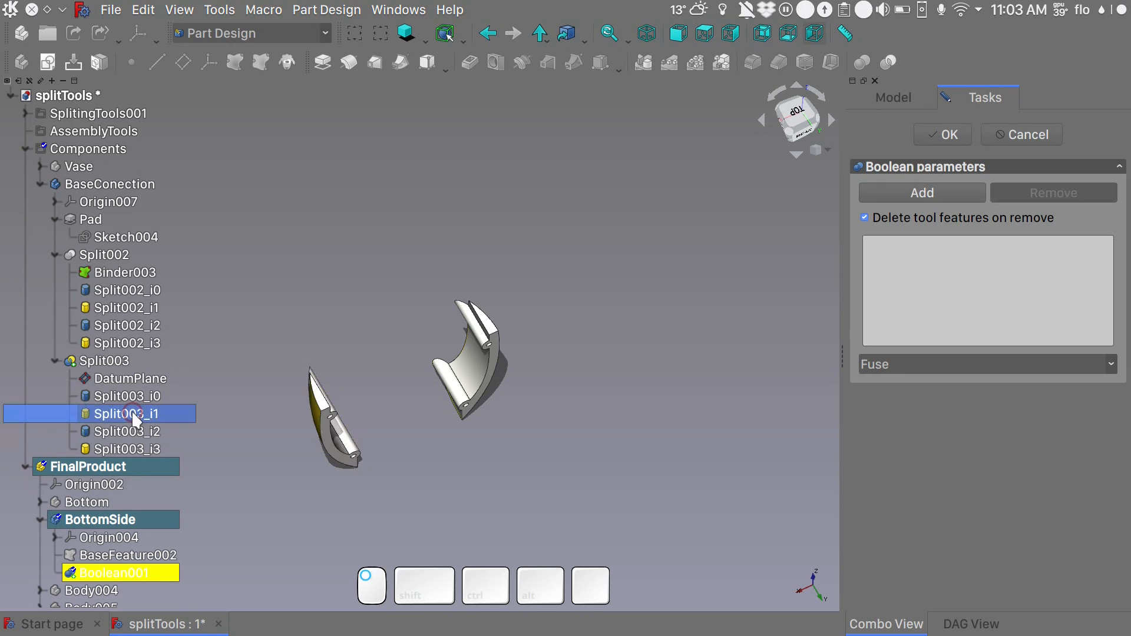
{"action": "left_click", "coordinate": [939, 191]}
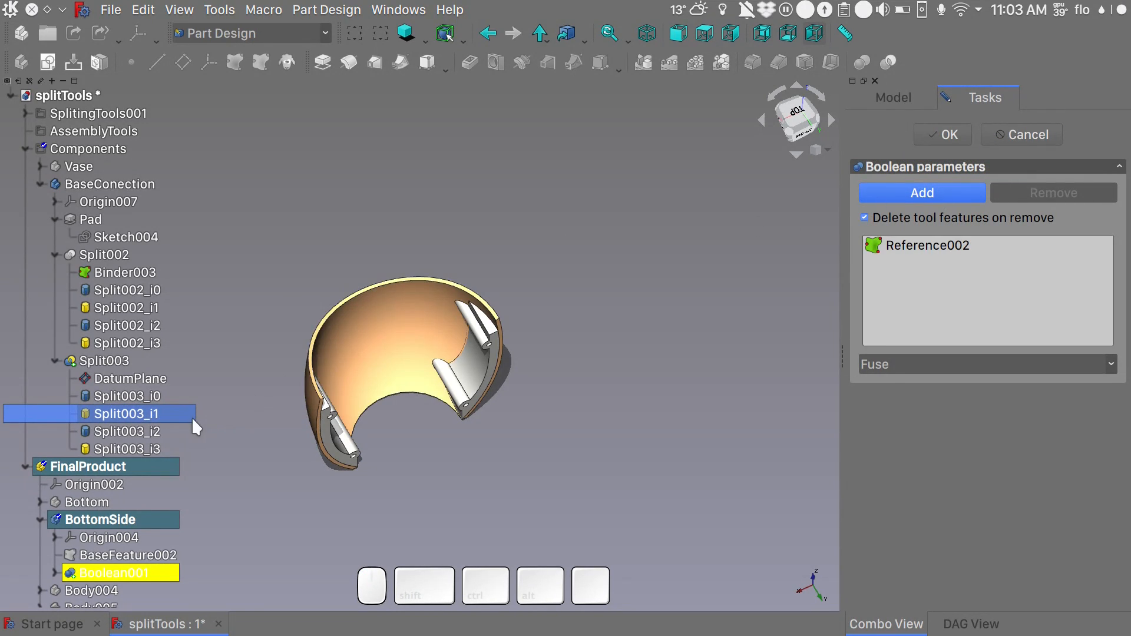
{"action": "left_click", "coordinate": [137, 448]}
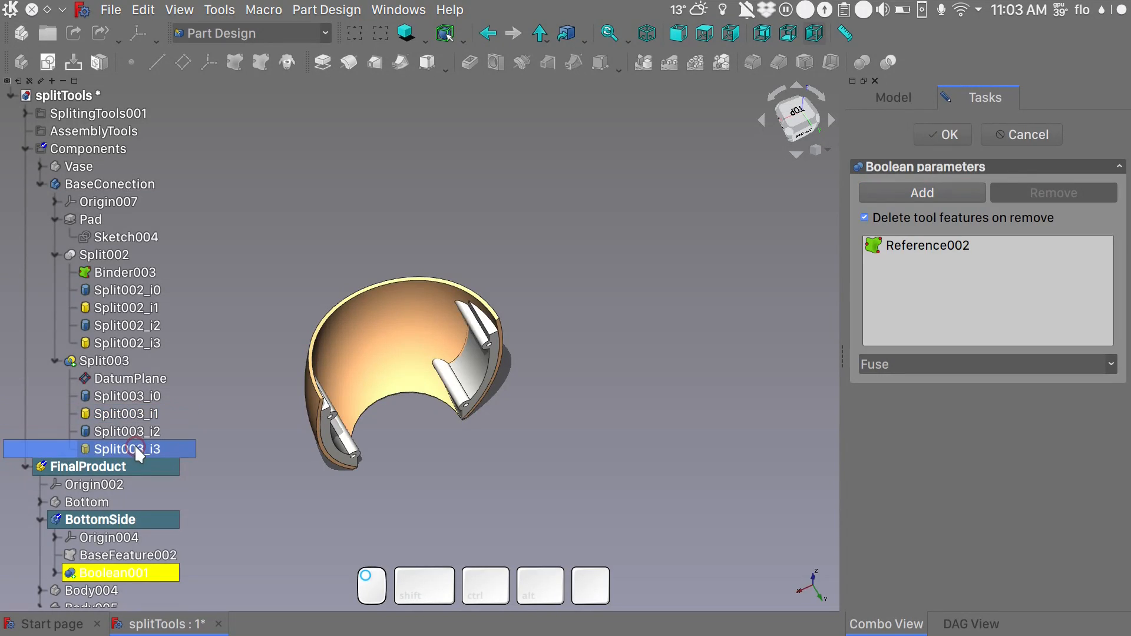
{"action": "left_click", "coordinate": [935, 184]}
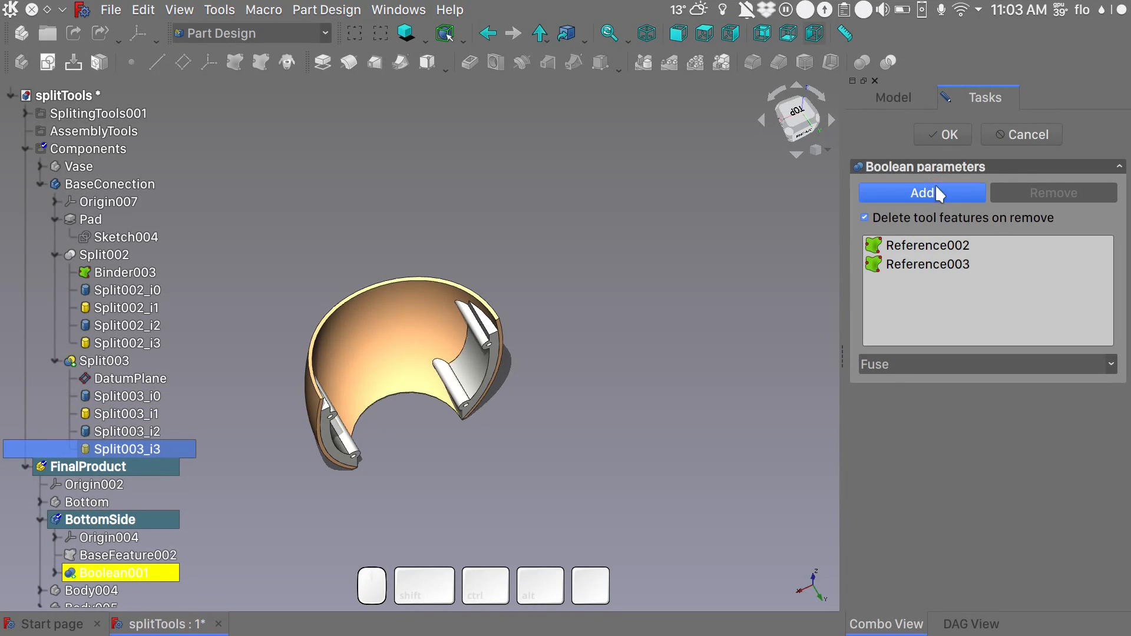
{"action": "left_click", "coordinate": [948, 133]}
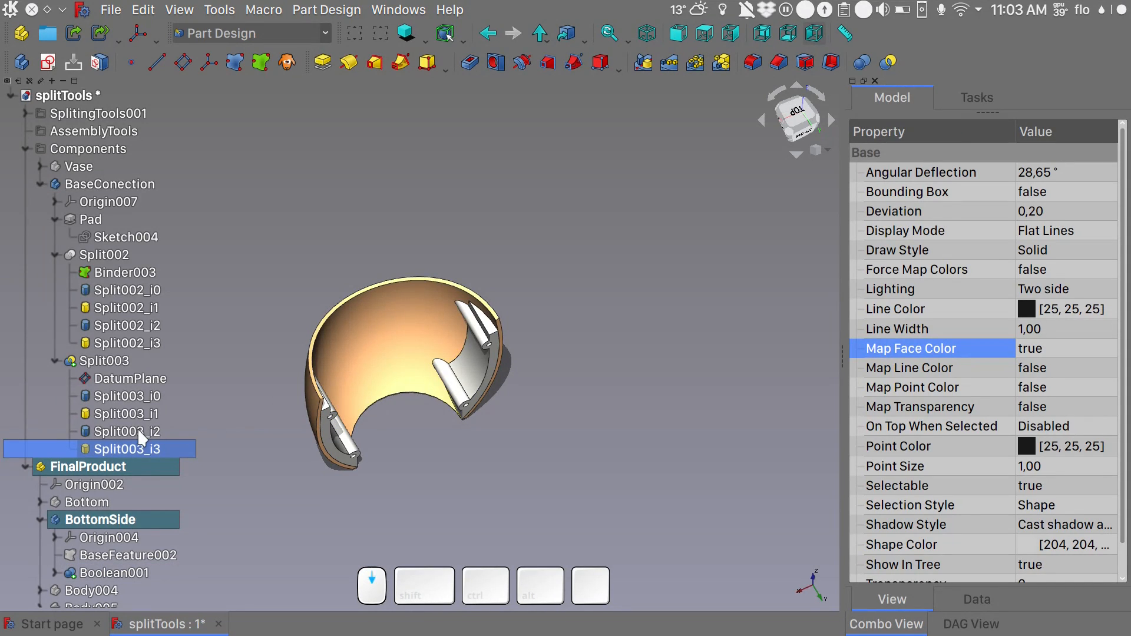
- Set Map Face Color to false for the Boolean feature of the BottomSide body
{"action": "scroll", "coordinate": [138, 430], "scroll_direction": "down", "scroll_amount": 1}
{"action": "left_click", "coordinate": [118, 555]}
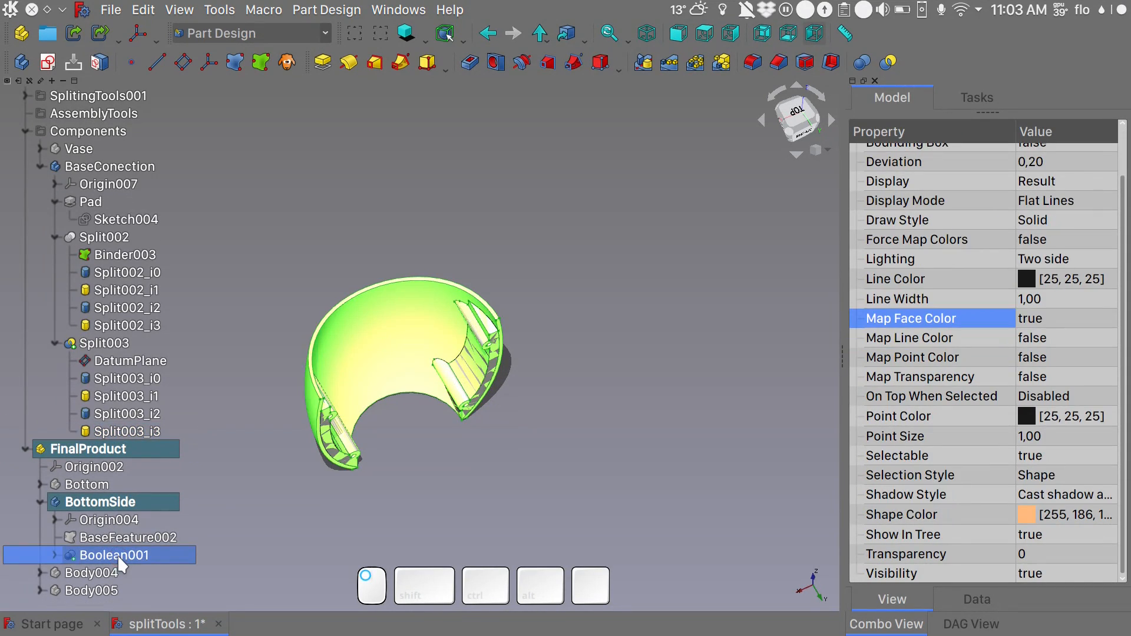
{"action": "left_click", "coordinate": [1041, 319]}
{"action": "left_click", "coordinate": [1040, 315]}
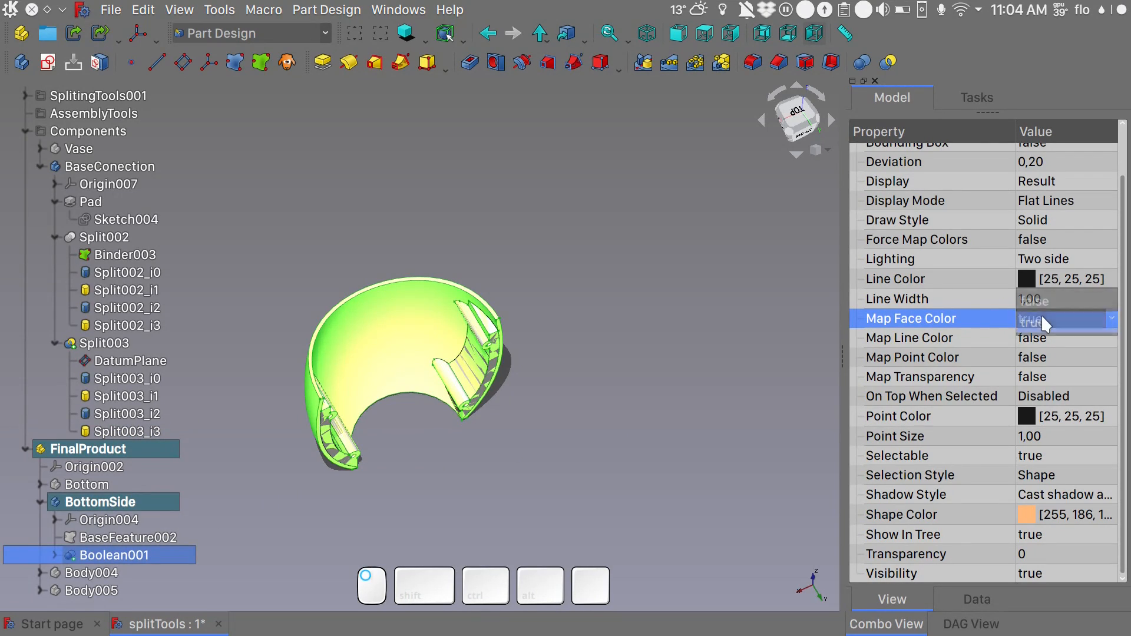
{"action": "left_click", "coordinate": [1041, 300]}
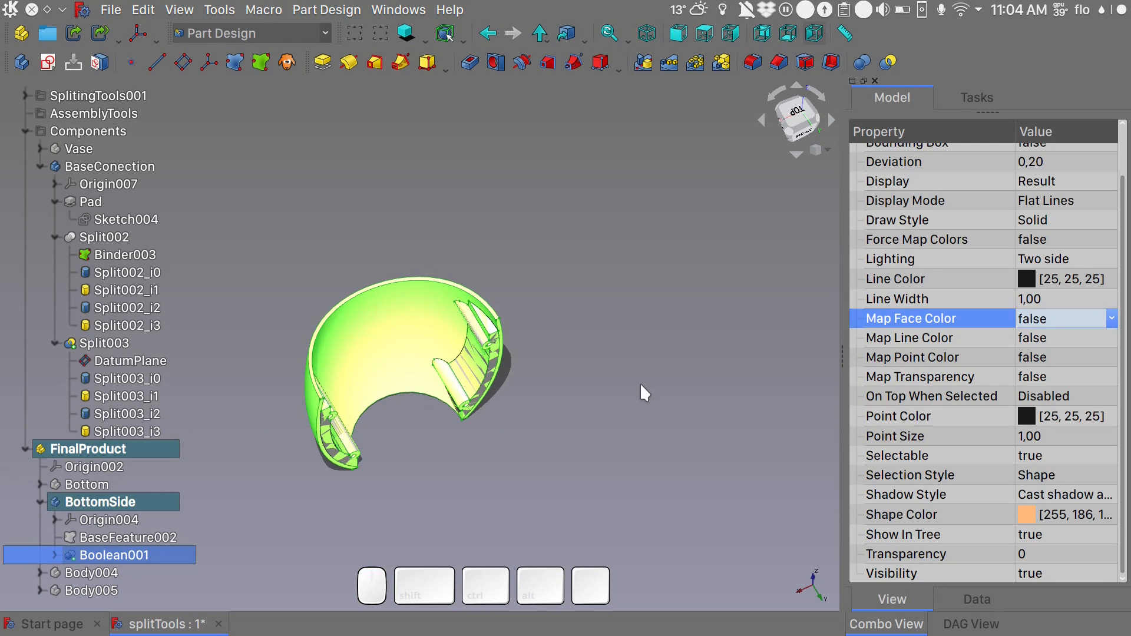
{"action": "left_click", "coordinate": [640, 383]}
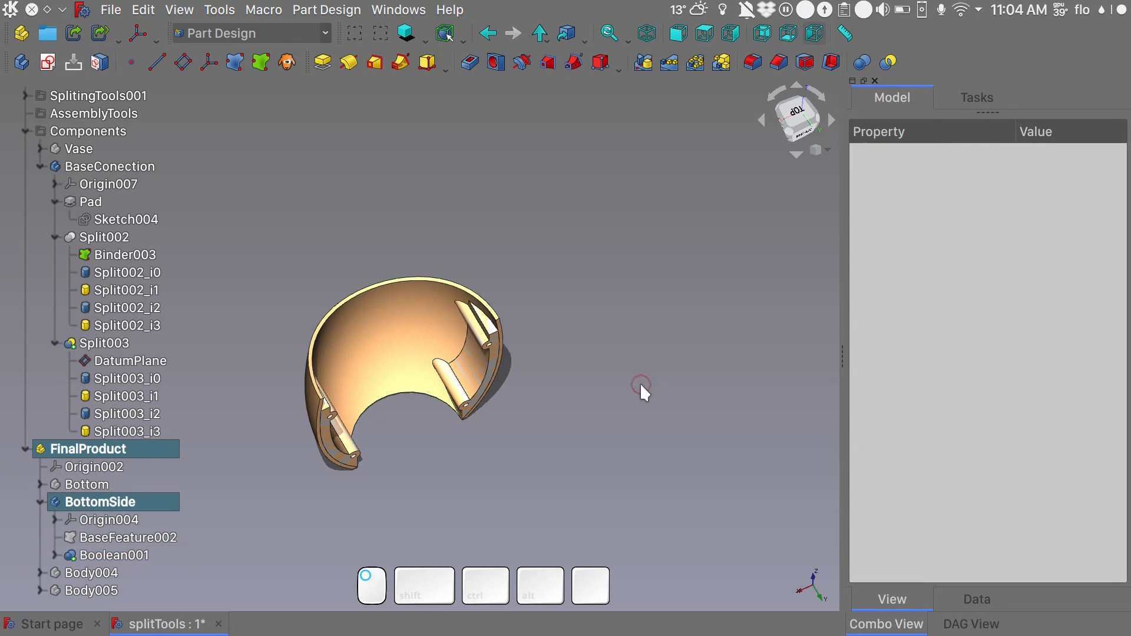
- Hide the BaseConection body and check the fused connectors inside the BottomSide body
{"action": "left_click", "coordinate": [137, 168]}
{"action": "key", "text": "space"}
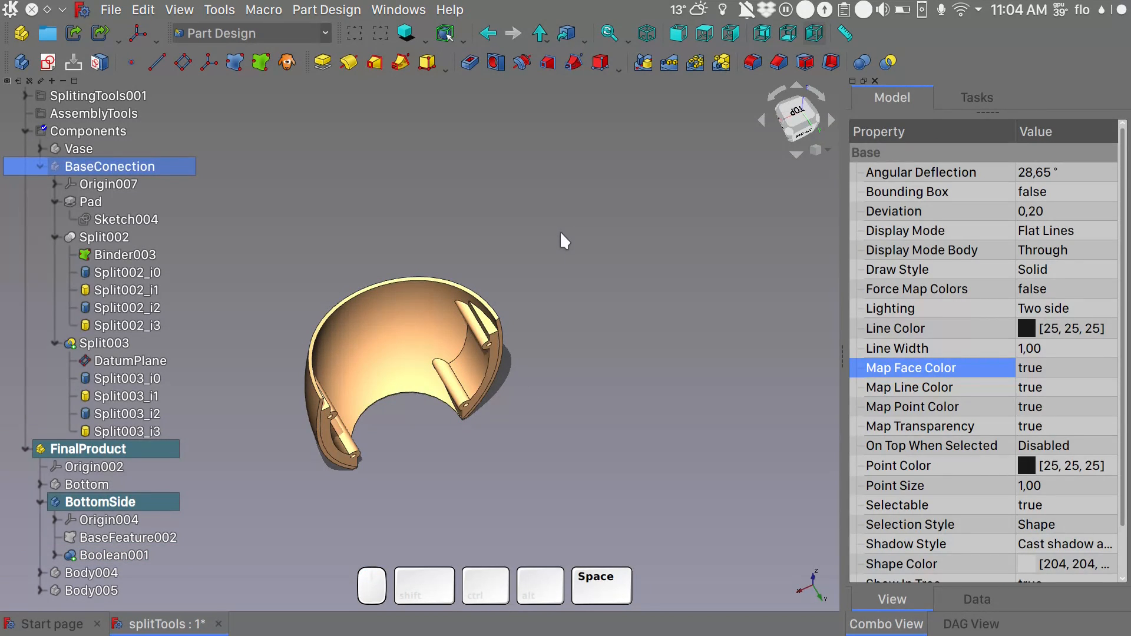
{"action": "middle_click_drag", "start_coordinate": [609, 293], "coordinate": [417, 176], "text": "alt"}
{"action": "key", "text": "0"}
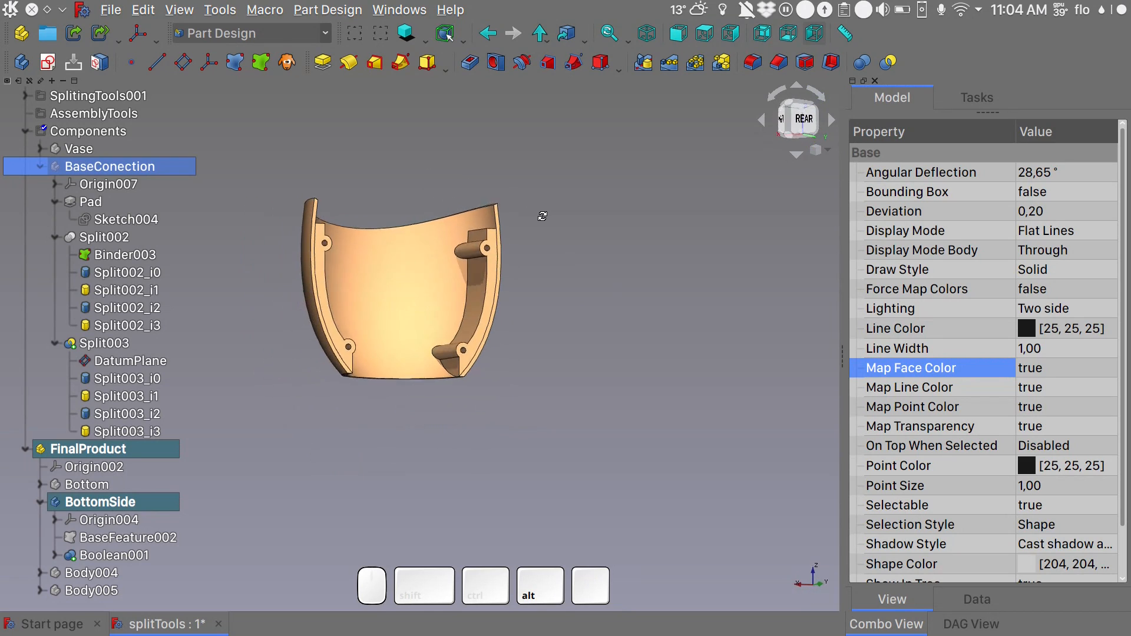
- Activate and show the Bottom body, and inspect how its connectors meet those of BottomSide
{"action": "left_click", "coordinate": [102, 491]}
{"action": "double_click", "coordinate": [99, 489]}
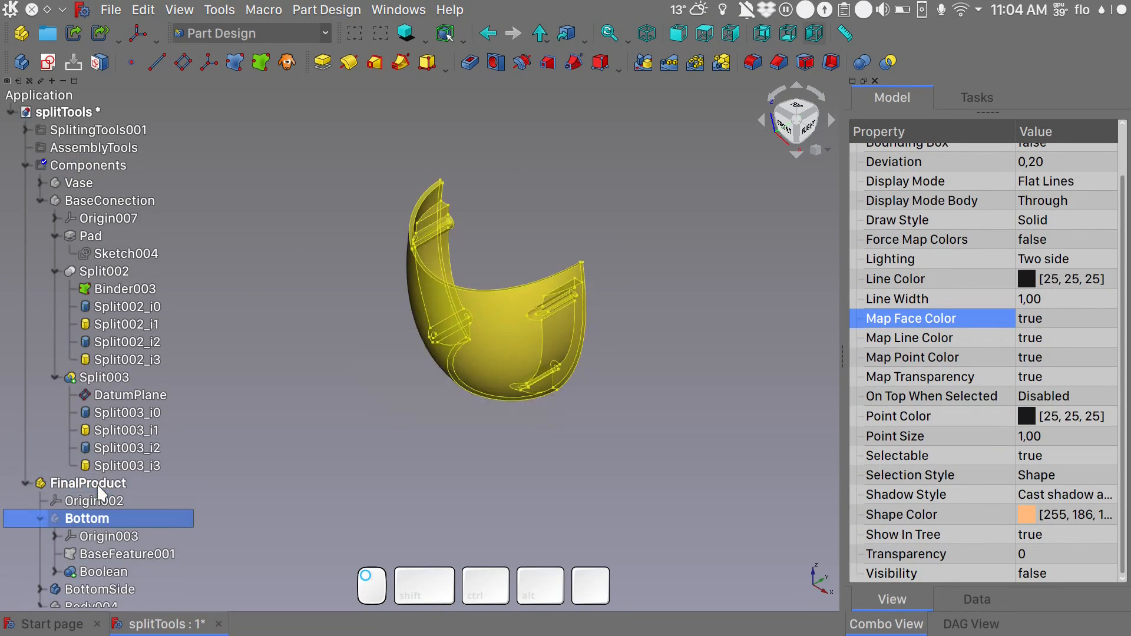
{"action": "key", "text": "space"}
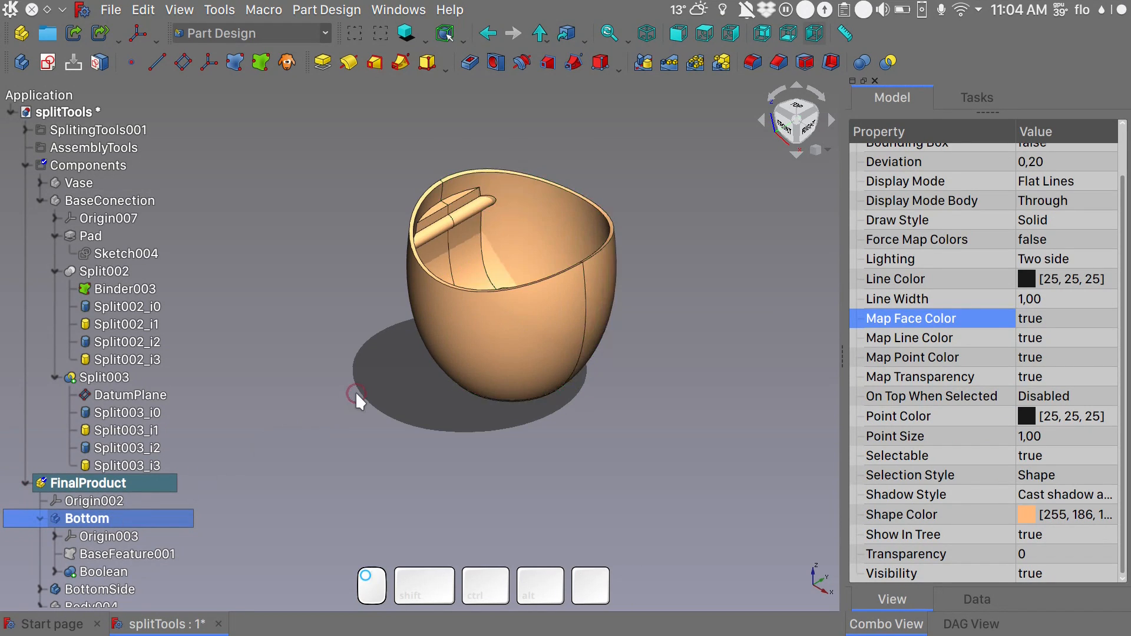
{"action": "left_click", "coordinate": [355, 391]}
{"action": "key", "text": "alt"}
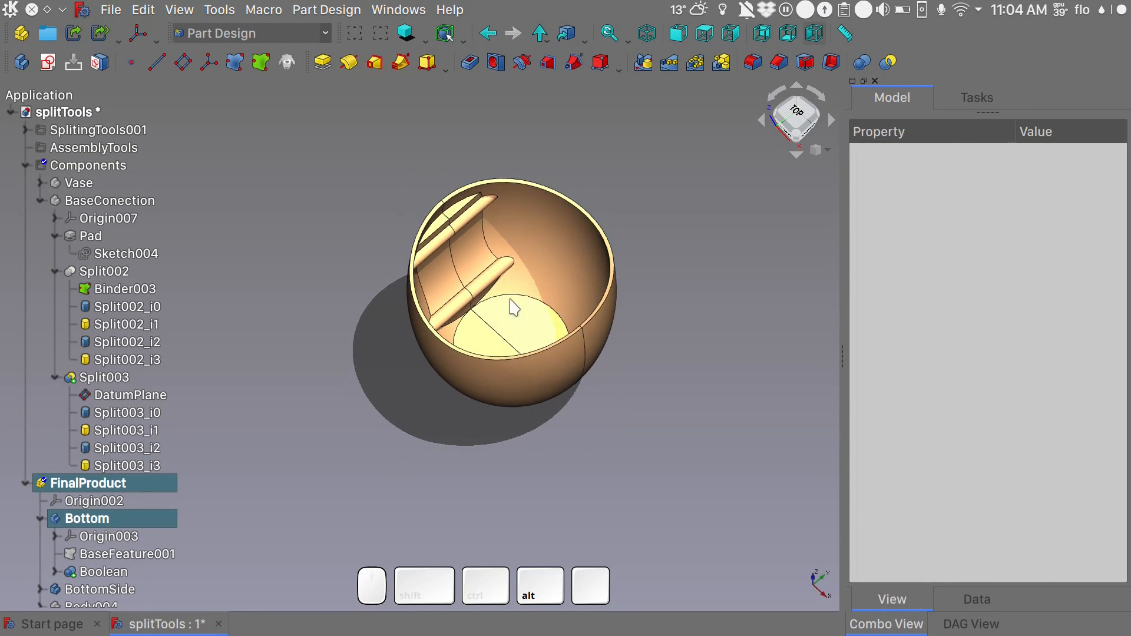
{"action": "scroll", "coordinate": [509, 301], "scroll_direction": "up", "scroll_amount": 6}
{"action": "scroll", "coordinate": [509, 302], "scroll_direction": "down", "scroll_amount": 5}
{"action": "key", "text": "alt"}
{"action": "middle_click_drag", "start_coordinate": [582, 314], "coordinate": [304, 252], "text": "alt"}
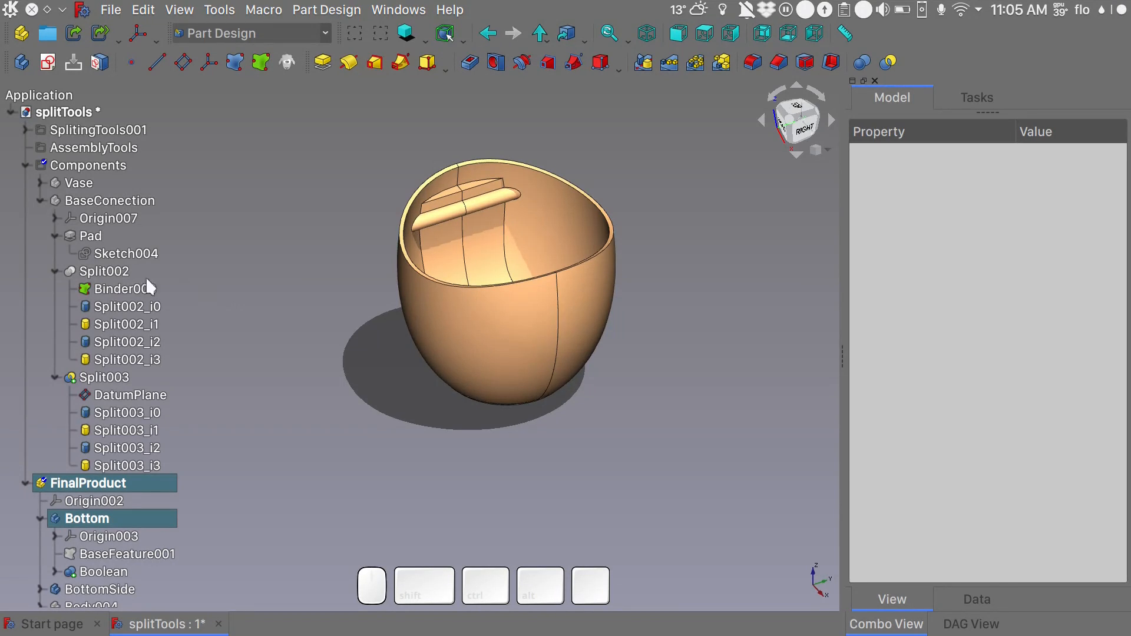
- Collapse the Components group and create one link each of the FinalProduct bodies Bottom and BottomSide
{"action": "left_click", "coordinate": [25, 166]}
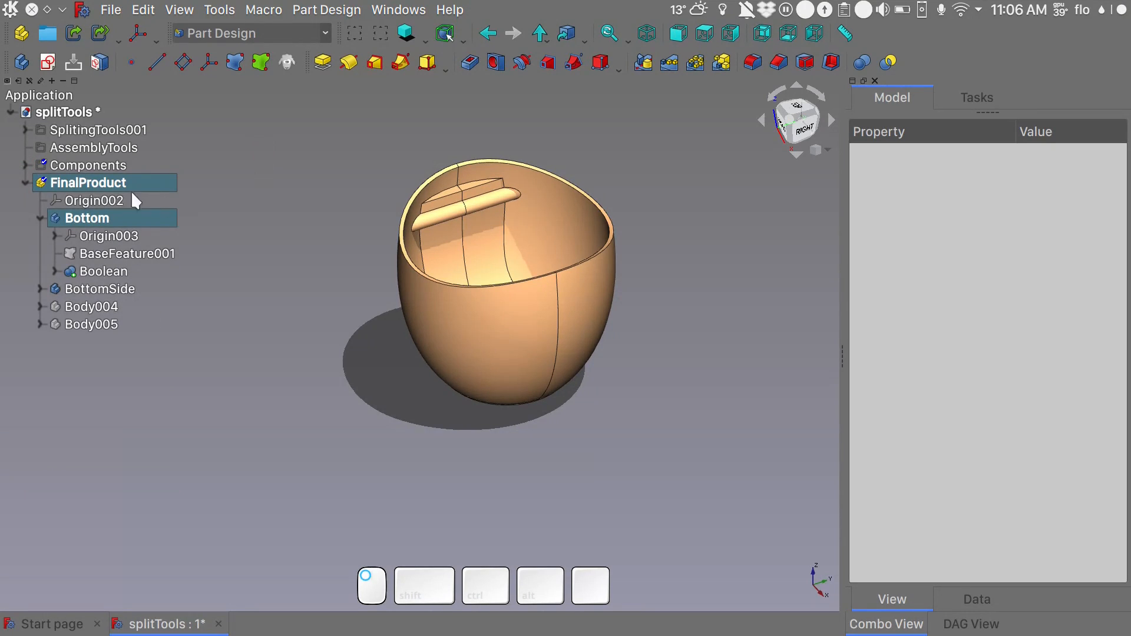
{"action": "left_click", "coordinate": [89, 219]}
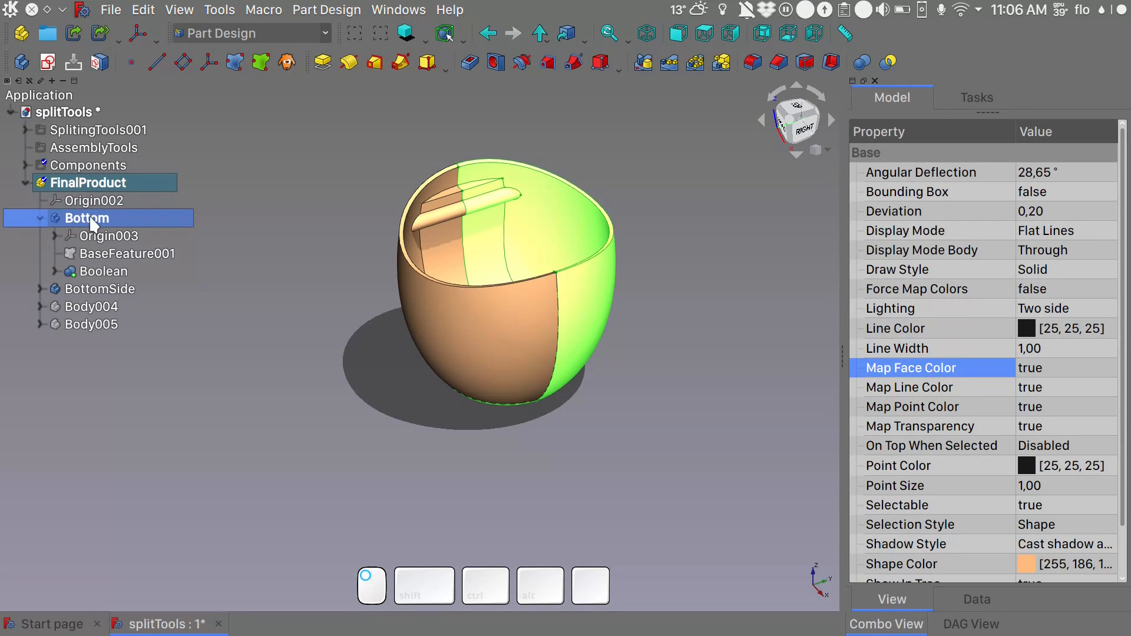
{"action": "left_click", "coordinate": [72, 33]}
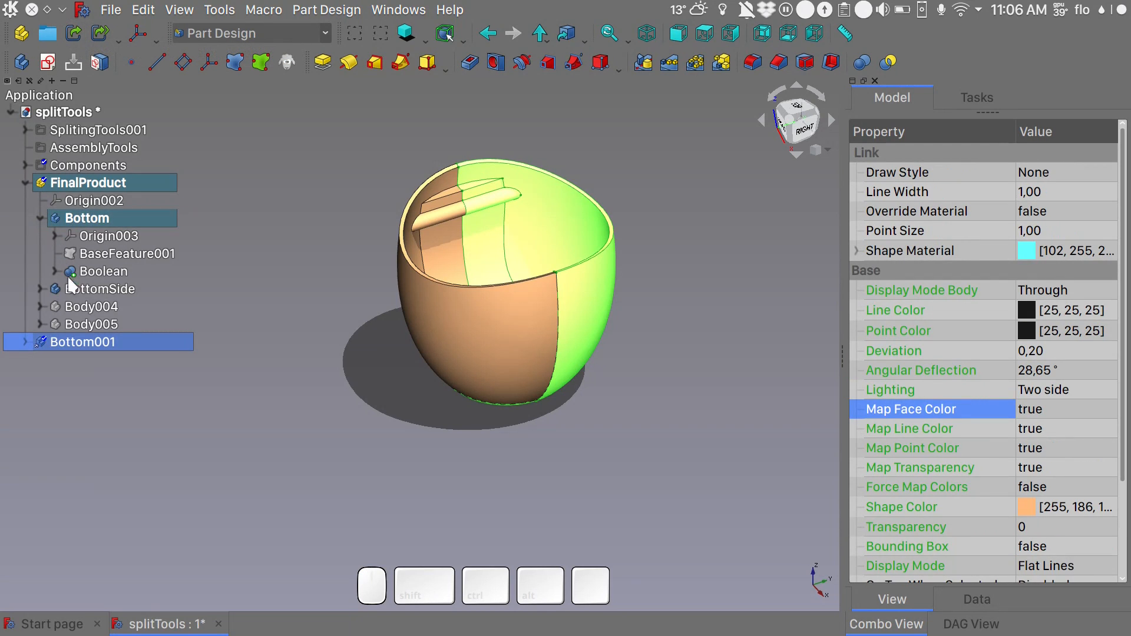
{"action": "left_click", "coordinate": [81, 289]}
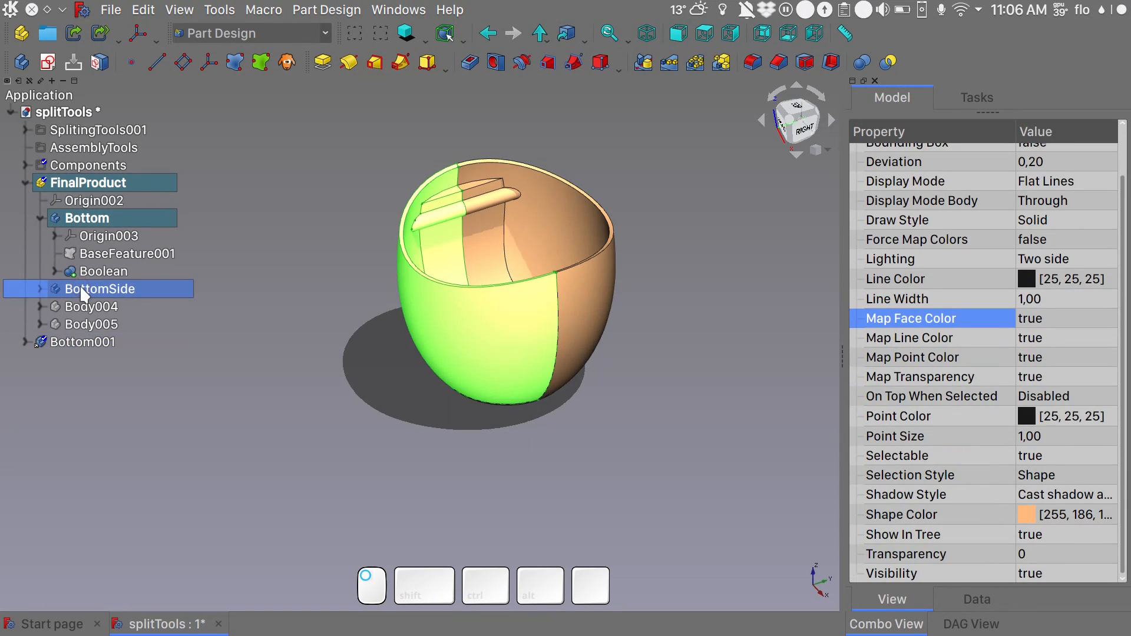
{"action": "left_click", "coordinate": [71, 31]}
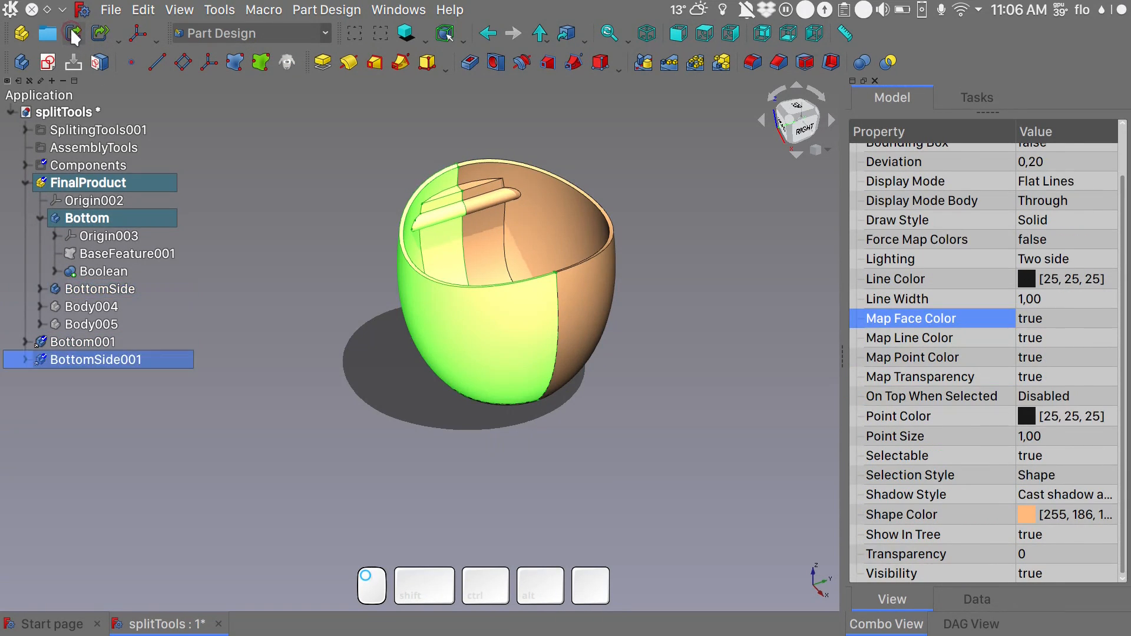
- Move the Bottom001 and BottomSide001 links into the AssemblyTools group and expand the group
{"action": "left_click", "coordinate": [78, 337]}
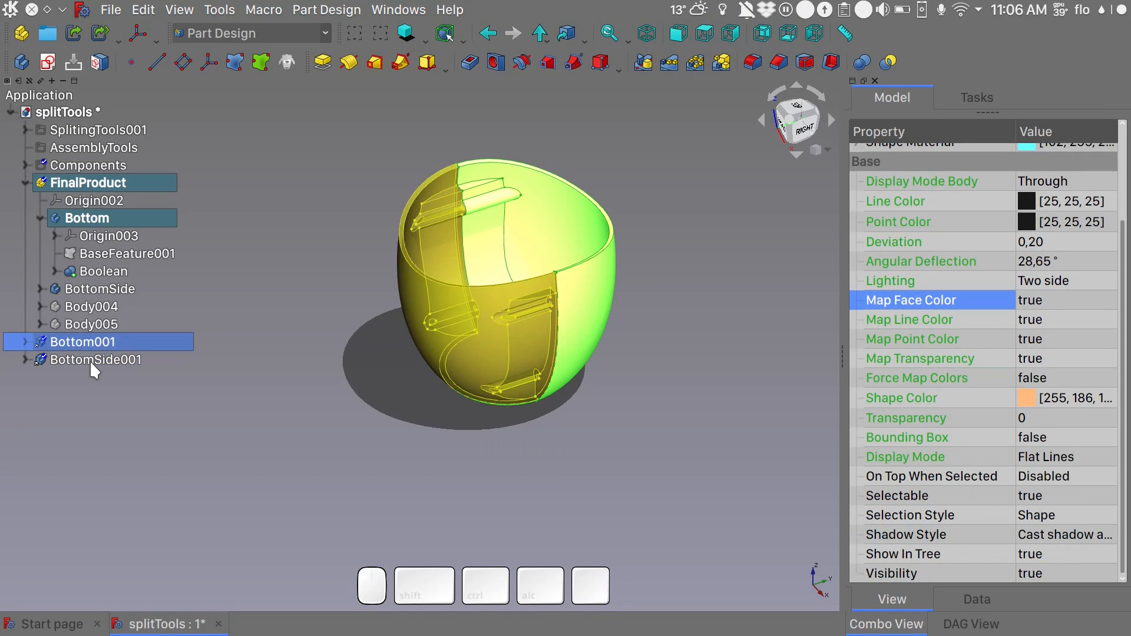
{"action": "left_click", "coordinate": [93, 360]}
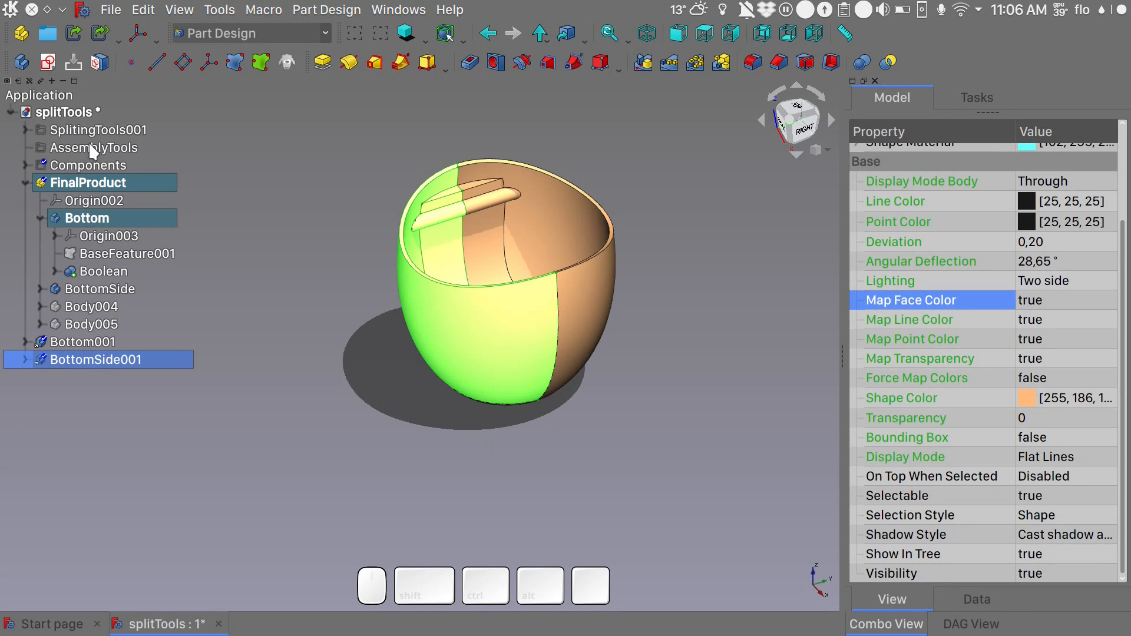
{"action": "left_click", "coordinate": [92, 151]}
{"action": "left_click", "coordinate": [77, 343]}
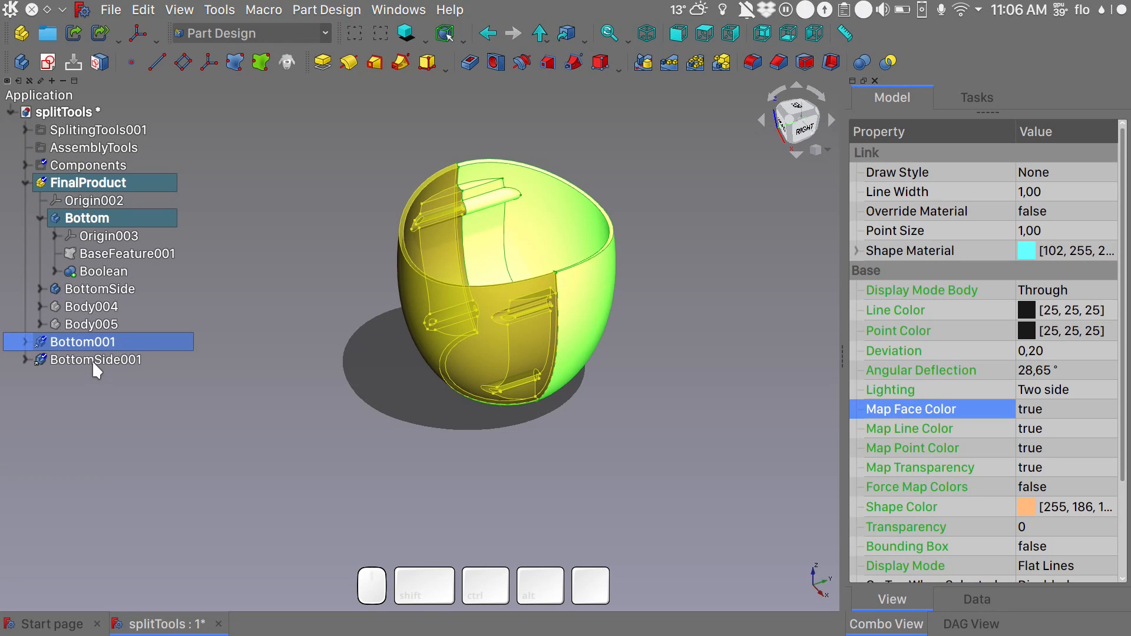
{"action": "left_click", "coordinate": [92, 360], "text": "ctrl"}
{"action": "left_click_drag", "start_coordinate": [92, 360], "coordinate": [119, 148]}
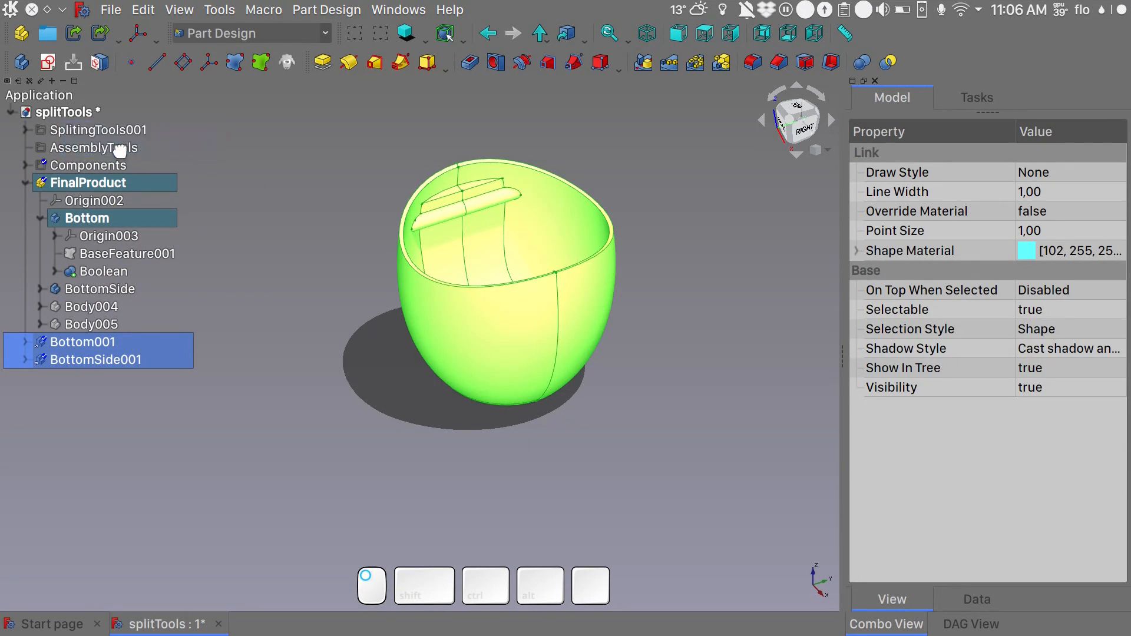
{"action": "left_click", "coordinate": [25, 147]}
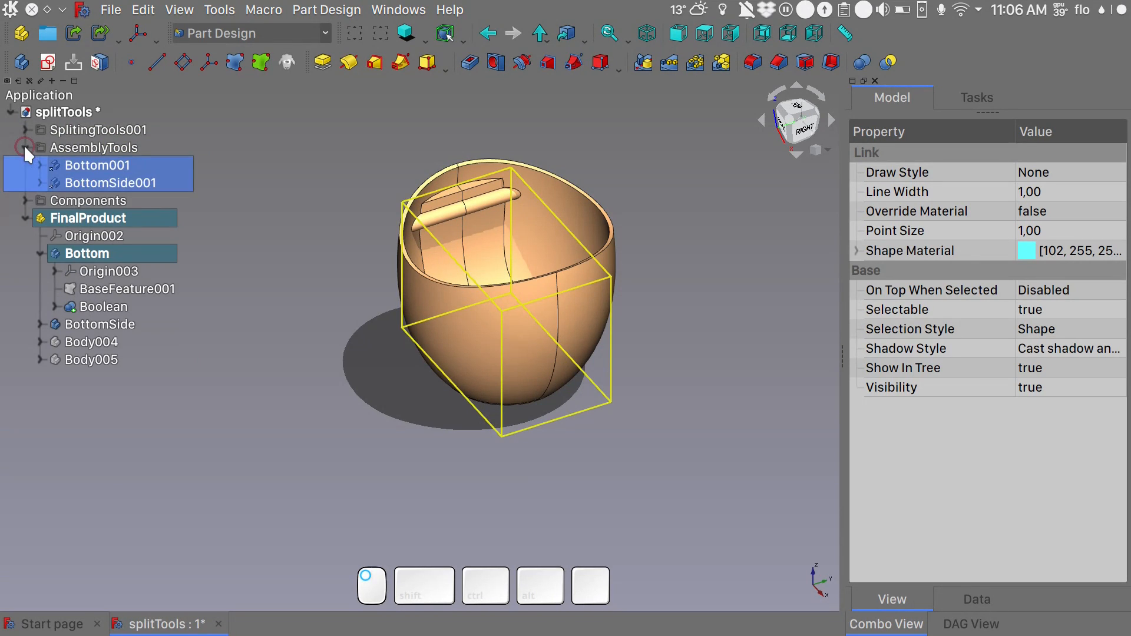
- Transform the Bottom001 link by moving it out of the assembled vase into the free space in front
{"action": "left_click", "coordinate": [122, 165]}
{"action": "right_click", "coordinate": [122, 162]}
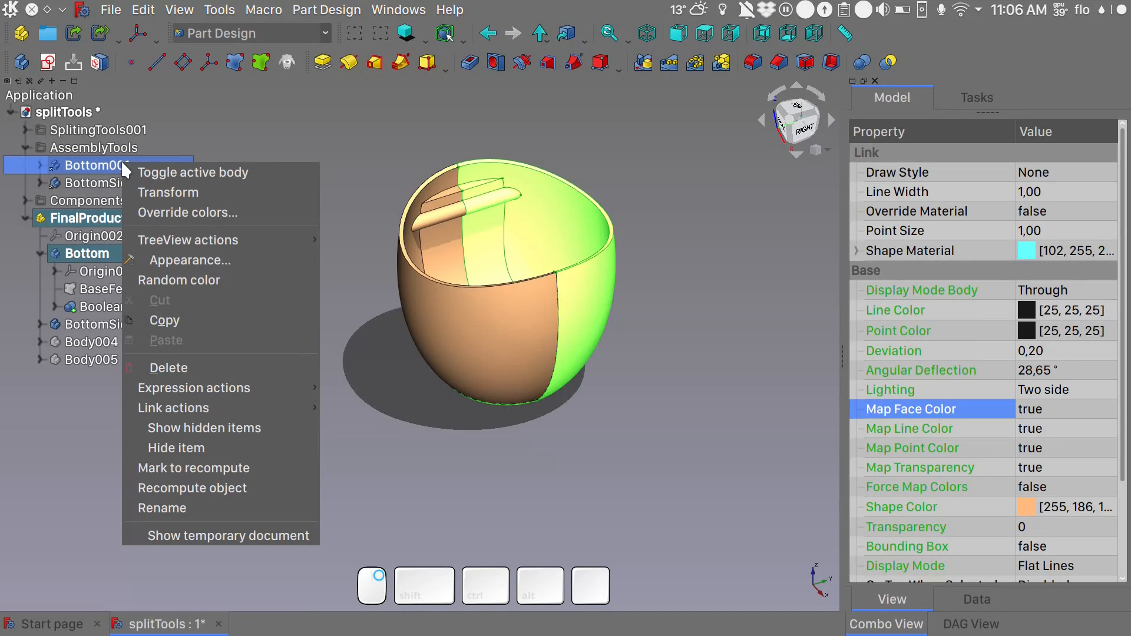
{"action": "left_click", "coordinate": [164, 190]}
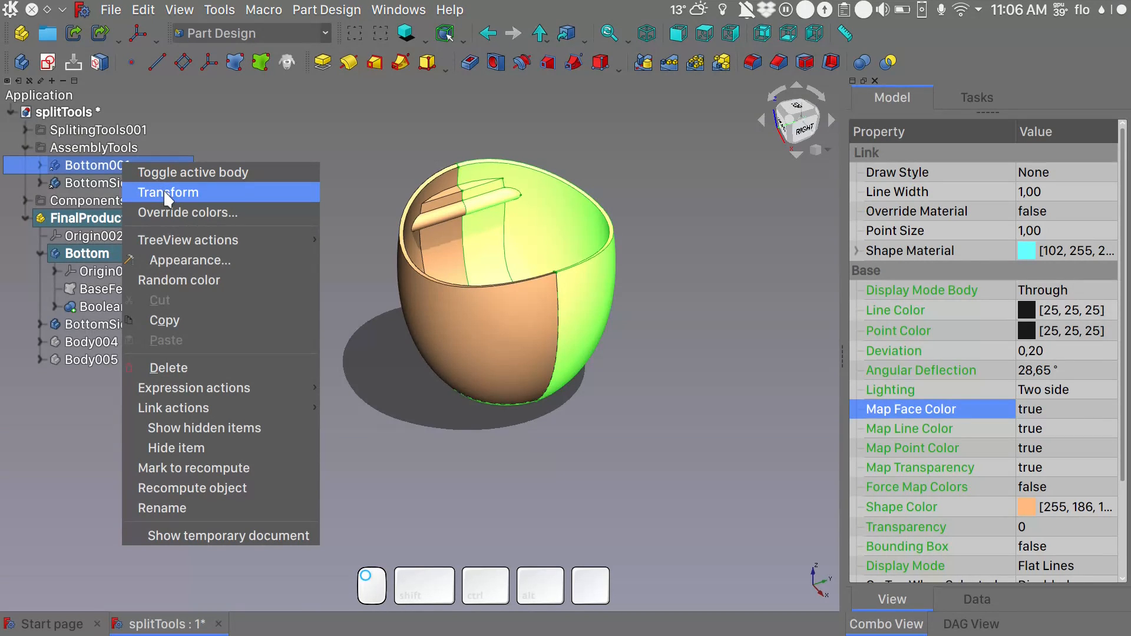
{"action": "key", "text": "0"}
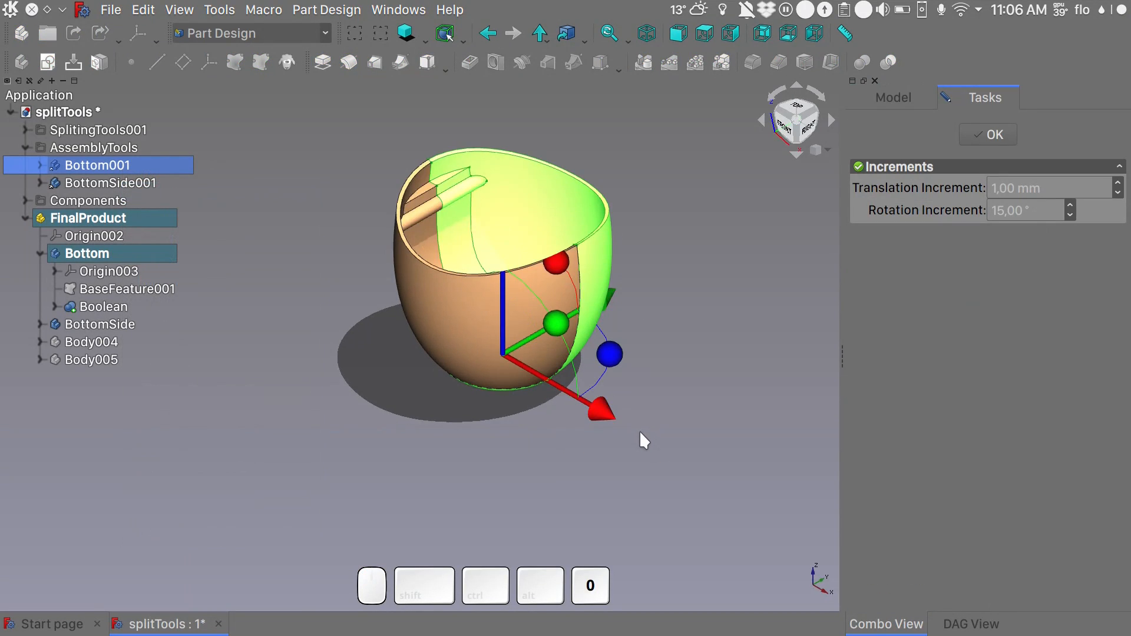
{"action": "middle_click_drag", "start_coordinate": [639, 430], "coordinate": [475, 396], "text": "shift"}
{"action": "left_click_drag", "start_coordinate": [439, 368], "coordinate": [666, 479]}
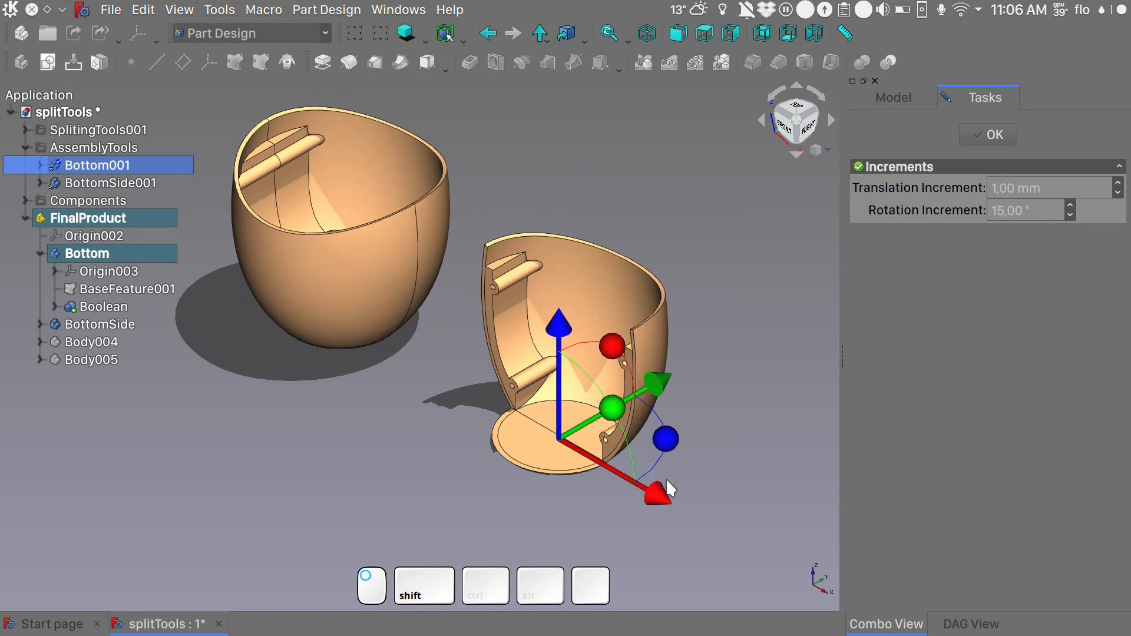
- Transform the BottomSide001 link by moving it beyond Bottom001 and rotating it half a turn about the vertical axis, inner side facing front
{"action": "left_click", "coordinate": [113, 186]}
{"action": "right_click", "coordinate": [112, 183]}
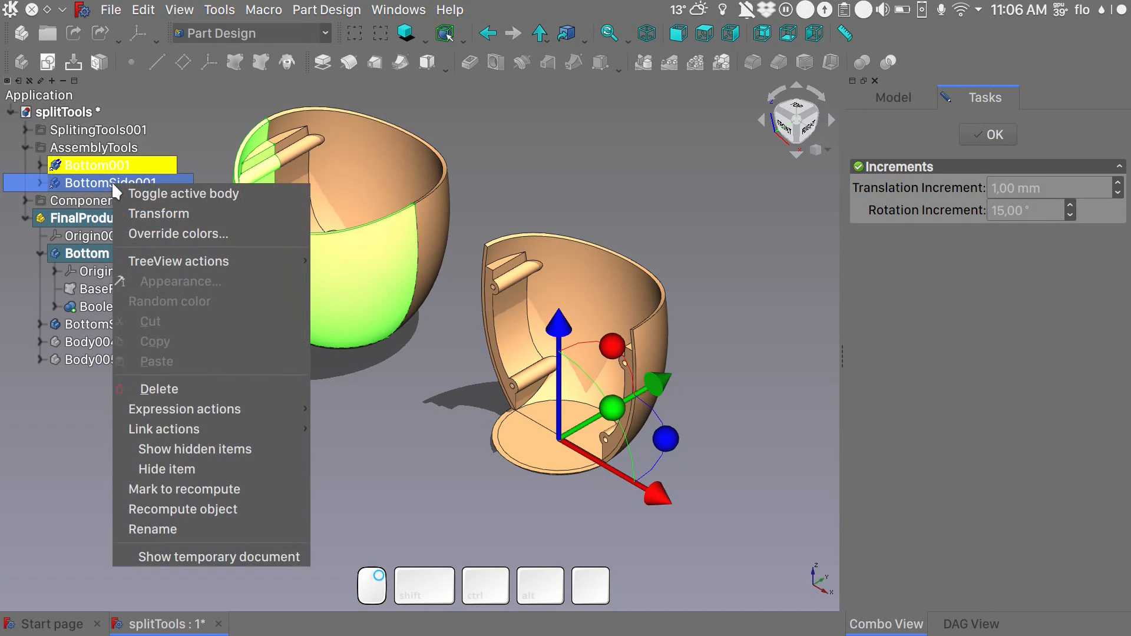
{"action": "left_click", "coordinate": [149, 214]}
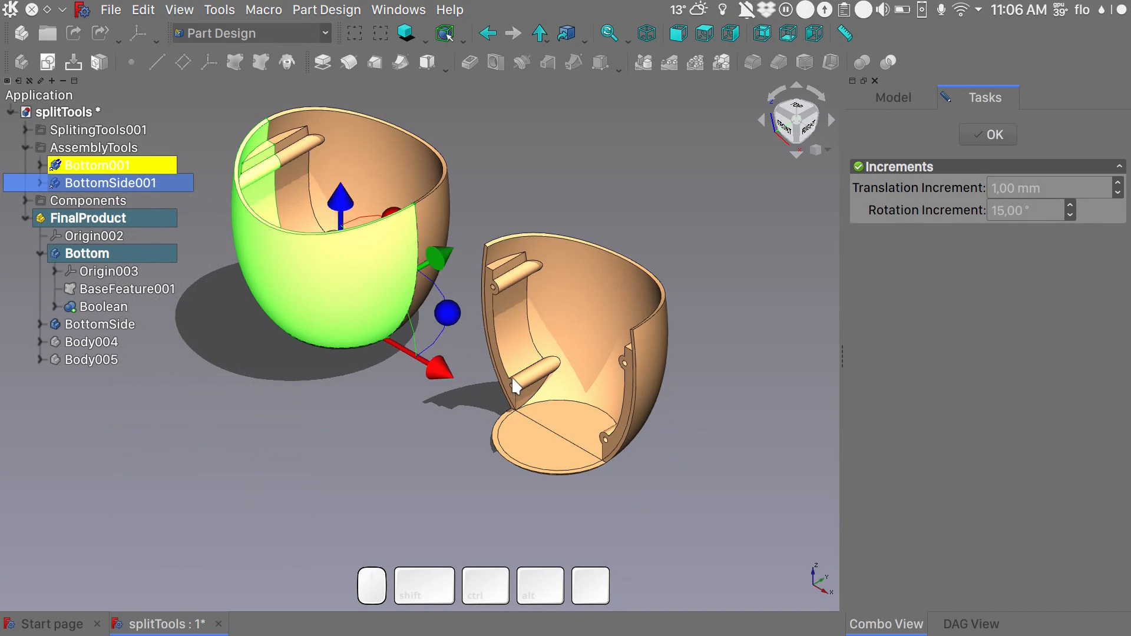
{"action": "scroll", "coordinate": [507, 376], "scroll_direction": "down", "scroll_amount": 2}
{"action": "left_click_drag", "start_coordinate": [476, 386], "coordinate": [830, 552]}
{"action": "middle_click_drag", "start_coordinate": [827, 552], "coordinate": [691, 443], "text": "shift"}
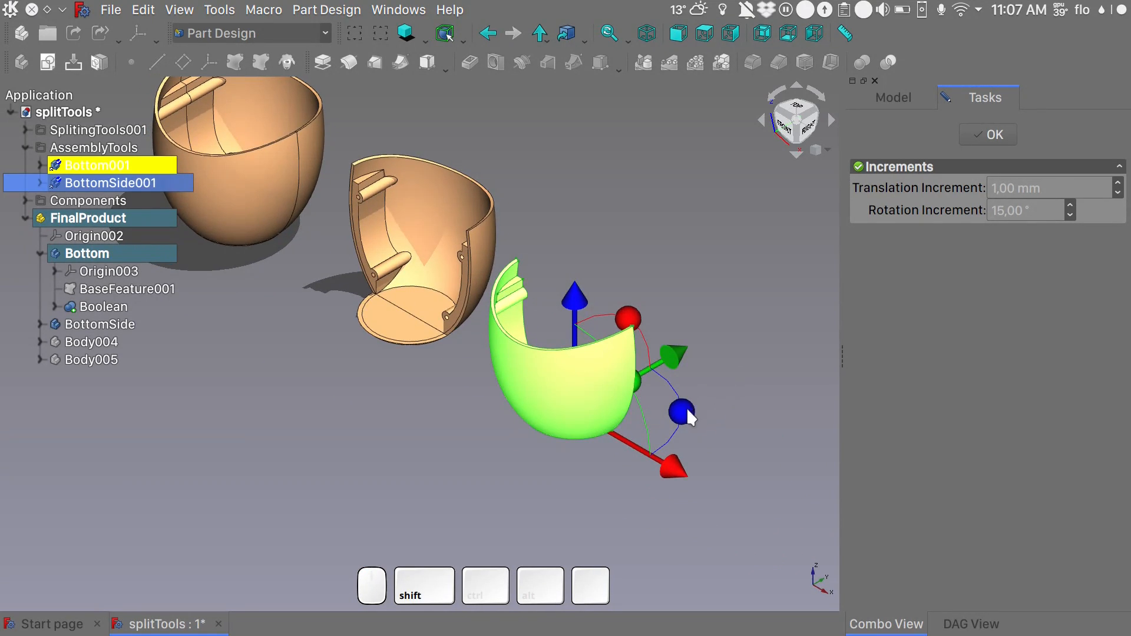
{"action": "left_click_drag", "start_coordinate": [687, 412], "coordinate": [628, 462], "text": "shift"}
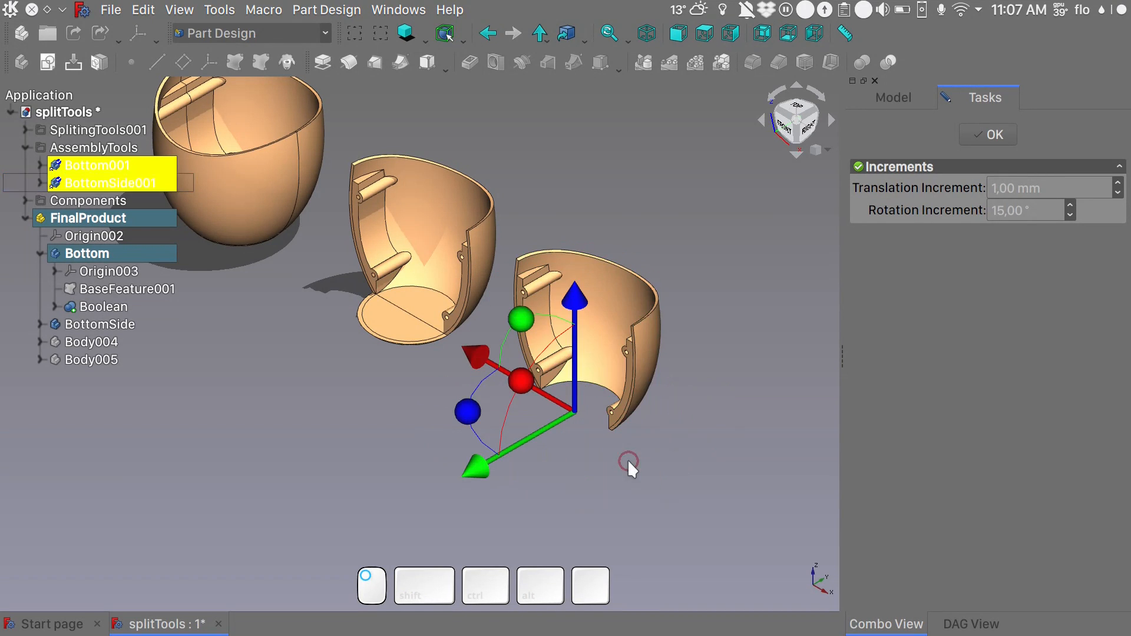
{"action": "key", "text": "Escape"}
- Examine the fused connectors and screw holes inside the separated Bottom001 and BottomSide001 pieces beside the assembled vase
{"action": "middle_click_drag", "start_coordinate": [629, 461], "coordinate": [591, 462], "text": "alt"}
{"action": "scroll", "coordinate": [570, 303], "scroll_direction": "up", "scroll_amount": 3}
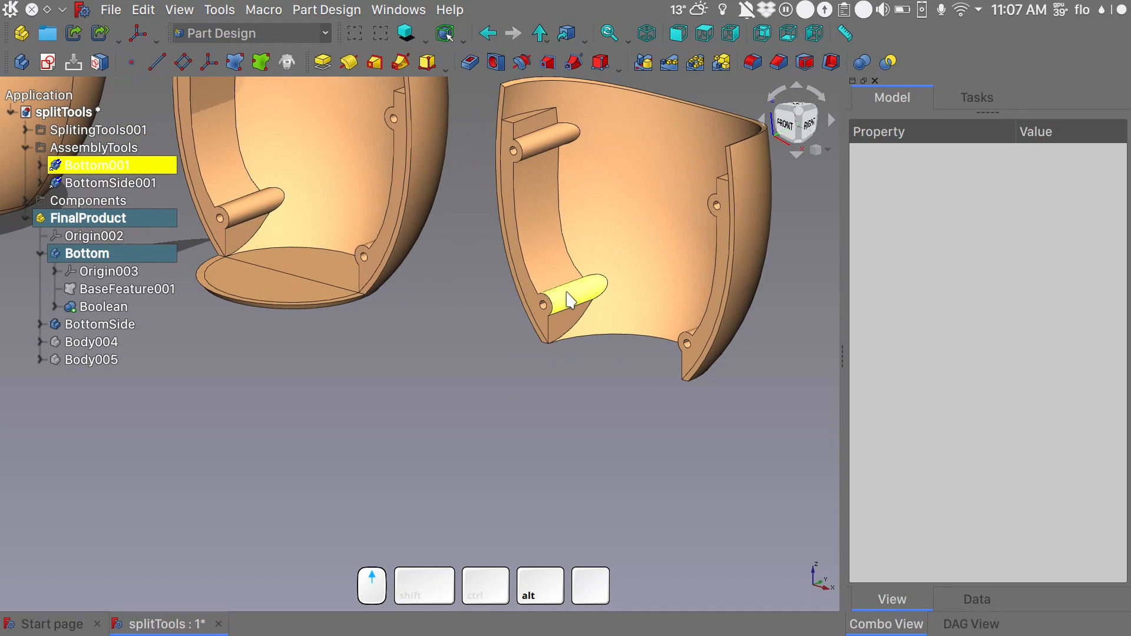
{"action": "middle_click_drag", "start_coordinate": [548, 250], "coordinate": [624, 405], "text": "shift"}
{"action": "scroll", "coordinate": [623, 405], "scroll_direction": "down", "scroll_amount": 2}
{"action": "middle_click_drag", "start_coordinate": [371, 364], "coordinate": [445, 373], "text": "shift"}
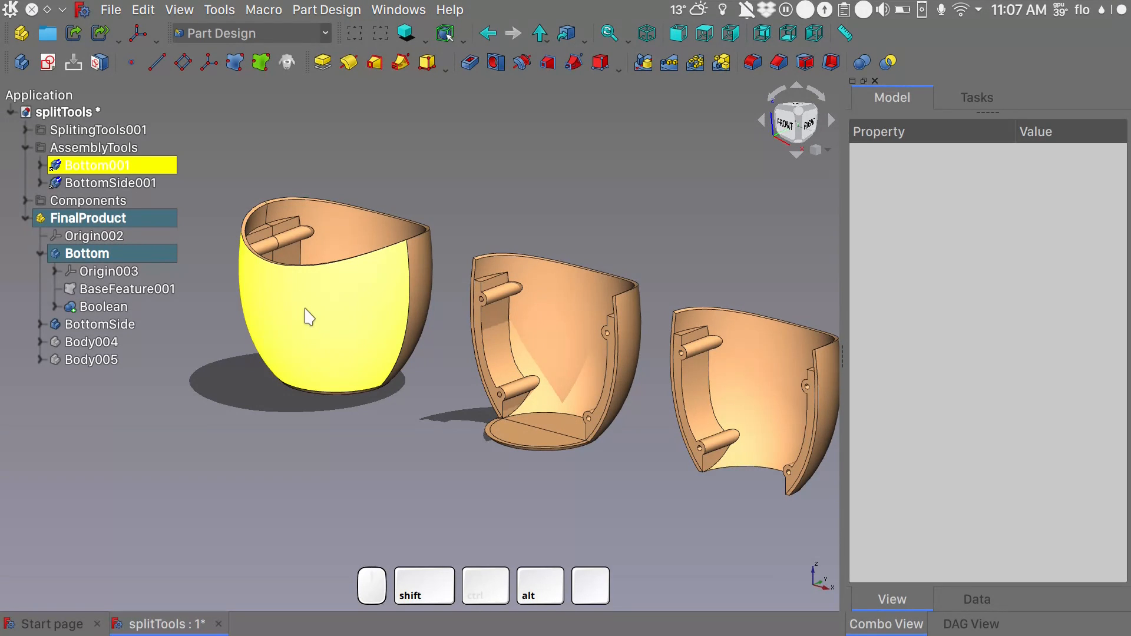
{"action": "left_click", "coordinate": [500, 199]}
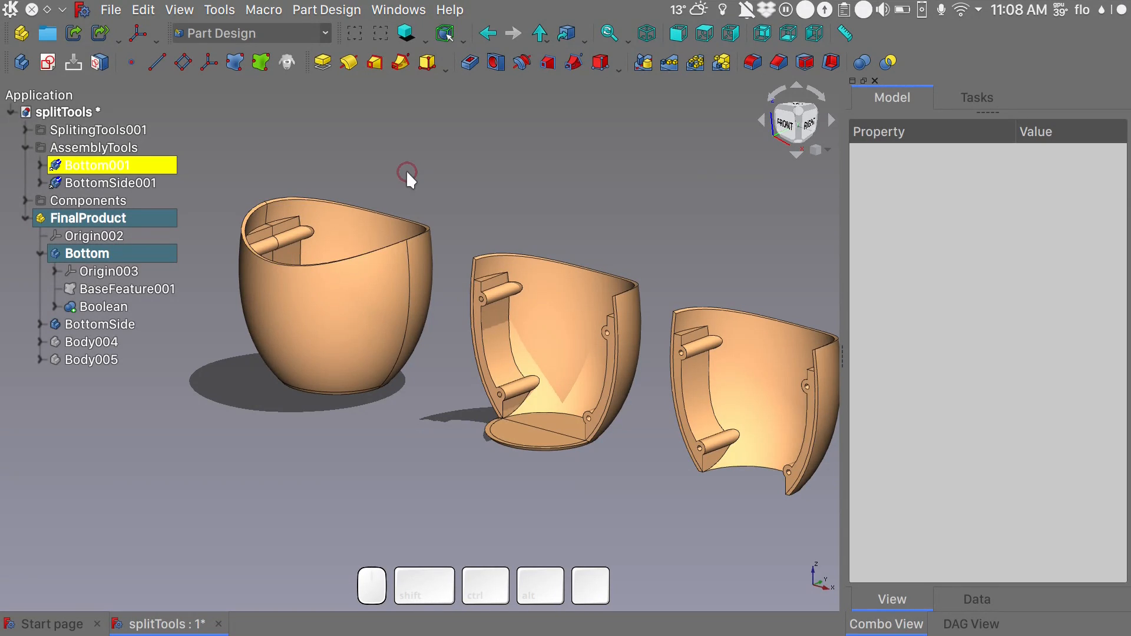
{"action": "left_click_drag", "start_coordinate": [391, 166], "coordinate": [516, 348], "text": "alt"}
{"action": "scroll", "coordinate": [515, 348], "scroll_direction": "up", "scroll_amount": 5, "text": "alt"}
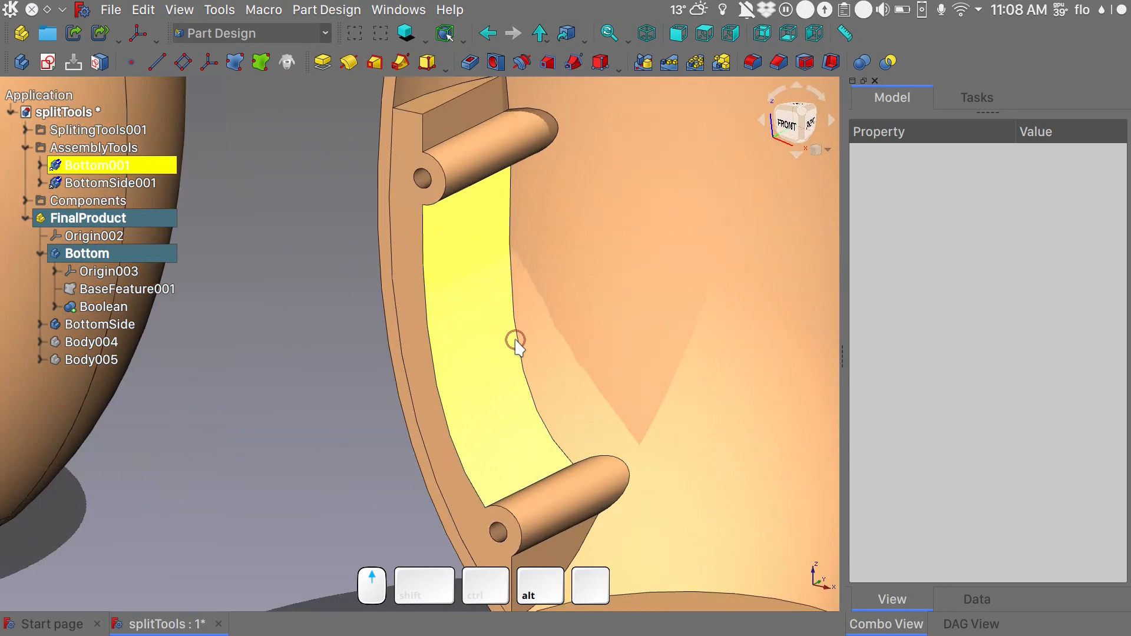
{"action": "scroll", "coordinate": [515, 347], "scroll_direction": "down", "scroll_amount": 8, "text": "alt"}
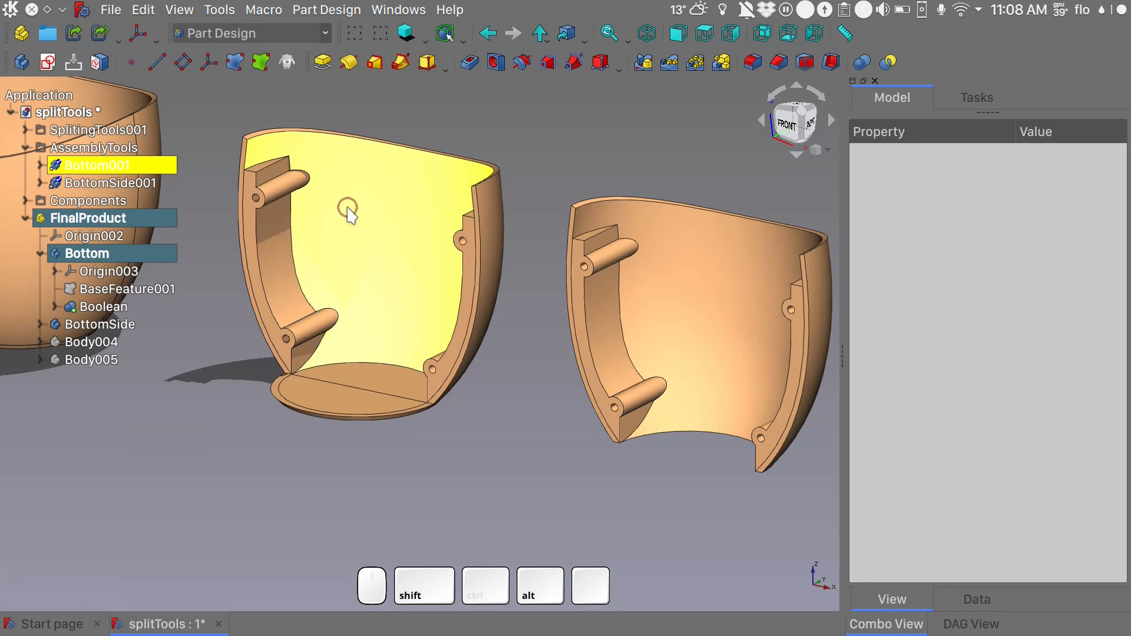
{"action": "scroll", "coordinate": [349, 213], "scroll_direction": "down", "scroll_amount": 3}
{"action": "middle_click_drag", "start_coordinate": [354, 203], "coordinate": [433, 291]}
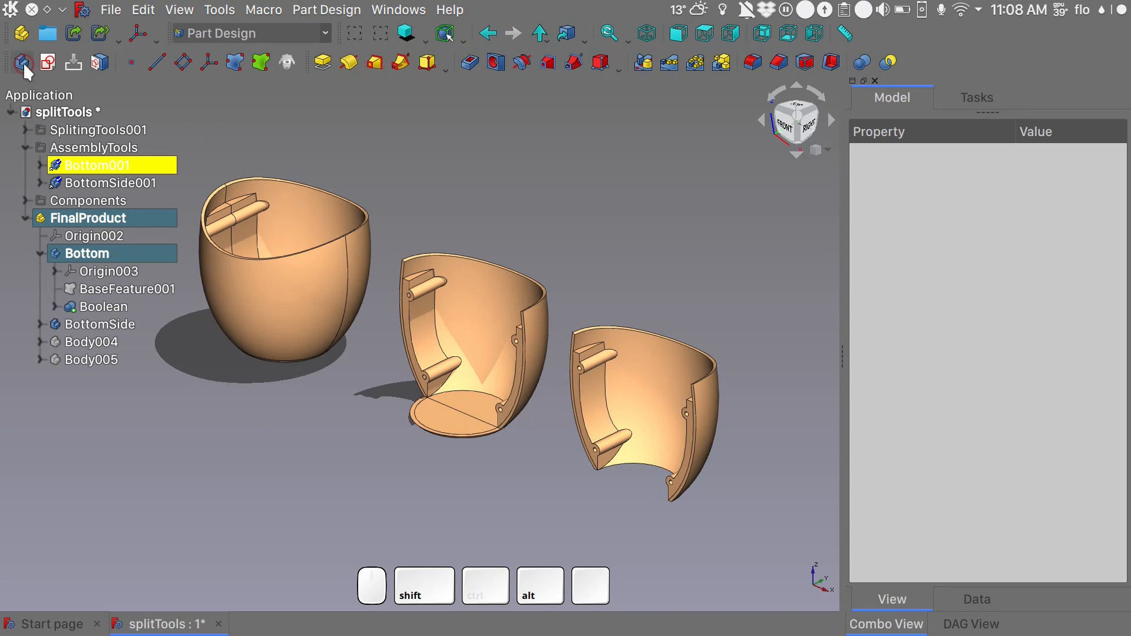
- Deactivate the Bottom body and the FinalProduct part, and clear the selection
{"action": "double_click", "coordinate": [105, 251]}
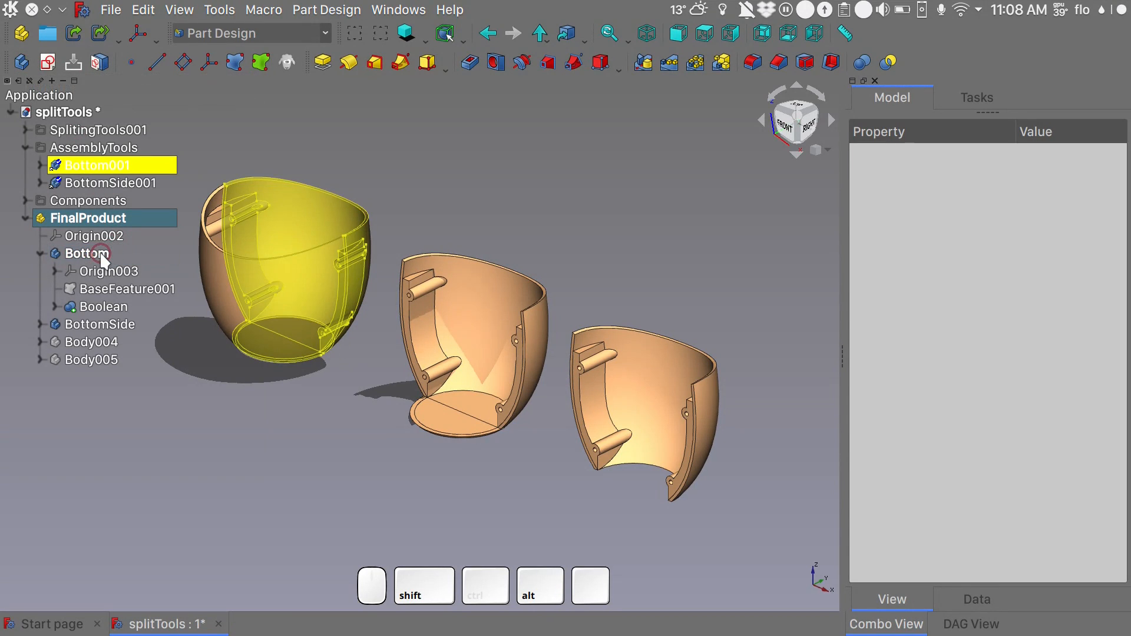
{"action": "right_click", "coordinate": [101, 255]}
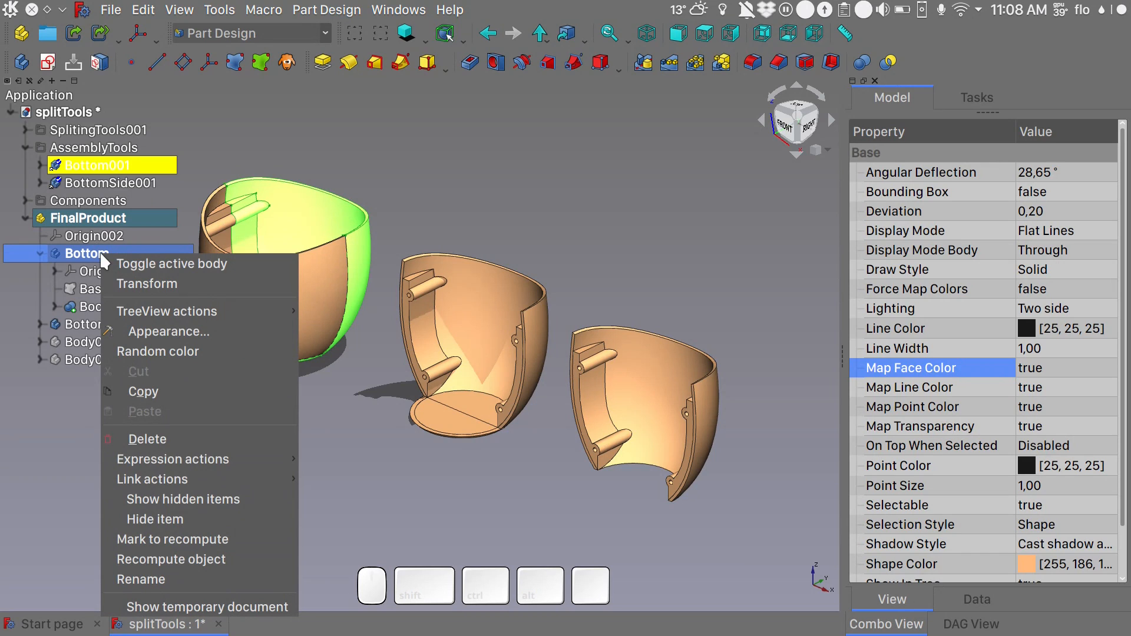
{"action": "left_click", "coordinate": [146, 260]}
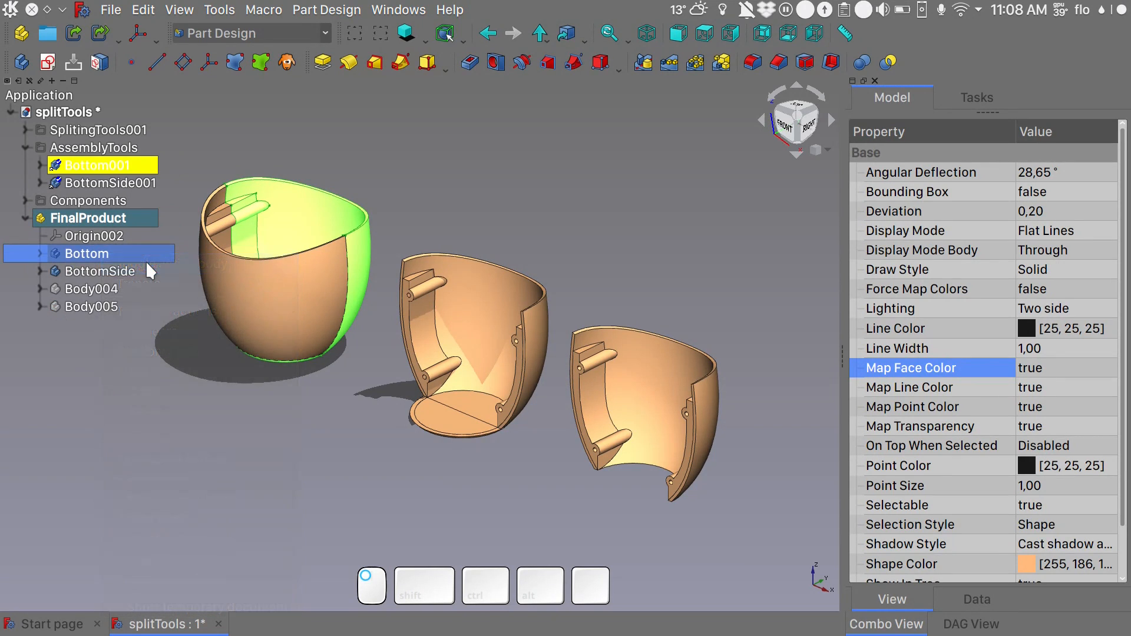
{"action": "right_click", "coordinate": [73, 219]}
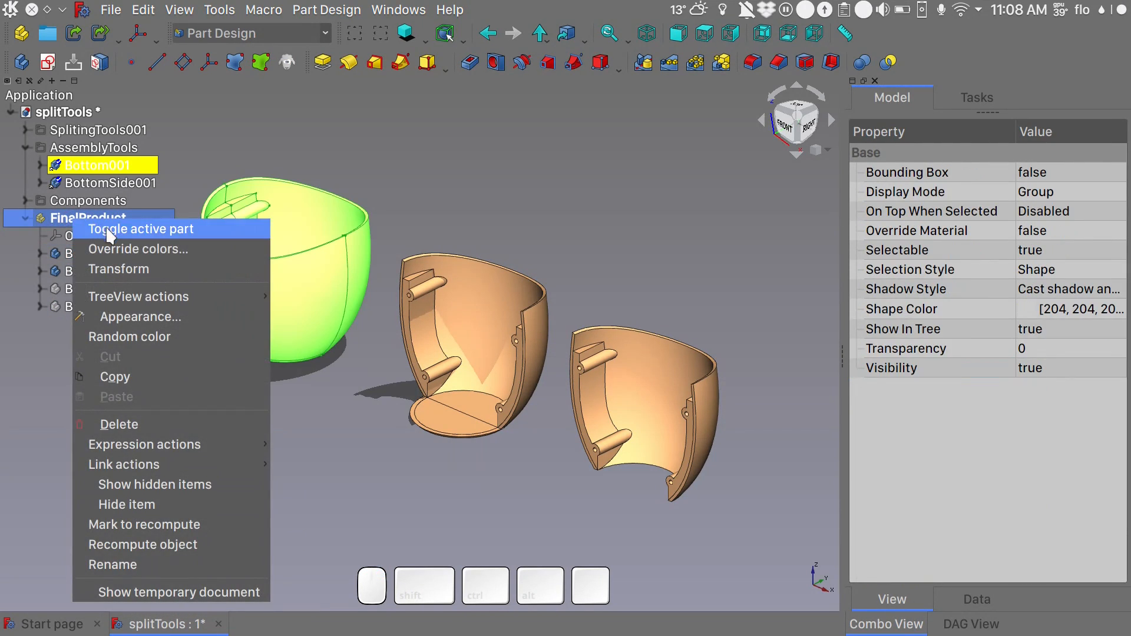
{"action": "left_click", "coordinate": [136, 229]}
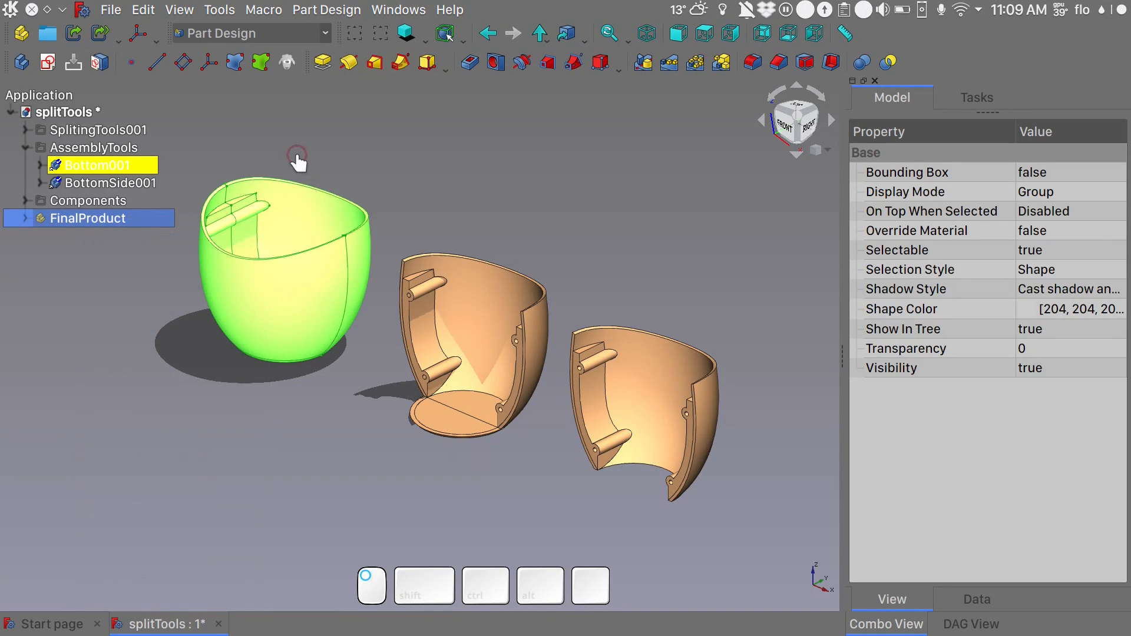
{"action": "left_click", "coordinate": [96, 234]}
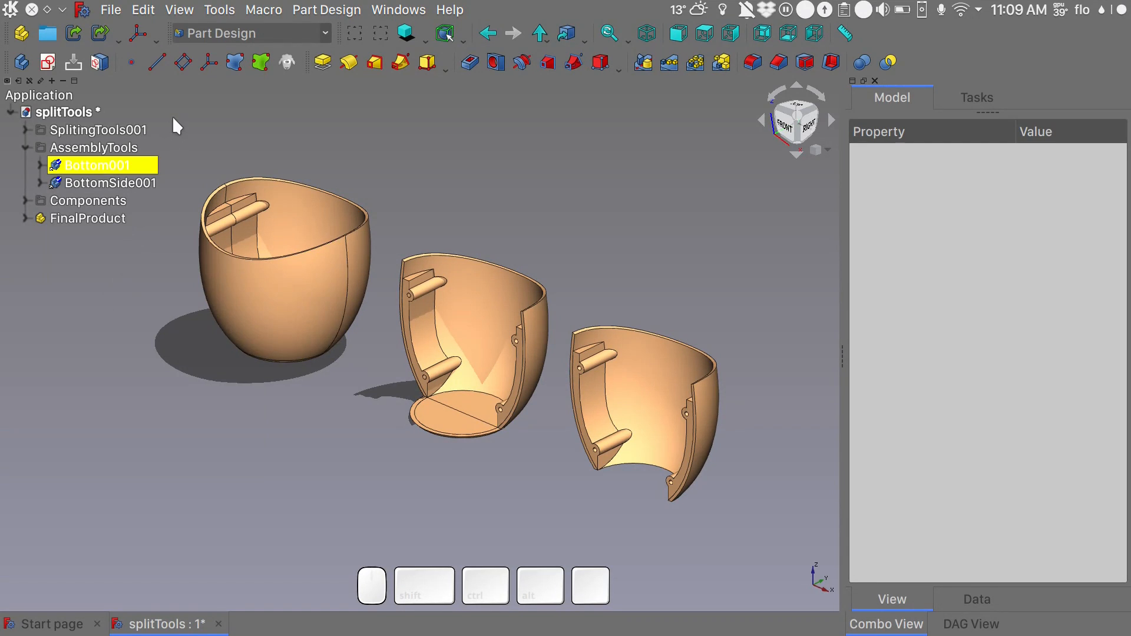
- Create a new body at the document's top level and rename it AlignmentTabs
{"action": "left_click", "coordinate": [21, 64]}
{"action": "left_click", "coordinate": [68, 241]}
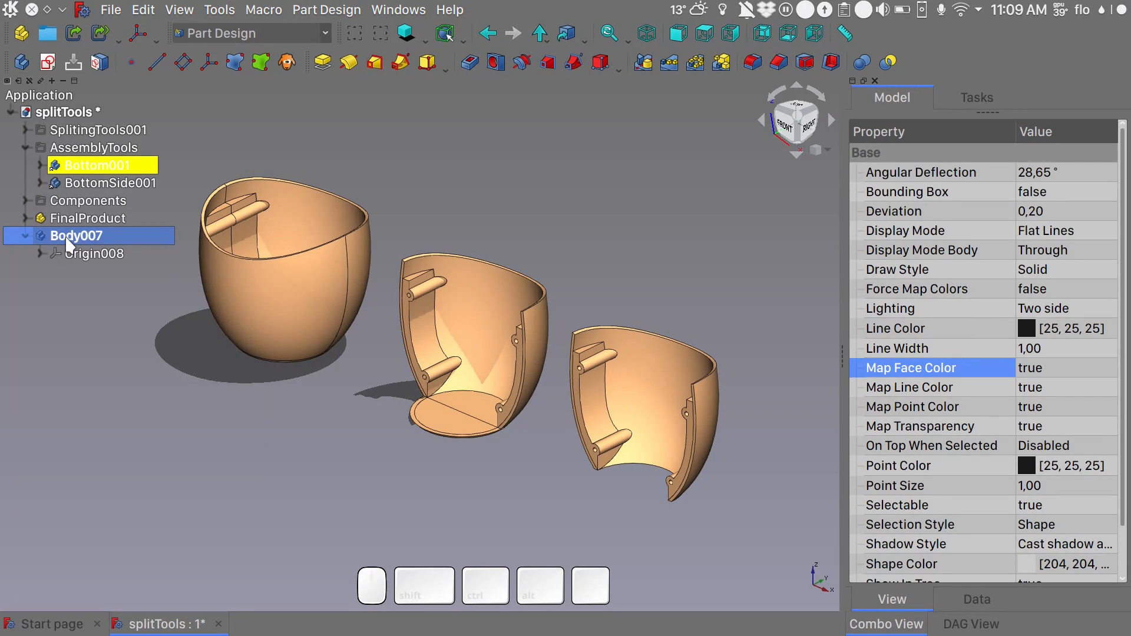
{"action": "key", "text": "F2"}
{"action": "type", "text": "AlignmentTabs"}
{"action": "key", "text": "Return"}
- Move the AlignmentTabs body into the Components group, collapse BaseConection and expand AlignmentTabs
{"action": "left_click_drag", "start_coordinate": [51, 234], "coordinate": [109, 206]}
{"action": "left_click", "coordinate": [23, 201]}
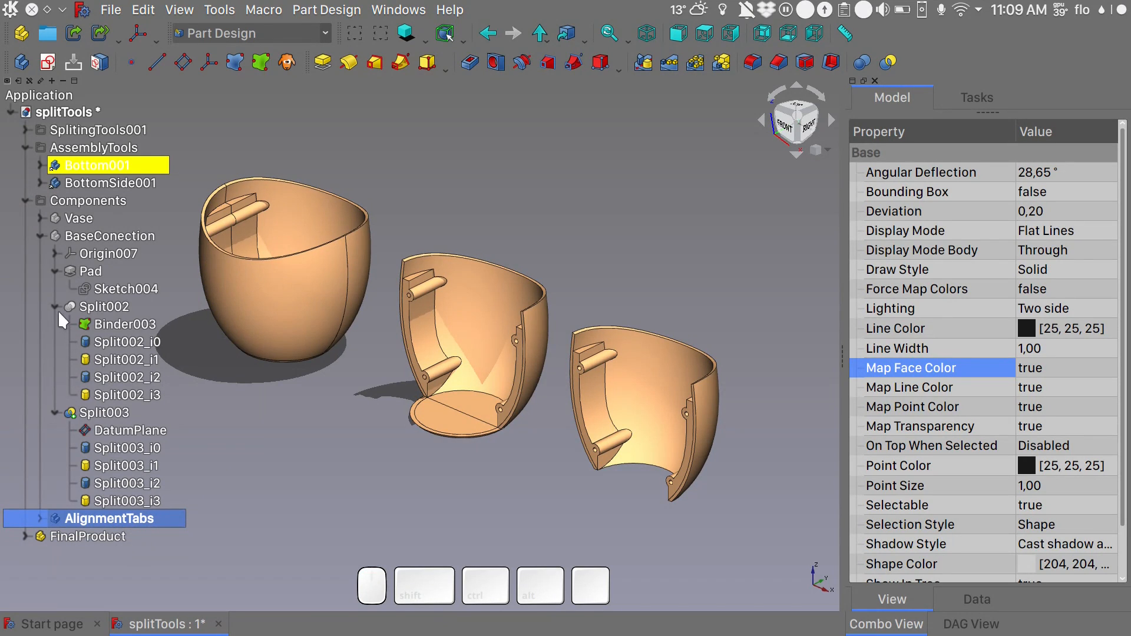
{"action": "left_click", "coordinate": [40, 236]}
{"action": "left_click", "coordinate": [40, 254]}
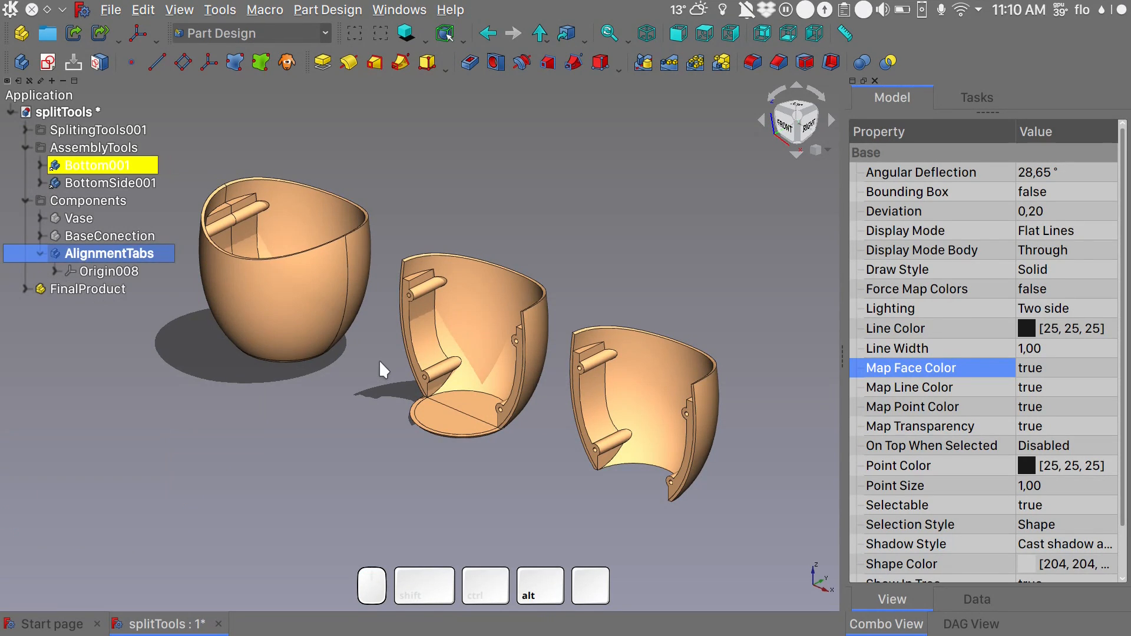
- Hide the AssemblyTools group with its linked copies so the assembled vase stands alone
{"action": "mouse_move", "coordinate": [379, 359]}
{"action": "left_mouse_down", "text": "alt"}
{"action": "mouse_move", "coordinate": [408, 366]}
{"action": "mouse_move", "coordinate": [426, 351]}
{"action": "mouse_move", "coordinate": [483, 461]}
{"action": "left_mouse_up", "text": "alt"}
{"action": "scroll", "coordinate": [429, 353], "scroll_direction": "up", "scroll_amount": 6}
{"action": "scroll", "coordinate": [463, 396], "scroll_direction": "down", "scroll_amount": 5}
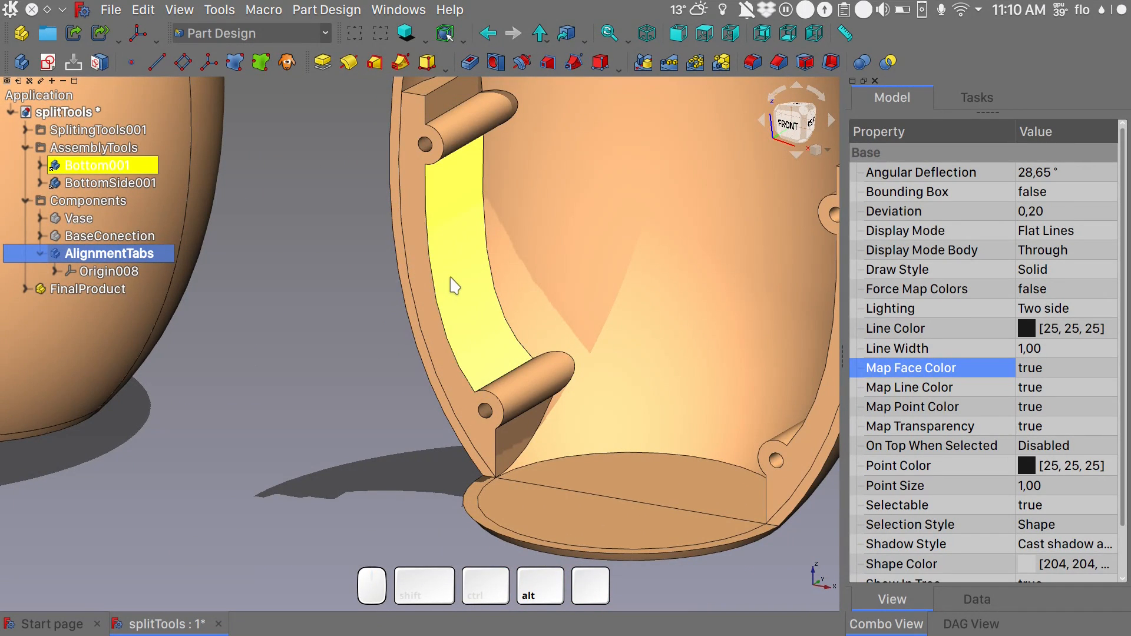
{"action": "scroll", "coordinate": [454, 286], "scroll_direction": "down", "scroll_amount": 8}
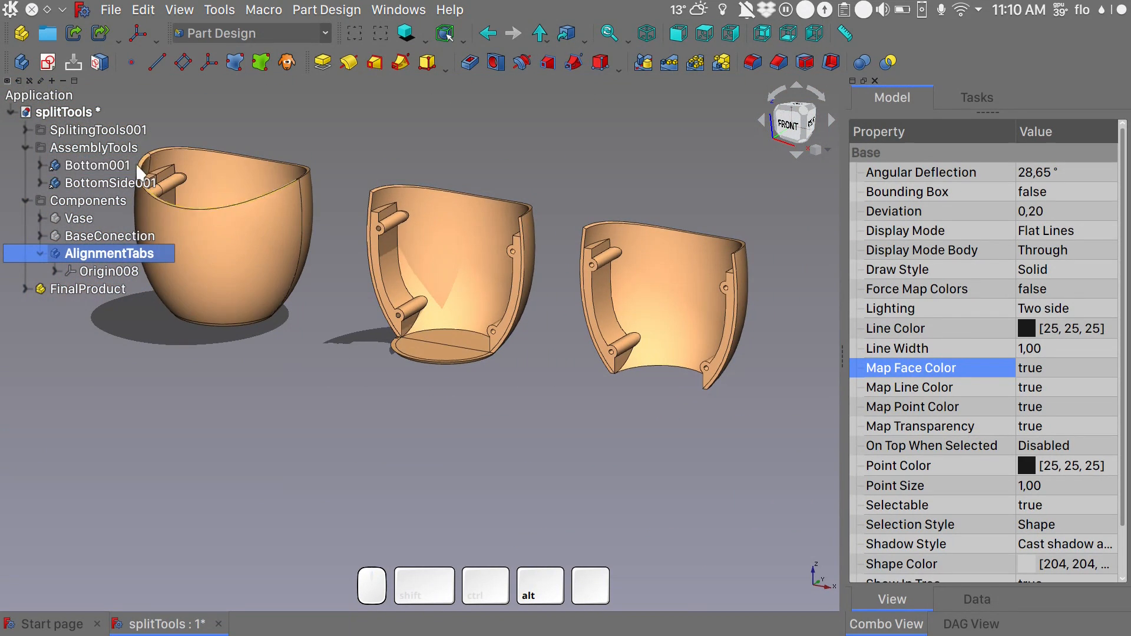
{"action": "left_click", "coordinate": [97, 149]}
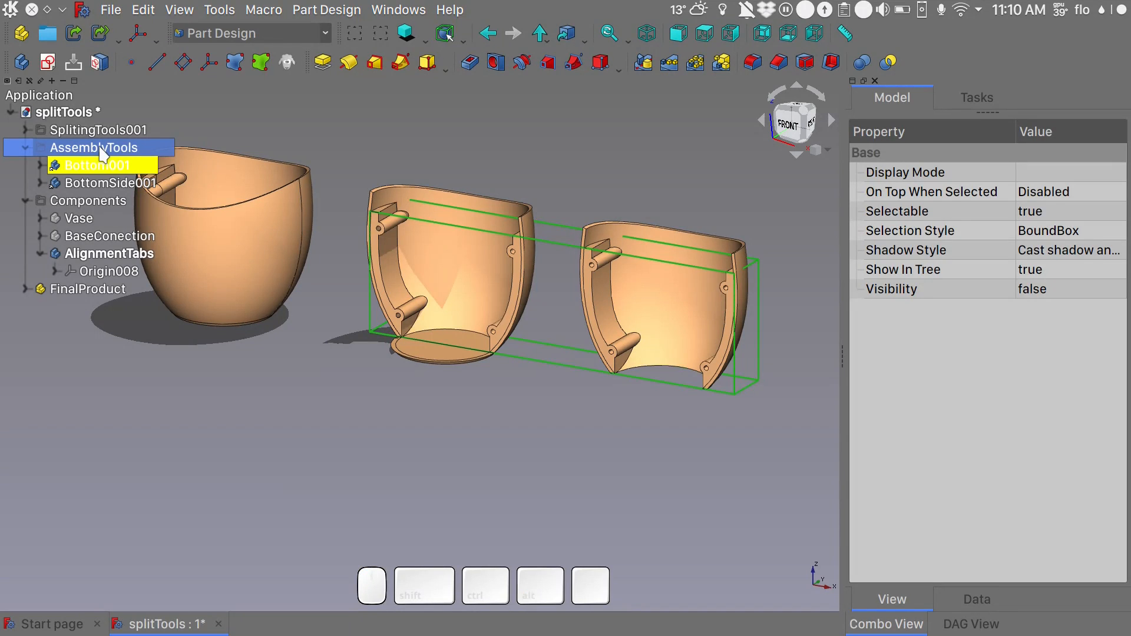
{"action": "key", "text": "space"}
{"action": "middle_click_drag", "start_coordinate": [483, 267], "coordinate": [584, 275], "text": "shift"}
- Expand the FinalProduct part and hide its BottomSide body
{"action": "left_click", "coordinate": [25, 289]}
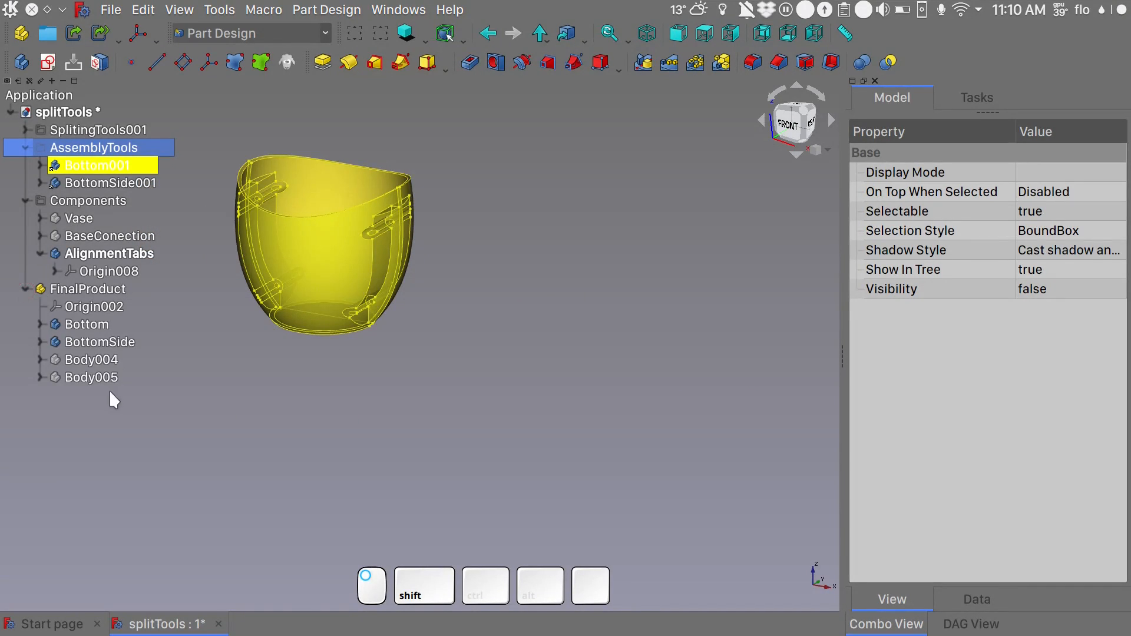
{"action": "left_click", "coordinate": [100, 342]}
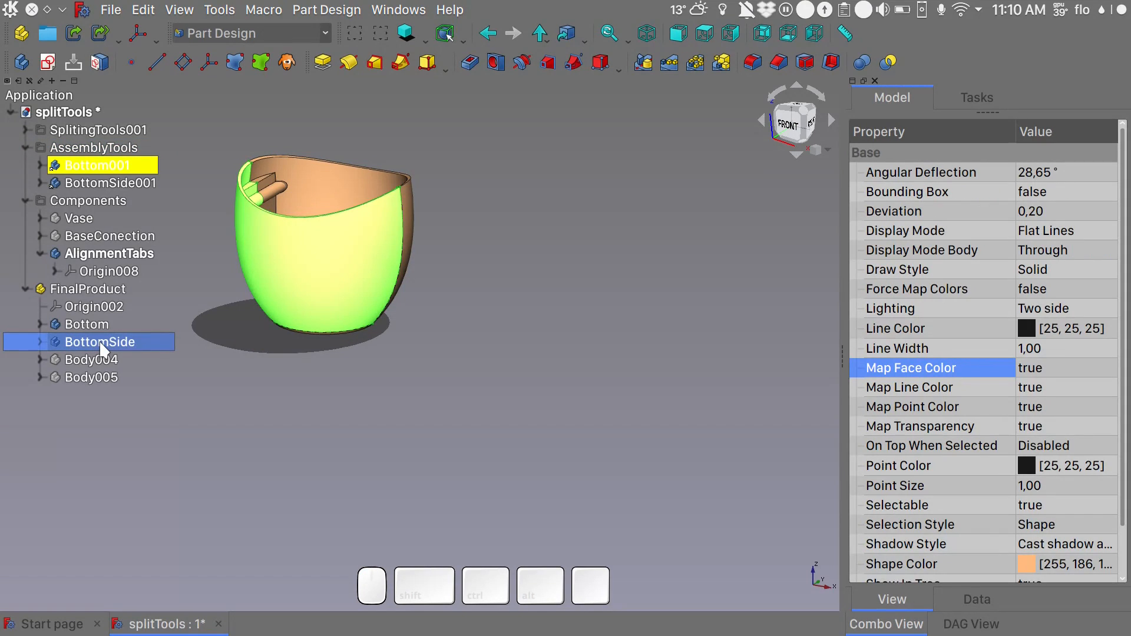
{"action": "key", "text": "space"}
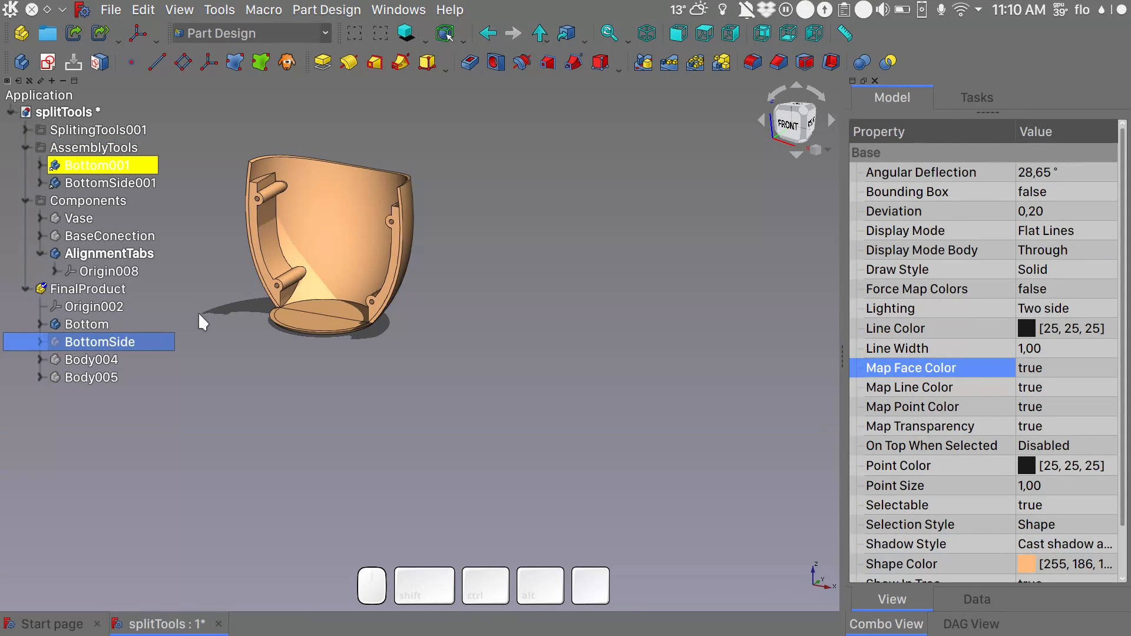
- Activate the AlignmentTabs body and create a sub-shape binder from the two flat connector faces of the Bottom body
{"action": "double_click", "coordinate": [131, 252]}
{"action": "double_click", "coordinate": [131, 252]}
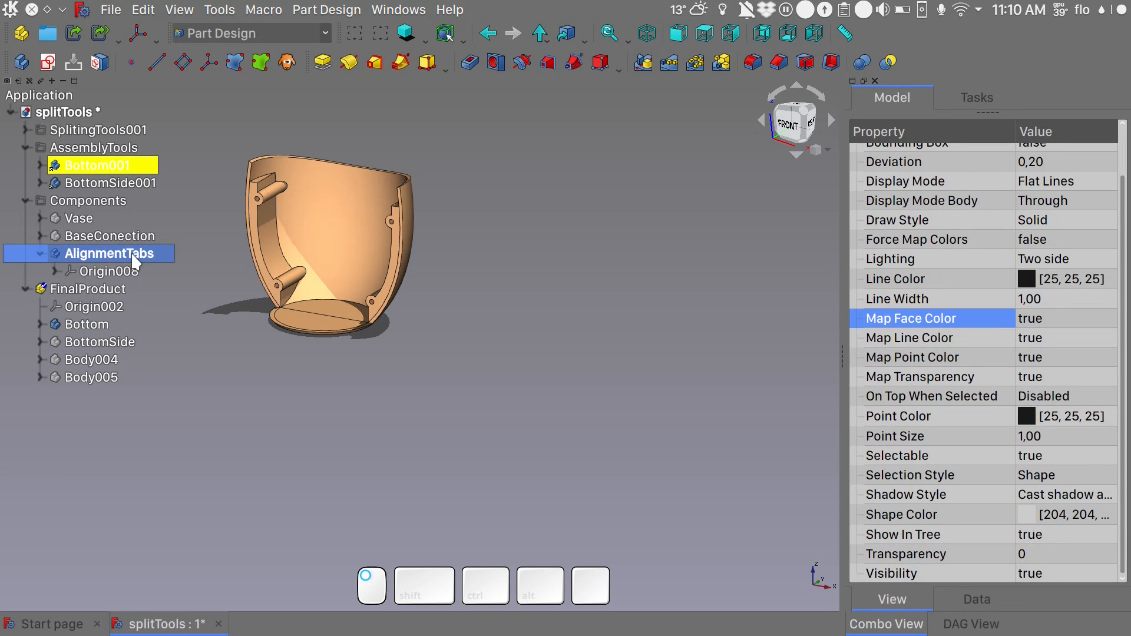
{"action": "left_click", "coordinate": [233, 305]}
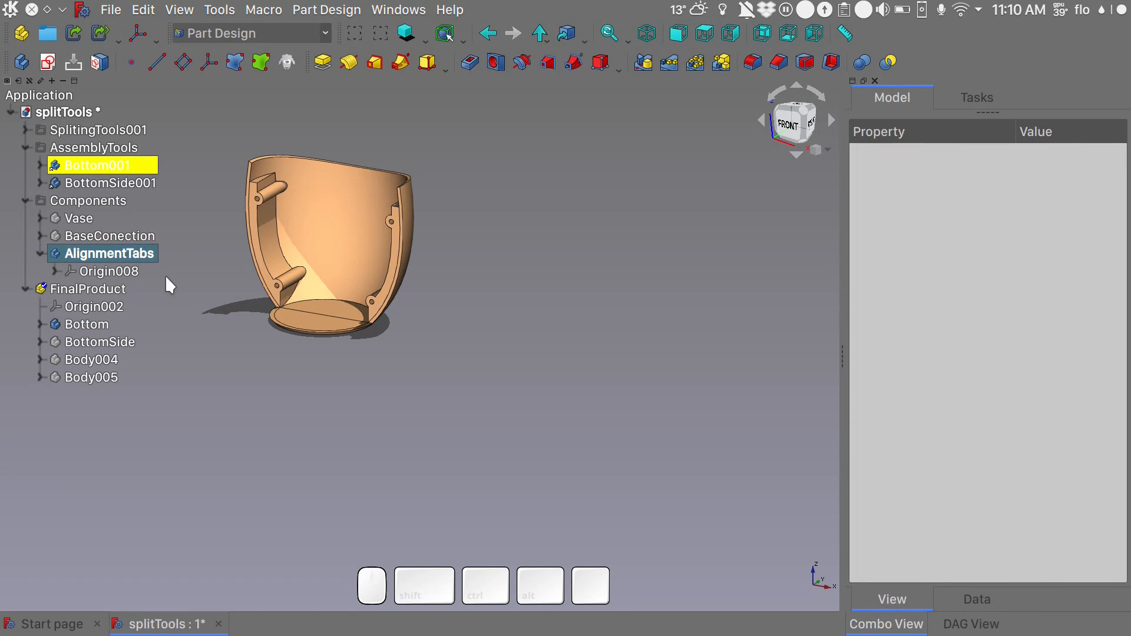
{"action": "scroll", "coordinate": [259, 265], "scroll_direction": "up", "scroll_amount": 4}
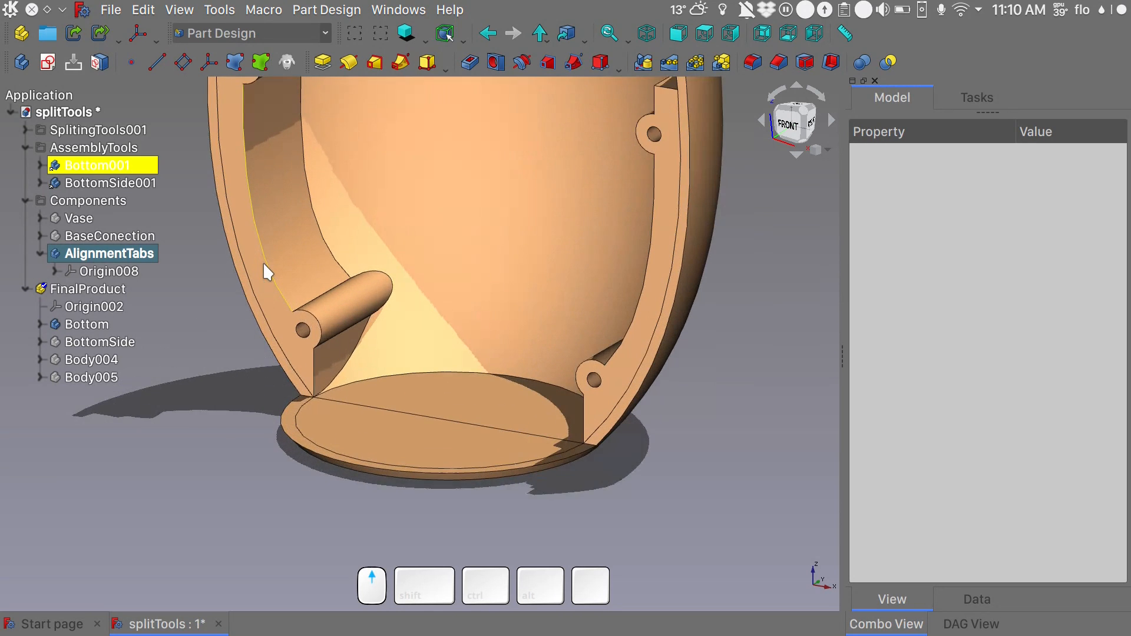
{"action": "left_click", "coordinate": [264, 275]}
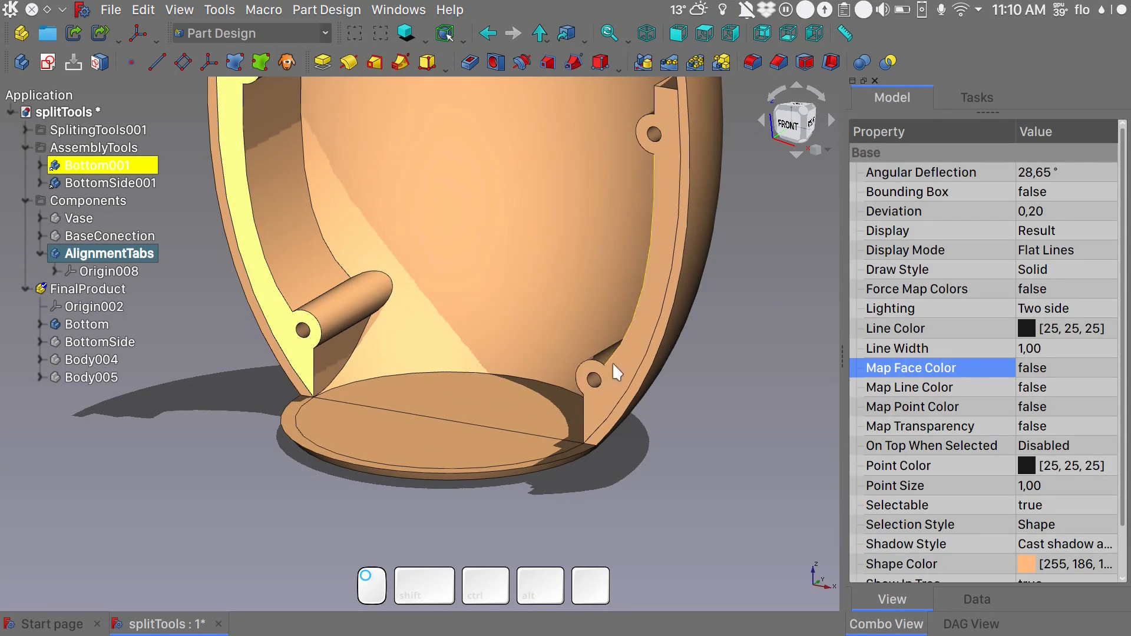
{"action": "scroll", "coordinate": [618, 365], "scroll_direction": "down", "scroll_amount": 4, "text": "ctrl"}
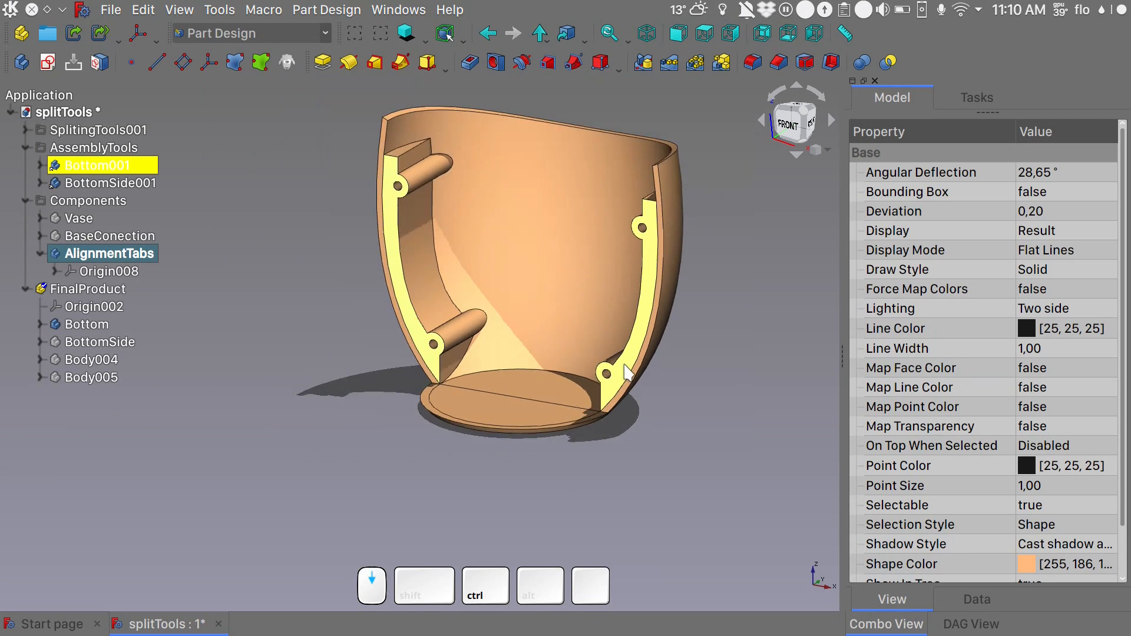
{"action": "left_click", "coordinate": [260, 61]}
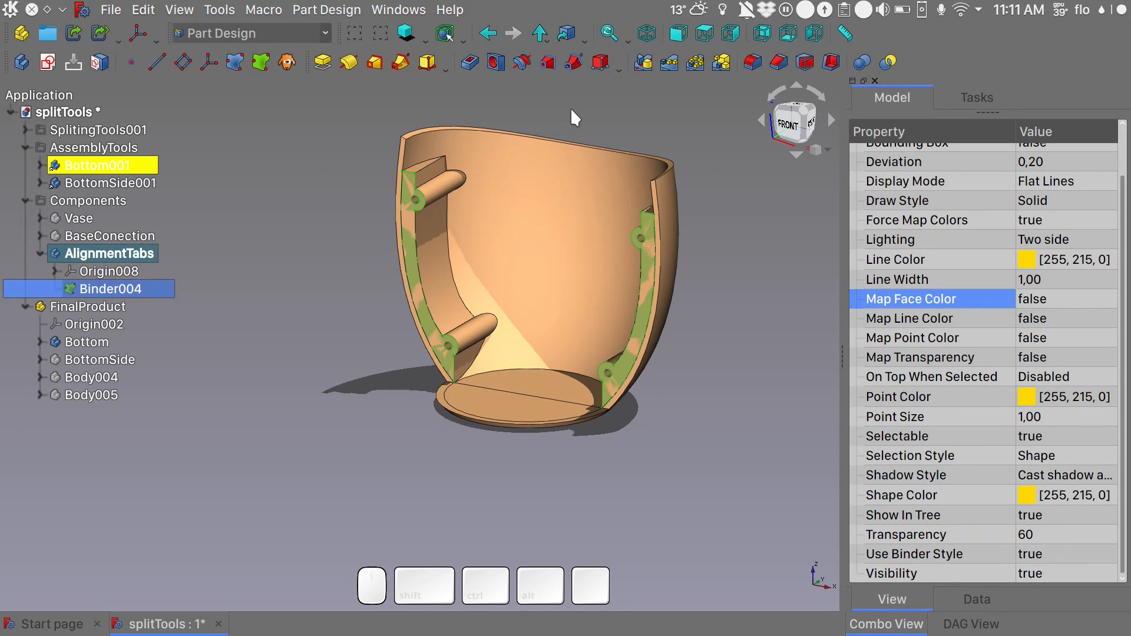
- Hide the Bottom body and start a new sketch on the XZ plane of AlignmentTabs
{"action": "left_click", "coordinate": [90, 342]}
{"action": "key", "text": "space"}
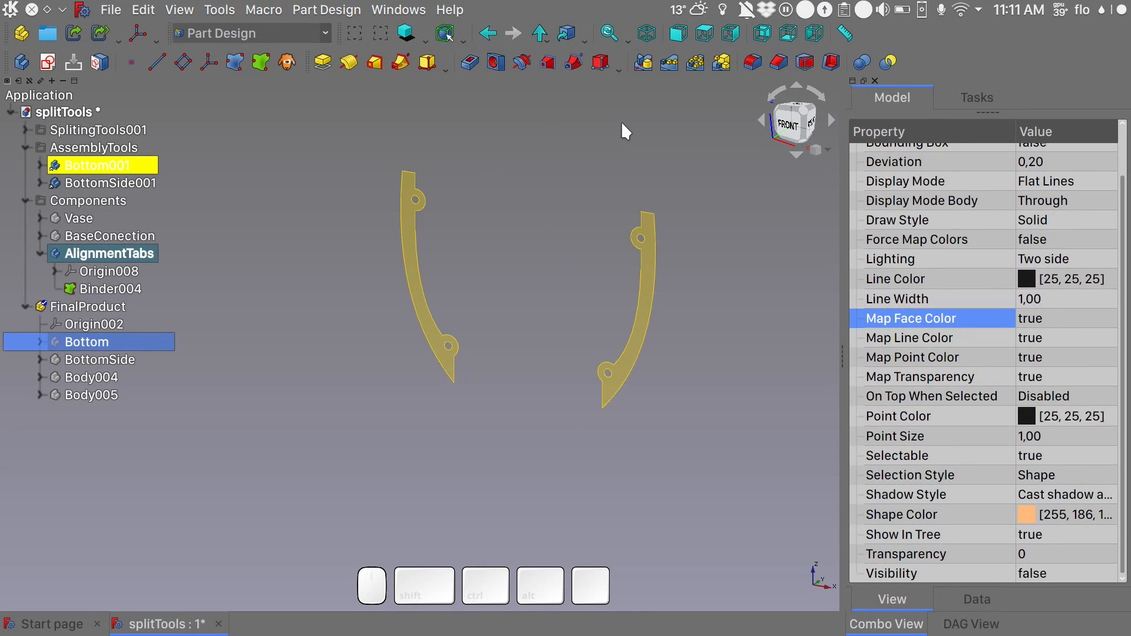
{"action": "mouse_move", "coordinate": [578, 210]}
{"action": "middle_mouse_down", "text": "alt"}
{"action": "mouse_move", "coordinate": [528, 221]}
{"action": "mouse_move", "coordinate": [596, 222]}
{"action": "mouse_move", "coordinate": [577, 224]}
{"action": "middle_mouse_up", "text": "alt"}
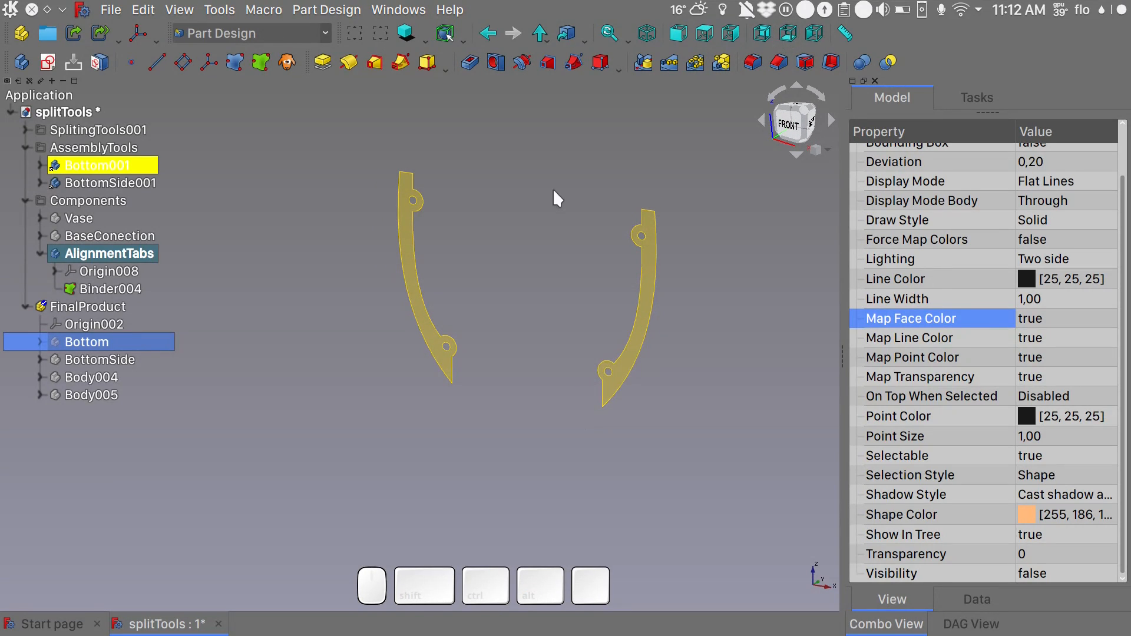
{"action": "left_click", "coordinate": [41, 67]}
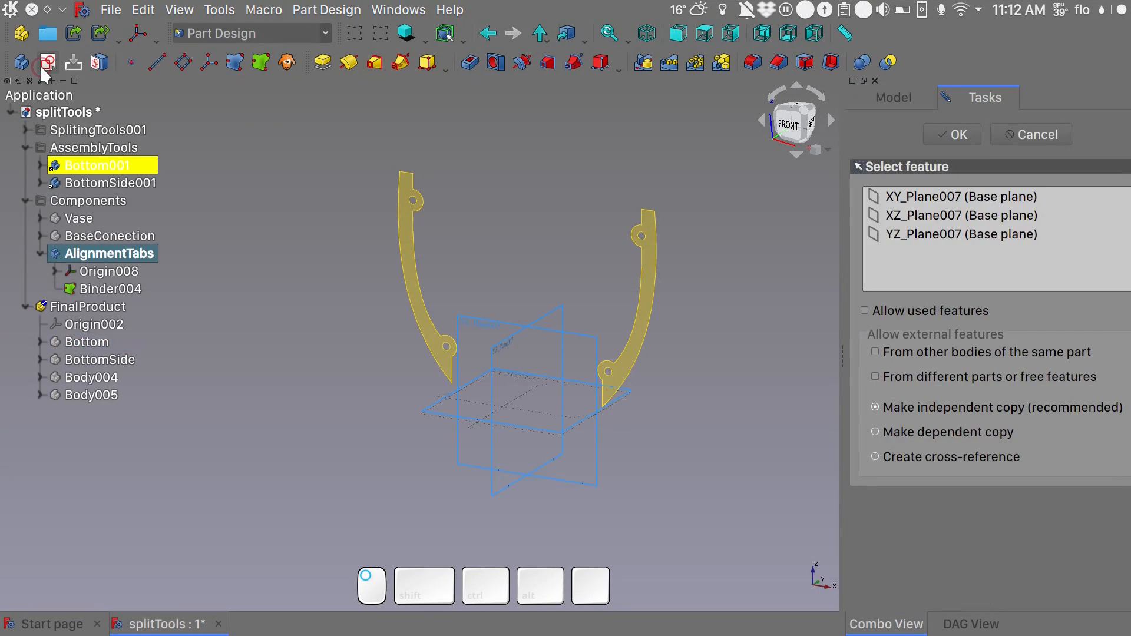
{"action": "left_click", "coordinate": [475, 317]}
{"action": "left_click", "coordinate": [949, 135]}
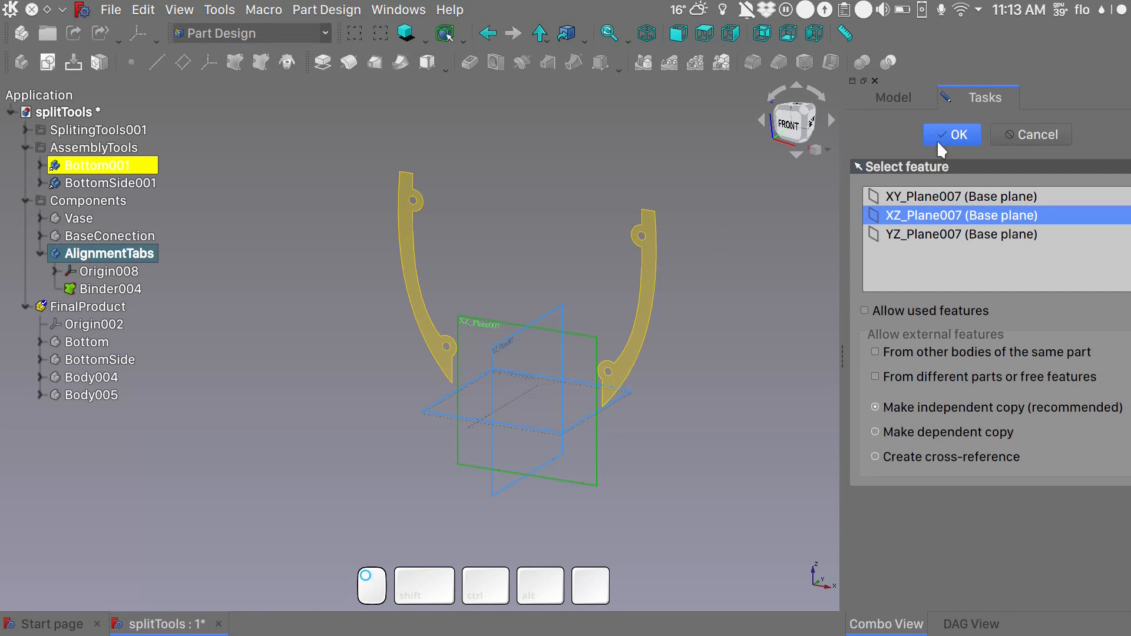
- Import the edges of the binder's four screw holes into the sketch as external geometry
{"action": "scroll", "coordinate": [390, 227], "scroll_direction": "up", "scroll_amount": 7}
{"action": "left_click", "coordinate": [387, 220]}
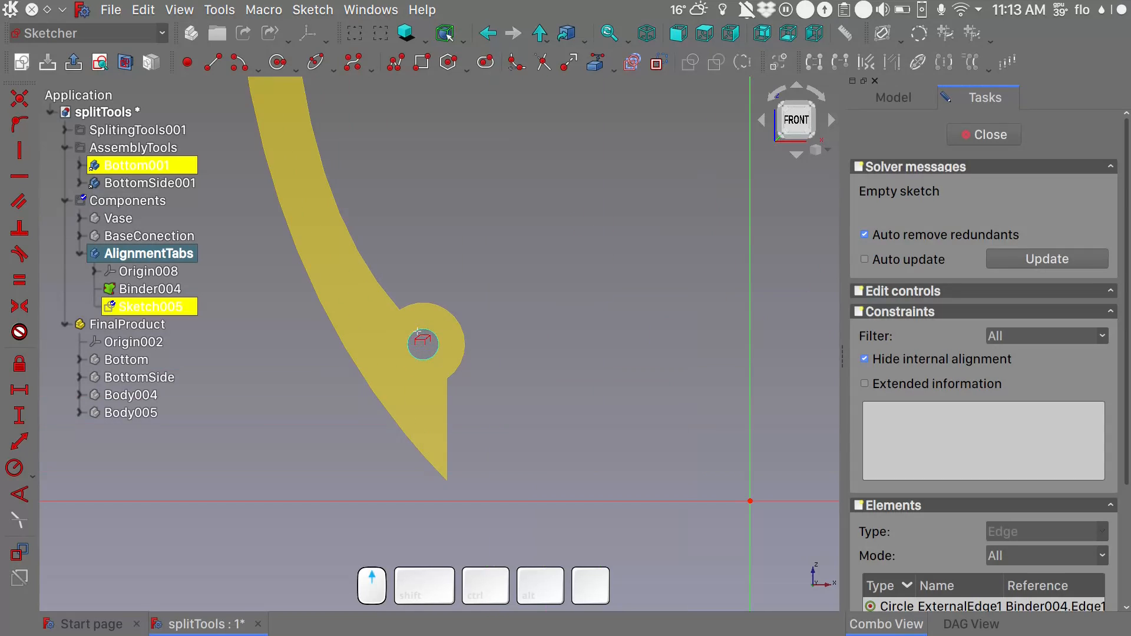
{"action": "left_click", "coordinate": [417, 330]}
{"action": "scroll", "coordinate": [594, 330], "scroll_direction": "up", "scroll_amount": 8}
{"action": "left_click", "coordinate": [595, 333]}
{"action": "scroll", "coordinate": [636, 190], "scroll_direction": "up", "scroll_amount": 8}
{"action": "left_click", "coordinate": [625, 188]}
{"action": "scroll", "coordinate": [625, 189], "scroll_direction": "down", "scroll_amount": 8}
- Draw an outer circle centred on the left connector's upper hole and two concentric circles on its lower hole
{"action": "left_click", "coordinate": [277, 62]}
{"action": "left_click", "coordinate": [307, 186]}
{"action": "scroll", "coordinate": [307, 186], "scroll_direction": "up", "scroll_amount": 8}
{"action": "left_click", "coordinate": [348, 159]}
{"action": "scroll", "coordinate": [383, 331], "scroll_direction": "up", "scroll_amount": 10}
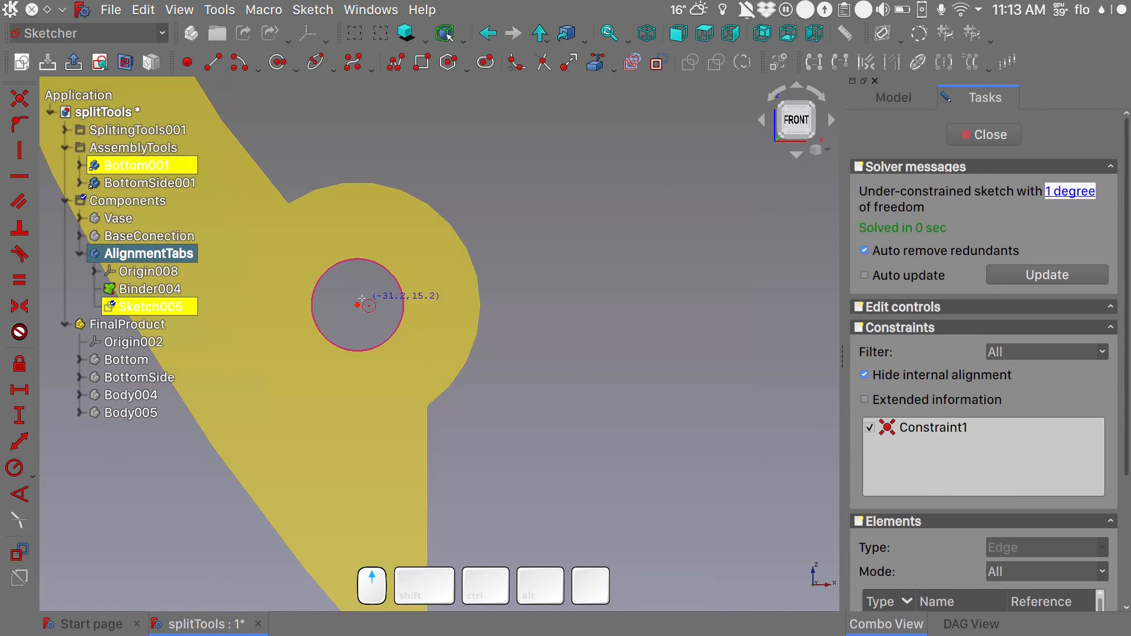
{"action": "left_click", "coordinate": [355, 305]}
{"action": "left_click", "coordinate": [443, 257]}
{"action": "left_click", "coordinate": [356, 305]}
{"action": "left_click", "coordinate": [410, 268]}
- Draw two concentric circles around the lower hole and two around the upper hole of the right connector
{"action": "scroll", "coordinate": [410, 268], "scroll_direction": "down", "scroll_amount": 10}
{"action": "scroll", "coordinate": [641, 274], "scroll_direction": "up", "scroll_amount": 11}
{"action": "left_click", "coordinate": [452, 245]}
{"action": "left_click", "coordinate": [507, 195]}
{"action": "left_click", "coordinate": [451, 245]}
{"action": "left_click", "coordinate": [553, 173]}
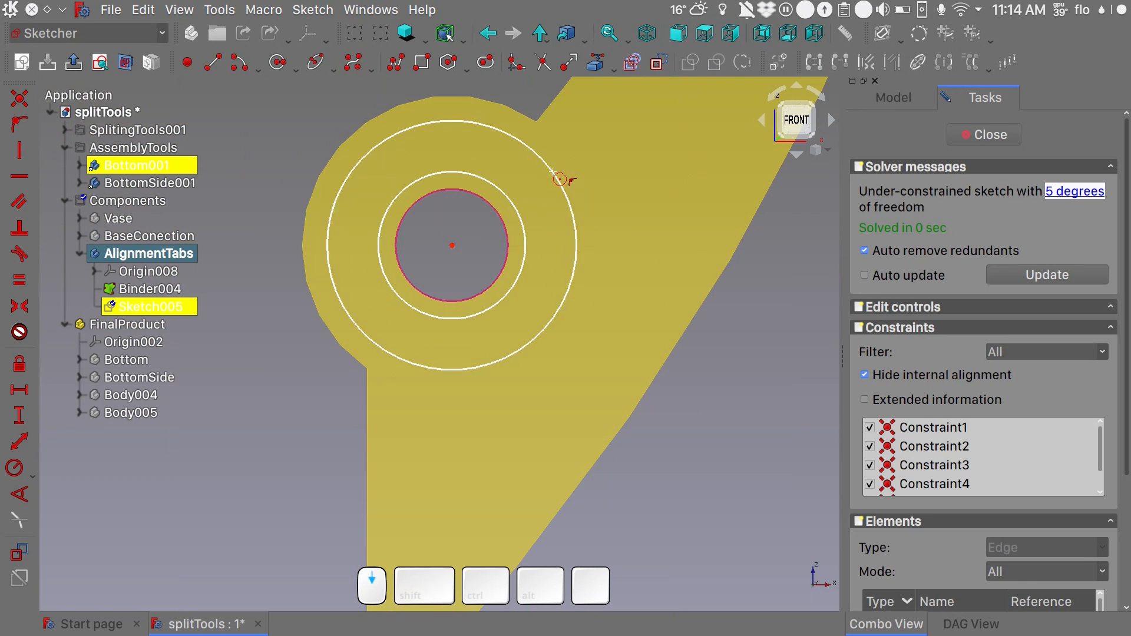
{"action": "scroll", "coordinate": [553, 174], "scroll_direction": "down", "scroll_amount": 11}
{"action": "scroll", "coordinate": [581, 187], "scroll_direction": "up", "scroll_amount": 7}
{"action": "left_click", "coordinate": [577, 171]}
{"action": "left_click", "coordinate": [602, 152]}
- Add the inner concentric circle at the left connector's upper hole and finish the Circle tool
{"action": "middle_click_drag", "start_coordinate": [209, 154], "coordinate": [332, 190], "text": "shift"}
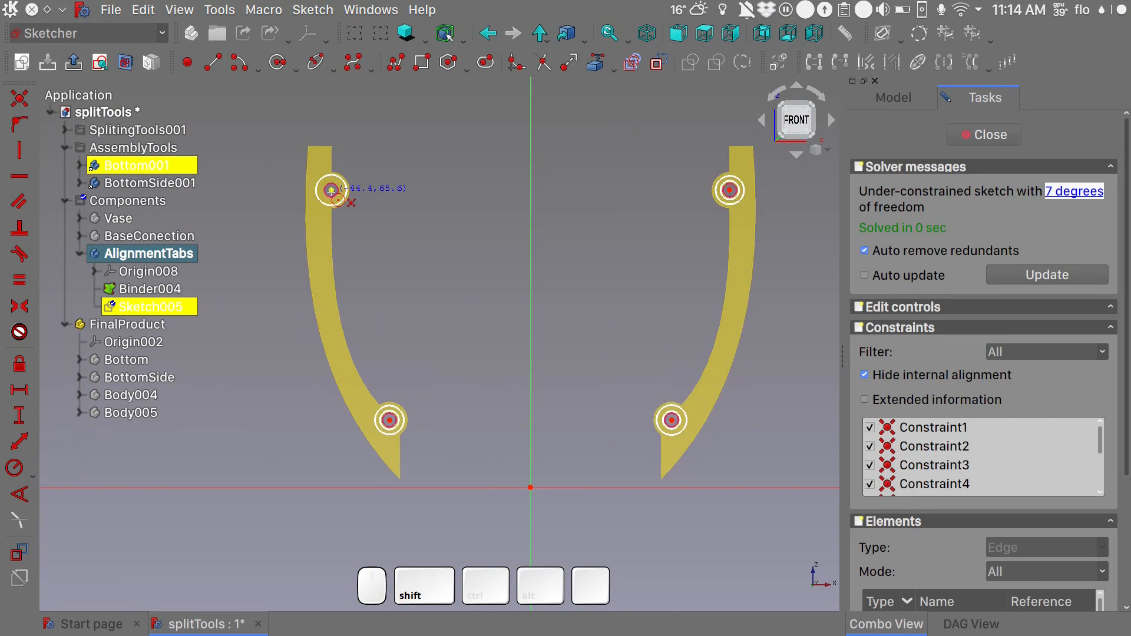
{"action": "scroll", "coordinate": [332, 189], "scroll_direction": "up", "scroll_amount": 7}
{"action": "left_click", "coordinate": [329, 189]}
{"action": "left_click", "coordinate": [370, 181]}
{"action": "scroll", "coordinate": [374, 185], "scroll_direction": "down", "scroll_amount": 4}
{"action": "right_click", "coordinate": [370, 194]}
- Make the four inner circles equal and constrain their radius to 1.5 mm
{"action": "left_click", "coordinate": [369, 194]}
{"action": "scroll", "coordinate": [368, 194], "scroll_direction": "down", "scroll_amount": 5}
{"action": "left_click", "coordinate": [409, 360]}
{"action": "left_click", "coordinate": [614, 362]}
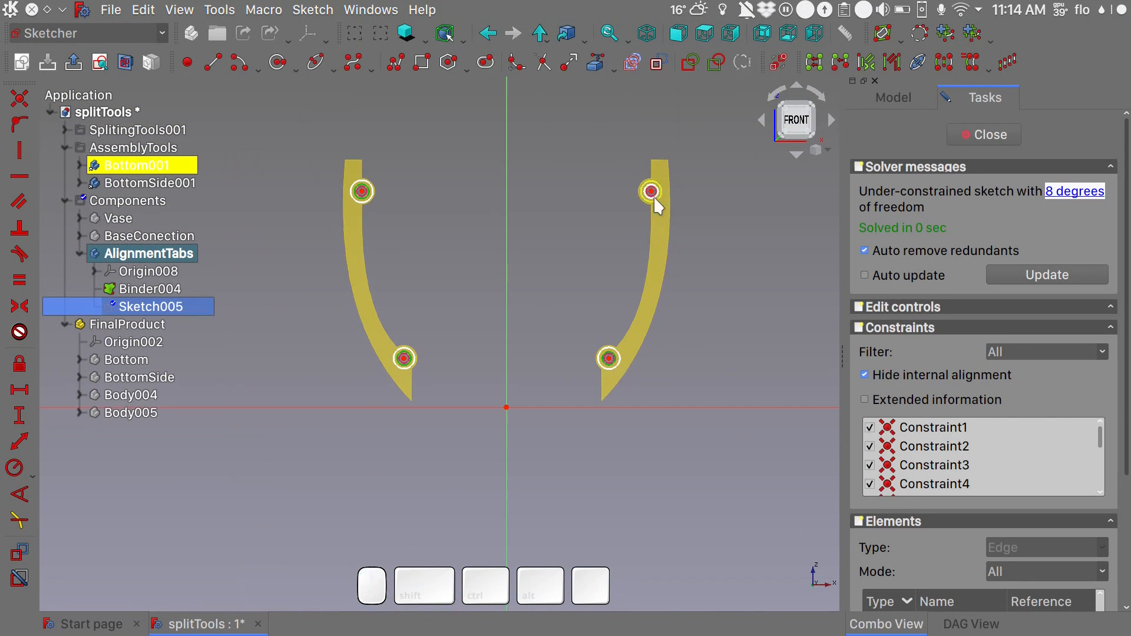
{"action": "scroll", "coordinate": [657, 194], "scroll_direction": "up", "scroll_amount": 7}
{"action": "left_click", "coordinate": [657, 194]}
{"action": "key", "text": "e"}
{"action": "left_click", "coordinate": [661, 182]}
{"action": "key", "text": "shift+r"}
{"action": "type", "text": "1.5"}
{"action": "key", "text": "Return"}
- Constrain the outer circles around the screw holes to a radius of 3 mm
{"action": "scroll", "coordinate": [391, 218], "scroll_direction": "down", "scroll_amount": 5}
{"action": "scroll", "coordinate": [436, 337], "scroll_direction": "up", "scroll_amount": 3}
{"action": "scroll", "coordinate": [589, 334], "scroll_direction": "up", "scroll_amount": 3}
{"action": "scroll", "coordinate": [622, 225], "scroll_direction": "up", "scroll_amount": 3}
{"action": "left_click", "coordinate": [619, 228]}
{"action": "key", "text": "shift+r"}
{"action": "type", "text": "3"}
{"action": "key", "text": "Return"}
{"action": "scroll", "coordinate": [524, 358], "scroll_direction": "down", "scroll_amount": 7}
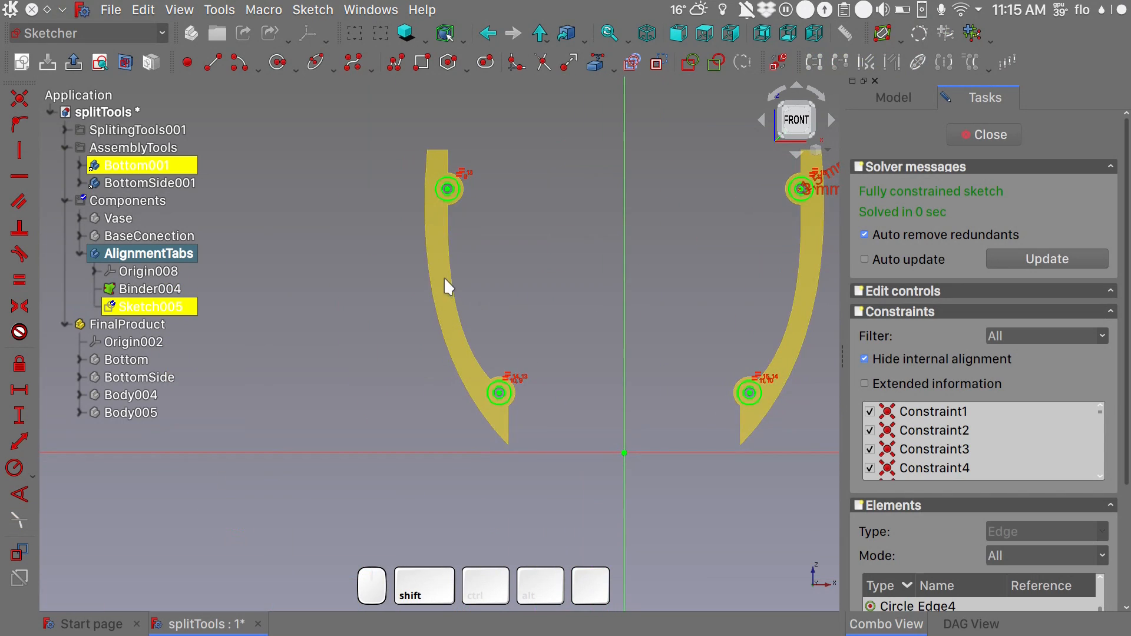
- Sketch two small end arcs on the left connector, one below the upper hole and one beside the lower hole
{"action": "key", "text": "shift+a"}
{"action": "scroll", "coordinate": [444, 278], "scroll_direction": "up", "scroll_amount": 3}
{"action": "left_click", "coordinate": [426, 167]}
{"action": "left_click", "coordinate": [438, 166]}
{"action": "left_click", "coordinate": [414, 168]}
{"action": "left_click", "coordinate": [496, 472]}
{"action": "left_click", "coordinate": [510, 470]}
{"action": "left_click", "coordinate": [483, 472]}
- Draw a construction line between the upper arc's endpoints and constrain the arc's centre onto it
{"action": "key", "text": "shift+l"}
{"action": "scroll", "coordinate": [430, 167], "scroll_direction": "up", "scroll_amount": 7}
{"action": "left_click", "coordinate": [369, 167]}
{"action": "left_click", "coordinate": [459, 162]}
{"action": "key", "text": "Escape"}
{"action": "left_click", "coordinate": [414, 168]}
{"action": "left_click", "coordinate": [428, 163]}
{"action": "key", "text": "shift+o"}
{"action": "scroll", "coordinate": [429, 163], "scroll_direction": "down", "scroll_amount": 7}
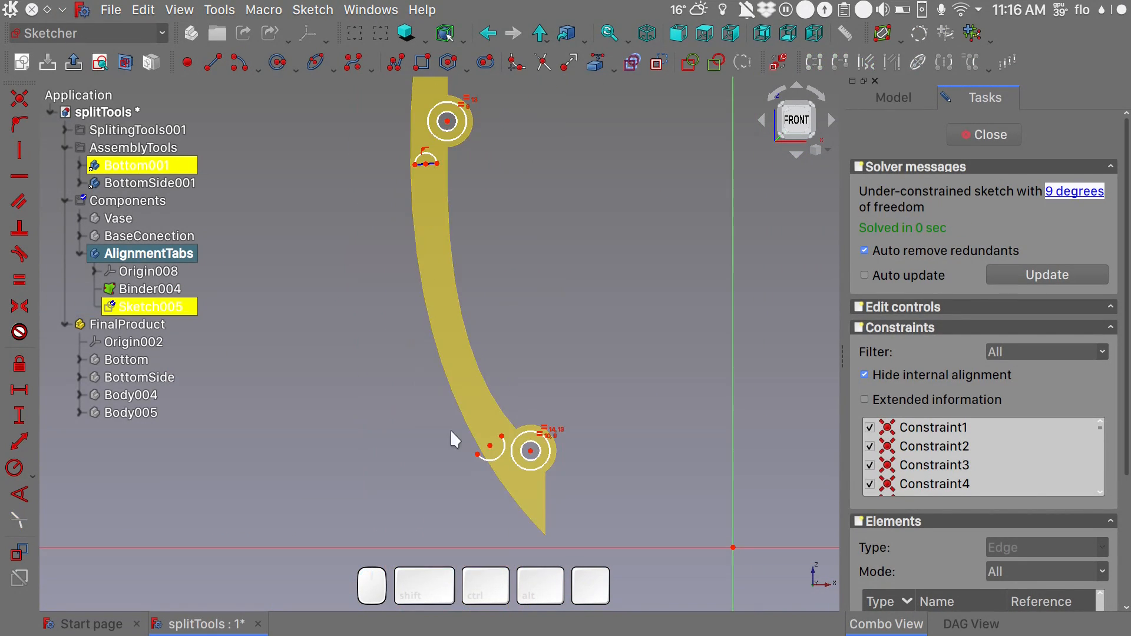
- Connect the lower arc's endpoints with a construction line and constrain the arc's centre onto it
{"action": "key", "text": "shift+l"}
{"action": "left_click", "coordinate": [477, 454]}
{"action": "left_click", "coordinate": [501, 437]}
{"action": "left_click", "coordinate": [490, 446]}
{"action": "left_click", "coordinate": [496, 441]}
{"action": "key", "text": "shift+o"}
- Make the two end arcs equal and constrain the radius of the lower one to 2 mm
{"action": "left_click", "coordinate": [488, 461]}
{"action": "left_click", "coordinate": [434, 156]}
{"action": "key", "text": "shift+e"}
{"action": "scroll", "coordinate": [491, 443], "scroll_direction": "up", "scroll_amount": 5}
{"action": "scroll", "coordinate": [491, 443], "scroll_direction": "down", "scroll_amount": 1}
{"action": "left_click_drag", "start_coordinate": [521, 458], "coordinate": [488, 402]}
{"action": "key", "text": "shift+r"}
{"action": "type", "text": "2"}
{"action": "key", "text": "Return"}
- Change the lower end arc's radius constraint to 1,6 mm
{"action": "double_click", "coordinate": [522, 461]}
{"action": "type", "text": "1,6"}
{"action": "key", "text": "Return"}
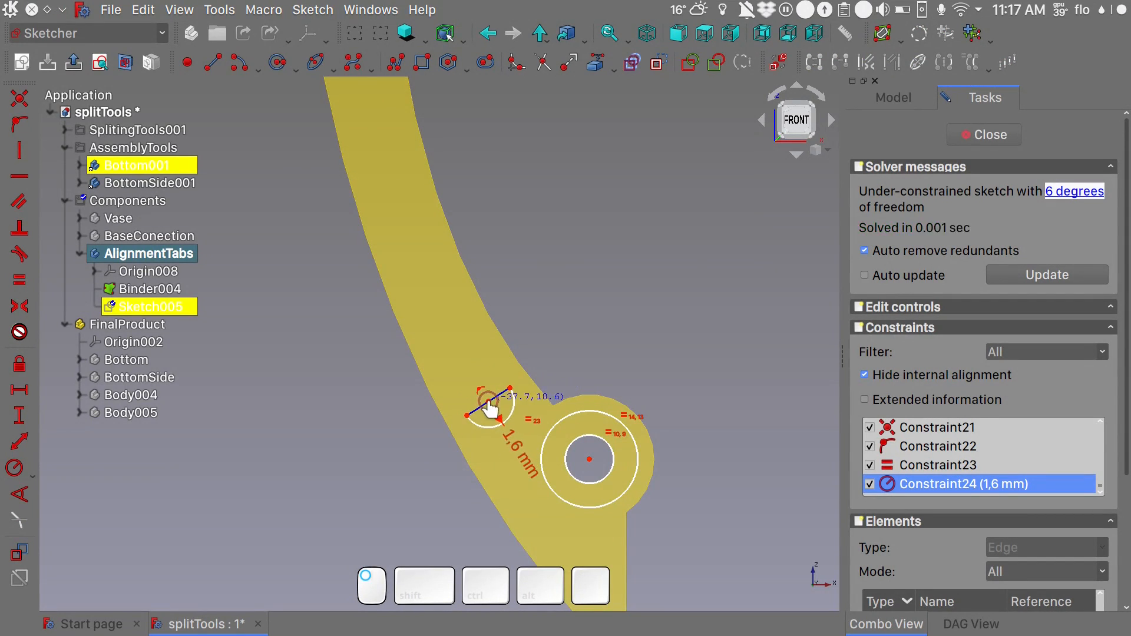
- Constrain the construction line across the upper end arc to be horizontal
{"action": "scroll", "coordinate": [489, 403], "scroll_direction": "down", "scroll_amount": 5}
{"action": "scroll", "coordinate": [431, 139], "scroll_direction": "up", "scroll_amount": 7}
{"action": "left_click", "coordinate": [434, 129]}
{"action": "key", "text": "shift+h"}
{"action": "scroll", "coordinate": [419, 150], "scroll_direction": "down", "scroll_amount": 5}
- Switch off construction mode and draw two three-point B-splines joining the matching endpoints of the upper and lower arcs
{"action": "left_click", "coordinate": [654, 62]}
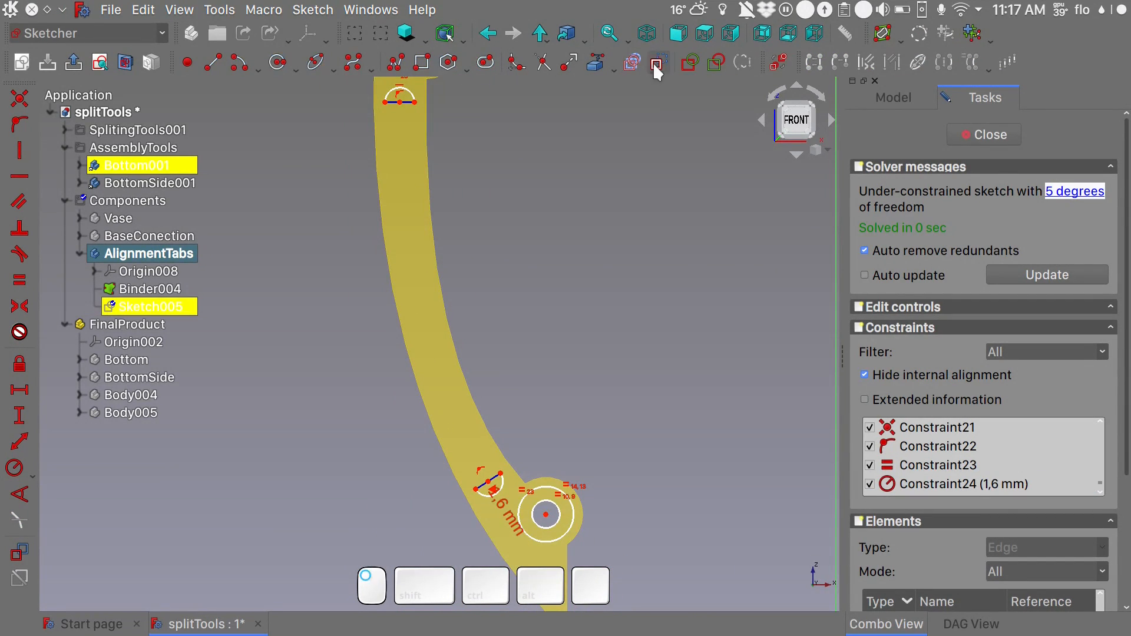
{"action": "left_click", "coordinate": [353, 62]}
{"action": "left_click", "coordinate": [414, 101]}
{"action": "left_click", "coordinate": [435, 318]}
{"action": "left_click", "coordinate": [500, 473]}
{"action": "right_click", "coordinate": [500, 473]}
{"action": "left_click", "coordinate": [384, 102]}
{"action": "left_click", "coordinate": [411, 323]}
{"action": "left_click", "coordinate": [476, 489]}
{"action": "right_click", "coordinate": [476, 489]}
- Link the two splines' middle control points with a horizontal line and constrain its length to 1,6 mm
{"action": "left_click", "coordinate": [436, 318]}
{"action": "left_click", "coordinate": [423, 321]}
{"action": "key", "text": "h"}
{"action": "scroll", "coordinate": [419, 325], "scroll_direction": "up", "scroll_amount": 7}
{"action": "left_click", "coordinate": [417, 309]}
{"action": "key", "text": "shift+h"}
{"action": "type", "text": "1,6"}
{"action": "key", "text": "Return"}
- Fine-tune the curved slot's placement within the left connector face and close the sketch
{"action": "left_click_drag", "start_coordinate": [355, 321], "coordinate": [353, 331]}
{"action": "scroll", "coordinate": [586, 260], "scroll_direction": "down", "scroll_amount": 9}
{"action": "middle_click_drag", "start_coordinate": [585, 260], "coordinate": [563, 259], "text": "shift"}
{"action": "left_click", "coordinate": [995, 139]}
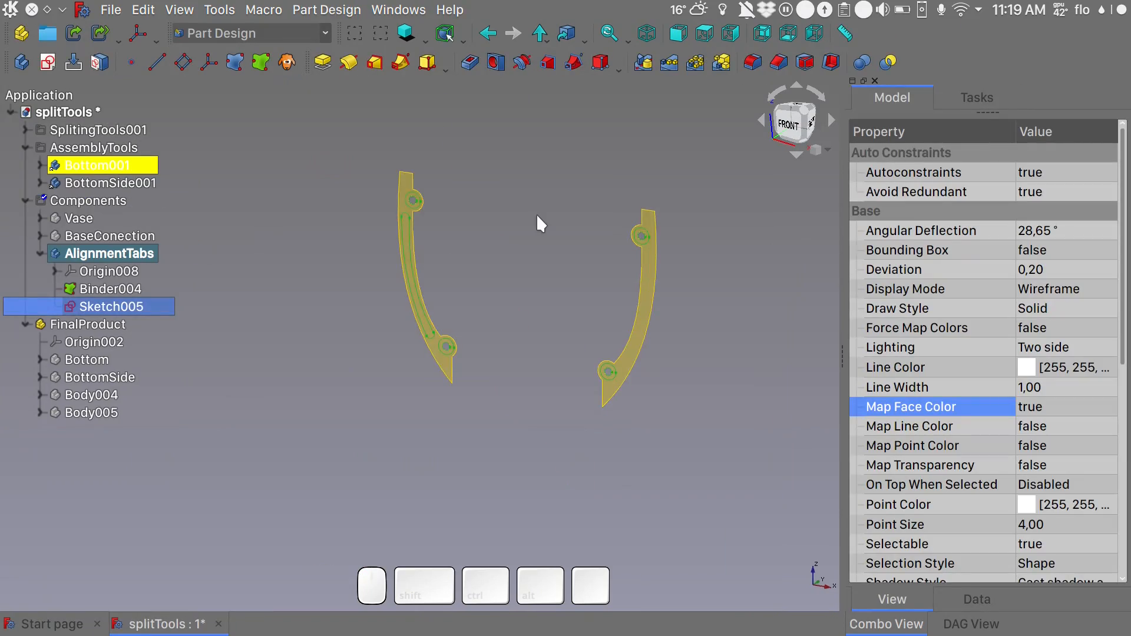
- Reopen the AlignmentTabs sketch and set the horizontal distance between the splines' middle control points to 2 mm
{"action": "key", "text": "1"}
{"action": "scroll", "coordinate": [436, 258], "scroll_direction": "up", "scroll_amount": 4}
{"action": "double_click", "coordinate": [126, 310]}
{"action": "scroll", "coordinate": [380, 311], "scroll_direction": "up", "scroll_amount": 9}
{"action": "left_click", "coordinate": [425, 285]}
{"action": "double_click", "coordinate": [425, 284]}
{"action": "type", "text": "2"}
{"action": "key", "text": "Return"}
{"action": "scroll", "coordinate": [606, 279], "scroll_direction": "down", "scroll_amount": 8}
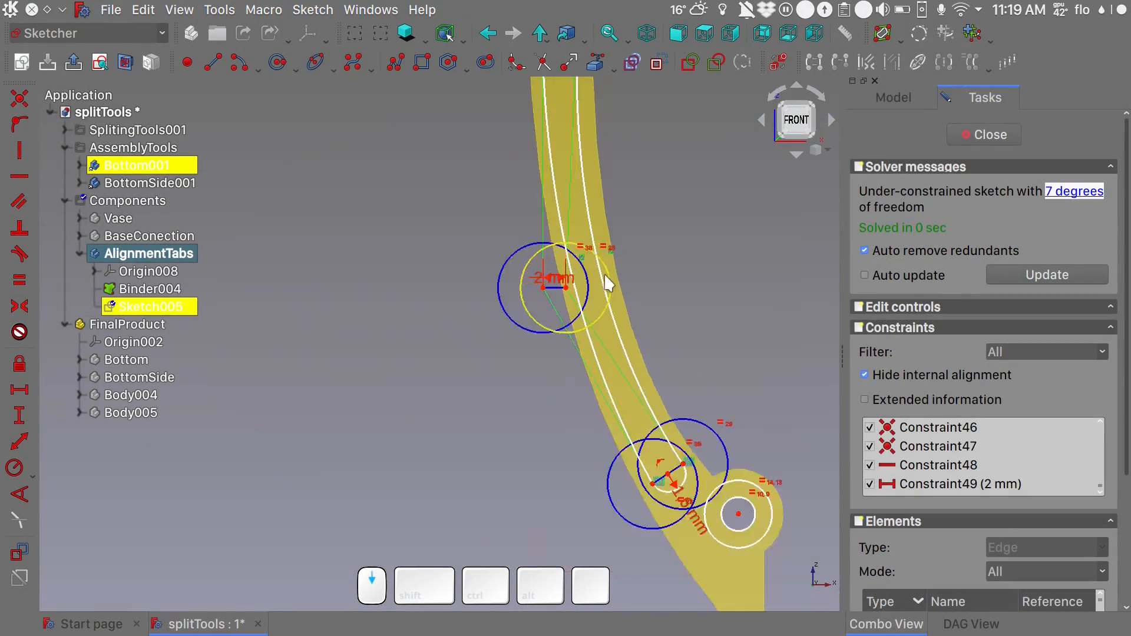
- Increase the horizontal distance between the middle control points to 2,2 mm
{"action": "double_click", "coordinate": [577, 283]}
{"action": "type", "text": "2,2"}
{"action": "key", "text": "Return"}
- Mirror the curved slot across the sketch's vertical axis onto the opposite connector face and close the sketch
{"action": "scroll", "coordinate": [677, 256], "scroll_direction": "down", "scroll_amount": 3}
{"action": "left_click", "coordinate": [458, 171]}
{"action": "left_click", "coordinate": [448, 235]}
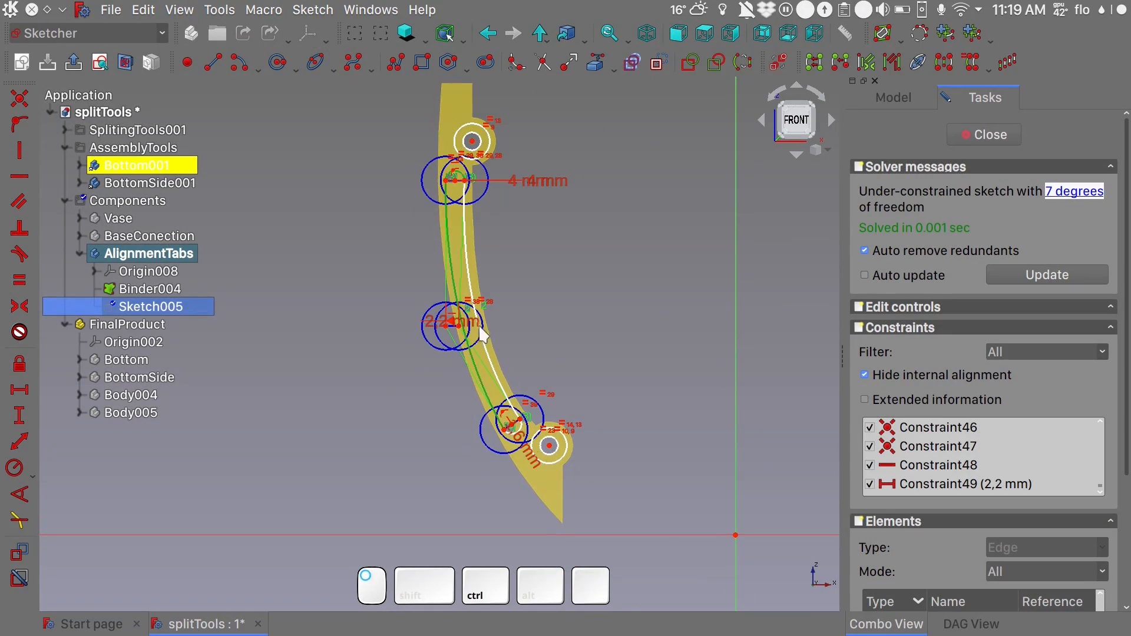
{"action": "scroll", "coordinate": [521, 427], "scroll_direction": "up", "scroll_amount": 6}
{"action": "left_click", "coordinate": [520, 428]}
{"action": "left_click", "coordinate": [461, 308]}
{"action": "scroll", "coordinate": [460, 307], "scroll_direction": "down", "scroll_amount": 10}
{"action": "left_click", "coordinate": [572, 224]}
{"action": "left_click", "coordinate": [944, 63]}
{"action": "left_click", "coordinate": [990, 135]}
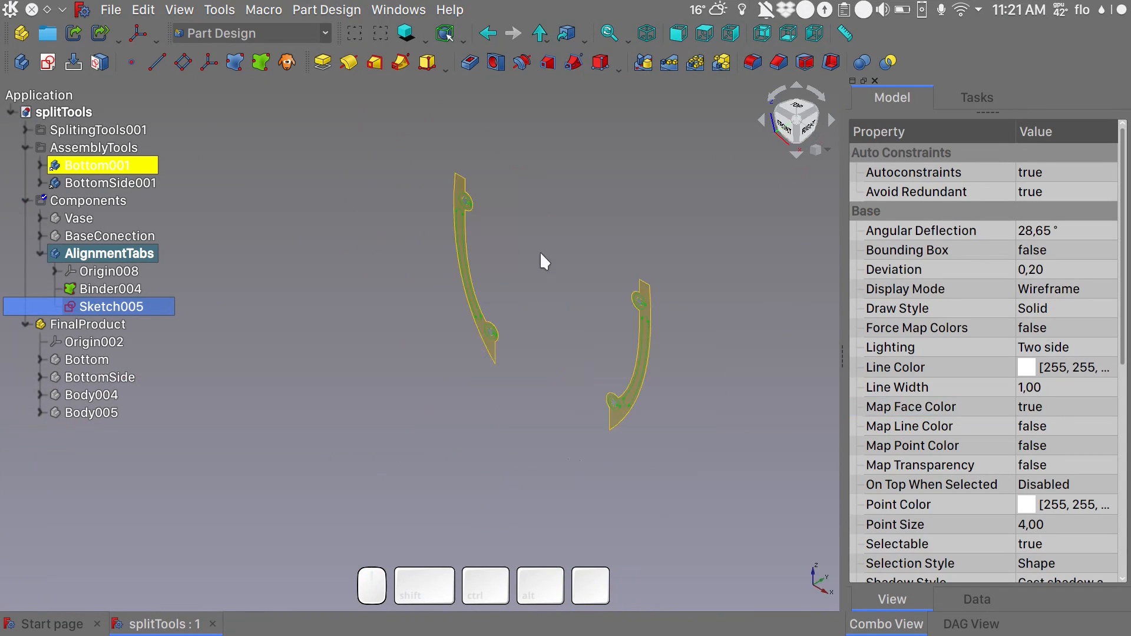
- Pad the AlignmentTabs sketch with its rings and curved slots to a length of 3 mm
{"action": "left_click_drag", "start_coordinate": [491, 300], "coordinate": [536, 324], "text": "shift"}
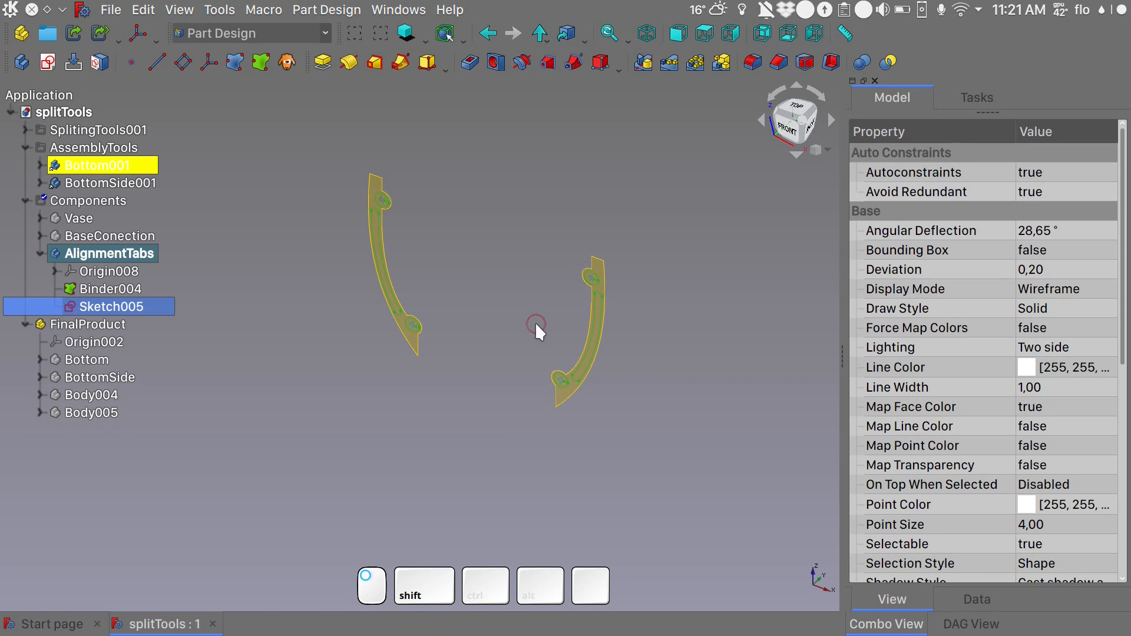
{"action": "left_click", "coordinate": [321, 62]}
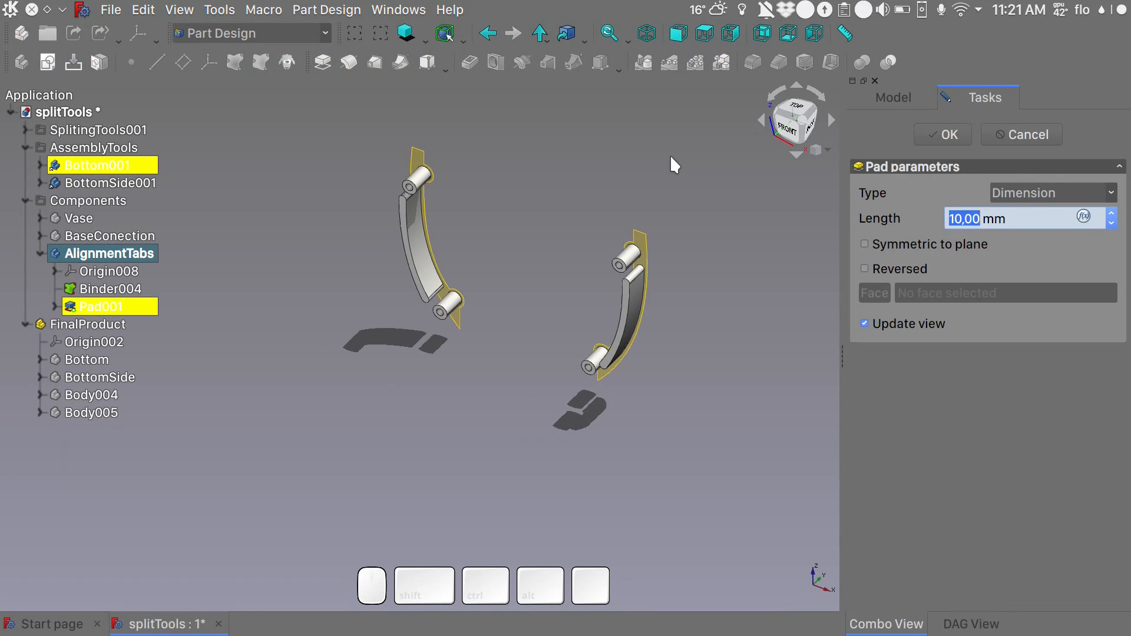
{"action": "type", "text": "2"}
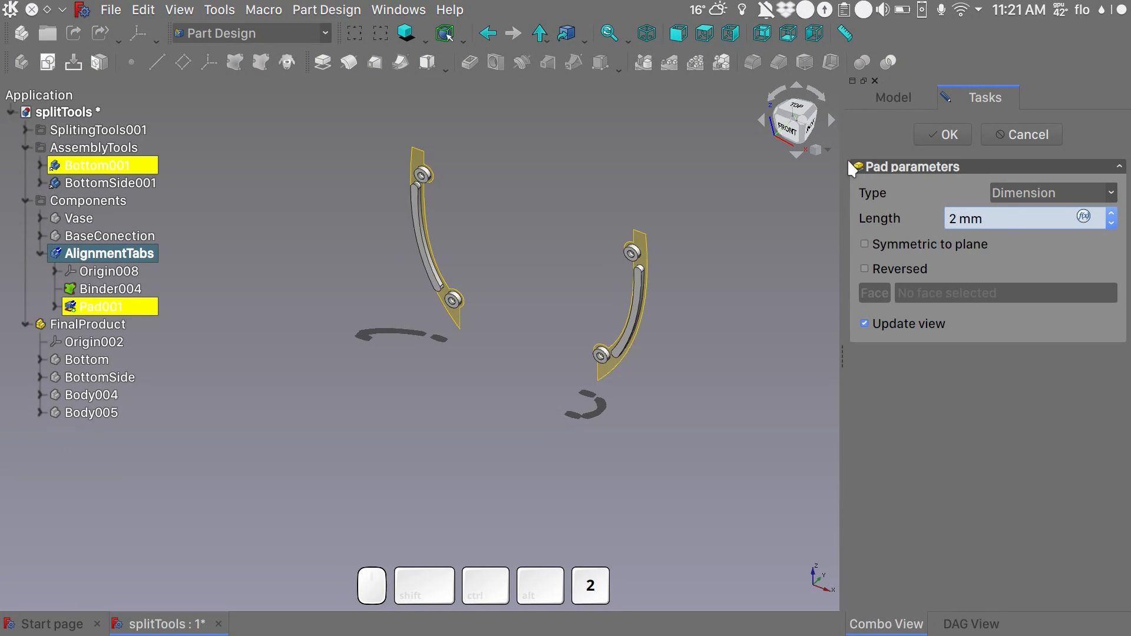
{"action": "key", "text": "BackSpace"}
{"action": "type", "text": "3"}
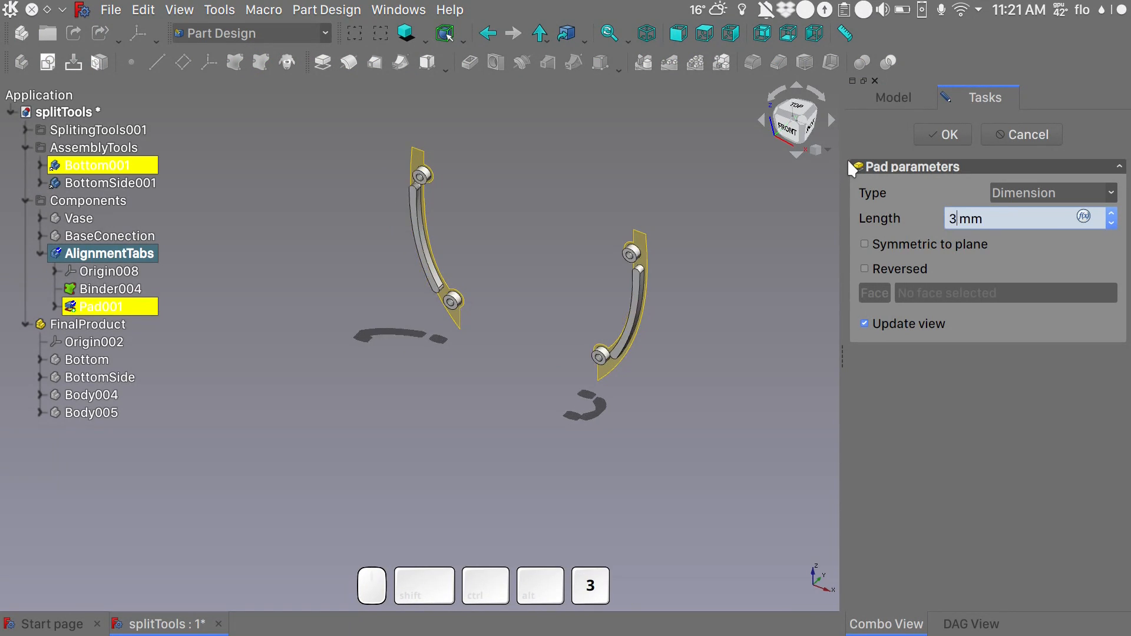
{"action": "left_click", "coordinate": [948, 140]}
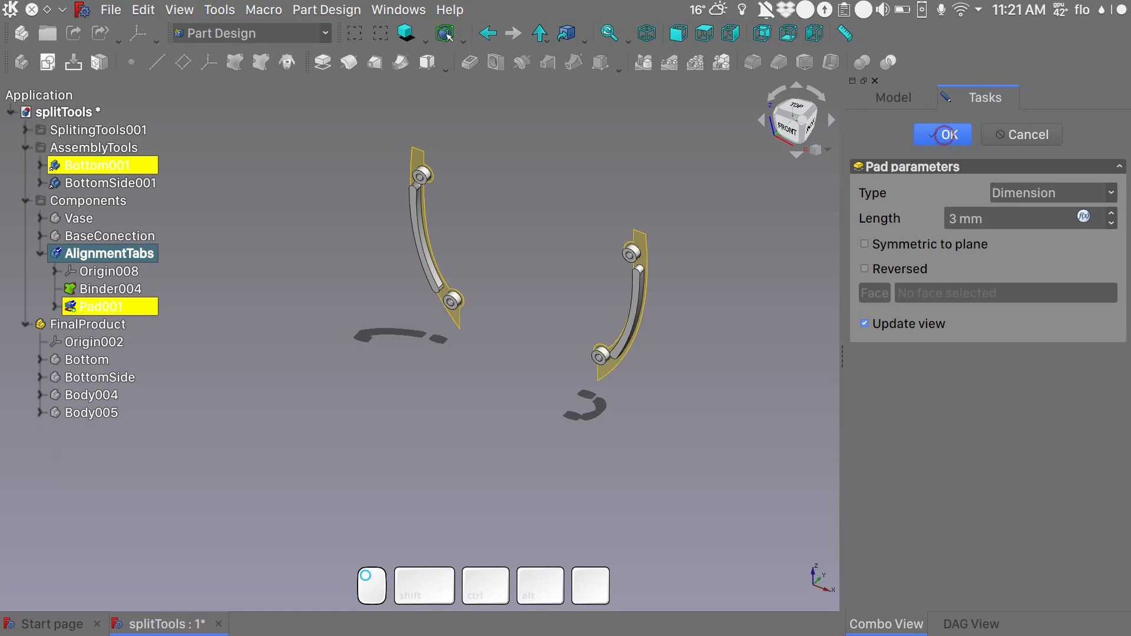
- Make the Bottom body of FinalProduct visible and set it as the active body
{"action": "scroll", "coordinate": [603, 194], "scroll_direction": "up", "scroll_amount": 3}
{"action": "left_click_drag", "start_coordinate": [603, 194], "coordinate": [589, 252], "text": "alt"}
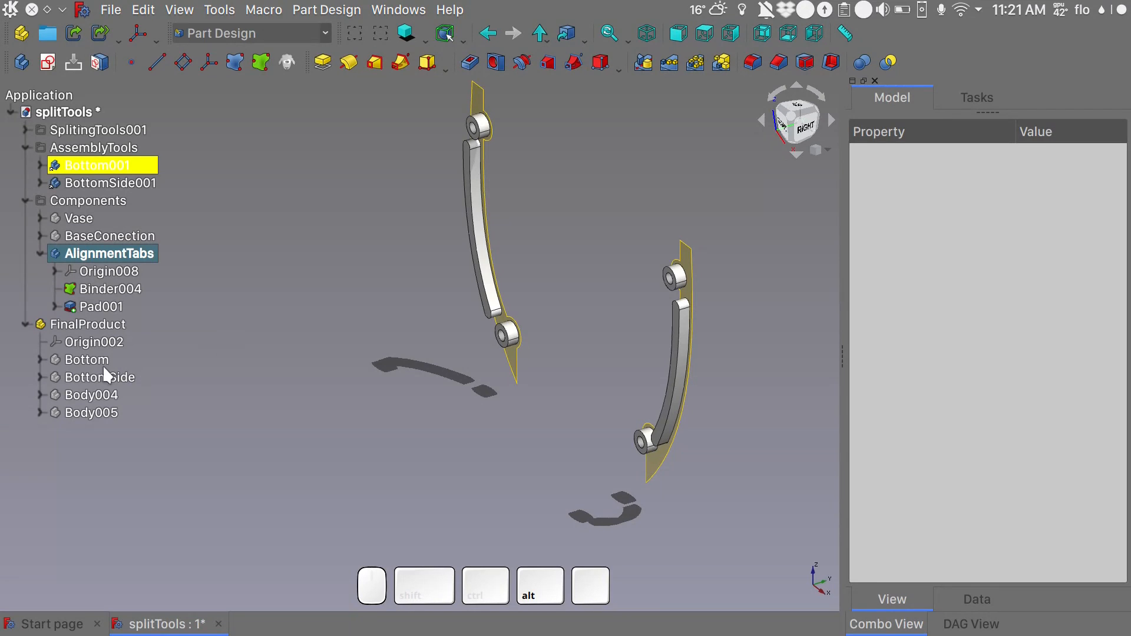
{"action": "left_click", "coordinate": [86, 359]}
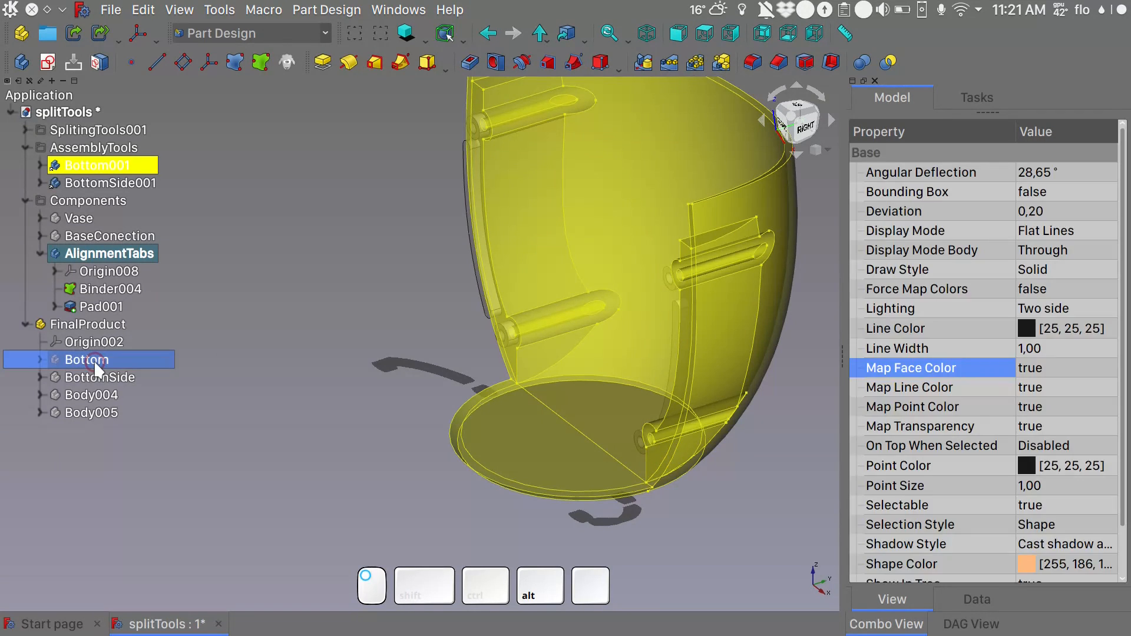
{"action": "key", "text": "space"}
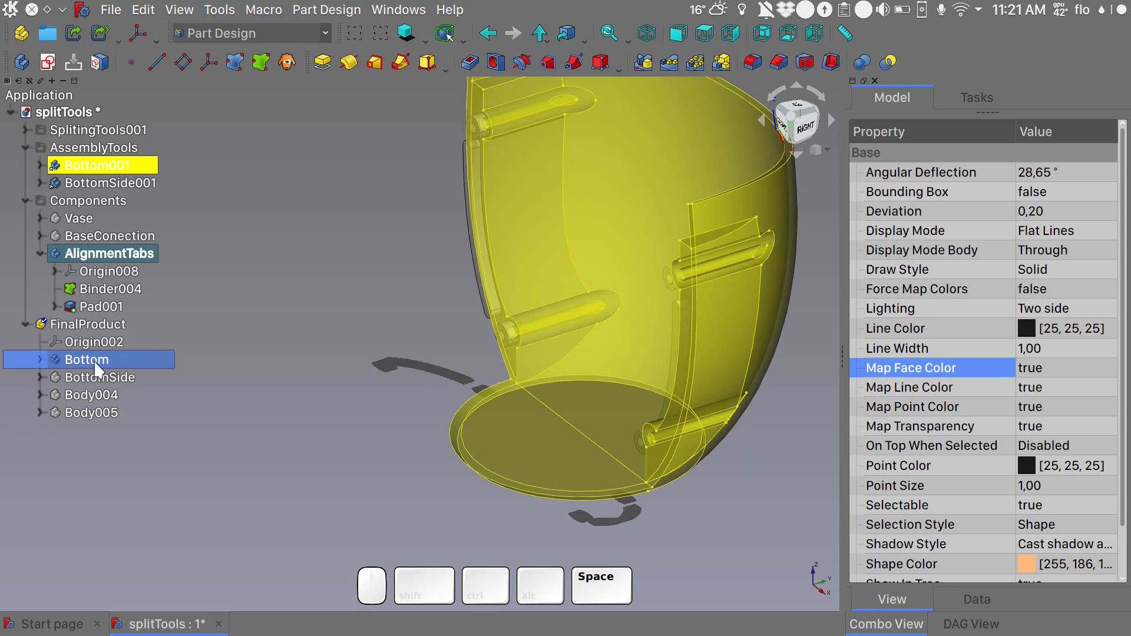
{"action": "left_click", "coordinate": [147, 347]}
{"action": "mouse_move", "coordinate": [264, 326]}
{"action": "middle_mouse_down", "text": "alt"}
{"action": "mouse_move", "coordinate": [371, 335]}
{"action": "mouse_move", "coordinate": [586, 311]}
{"action": "mouse_move", "coordinate": [319, 351]}
{"action": "mouse_move", "coordinate": [326, 323]}
{"action": "mouse_move", "coordinate": [278, 318]}
{"action": "middle_mouse_up", "text": "alt"}
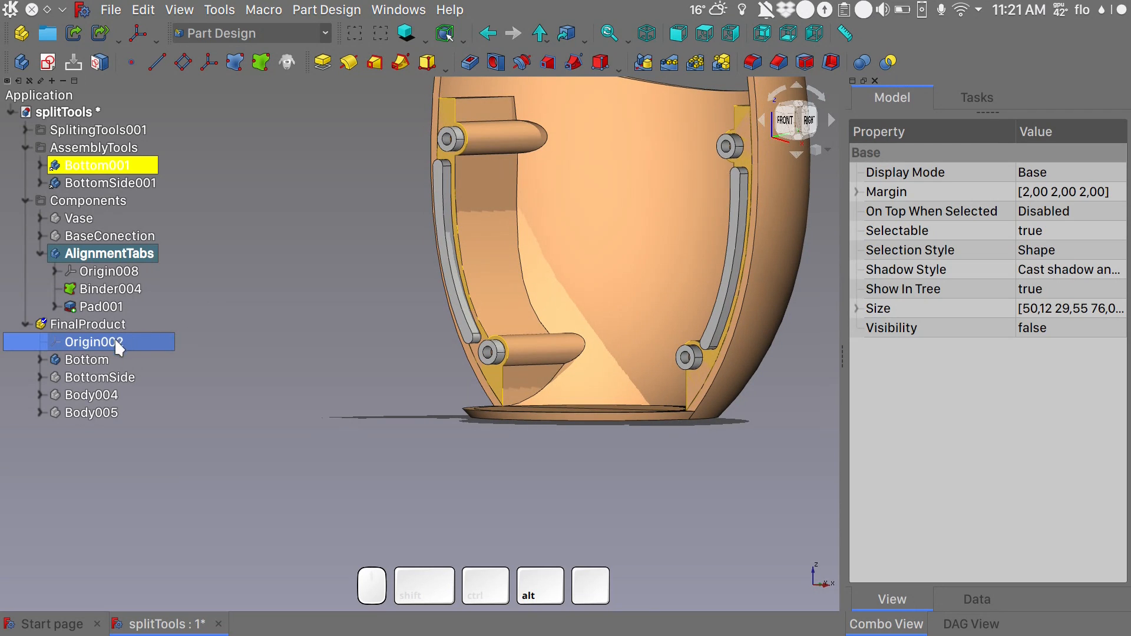
{"action": "double_click", "coordinate": [101, 358]}
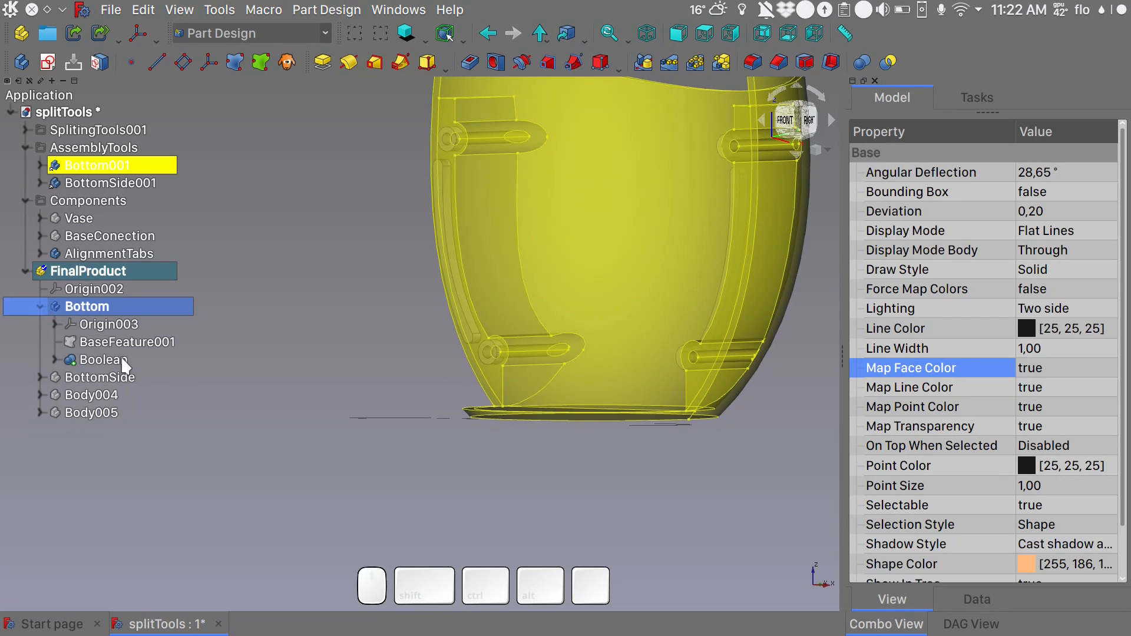
{"action": "left_click", "coordinate": [347, 237]}
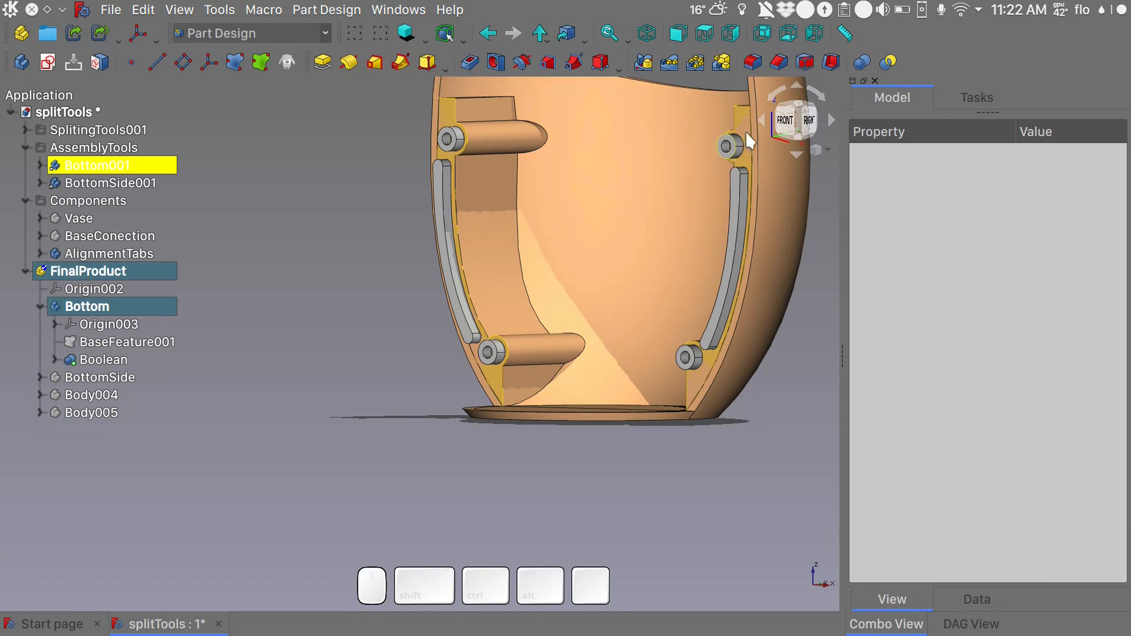
- Try to fuse the whole AlignmentTabs body into the Bottom body with a Boolean operation
{"action": "left_click", "coordinate": [863, 62]}
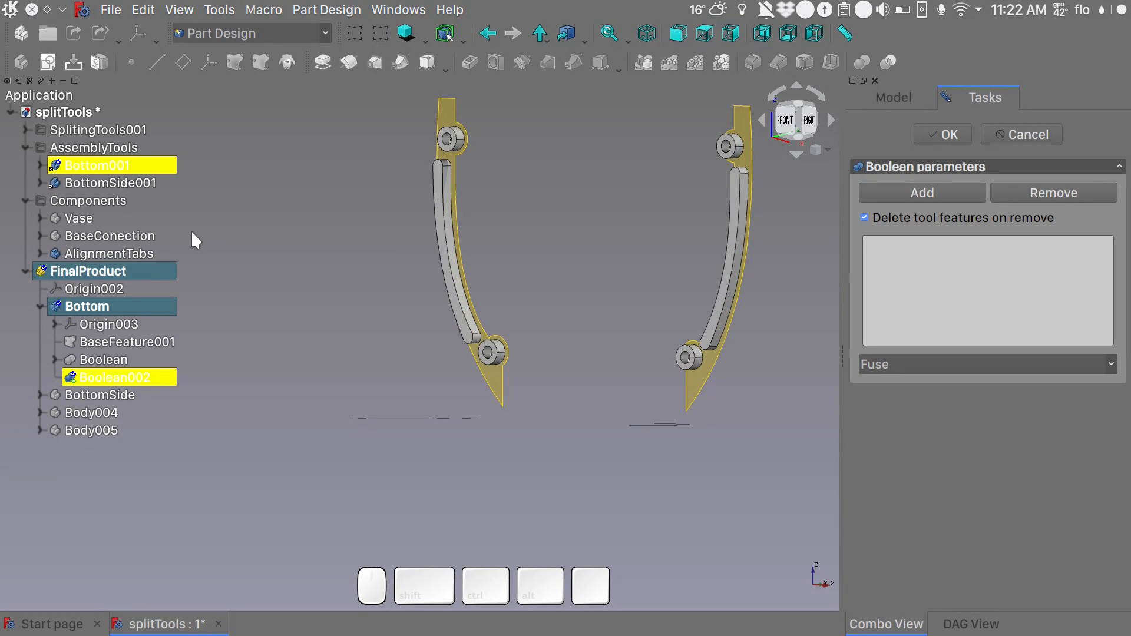
{"action": "left_click", "coordinate": [126, 255]}
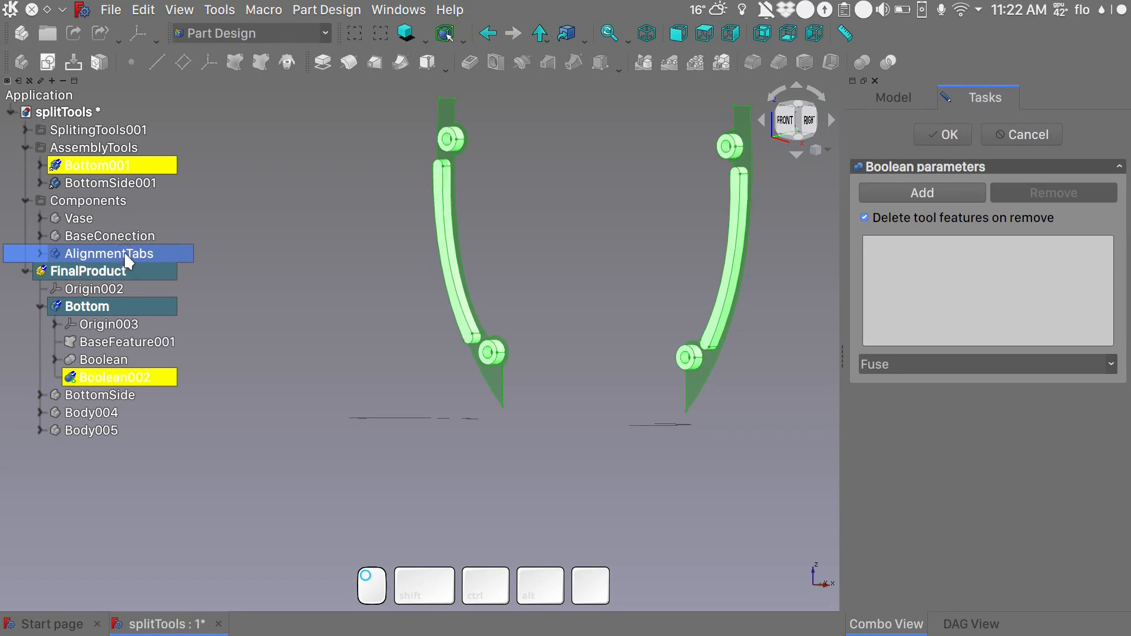
{"action": "left_click", "coordinate": [924, 190]}
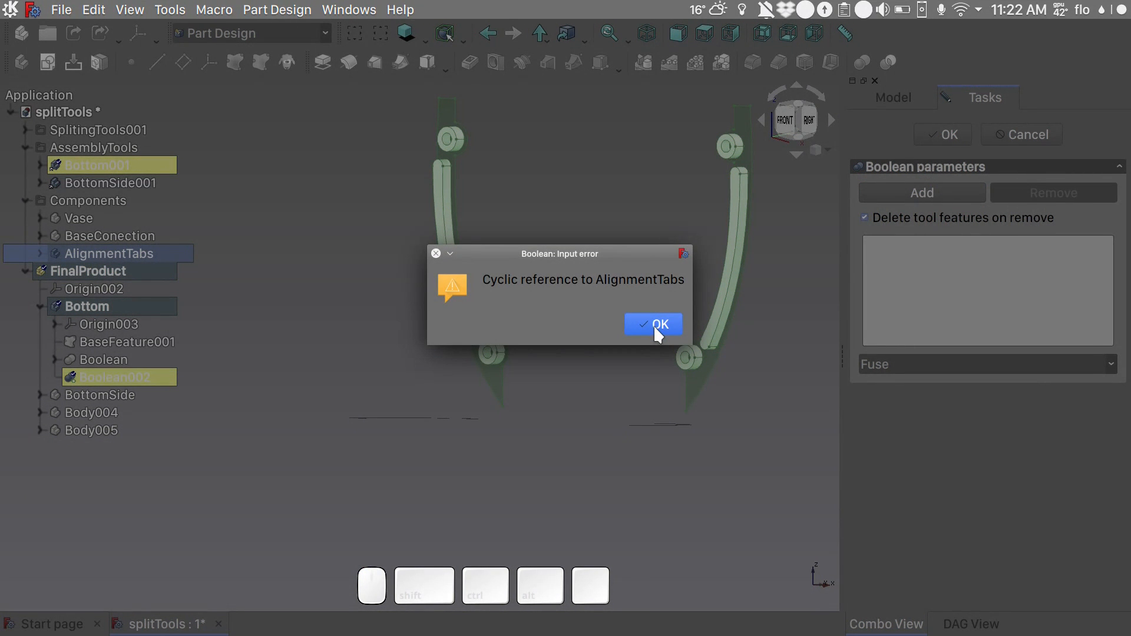
{"action": "left_click", "coordinate": [658, 325]}
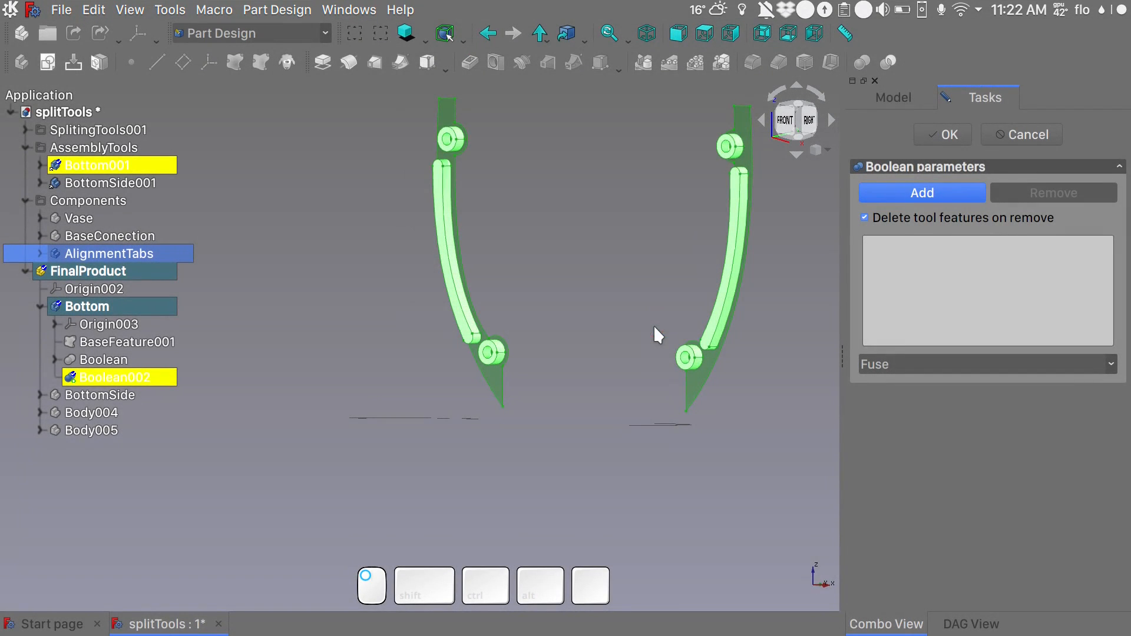
{"action": "left_click", "coordinate": [1013, 133]}
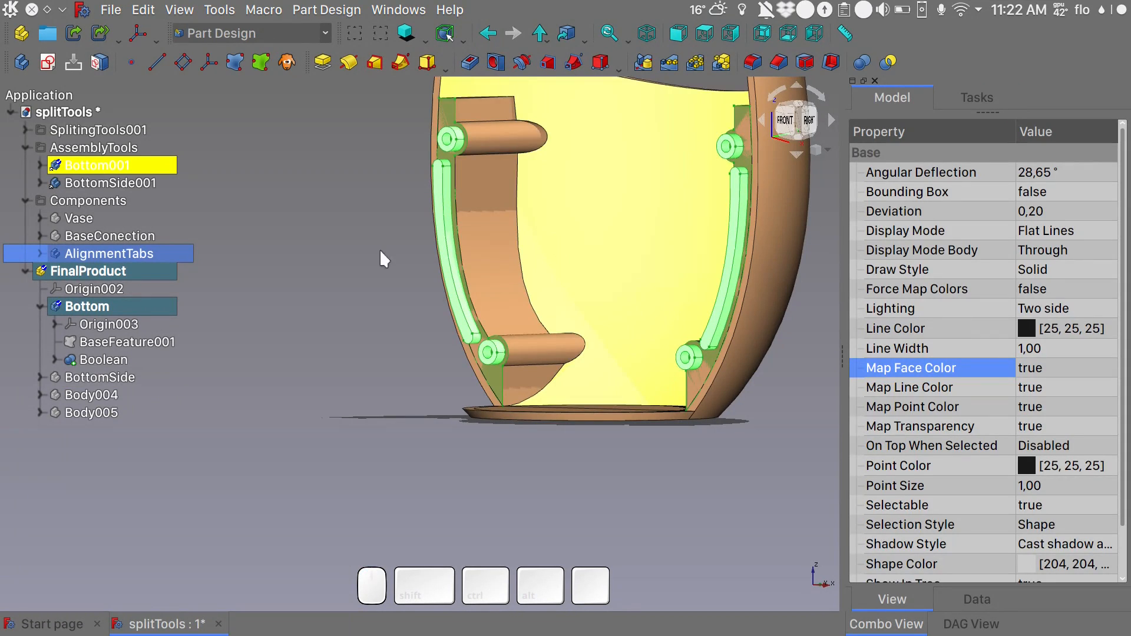
- Set the Bind Mode of Binder004 in the AlignmentTabs body to Detached
{"action": "left_click", "coordinate": [38, 253]}
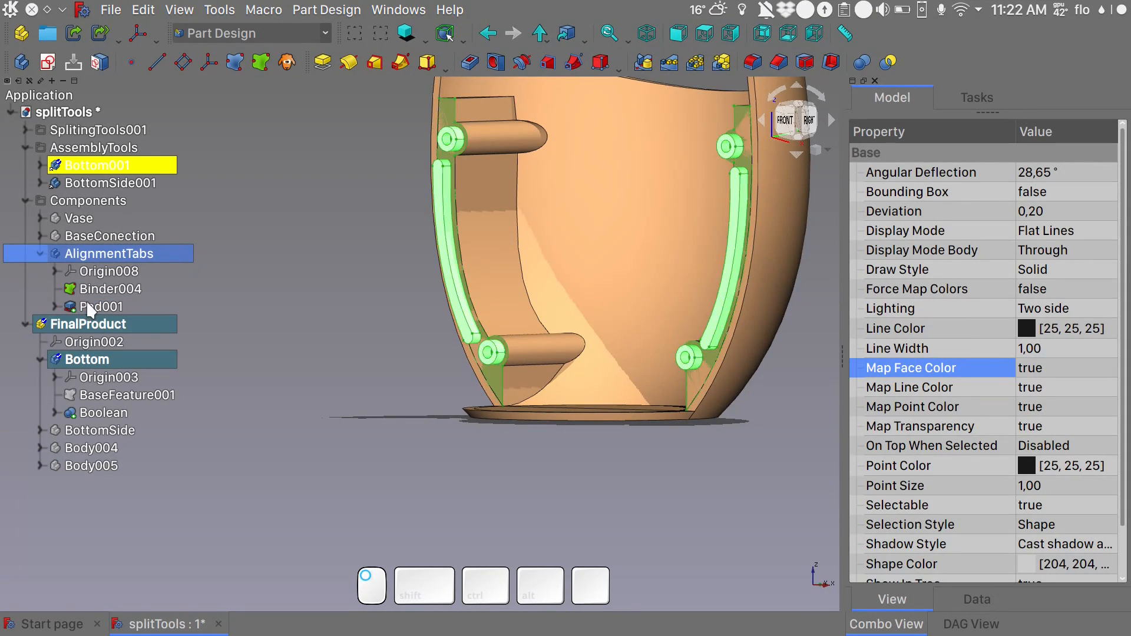
{"action": "left_click", "coordinate": [104, 290]}
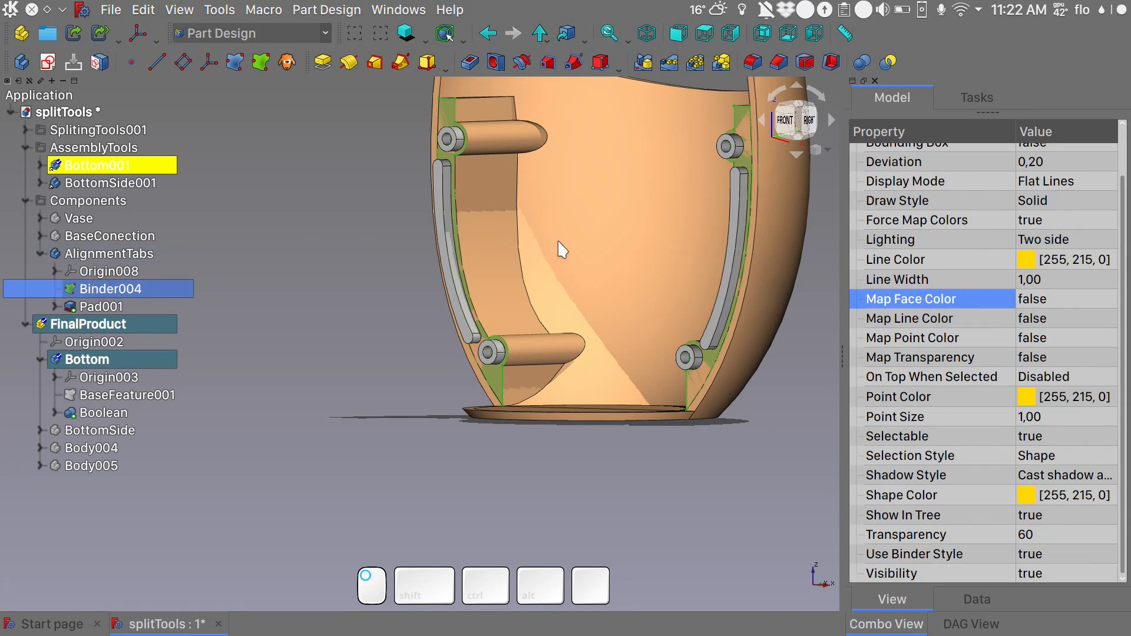
{"action": "left_click", "coordinate": [991, 599]}
{"action": "left_click", "coordinate": [1026, 269]}
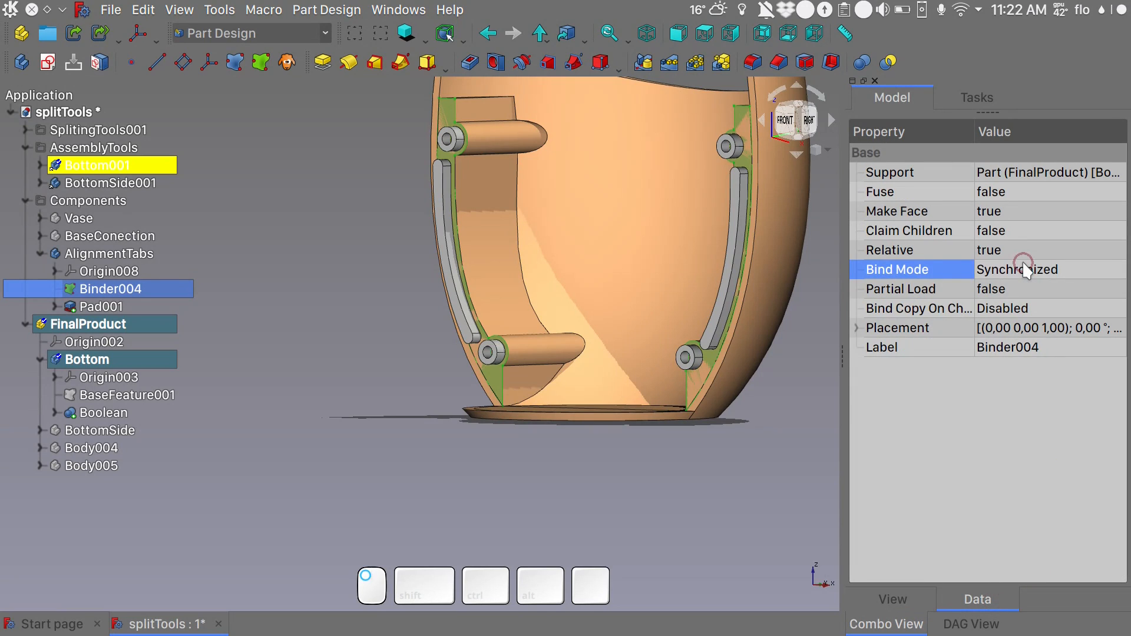
{"action": "left_click", "coordinate": [1027, 274]}
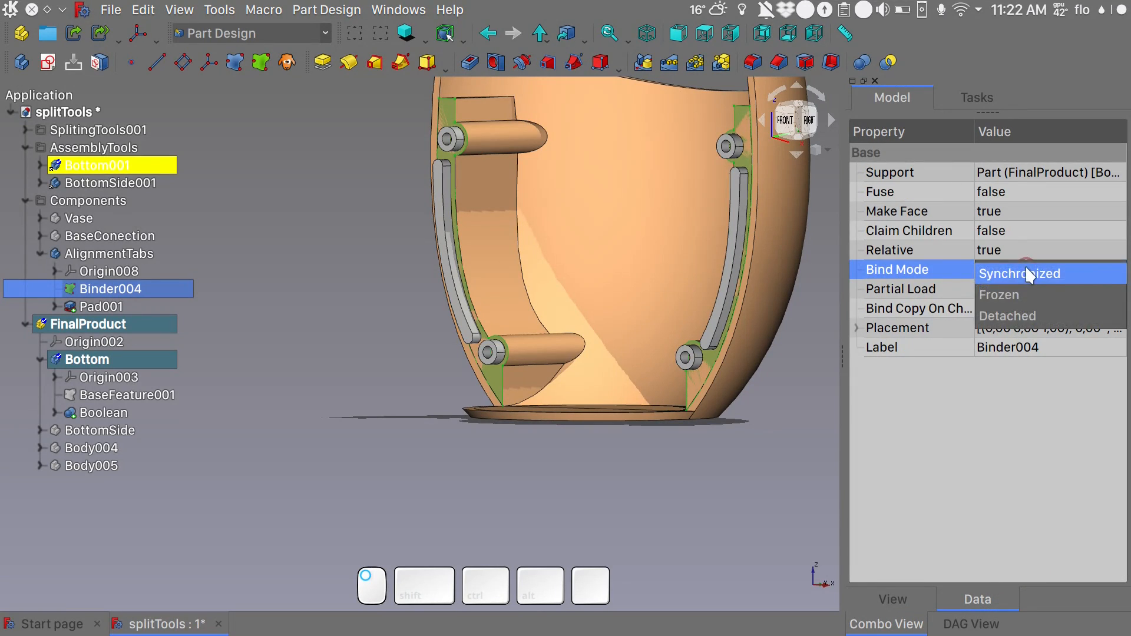
{"action": "left_click", "coordinate": [1033, 314]}
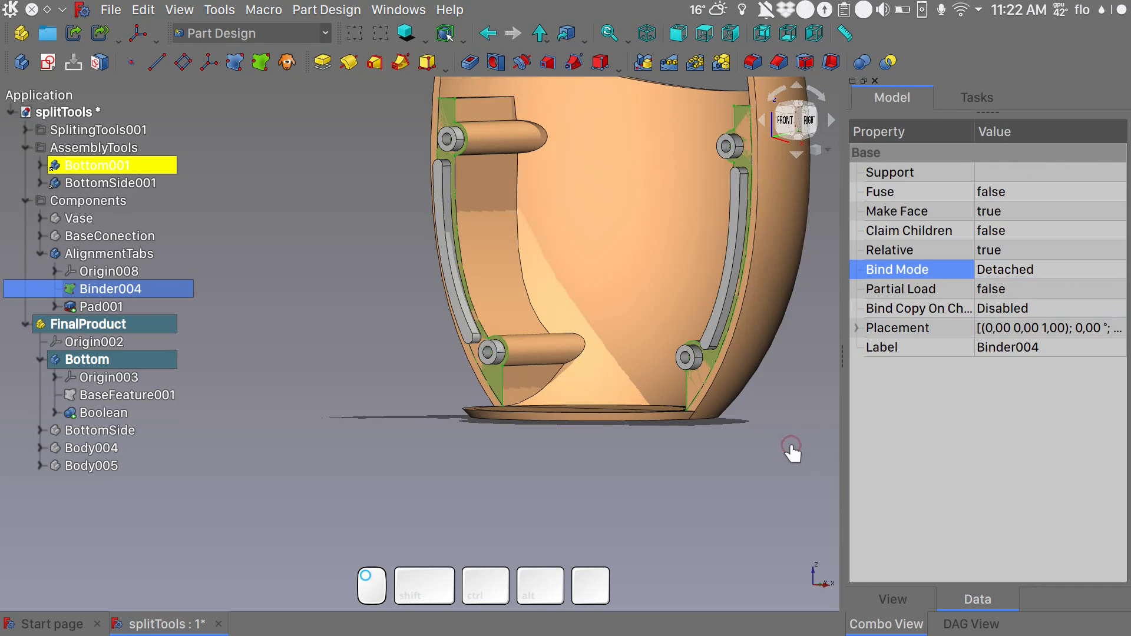
- Fuse Pad001 of AlignmentTabs into the Bottom body with a Boolean operation, and hide the AlignmentTabs body
{"action": "left_click", "coordinate": [121, 362]}
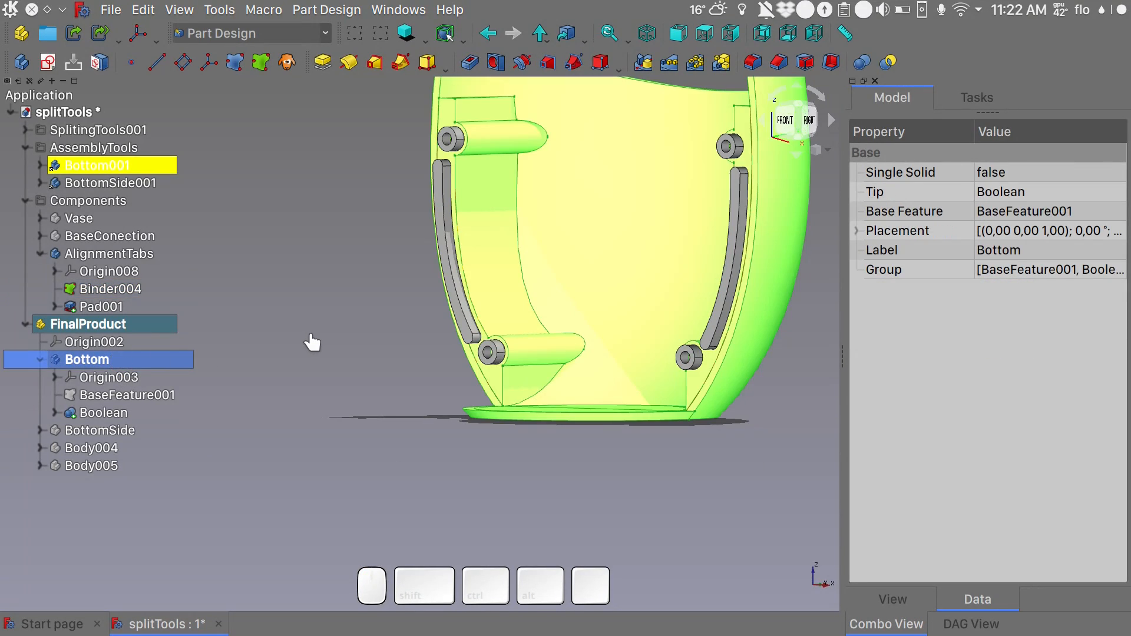
{"action": "left_click", "coordinate": [313, 342]}
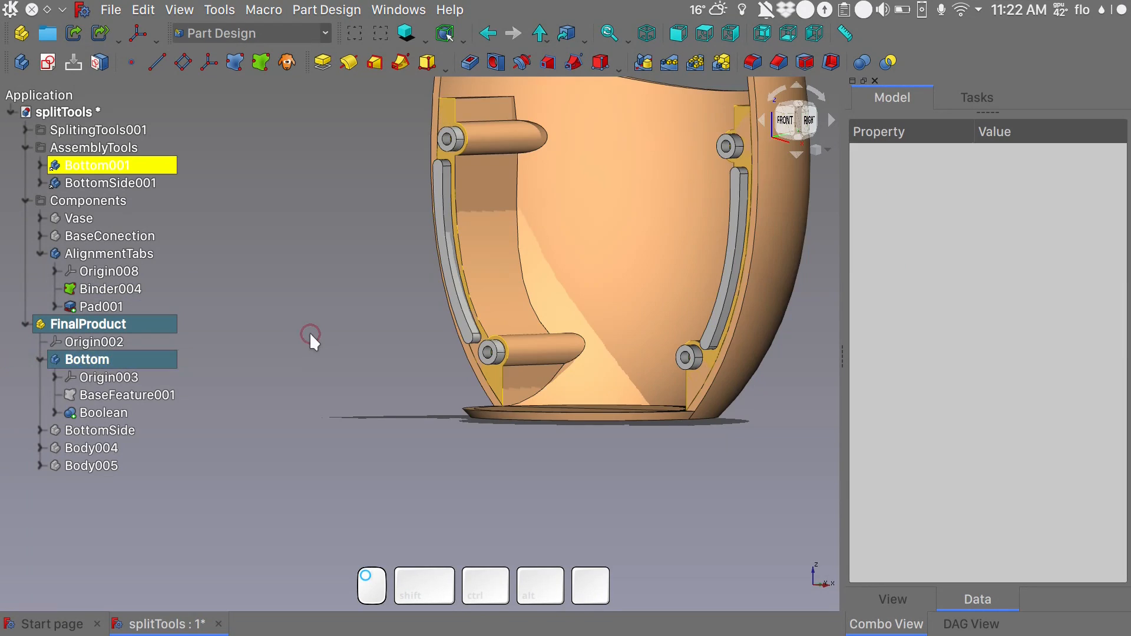
{"action": "left_click", "coordinate": [863, 61]}
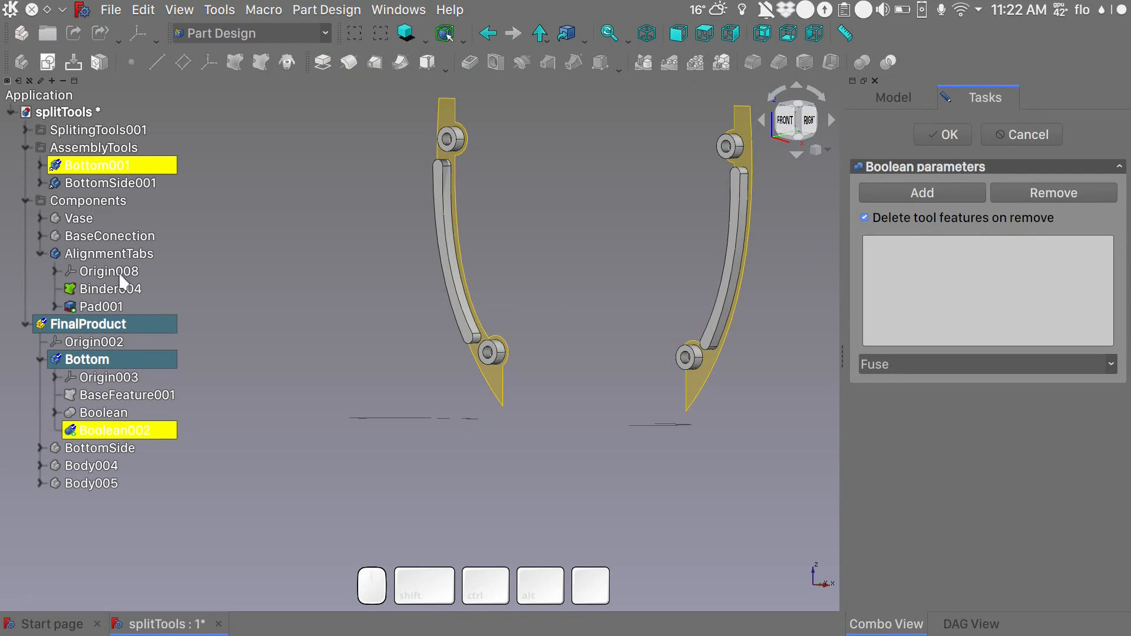
{"action": "left_click", "coordinate": [110, 312]}
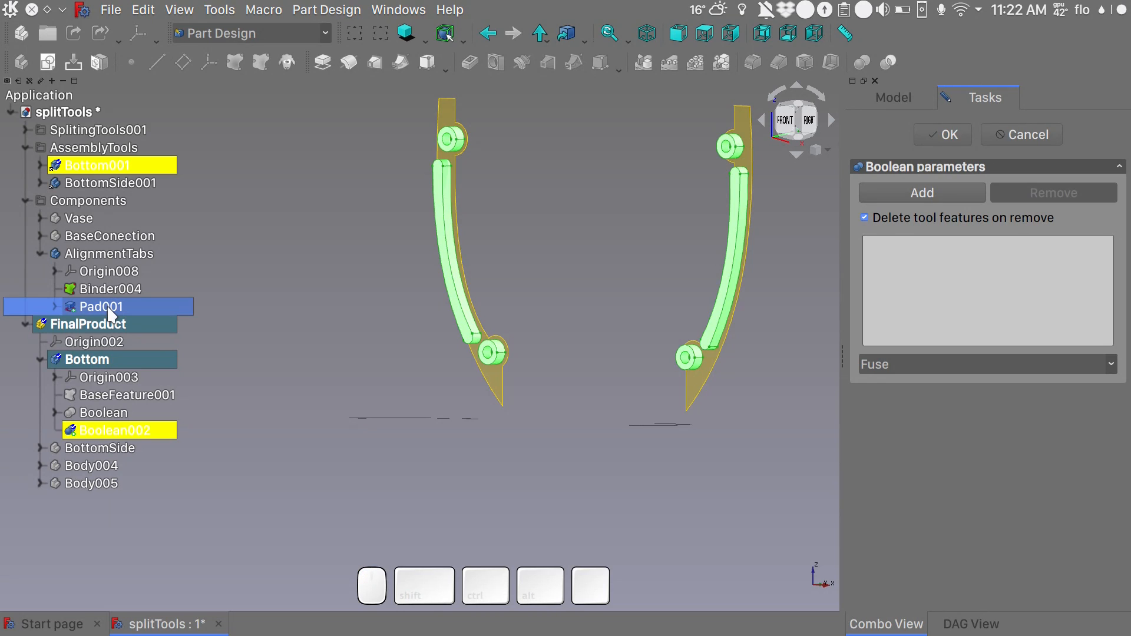
{"action": "left_click", "coordinate": [935, 187]}
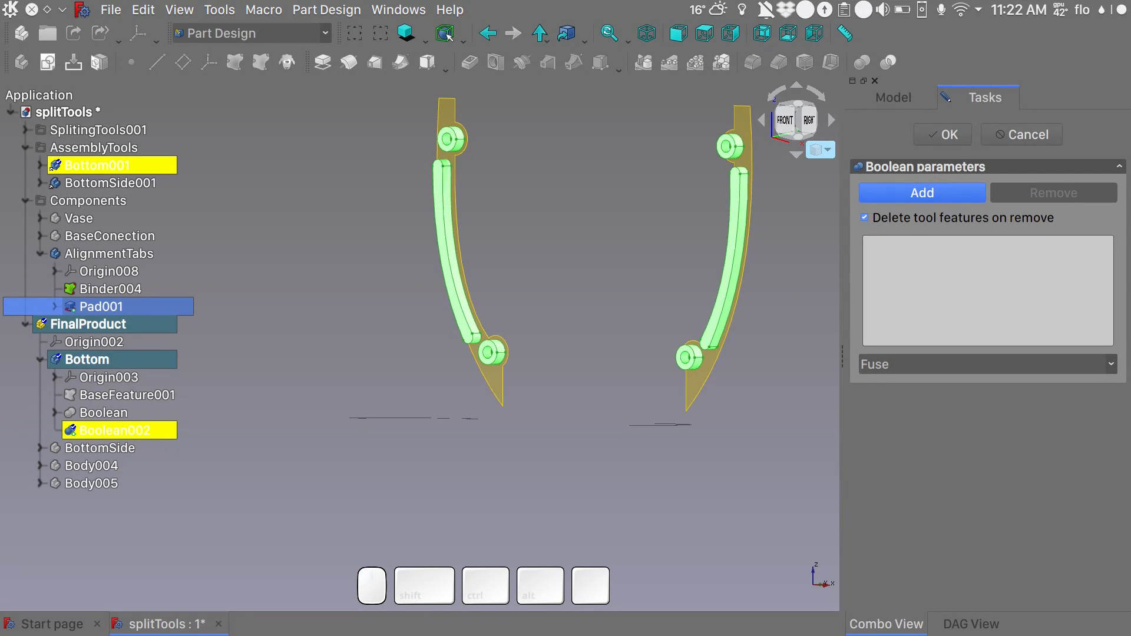
{"action": "left_click", "coordinate": [950, 135]}
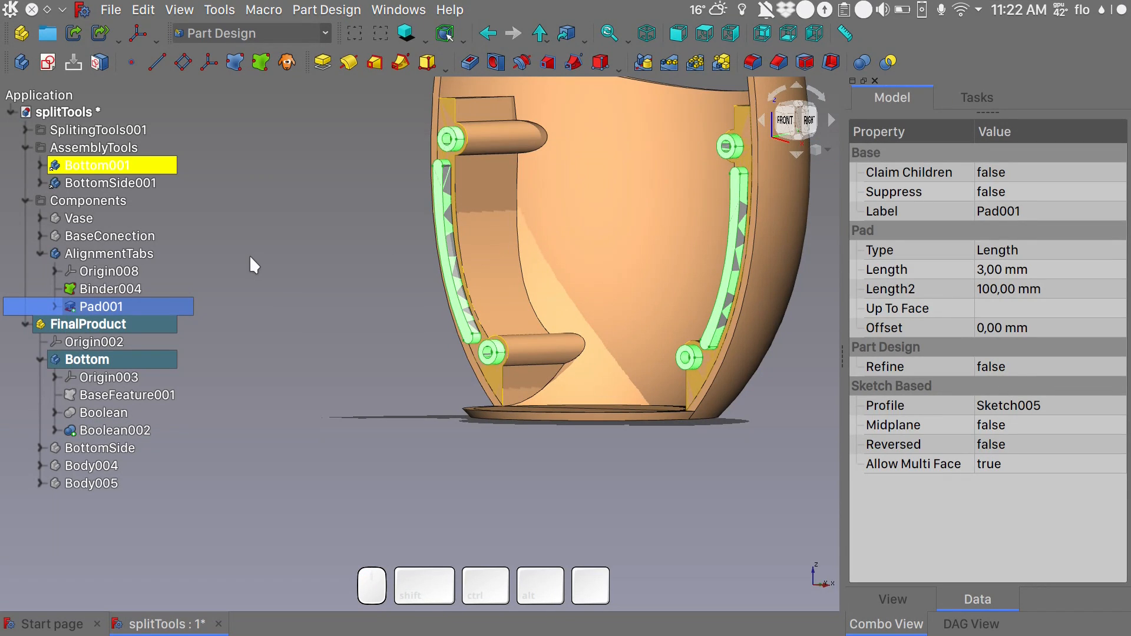
{"action": "left_click", "coordinate": [143, 253]}
{"action": "key", "text": "space"}
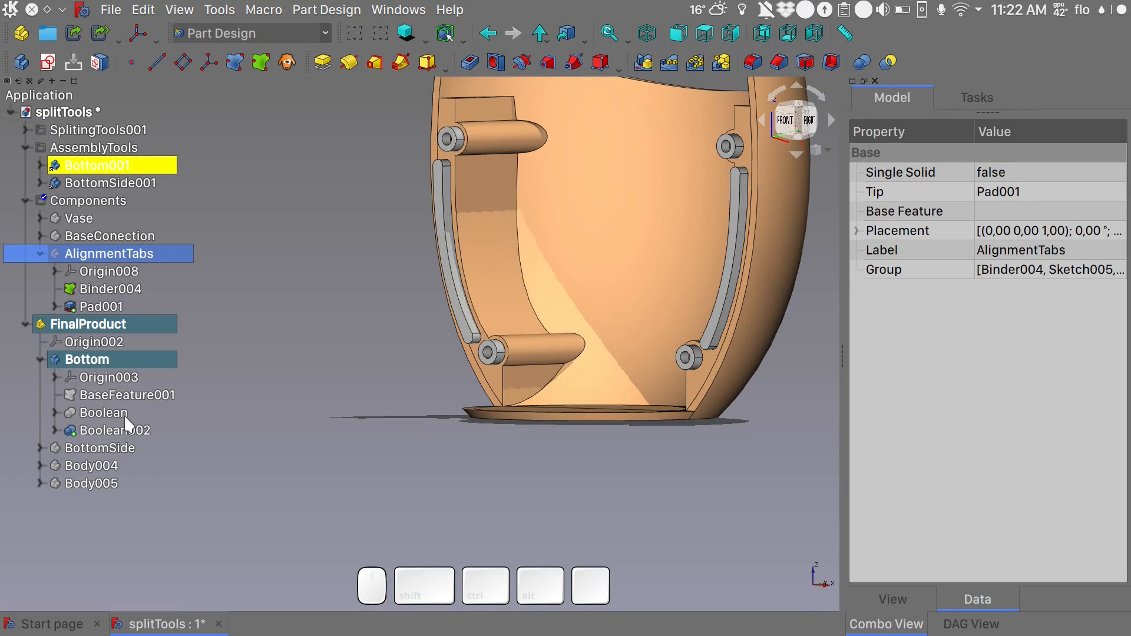
- Set Map Face Color to false for the Boolean002 feature of the Bottom body
{"action": "left_click", "coordinate": [125, 431]}
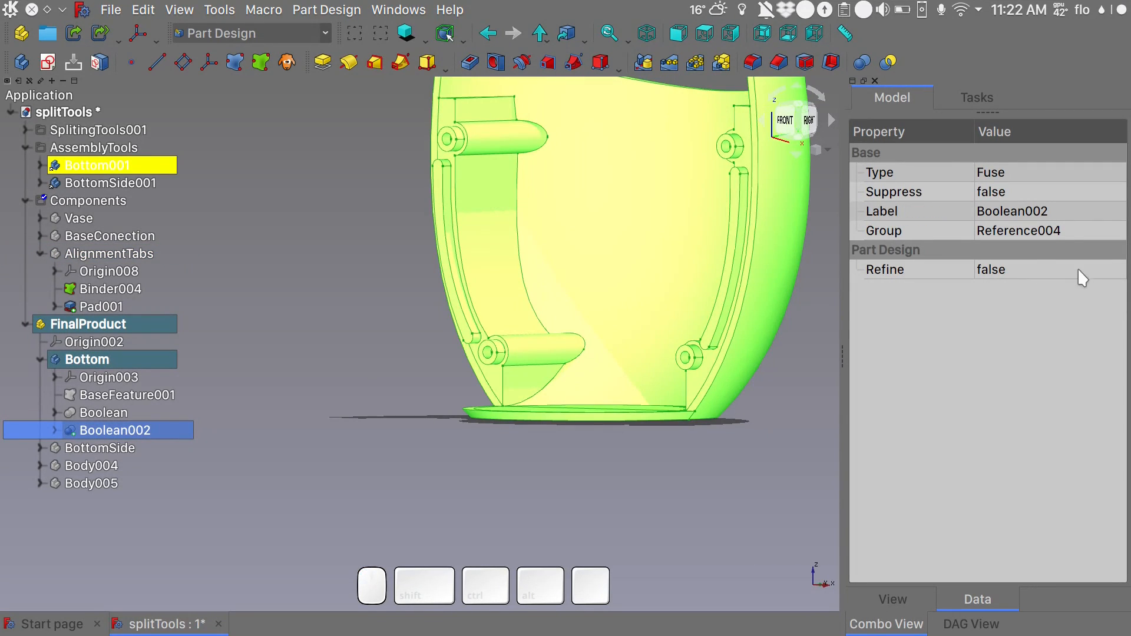
{"action": "left_click", "coordinate": [884, 600]}
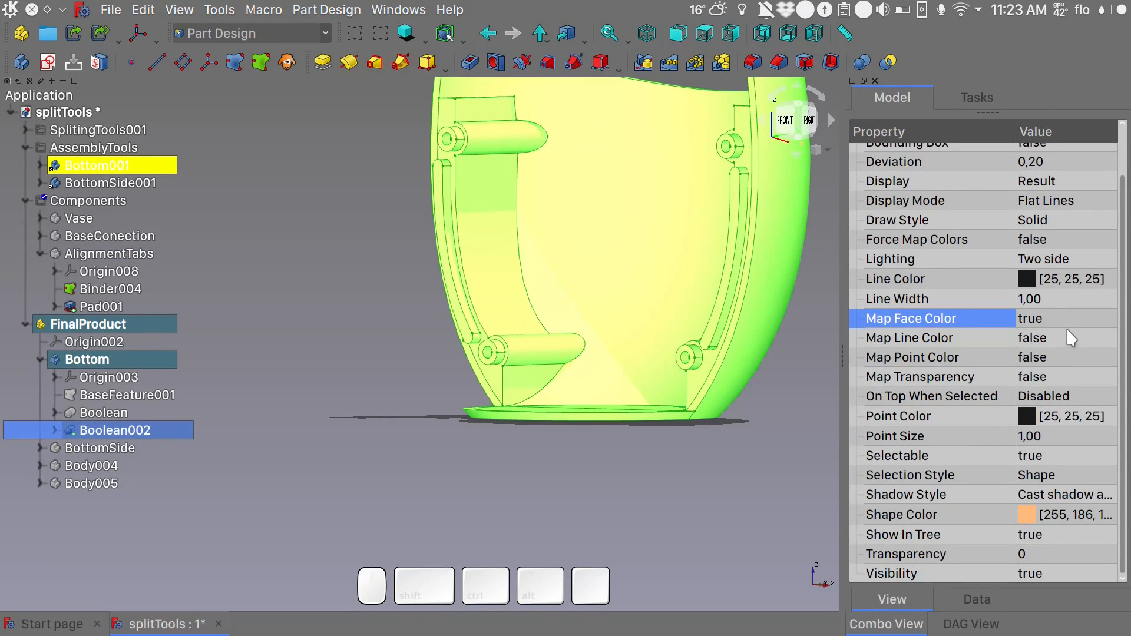
{"action": "left_click", "coordinate": [1040, 321]}
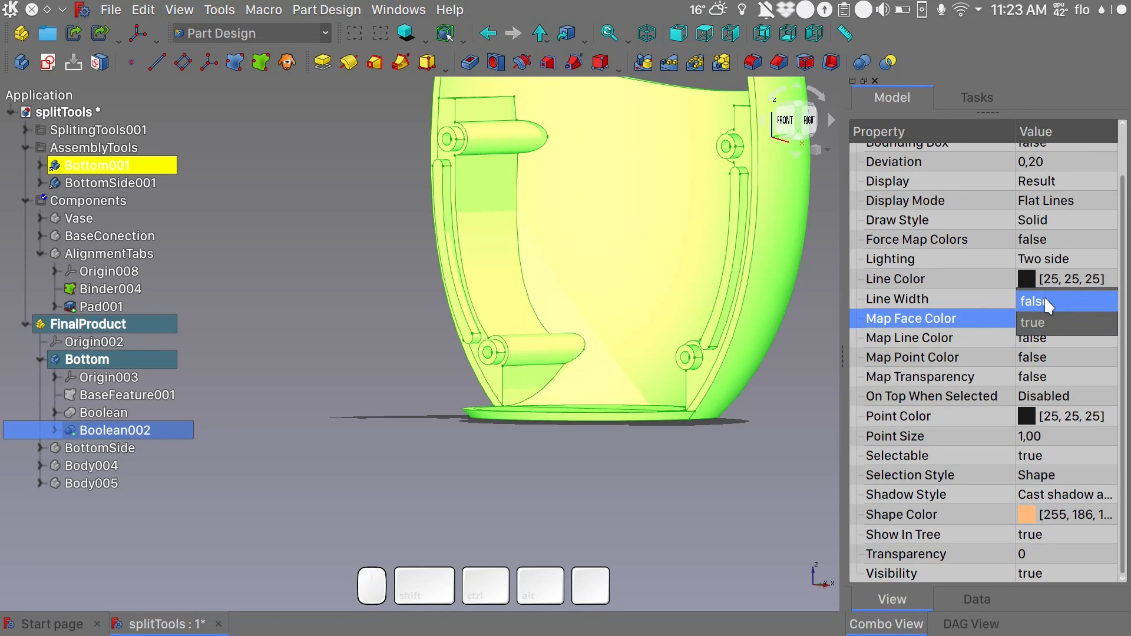
{"action": "left_click", "coordinate": [1043, 297]}
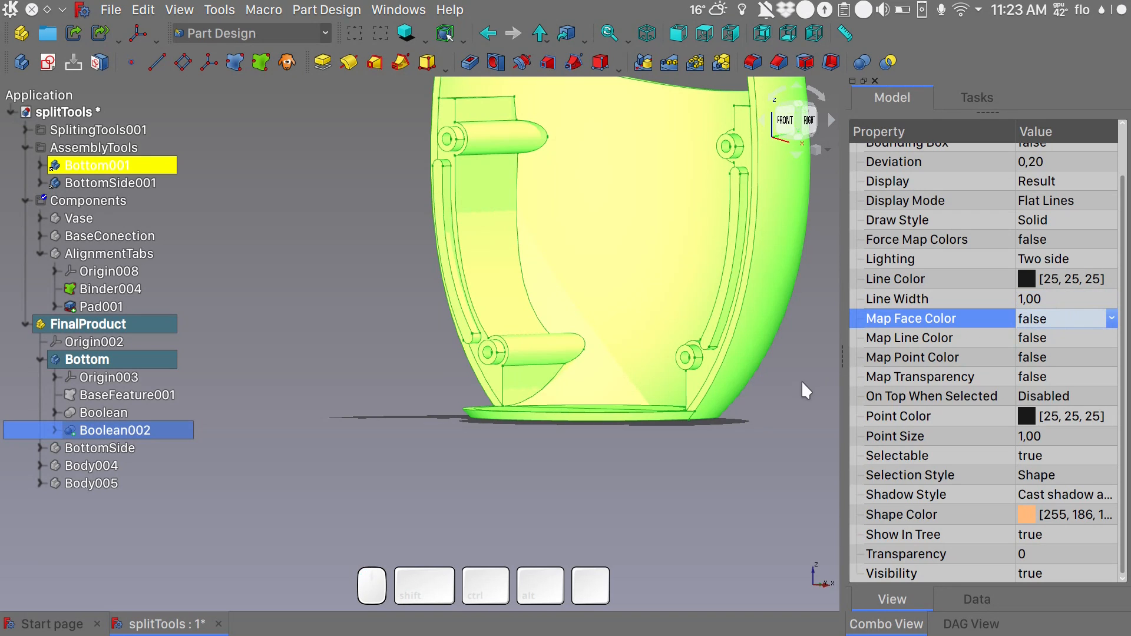
{"action": "left_click", "coordinate": [802, 384]}
- Show the AssemblyTools group and inspect the alignment tabs on the Bottom piece beside the mating BottomSide piece
{"action": "middle_click_drag", "start_coordinate": [786, 389], "coordinate": [774, 451], "text": "alt"}
{"action": "scroll", "coordinate": [579, 429], "scroll_direction": "down", "scroll_amount": 3}
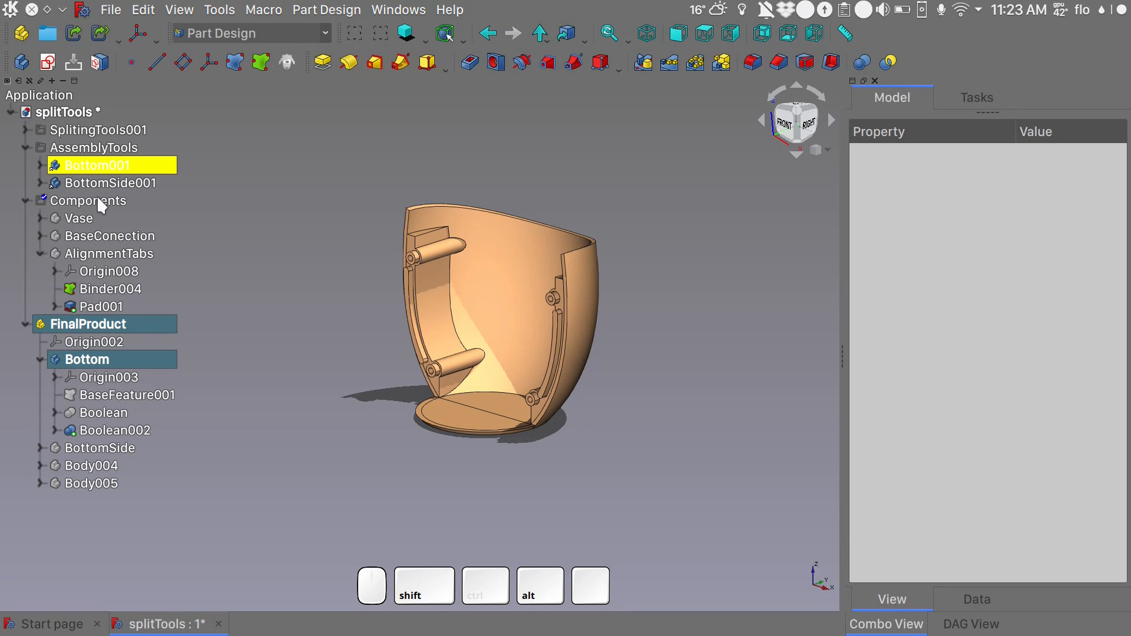
{"action": "left_click", "coordinate": [104, 150]}
{"action": "key", "text": "space"}
{"action": "middle_click_drag", "start_coordinate": [606, 479], "coordinate": [395, 445], "text": "shift"}
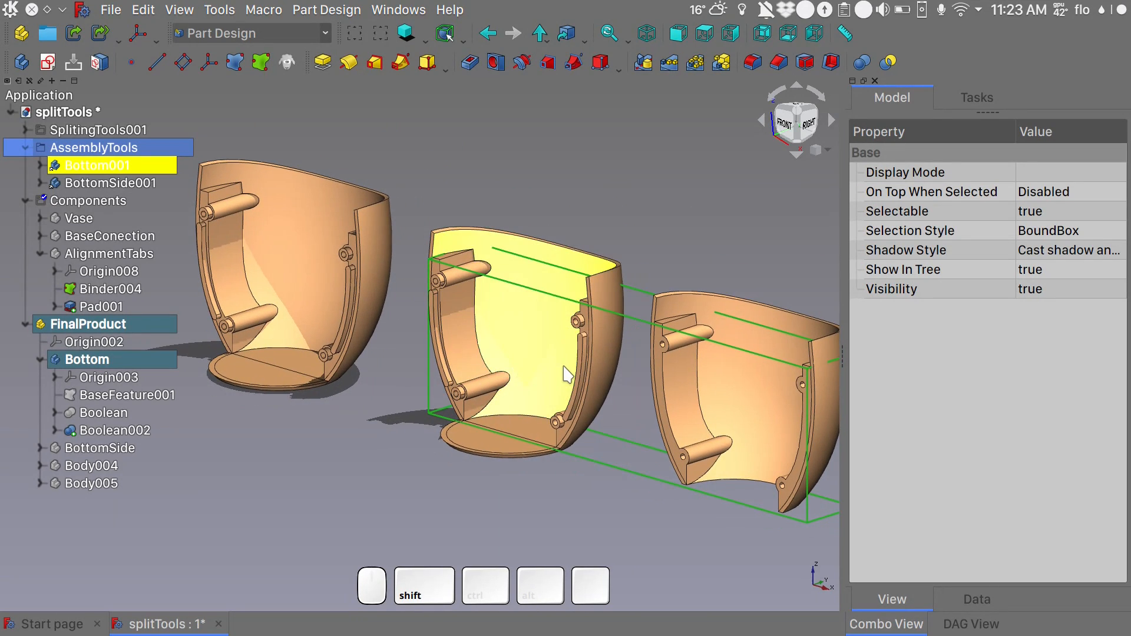
{"action": "scroll", "coordinate": [566, 374], "scroll_direction": "up", "scroll_amount": 5}
{"action": "scroll", "coordinate": [566, 374], "scroll_direction": "down", "scroll_amount": 5}
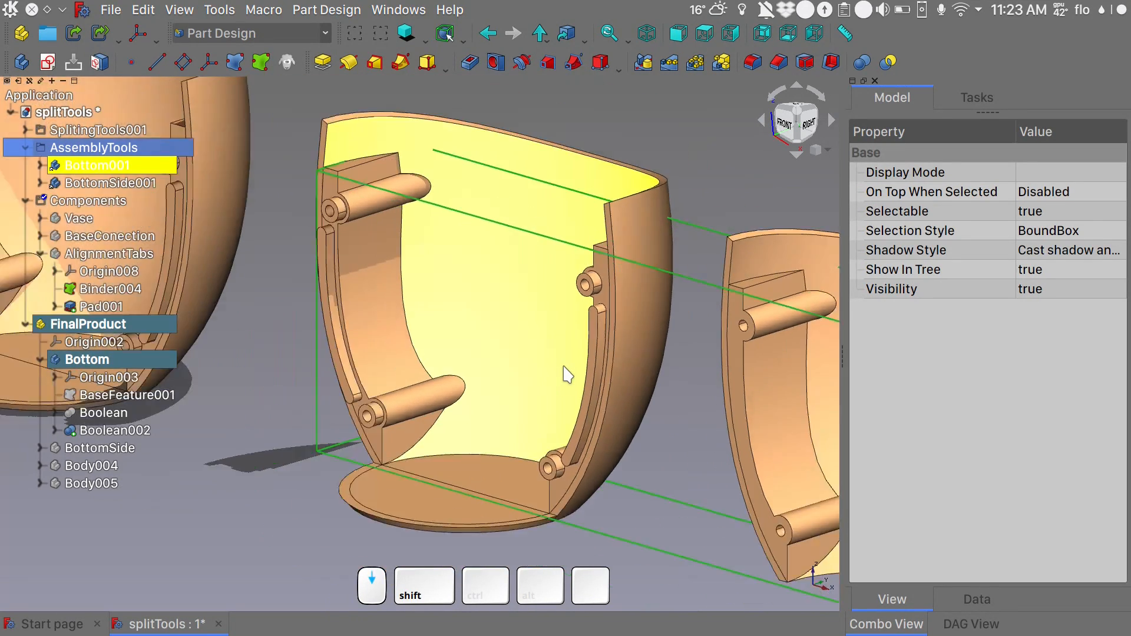
{"action": "scroll", "coordinate": [566, 374], "scroll_direction": "up", "scroll_amount": 2}
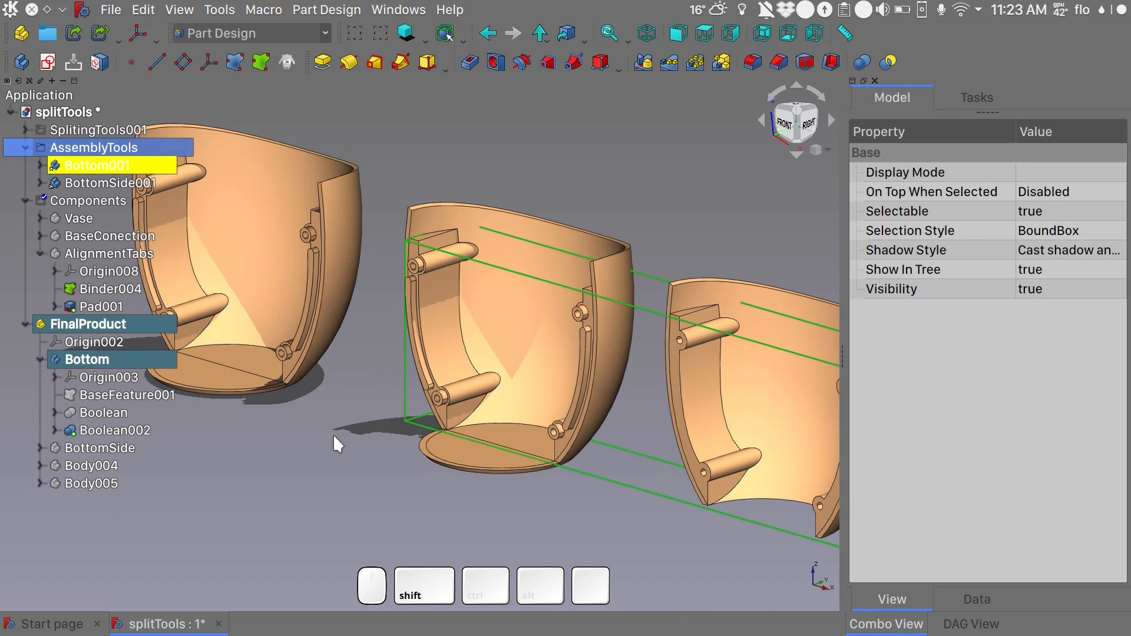
{"action": "scroll", "coordinate": [333, 433], "scroll_direction": "up", "scroll_amount": 3}
{"action": "middle_click_drag", "start_coordinate": [440, 402], "coordinate": [302, 397], "text": "shift"}
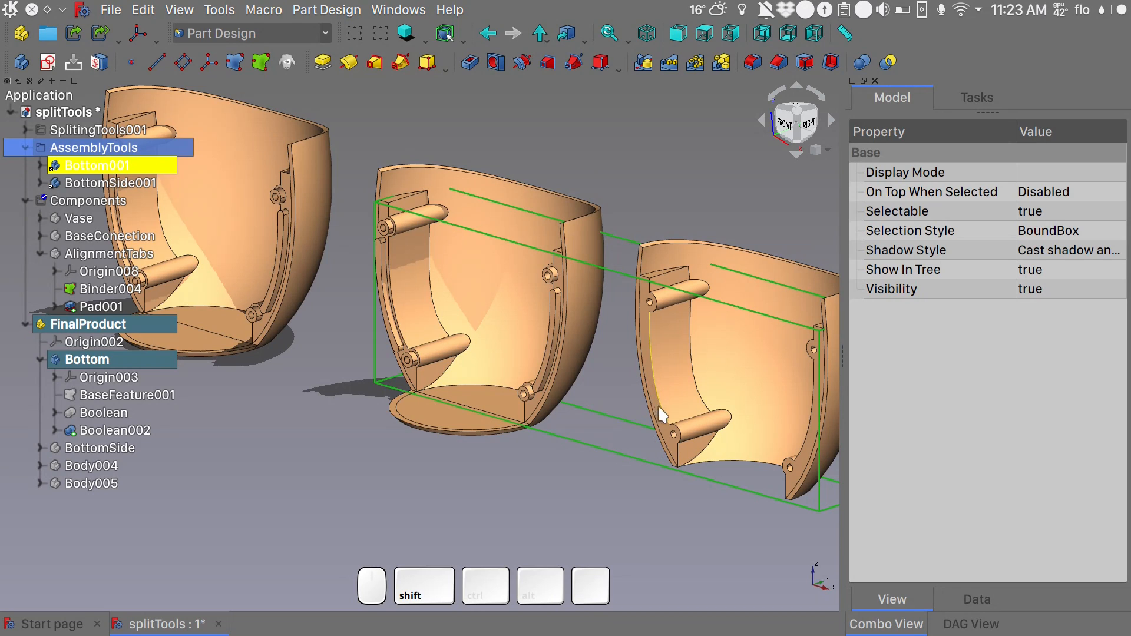
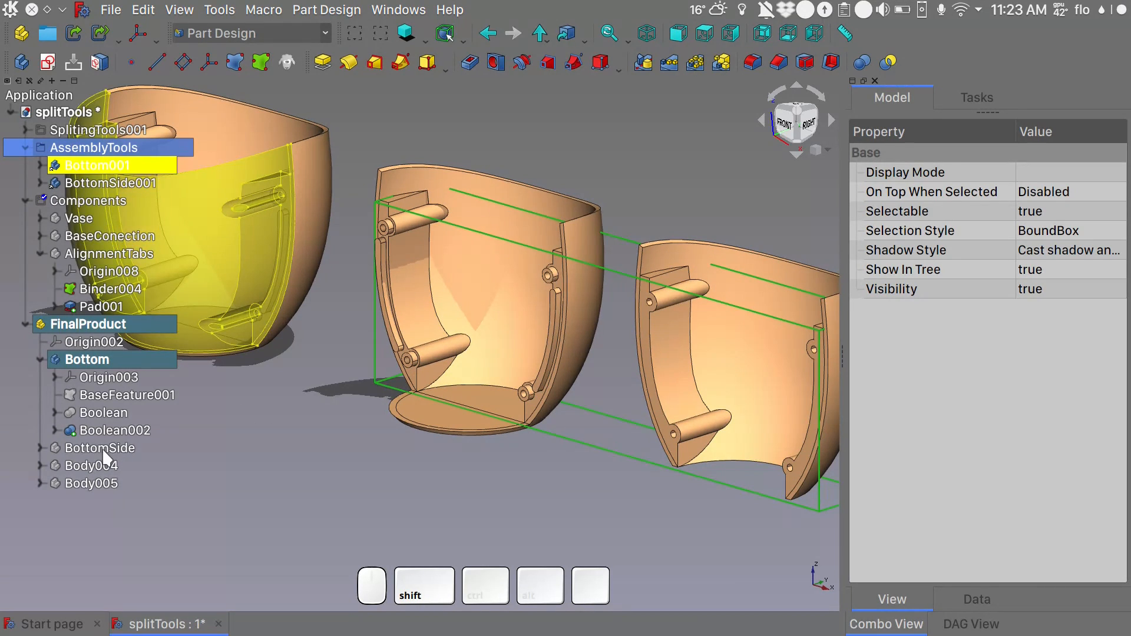
- Hide the Bottom body and show the BottomSide body, turned so its connector faces are in view
{"action": "left_click", "coordinate": [104, 362]}
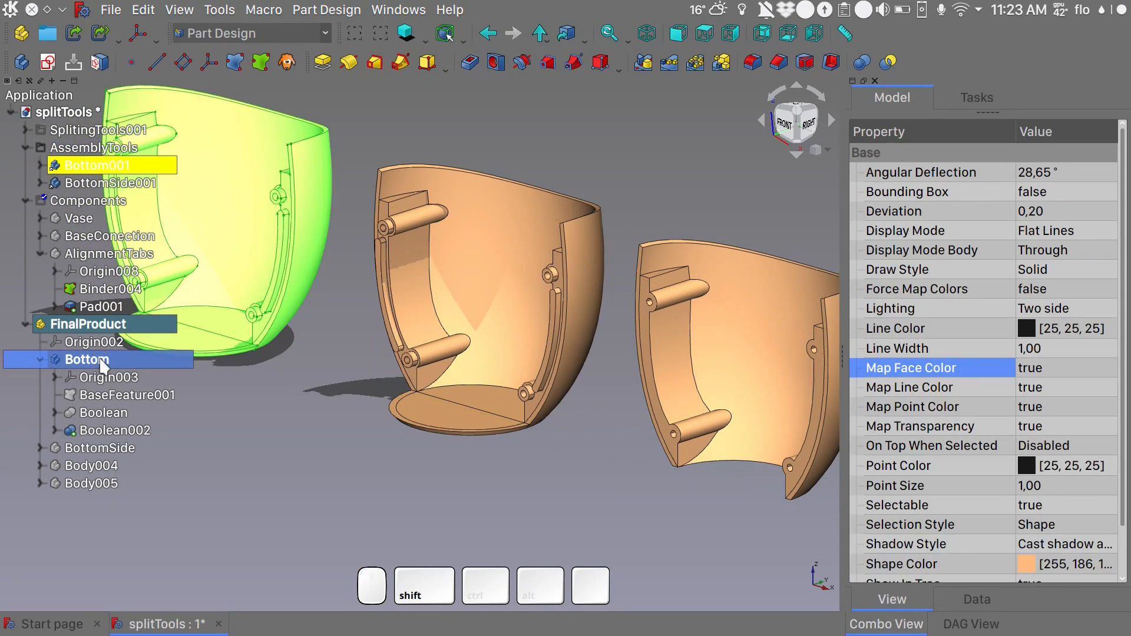
{"action": "key", "text": "space"}
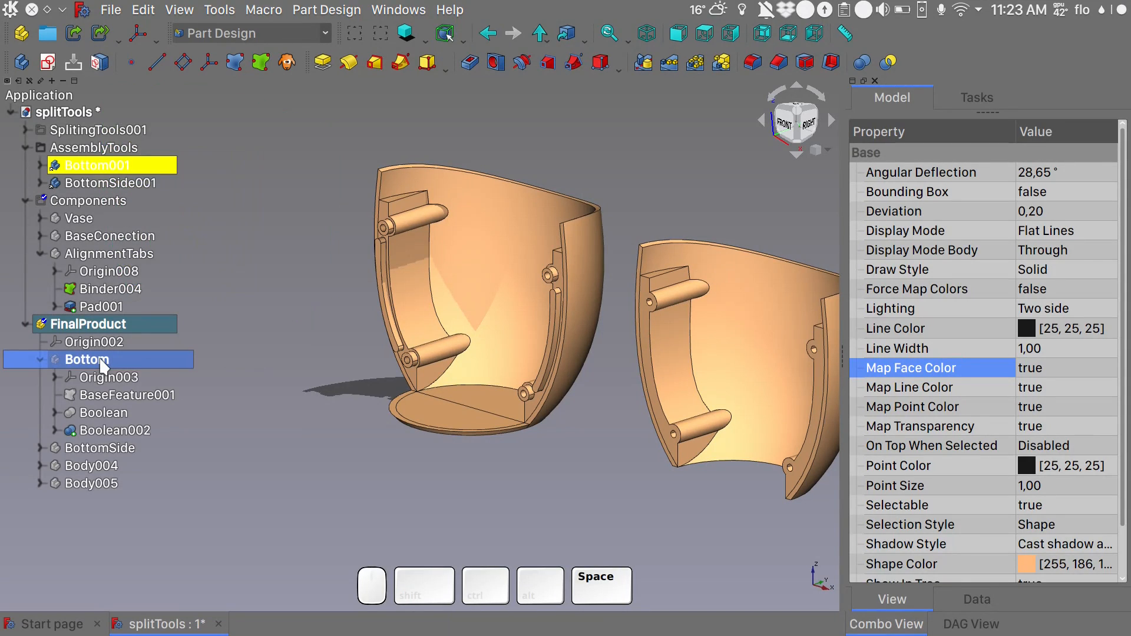
{"action": "left_click", "coordinate": [101, 450]}
{"action": "key", "text": "space"}
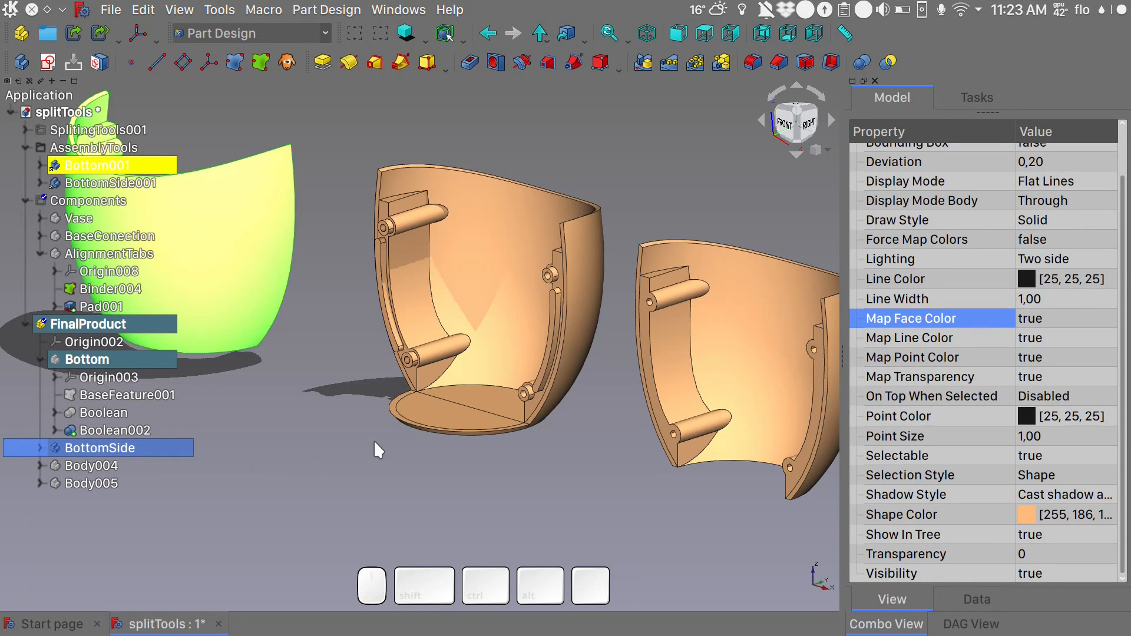
{"action": "left_click_drag", "start_coordinate": [405, 452], "coordinate": [99, 472], "text": "alt"}
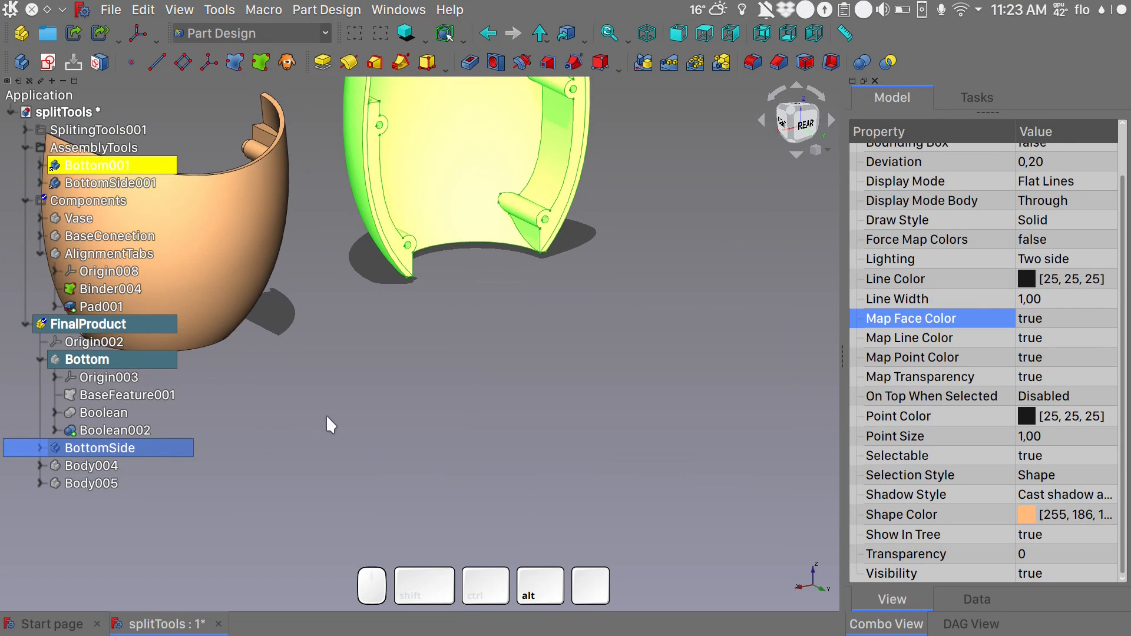
{"action": "middle_click_drag", "start_coordinate": [394, 359], "coordinate": [492, 396], "text": "shift"}
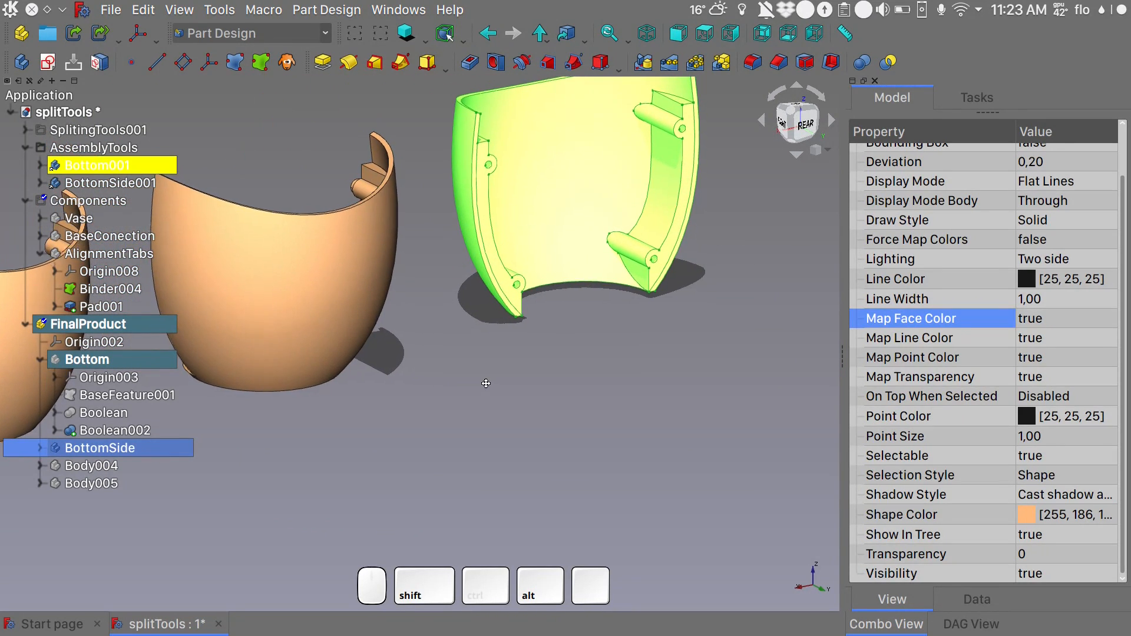
- Activate the BottomSide body and cut Pad001 of the AlignmentTabs body from it with a Boolean operation
{"action": "double_click", "coordinate": [121, 446]}
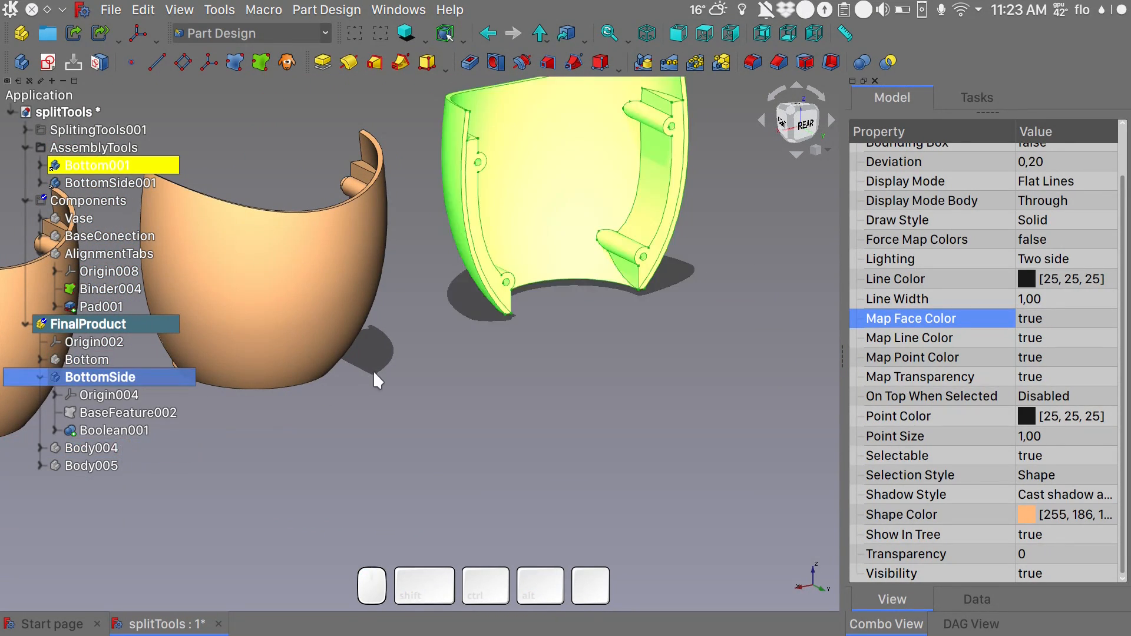
{"action": "left_click", "coordinate": [863, 63]}
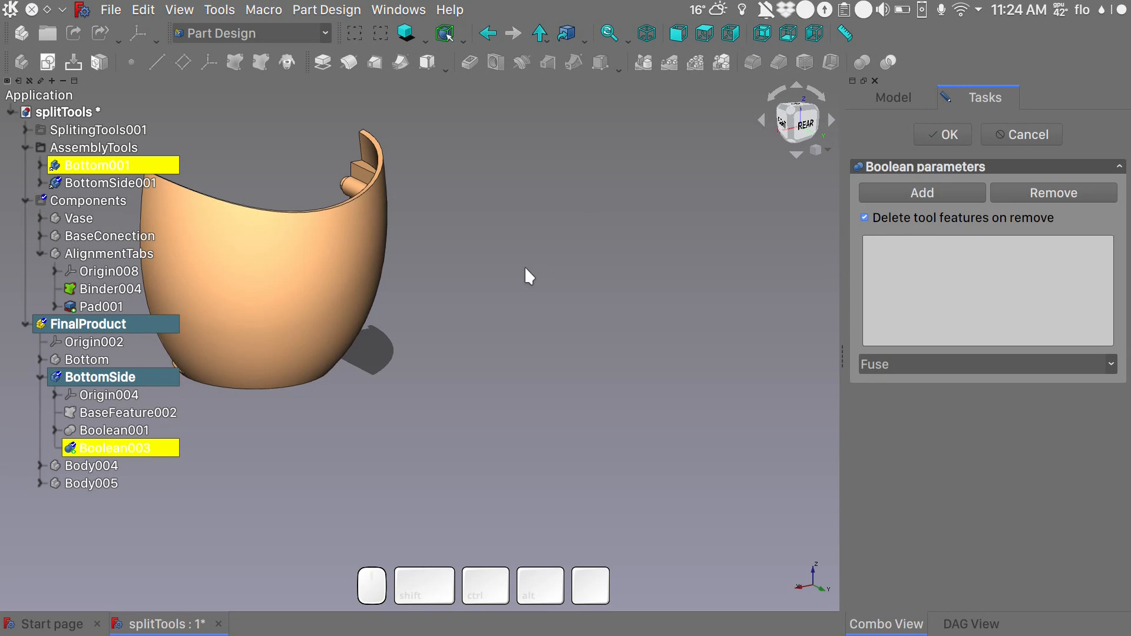
{"action": "left_click", "coordinate": [107, 307]}
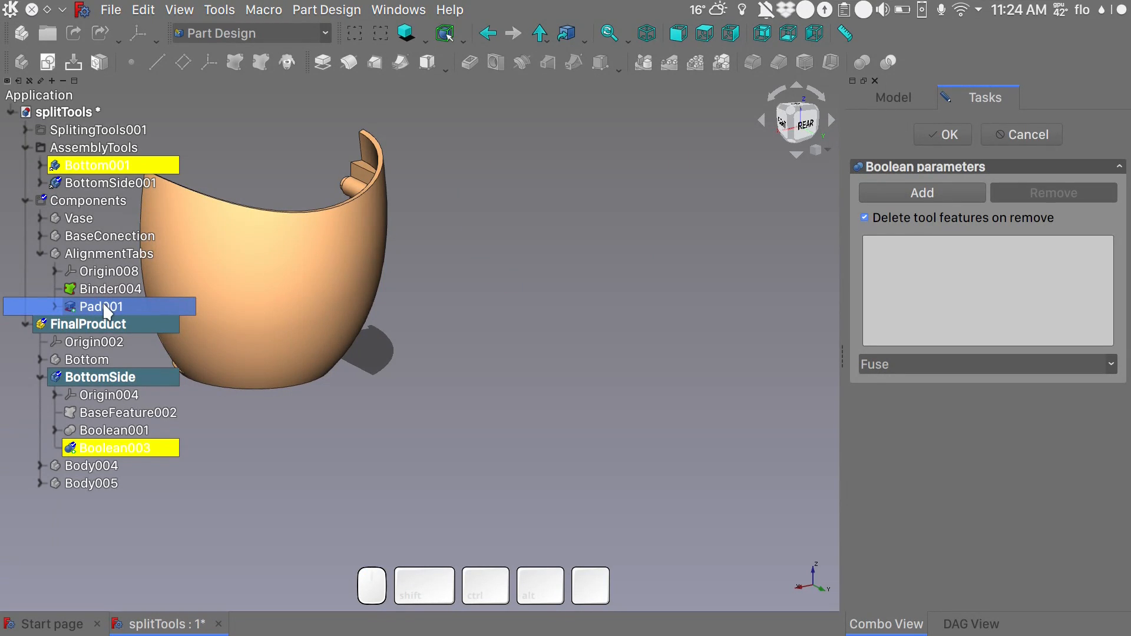
{"action": "left_click", "coordinate": [112, 258]}
{"action": "key", "text": "space"}
{"action": "left_click", "coordinate": [543, 337]}
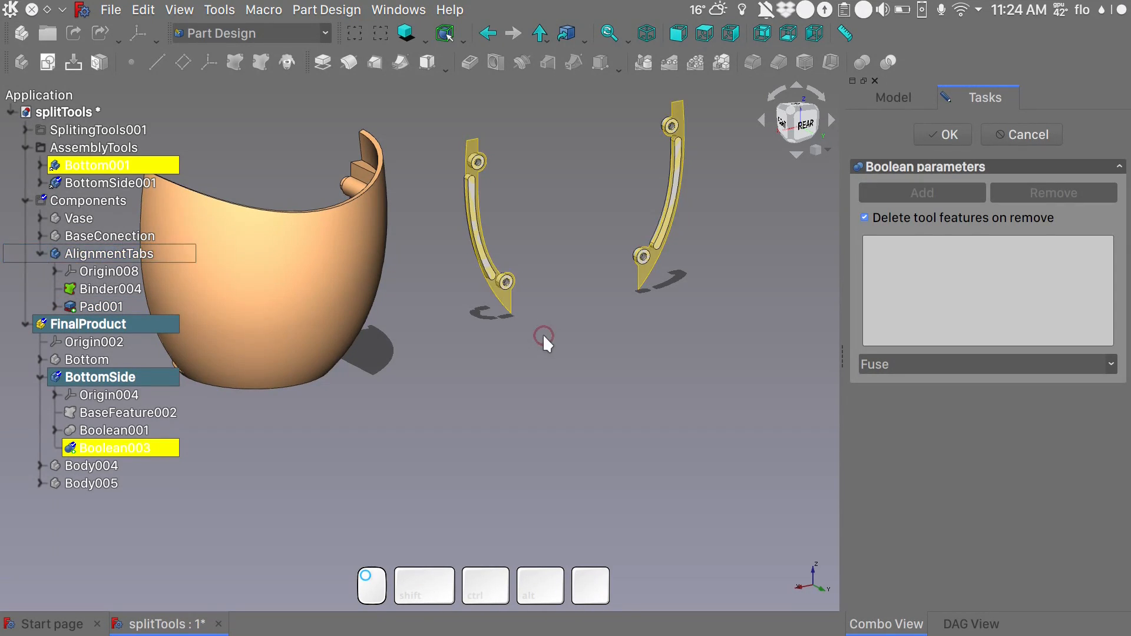
{"action": "left_click", "coordinate": [112, 309]}
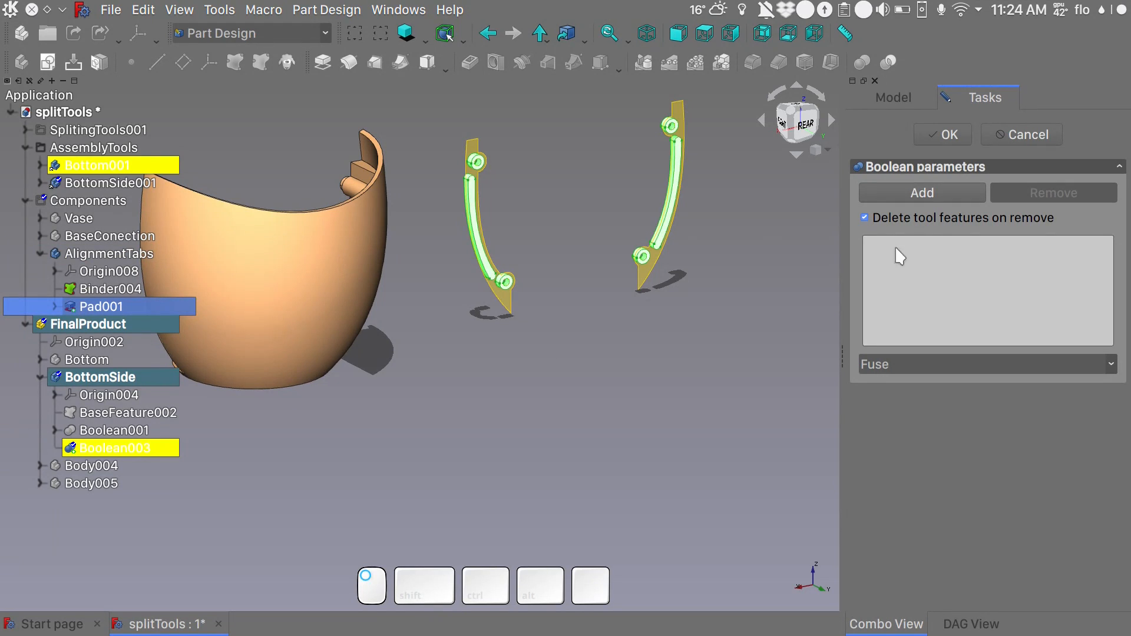
{"action": "left_click", "coordinate": [953, 364]}
{"action": "left_click", "coordinate": [931, 391]}
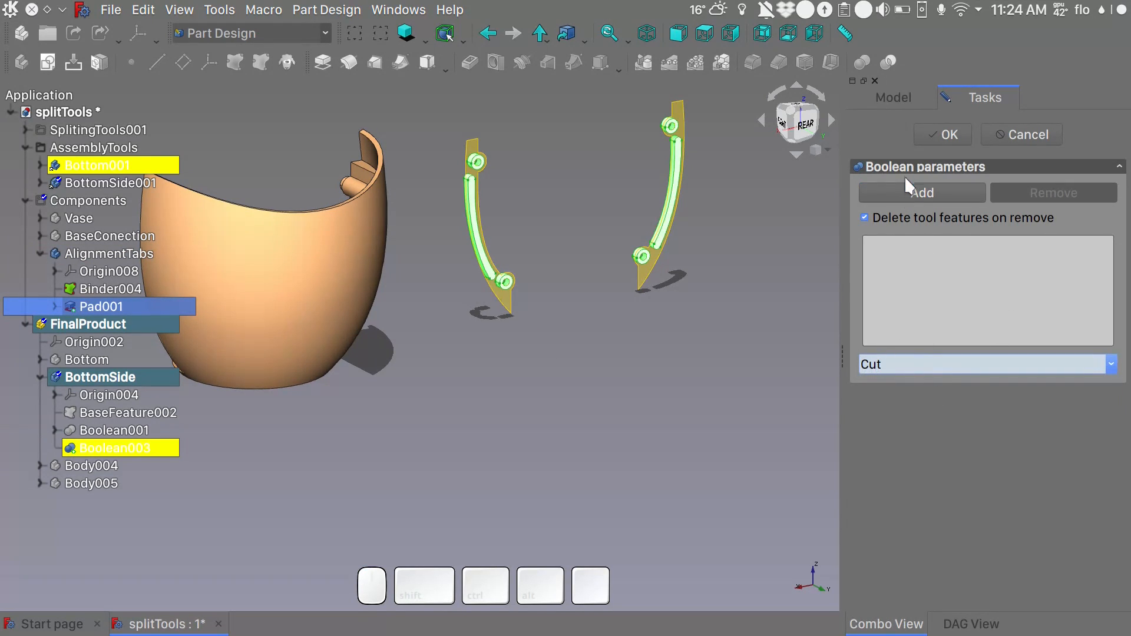
{"action": "left_click", "coordinate": [907, 191]}
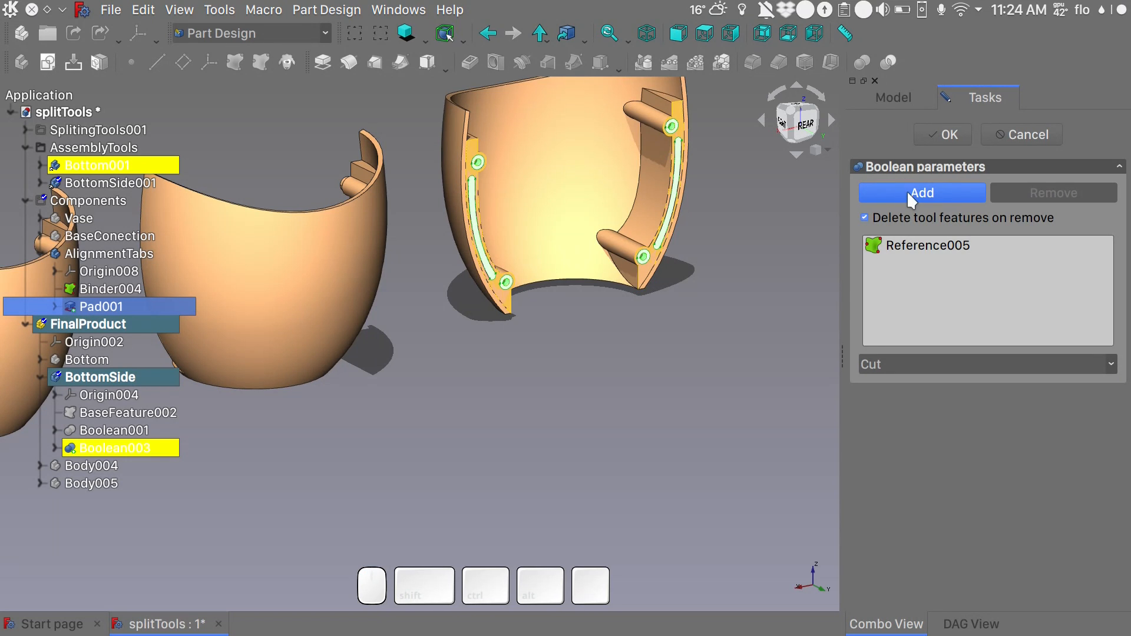
{"action": "left_click", "coordinate": [943, 134]}
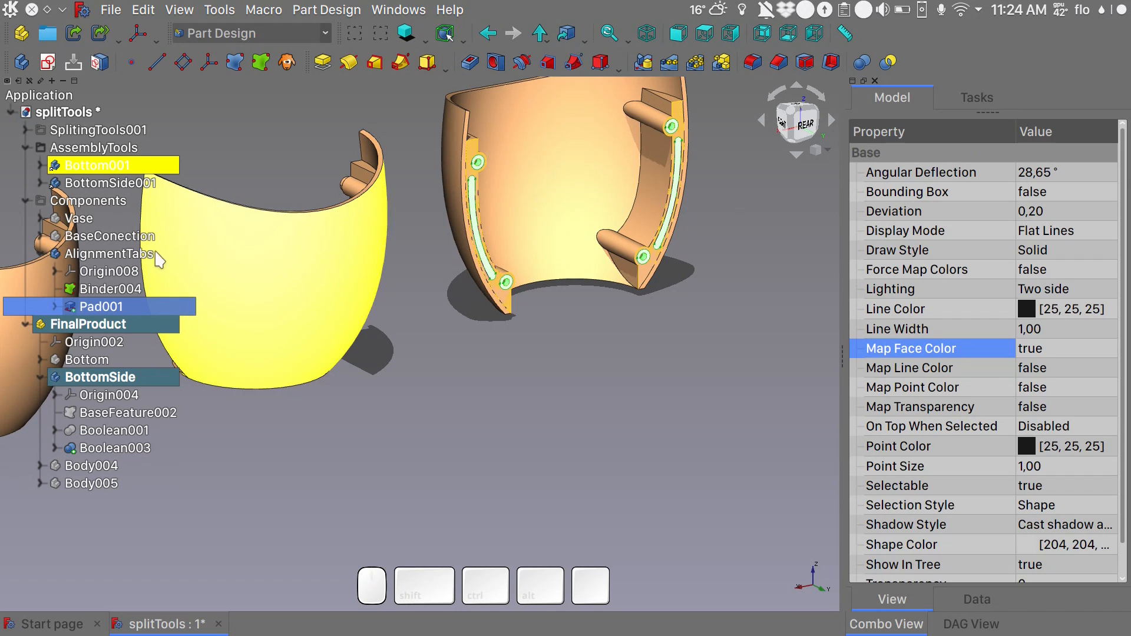
- Hide the AlignmentTabs body and inspect the tab recesses cut into the BottomSide connector faces against the tabs on the Bottom piece
{"action": "left_click", "coordinate": [140, 257]}
{"action": "key", "text": "space"}
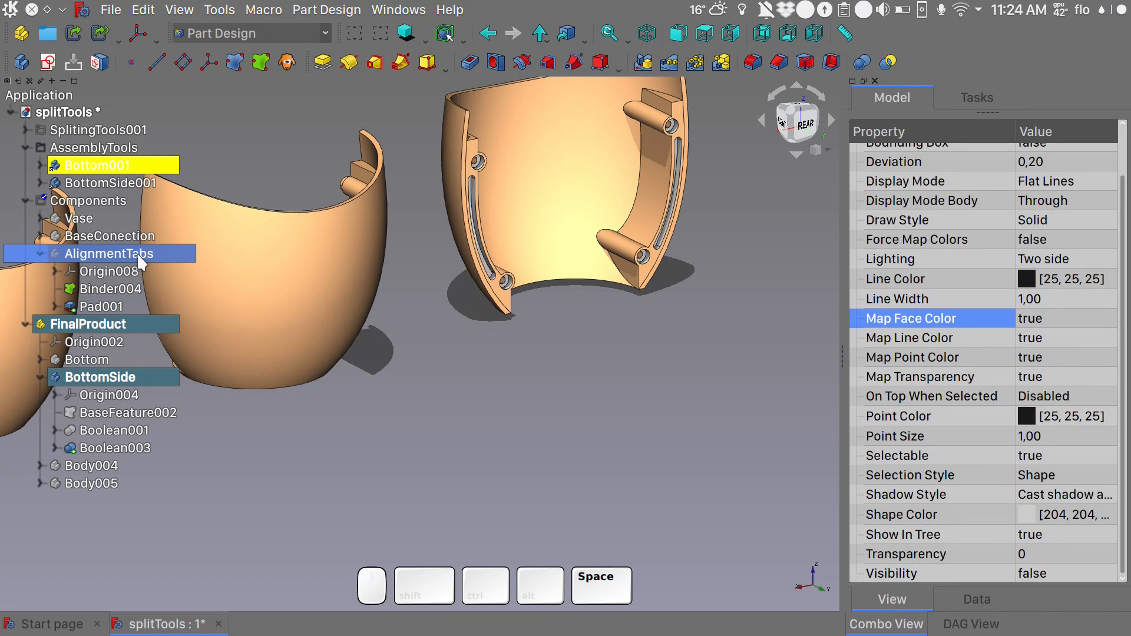
{"action": "middle_click_drag", "start_coordinate": [622, 350], "coordinate": [665, 303], "text": "alt"}
{"action": "scroll", "coordinate": [666, 309], "scroll_direction": "up", "scroll_amount": 6}
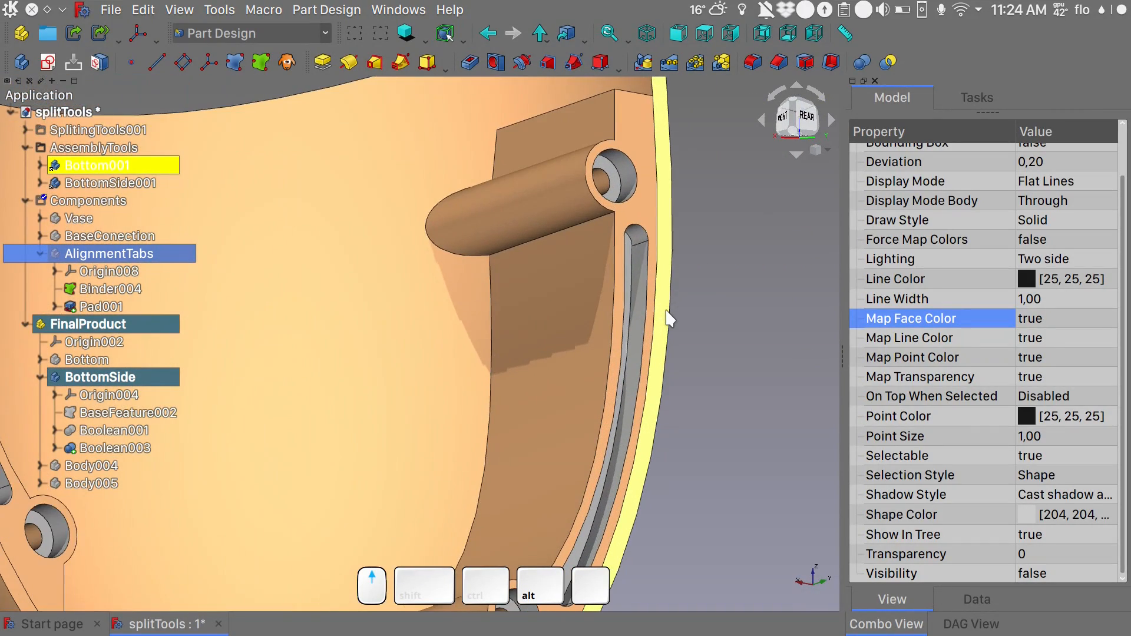
{"action": "scroll", "coordinate": [668, 318], "scroll_direction": "down", "scroll_amount": 5}
{"action": "mouse_move", "coordinate": [665, 341]}
{"action": "middle_mouse_down", "text": "alt"}
{"action": "mouse_move", "coordinate": [675, 362]}
{"action": "mouse_move", "coordinate": [673, 346]}
{"action": "middle_mouse_up", "text": "alt"}
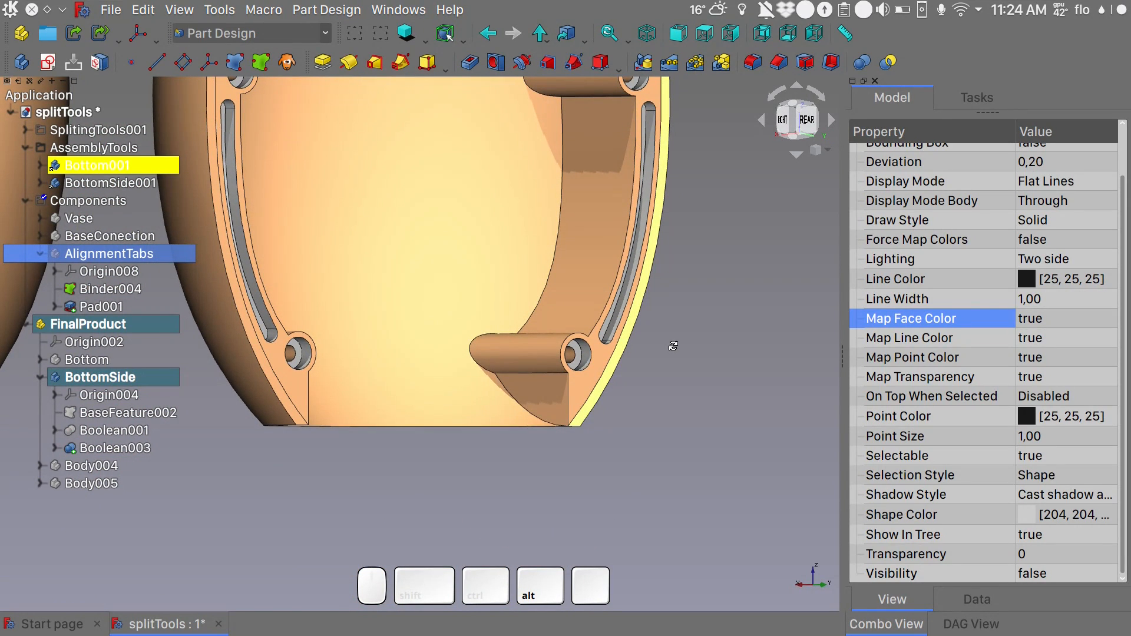
{"action": "middle_click_drag", "start_coordinate": [674, 346], "coordinate": [498, 437], "text": "alt"}
{"action": "scroll", "coordinate": [677, 340], "scroll_direction": "down", "scroll_amount": 5}
{"action": "middle_click_drag", "start_coordinate": [427, 438], "coordinate": [699, 416], "text": "shift"}
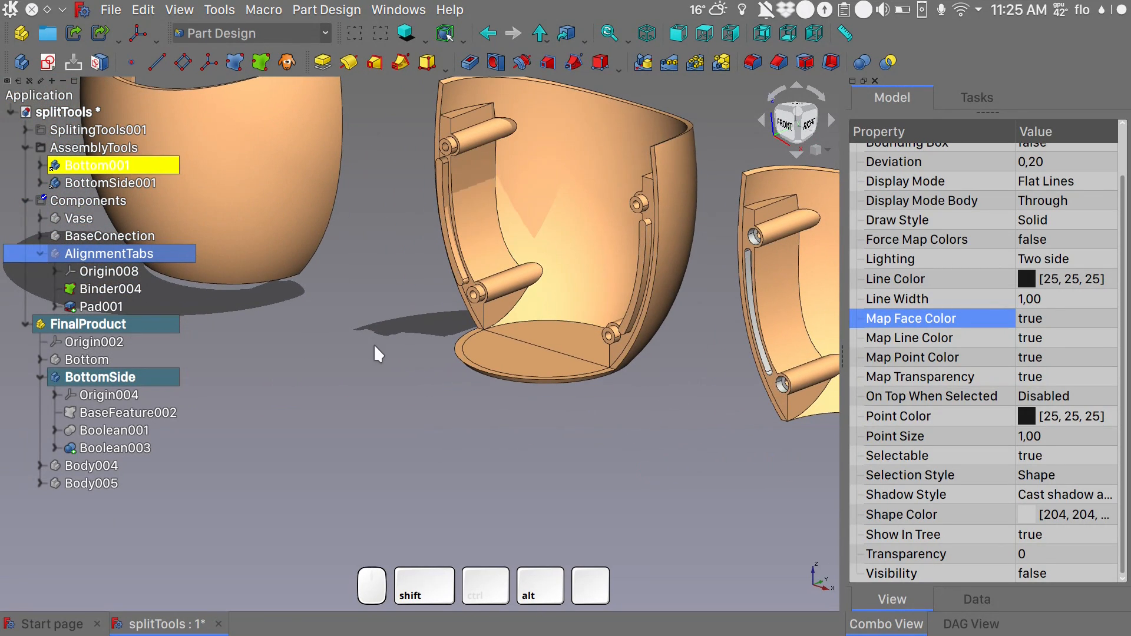
- Activate and show the Bottom body, and hide the BottomSide body
{"action": "double_click", "coordinate": [88, 359]}
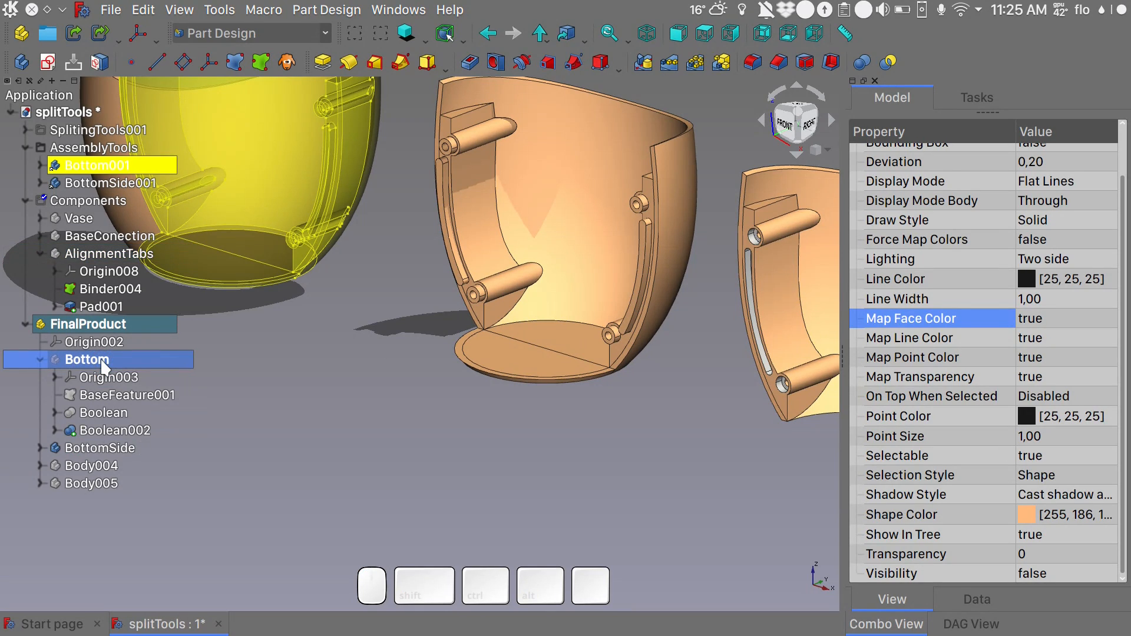
{"action": "key", "text": "space"}
{"action": "left_click", "coordinate": [89, 449]}
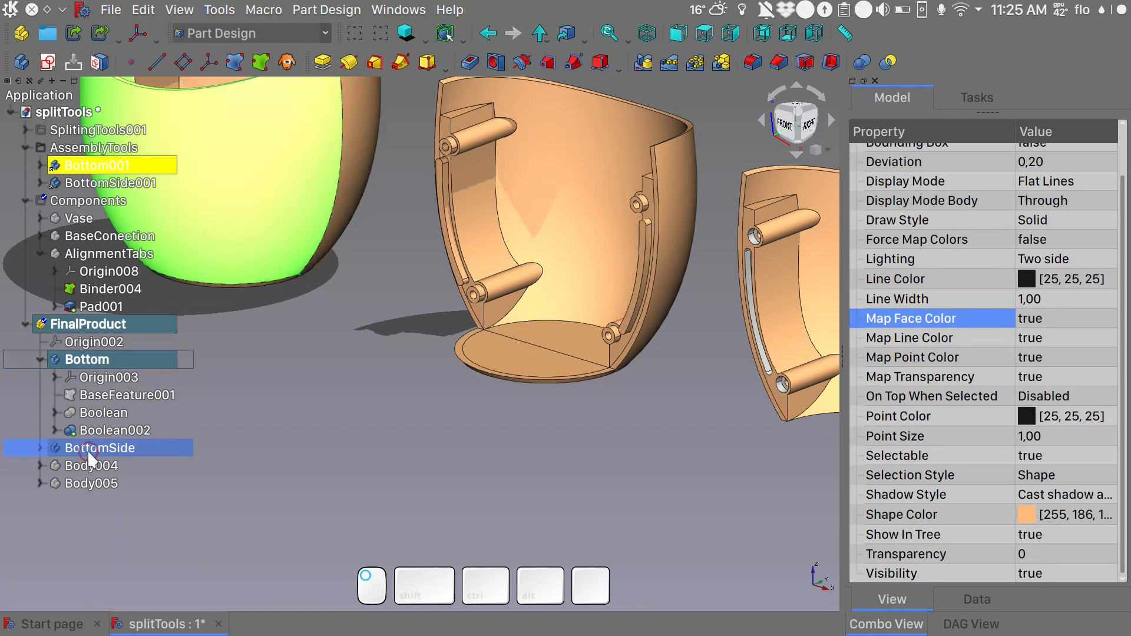
{"action": "key", "text": "space"}
{"action": "middle_click_drag", "start_coordinate": [287, 390], "coordinate": [431, 505], "text": "shift"}
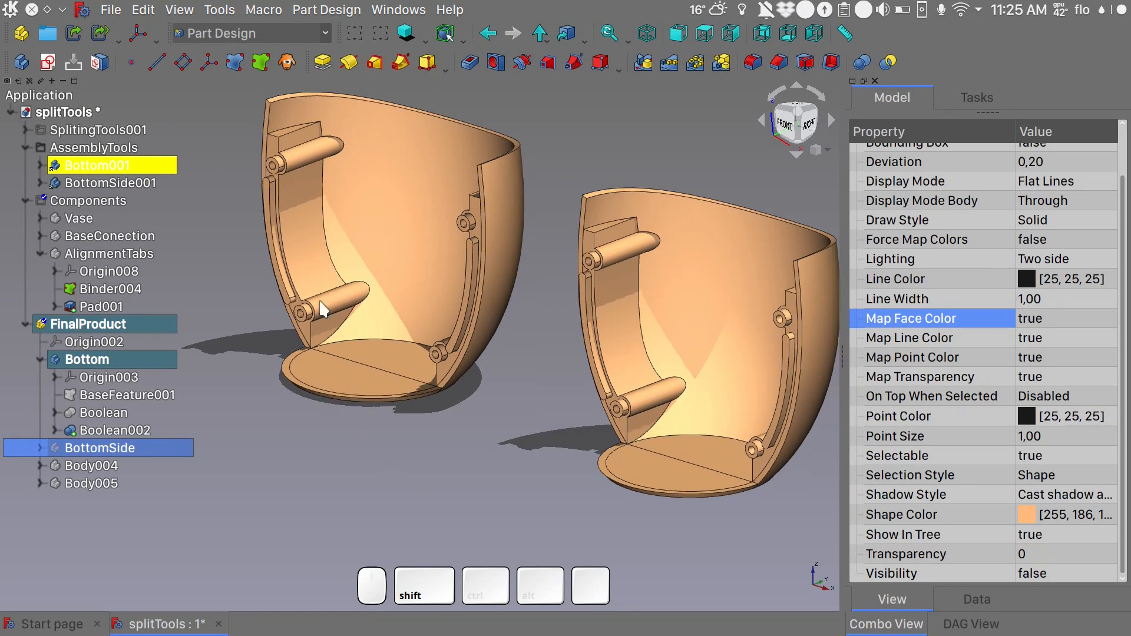
- Chamfer the inner edges of one connector face on the Bottom piece, beside its tab and screw posts, with a size of 0,5 mm
{"action": "left_click", "coordinate": [293, 263]}
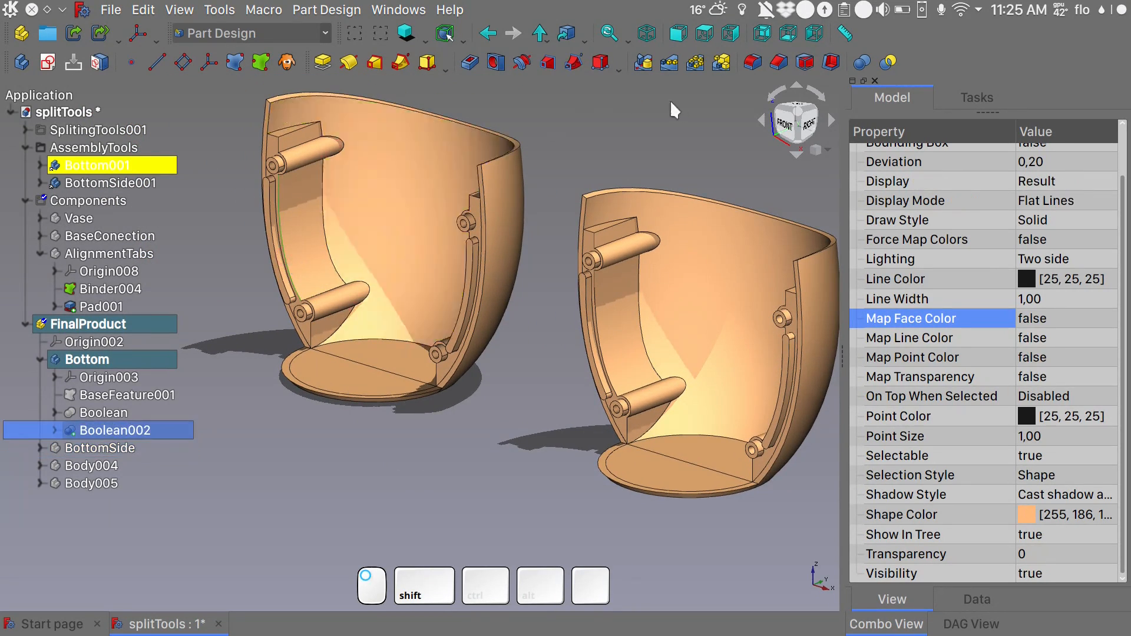
{"action": "left_click", "coordinate": [784, 68]}
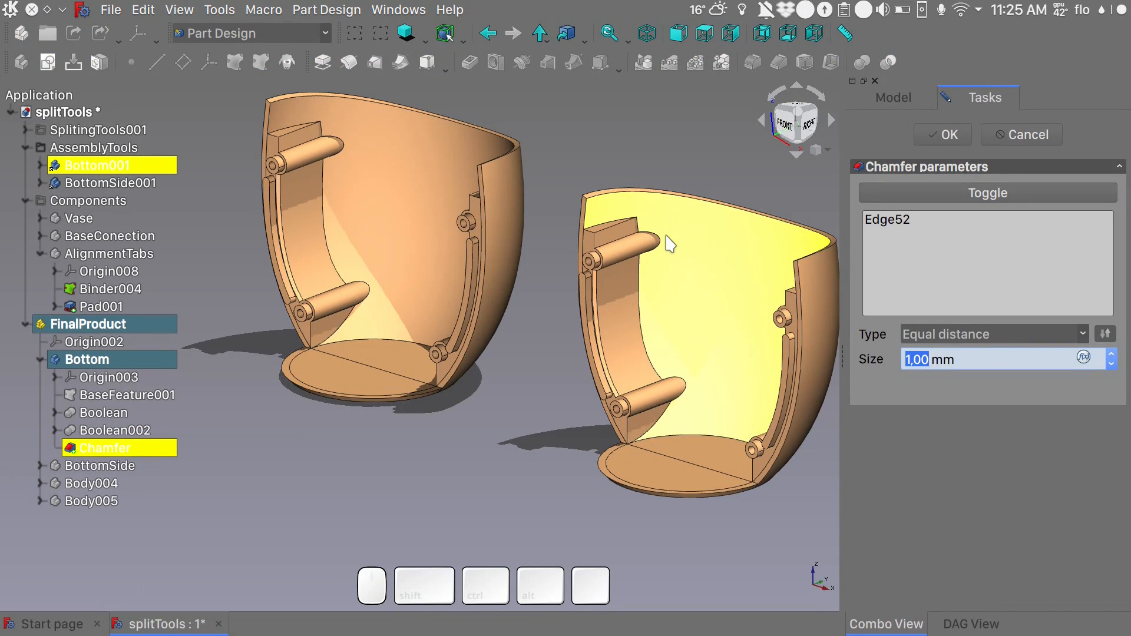
{"action": "scroll", "coordinate": [287, 189], "scroll_direction": "up", "scroll_amount": 5}
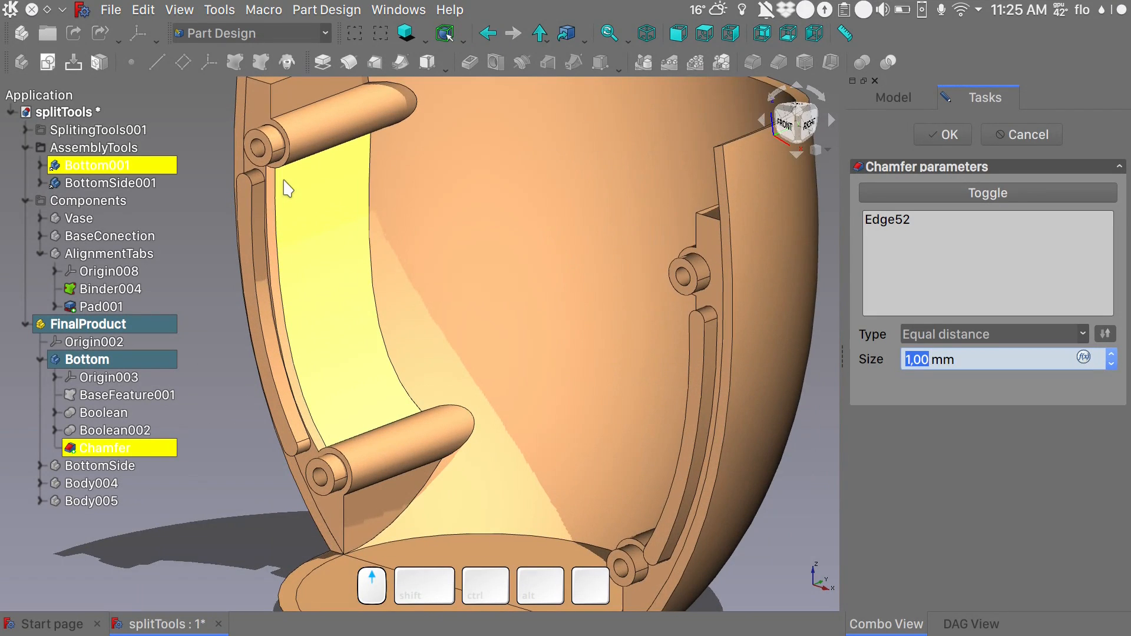
{"action": "left_click", "coordinate": [288, 165]}
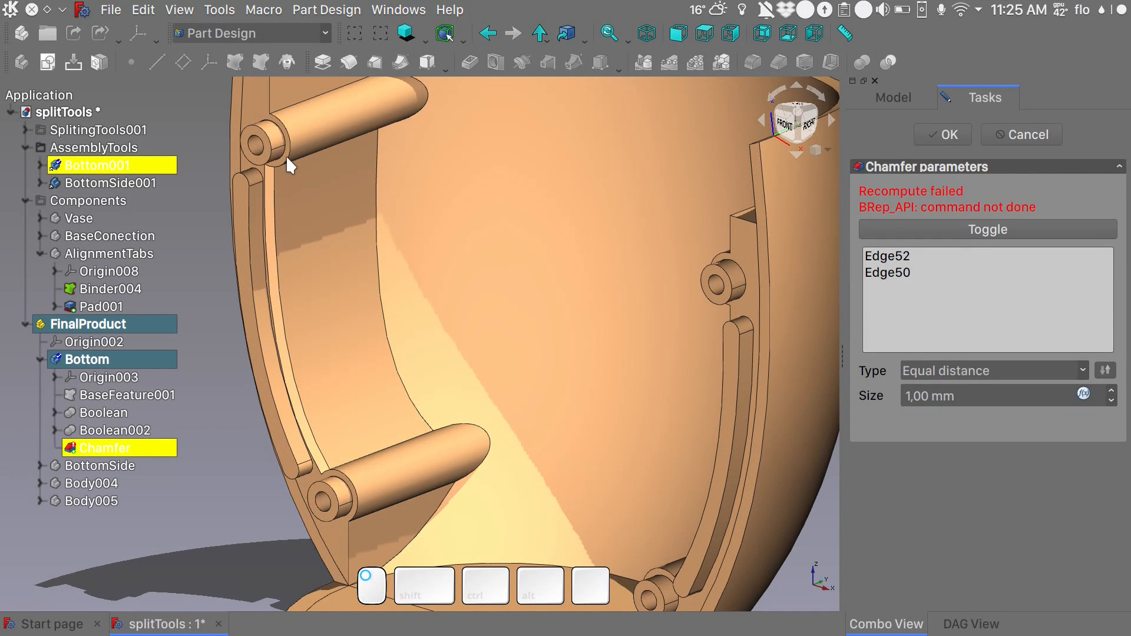
{"action": "double_click", "coordinate": [929, 396]}
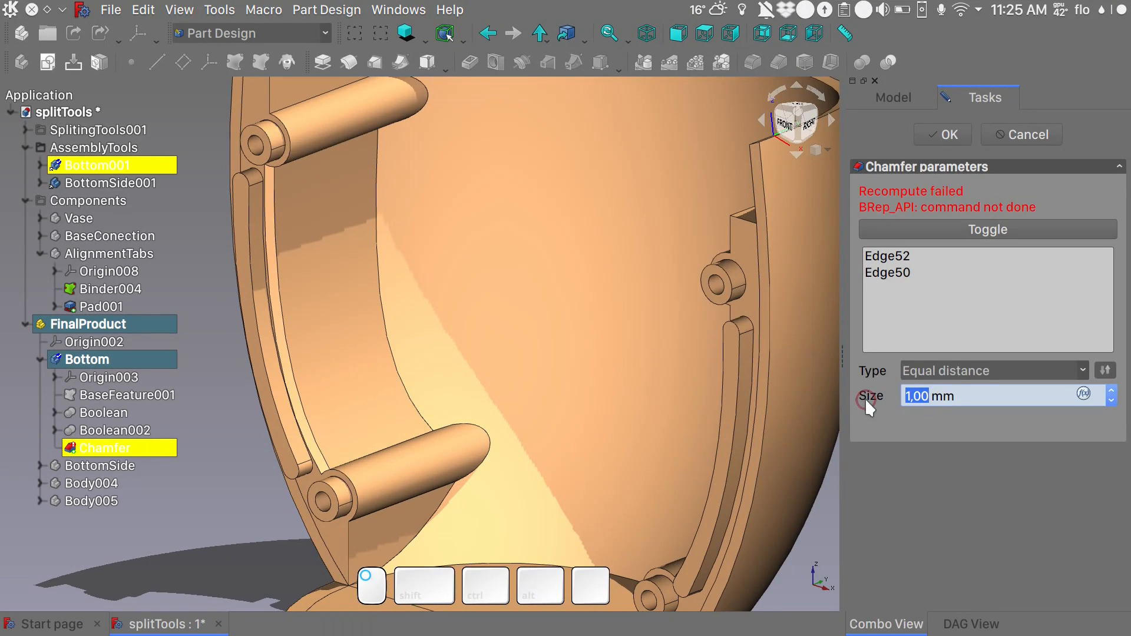
{"action": "type", "text": "0,5"}
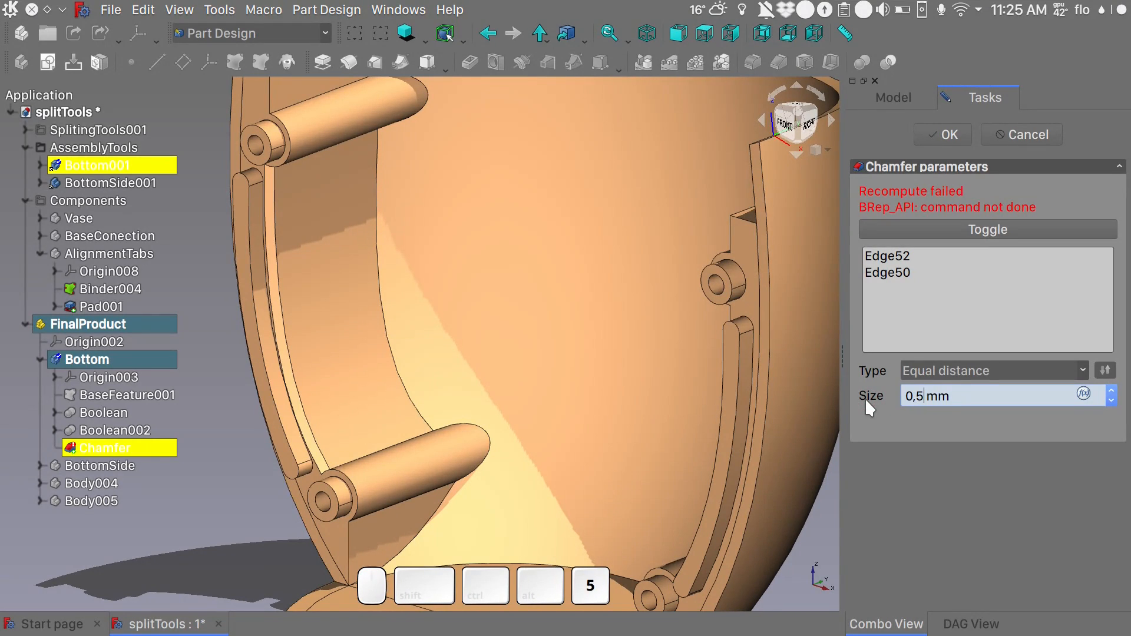
{"action": "left_click", "coordinate": [900, 417]}
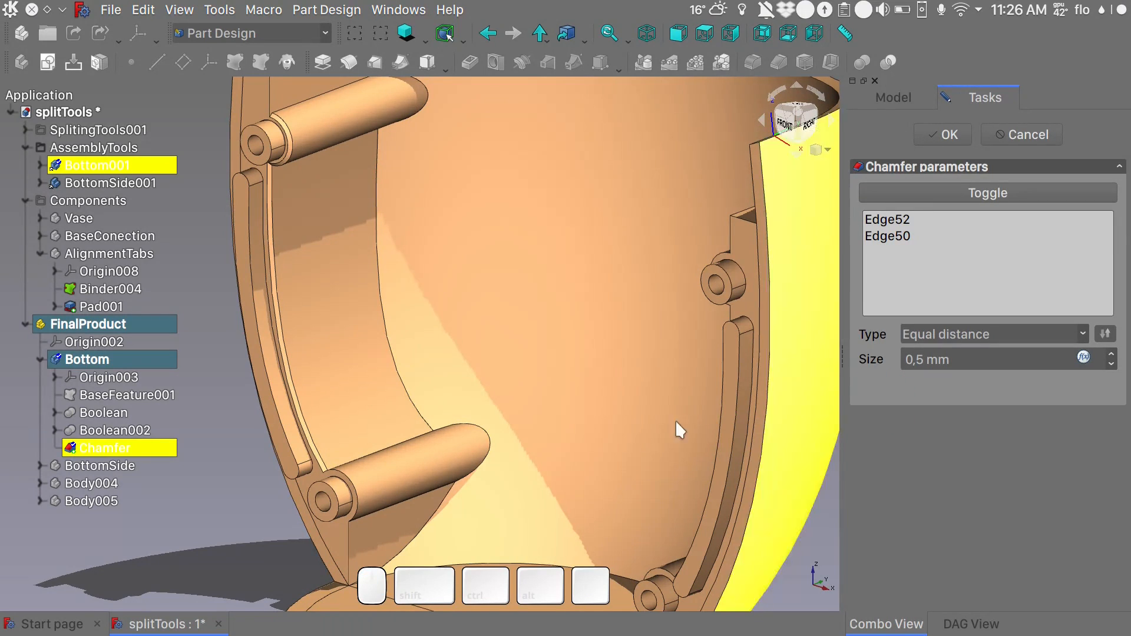
{"action": "left_click", "coordinate": [347, 489]}
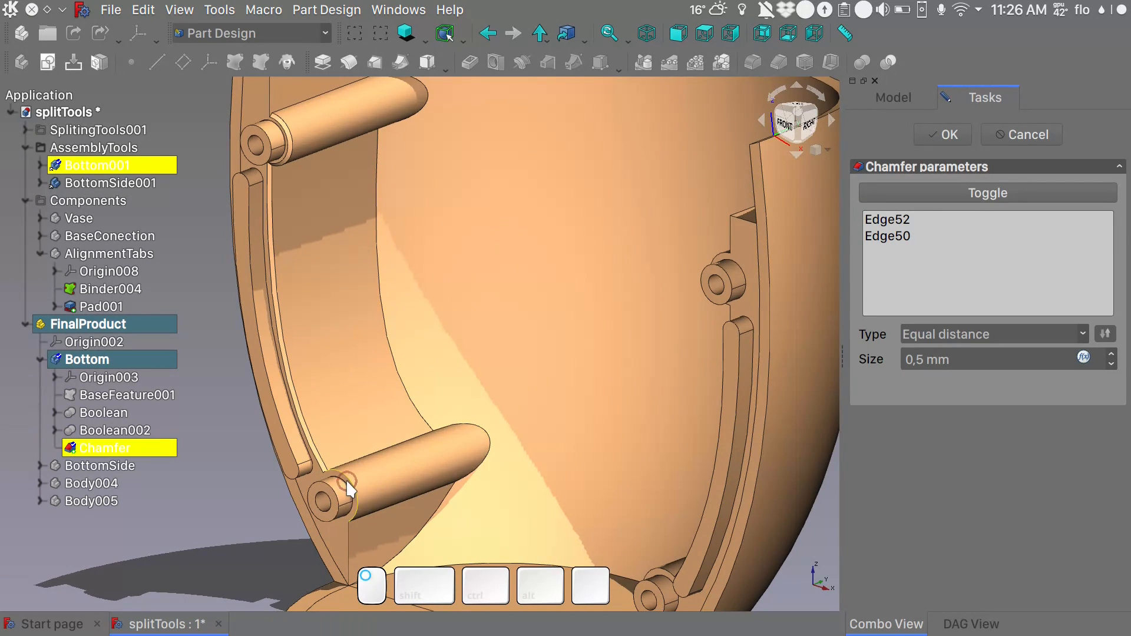
- Add the three matching inner edges of the opposite connector face to the chamfer and accept it
{"action": "scroll", "coordinate": [349, 491], "scroll_direction": "down", "scroll_amount": 2}
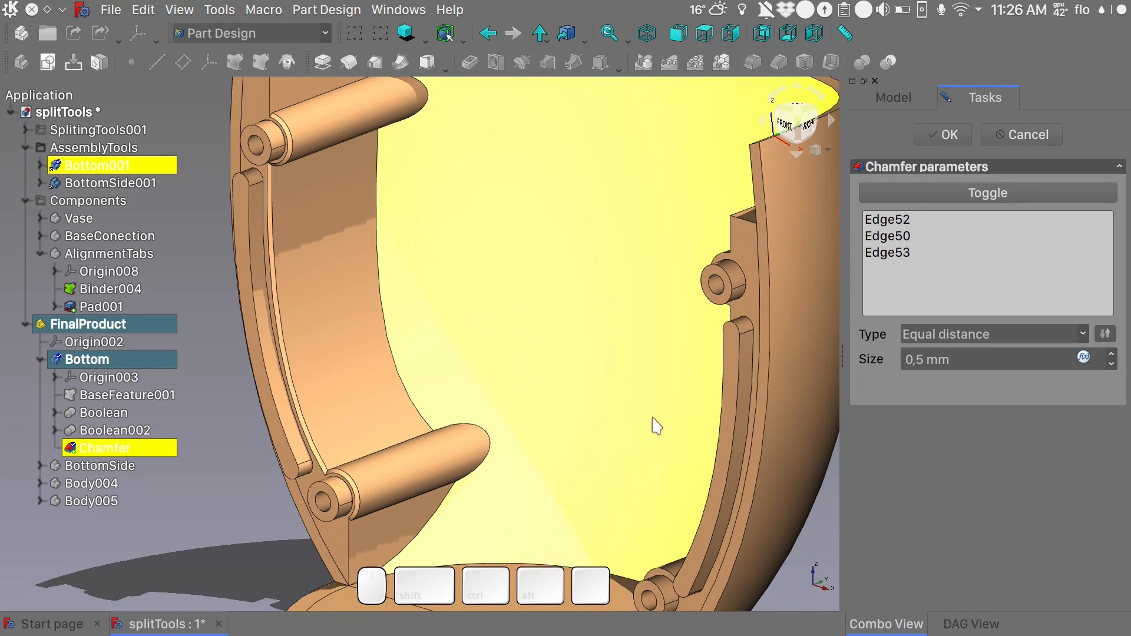
{"action": "scroll", "coordinate": [548, 392], "scroll_direction": "down", "scroll_amount": 1}
{"action": "scroll", "coordinate": [547, 385], "scroll_direction": "down", "scroll_amount": 1}
{"action": "left_click_drag", "start_coordinate": [547, 387], "coordinate": [759, 391], "text": "alt"}
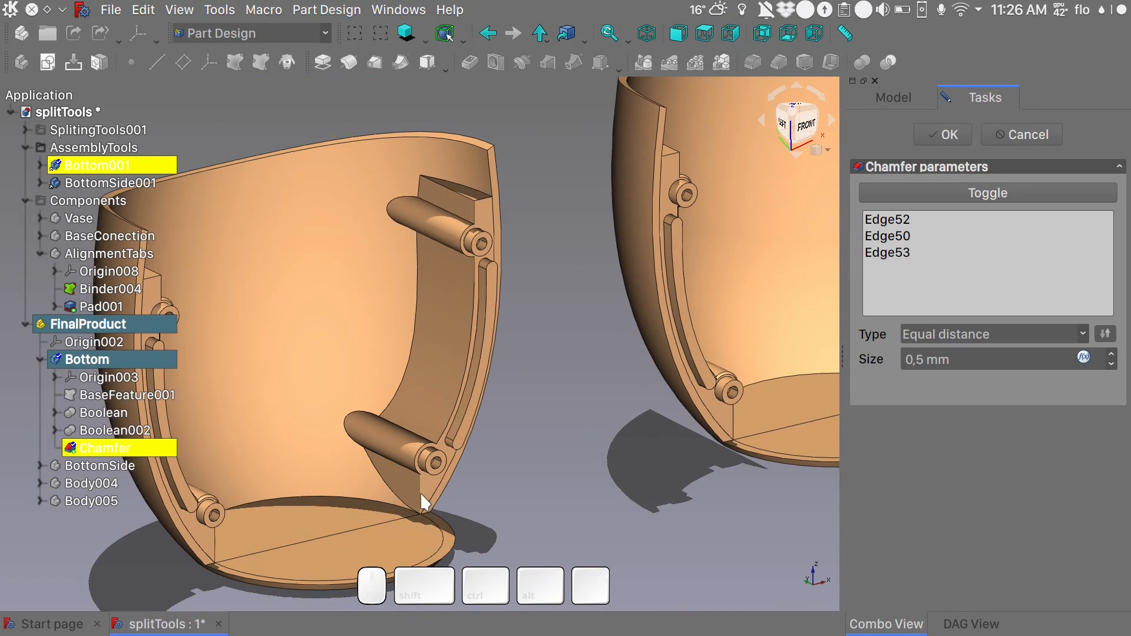
{"action": "left_click", "coordinate": [462, 387]}
{"action": "left_click", "coordinate": [471, 258]}
{"action": "left_click", "coordinate": [425, 448]}
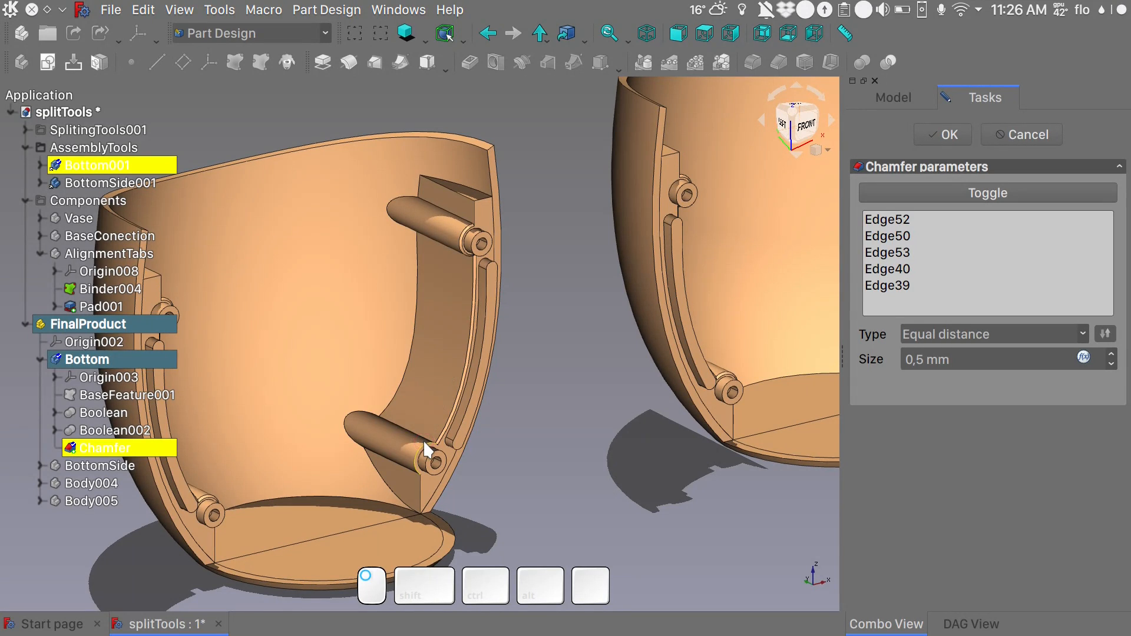
{"action": "left_click", "coordinate": [928, 136]}
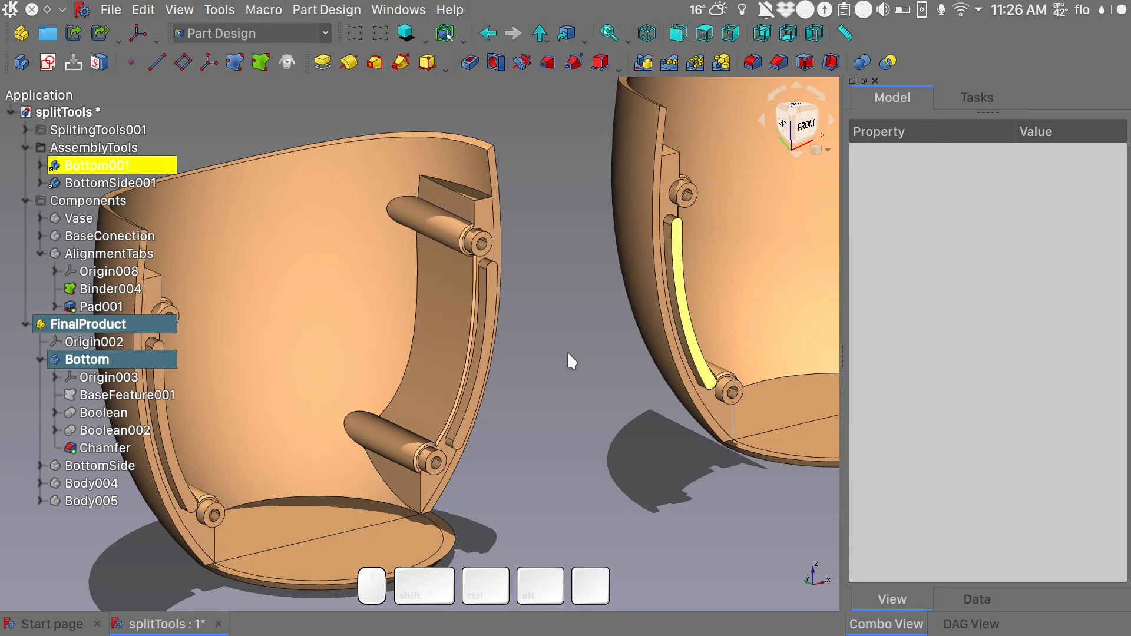
- Chamfer the interior edge of one connector on the Bottom piece and the edges where its two screw posts meet the wall, size 1,00 mm
{"action": "middle_click_drag", "start_coordinate": [581, 385], "coordinate": [363, 419], "text": "alt"}
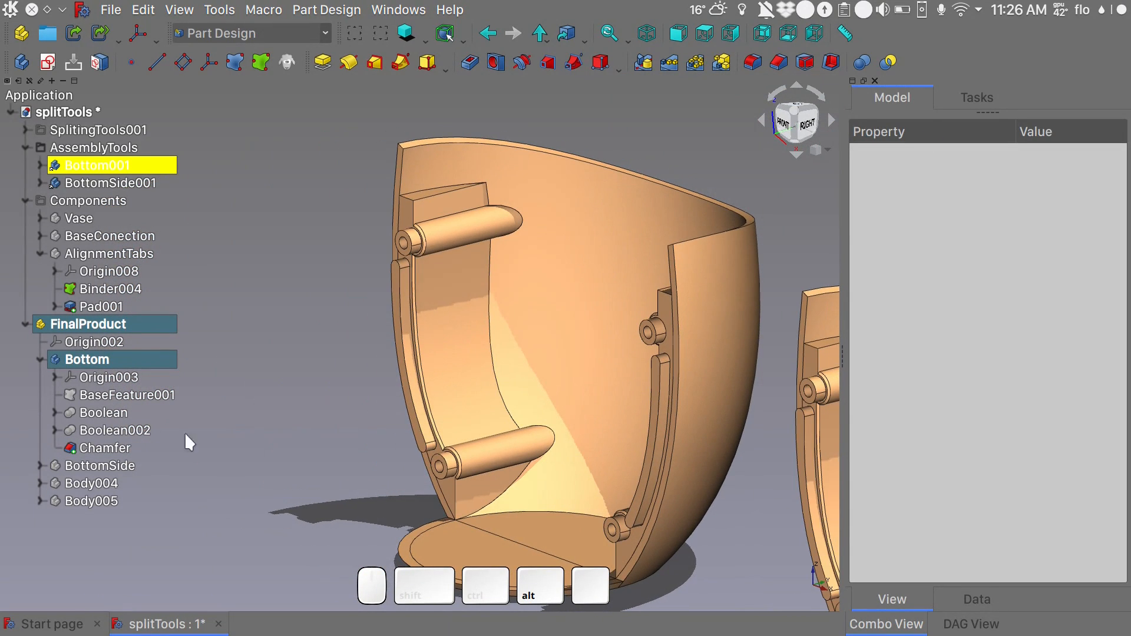
{"action": "left_click", "coordinate": [492, 342]}
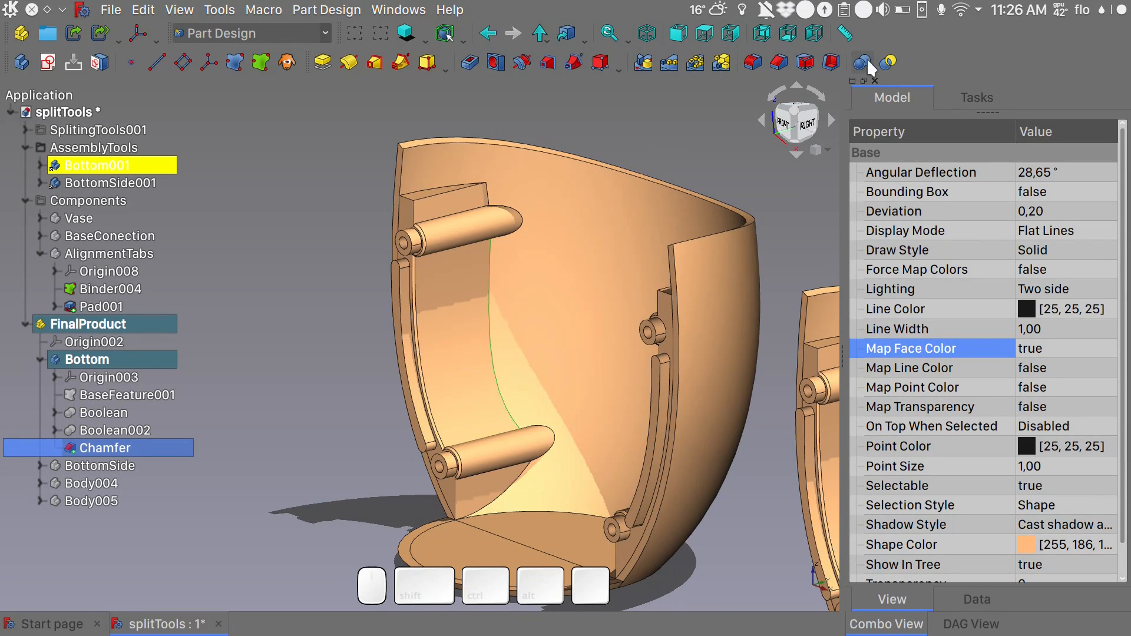
{"action": "left_click", "coordinate": [771, 63]}
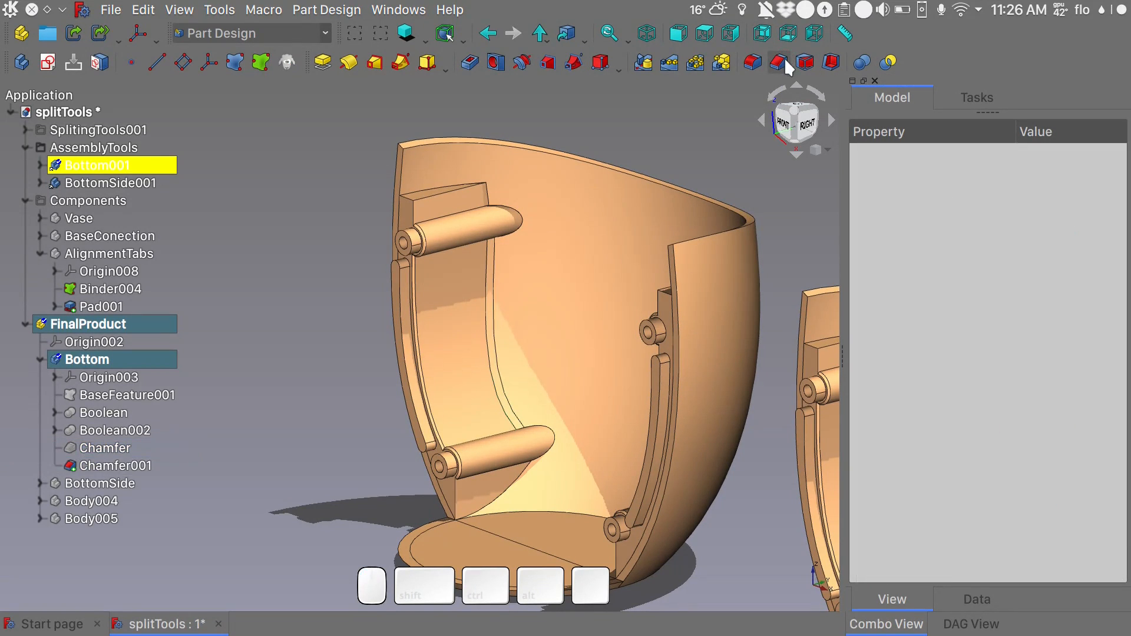
{"action": "left_click", "coordinate": [526, 215]}
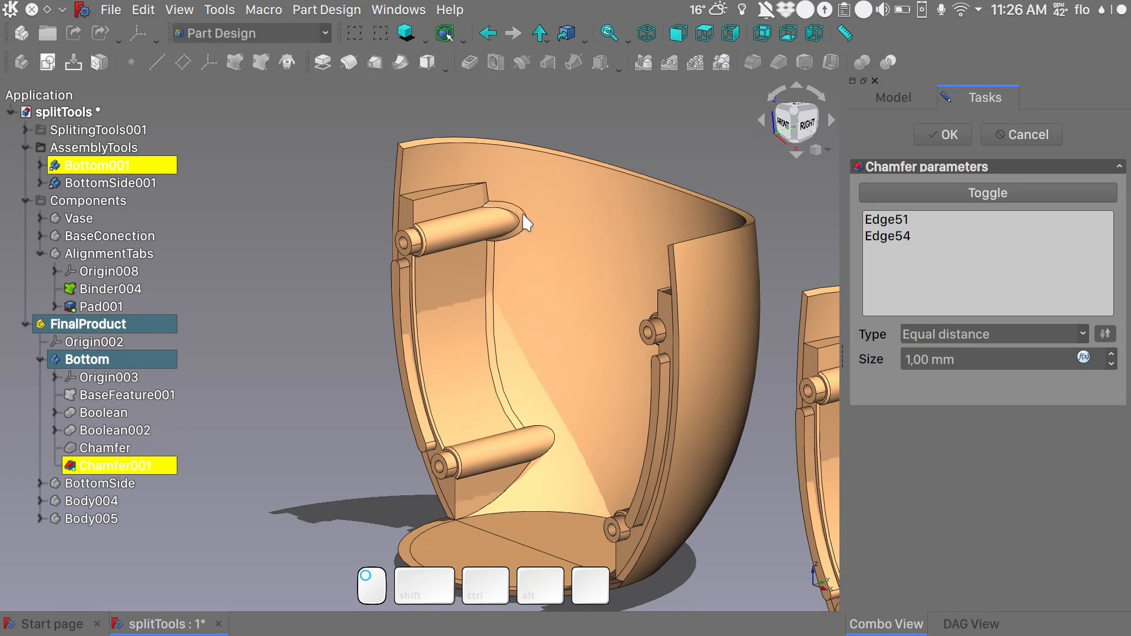
{"action": "left_click", "coordinate": [552, 437]}
{"action": "middle_click_drag", "start_coordinate": [553, 437], "coordinate": [760, 418], "text": "alt"}
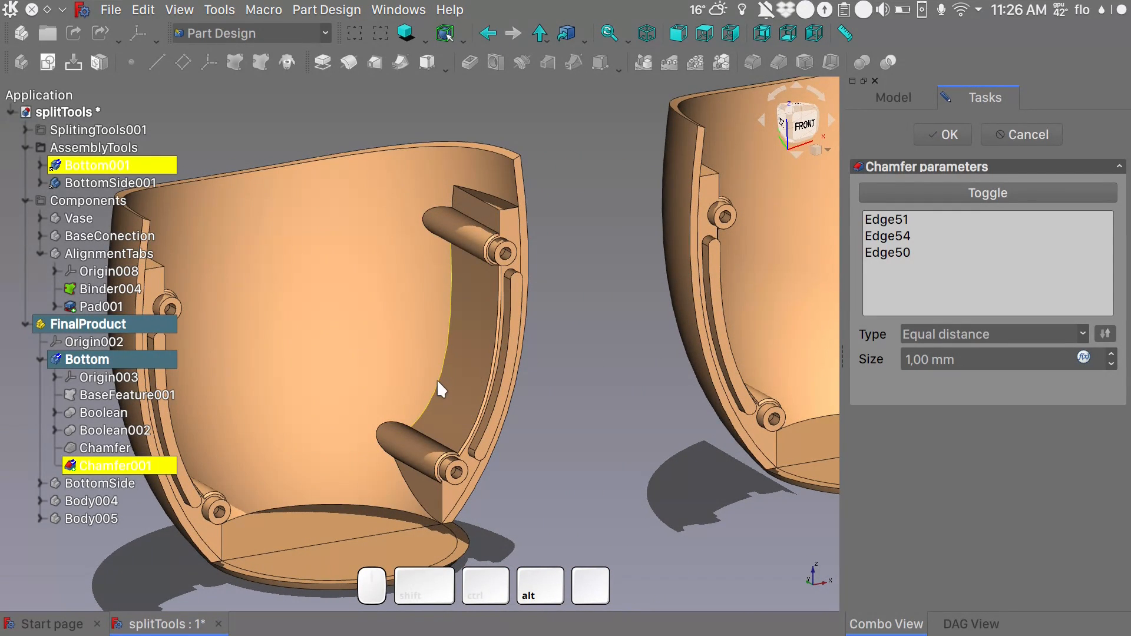
- Add the three matching interior edges of the opposite connector, including around both screw posts, to the chamfer and accept it
{"action": "left_click", "coordinate": [436, 379]}
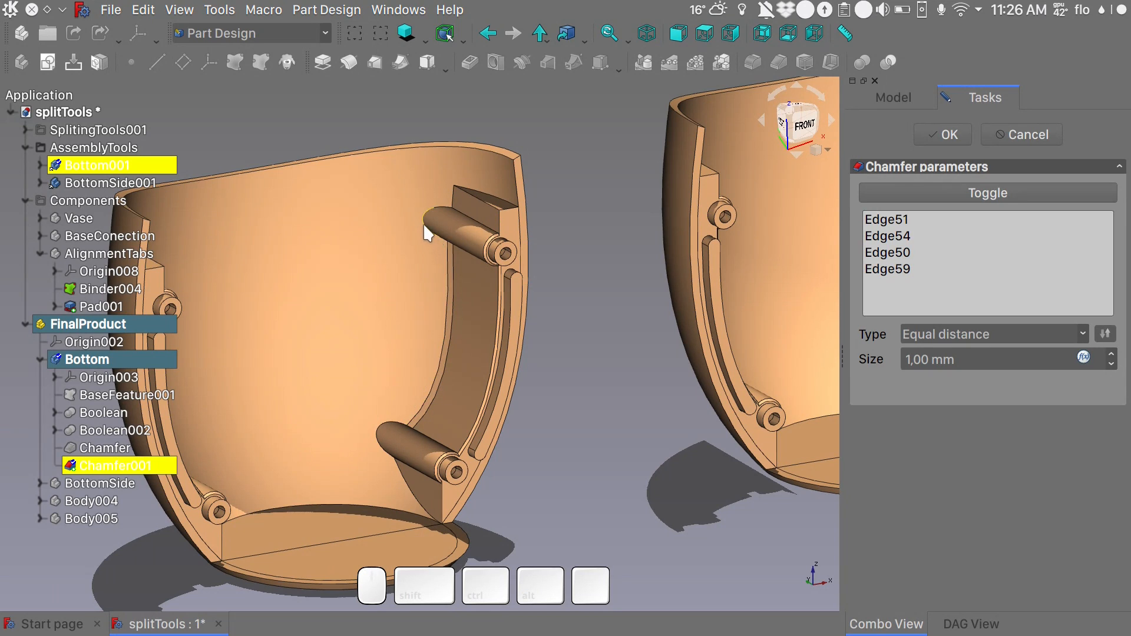
{"action": "left_click", "coordinate": [424, 225]}
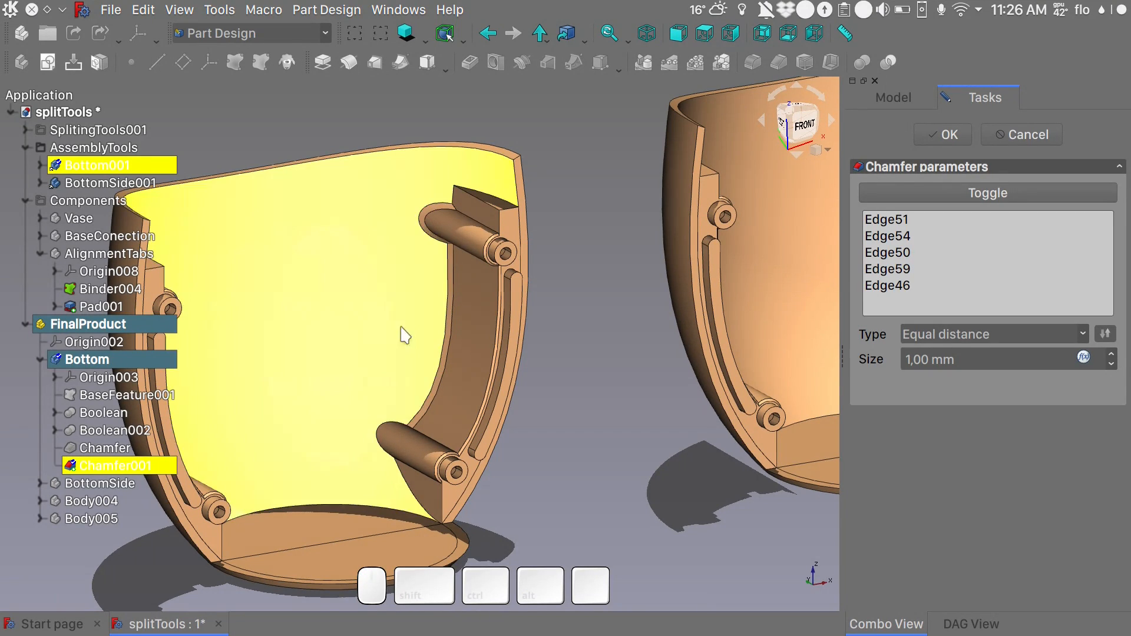
{"action": "left_click", "coordinate": [387, 418]}
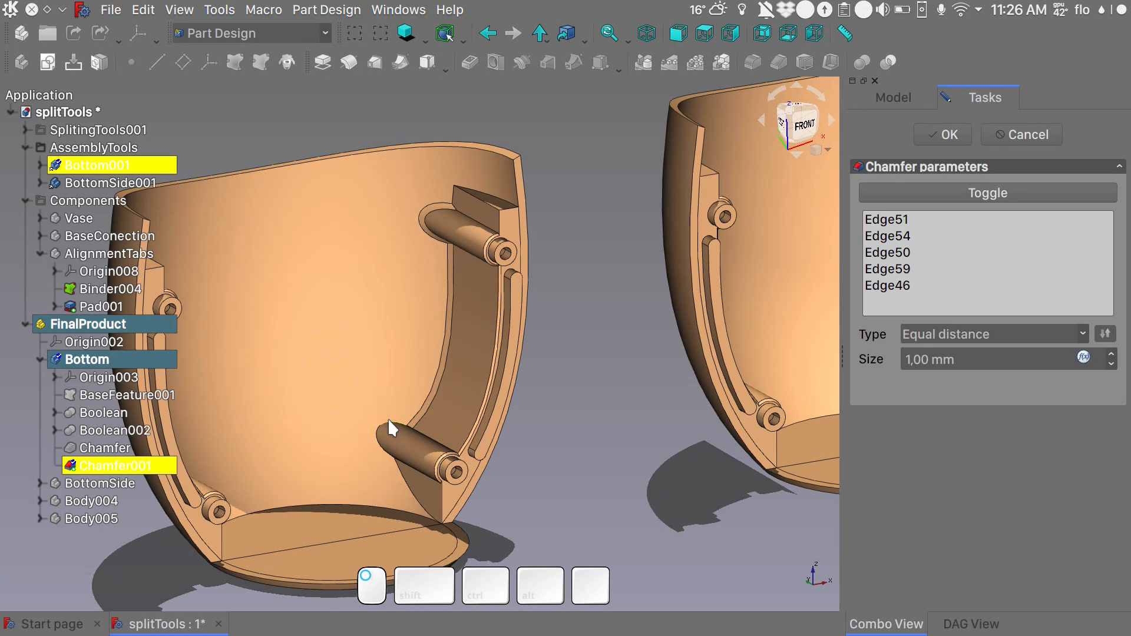
{"action": "scroll", "coordinate": [620, 362], "scroll_direction": "down", "scroll_amount": 5}
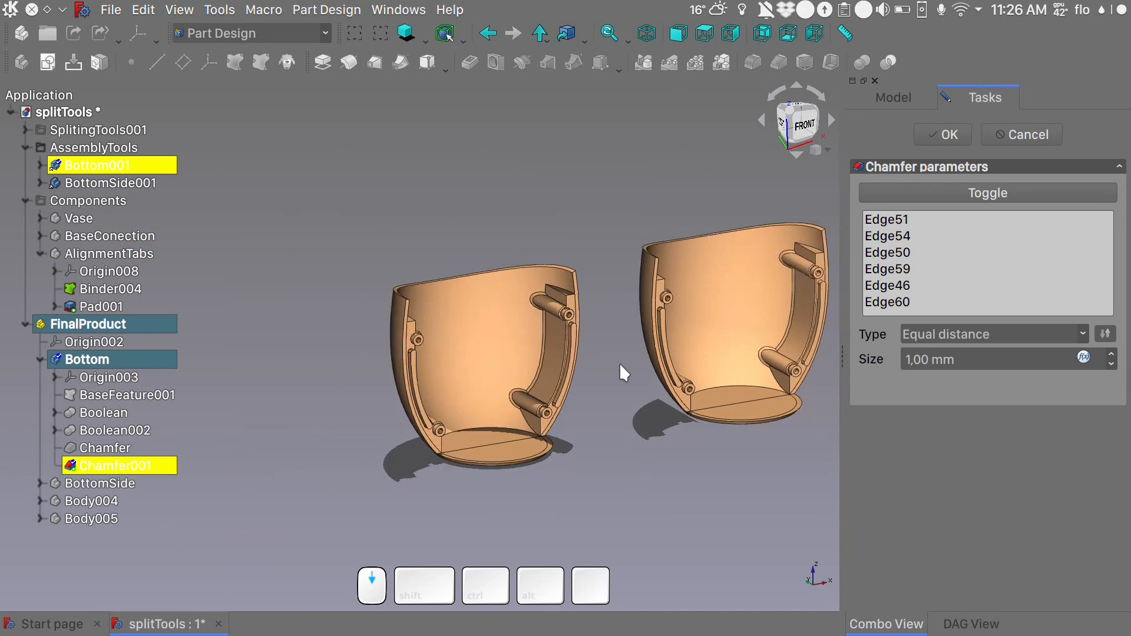
{"action": "left_click", "coordinate": [932, 139]}
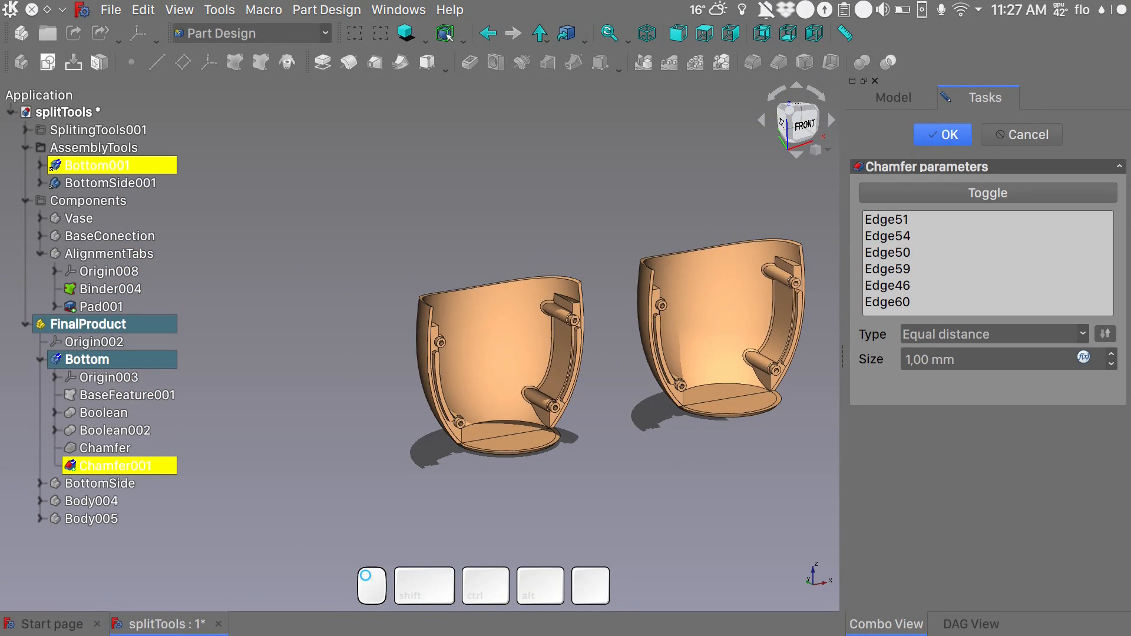
- Chamfer the raised tip rim of one upper screw post on the Bottom piece with a size of 0,2 mm
{"action": "middle_click_drag", "start_coordinate": [686, 329], "coordinate": [574, 380], "text": "alt"}
{"action": "middle_click_drag", "start_coordinate": [678, 446], "coordinate": [488, 356], "text": "shift"}
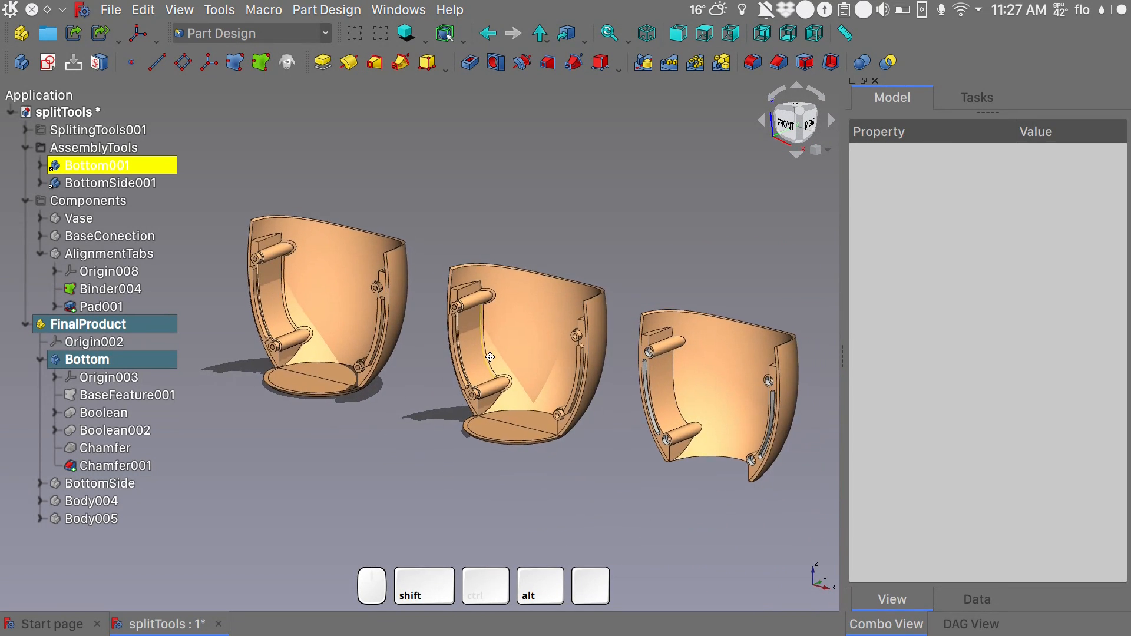
{"action": "scroll", "coordinate": [490, 362], "scroll_direction": "up", "scroll_amount": 2}
{"action": "scroll", "coordinate": [493, 365], "scroll_direction": "up", "scroll_amount": 2}
{"action": "scroll", "coordinate": [494, 364], "scroll_direction": "up", "scroll_amount": 3}
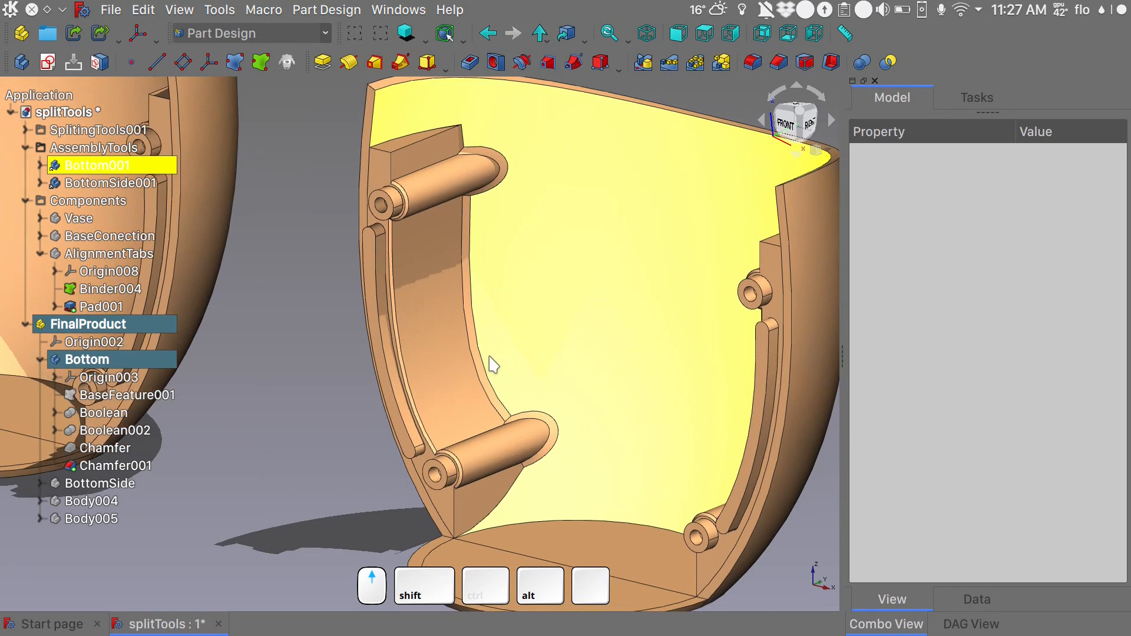
{"action": "scroll", "coordinate": [493, 361], "scroll_direction": "down", "scroll_amount": 3}
{"action": "middle_click_drag", "start_coordinate": [493, 361], "coordinate": [699, 368], "text": "shift"}
{"action": "left_click", "coordinate": [288, 165]}
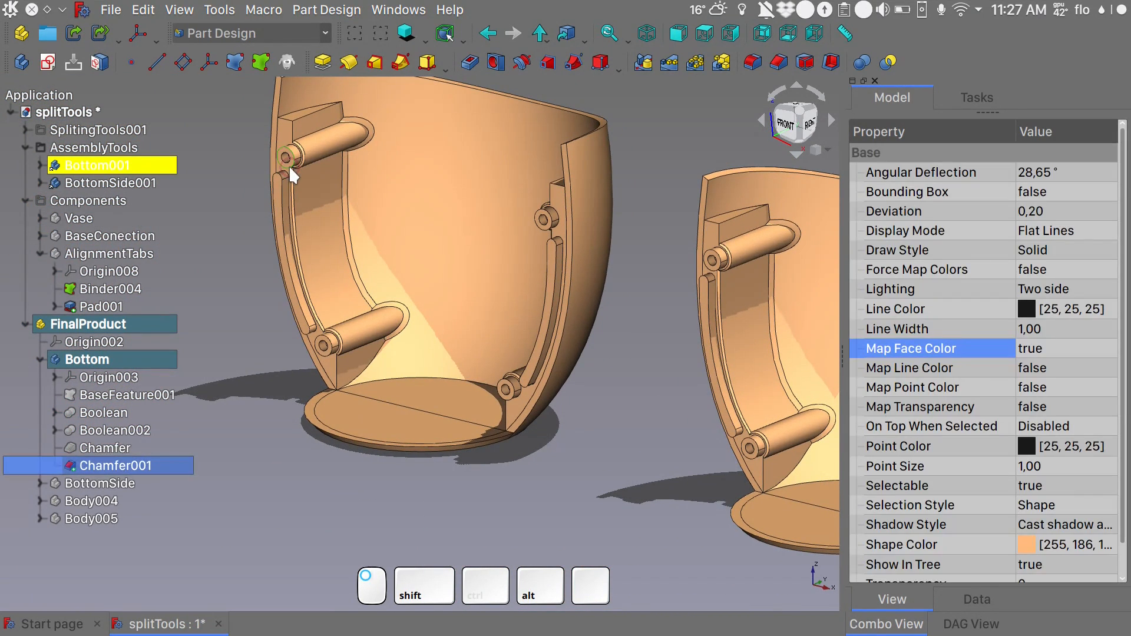
{"action": "left_click", "coordinate": [778, 63]}
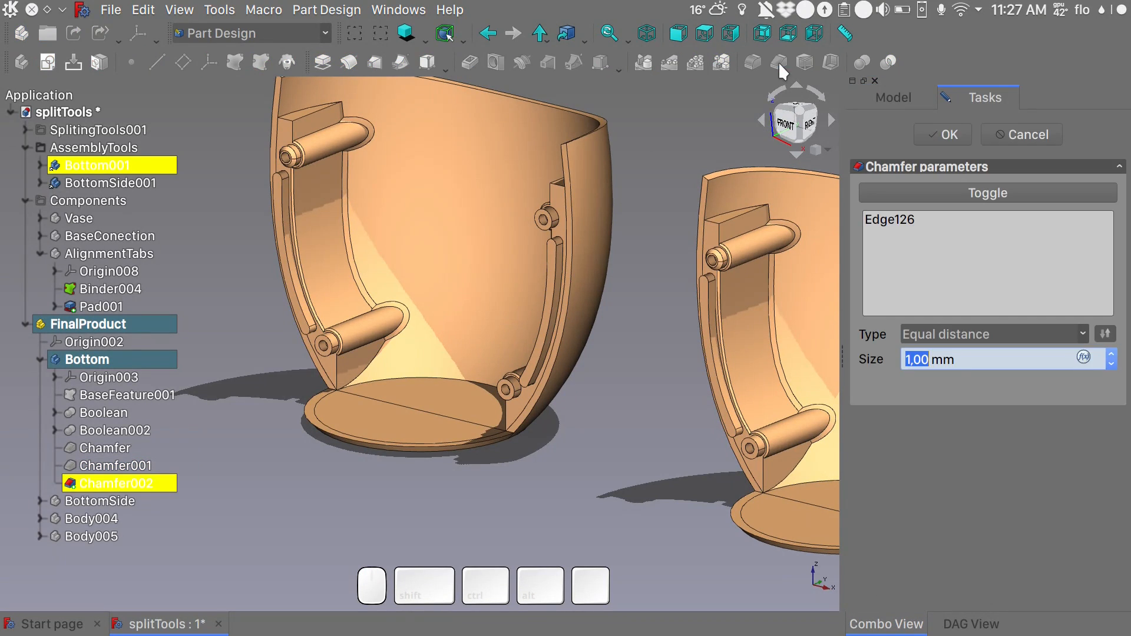
{"action": "type", "text": "0,2"}
{"action": "left_click", "coordinate": [890, 368]}
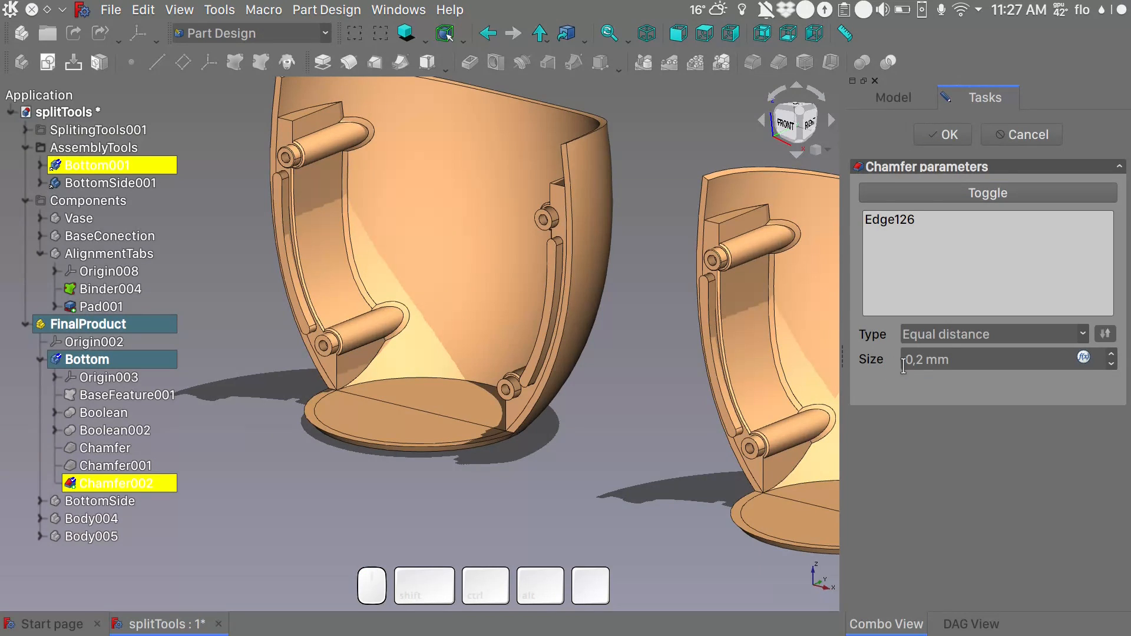
- Set the post rim chamfer's size to 0,5 mm, include the other three screw post rims, and accept it
{"action": "left_click", "coordinate": [923, 360]}
{"action": "key", "text": "BackSpace"}
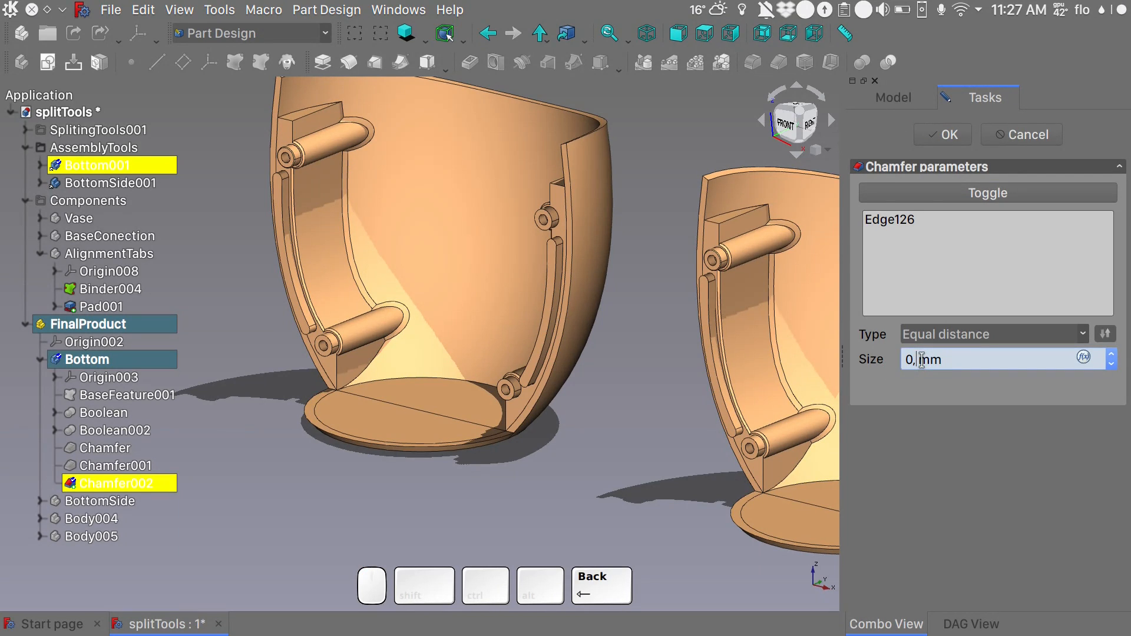
{"action": "type", "text": "5"}
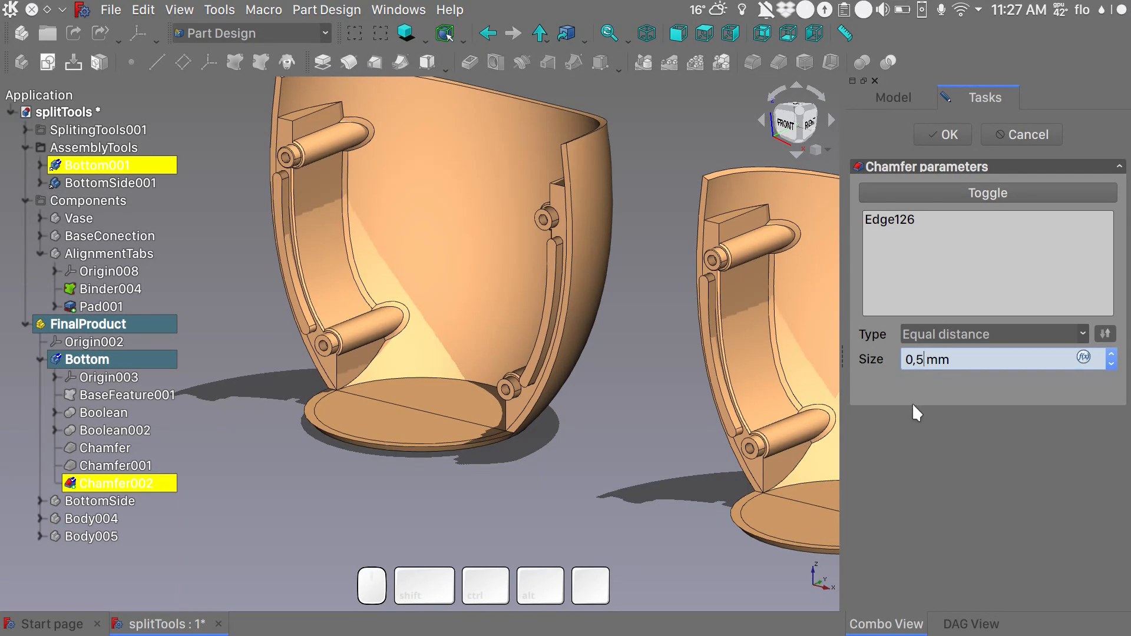
{"action": "left_click", "coordinate": [907, 388]}
{"action": "left_click", "coordinate": [943, 135]}
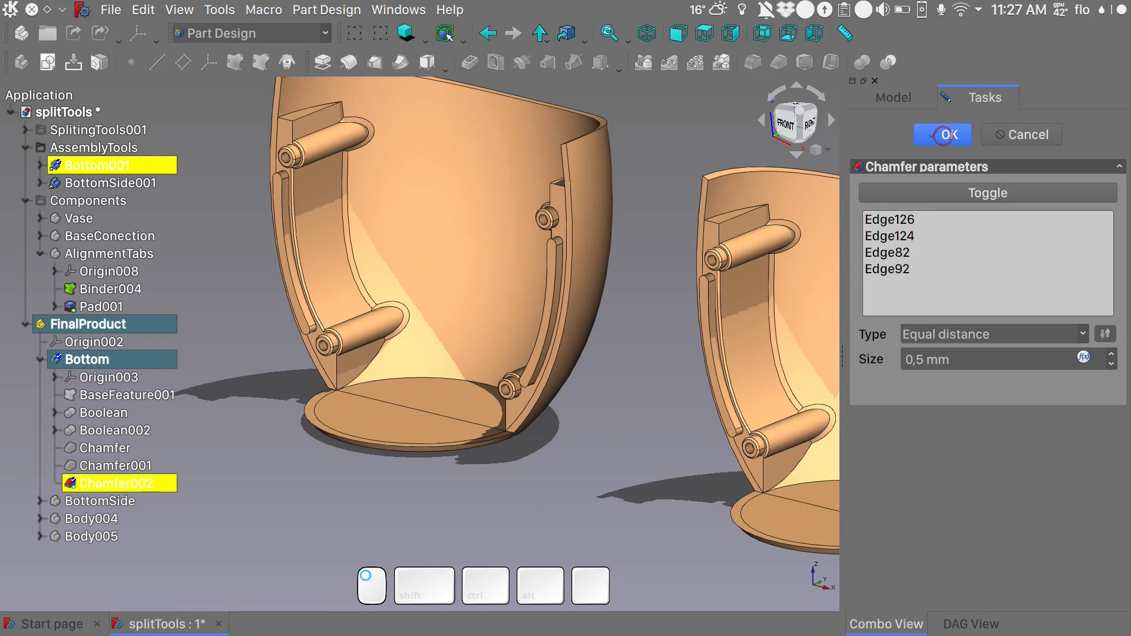
- Activate and show the BottomSide body, and hide the Bottom body
{"action": "scroll", "coordinate": [652, 247], "scroll_direction": "down", "scroll_amount": 4}
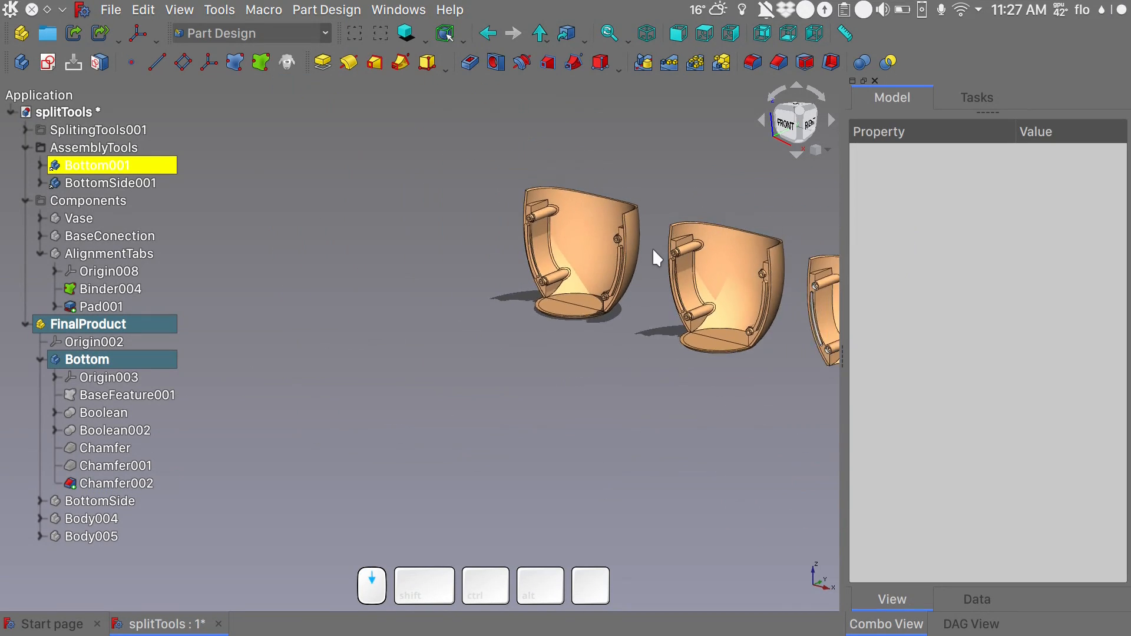
{"action": "middle_click_drag", "start_coordinate": [652, 252], "coordinate": [414, 283], "text": "shift"}
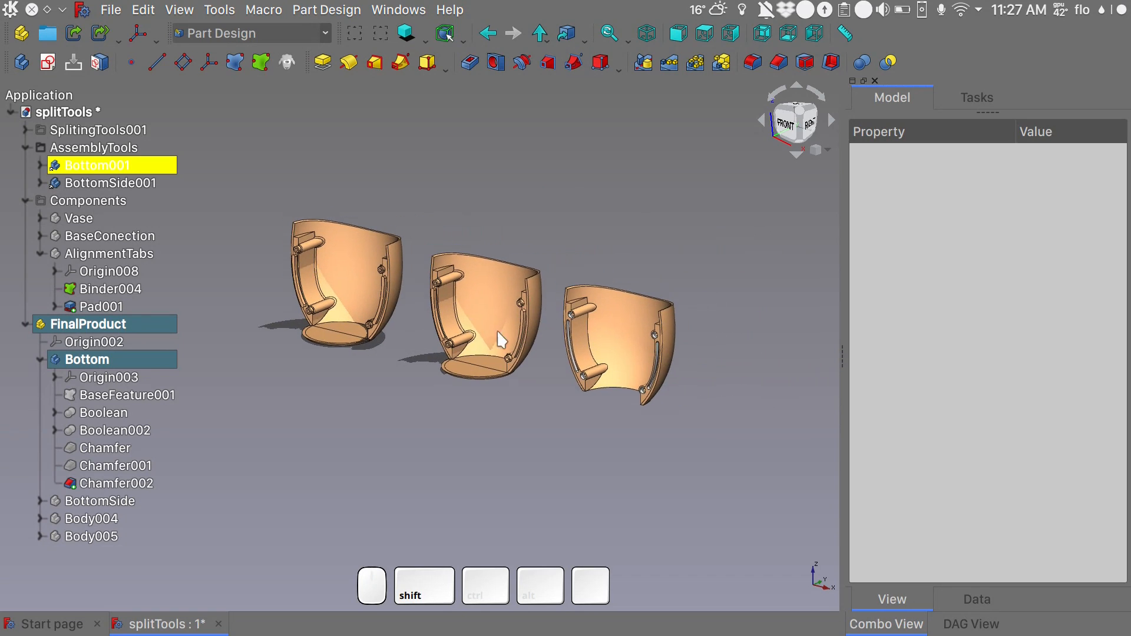
{"action": "scroll", "coordinate": [579, 351], "scroll_direction": "down", "scroll_amount": 5}
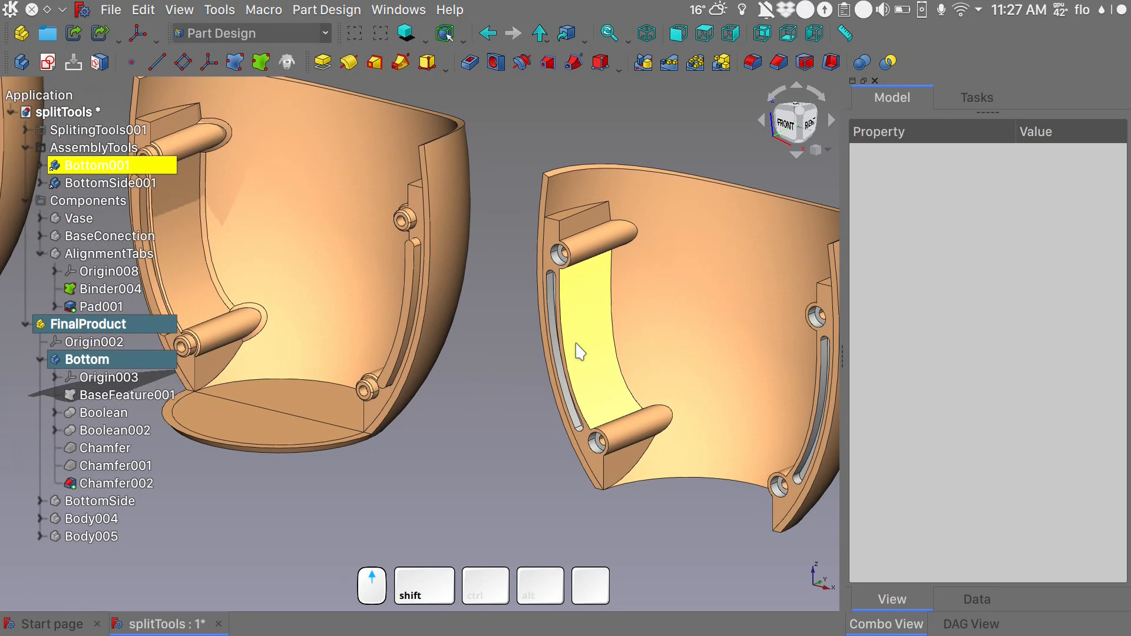
{"action": "middle_click_drag", "start_coordinate": [424, 405], "coordinate": [492, 421], "text": "shift"}
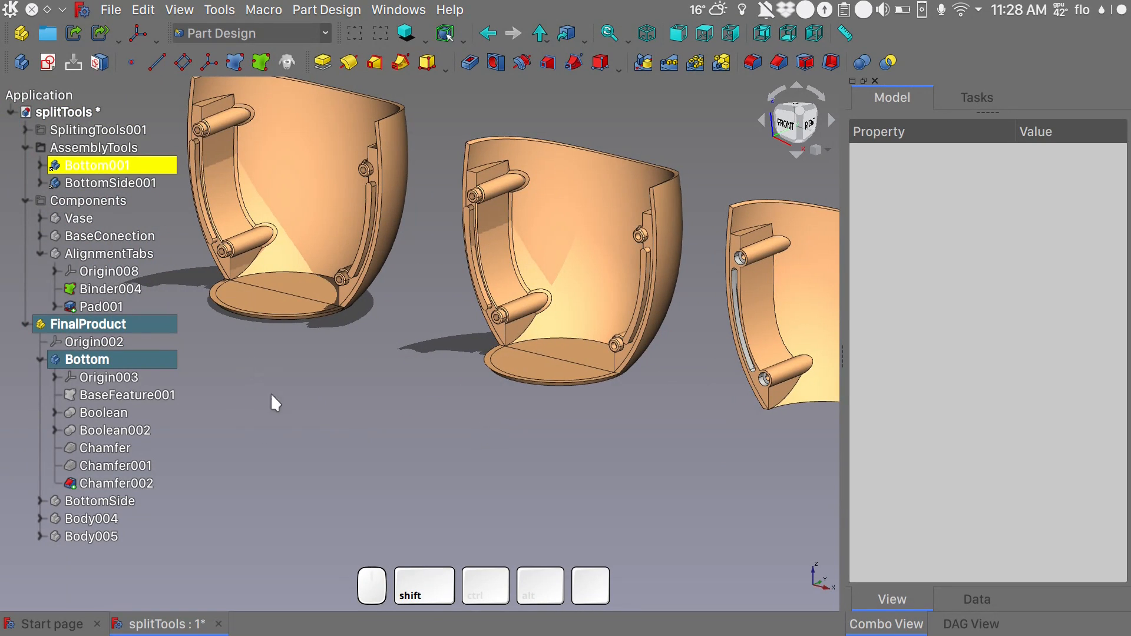
{"action": "left_click", "coordinate": [116, 501]}
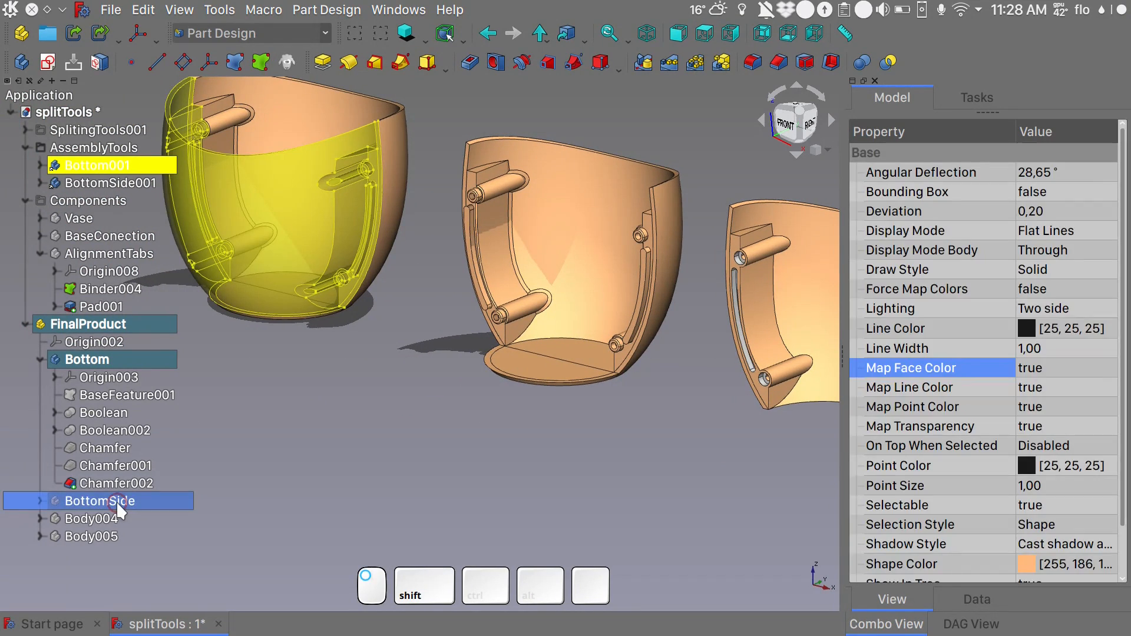
{"action": "double_click", "coordinate": [115, 500]}
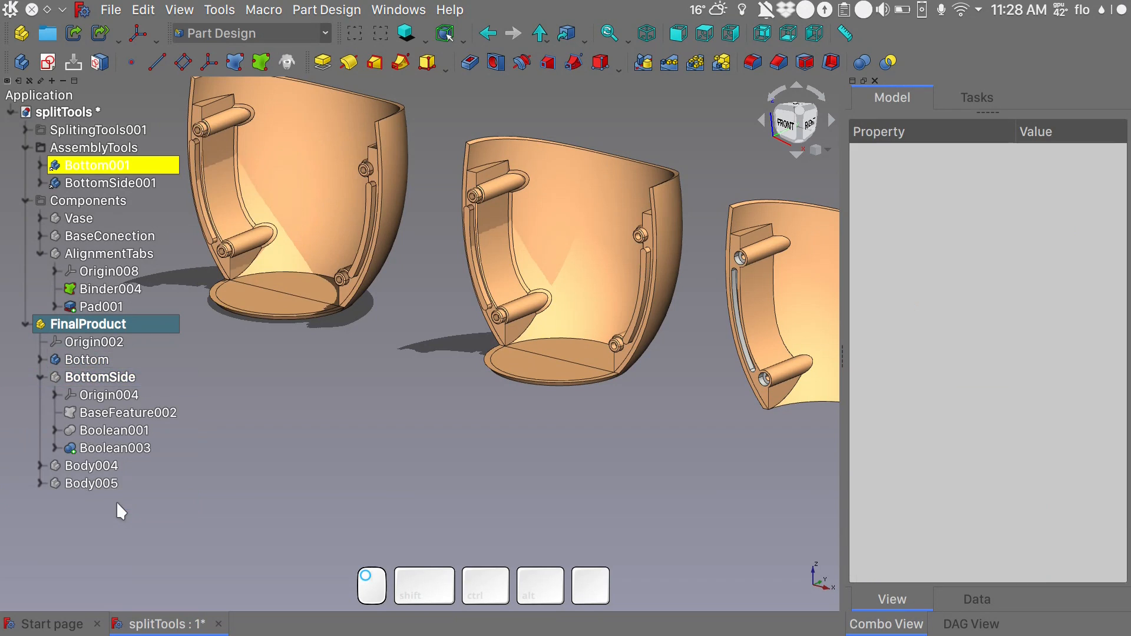
{"action": "left_click", "coordinate": [92, 359]}
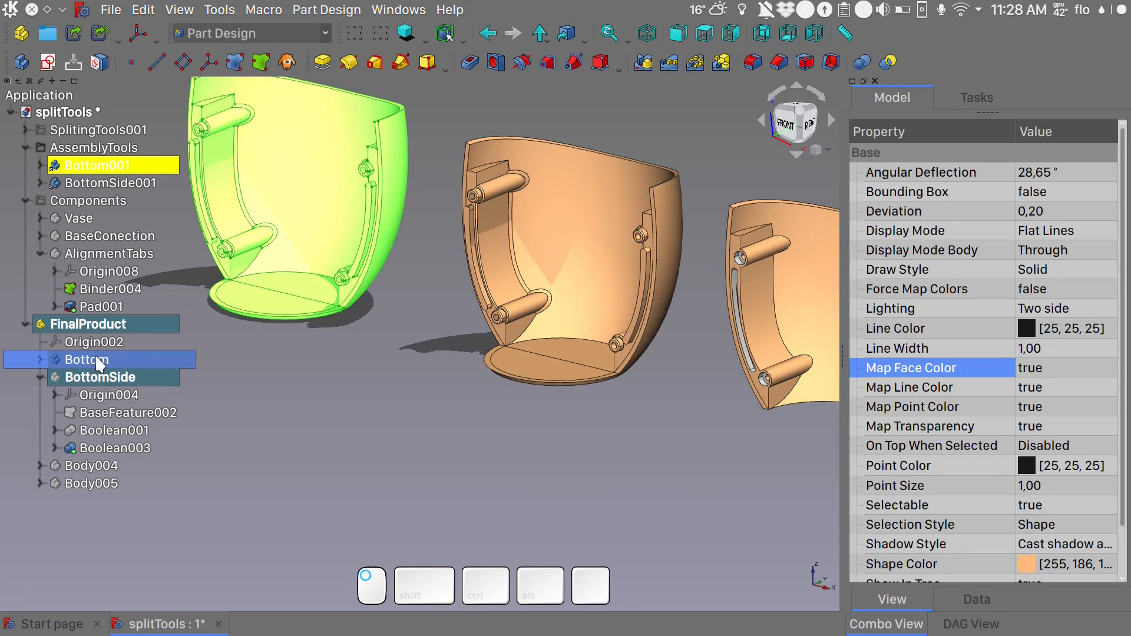
{"action": "key", "text": "space"}
{"action": "left_click", "coordinate": [108, 382]}
{"action": "key", "text": "space"}
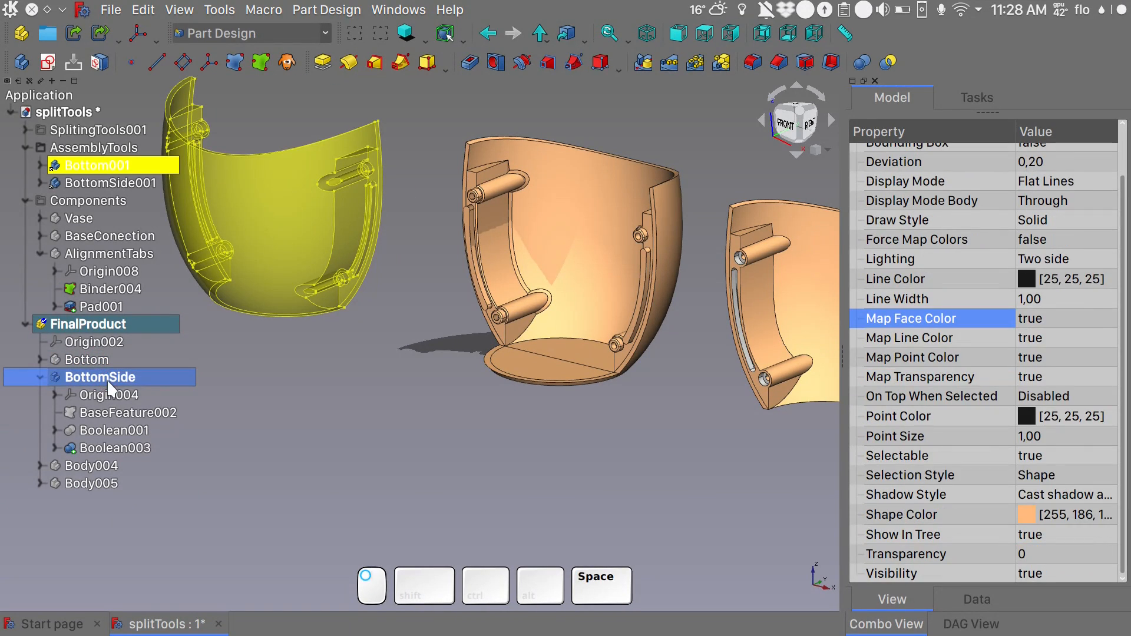
- Chamfer the inner edges of one BottomSide connector face, beside its tab recess and screw holes, with a size of 0,5 mm
{"action": "left_click", "coordinate": [264, 223]}
{"action": "key", "text": "s"}
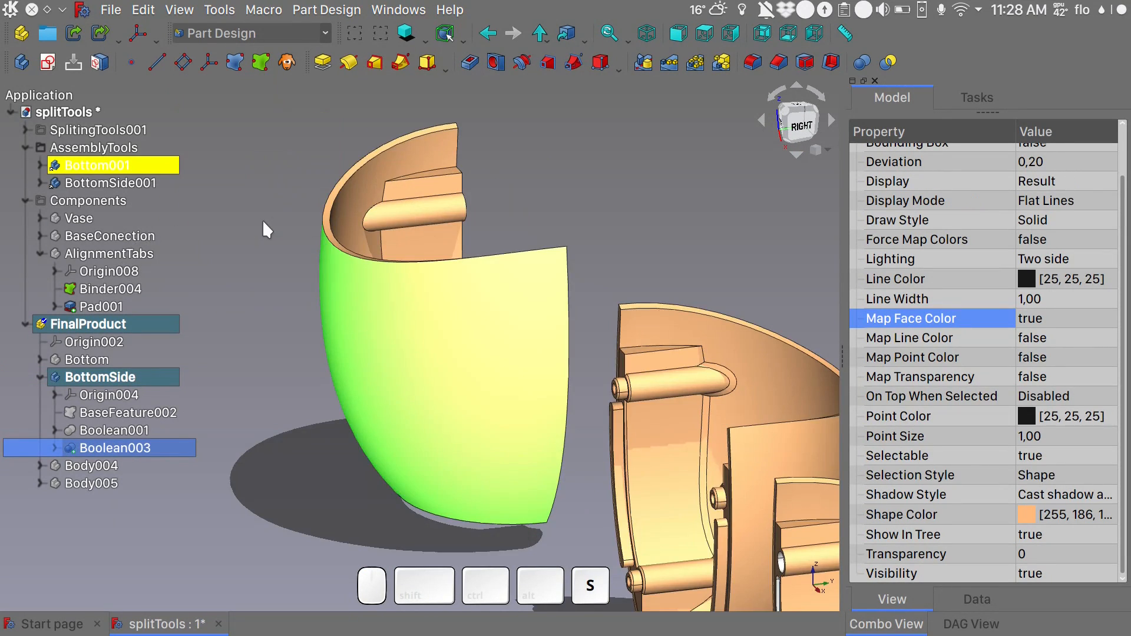
{"action": "left_click_drag", "start_coordinate": [494, 346], "coordinate": [591, 401], "text": "alt"}
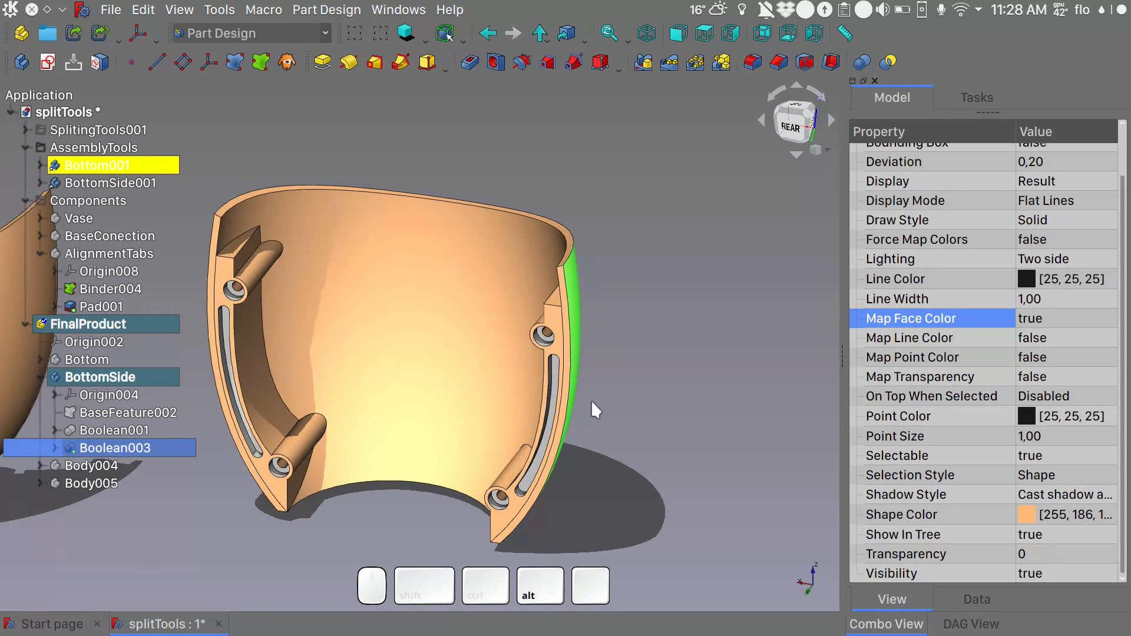
{"action": "left_click", "coordinate": [246, 407]}
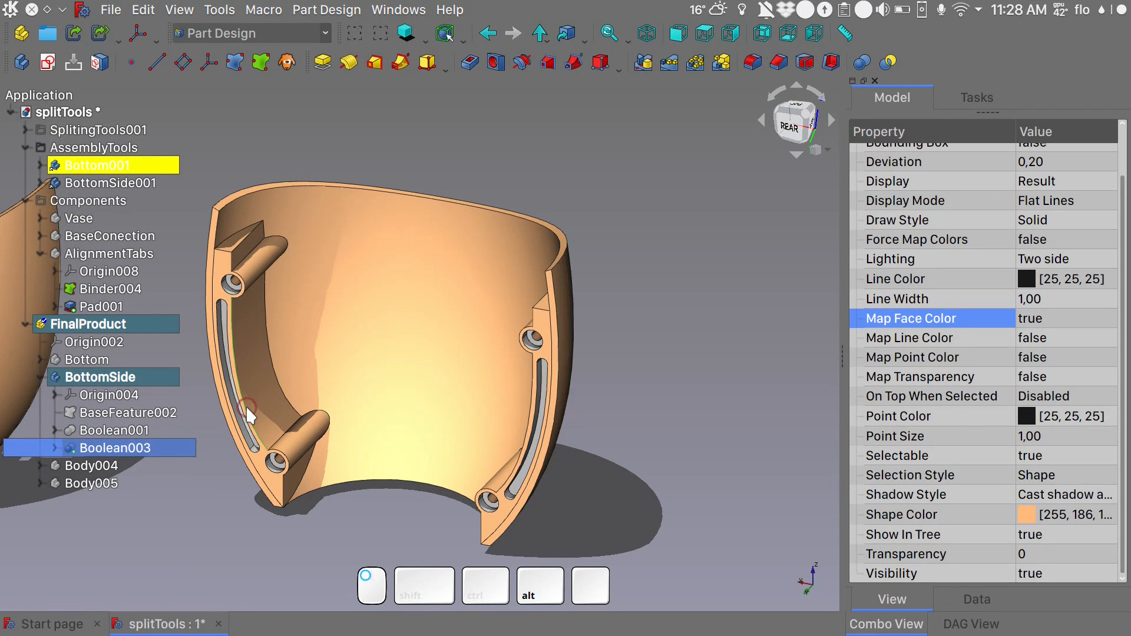
{"action": "left_click", "coordinate": [779, 62]}
{"action": "type", "text": "0,5"}
{"action": "left_click", "coordinate": [242, 276]}
{"action": "left_click", "coordinate": [285, 452]}
- Add the three matching inner edges of the opposite BottomSide connector face to the chamfer and accept it
{"action": "left_click", "coordinate": [528, 425]}
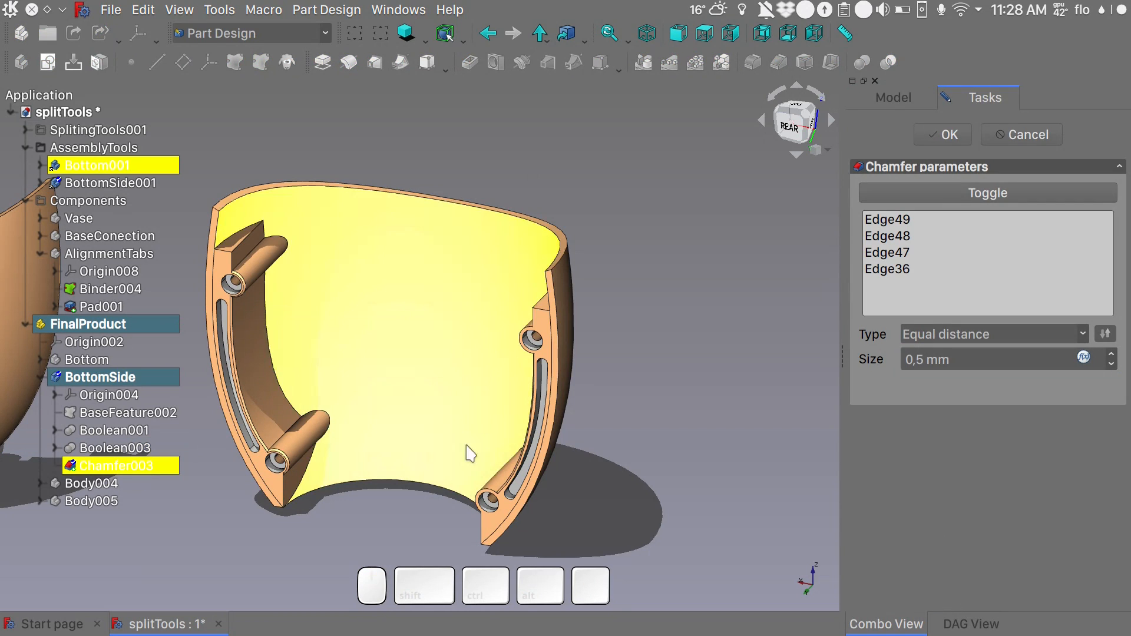
{"action": "scroll", "coordinate": [494, 507], "scroll_direction": "up", "scroll_amount": 6}
{"action": "left_click", "coordinate": [496, 463]}
{"action": "scroll", "coordinate": [495, 464], "scroll_direction": "down", "scroll_amount": 5}
{"action": "left_click", "coordinate": [528, 286]}
{"action": "left_click", "coordinate": [945, 136]}
- Chamfer the edges where one BottomSide connector and its two screw posts meet the interior wall, with a size of 1,00 mm
{"action": "left_click", "coordinate": [218, 275]}
{"action": "middle_click_drag", "start_coordinate": [219, 276], "coordinate": [395, 292], "text": "alt"}
{"action": "left_click", "coordinate": [396, 305]}
{"action": "left_click", "coordinate": [778, 62]}
{"action": "left_click", "coordinate": [430, 208]}
{"action": "left_click", "coordinate": [890, 230]}
{"action": "left_click", "coordinate": [531, 223]}
{"action": "left_click", "coordinate": [412, 168]}
{"action": "left_click", "coordinate": [463, 381]}
- Add the matching interior wall edges of the opposite BottomSide connector and its screw posts to the chamfer and accept it
{"action": "left_click_drag", "start_coordinate": [471, 359], "coordinate": [606, 259], "text": "alt"}
{"action": "left_click", "coordinate": [610, 254]}
{"action": "left_click", "coordinate": [561, 296]}
{"action": "left_click", "coordinate": [563, 302]}
{"action": "left_click", "coordinate": [557, 307]}
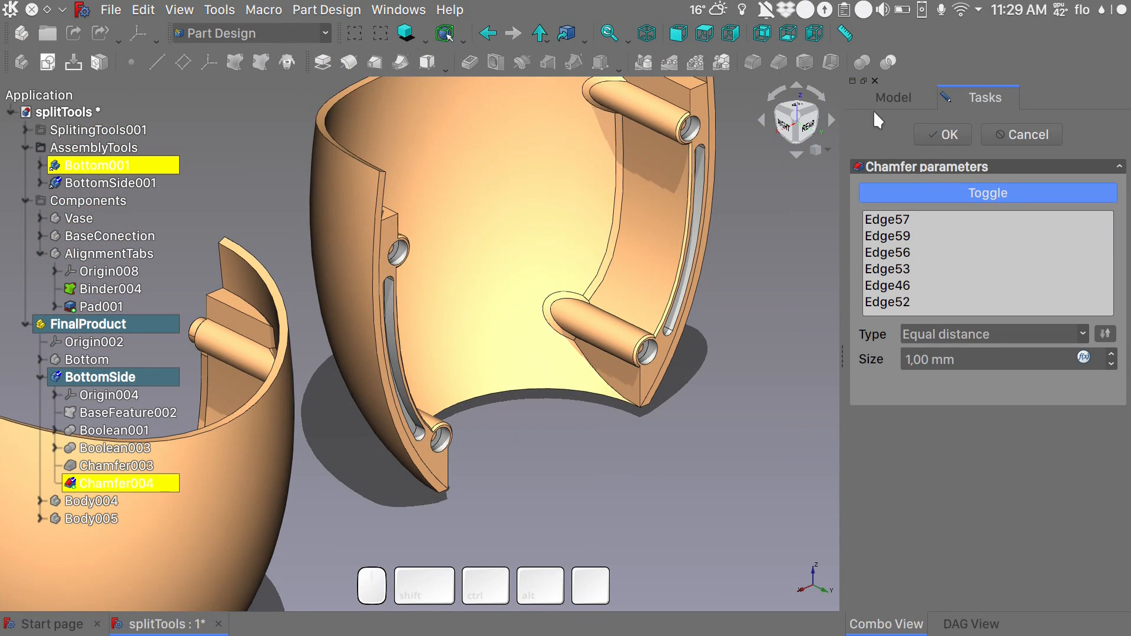
{"action": "left_click", "coordinate": [929, 135]}
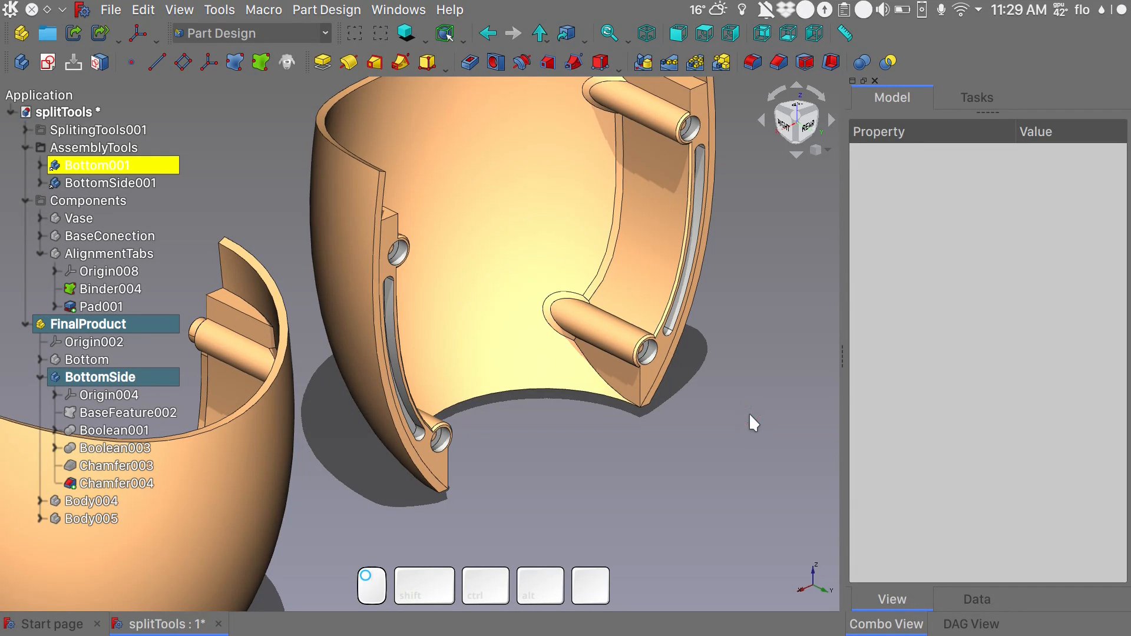
- Switch to an axonometric view of all the parts and show the Bottom body together with BottomSide
{"action": "key", "text": "0"}
{"action": "scroll", "coordinate": [569, 417], "scroll_direction": "down", "scroll_amount": 3}
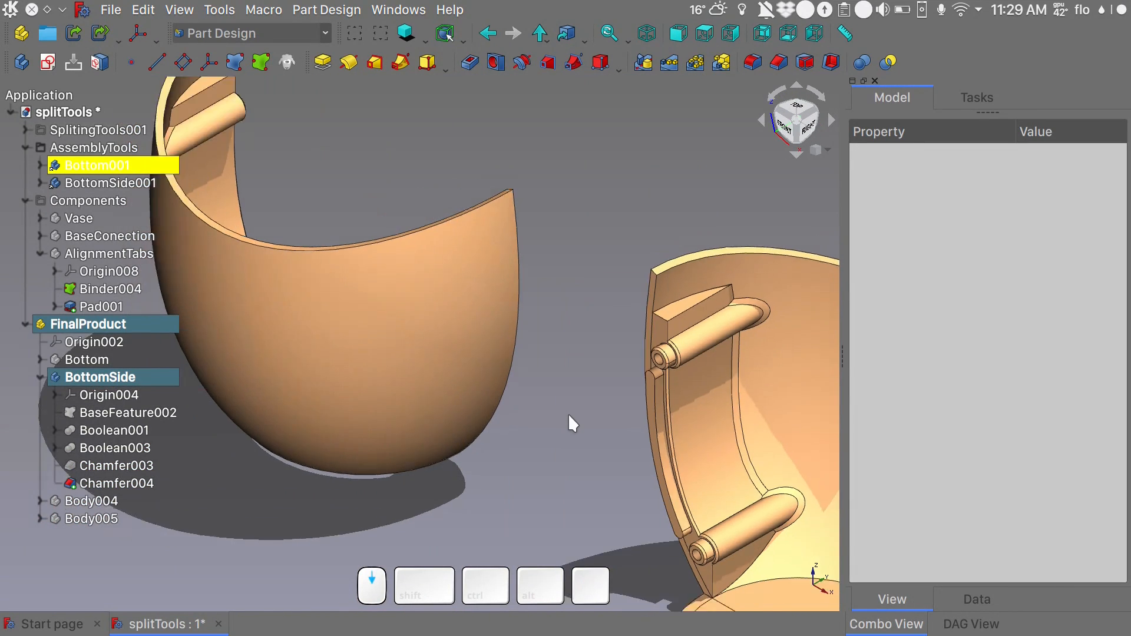
{"action": "scroll", "coordinate": [567, 414], "scroll_direction": "down", "scroll_amount": 4}
{"action": "middle_click_drag", "start_coordinate": [568, 415], "coordinate": [403, 241], "text": "shift"}
{"action": "middle_click_drag", "start_coordinate": [403, 241], "coordinate": [453, 243]}
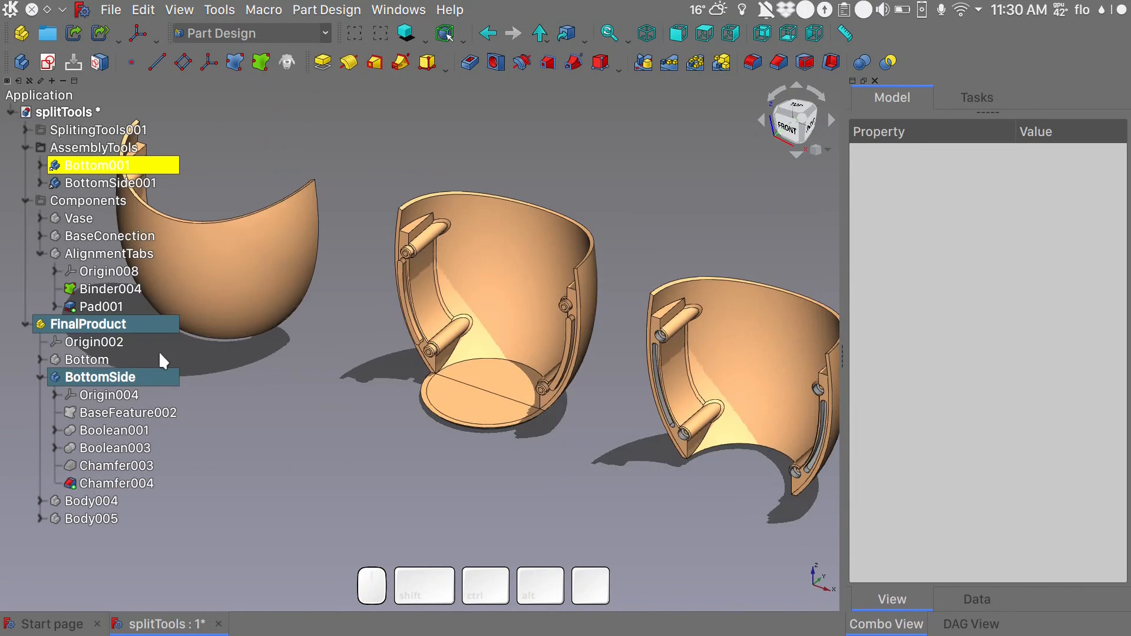
{"action": "left_click", "coordinate": [87, 359]}
{"action": "key", "text": "space"}
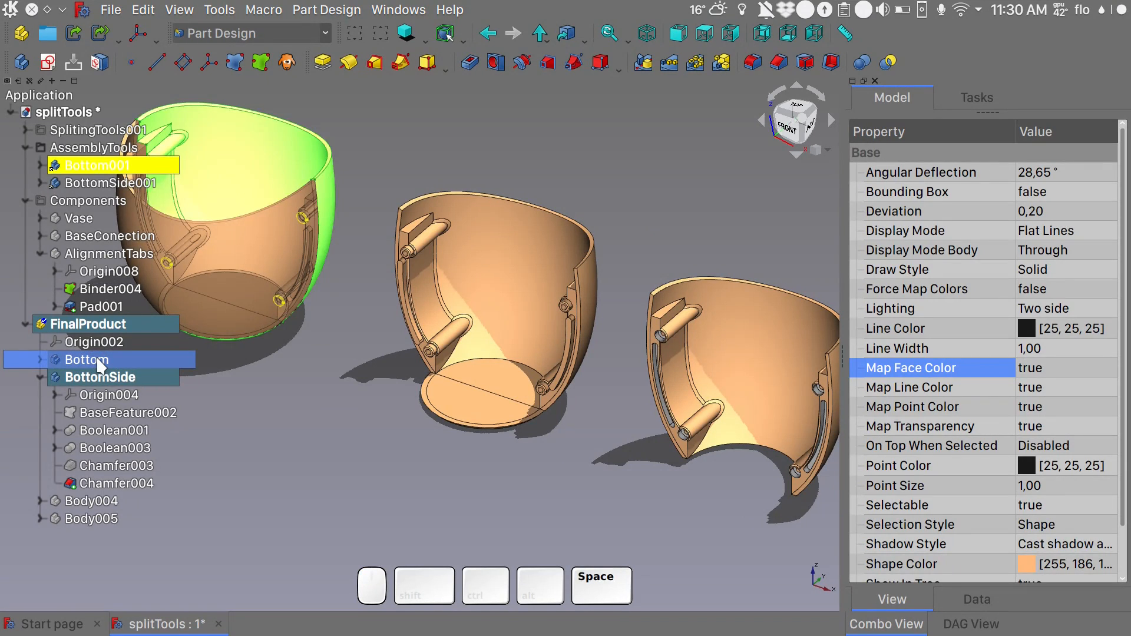
- Show Body004 together with the bottom parts and inspect how the assembled vase pieces fit
{"action": "left_click", "coordinate": [371, 419]}
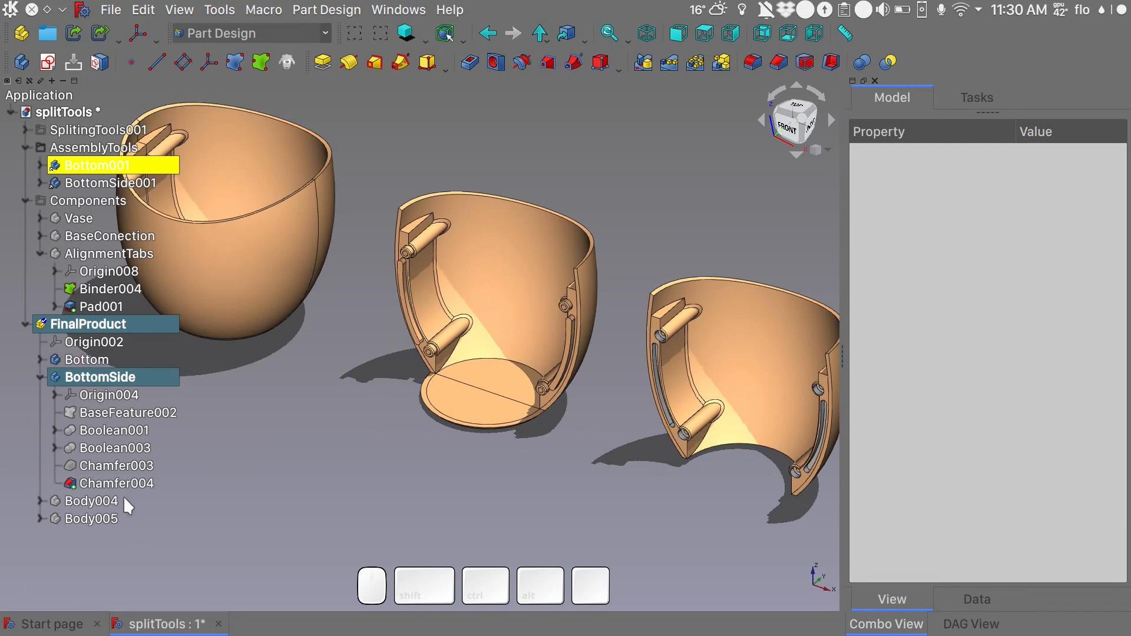
{"action": "left_click", "coordinate": [108, 502]}
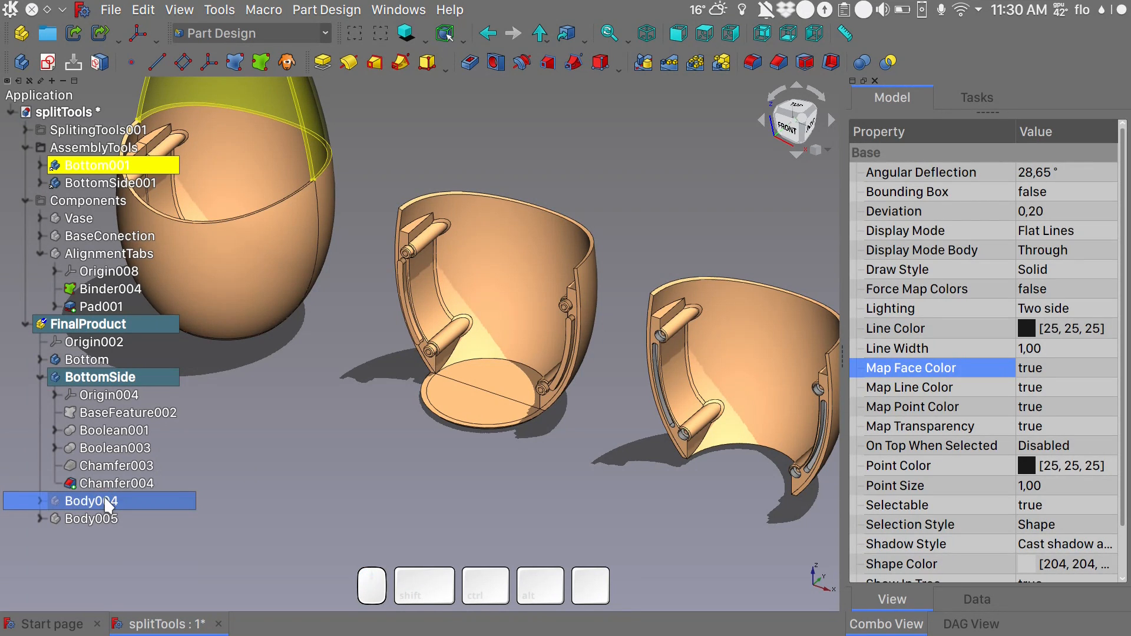
{"action": "key", "text": "space"}
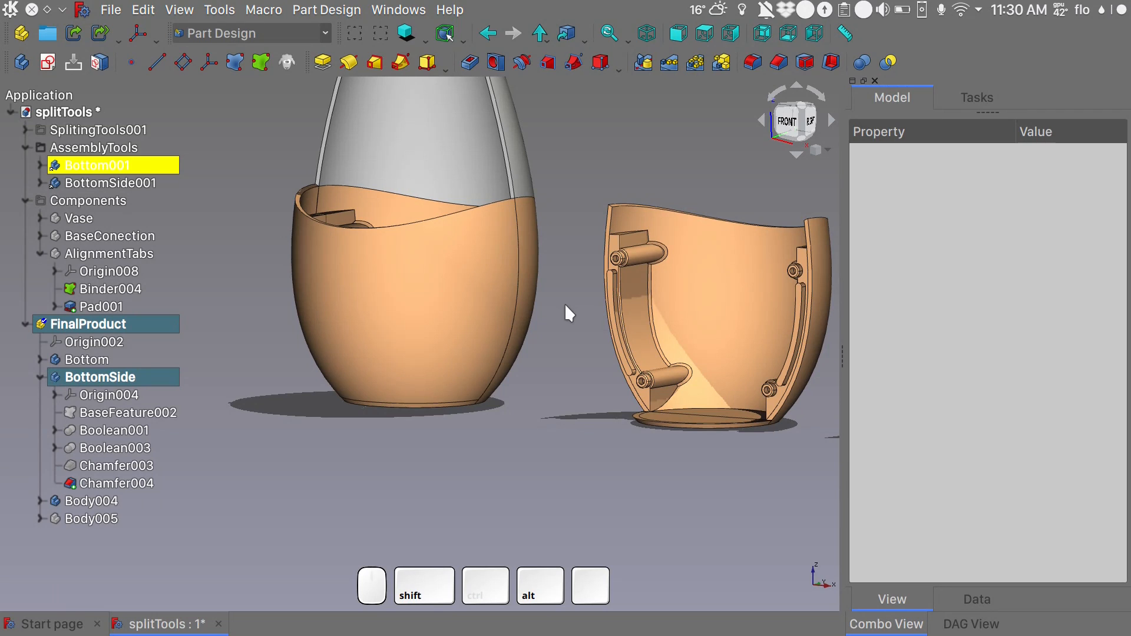
{"action": "middle_click_drag", "start_coordinate": [565, 304], "coordinate": [543, 319]}
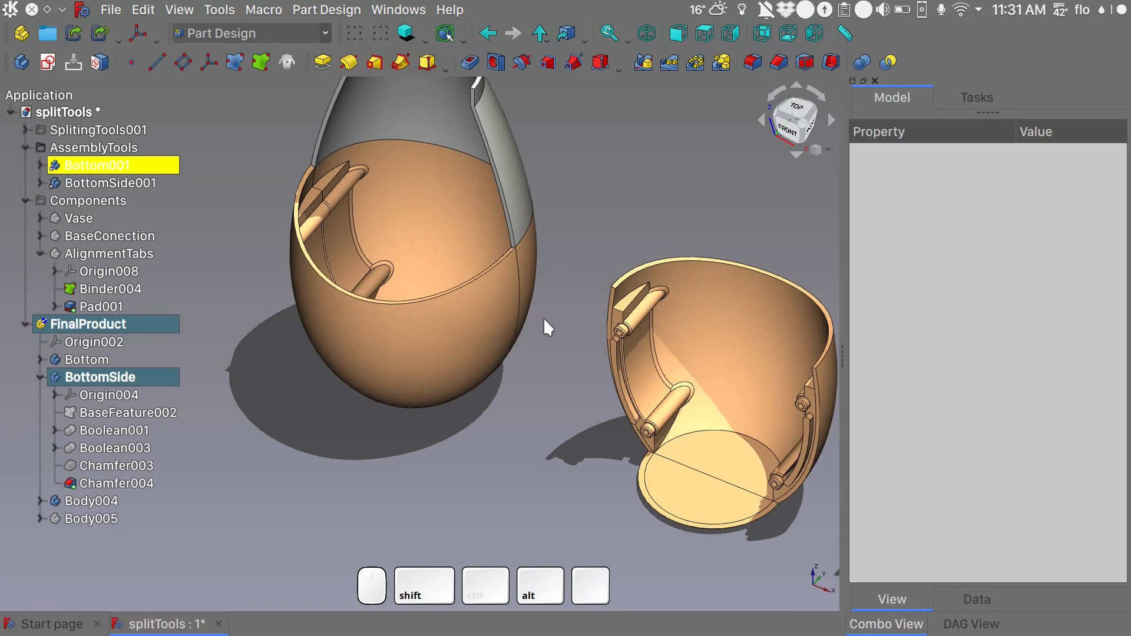
{"action": "middle_click_drag", "start_coordinate": [570, 442], "coordinate": [482, 399]}
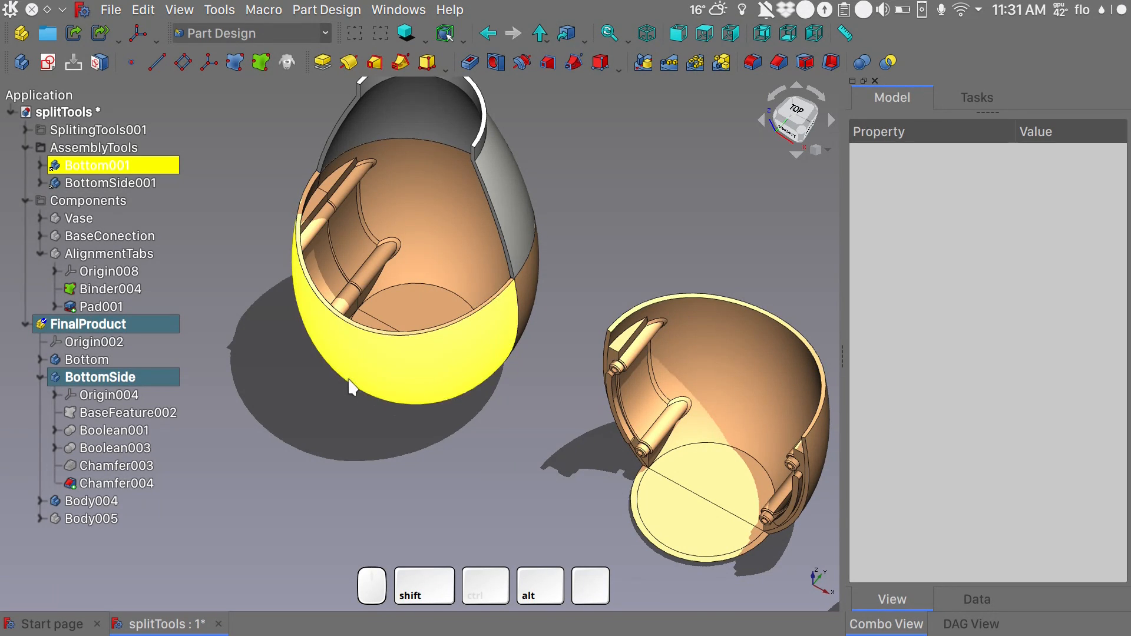
- Hide the Bottom body and Body004 so that BottomSide stands alone in the assembled position
{"action": "left_click", "coordinate": [115, 377]}
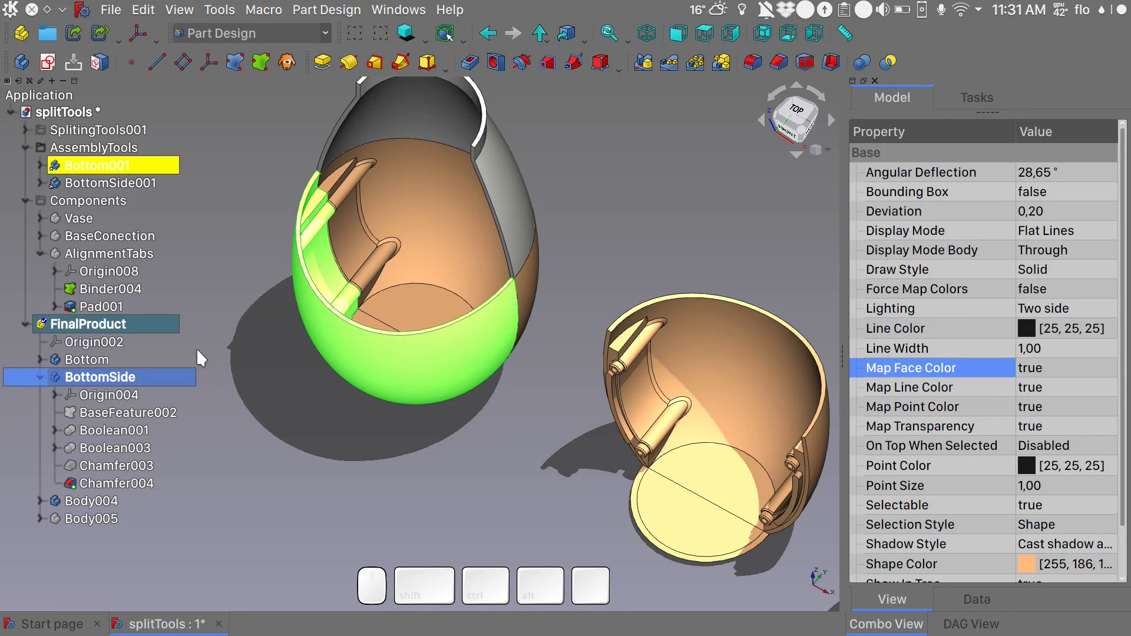
{"action": "left_click", "coordinate": [96, 357]}
{"action": "key", "text": "space"}
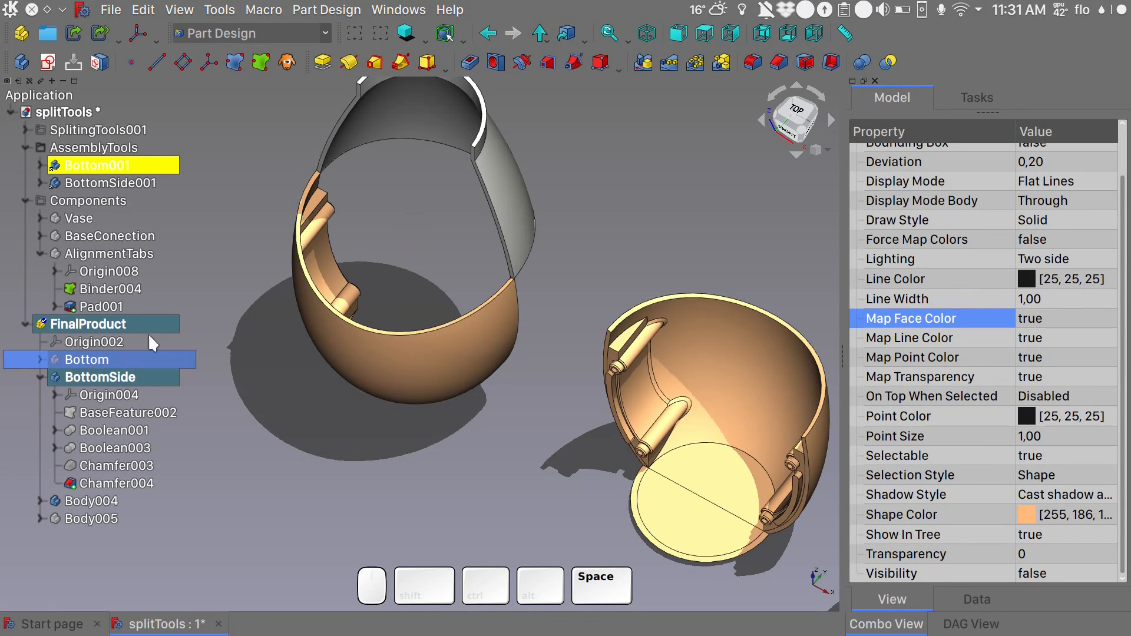
{"action": "left_click", "coordinate": [101, 502]}
{"action": "key", "text": "space"}
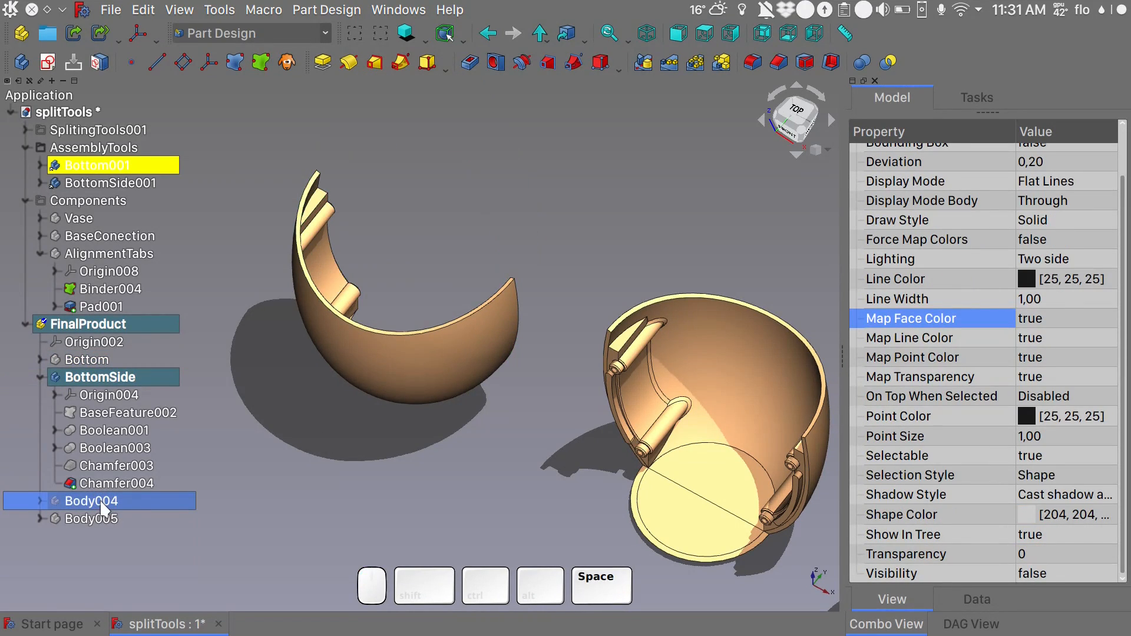
- Create a datum plane in BottomSide attached to BaseFeature002 in Object's XZ mode with a z-direction offset of 60 mm
{"action": "middle_click_drag", "start_coordinate": [436, 526], "coordinate": [176, 79], "text": "alt"}
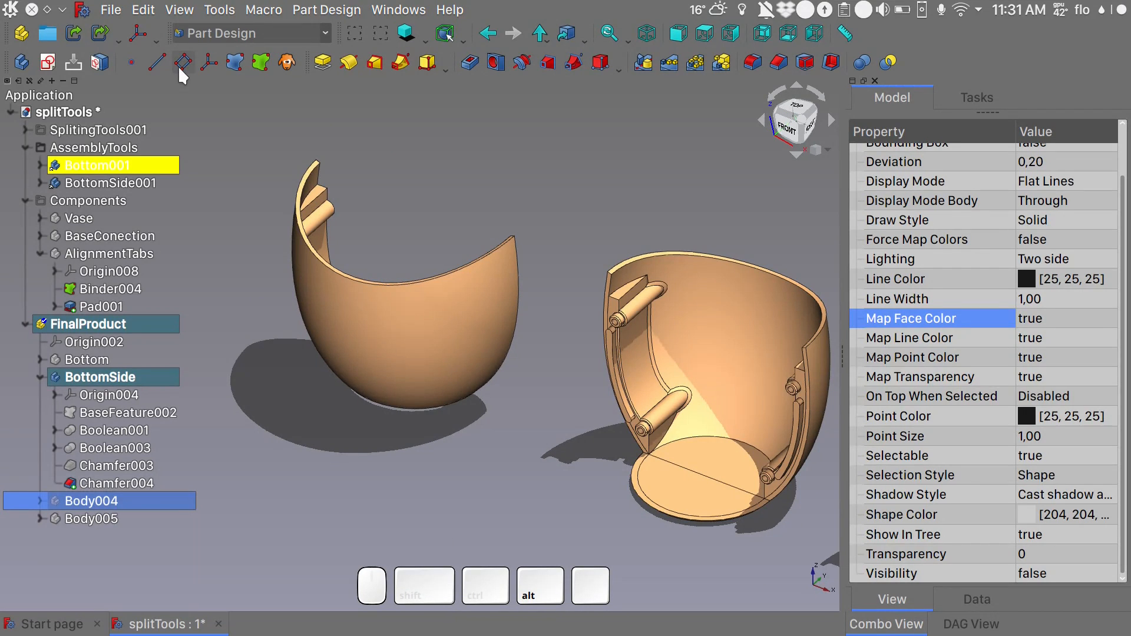
{"action": "left_click", "coordinate": [180, 63]}
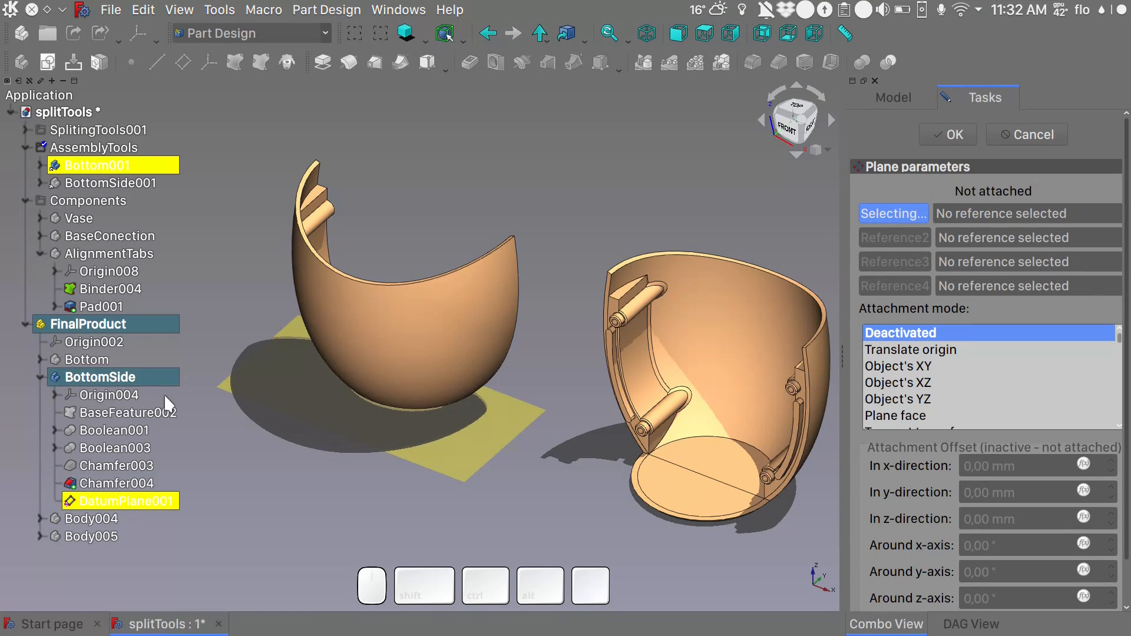
{"action": "left_click", "coordinate": [129, 414]}
{"action": "left_click", "coordinate": [906, 365]}
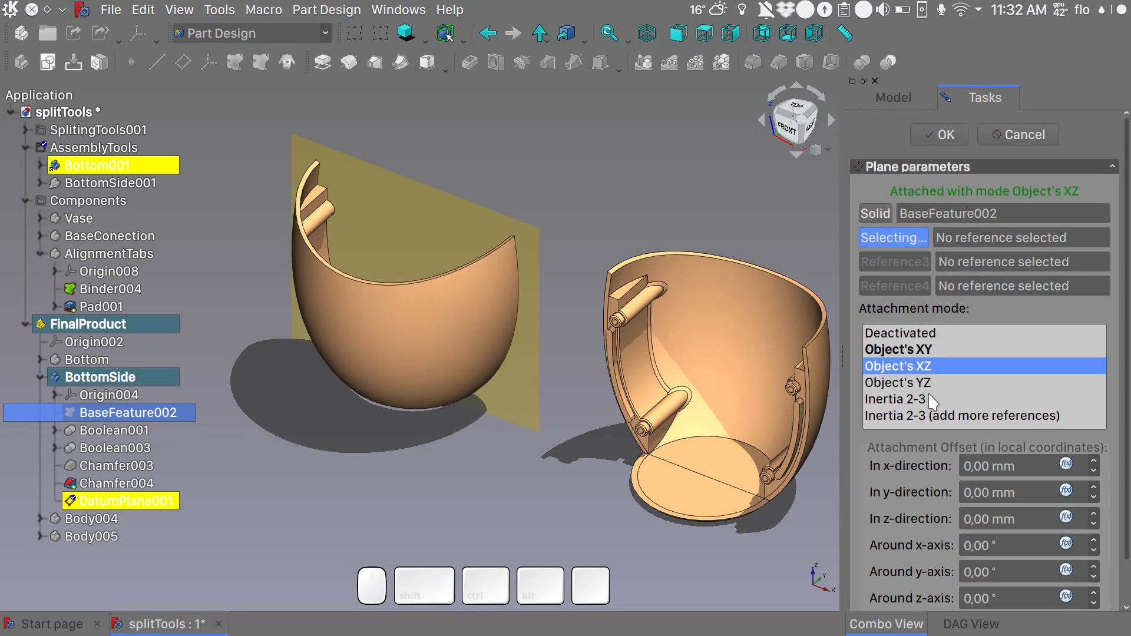
{"action": "left_click", "coordinate": [990, 521]}
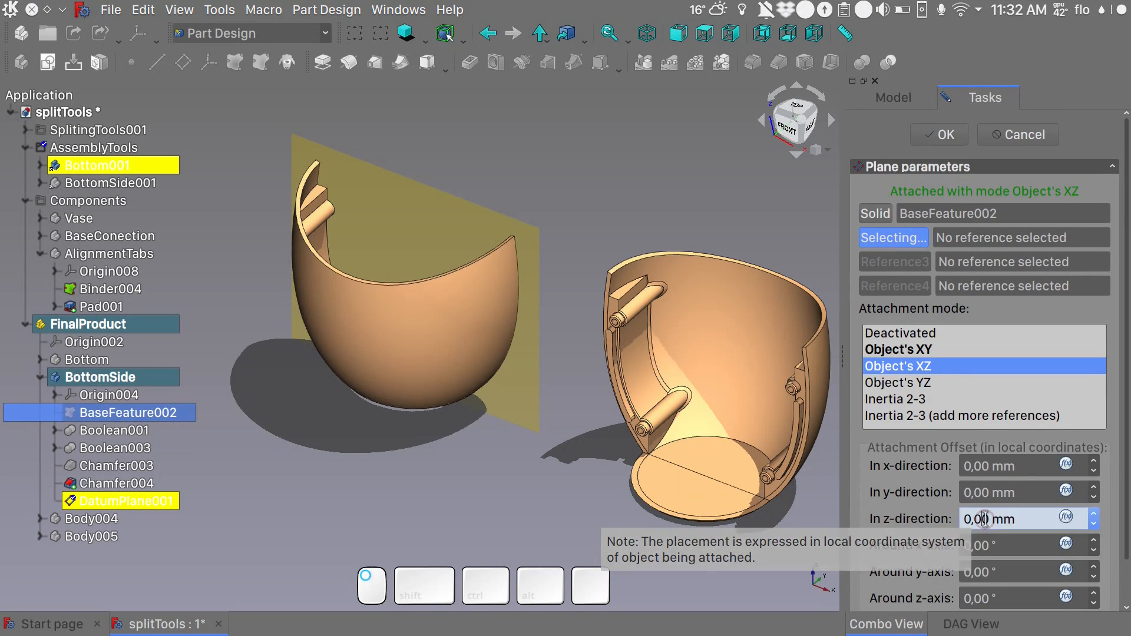
{"action": "double_click", "coordinate": [982, 520]}
{"action": "type", "text": "60"}
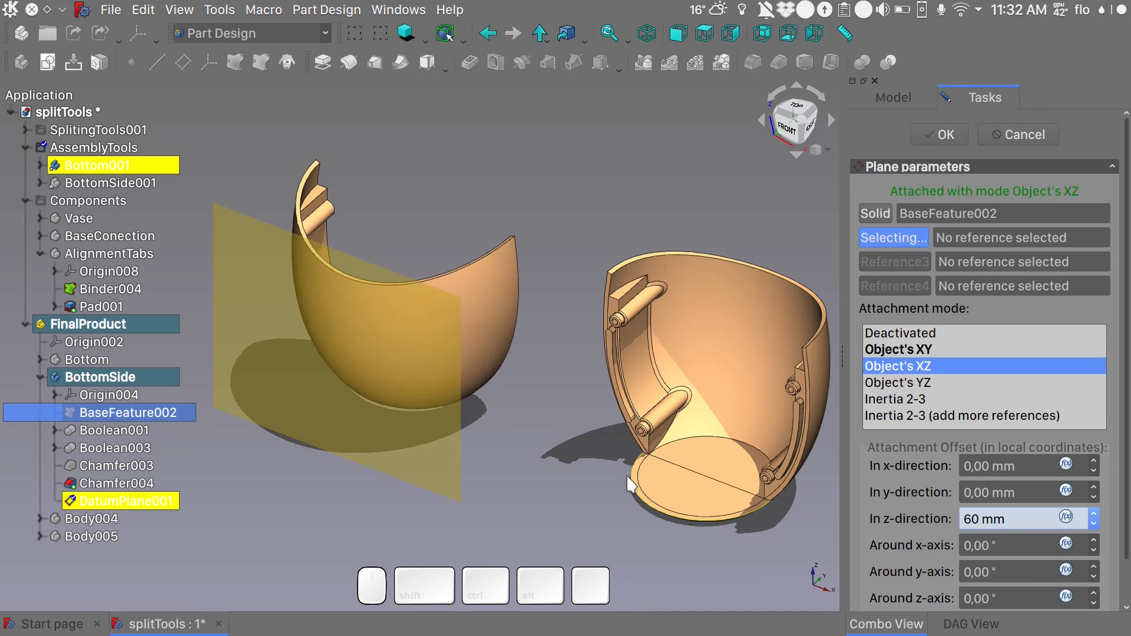
{"action": "left_click", "coordinate": [556, 465]}
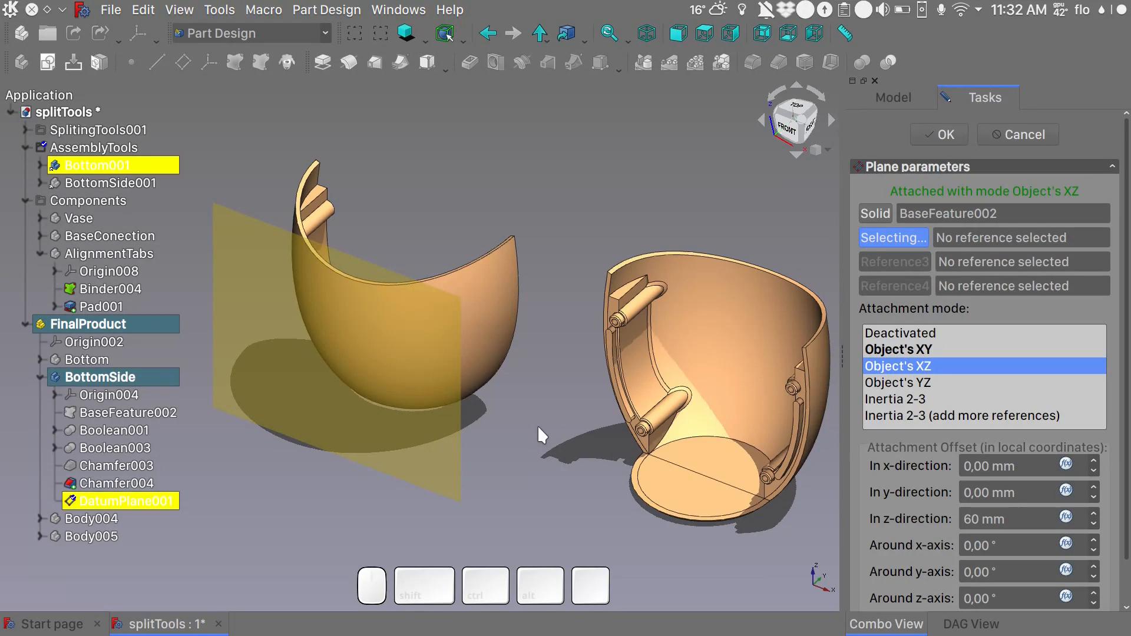
{"action": "left_click", "coordinate": [942, 135]}
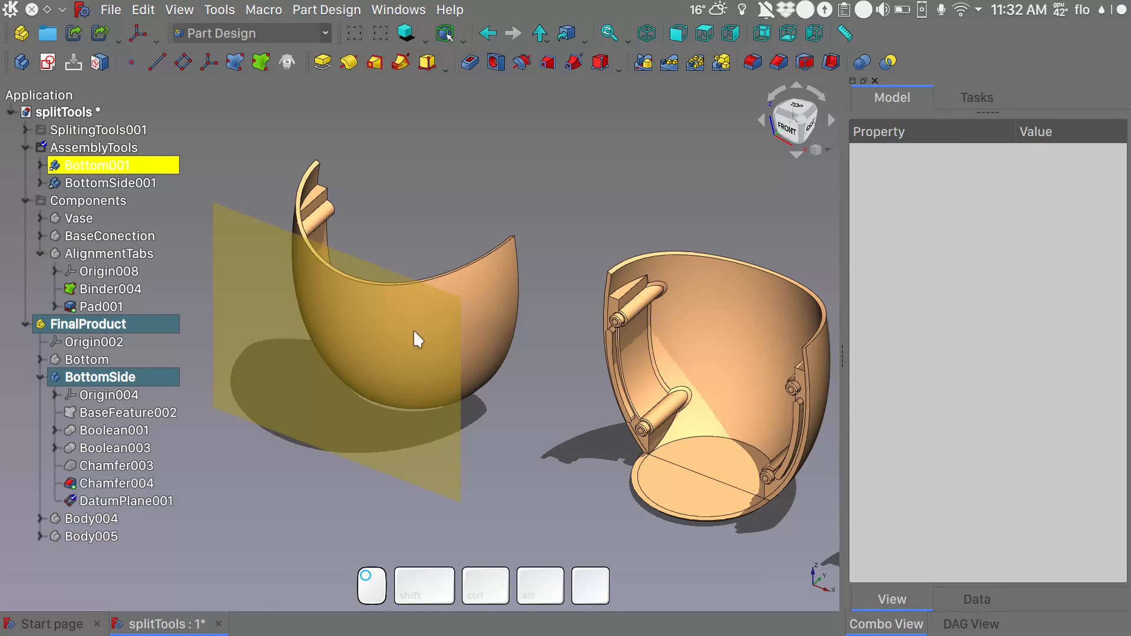
- Start a new sketch on the offset datum plane in front of BottomSide
{"action": "left_click", "coordinate": [241, 346]}
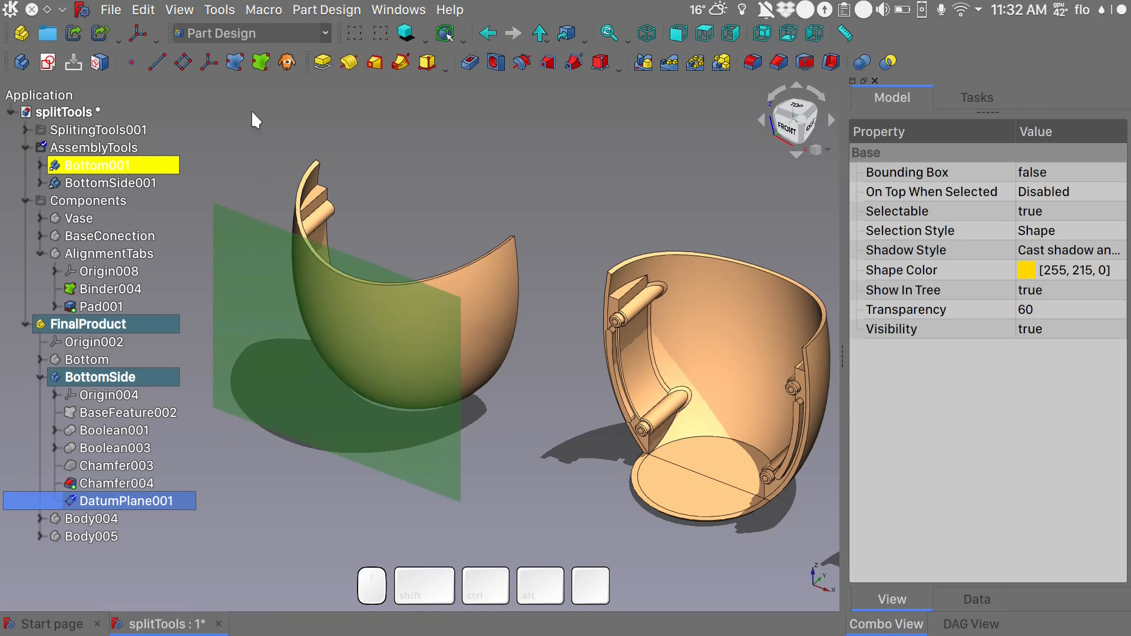
{"action": "left_click", "coordinate": [48, 62]}
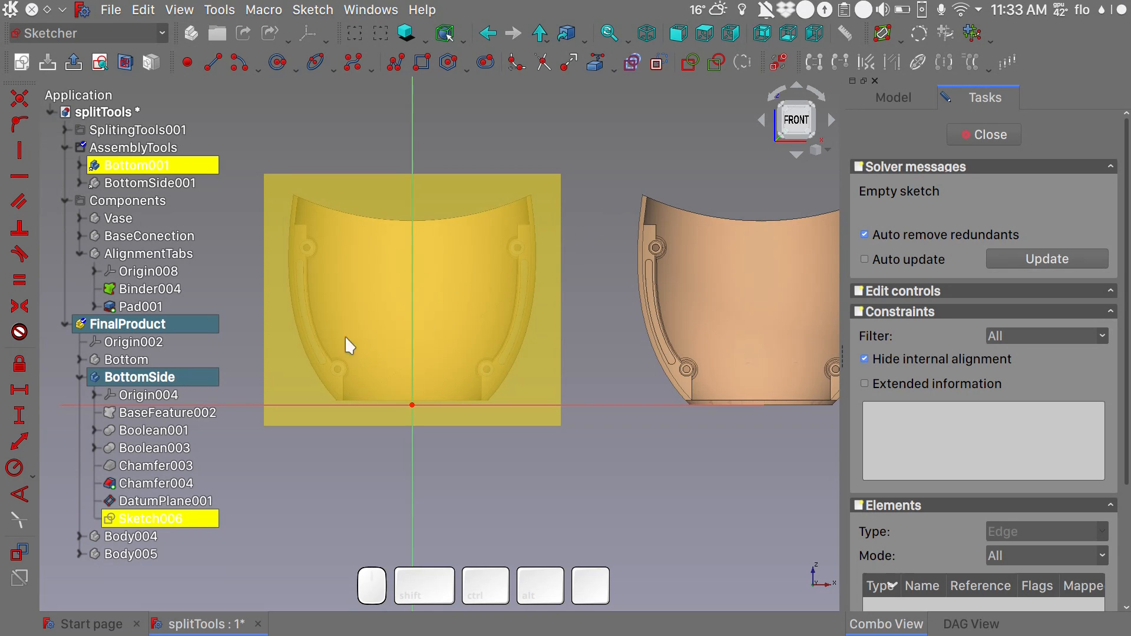
{"action": "scroll", "coordinate": [331, 278], "scroll_direction": "up", "scroll_amount": 3}
{"action": "scroll", "coordinate": [330, 278], "scroll_direction": "down", "scroll_amount": 4}
{"action": "left_click_drag", "start_coordinate": [541, 270], "coordinate": [215, 334], "text": "alt"}
{"action": "left_click_drag", "start_coordinate": [600, 314], "coordinate": [480, 259], "text": "alt"}
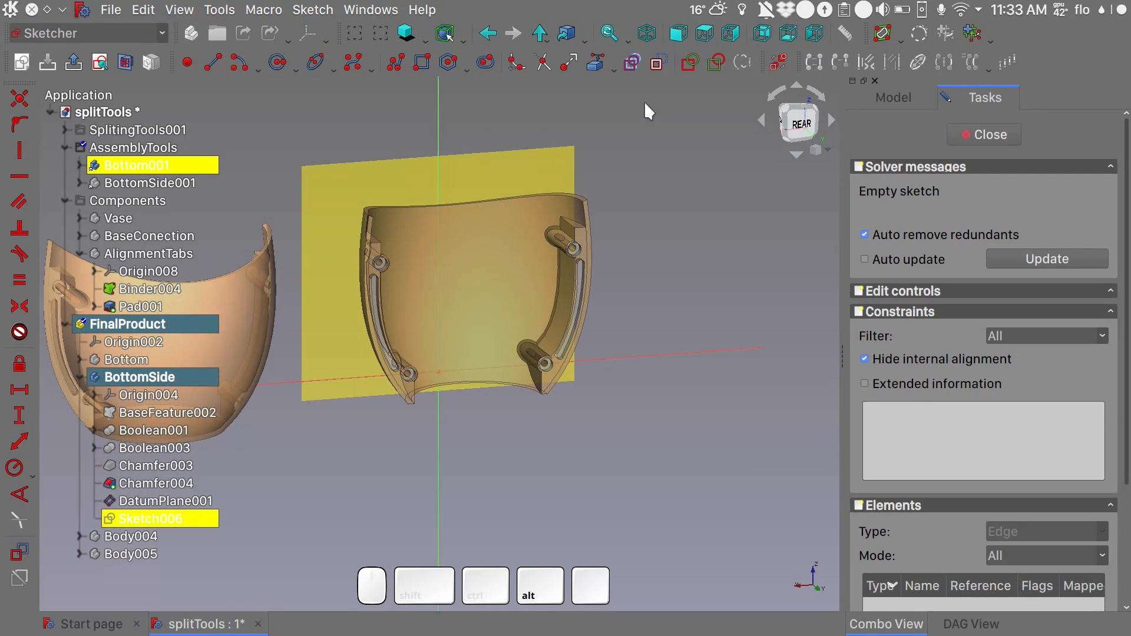
- Project the circular edges of BottomSide's four screw holes into the sketch as external geometry, then close and reopen the sketch
{"action": "left_click", "coordinate": [595, 64]}
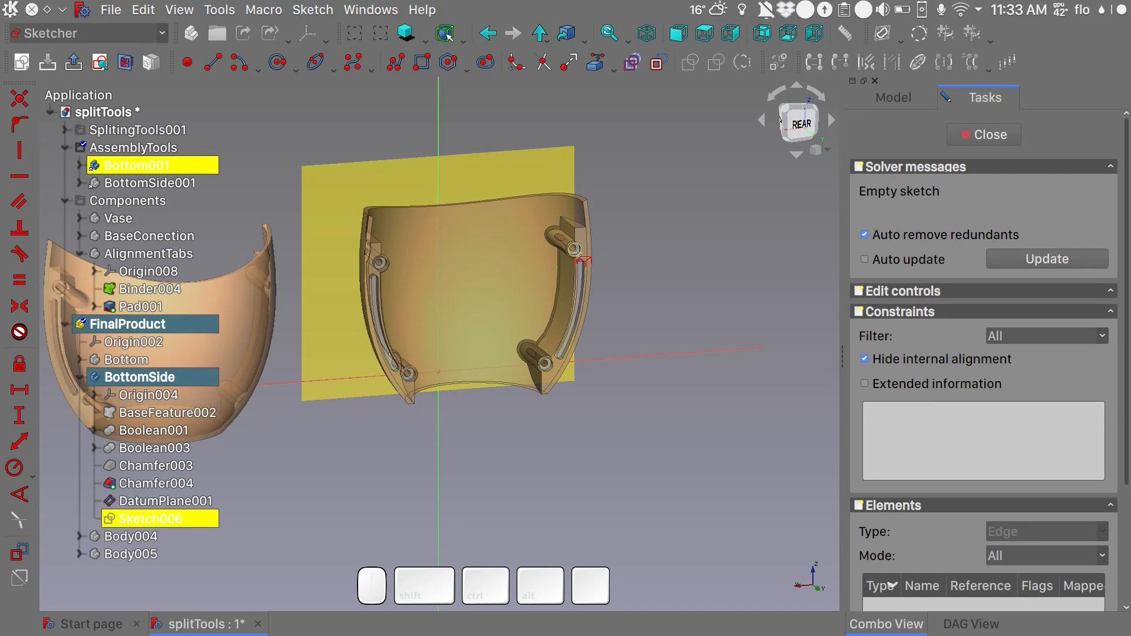
{"action": "scroll", "coordinate": [577, 259], "scroll_direction": "up", "scroll_amount": 10}
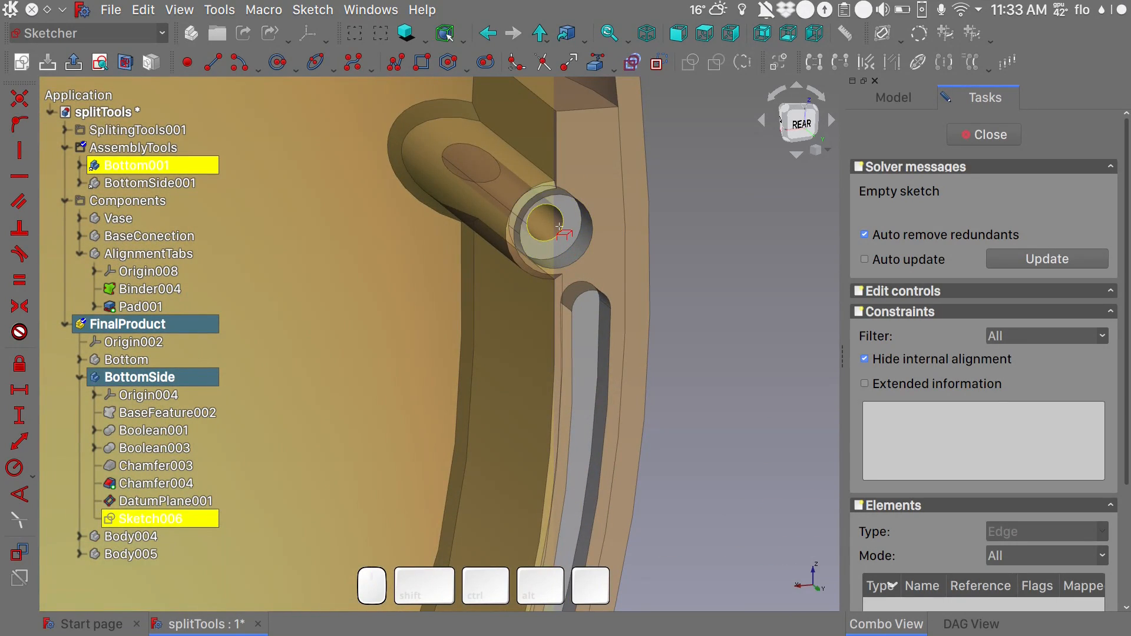
{"action": "left_click", "coordinate": [560, 231]}
{"action": "scroll", "coordinate": [517, 407], "scroll_direction": "down", "scroll_amount": 8}
{"action": "scroll", "coordinate": [289, 423], "scroll_direction": "up", "scroll_amount": 8}
{"action": "left_click", "coordinate": [288, 422]}
{"action": "scroll", "coordinate": [289, 423], "scroll_direction": "down", "scroll_amount": 8}
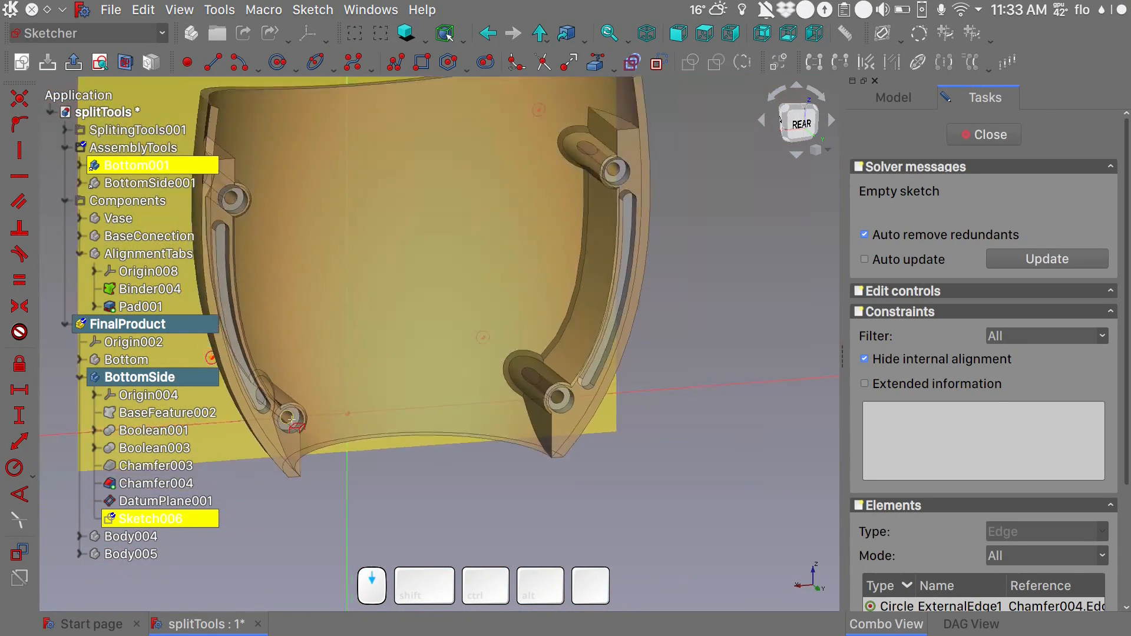
{"action": "middle_click_drag", "start_coordinate": [265, 265], "coordinate": [465, 268], "text": "shift"}
{"action": "scroll", "coordinate": [462, 266], "scroll_direction": "up", "scroll_amount": 8}
{"action": "left_click", "coordinate": [457, 263]}
{"action": "left_click", "coordinate": [990, 136]}
{"action": "left_click", "coordinate": [110, 518]}
{"action": "double_click", "coordinate": [110, 517]}
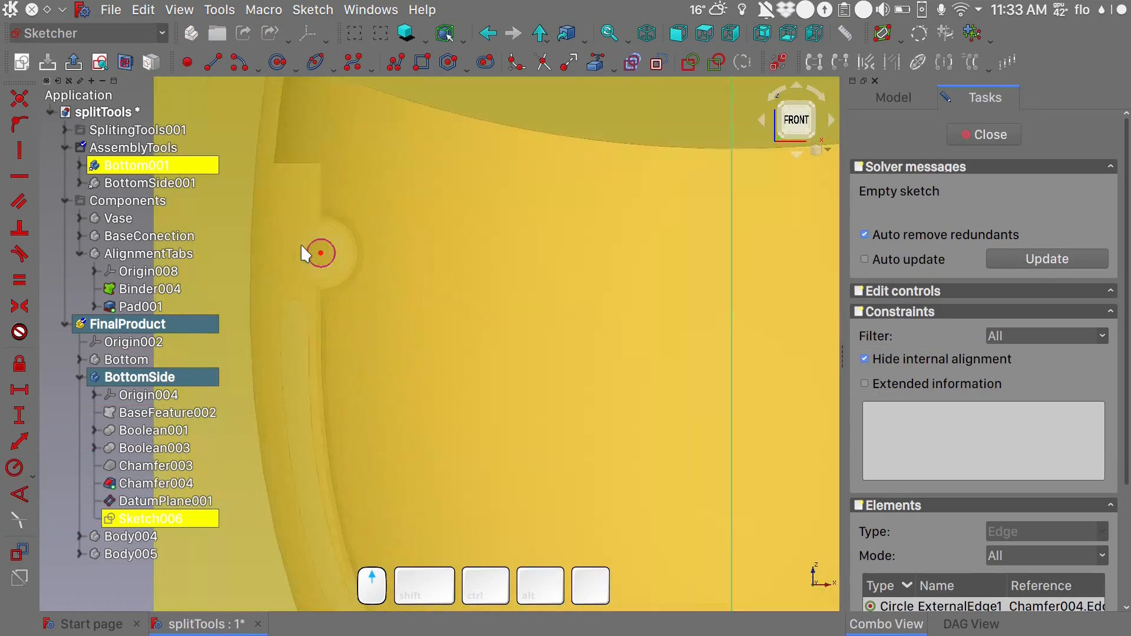
- Draw a circle of about 3 mm radius centred on each of the four projected screw holes
{"action": "left_click", "coordinate": [277, 62]}
{"action": "left_click", "coordinate": [433, 217]}
{"action": "left_click", "coordinate": [489, 186]}
{"action": "scroll", "coordinate": [490, 187], "scroll_direction": "down", "scroll_amount": 9}
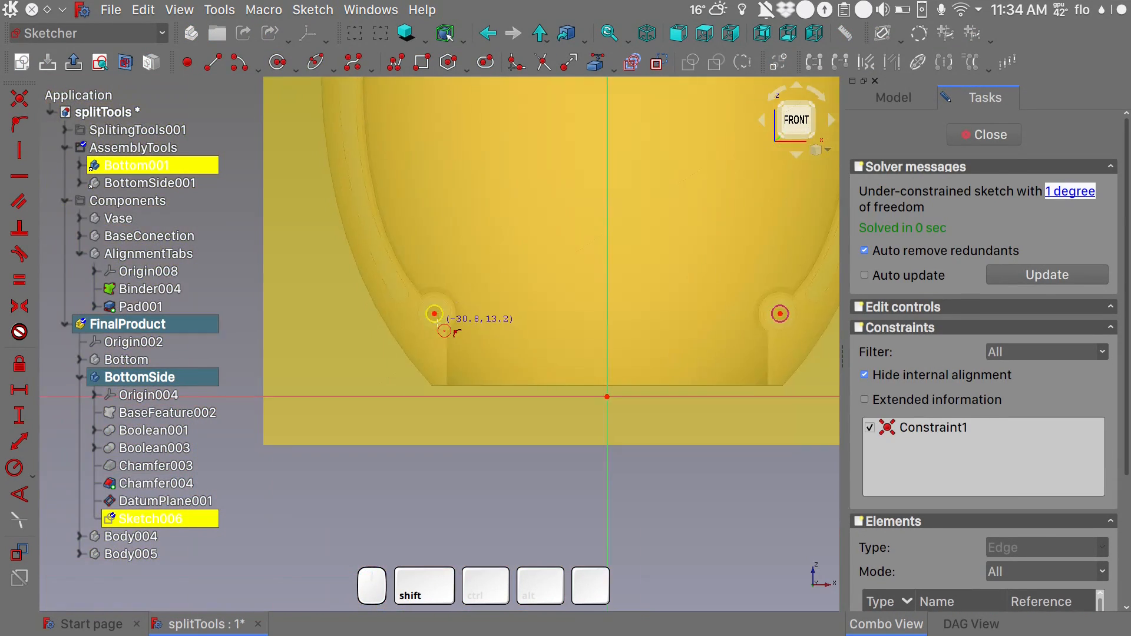
{"action": "left_click", "coordinate": [376, 268]}
{"action": "left_click", "coordinate": [497, 252]}
{"action": "scroll", "coordinate": [688, 254], "scroll_direction": "up", "scroll_amount": 8}
{"action": "left_click", "coordinate": [499, 387]}
{"action": "left_click", "coordinate": [539, 369]}
{"action": "scroll", "coordinate": [539, 369], "scroll_direction": "down", "scroll_amount": 8}
{"action": "scroll", "coordinate": [582, 203], "scroll_direction": "up", "scroll_amount": 7}
{"action": "left_click", "coordinate": [548, 212]}
{"action": "left_click", "coordinate": [582, 202]}
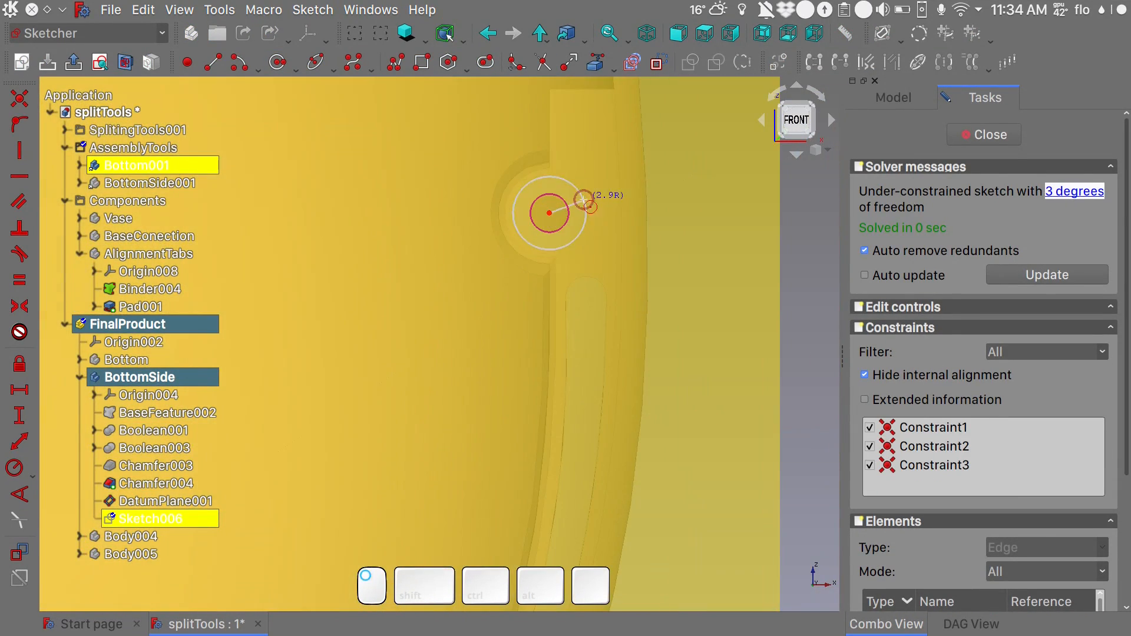
- Constrain the four circles equal, set their radius to 3 mm and close the sketch
{"action": "scroll", "coordinate": [582, 202], "scroll_direction": "down", "scroll_amount": 7}
{"action": "left_click", "coordinate": [316, 209]}
{"action": "left_click", "coordinate": [543, 353]}
{"action": "left_click", "coordinate": [580, 212]}
{"action": "key", "text": "e"}
{"action": "left_click", "coordinate": [319, 208]}
{"action": "key", "text": "shift+r"}
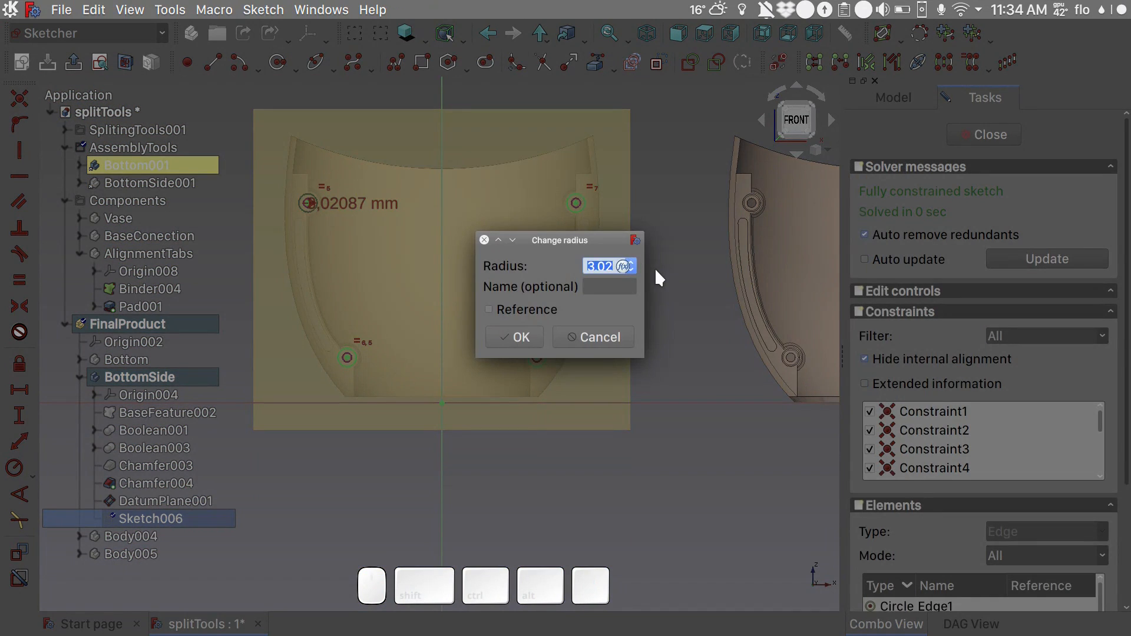
{"action": "type", "text": "3"}
{"action": "key", "text": "Return"}
{"action": "scroll", "coordinate": [299, 202], "scroll_direction": "up", "scroll_amount": 9}
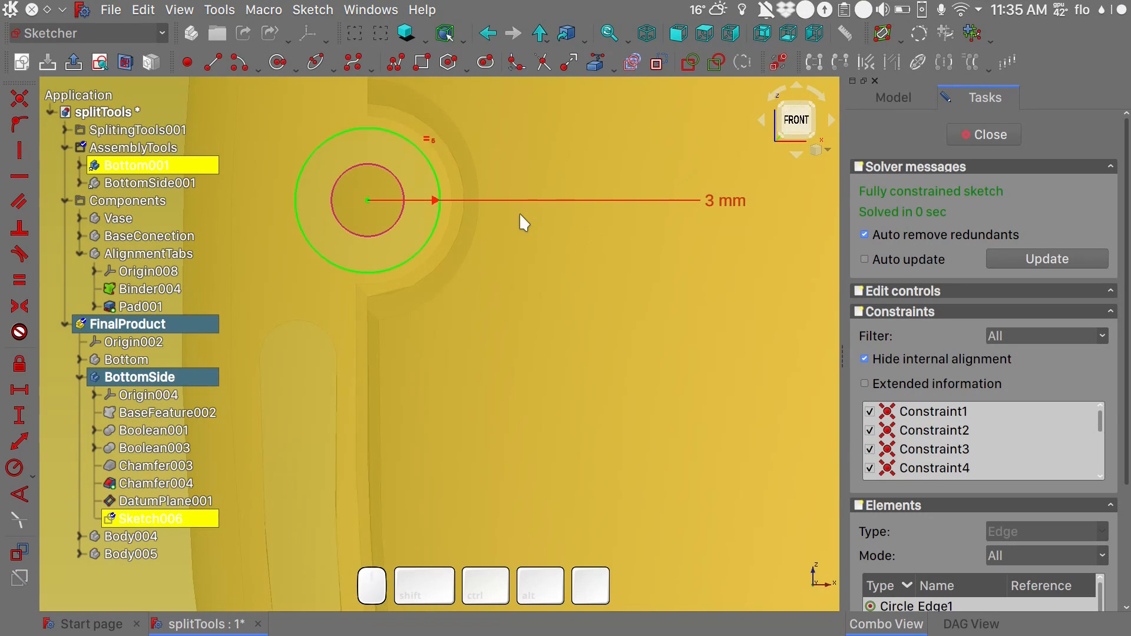
{"action": "key", "text": "Escape"}
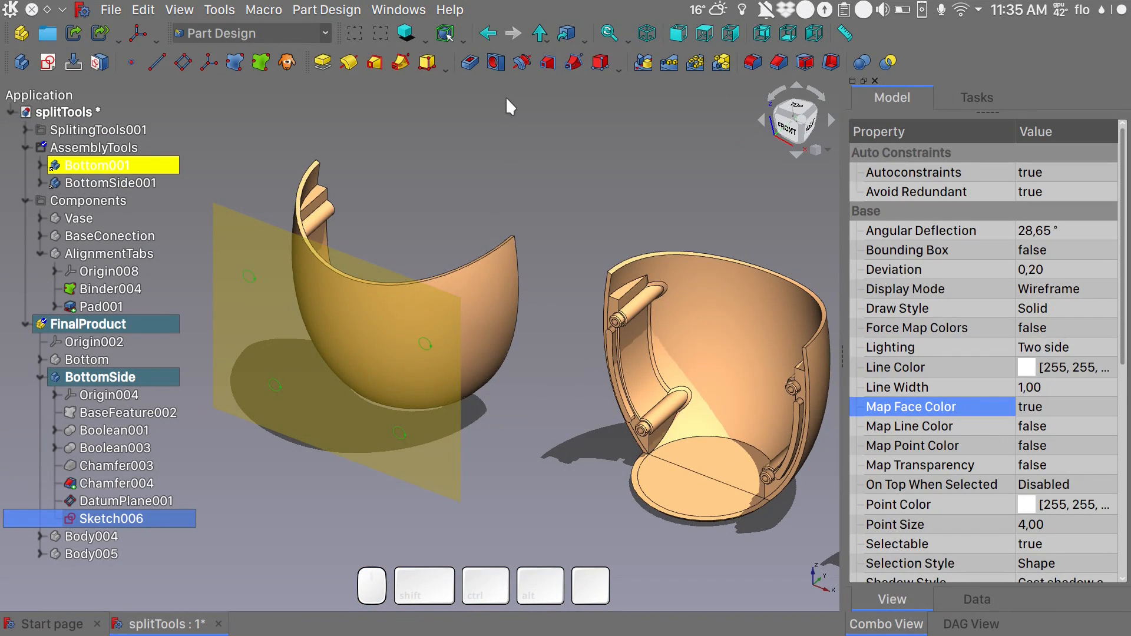
- Pocket the four-circle sketch into BottomSide with a length of 50 mm
{"action": "left_click", "coordinate": [463, 69]}
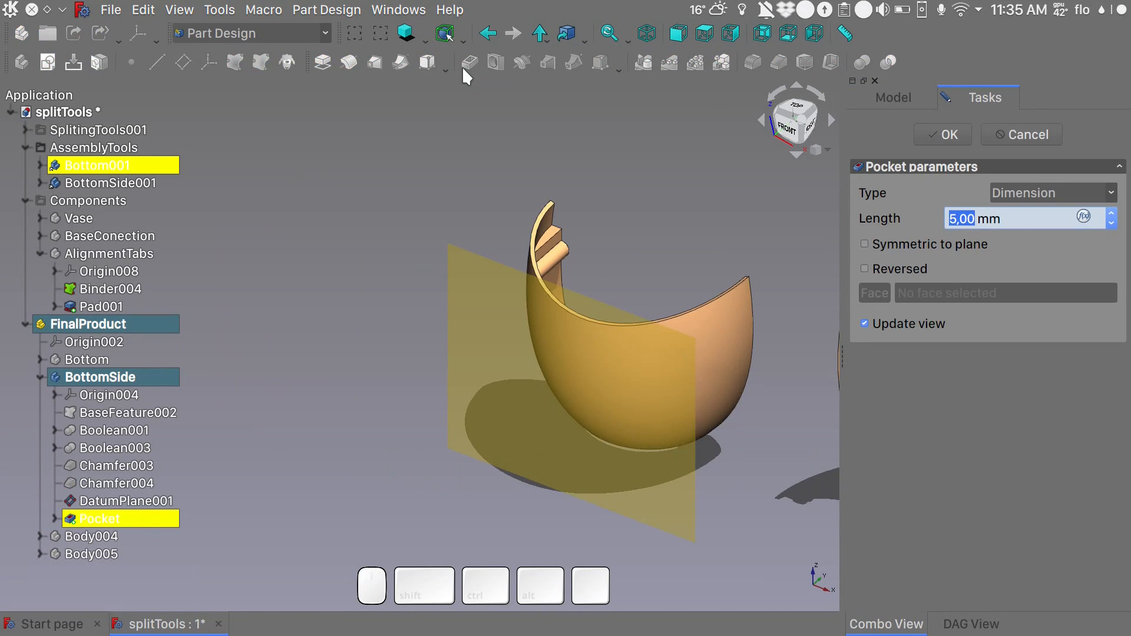
{"action": "left_click_drag", "start_coordinate": [976, 217], "coordinate": [916, 218]}
{"action": "type", "text": "50"}
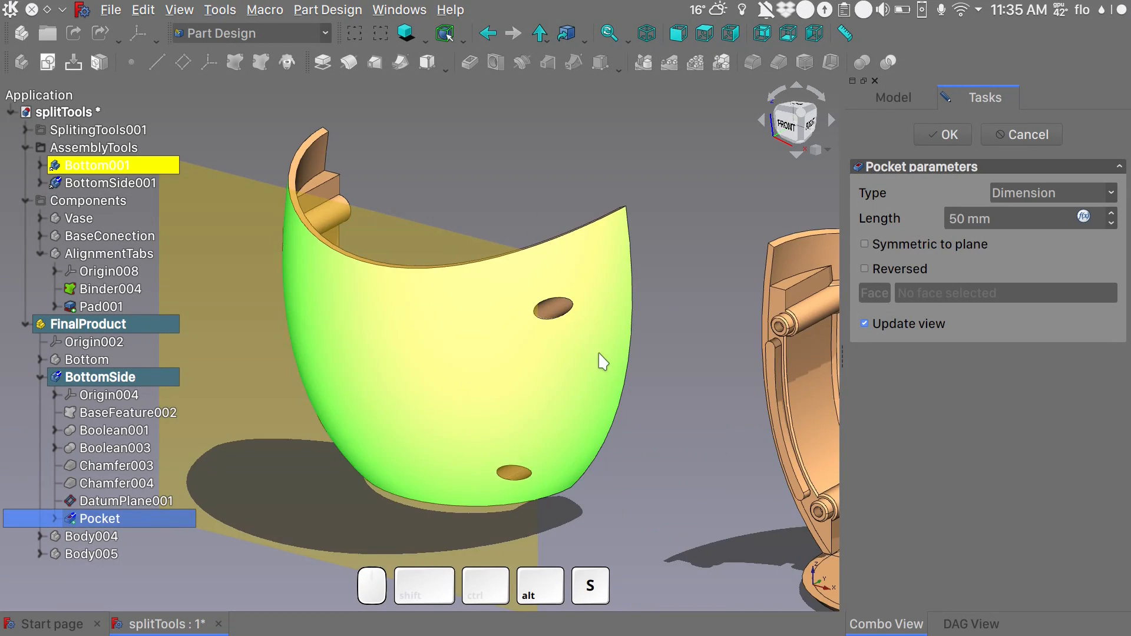
{"action": "left_click_drag", "start_coordinate": [599, 359], "coordinate": [688, 320], "text": "alt"}
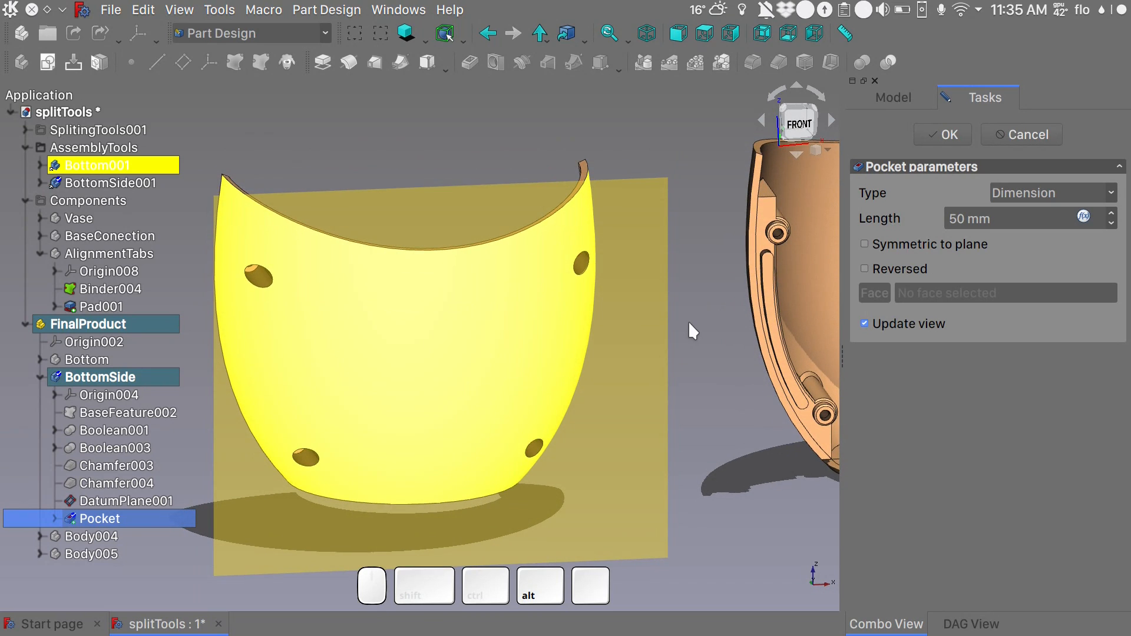
- Set the pocket length to 45 mm, accept it and hide the datum plane
{"action": "left_click", "coordinate": [963, 219]}
{"action": "key", "text": "BackSpace"}
{"action": "key", "text": "BackSpace"}
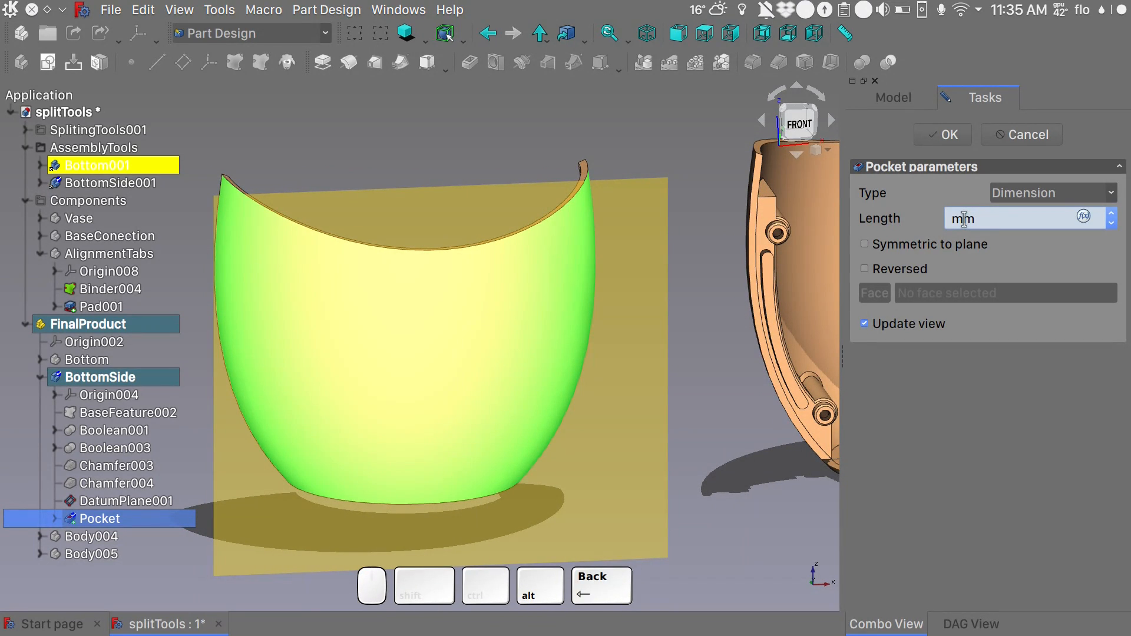
{"action": "type", "text": "45"}
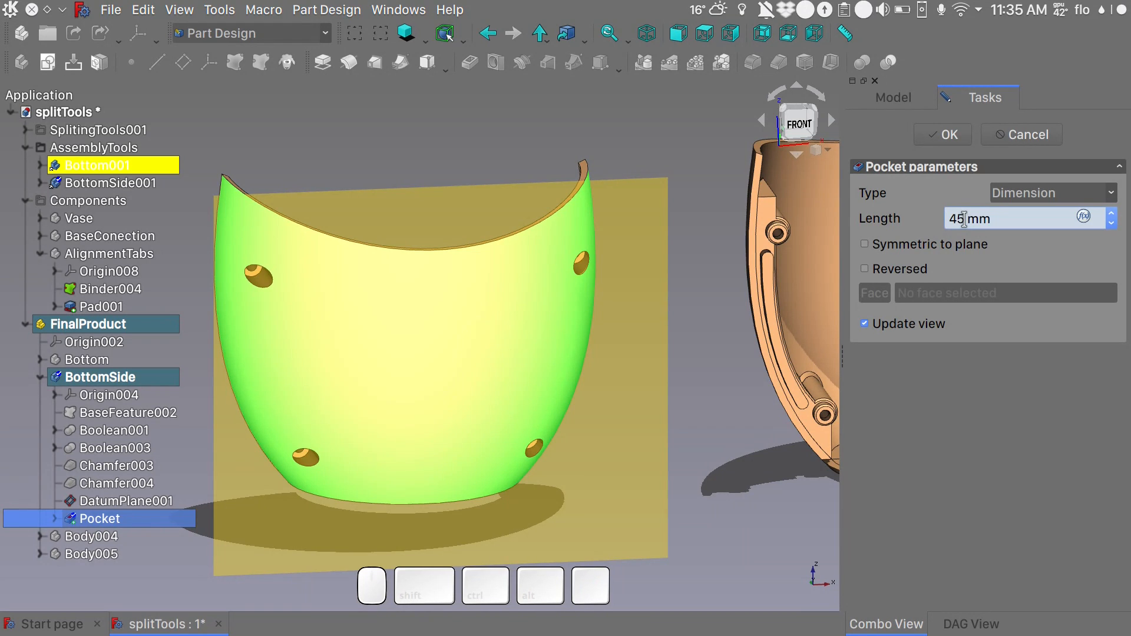
{"action": "left_click", "coordinate": [948, 135]}
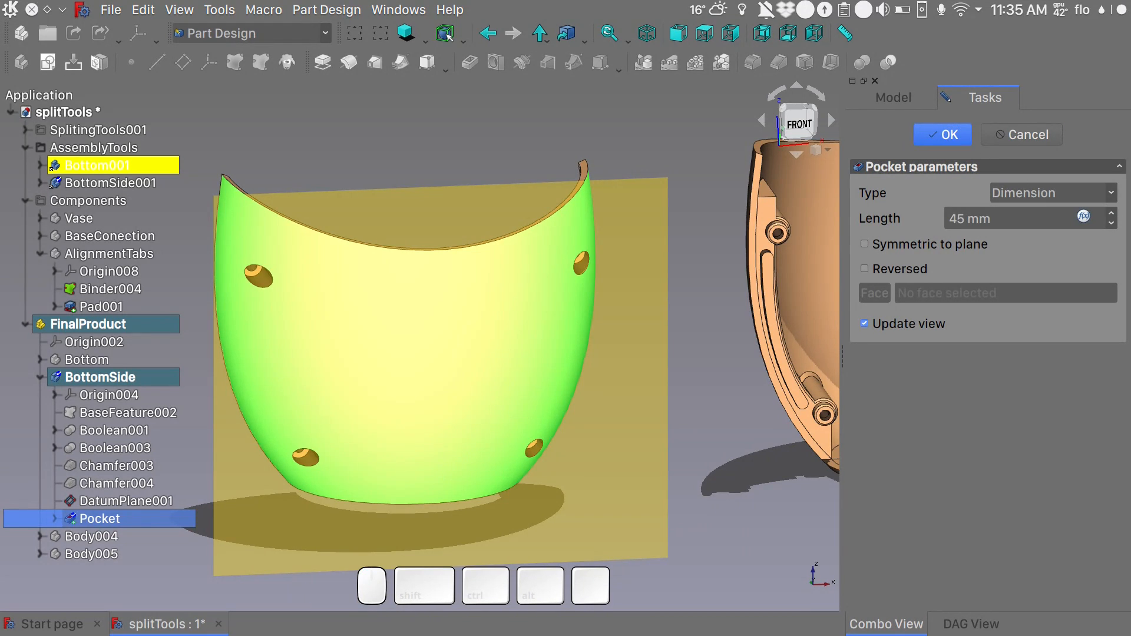
{"action": "left_click", "coordinate": [105, 501]}
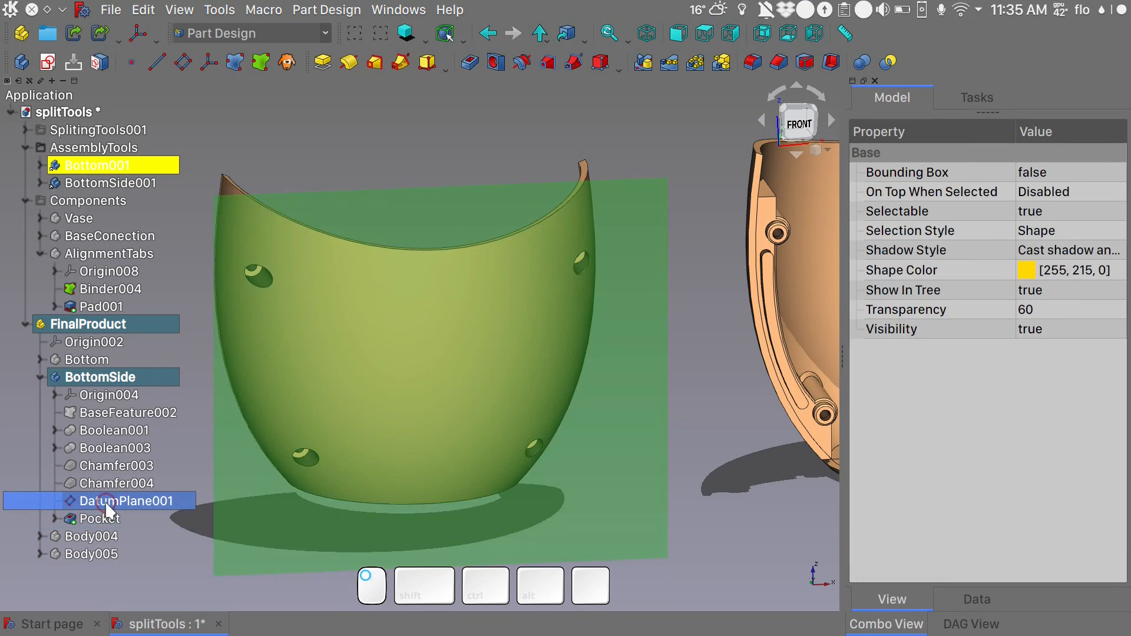
{"action": "key", "text": "space"}
- Chamfer the outer rims of all four screw access holes in BottomSide by 1 mm using equal distance
{"action": "middle_click_drag", "start_coordinate": [683, 419], "coordinate": [619, 377], "text": "alt"}
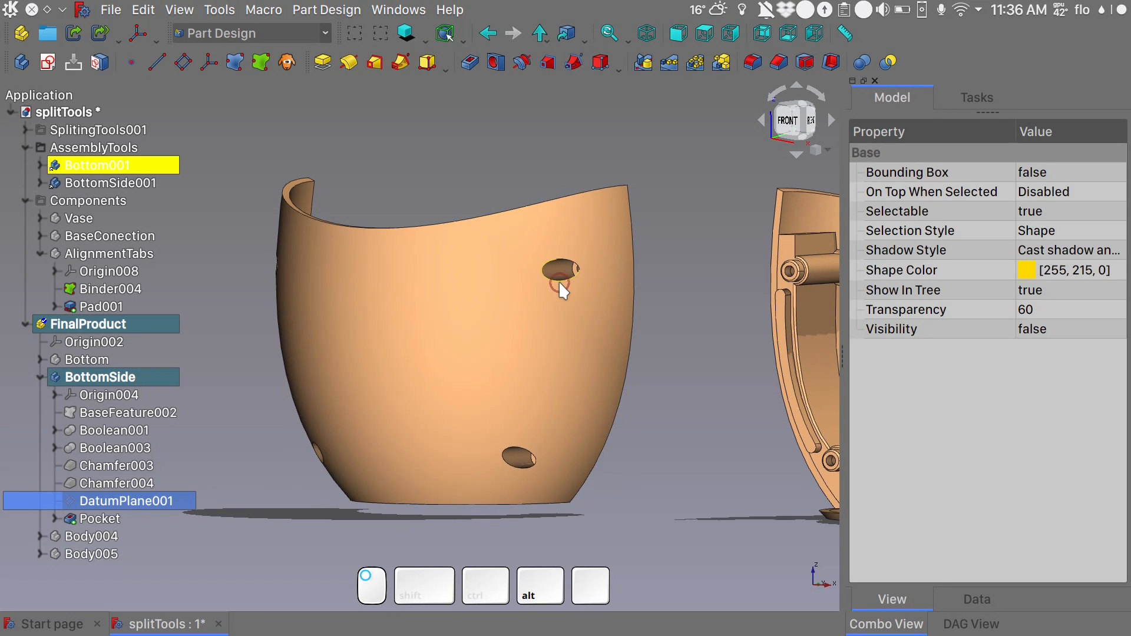
{"action": "left_click", "coordinate": [559, 282]}
{"action": "left_click", "coordinate": [777, 66]}
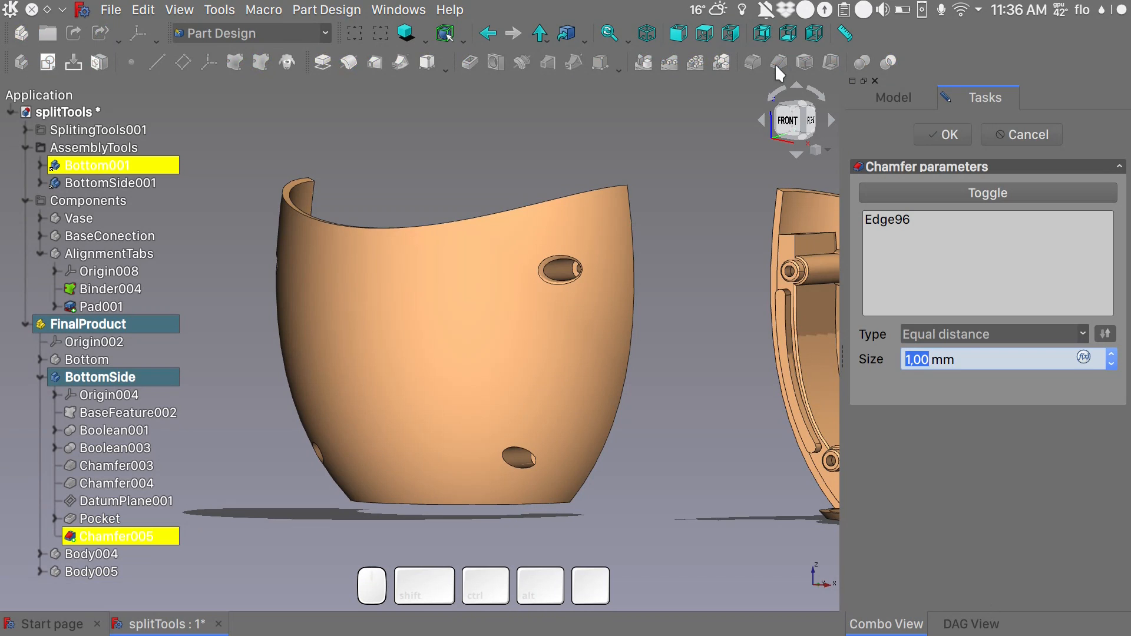
{"action": "left_click", "coordinate": [520, 458]}
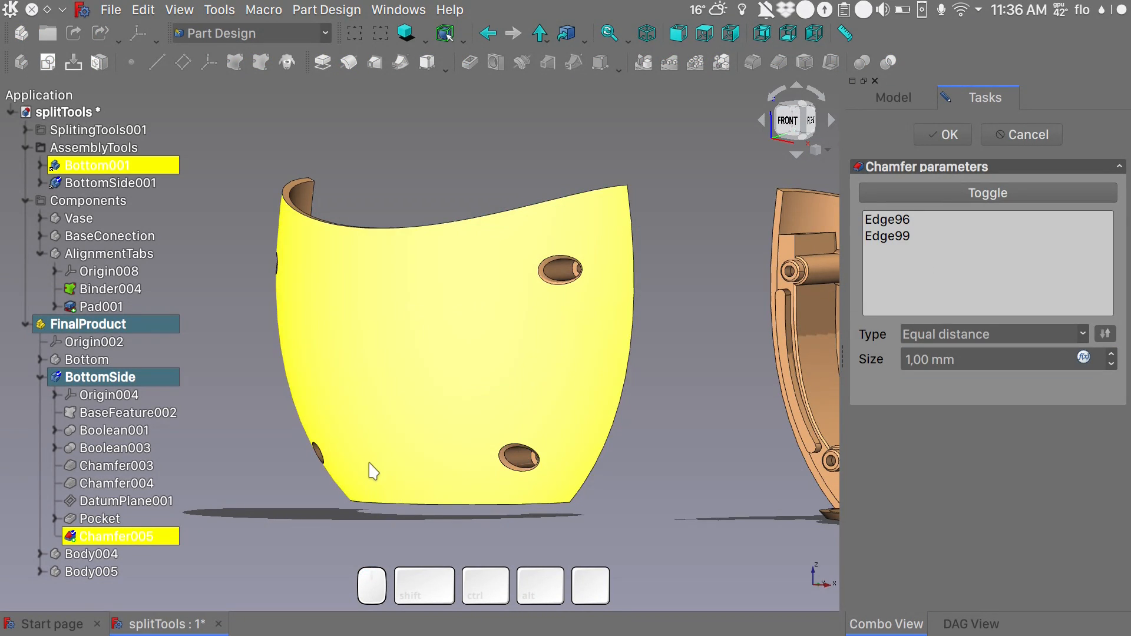
{"action": "middle_click_drag", "start_coordinate": [360, 455], "coordinate": [522, 469], "text": "alt"}
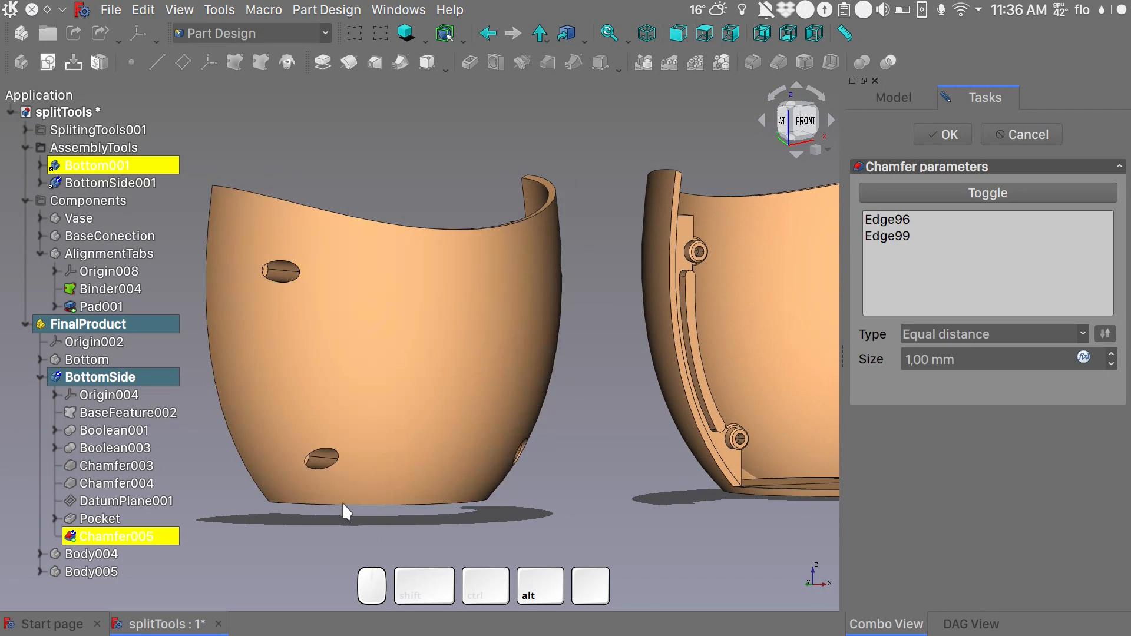
{"action": "left_click", "coordinate": [328, 471]}
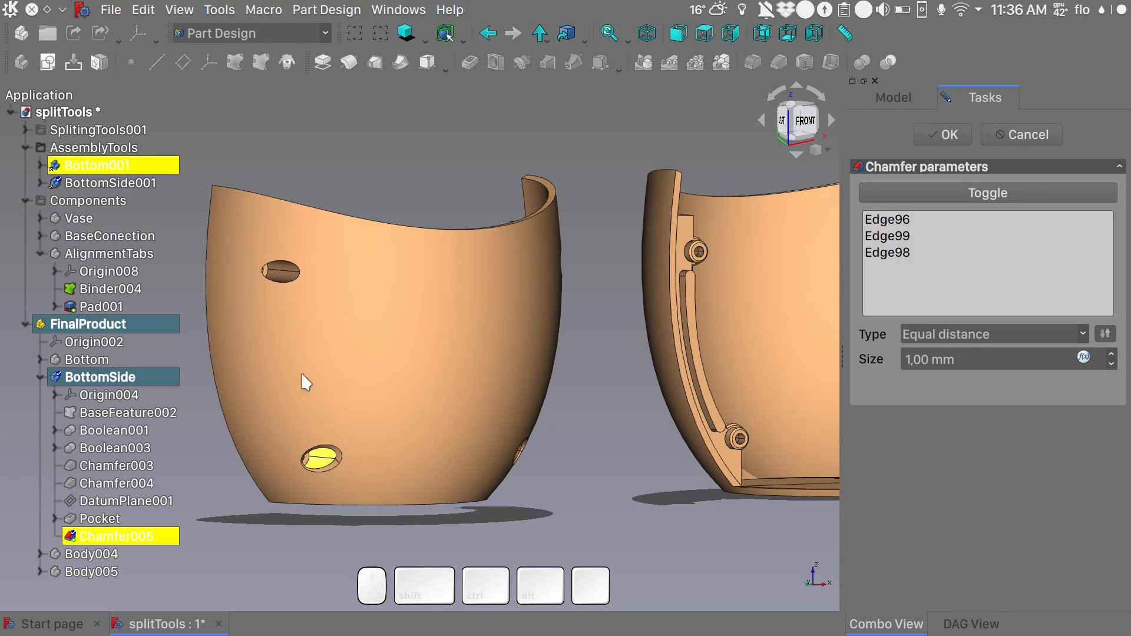
{"action": "left_click", "coordinate": [282, 285]}
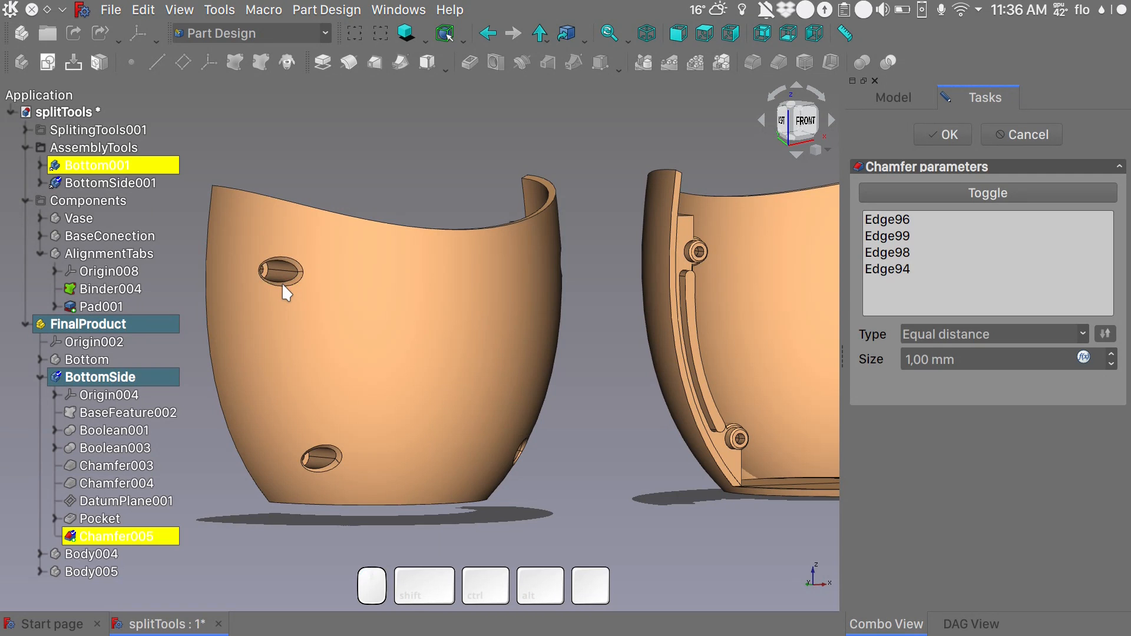
{"action": "left_click", "coordinate": [937, 132]}
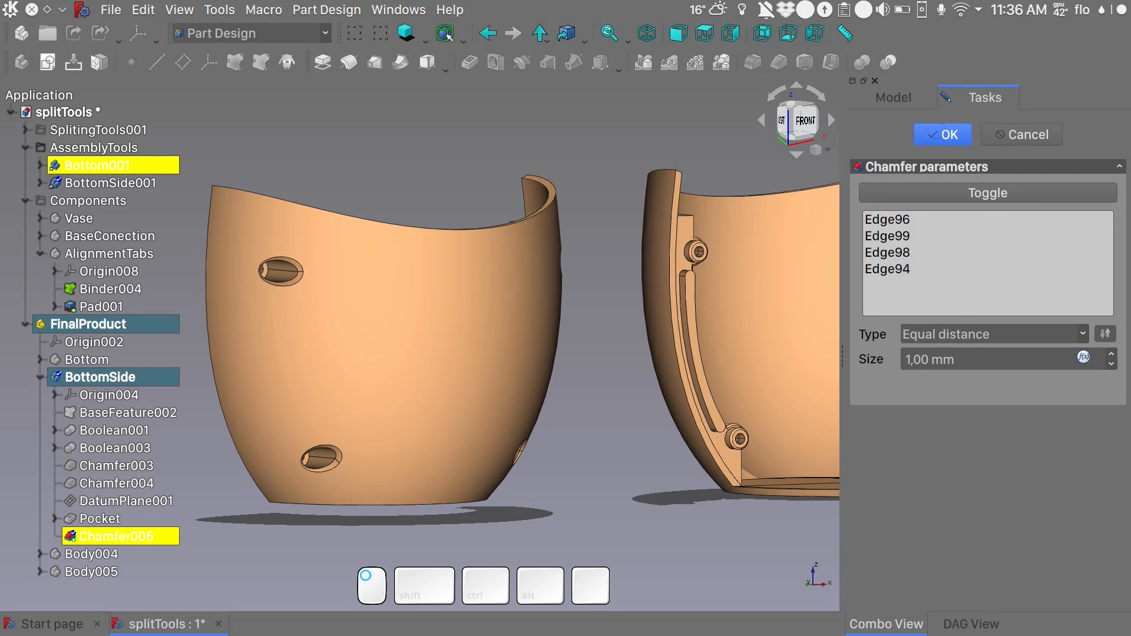
- Show the Bottom body together with BottomSide and inspect the assembled vase beside the separate parts
{"action": "middle_click_drag", "start_coordinate": [691, 299], "coordinate": [583, 379], "text": "alt"}
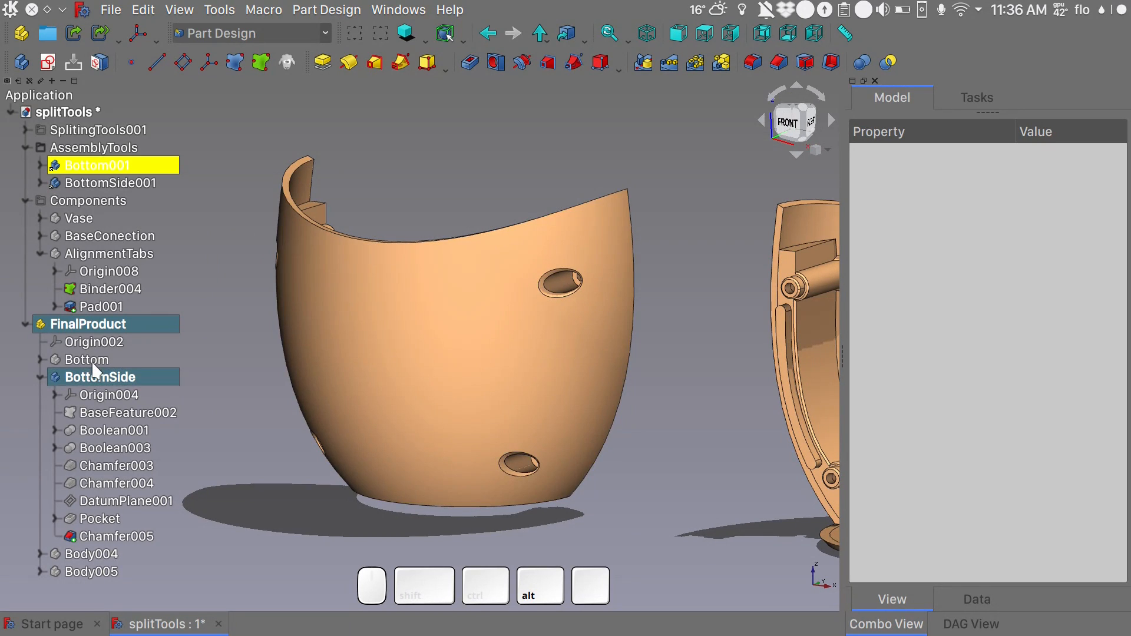
{"action": "left_click", "coordinate": [93, 361]}
{"action": "key", "text": "space"}
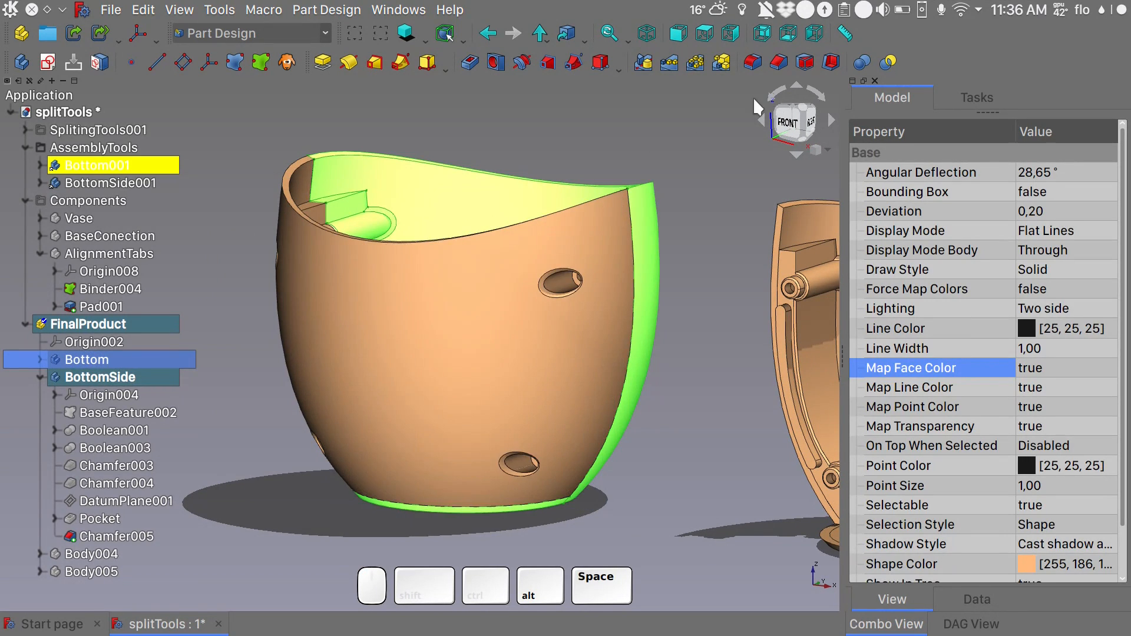
{"action": "left_click", "coordinate": [690, 146]}
{"action": "scroll", "coordinate": [604, 211], "scroll_direction": "down", "scroll_amount": 3, "text": "shift"}
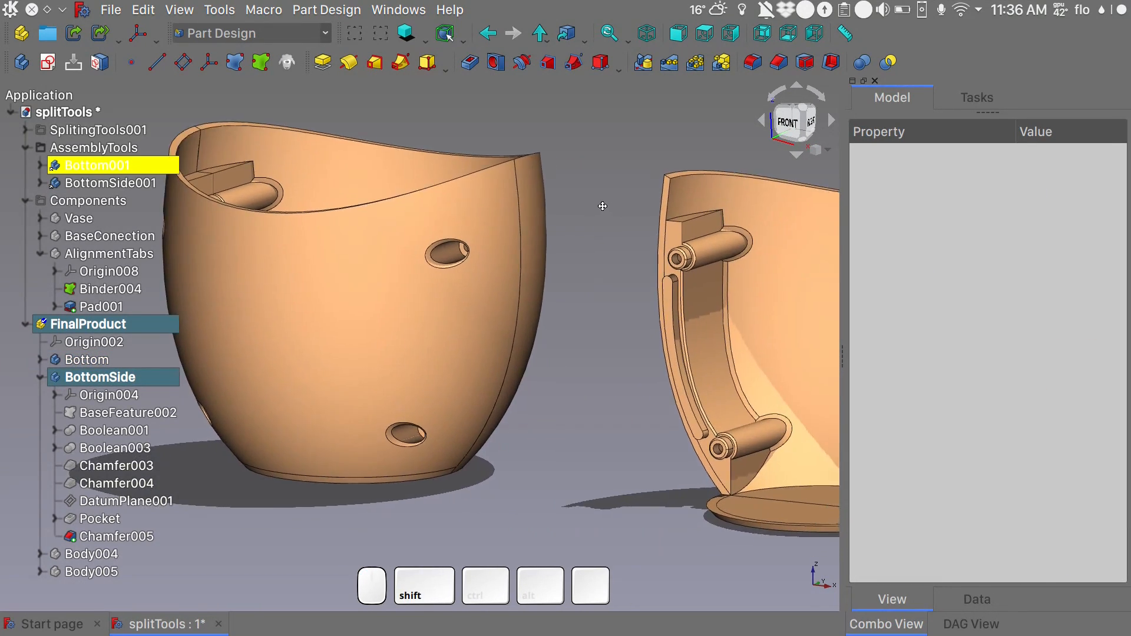
{"action": "middle_click_drag", "start_coordinate": [601, 204], "coordinate": [446, 250], "text": "alt"}
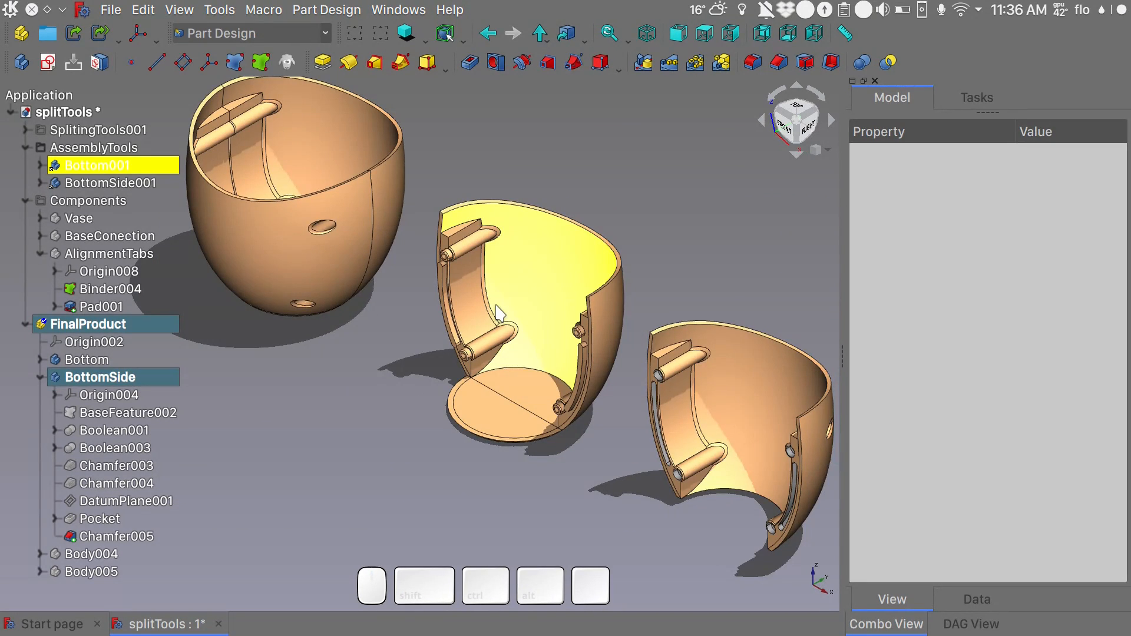